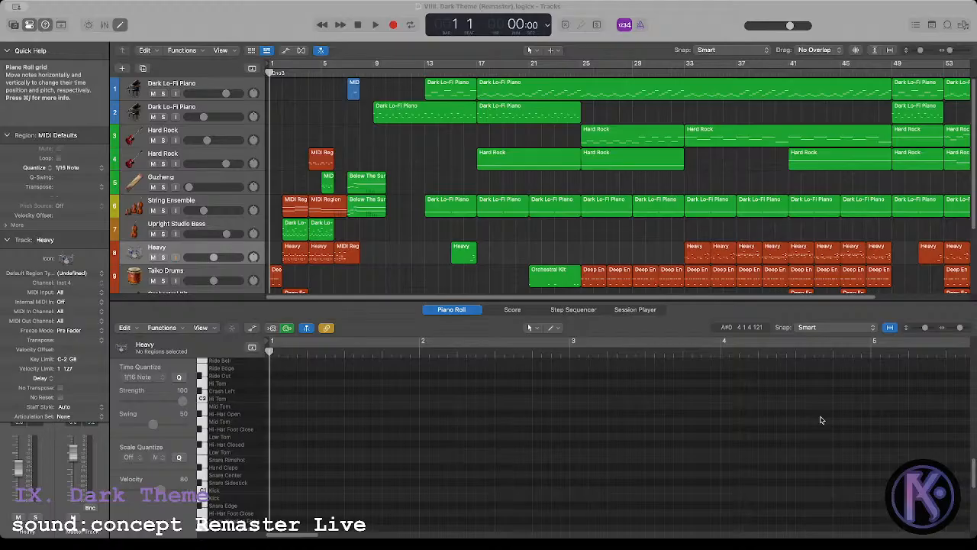
Step: Play the song from the beginning and inspect the single MIDI region at bar 7 on the first Dark Lo-Fi Piano track
click(821, 420)
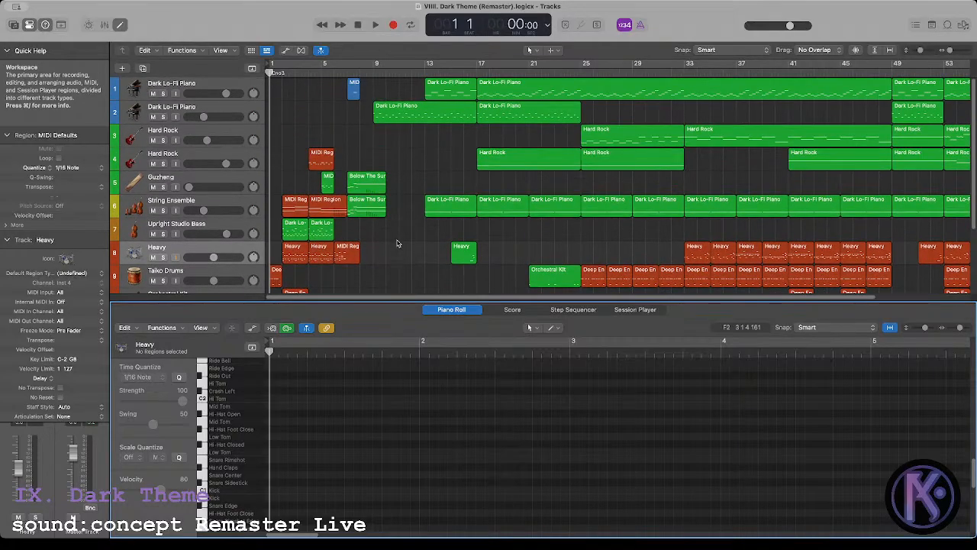
key(space)
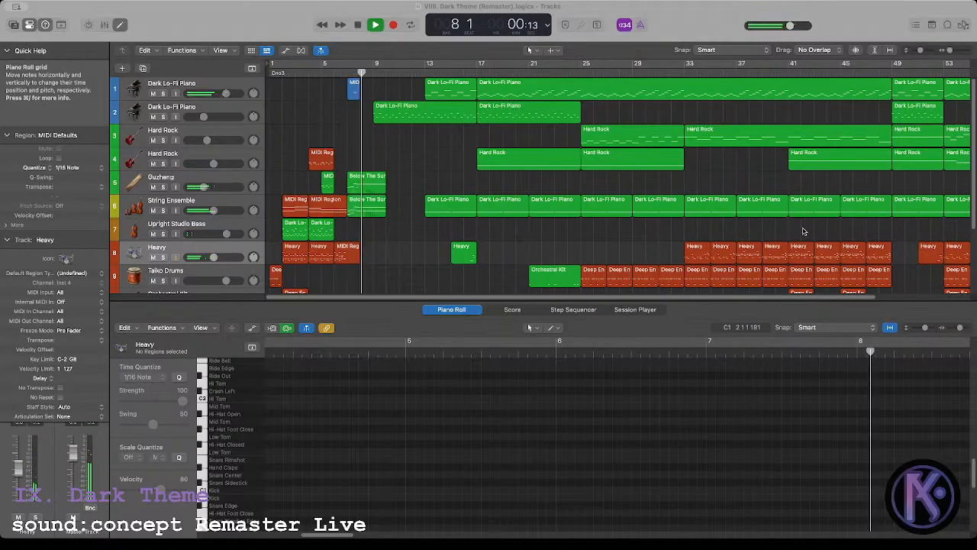
click(353, 91)
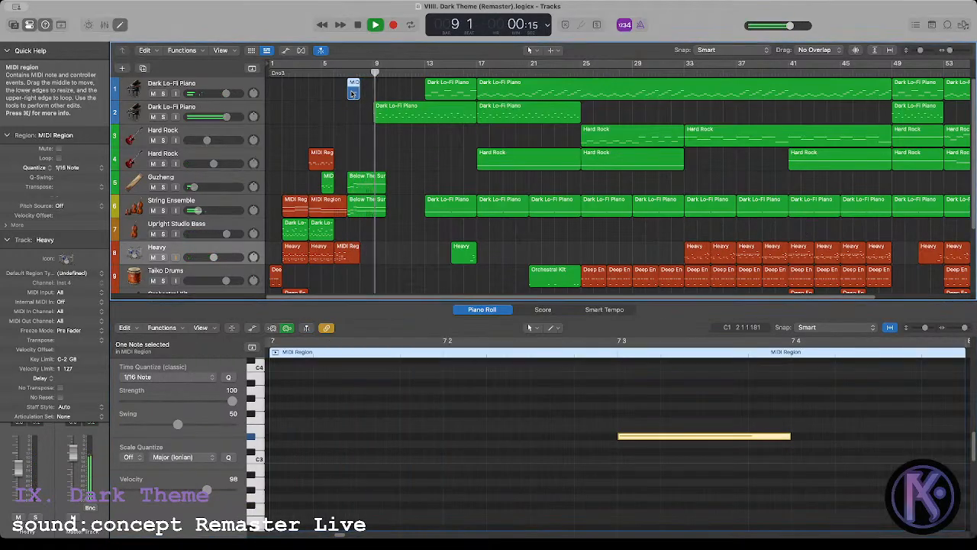
Step: Colour and rename all regions in the project after their tracks, then deselect them
click(334, 133)
key(super+a)
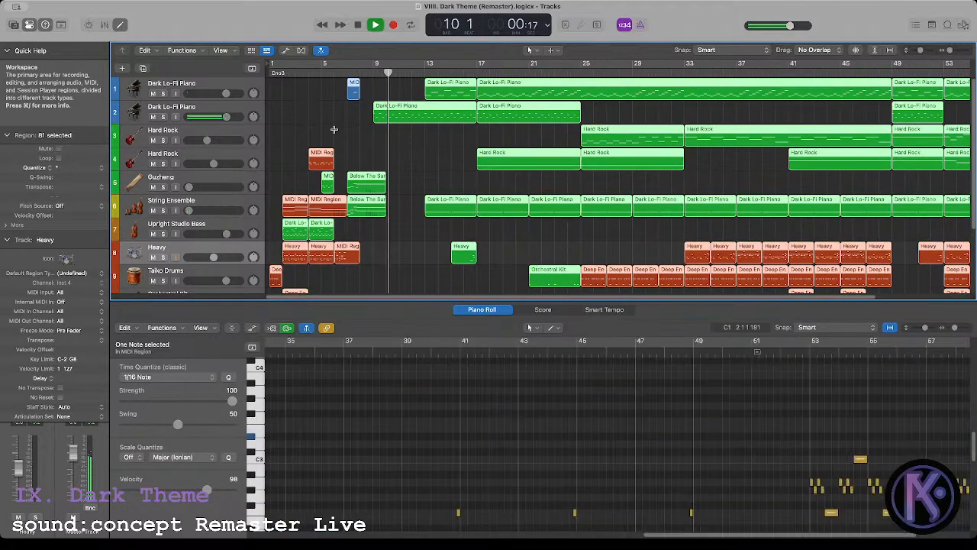
key(alt+shift+c)
key(alt+shift+n)
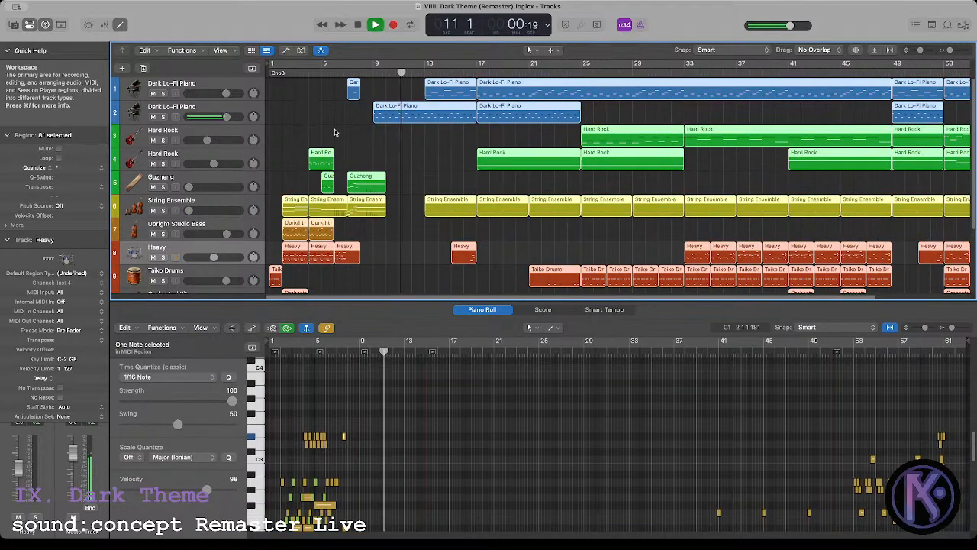
click(337, 133)
Step: Create a new track with the Upright Studio Bass track's settings directly below it and hide the inspector
scroll(338, 142, down, 1)
scroll(338, 143, down, 3)
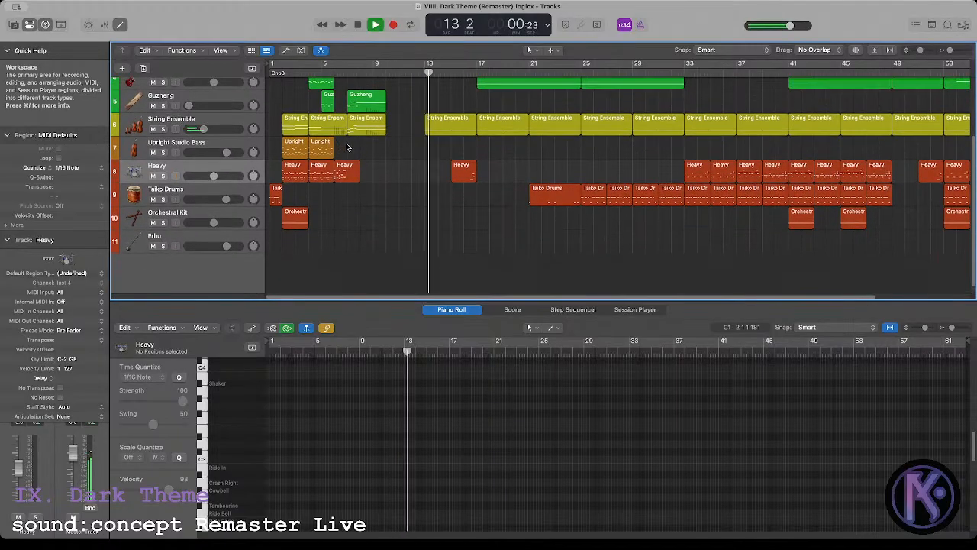
scroll(340, 146, up, 1)
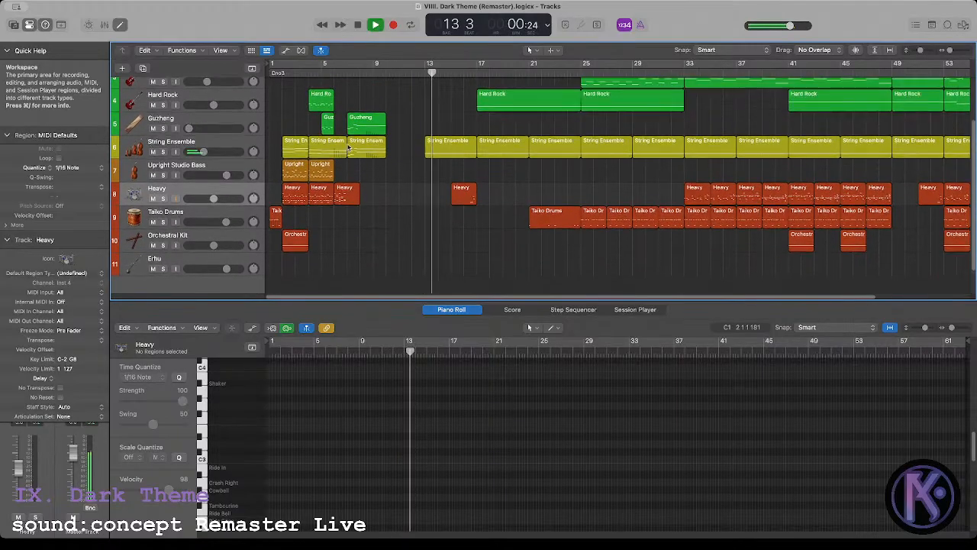
click(226, 170)
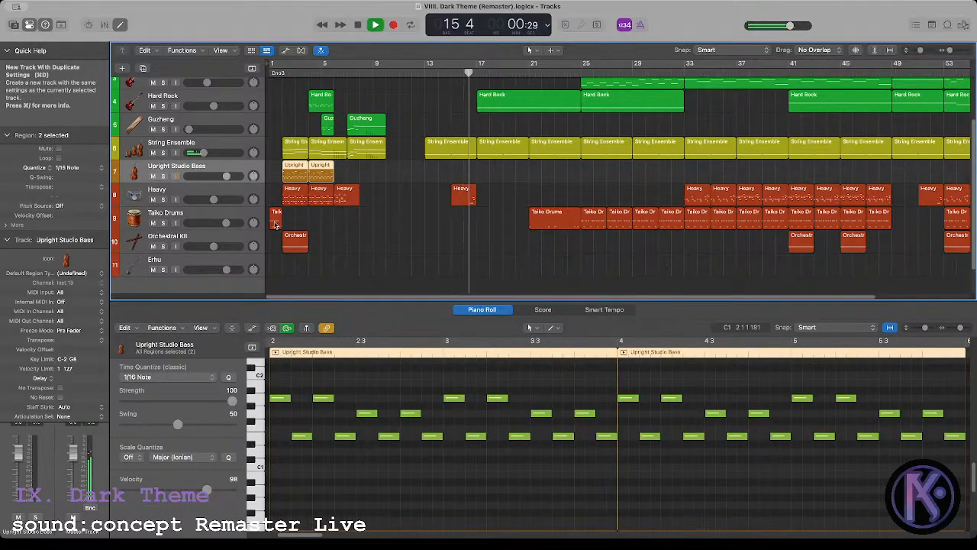
key(super+d)
key(i)
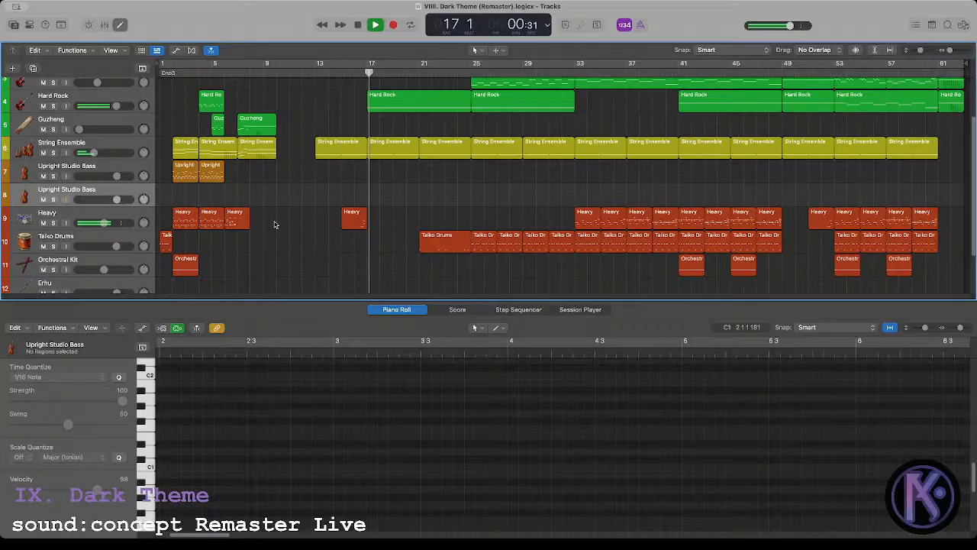
Step: Find the Rock Growl patch in the sound library and load it on the duplicated bass track
click(13, 25)
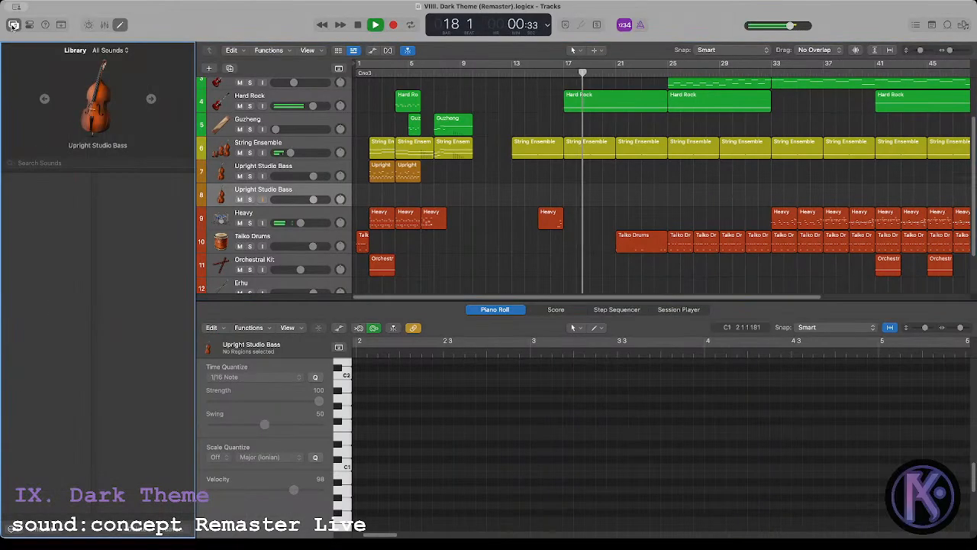
click(94, 163)
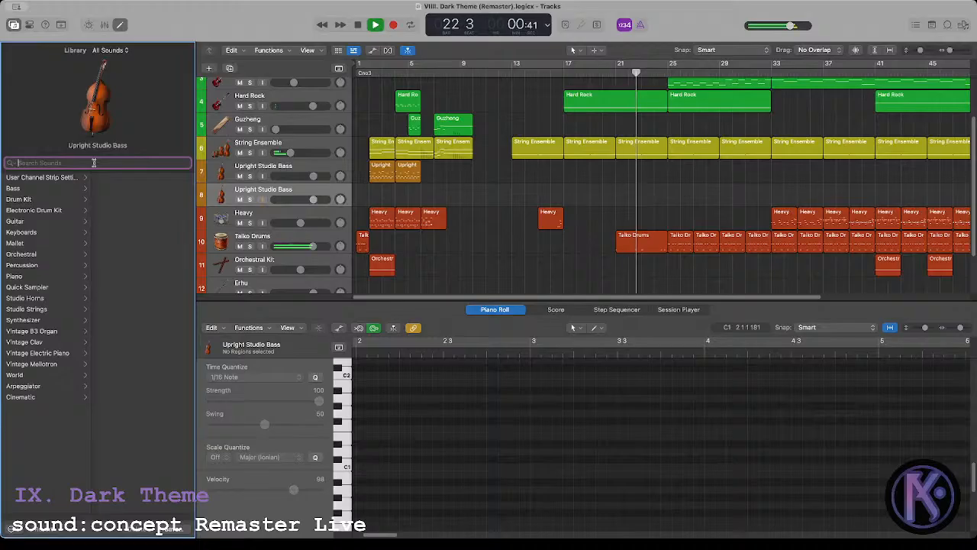
text(rock growl)
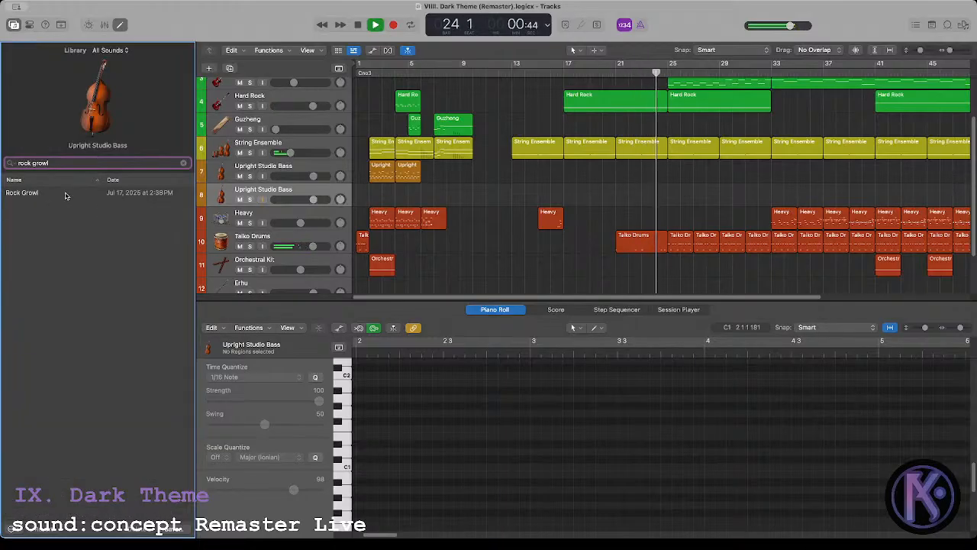
click(64, 194)
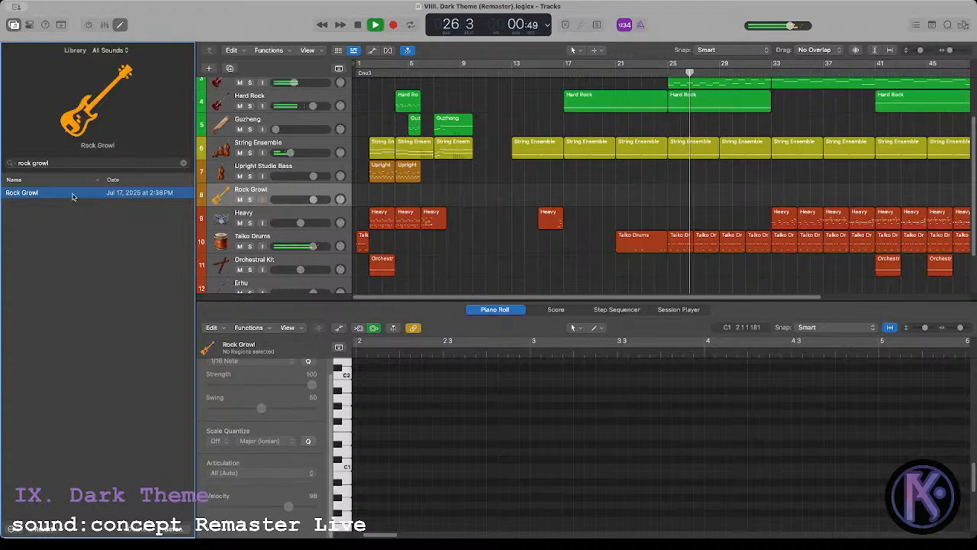
click(13, 26)
Step: Examine the notes of the second Hard Rock track's regions from bar 17 onward and review the lower tracks during playback
scroll(375, 165, up, 2)
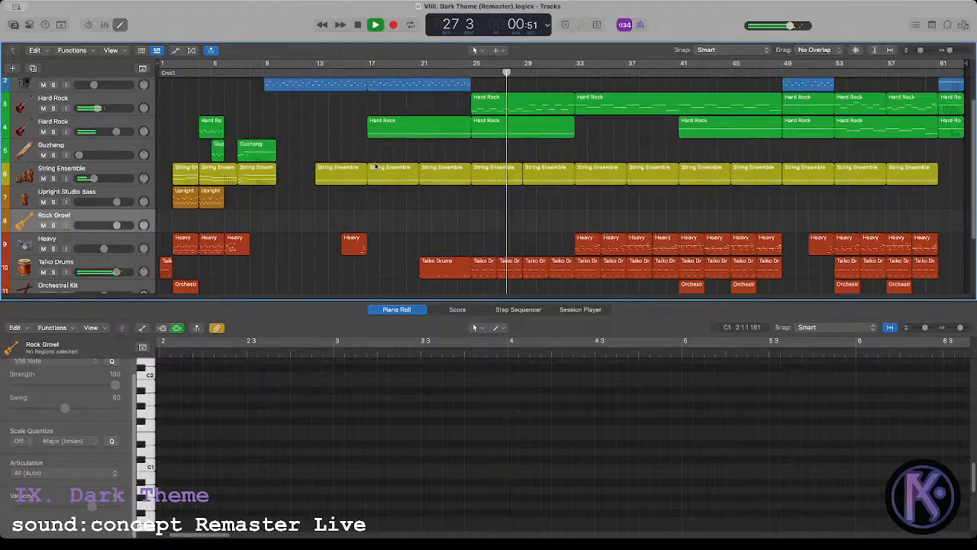
scroll(375, 165, down, 2)
scroll(375, 165, up, 2)
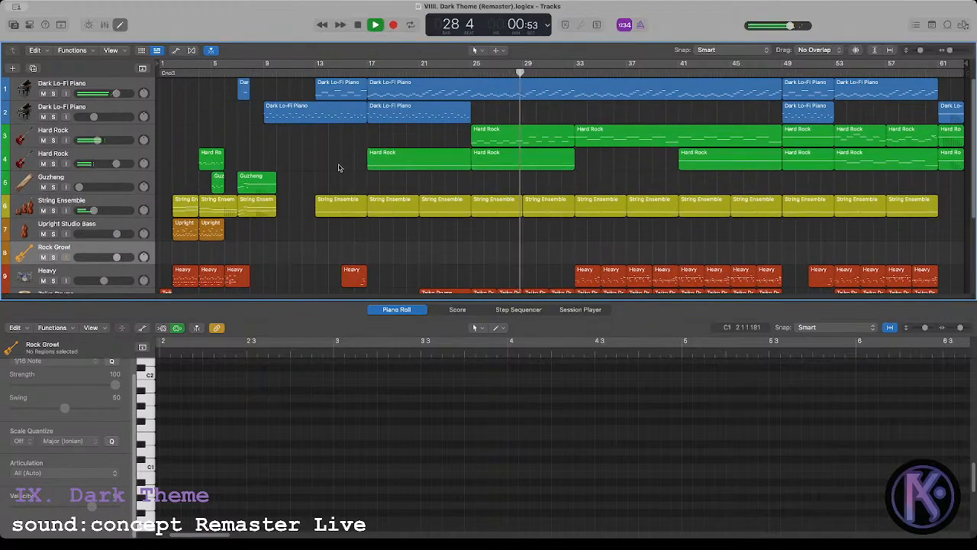
drag(351, 162, 937, 166)
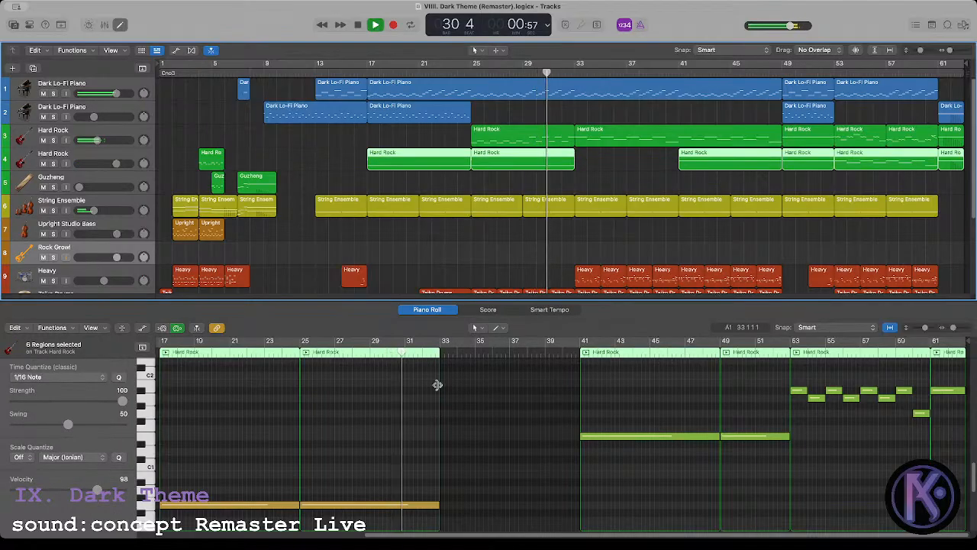
click(329, 153)
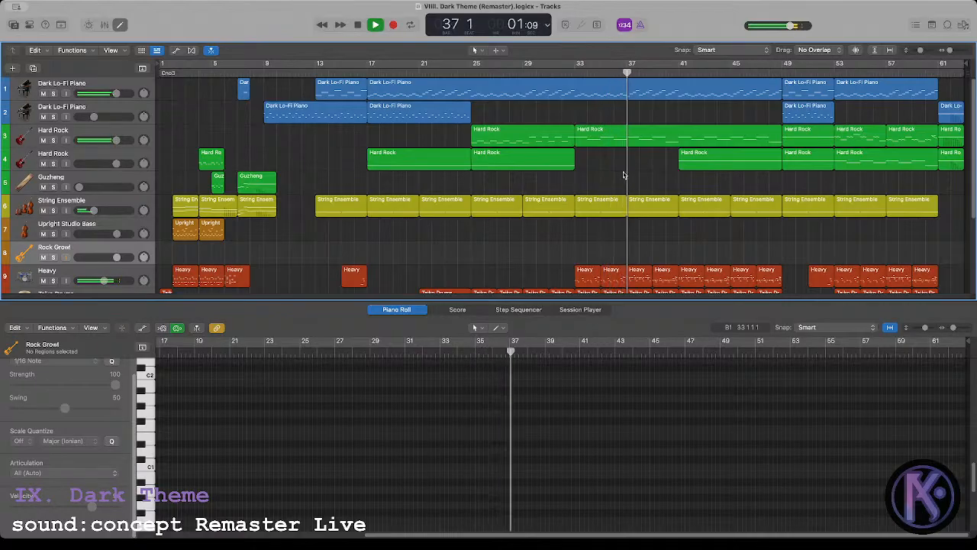
scroll(622, 174, down, 3)
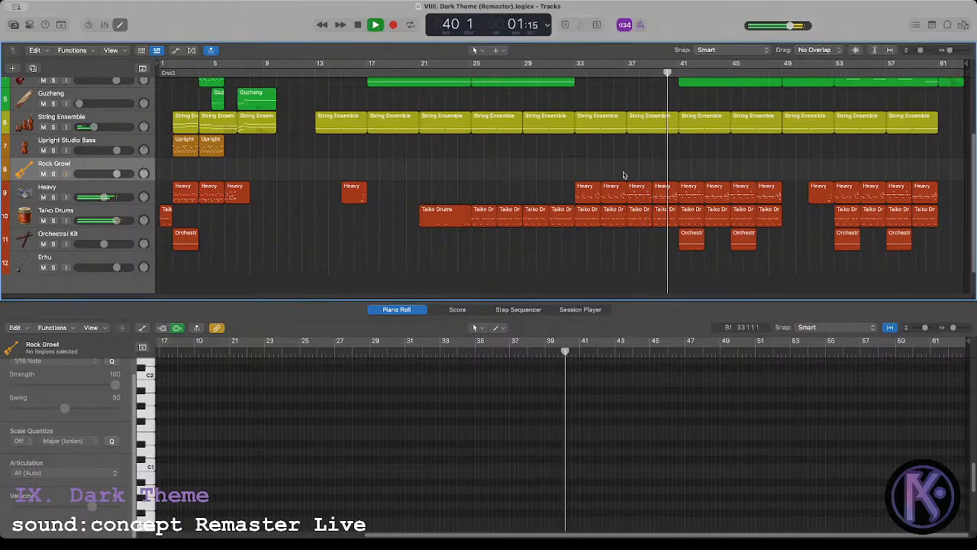
scroll(623, 175, up, 1)
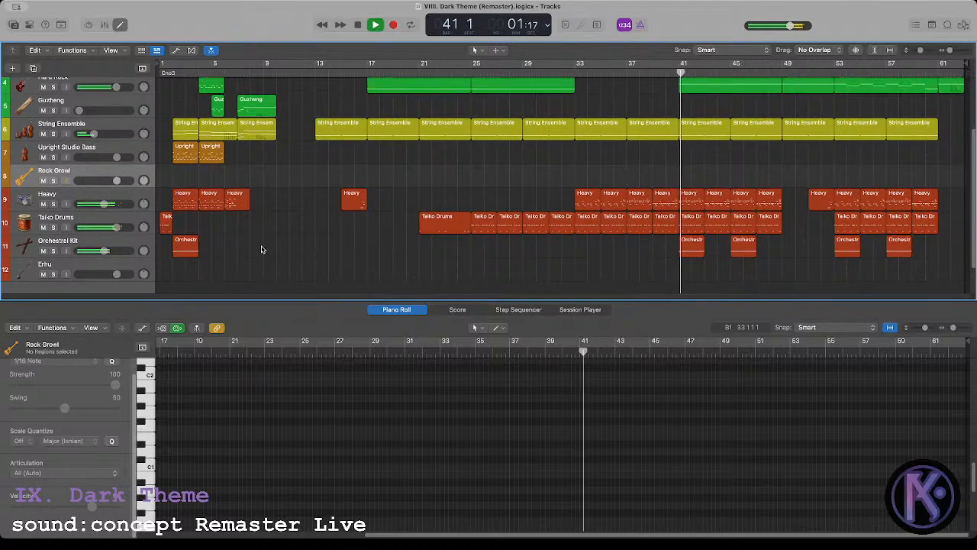
scroll(555, 192, up, 3)
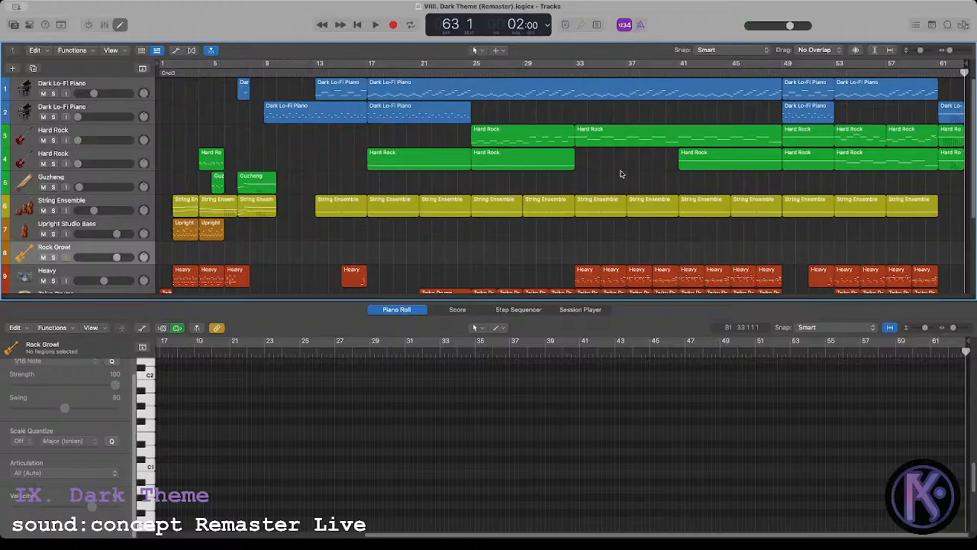
Step: Return the playhead to the song's beginning and review the regions and fader levels of all tracks
key(Return)
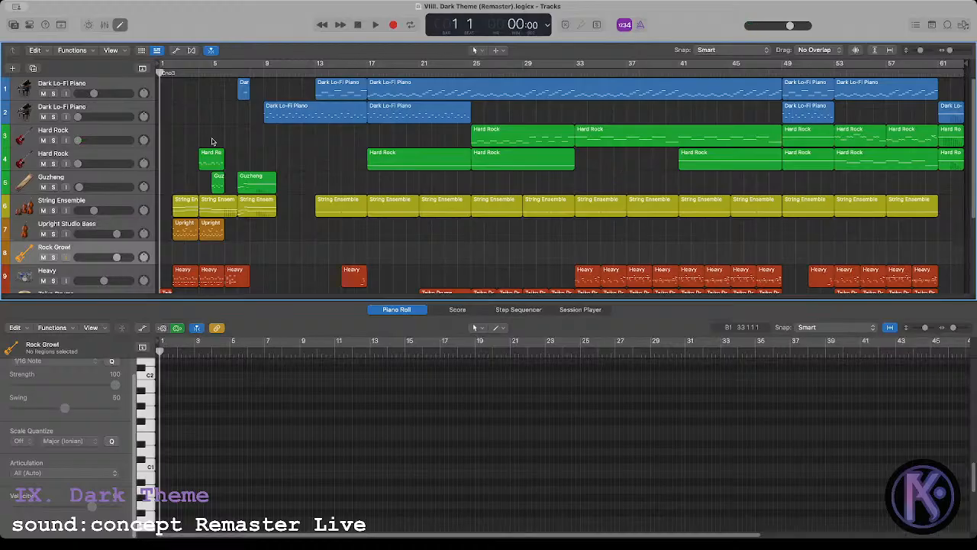
scroll(212, 141, down, 3)
scroll(275, 168, up, 3)
scroll(169, 127, down, 3)
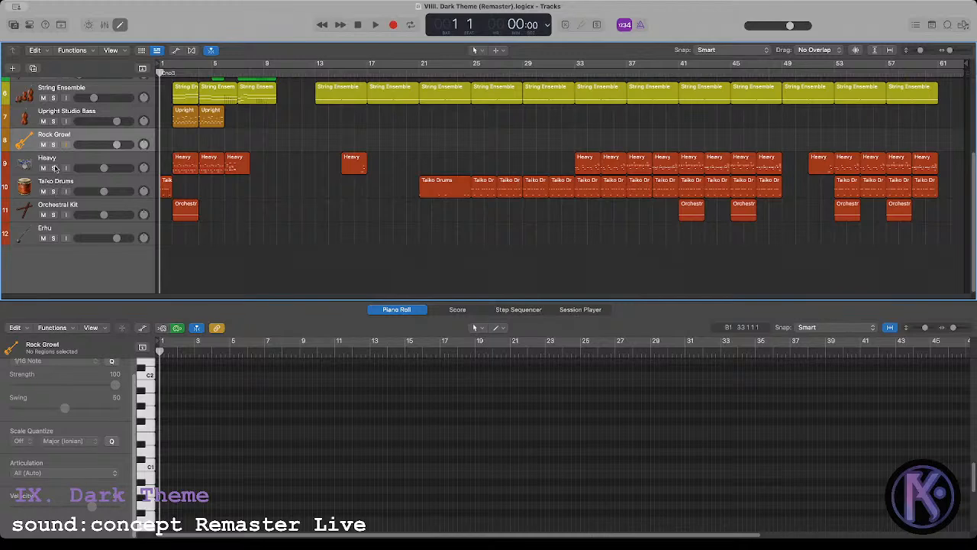
scroll(223, 179, up, 3)
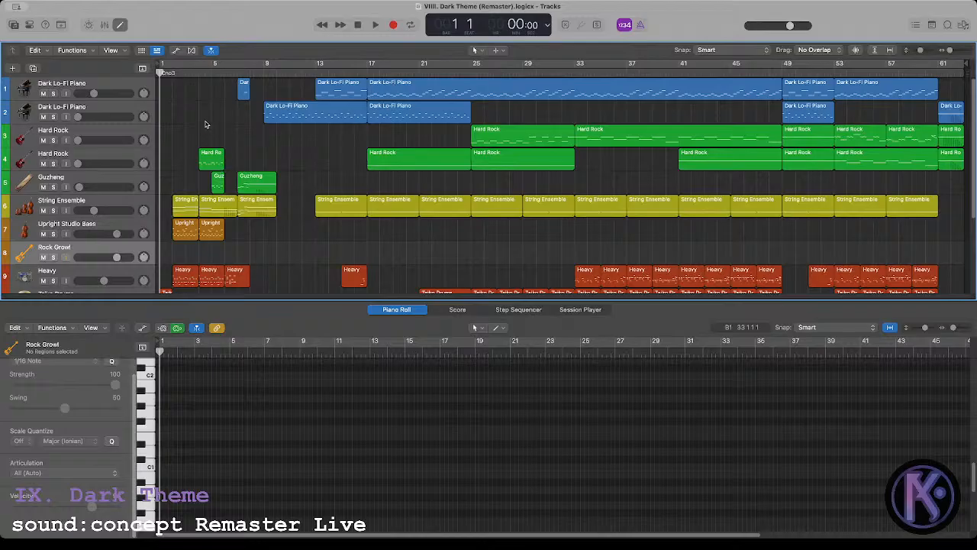
drag(164, 74, 158, 156)
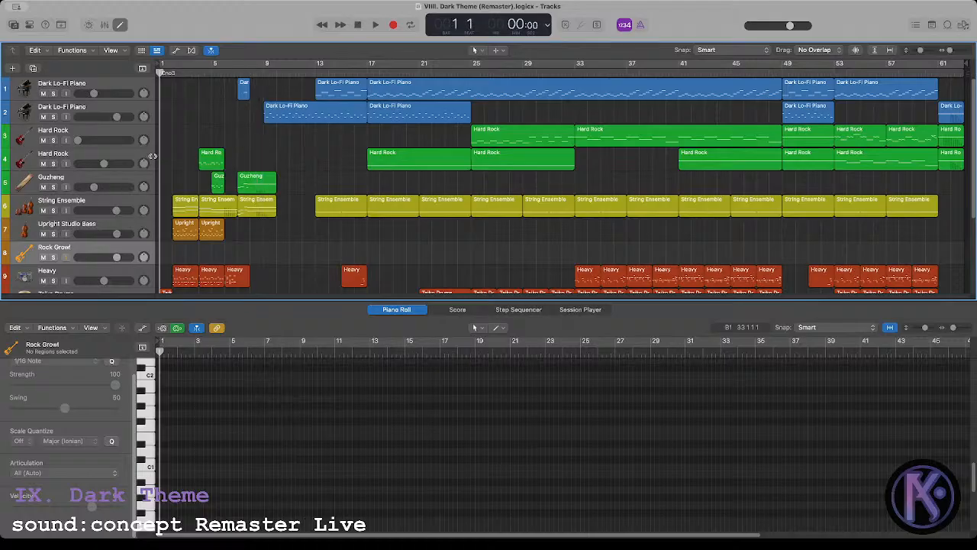
scroll(184, 136, down, 3)
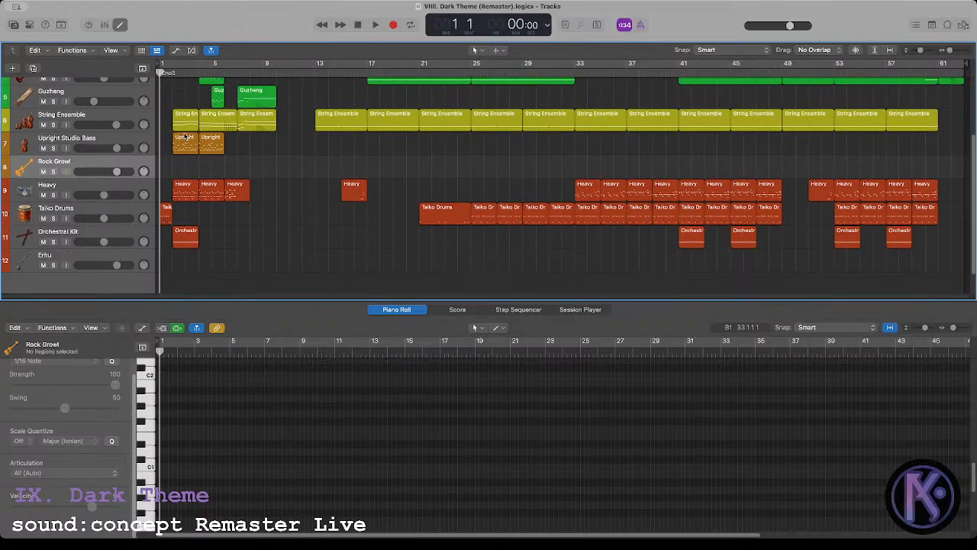
scroll(184, 136, up, 3)
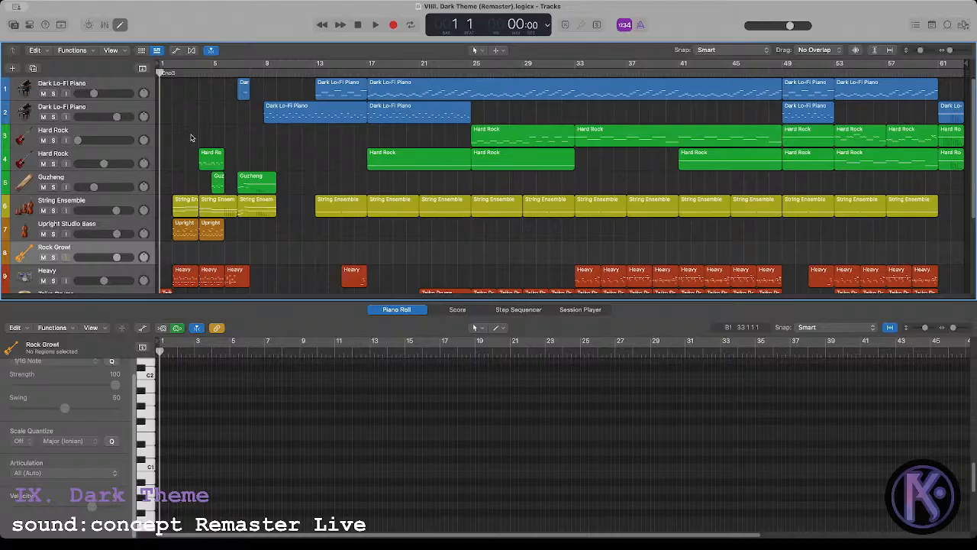
Step: Scrub the playhead from about bar 27 back to the song's beginning and check the track faders again
scroll(287, 175, down, 5)
scroll(292, 182, up, 5)
drag(500, 73, 149, 139)
scroll(300, 201, down, 5)
scroll(298, 195, down, 3)
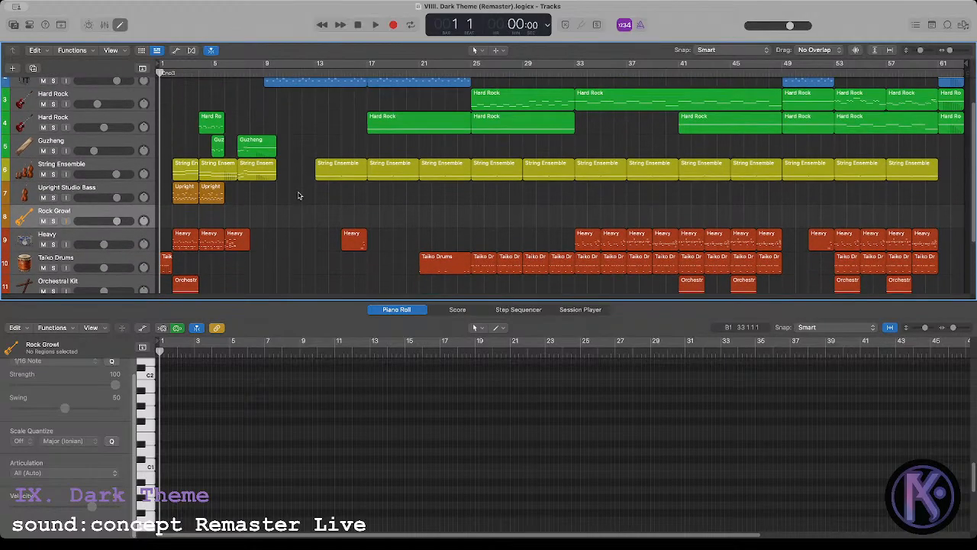
scroll(298, 196, up, 3)
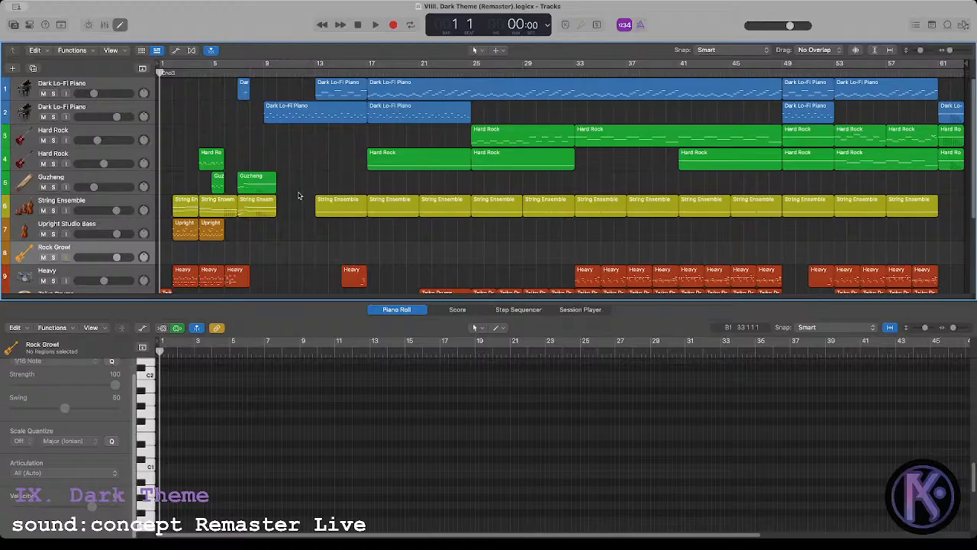
scroll(298, 196, down, 3)
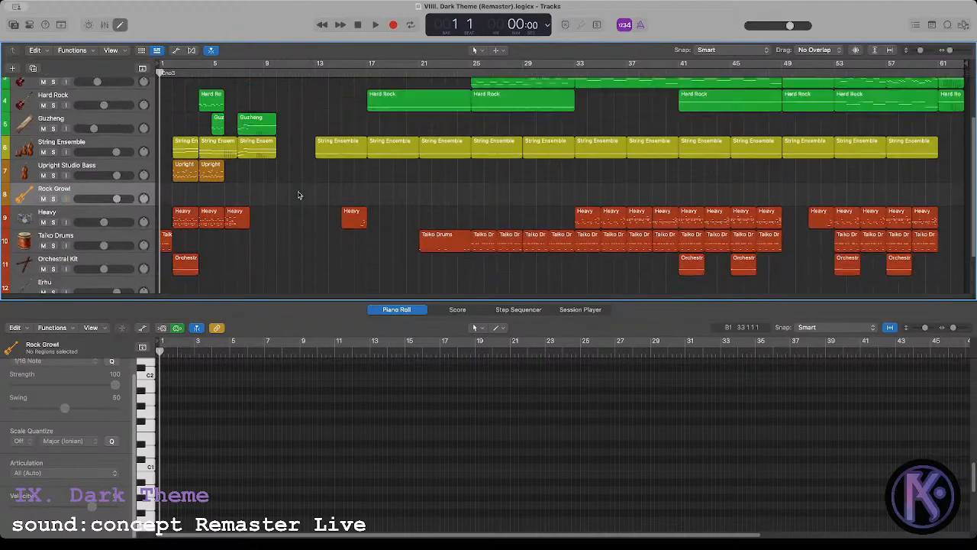
scroll(298, 196, up, 3)
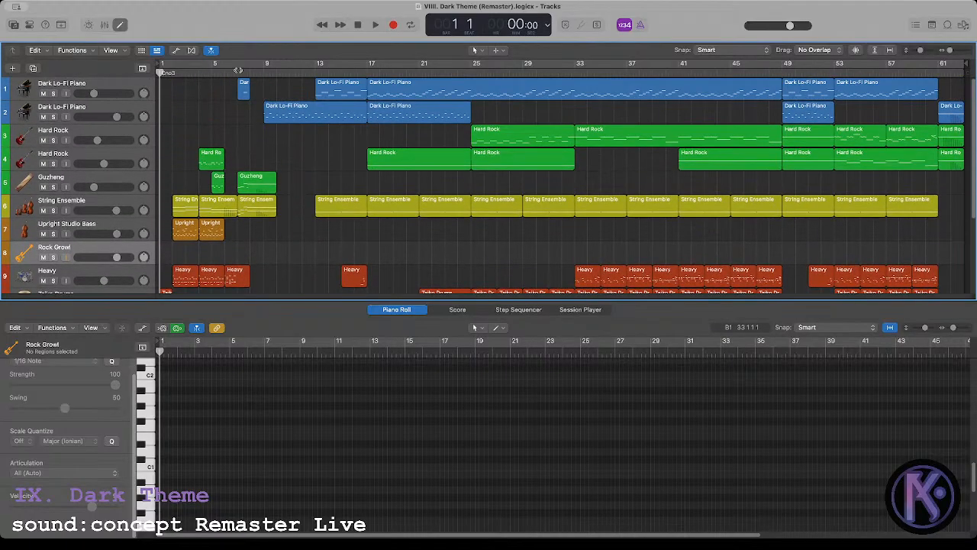
Step: Audition the Guzheng and String Ensemble regions from bar 7, stop playback and select the Guzheng track
click(238, 70)
scroll(254, 161, down, 1)
click(255, 157)
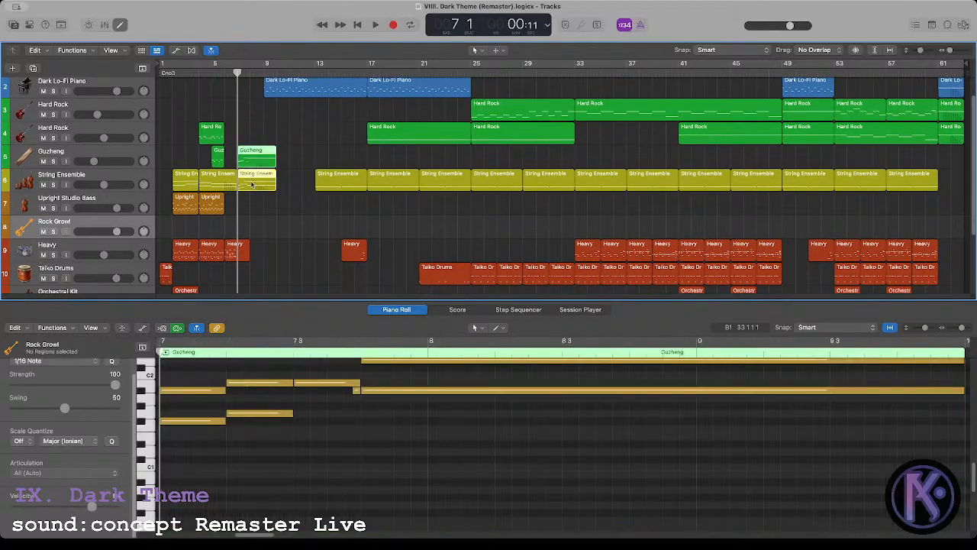
shift+click(252, 184)
key(space)
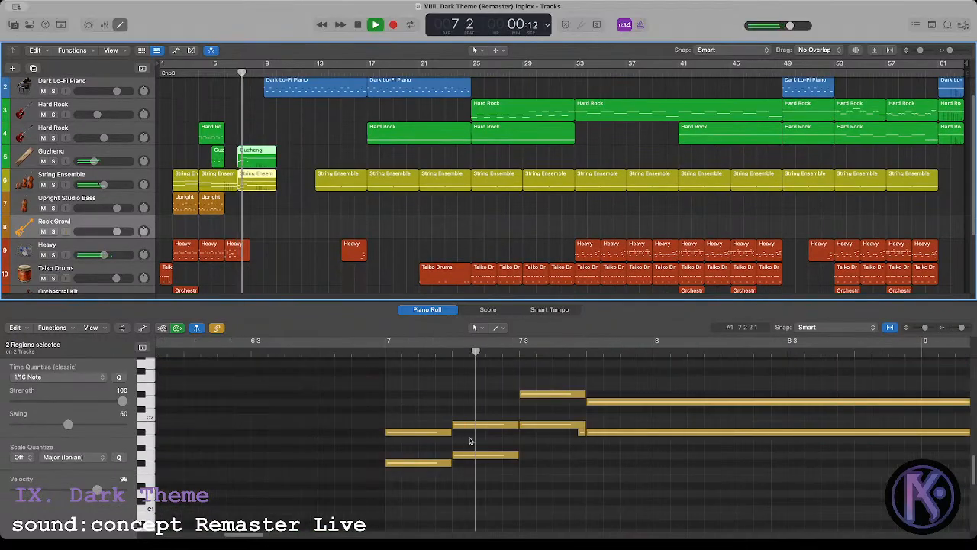
click(278, 236)
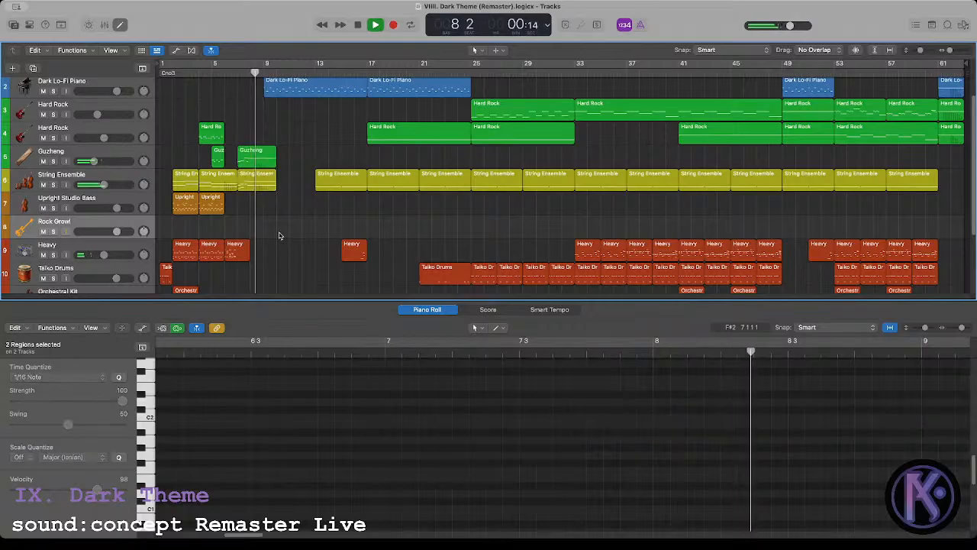
key(space)
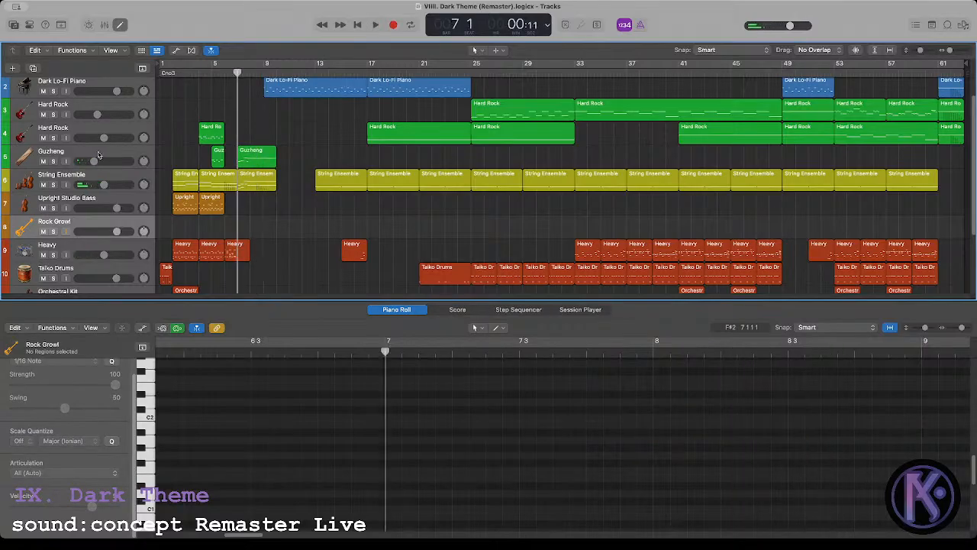
click(97, 156)
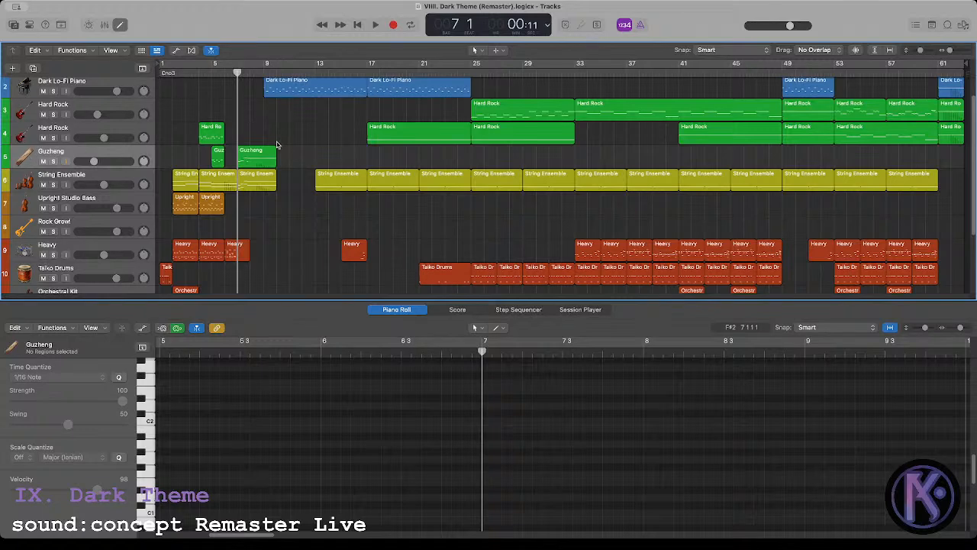
Step: Select the Guzheng and String Ensemble regions at bar 7 and play them together up to bar 9, examining their notes
scroll(293, 136, down, 1)
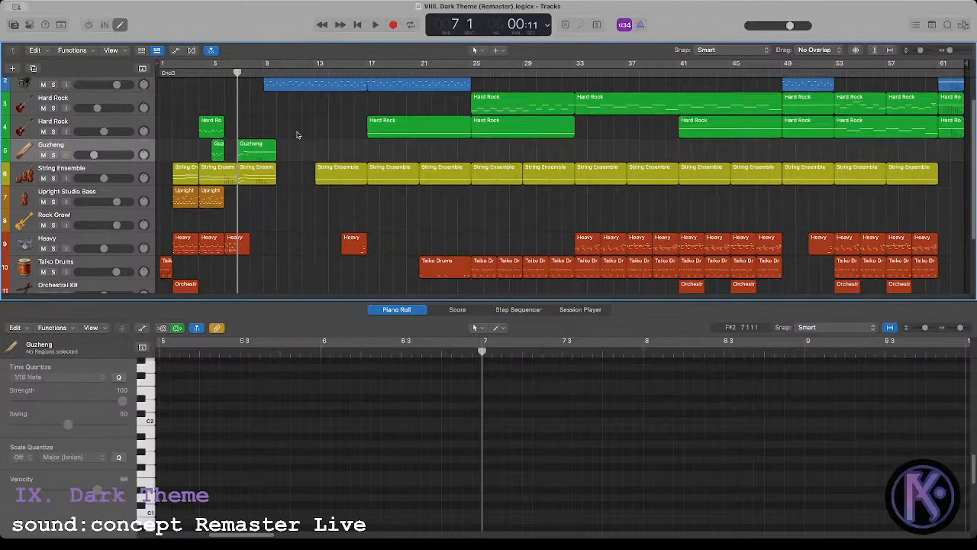
click(252, 146)
shift+click(255, 174)
key(space)
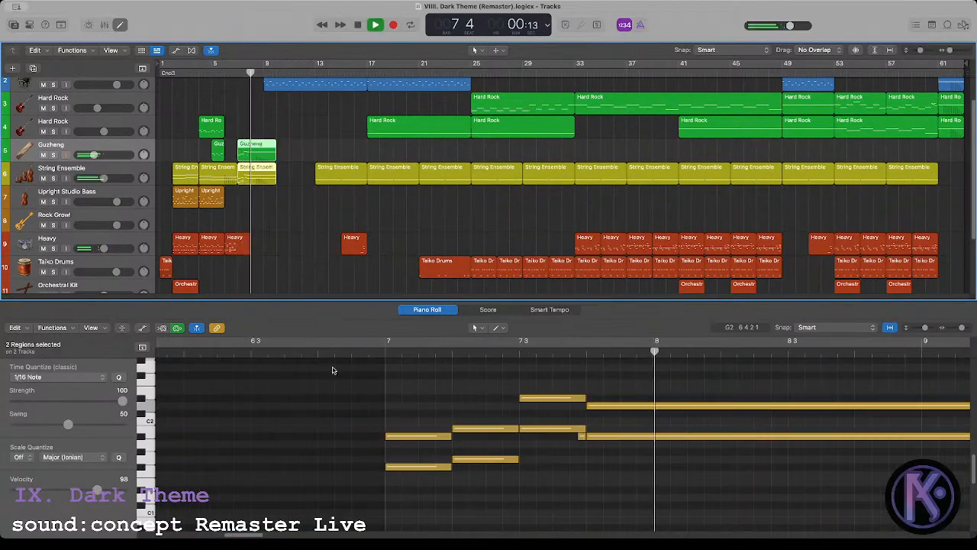
click(271, 229)
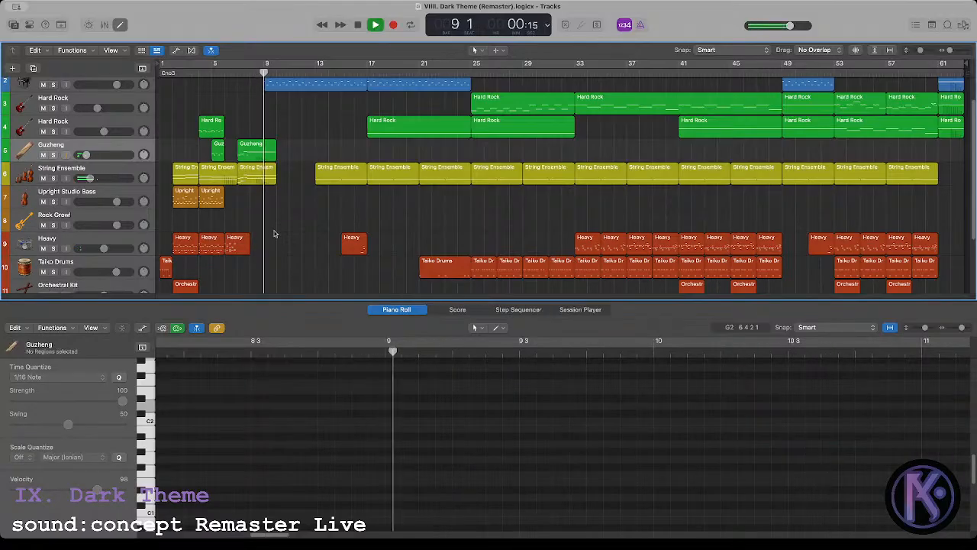
key(space)
Step: Solo the Heavy, Taiko Drums and Orchestral Kit tracks and select their regions from bar 25 onward
scroll(399, 210, down, 5)
scroll(410, 204, up, 5)
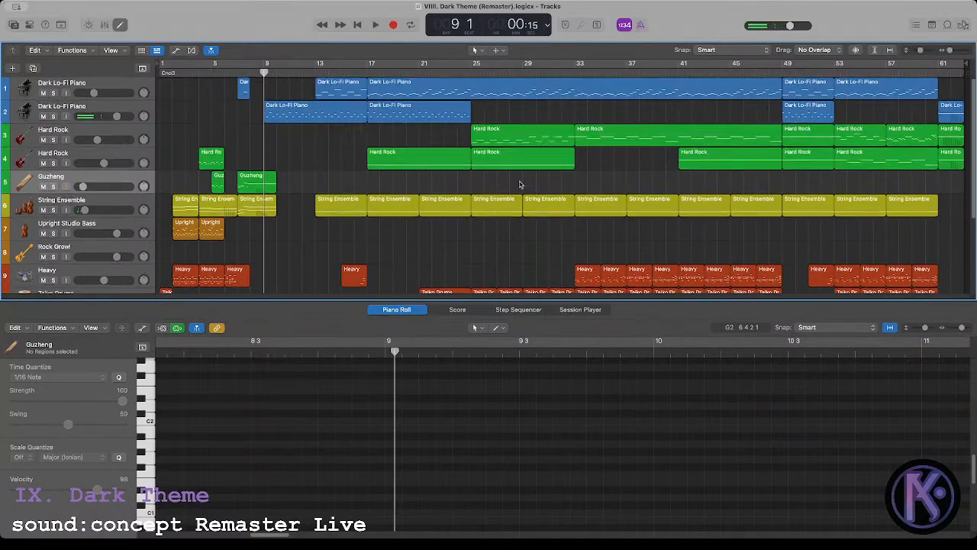
scroll(521, 185, down, 5)
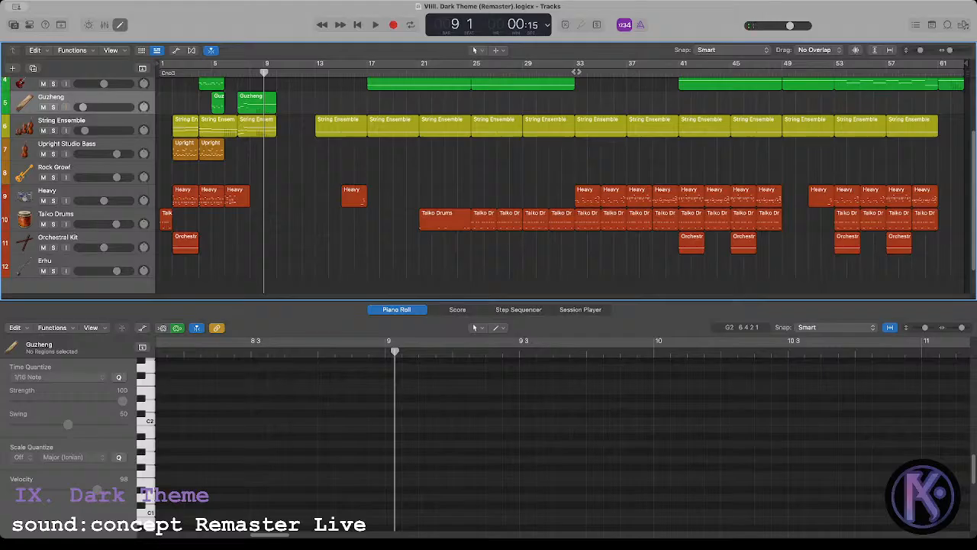
click(576, 72)
drag(53, 202, 55, 250)
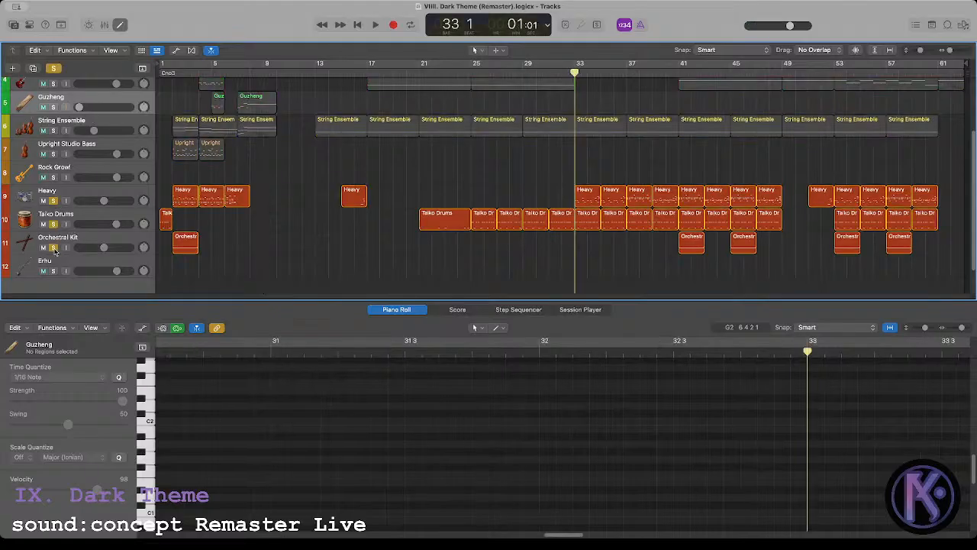
drag(574, 180, 938, 257)
drag(744, 226, 943, 263)
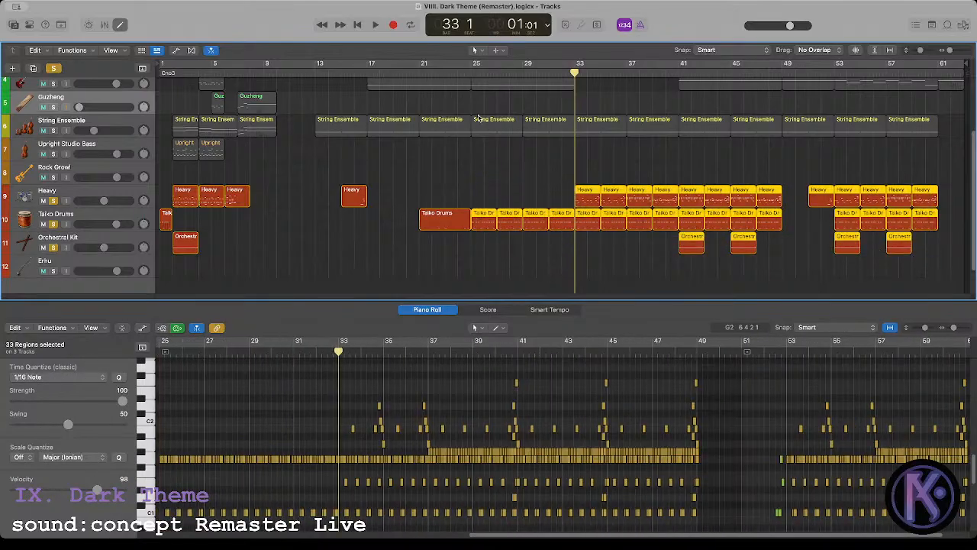
Step: Audition the soloed drum tracks from bar 25 to about bar 28 and examine the notes at a closer zoom
click(471, 73)
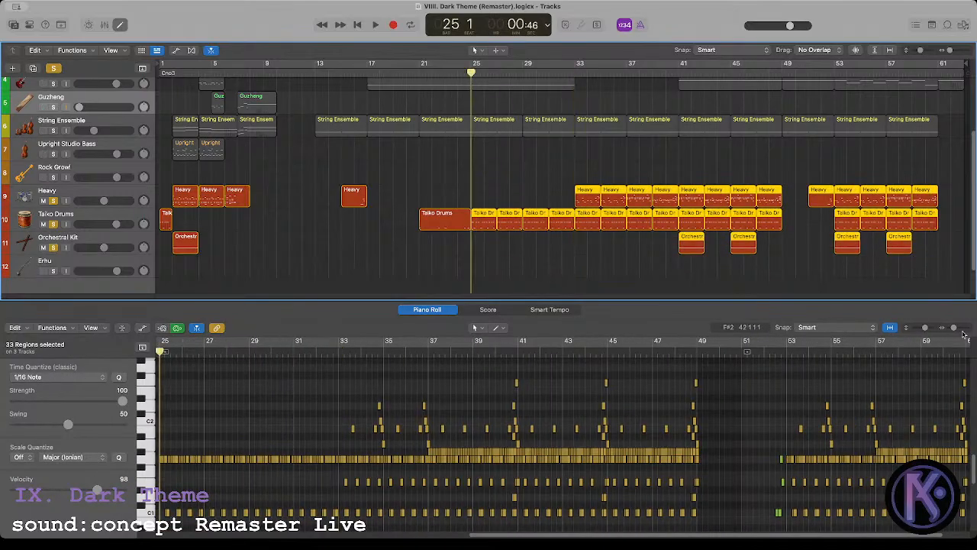
drag(954, 328, 959, 328)
key(space)
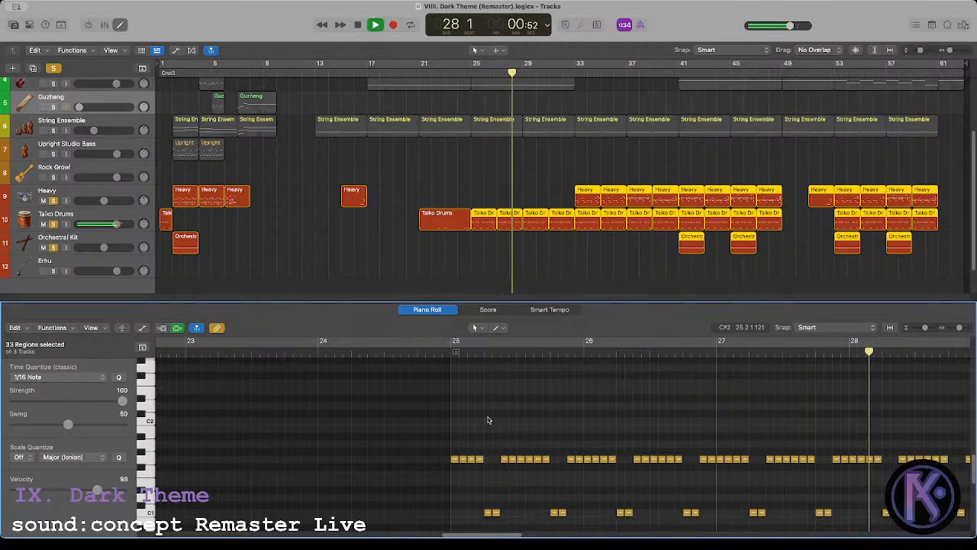
key(space)
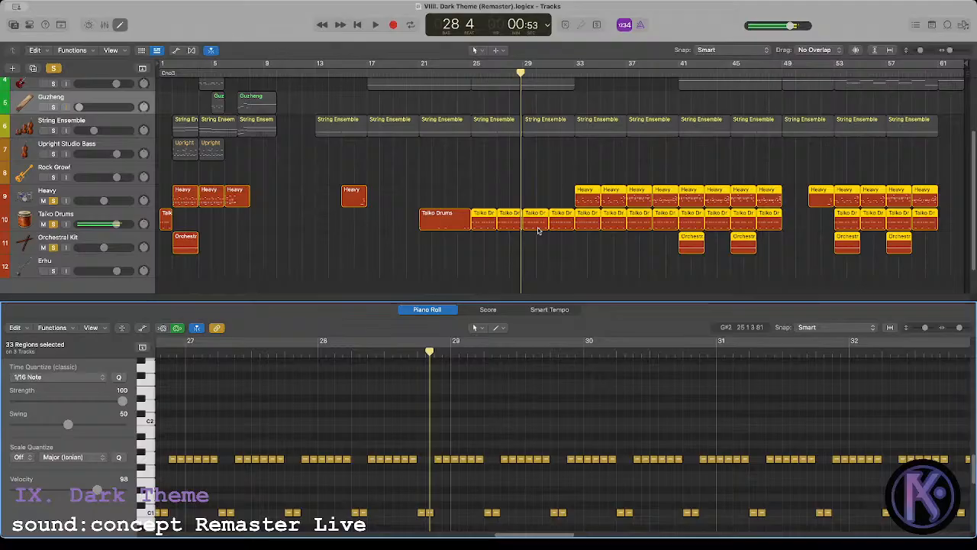
Step: Examine the notes of the two Heavy regions starting at bar 33 and audition them up to bar 37
click(575, 74)
drag(580, 181, 611, 192)
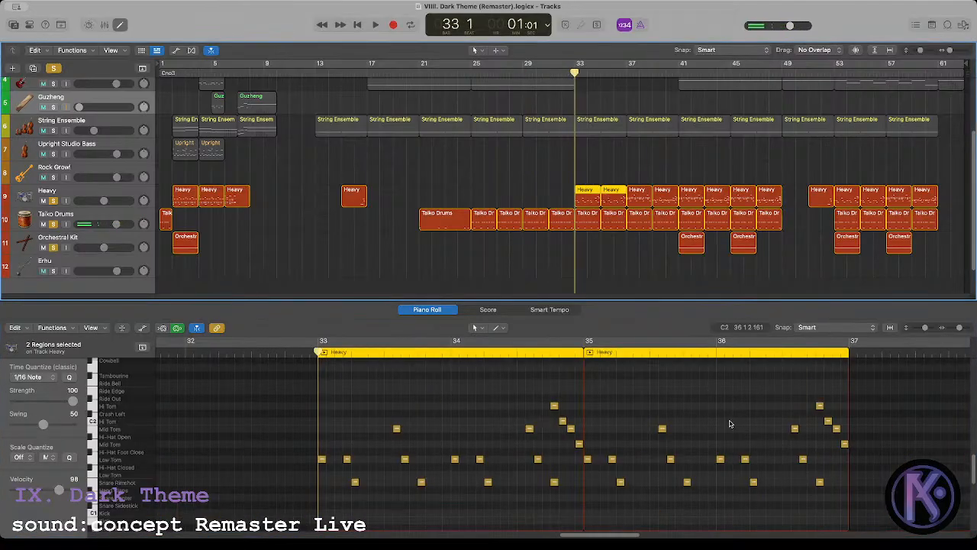
key(space)
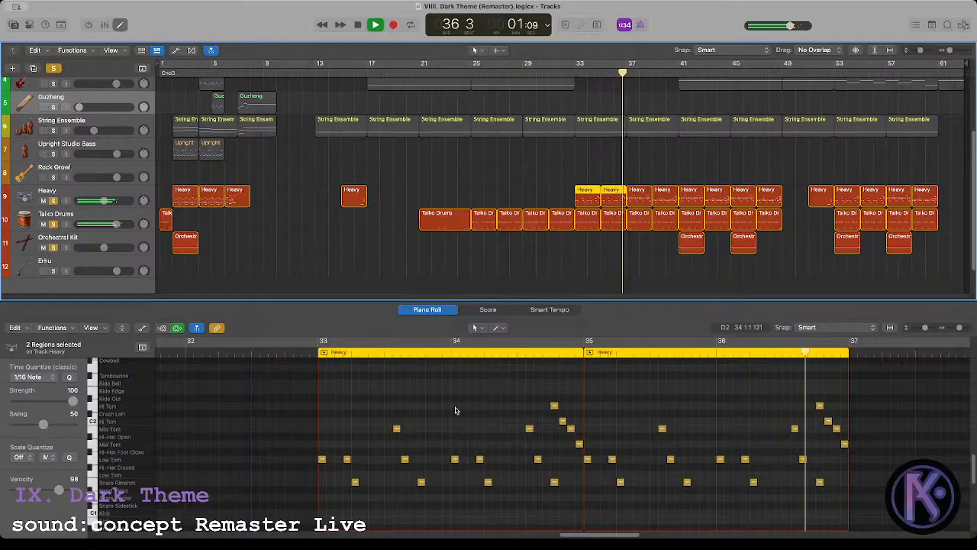
key(space)
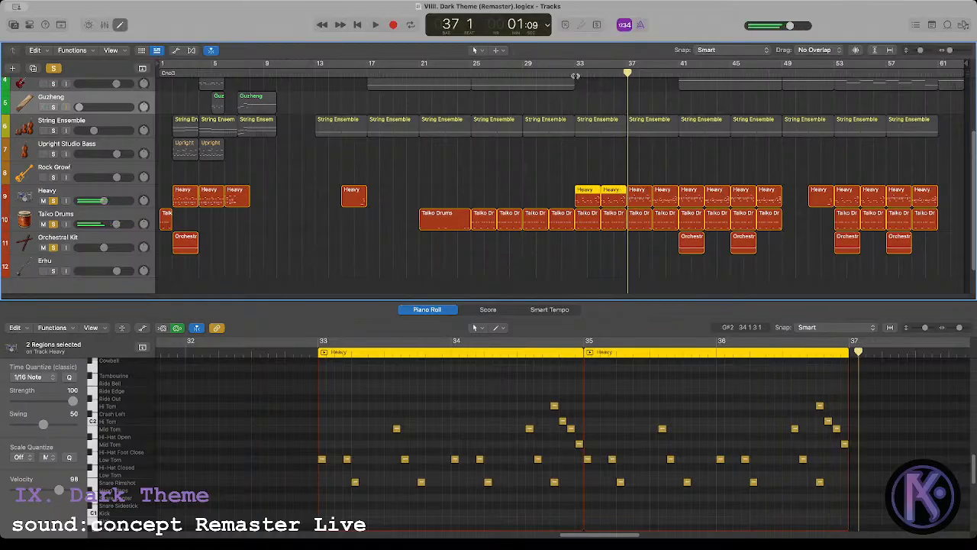
Step: Audition the drums from bar 37 to bar 42 while examining the Heavy and Taiko Drums regions between bars 37 and 49
click(632, 202)
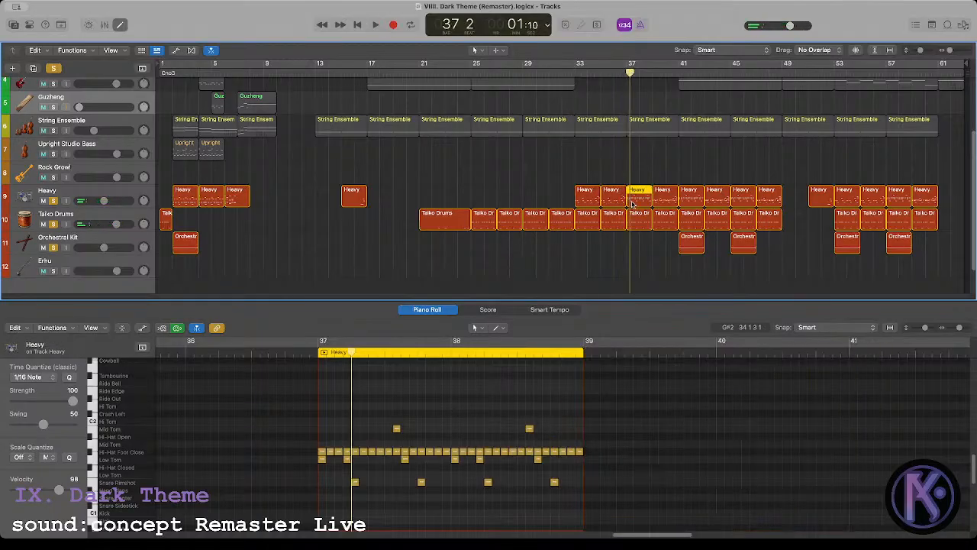
key(shift+space)
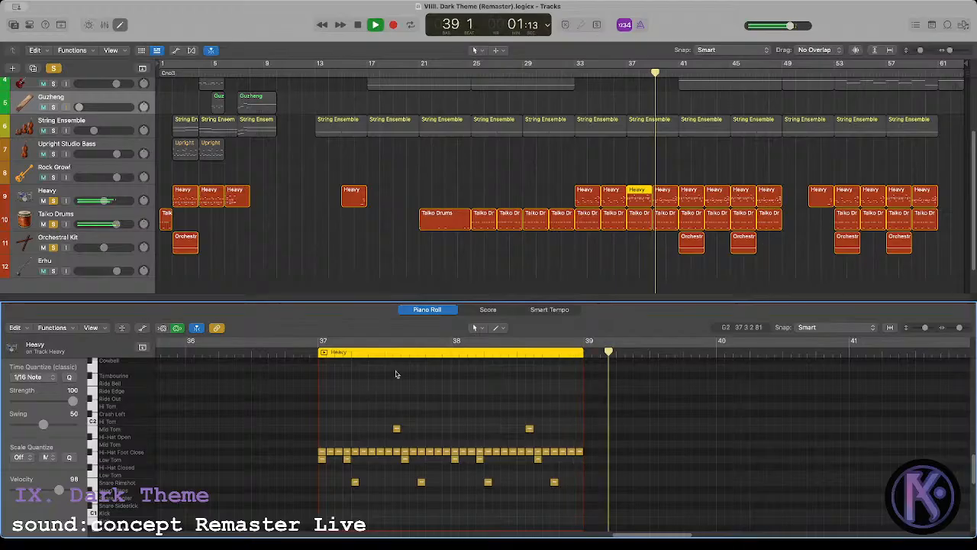
drag(632, 181, 766, 224)
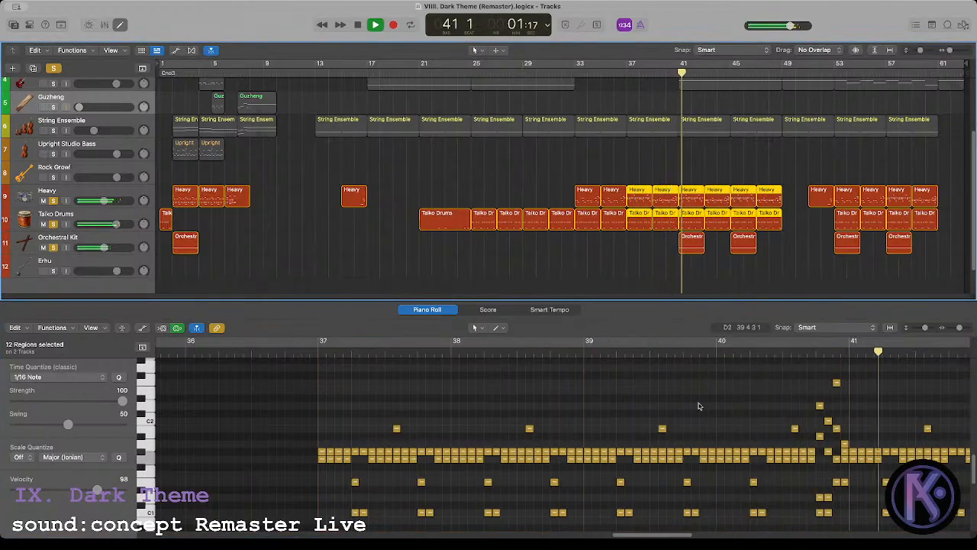
click(638, 246)
key(space)
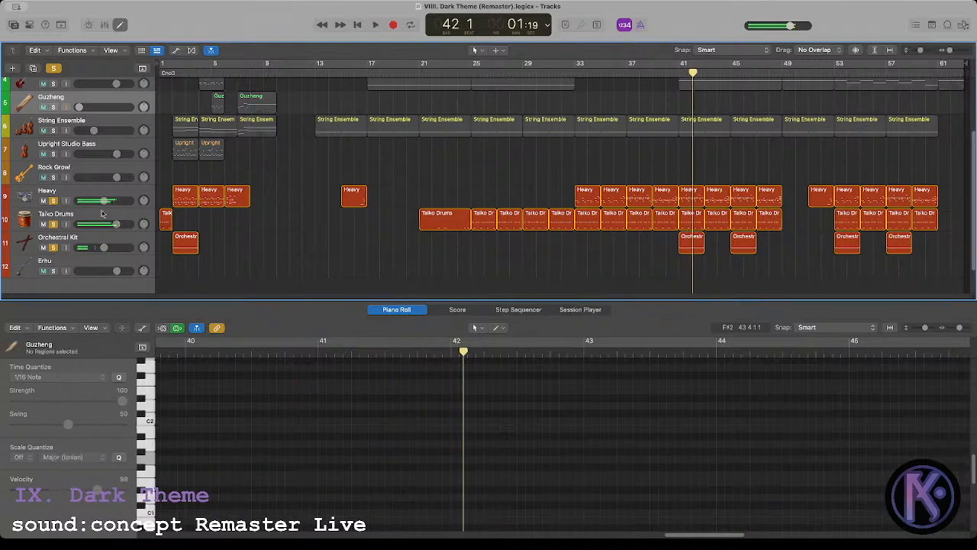
Step: Leave only the Orchestral Kit track soloed, then audition its bar 41 region and inspect its Large China Cymbal note
click(53, 224)
click(53, 201)
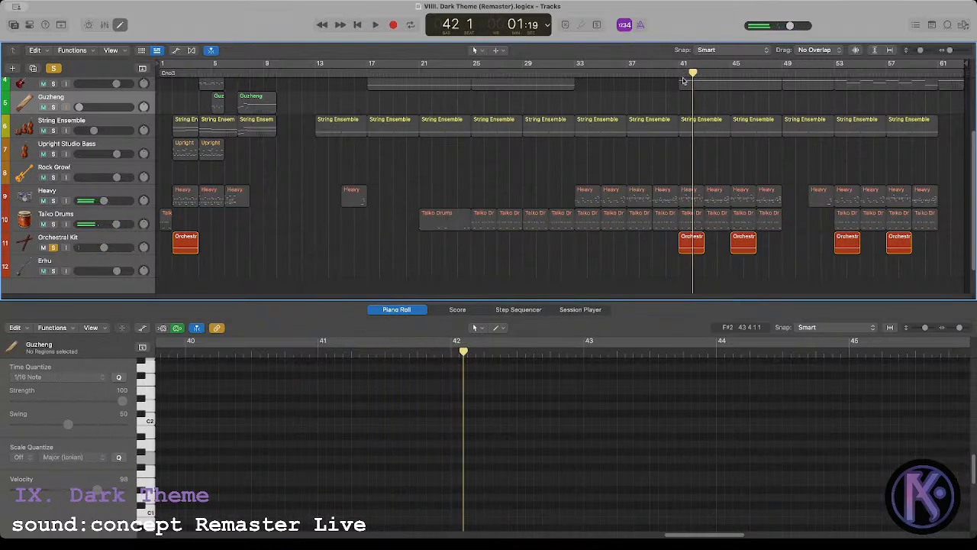
click(676, 74)
click(691, 240)
key(space)
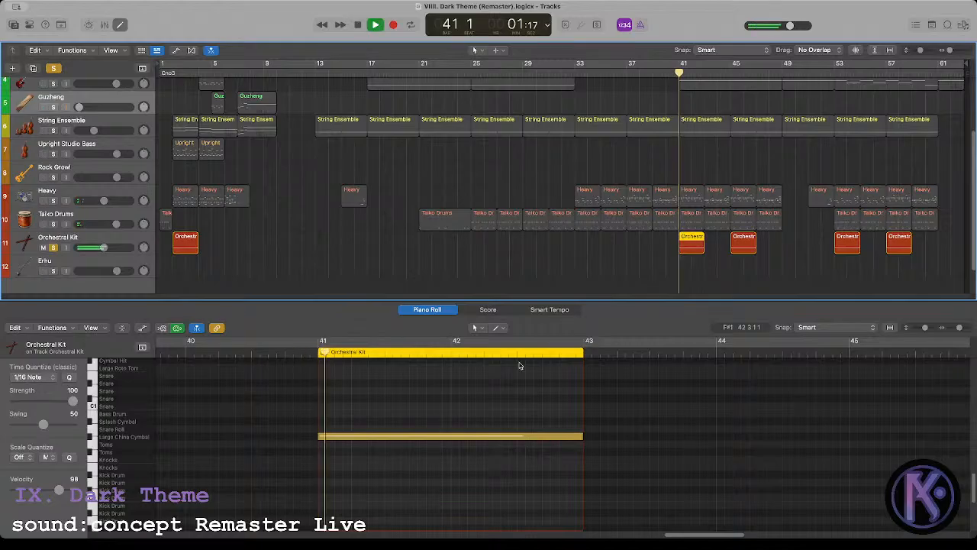
click(340, 437)
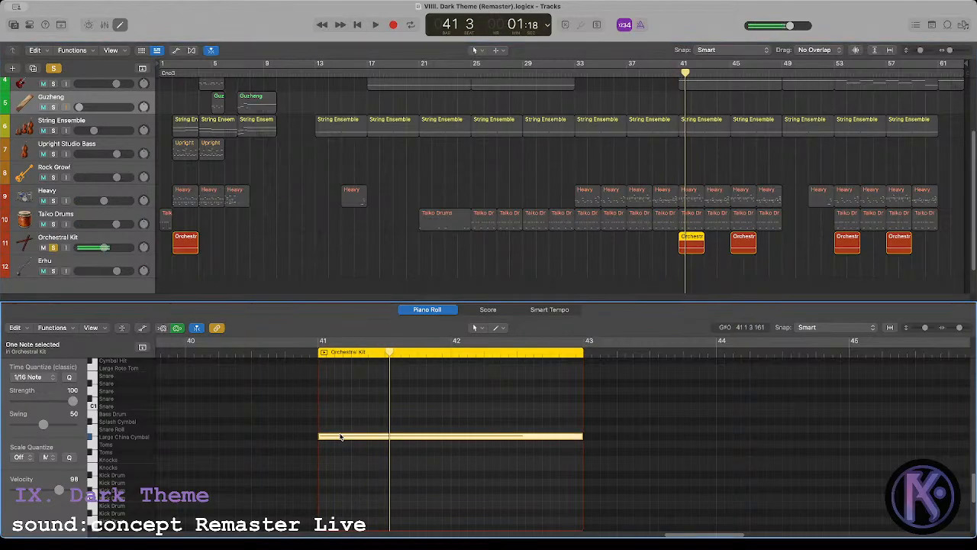
click(327, 381)
click(316, 351)
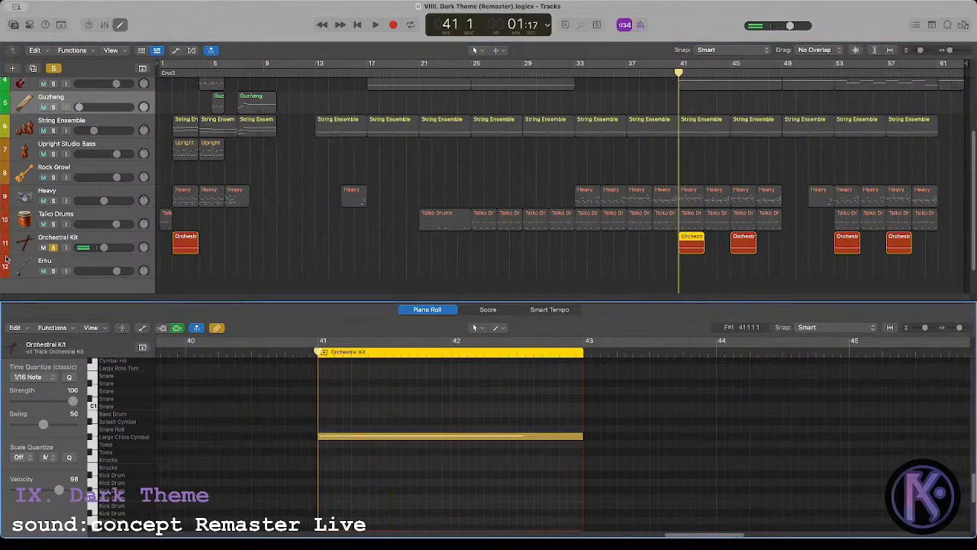
Step: Turn off the Orchestral Kit solo, move the playhead to bar 13 and review the regions of all tracks
click(54, 247)
click(716, 168)
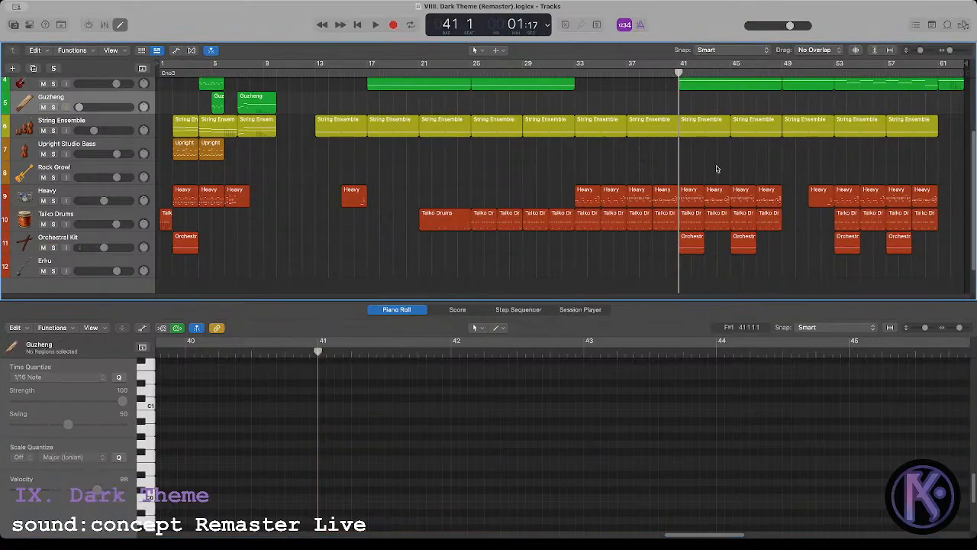
scroll(716, 169, up, 3)
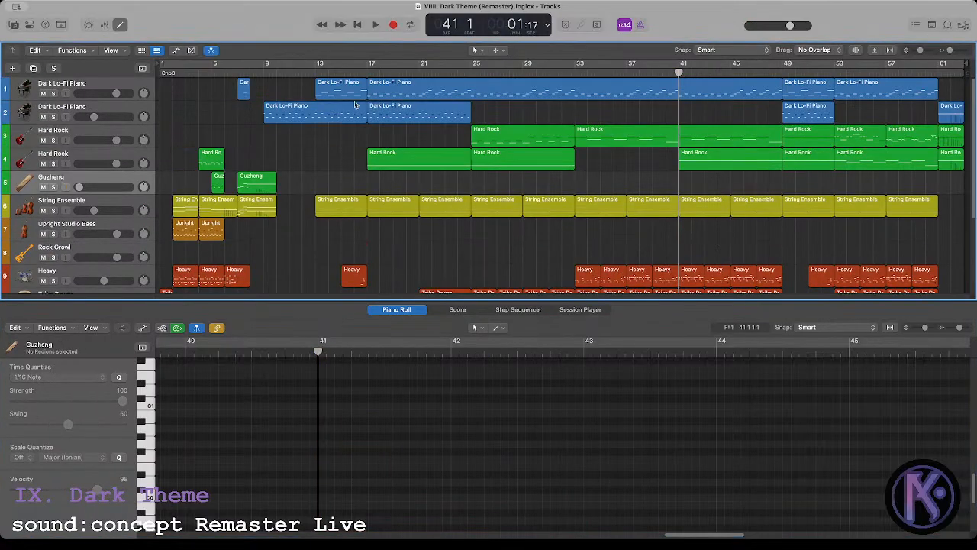
drag(312, 73, 497, 72)
drag(469, 137, 313, 184)
scroll(375, 214, down, 2)
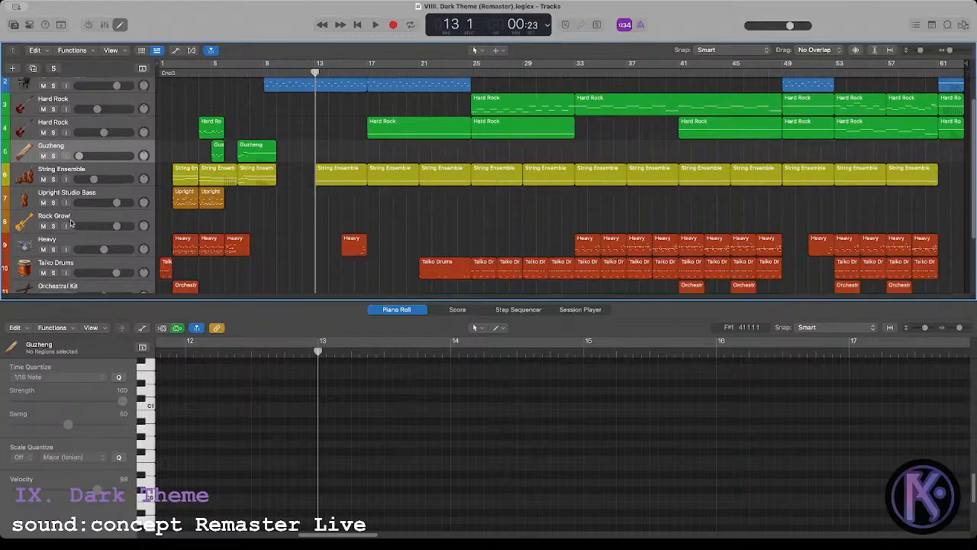
scroll(412, 218, down, 3)
scroll(412, 220, up, 4)
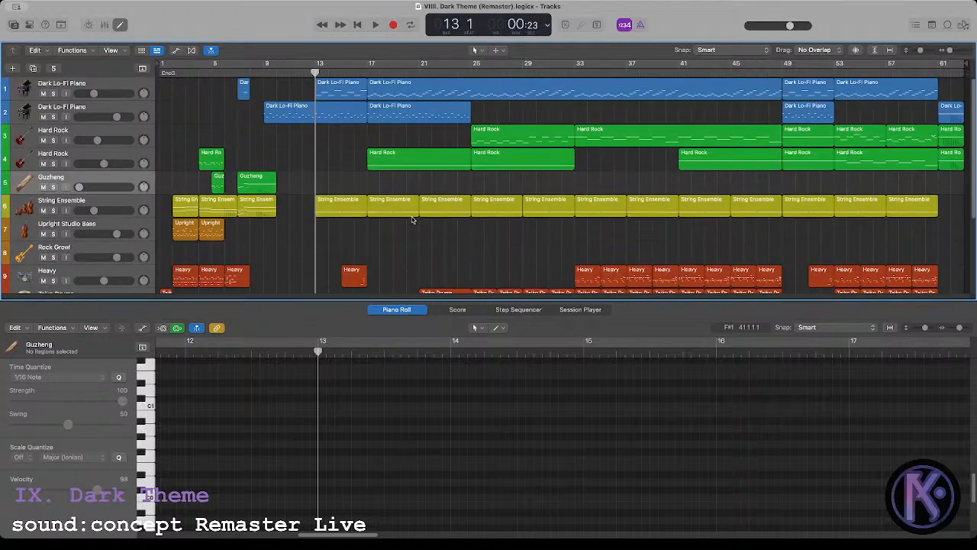
Step: Return the playhead to the song's beginning, audition the intro and examine the notes of the first Taiko Drums region
key(Return)
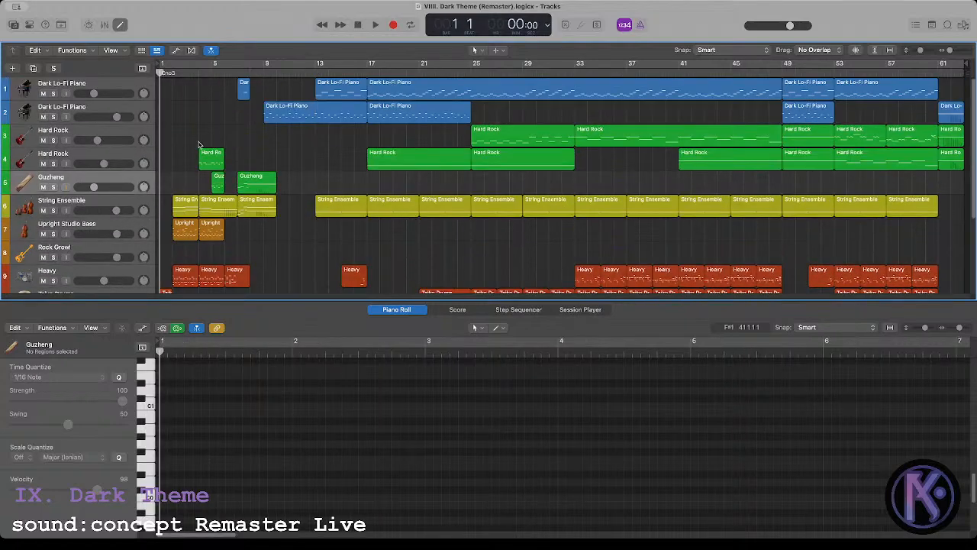
scroll(217, 189, down, 3)
scroll(245, 203, up, 3)
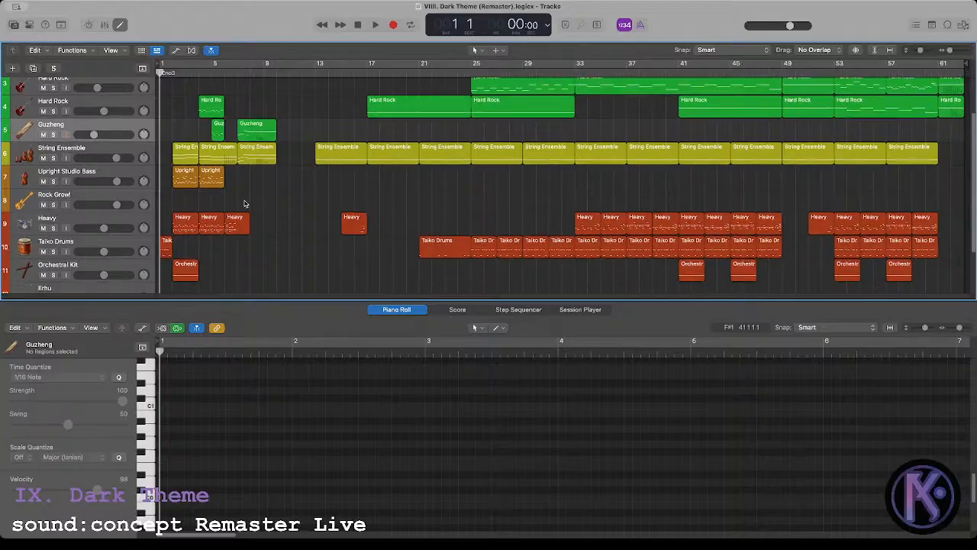
scroll(240, 208, down, 1)
key(space)
click(164, 227)
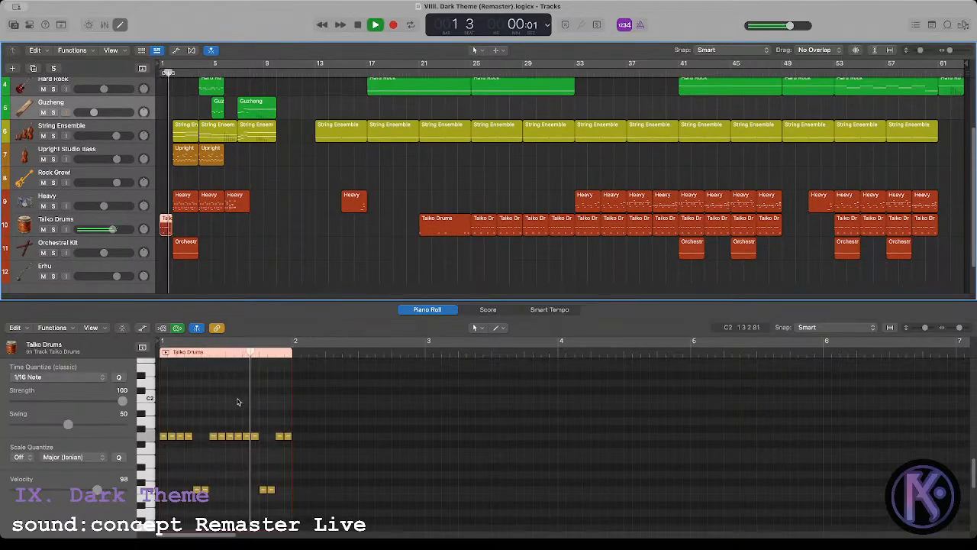
click(211, 178)
key(space)
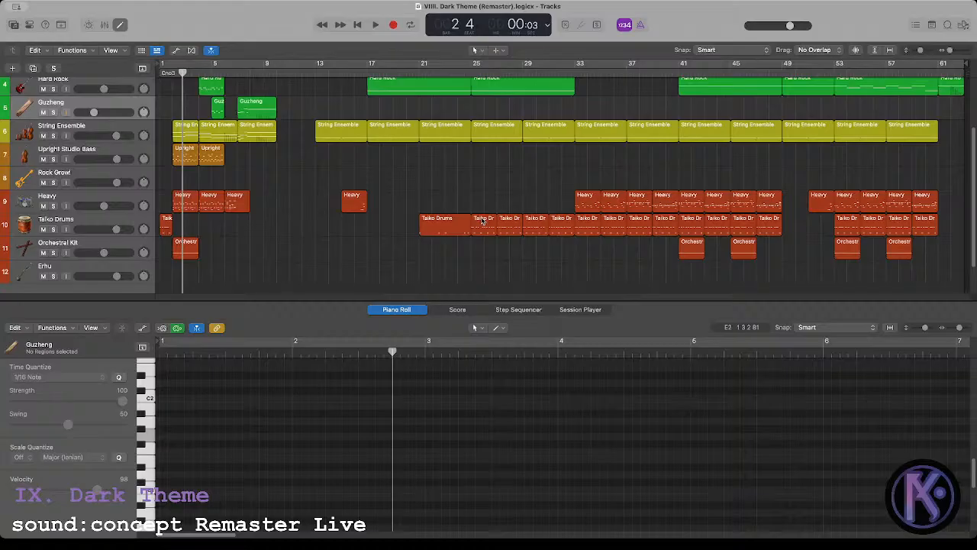
Step: Replace all 16 notes in the opening Taiko Drums region with the copied pattern that alternates the upper hits between two pitches
key(e)
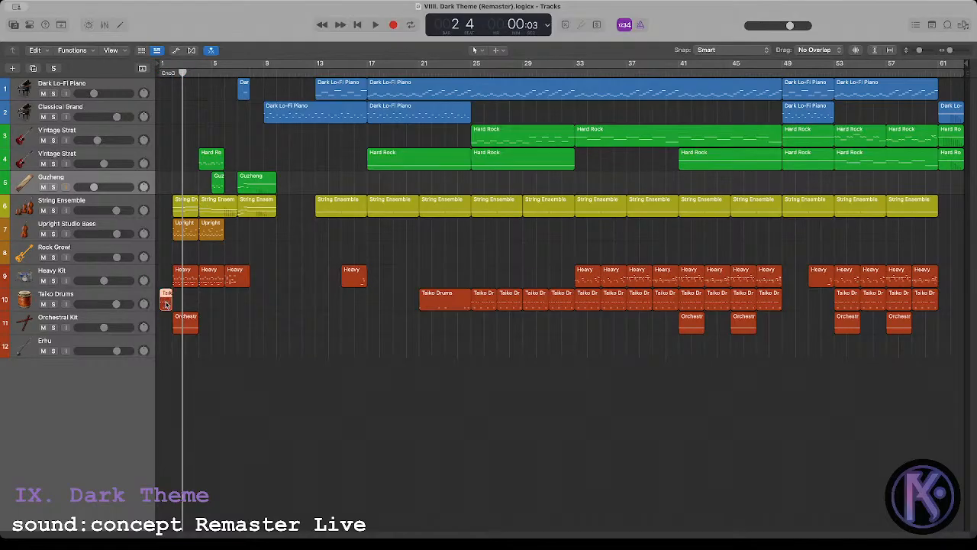
key(Return)
key(e)
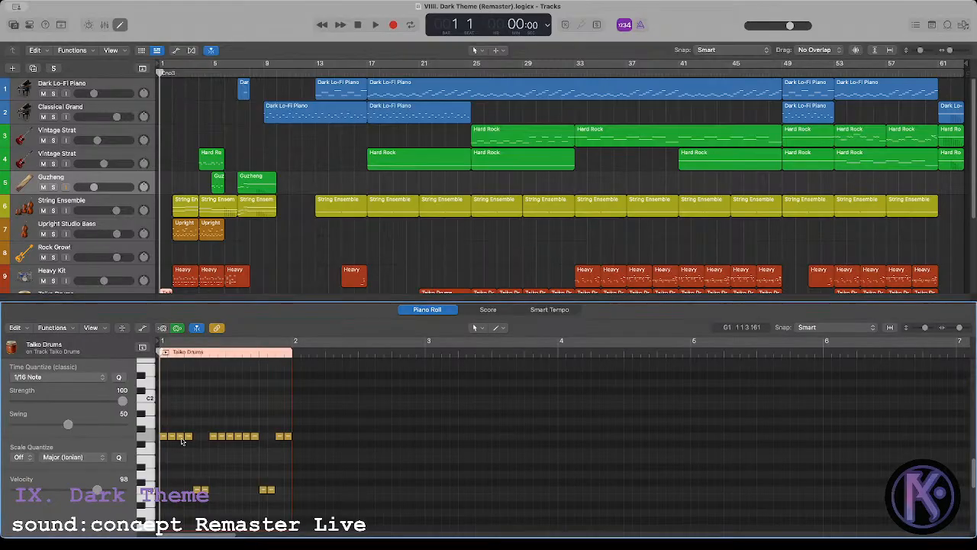
drag(161, 422, 401, 515)
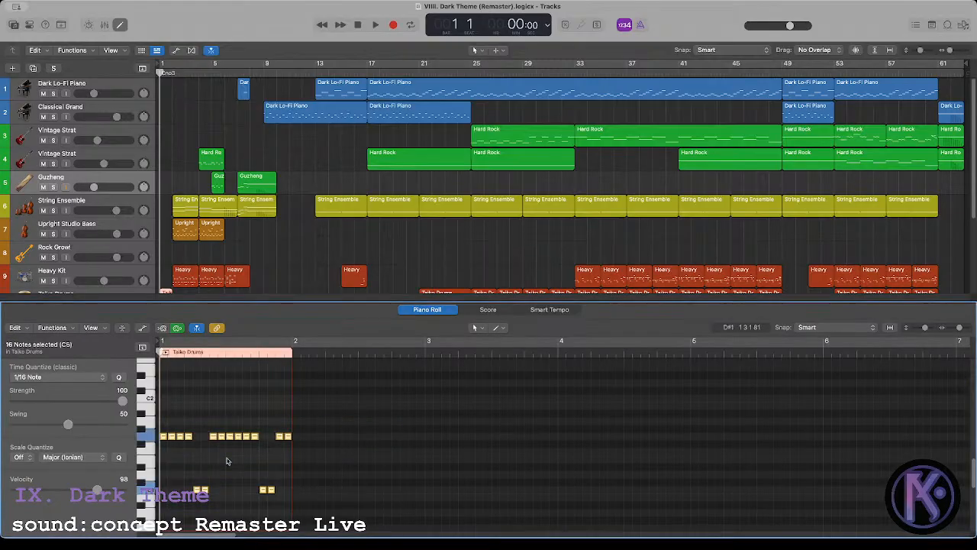
key(Delete)
key(super+z)
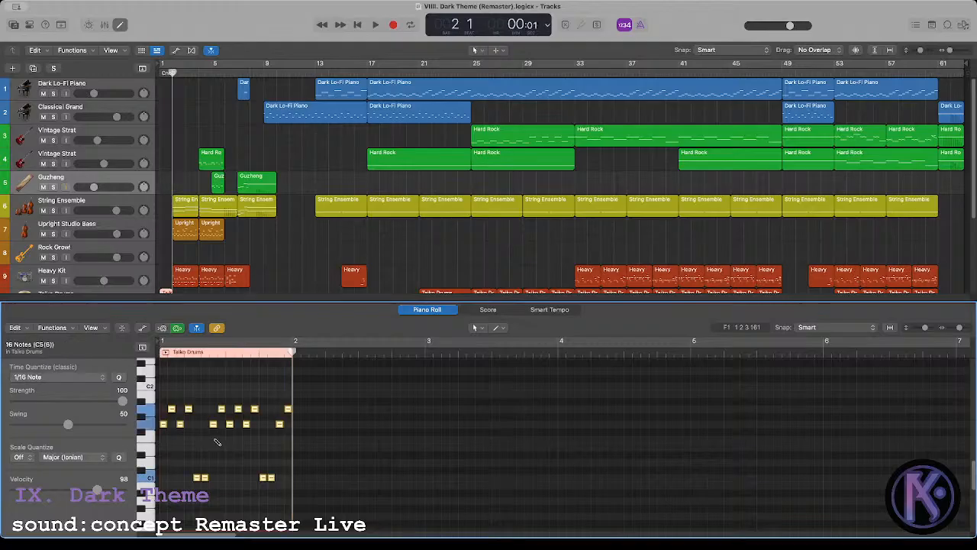
Step: Audition the revised Taiko Drums intro pattern from bar 1 to bar 2
key(Return)
key(space)
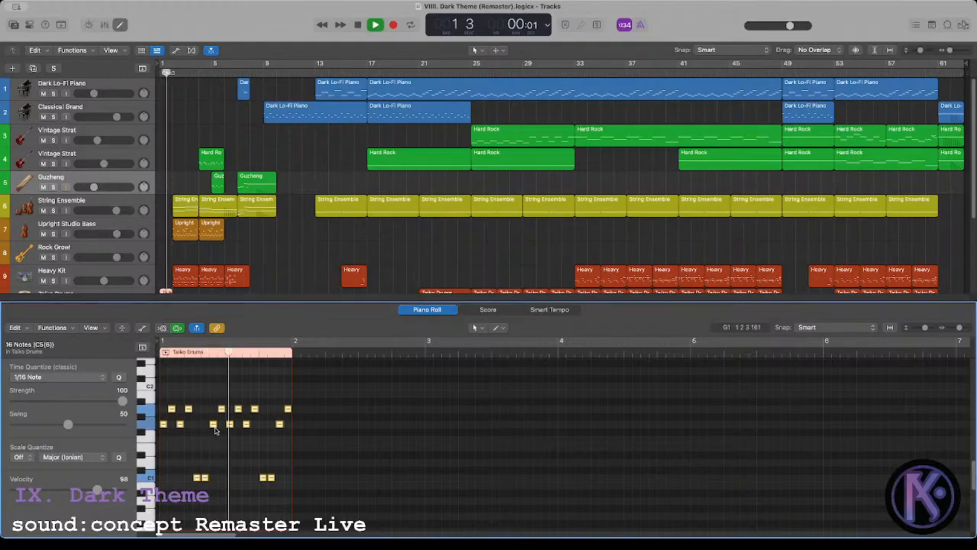
key(space)
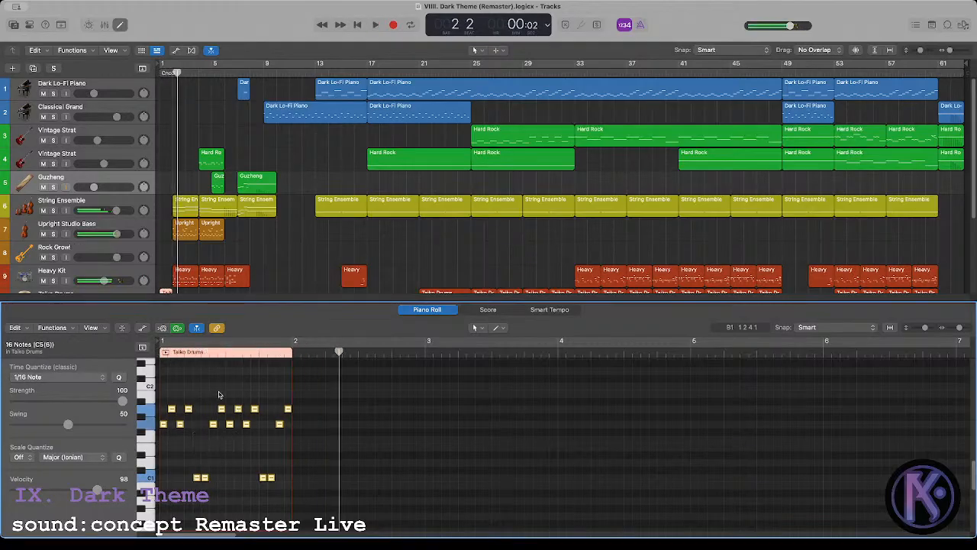
Step: Audition the intro from the song's beginning, clear the note selection and bring the Taiko Drums track into view
key(Return)
key(space)
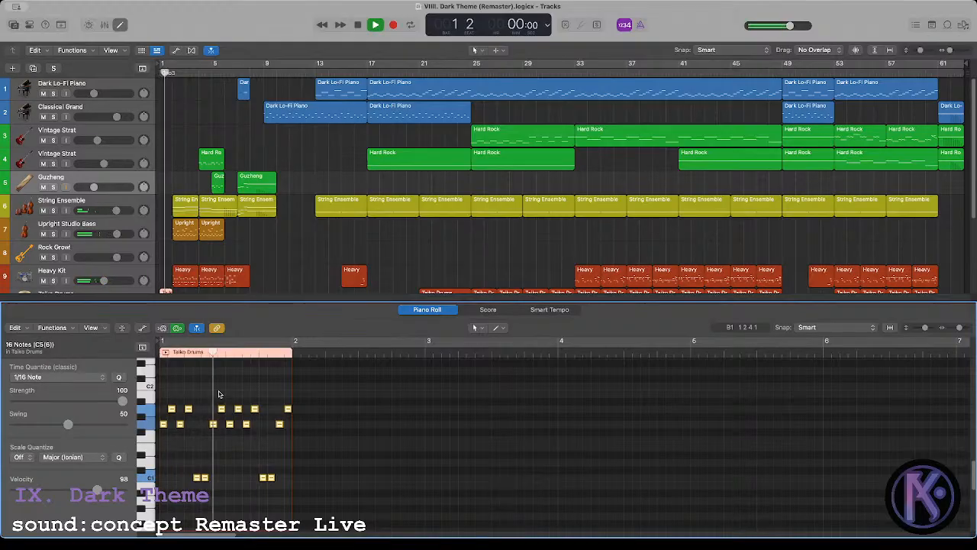
click(217, 392)
scroll(258, 247, down, 3)
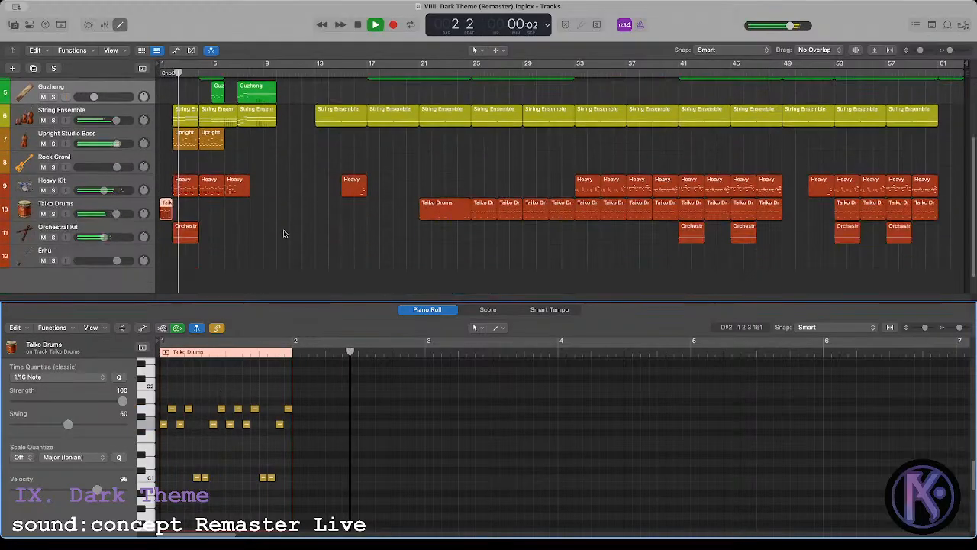
Step: Replace all notes in the Taiko Drums region at bar 25 with the copied alternating pattern, placed at bars 25 and 26
click(471, 76)
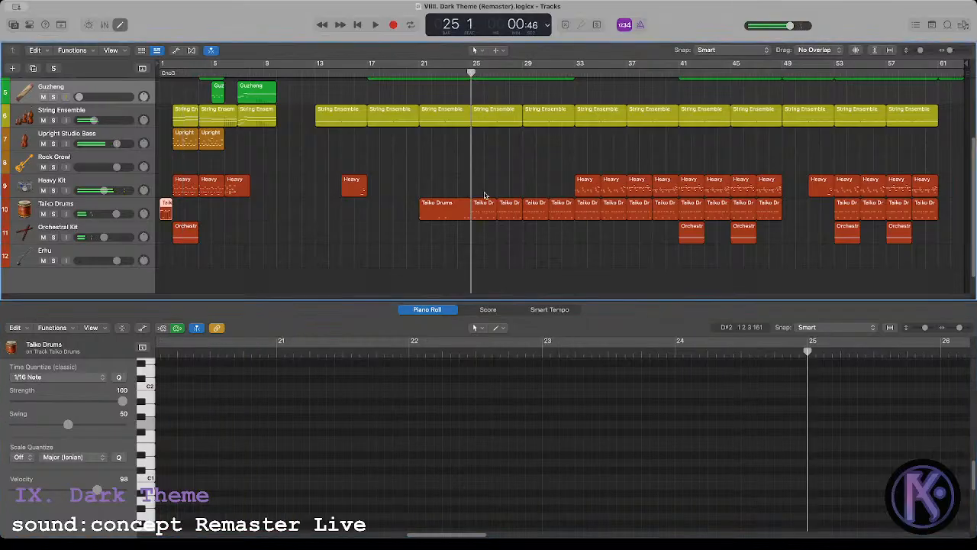
click(483, 208)
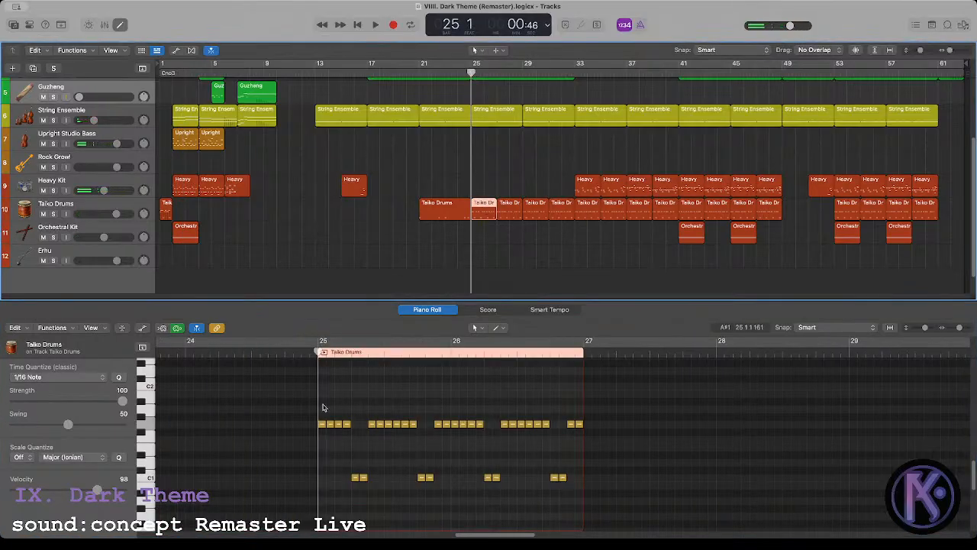
drag(321, 403, 682, 524)
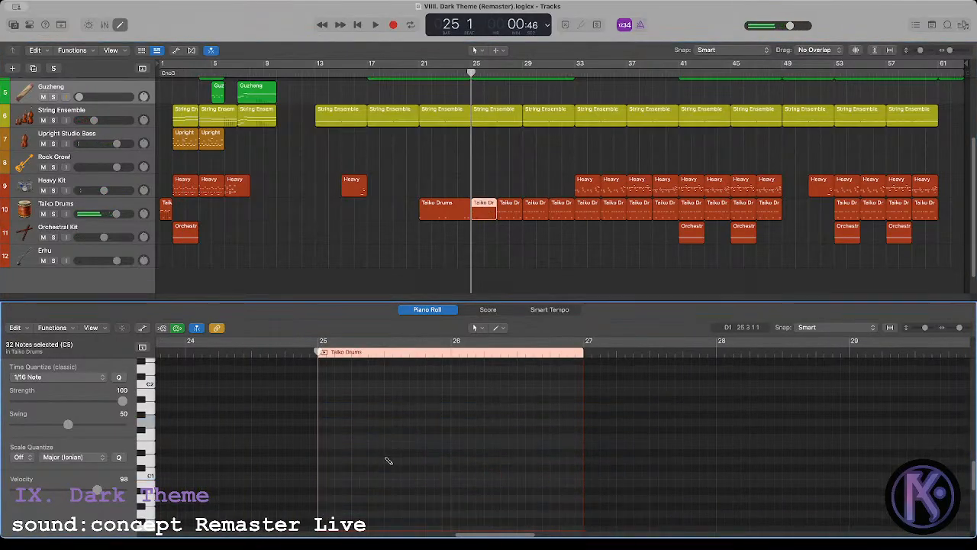
key(super+v)
key(shift+space)
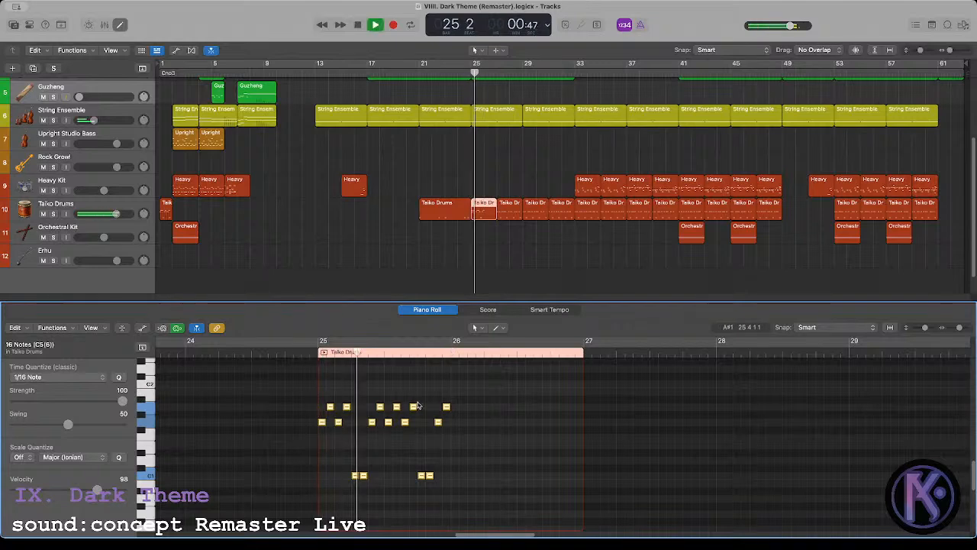
key(space)
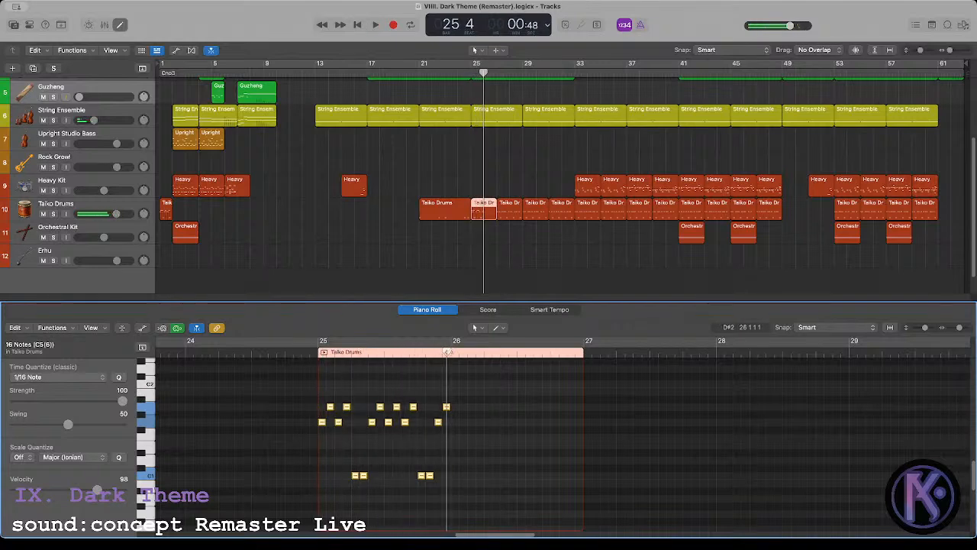
drag(448, 352, 452, 352)
key(super+v)
click(534, 233)
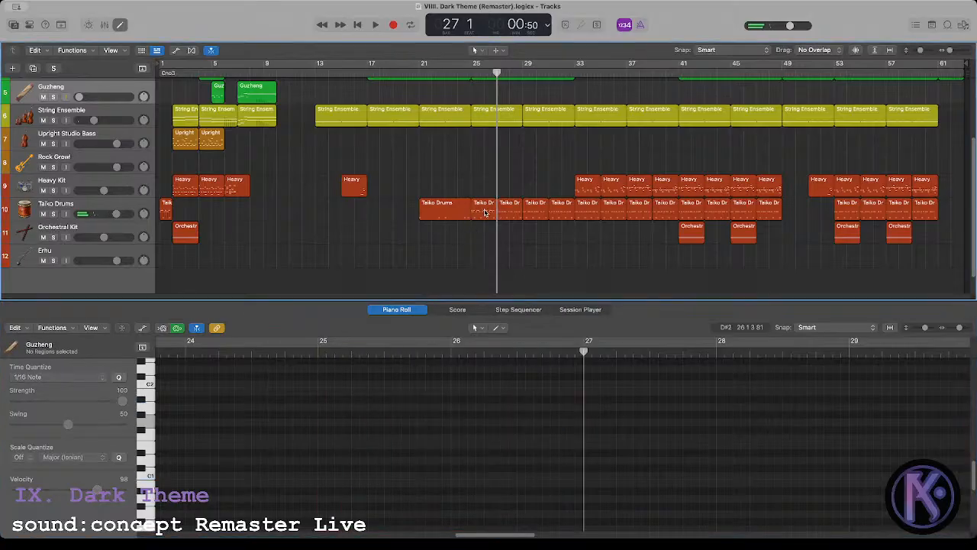
Step: Replace the remaining Taiko Drums regions from bar 27 up to bar 61 with copies of the revised bar 25 region
drag(484, 212, 912, 206)
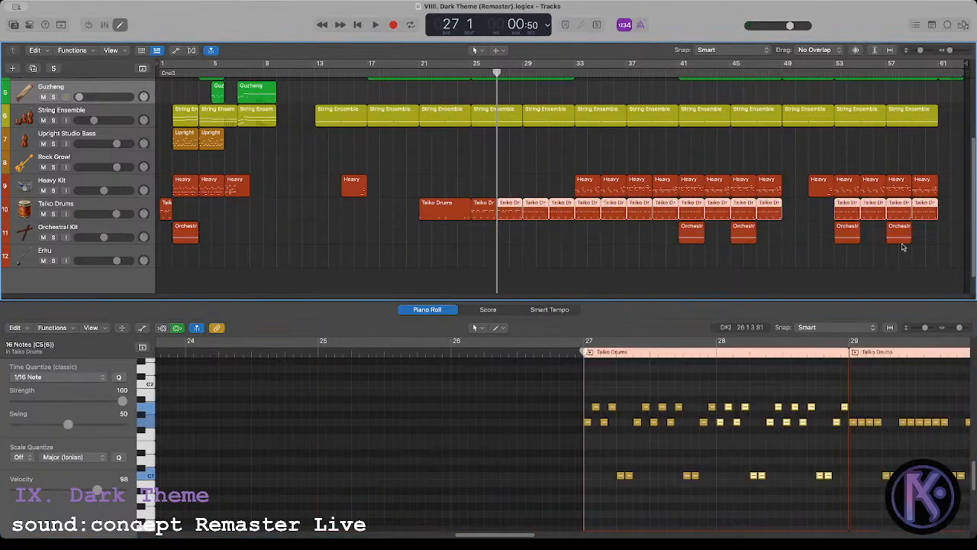
drag(509, 534, 947, 536)
click(479, 184)
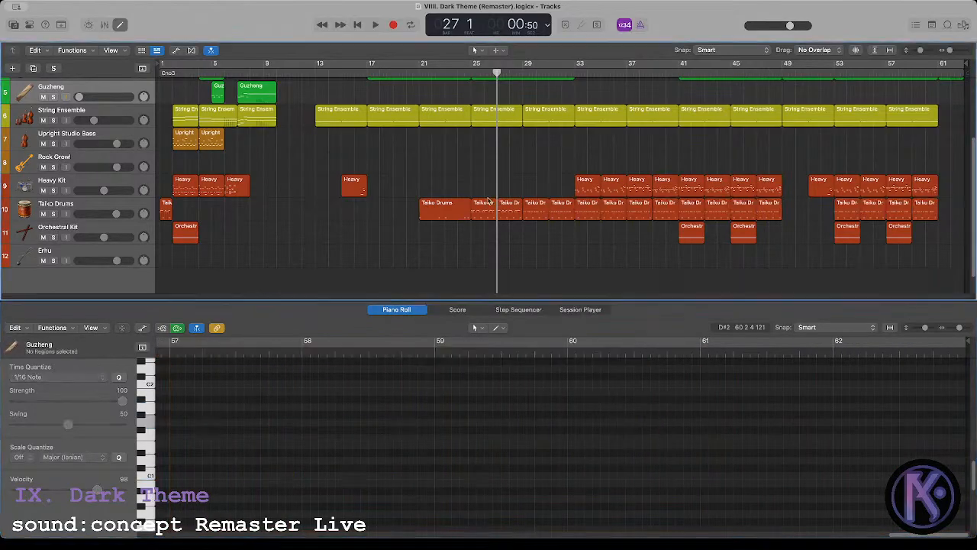
click(488, 215)
shift+click(510, 214)
mouse_move(482, 214)
mouse_down()
mouse_move(537, 218)
mouse_move(483, 216)
mouse_up()
drag(483, 216, 696, 214)
drag(690, 213, 844, 220)
drag(802, 231, 803, 231)
click(628, 253)
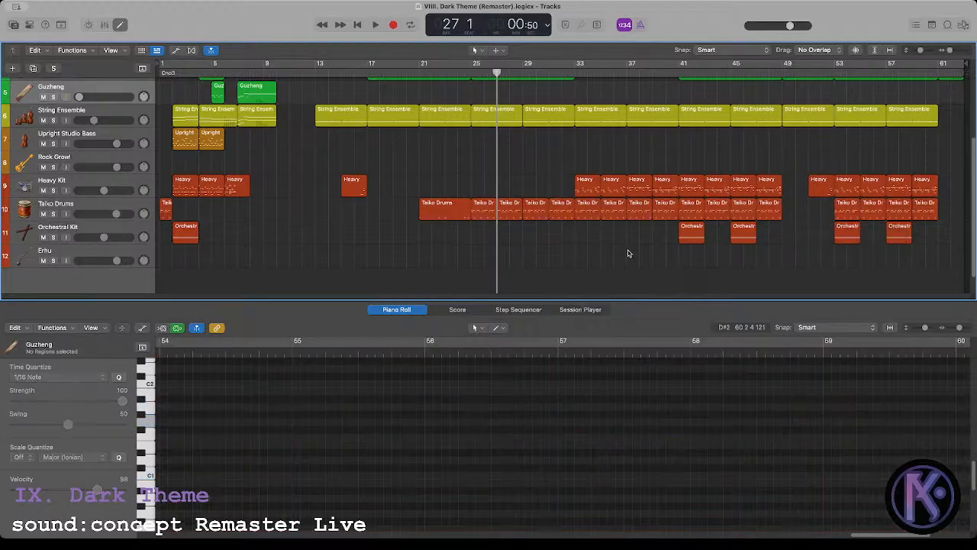
Step: Return the playhead to the song's beginning and audition the intro into bar 2 with all tracks playing
click(423, 76)
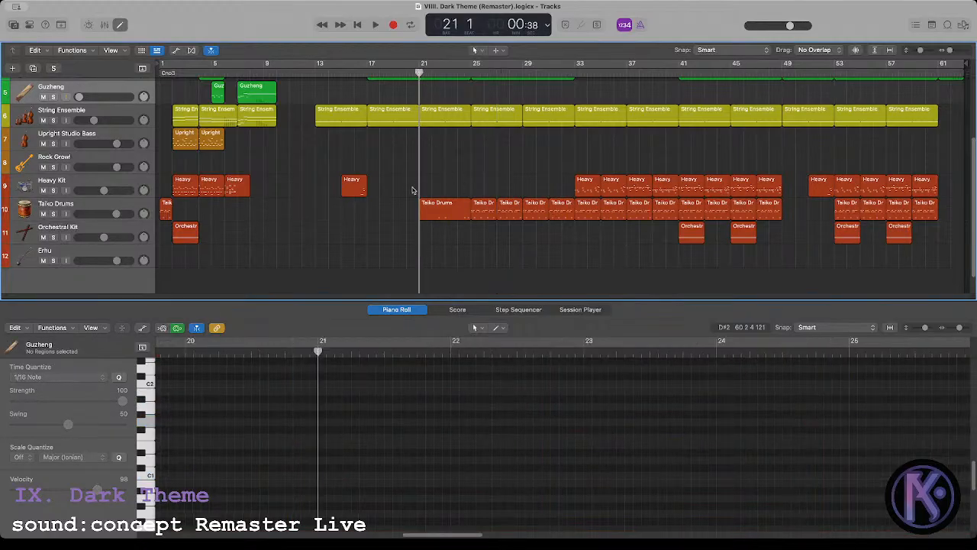
scroll(402, 190, up, 5)
key(Return)
key(space)
scroll(246, 224, down, 4)
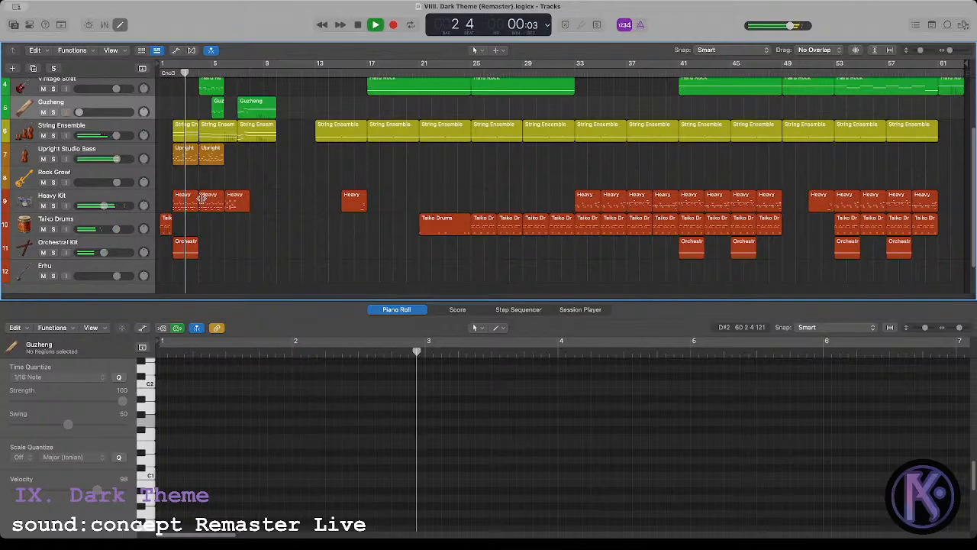
key(space)
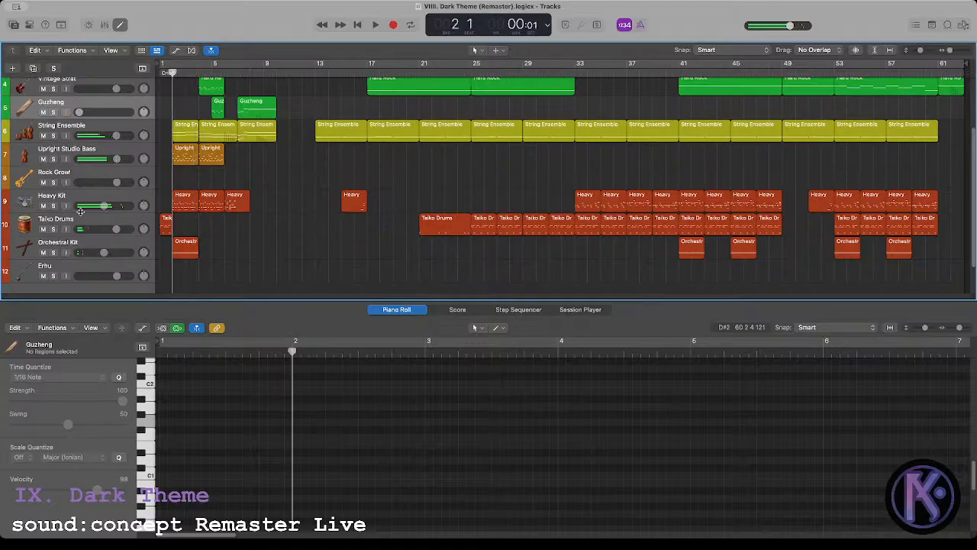
Step: Solo the Heavy Kit track, open its first three regions for note editing and audition them through bar 7
click(53, 206)
drag(189, 185, 251, 207)
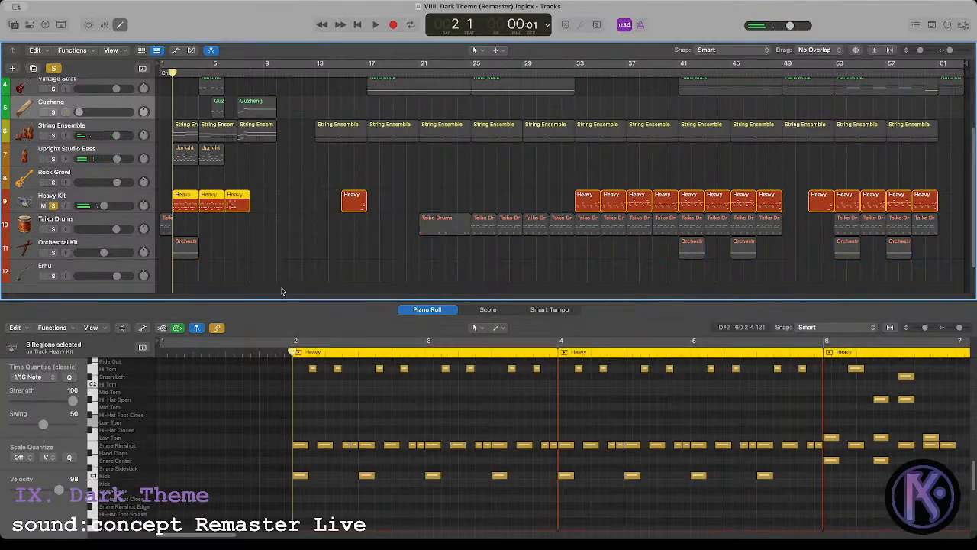
key(space)
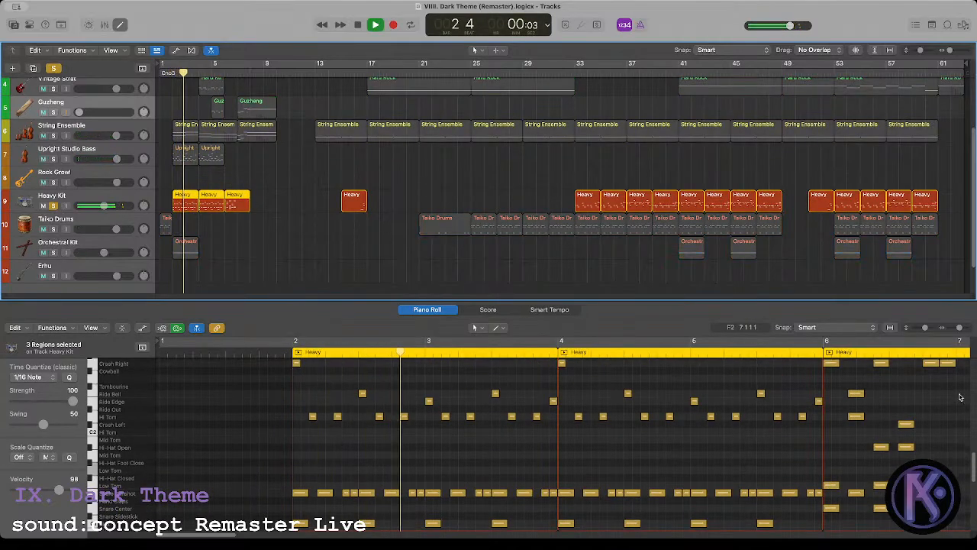
drag(928, 328, 924, 328)
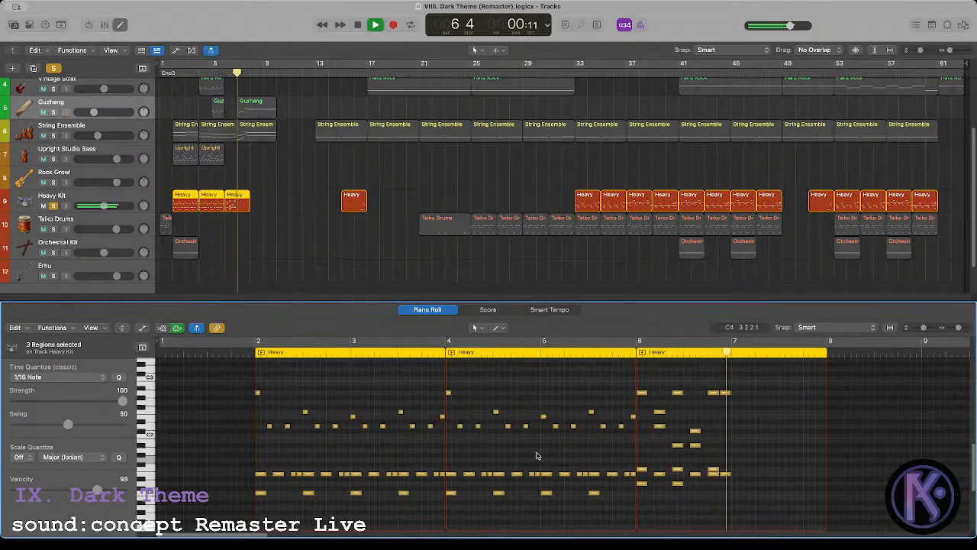
key(space)
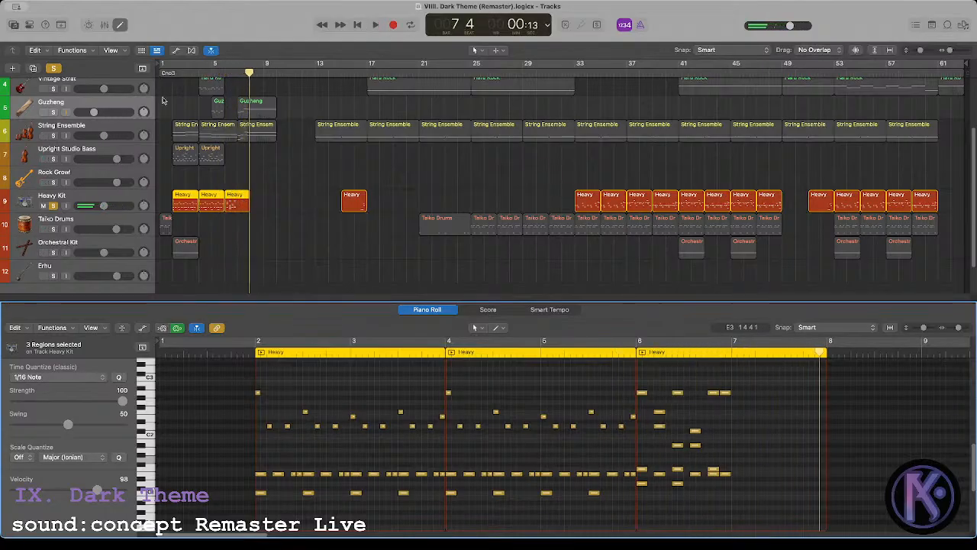
Step: Return to bar 2, examine the opening notes of the first Heavy Kit region and audition its pattern into bar 3
click(171, 72)
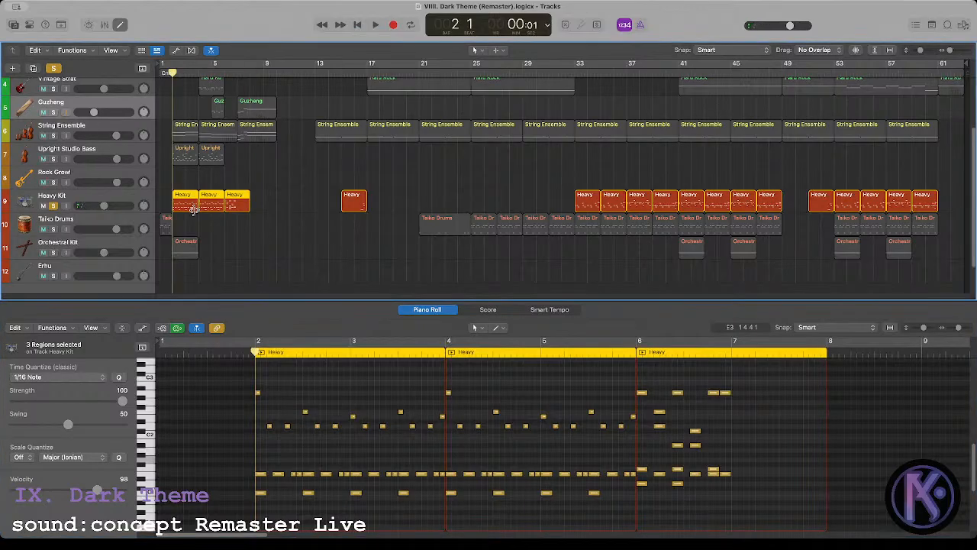
drag(237, 388, 338, 447)
click(309, 453)
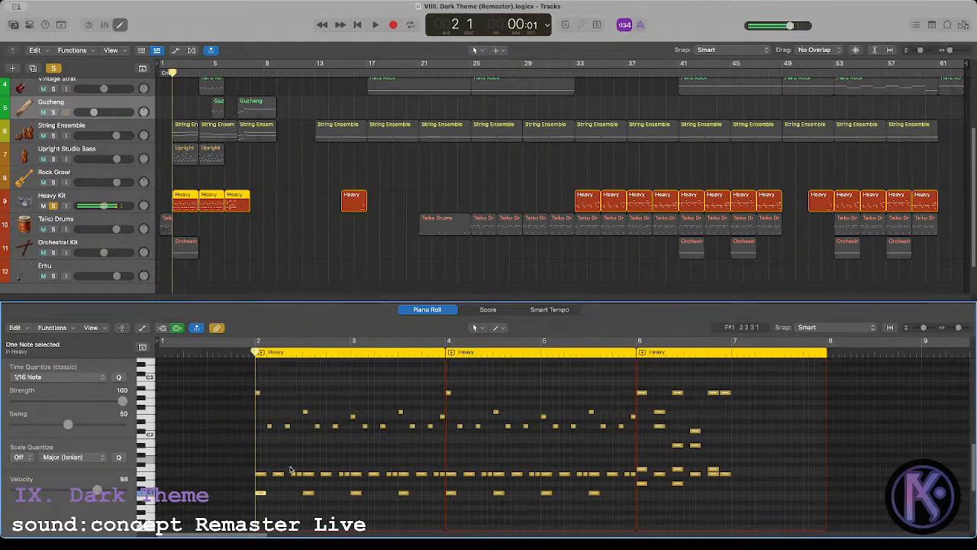
key(space)
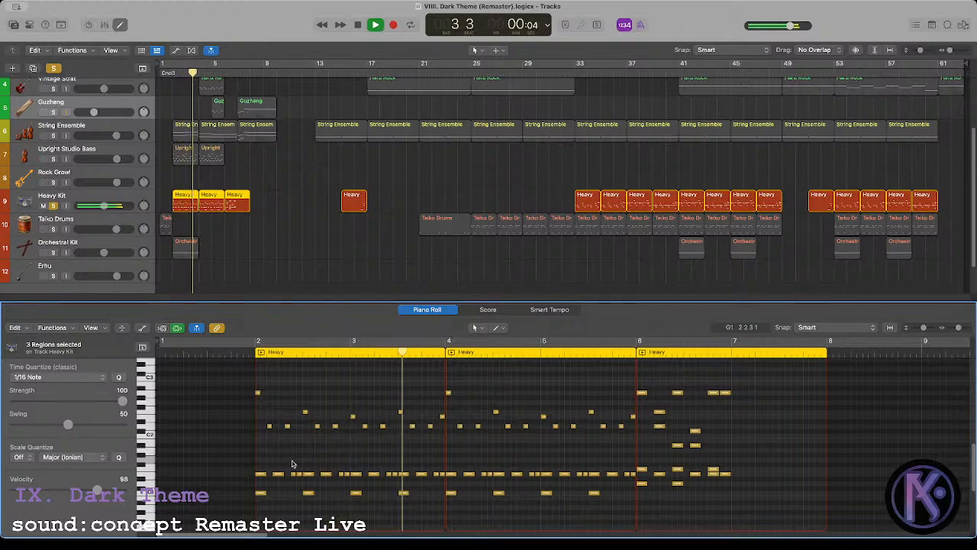
key(space)
Step: Move the playhead back to bar 2 and check the kick, snare and D2 tom notes in the first Heavy Kit region
click(259, 354)
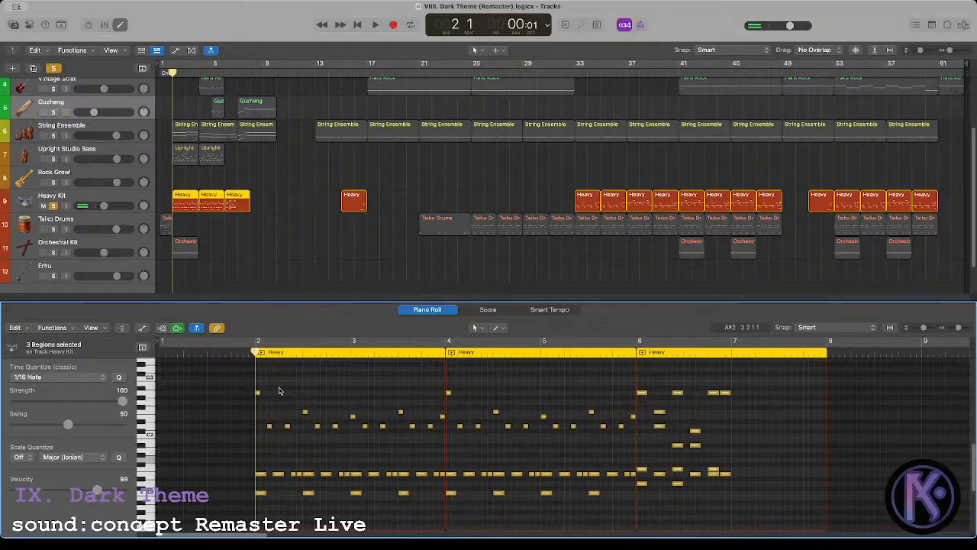
mouse_move(260, 491)
mouse_down()
mouse_move(616, 500)
mouse_move(276, 500)
mouse_up()
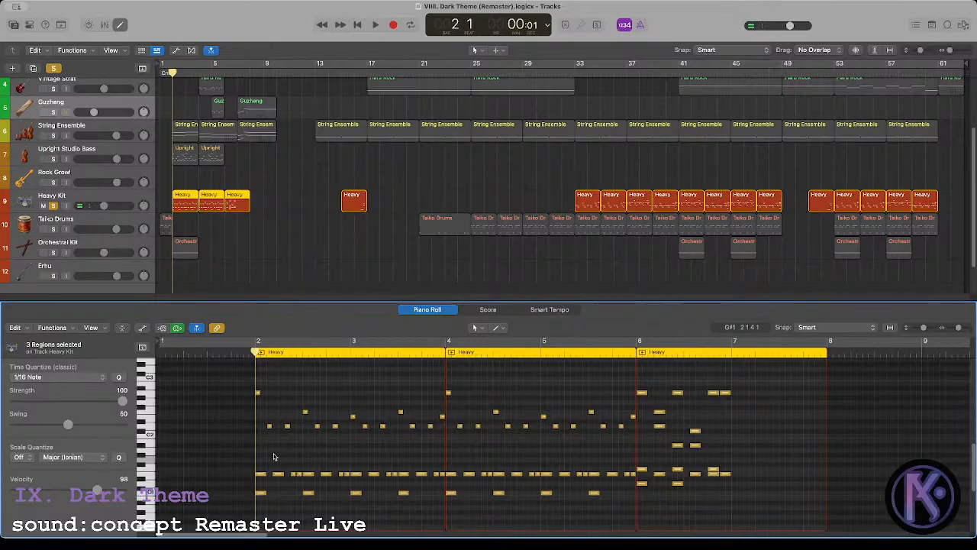
drag(262, 465, 303, 476)
shift+click(268, 428)
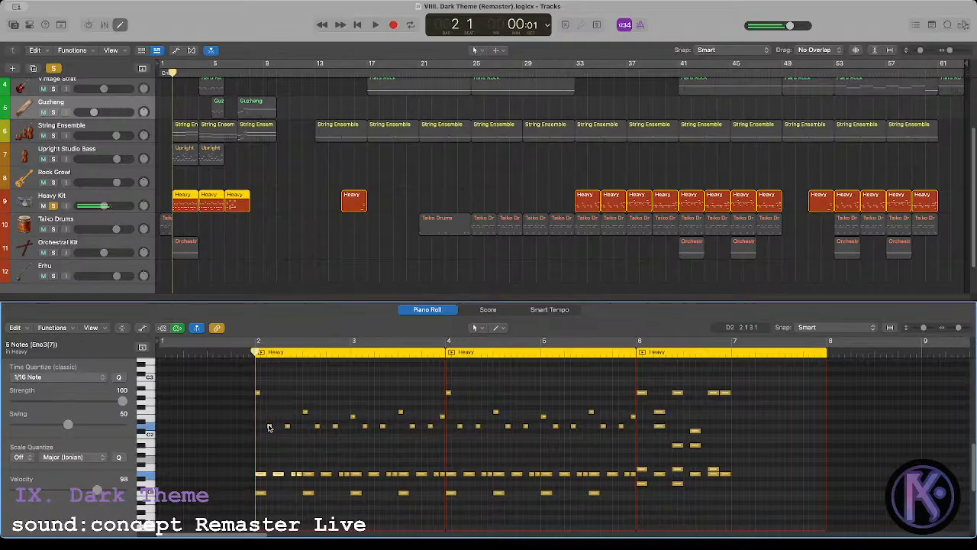
click(268, 435)
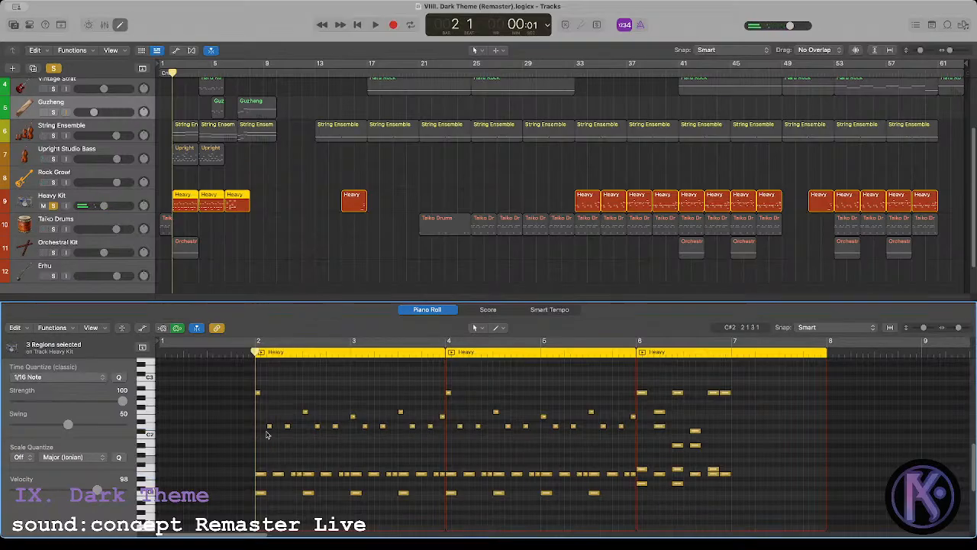
Step: Lower all D2 notes in the first three Heavy Kit regions by two semitones to C2 and audition the revised pattern
click(150, 429)
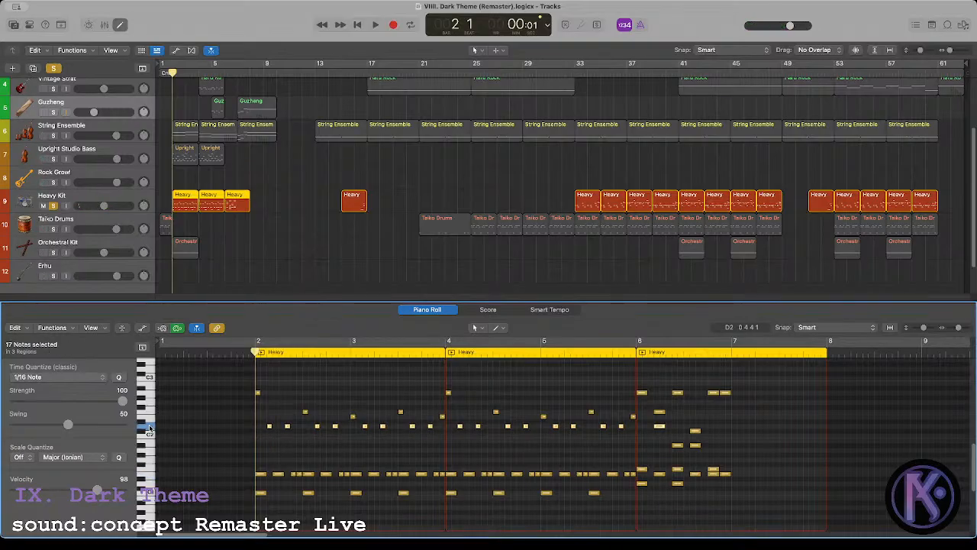
key(alt+Down)
key(alt+Down)
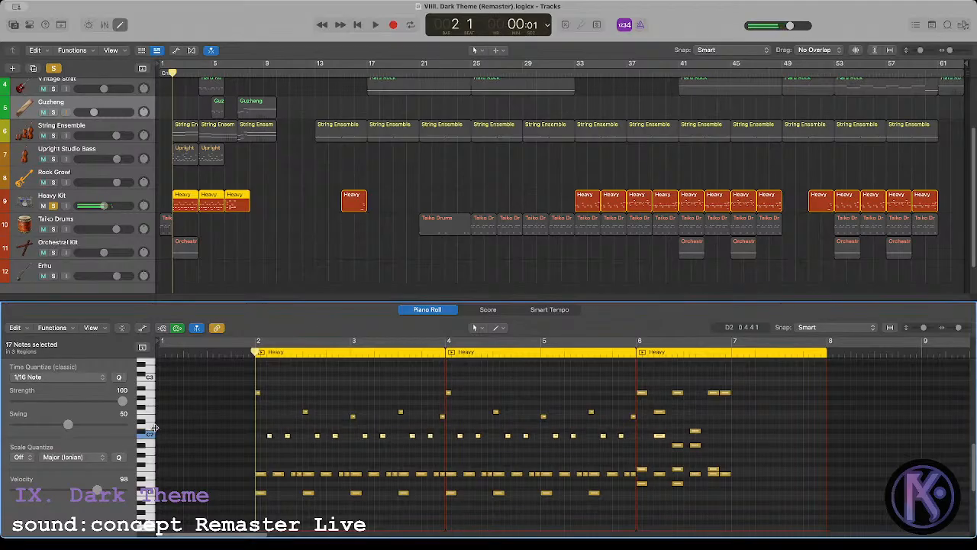
click(276, 417)
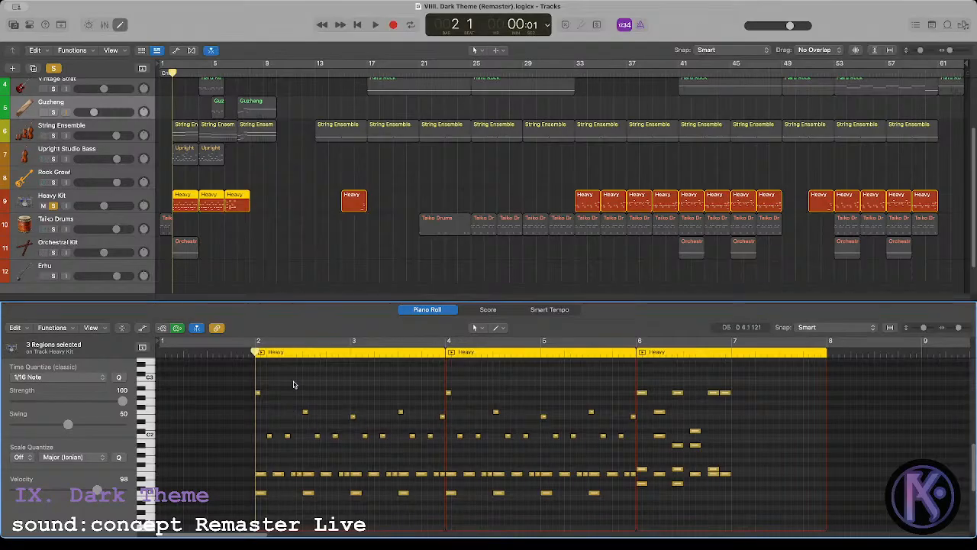
key(space)
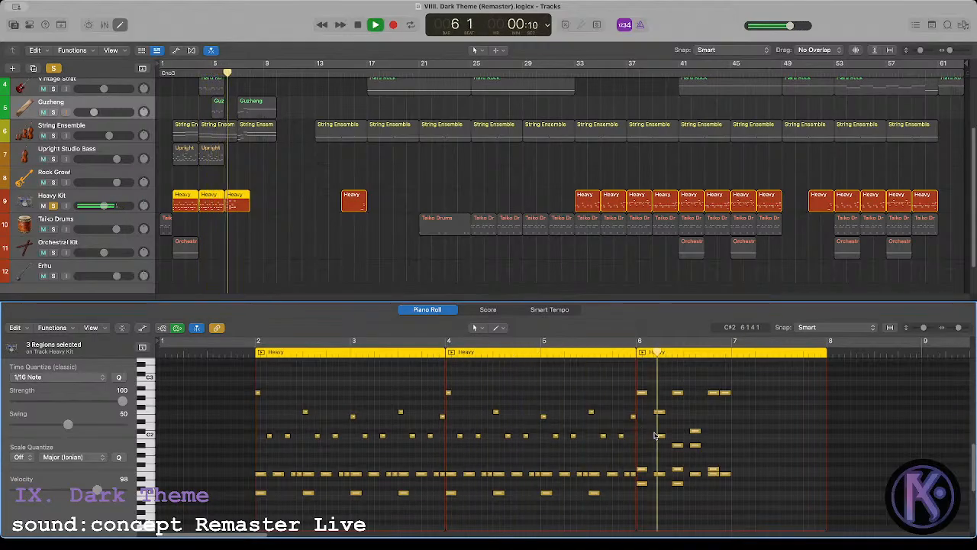
key(space)
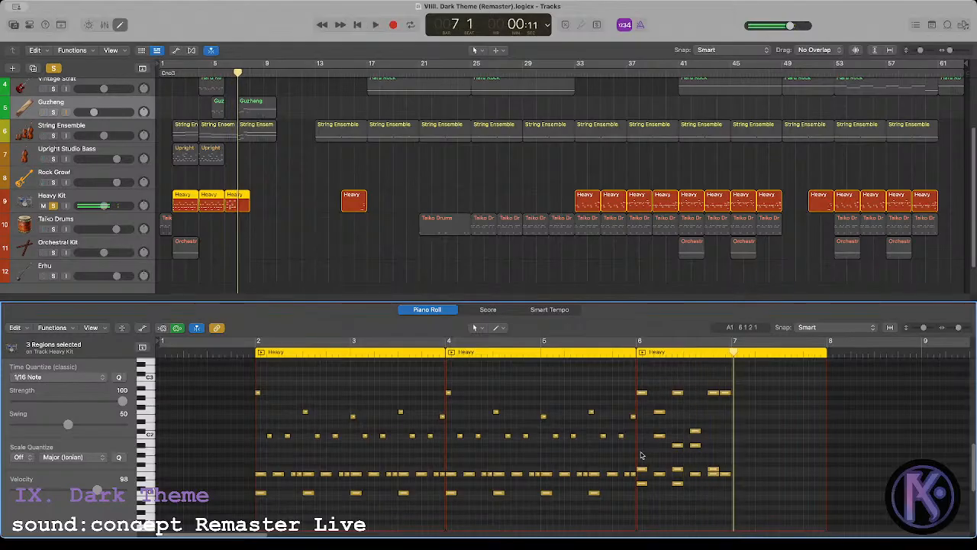
Step: Select and sound the crash, snare, tom and low drum notes in the first two hits of bar 6 in the third Heavy Kit region
drag(639, 386, 773, 403)
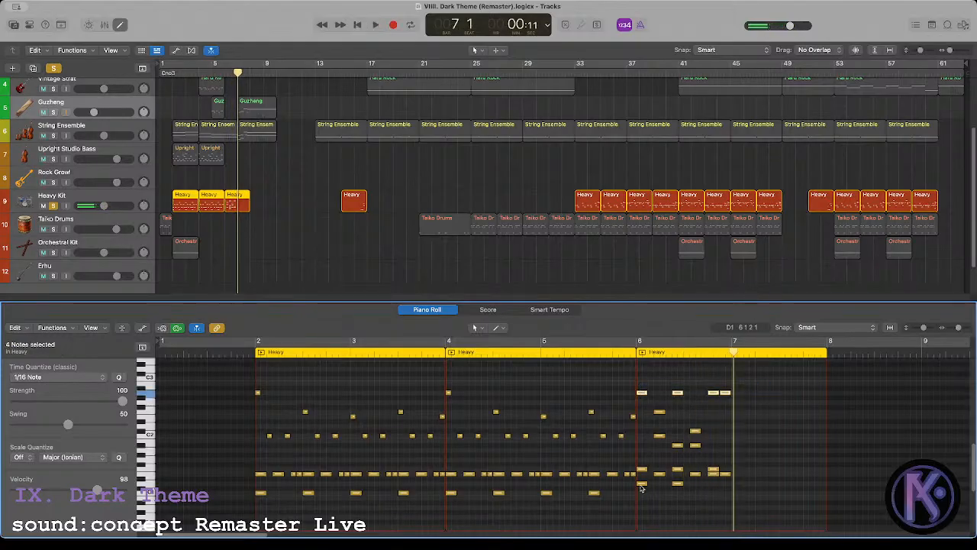
click(641, 485)
shift+click(642, 470)
shift+click(661, 475)
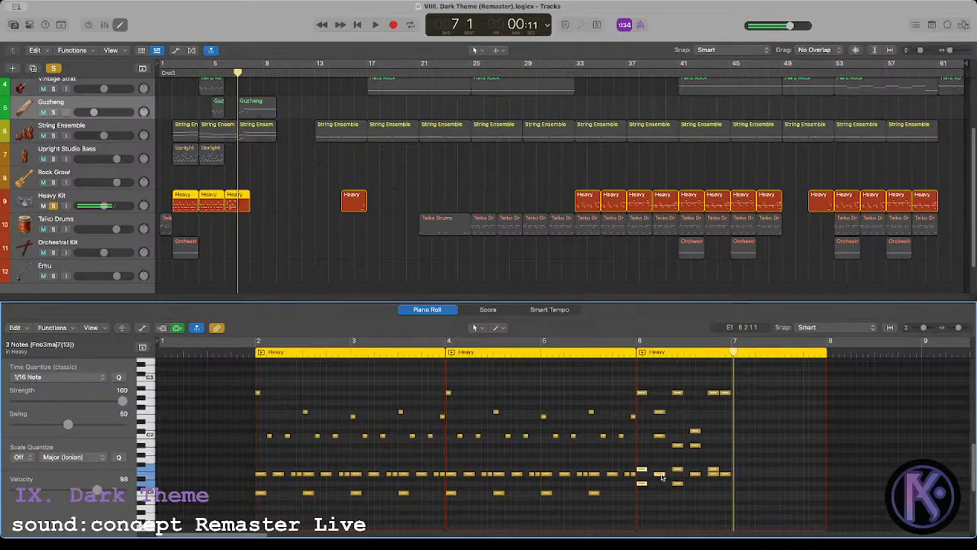
click(636, 352)
click(642, 478)
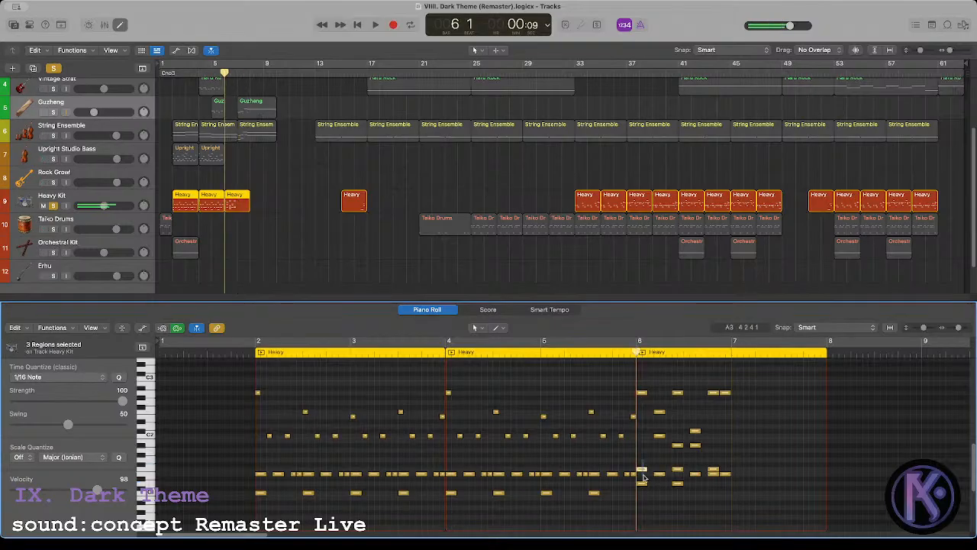
drag(643, 491, 644, 492)
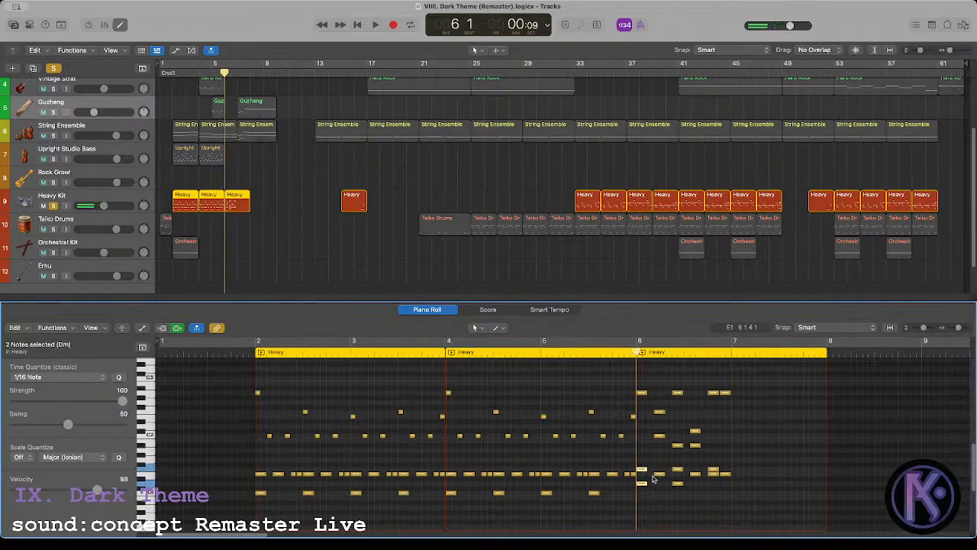
click(658, 474)
shift+click(659, 439)
shift+click(659, 436)
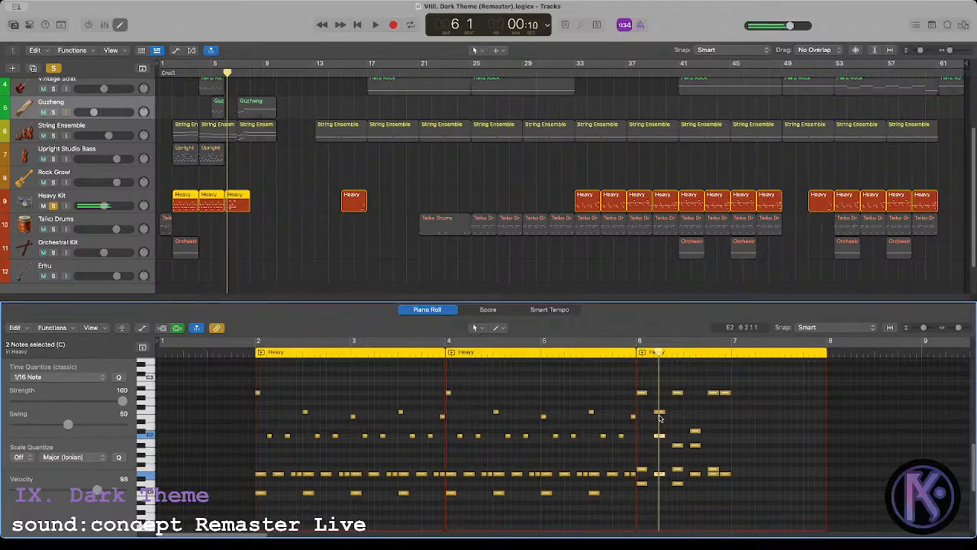
shift+click(660, 413)
Step: Lower the two F1 notes at 6 1 1 and 6 2 3 in the third Heavy Kit region to C1 and audition from bar 6
click(636, 353)
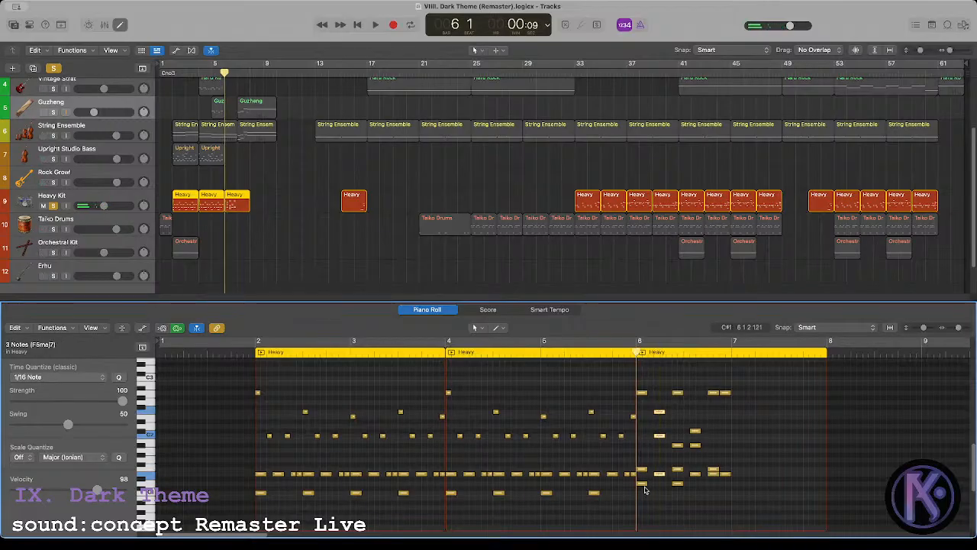
click(644, 483)
shift+click(659, 474)
shift+click(677, 484)
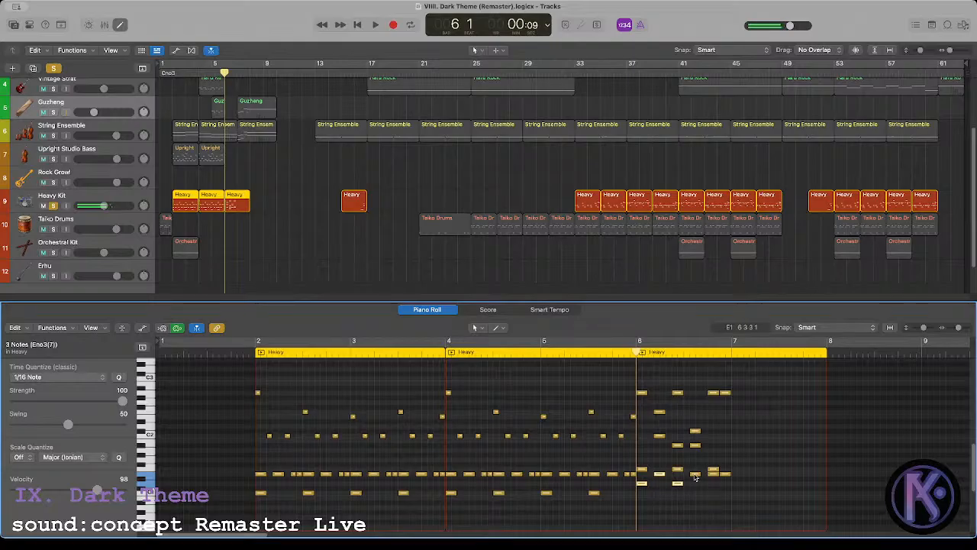
click(696, 467)
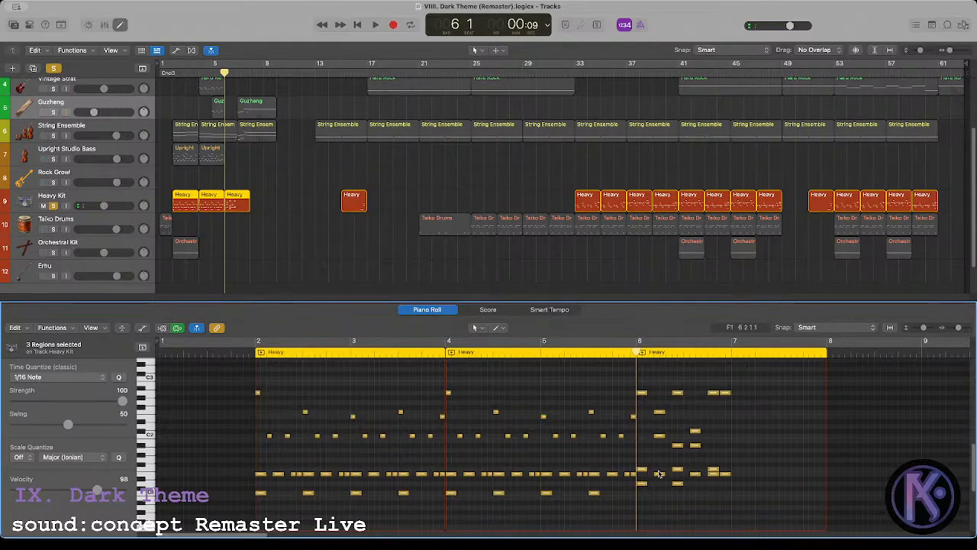
click(641, 471)
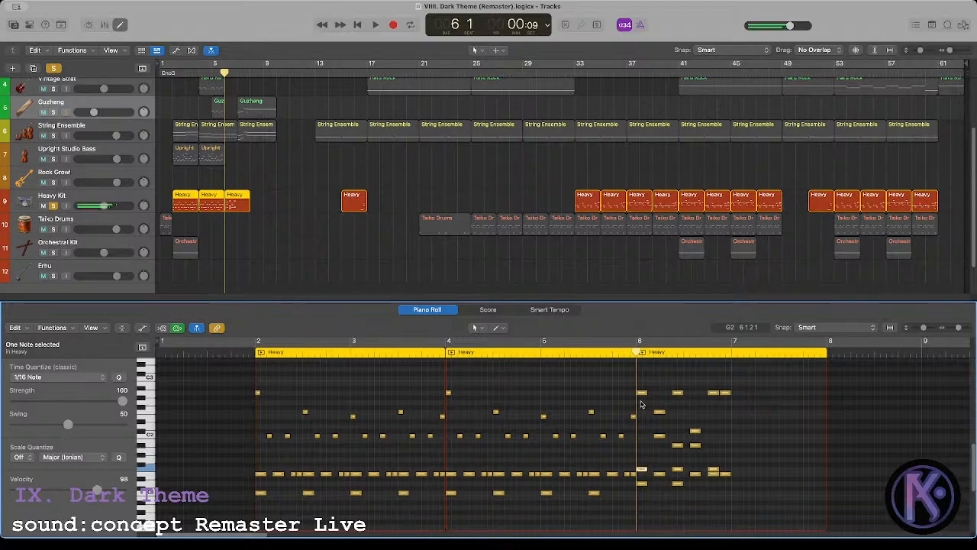
shift+click(641, 393)
click(643, 450)
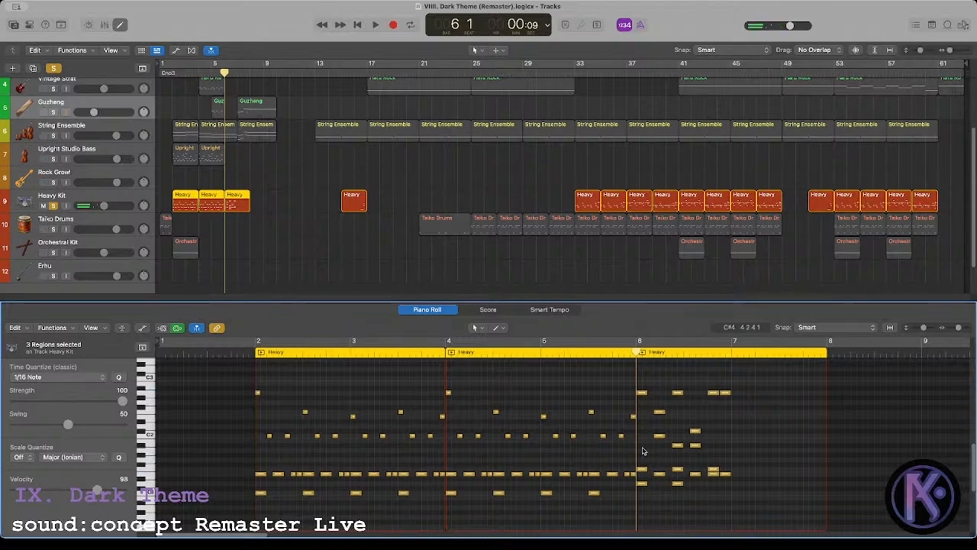
drag(673, 471, 677, 493)
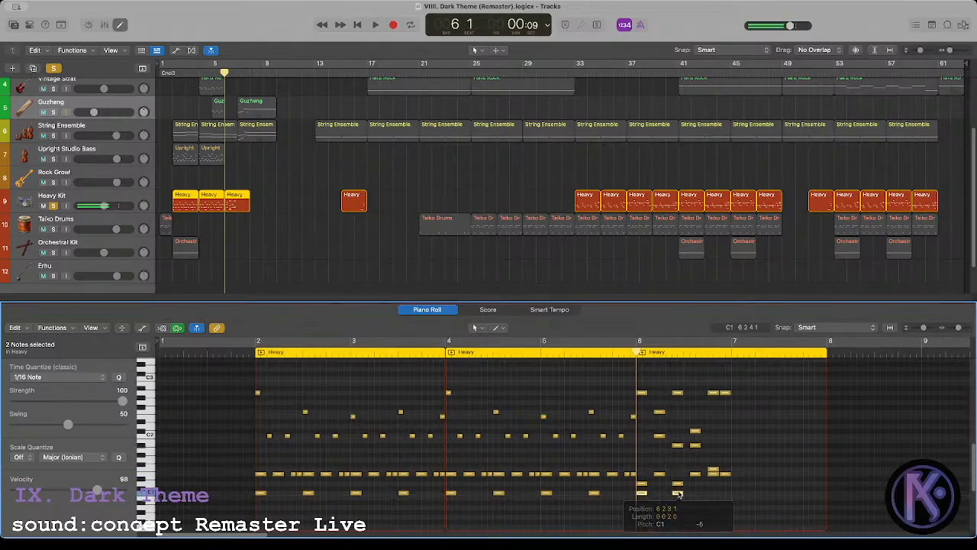
click(655, 456)
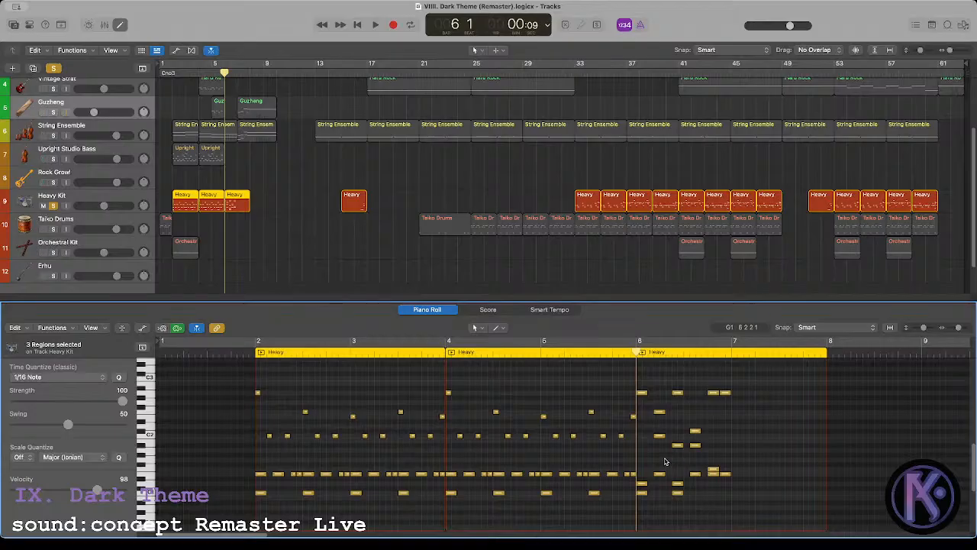
key(space)
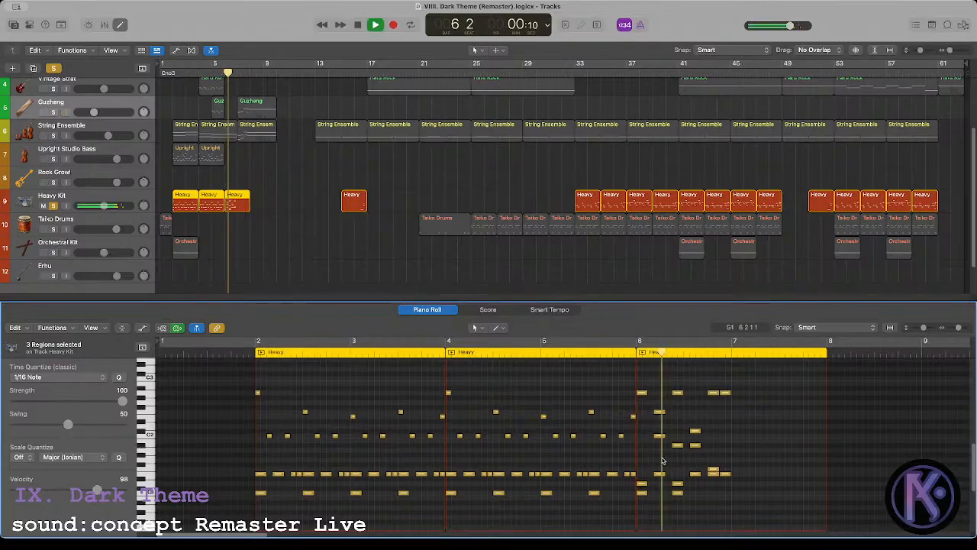
key(space)
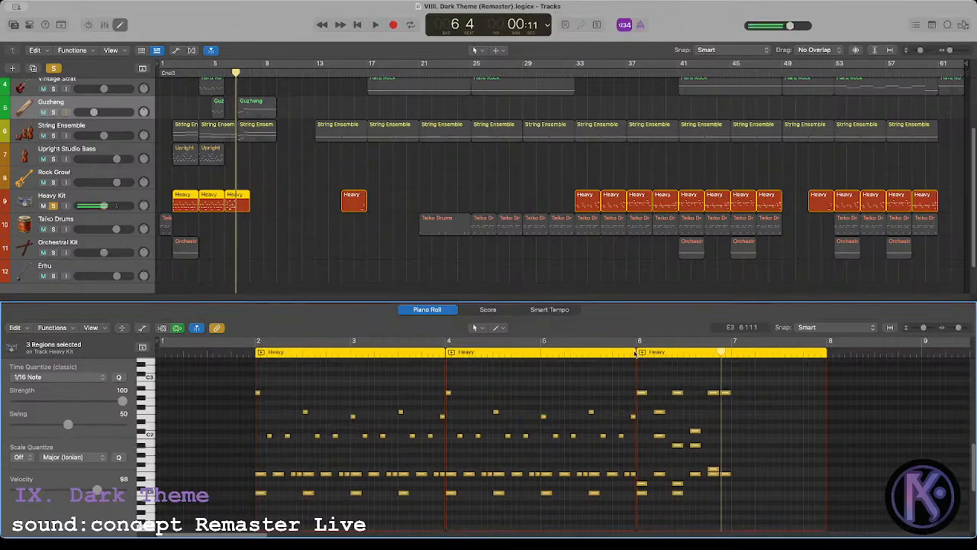
Step: Lower the C2 note just before beat 2 of bar 6 to C1 in the third Heavy Kit region and audition the fill from bar 6
click(636, 353)
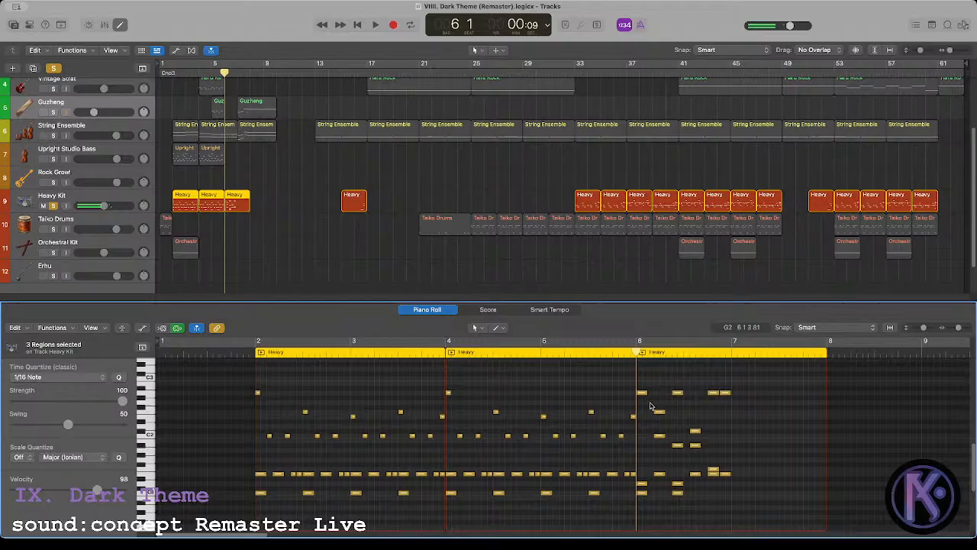
drag(660, 451, 661, 483)
click(658, 448)
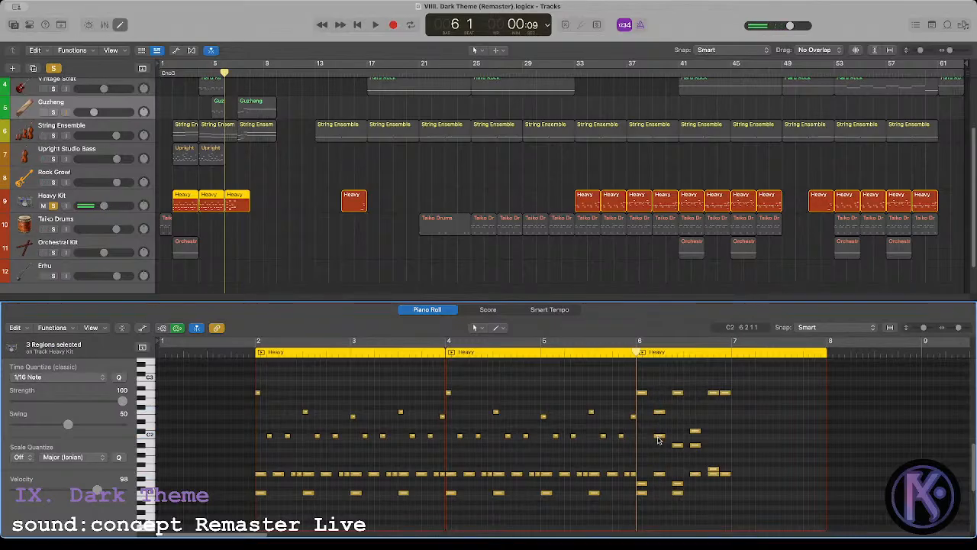
click(659, 436)
click(659, 450)
click(660, 475)
click(656, 461)
drag(659, 437, 660, 494)
click(660, 450)
key(space)
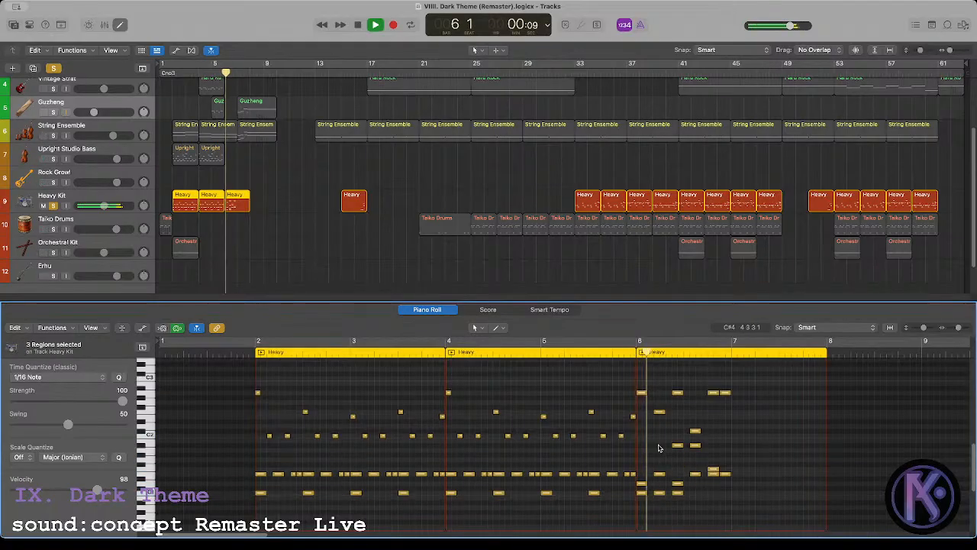
key(space)
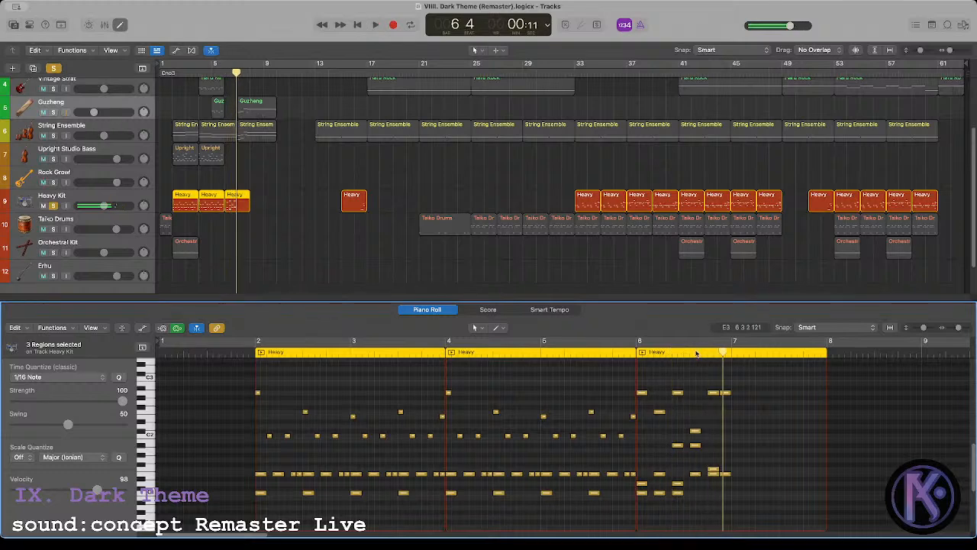
Step: Check the notes around beat 3 of bar 6 and delete the two notes two semitones below C2 in the third Heavy Kit region
click(695, 353)
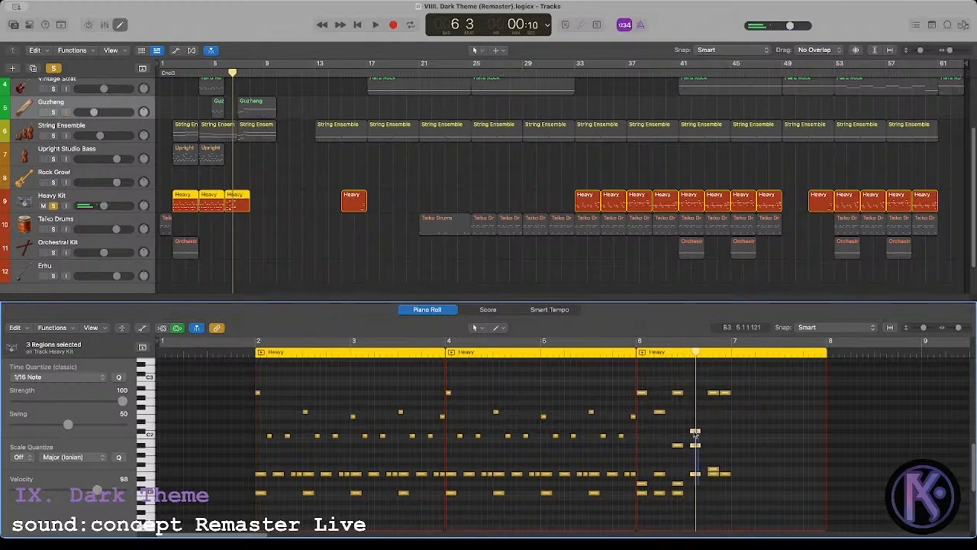
drag(695, 435, 694, 429)
click(691, 465)
click(694, 473)
click(689, 462)
click(695, 445)
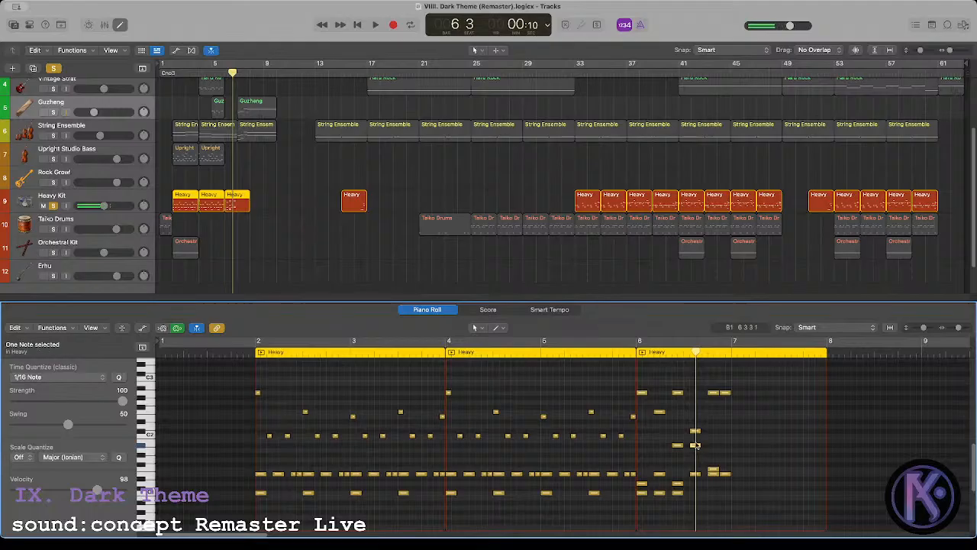
click(680, 428)
click(640, 353)
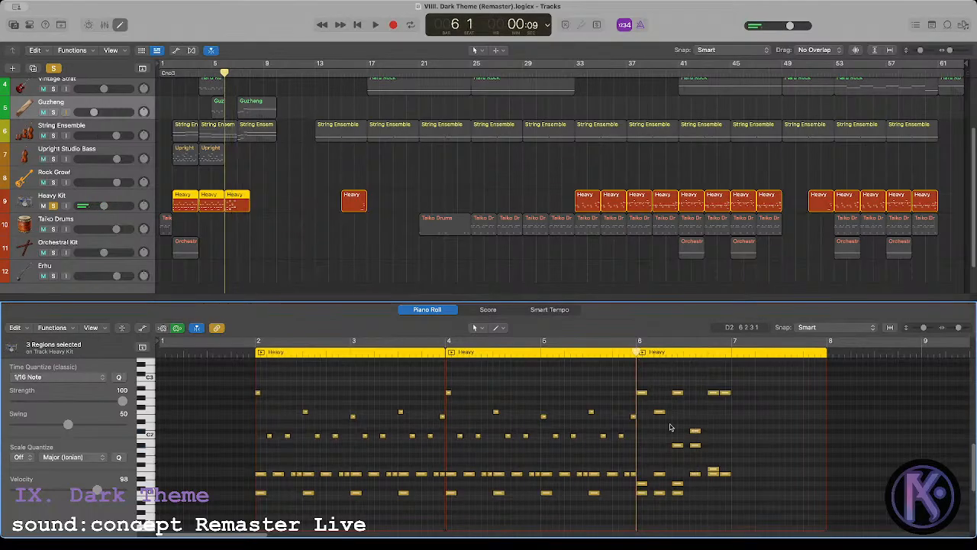
click(697, 445)
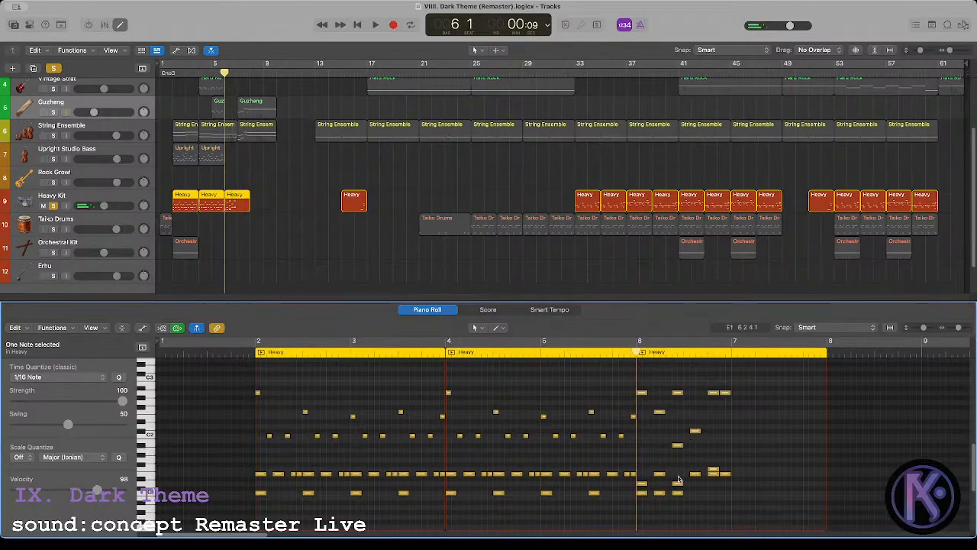
click(677, 483)
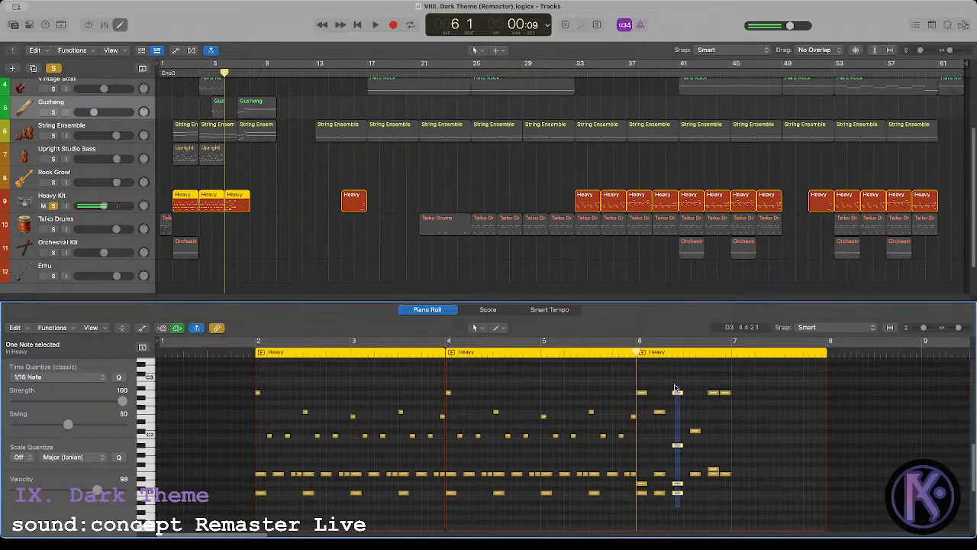
click(675, 446)
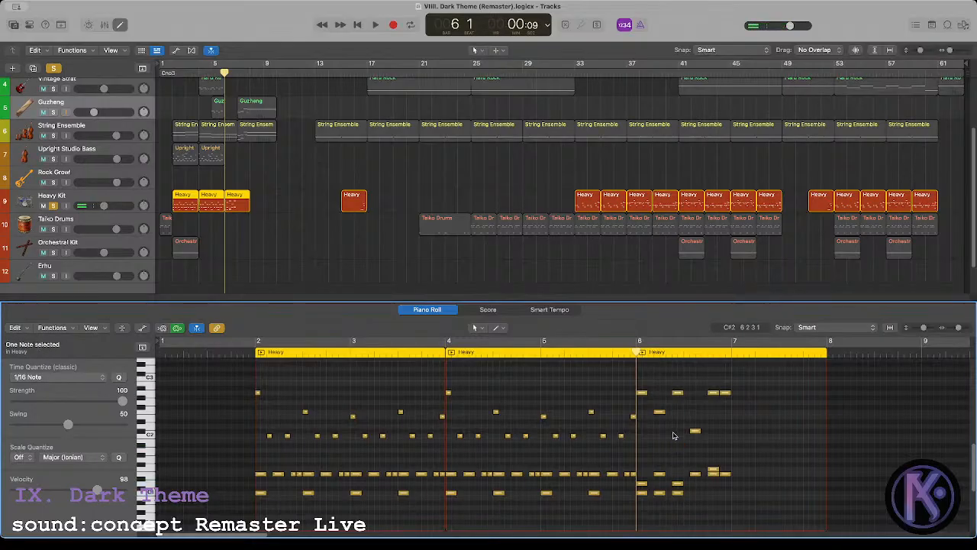
Step: Lower the F1 note on beat 4 of bar 6 in the third Heavy Kit region to C1 and audition the revised fill
click(699, 458)
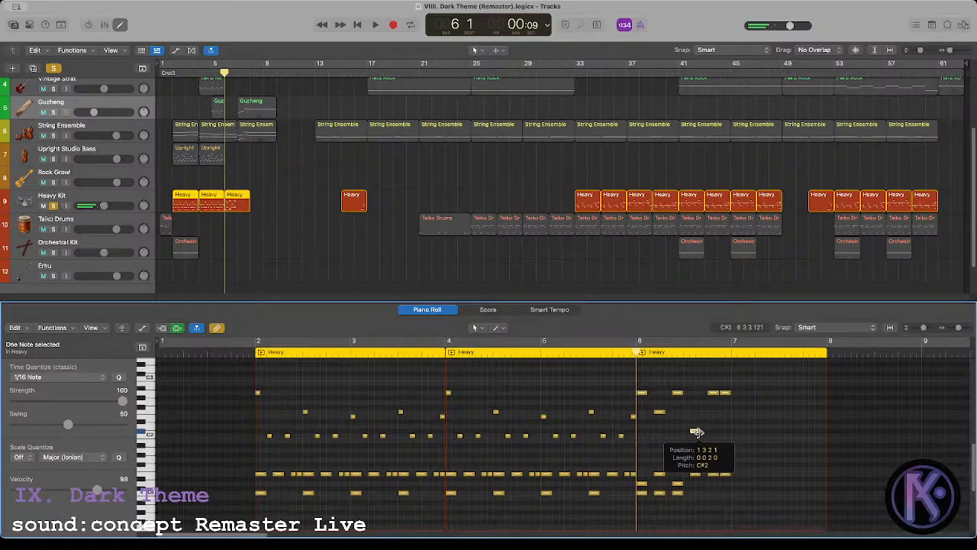
click(695, 474)
click(713, 393)
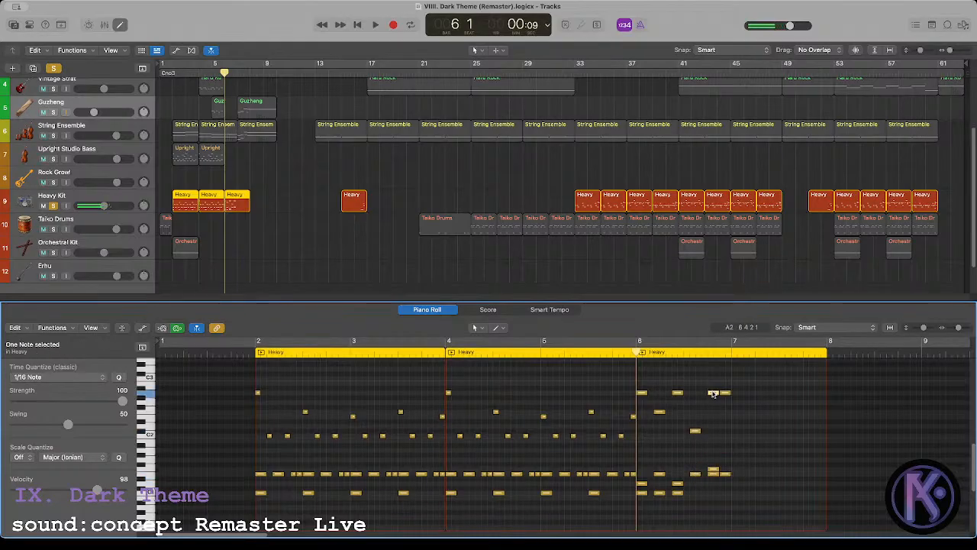
click(714, 472)
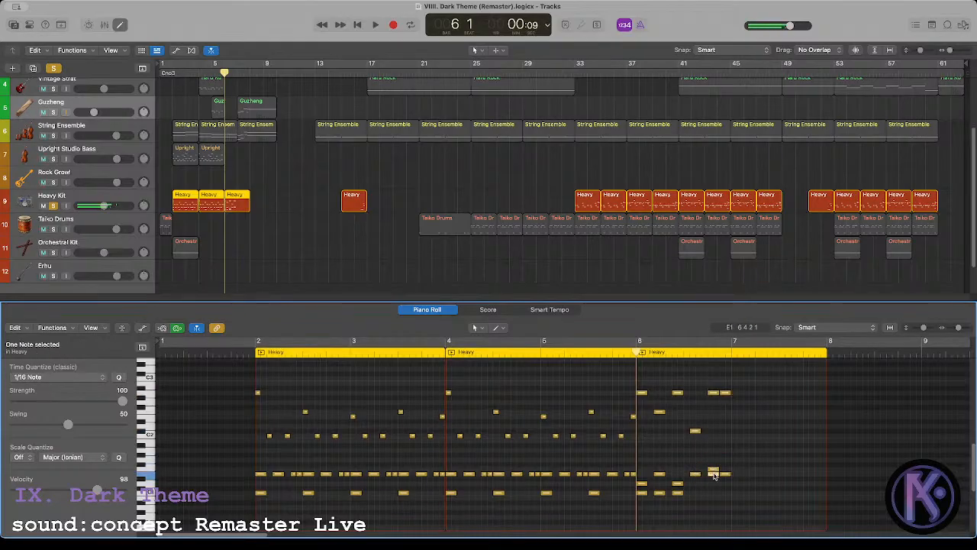
click(714, 471)
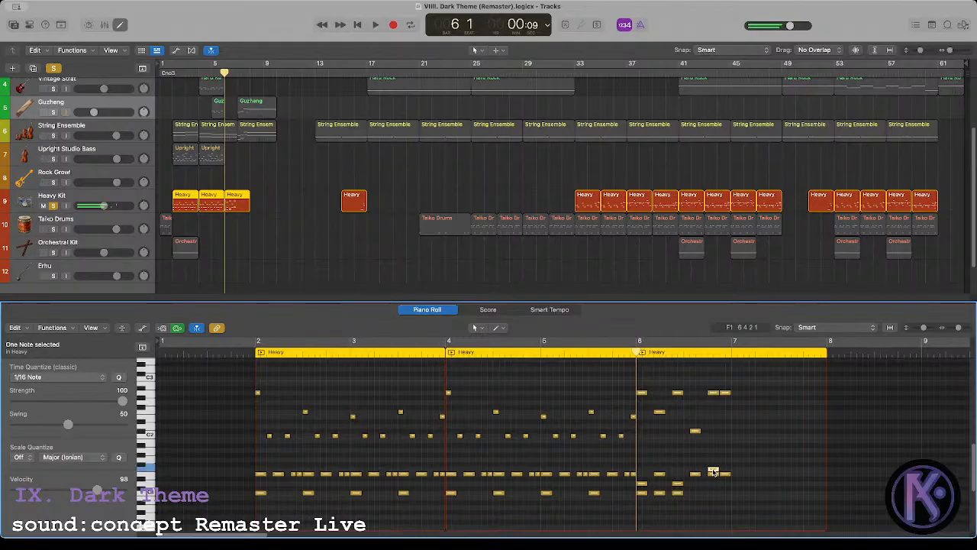
drag(714, 471, 714, 494)
click(710, 457)
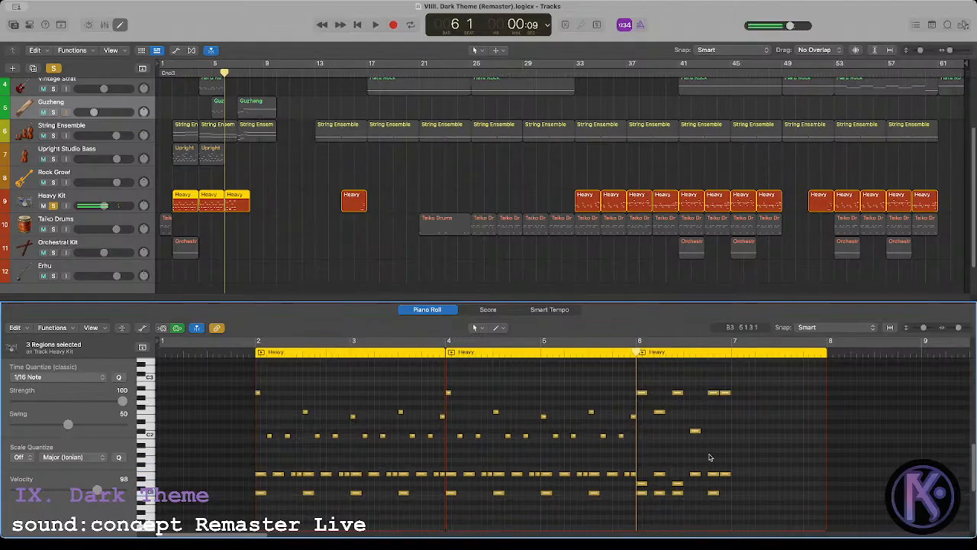
key(space)
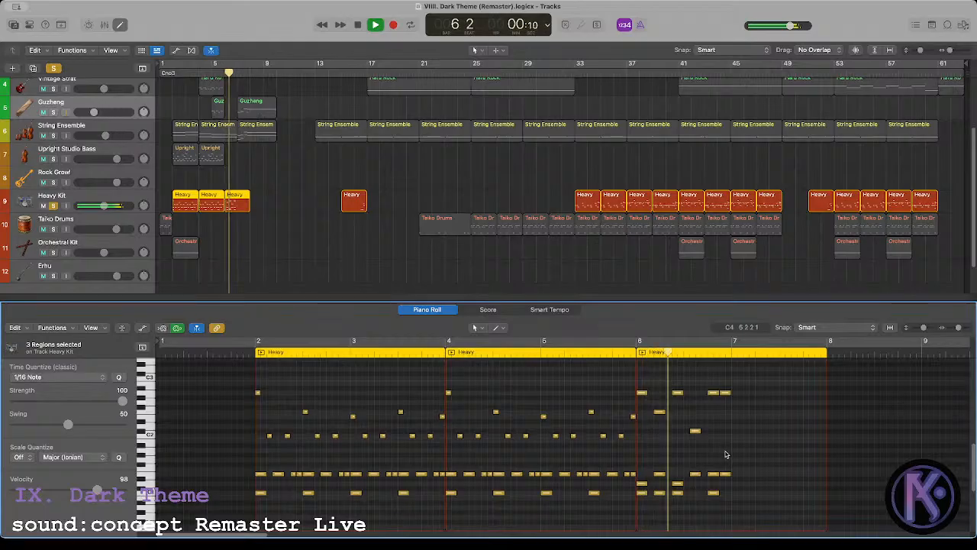
click(293, 242)
key(space)
Step: Unsolo the Heavy Kit track, open the Guzheng and String Ensemble regions at bar 7 together and play the arrangement from there
click(53, 206)
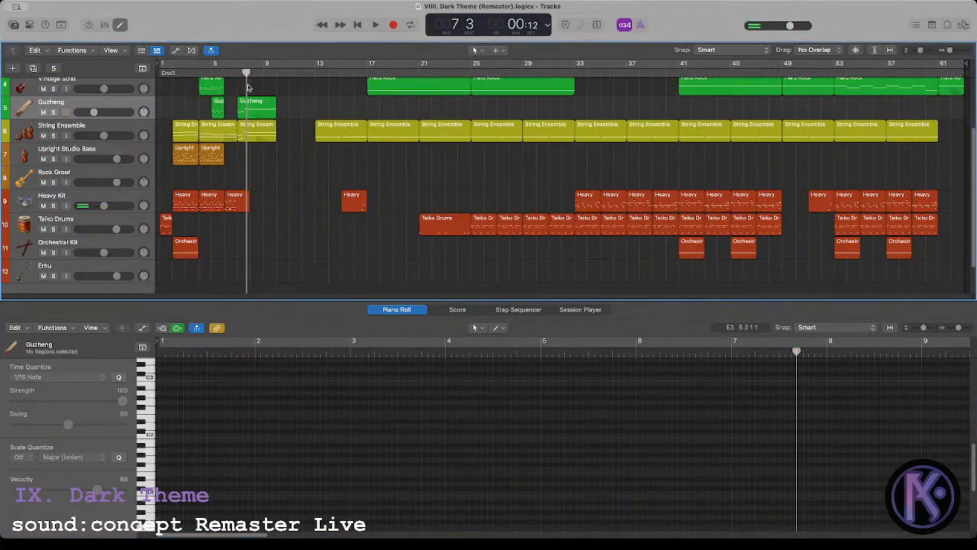
click(238, 70)
drag(250, 92, 263, 133)
key(space)
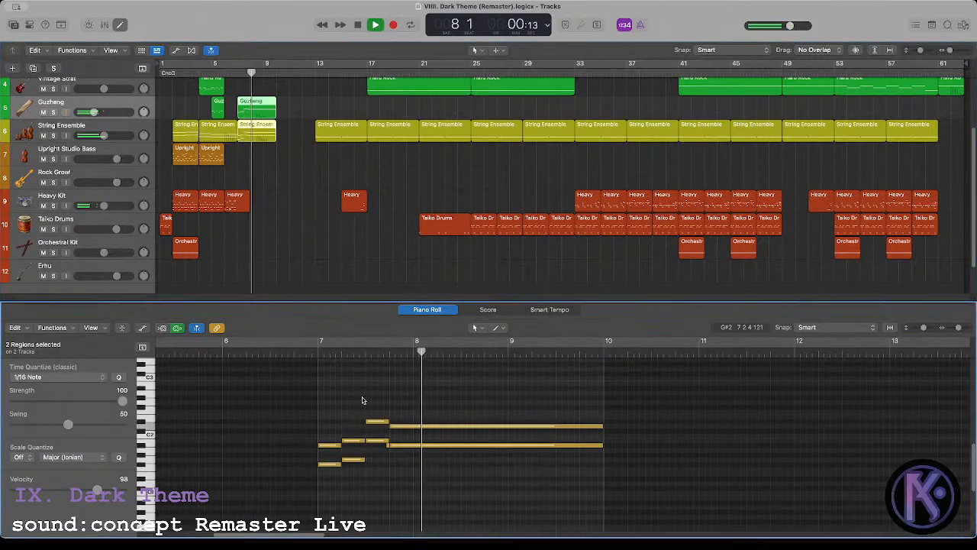
key(space)
Step: Open the short Dark Lo-Fi Piano region at bar 7, audition it in the mix and show its note velocity lane
scroll(273, 171, up, 3)
click(243, 86)
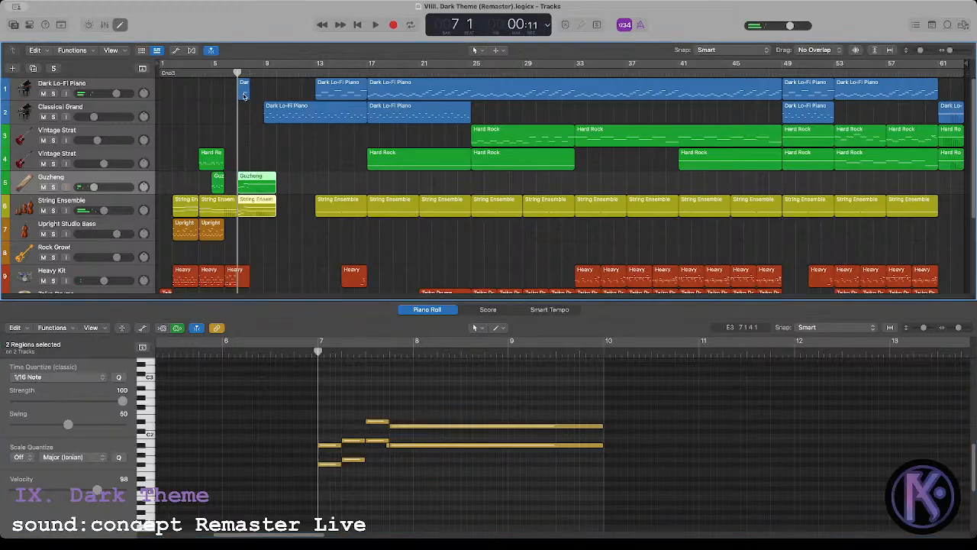
key(space)
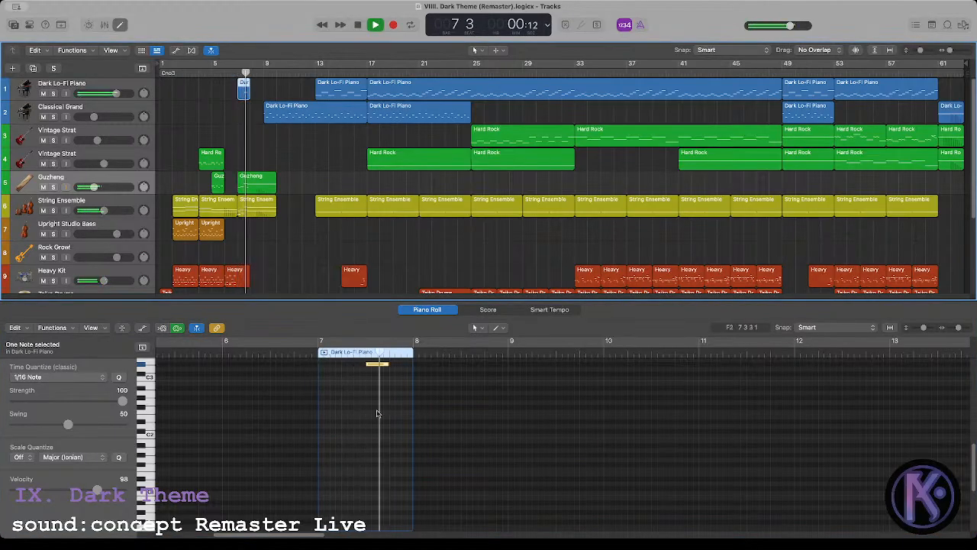
key(space)
click(348, 427)
key(a)
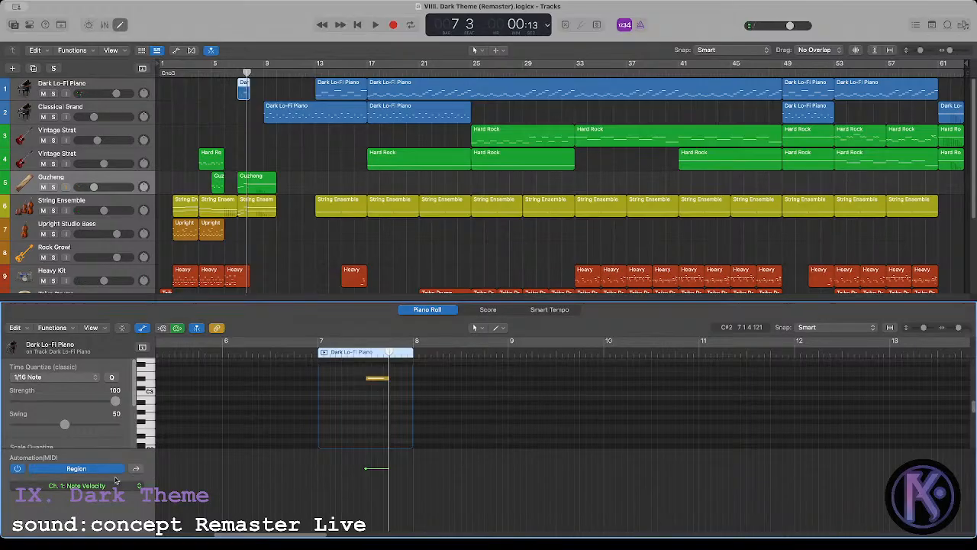
Step: Hide the note velocity lane, clear the region selection and play the arrangement from bar 1
key(a)
click(277, 223)
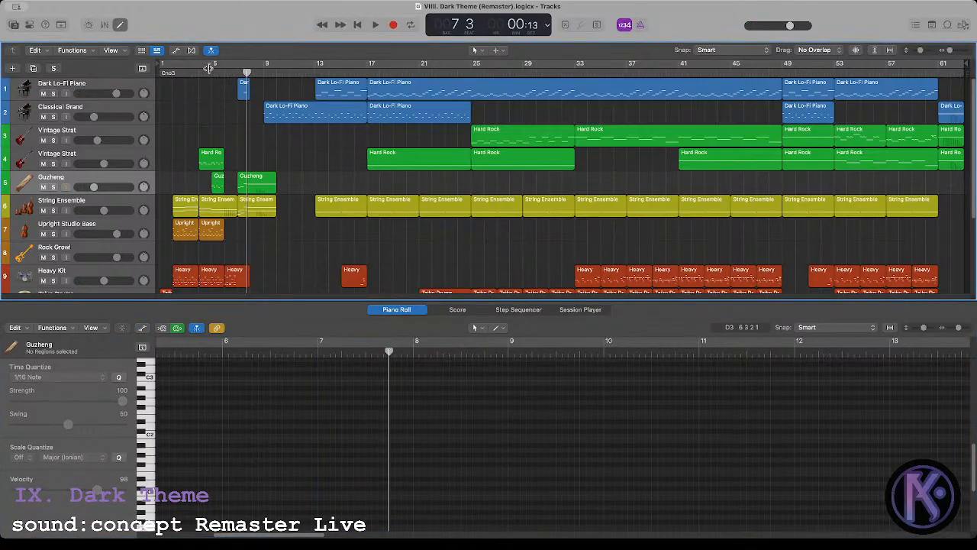
drag(208, 68, 147, 112)
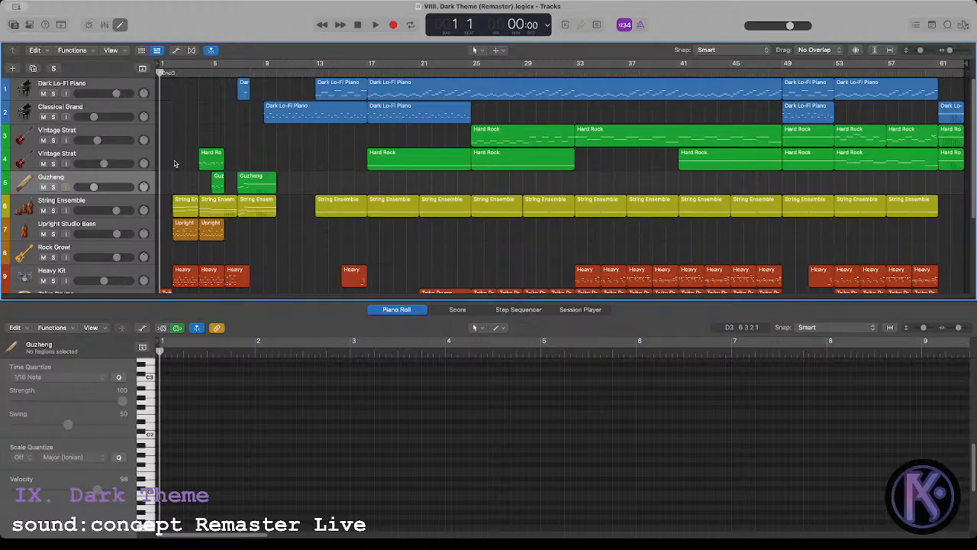
key(space)
scroll(179, 176, down, 3)
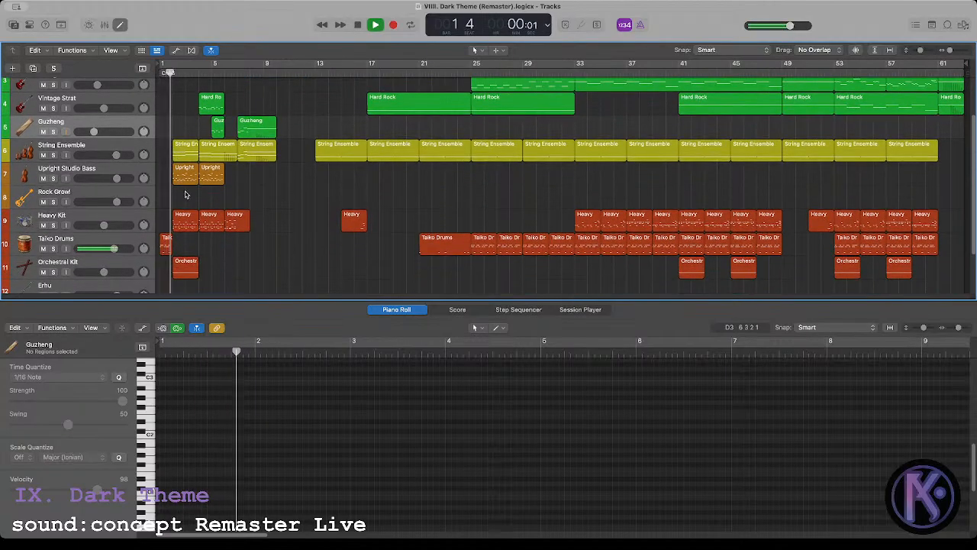
key(space)
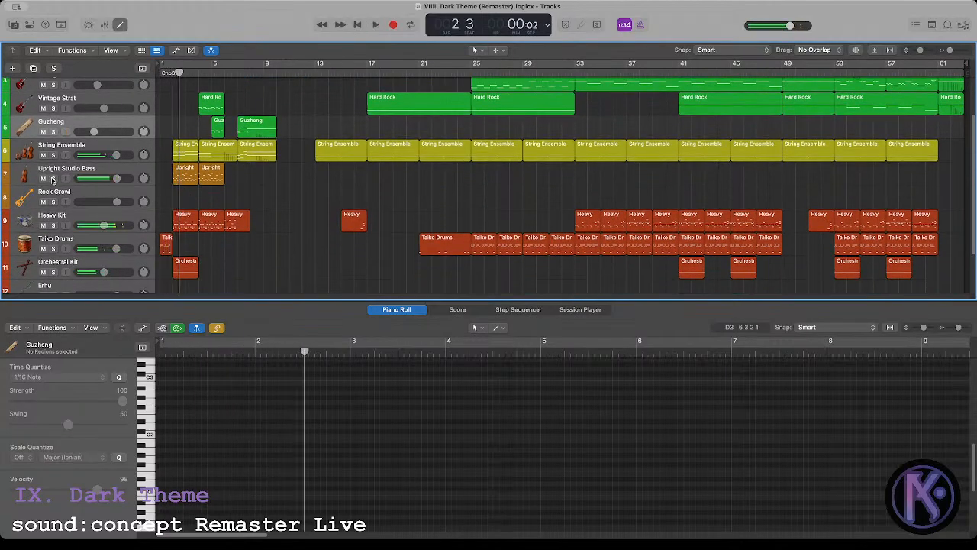
Step: Solo the Upright Studio Bass track, open both of its regions together and audition them from bar 2
click(52, 179)
click(172, 72)
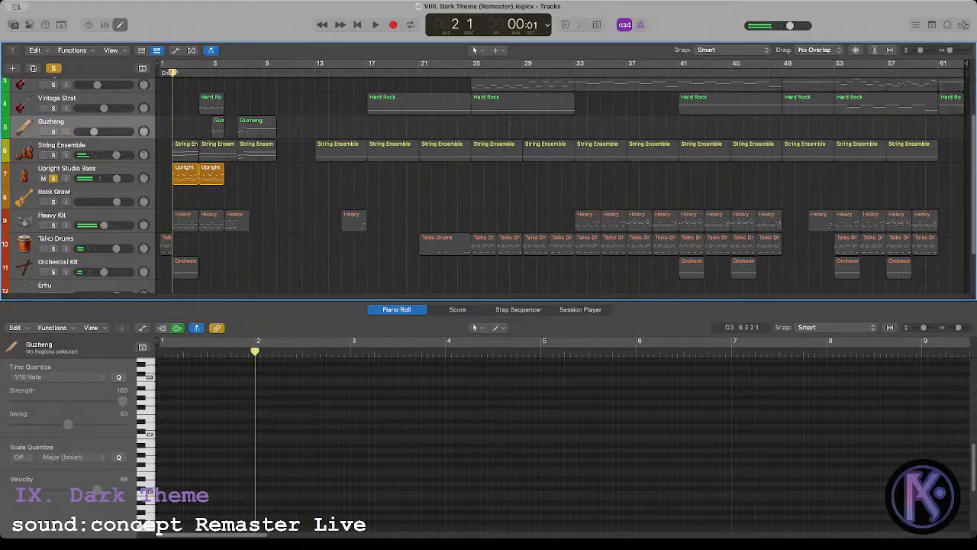
click(164, 177)
key(space)
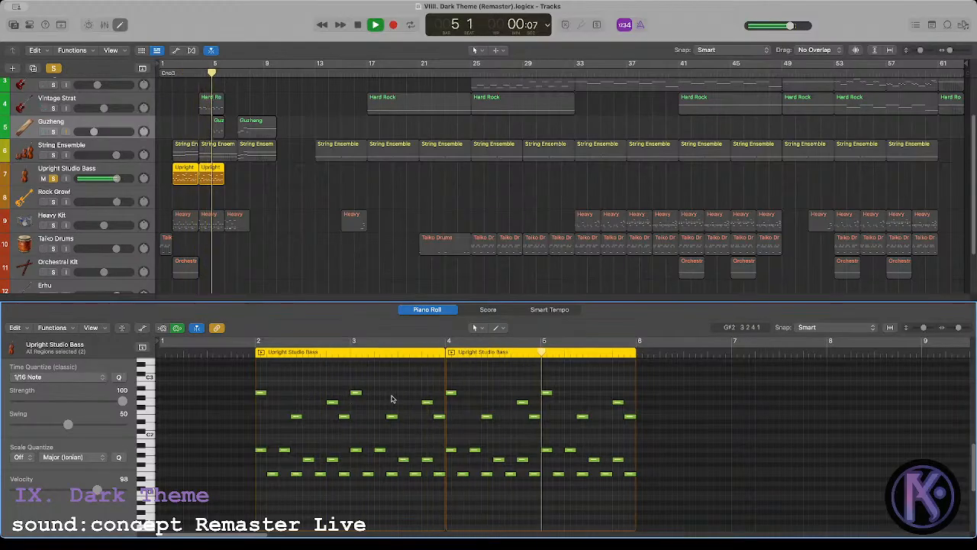
key(space)
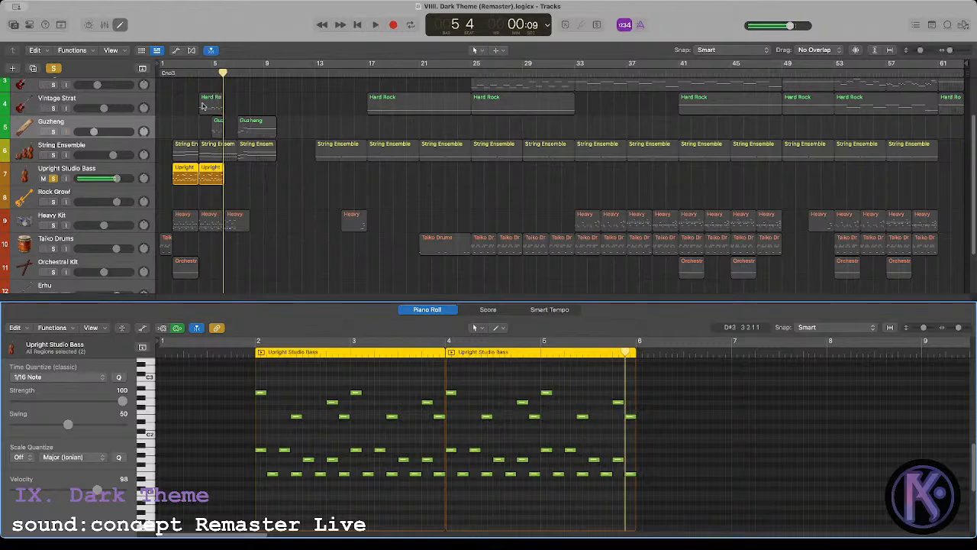
key(Return)
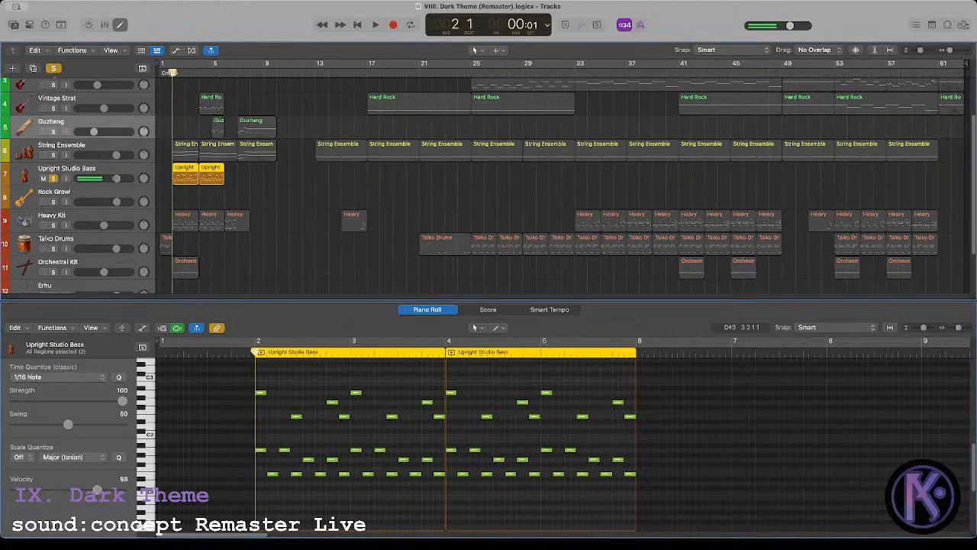
Step: Unsolo the Upright Studio Bass track and listen to the full mix from bar 2
click(53, 178)
key(space)
click(169, 180)
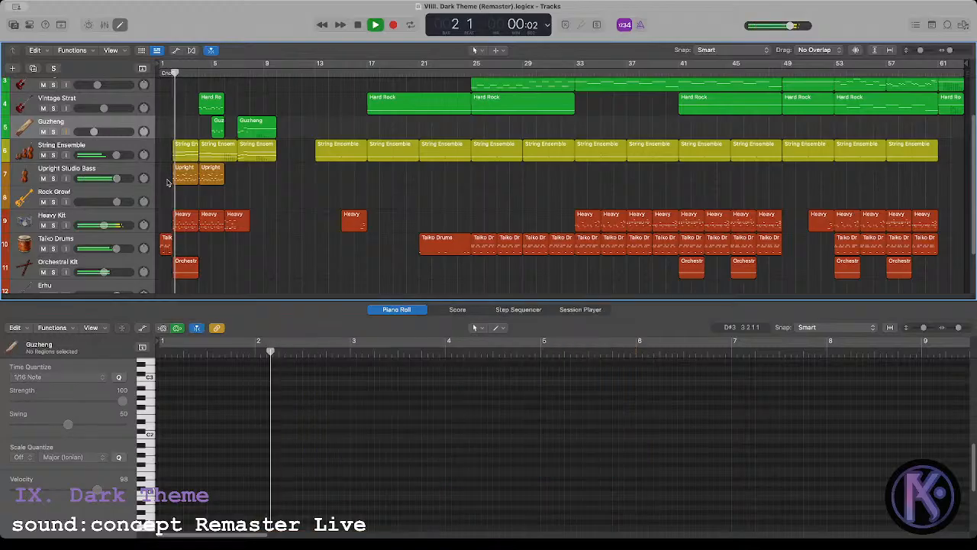
scroll(164, 185, up, 4)
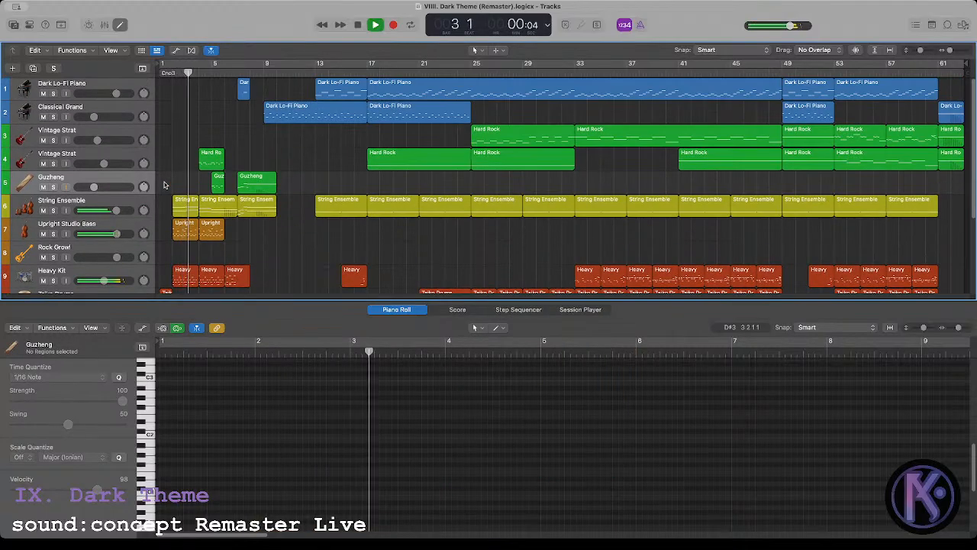
scroll(164, 184, down, 2)
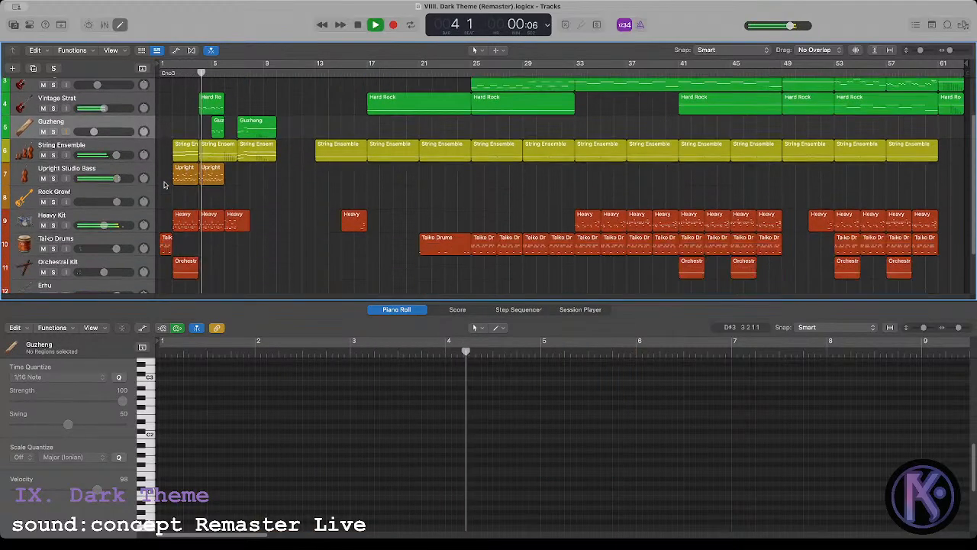
key(space)
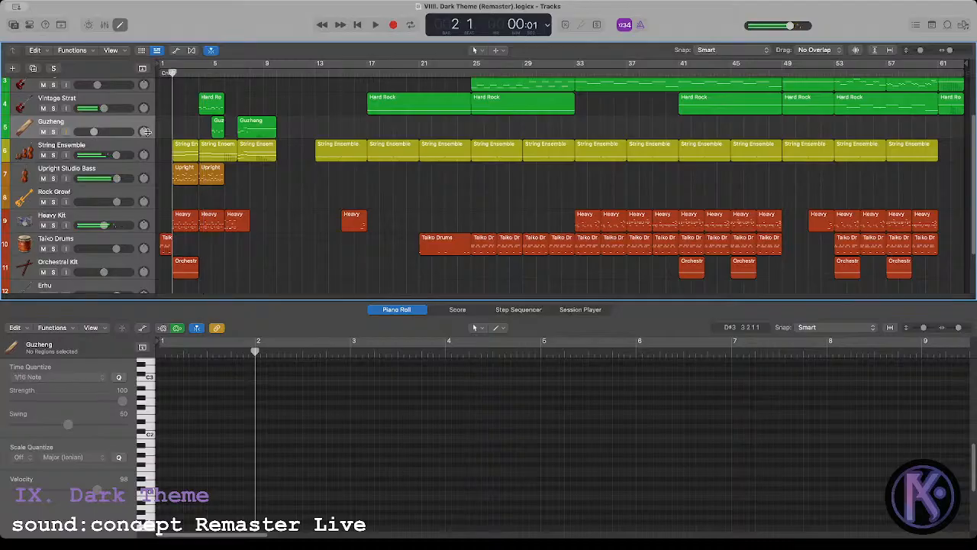
Step: Solo the String Ensemble and Upright Studio Bass tracks, open their first regions together and compare them in playback from bar 2
click(53, 155)
key(space)
click(184, 174)
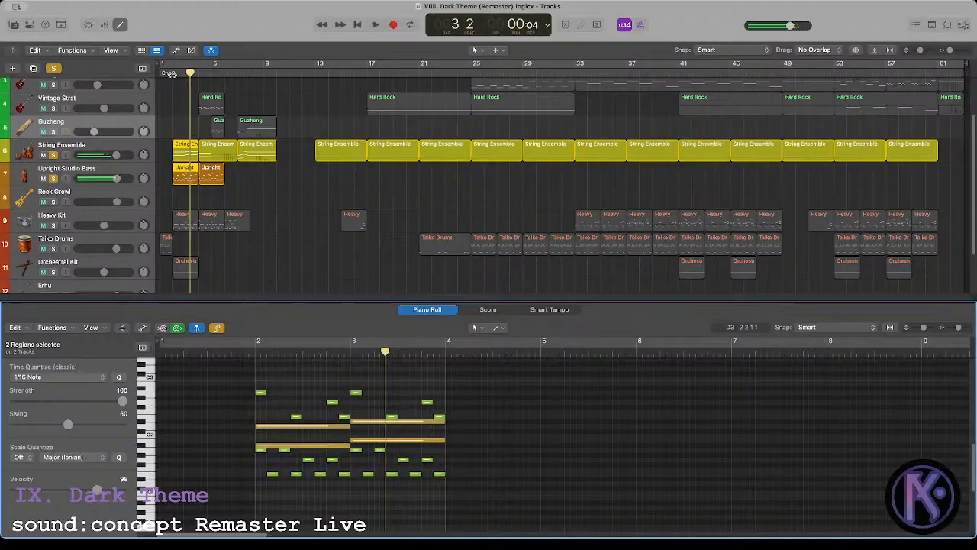
key(space)
Step: Unsolo the String Ensemble, reopen both Upright Studio Bass regions and check the bass line from its first upper note at bar 2
click(53, 155)
click(162, 176)
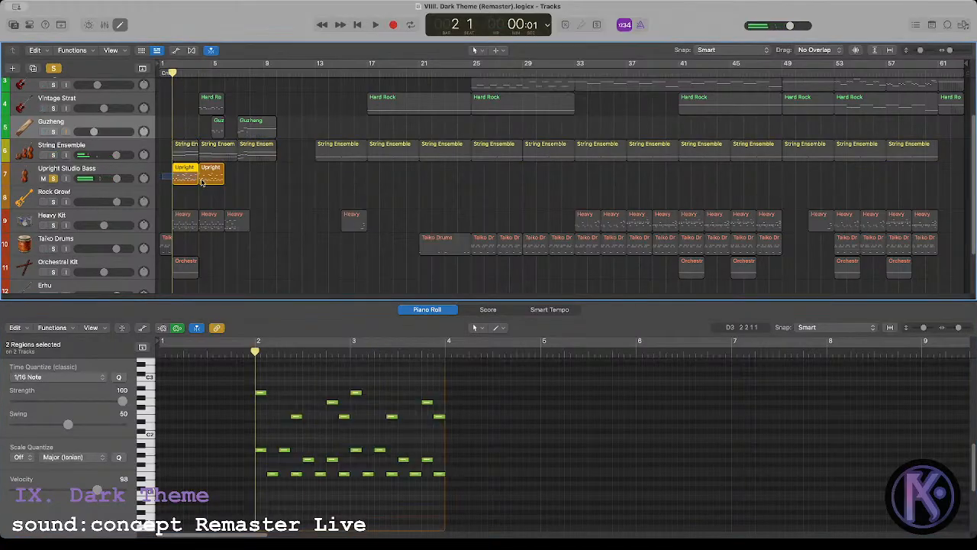
click(262, 393)
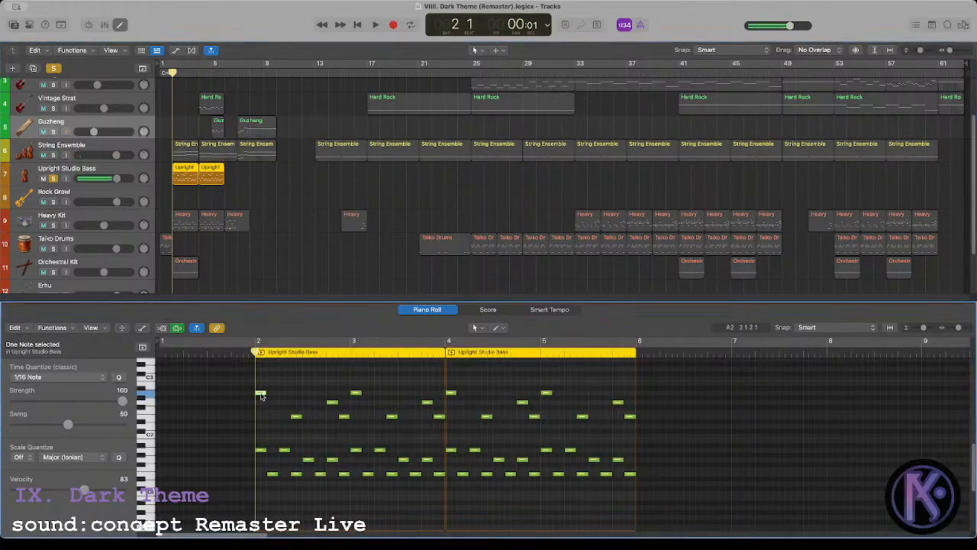
key(space)
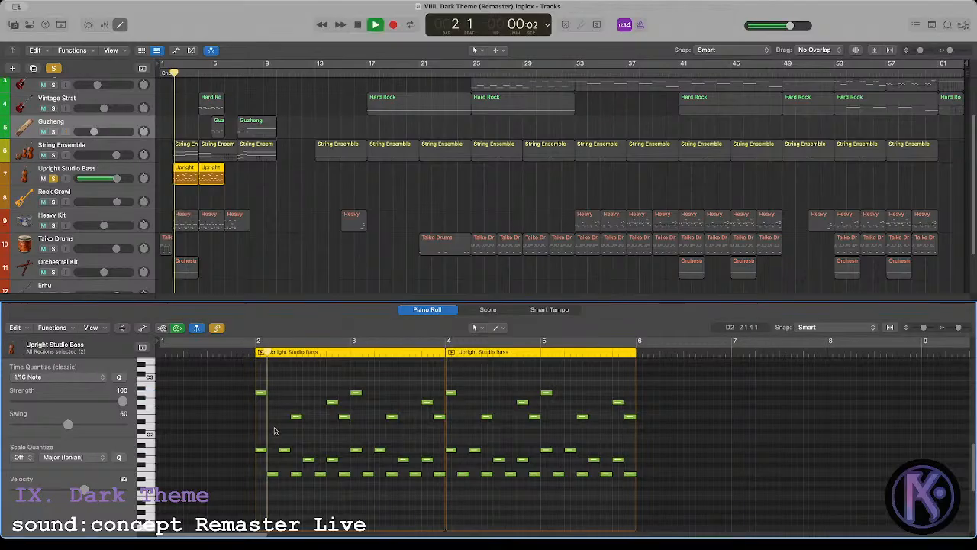
Step: Try both Upright Studio Bass regions without their upper-octave notes, audition the line and undo the deletion
drag(227, 370, 700, 423)
key(Delete)
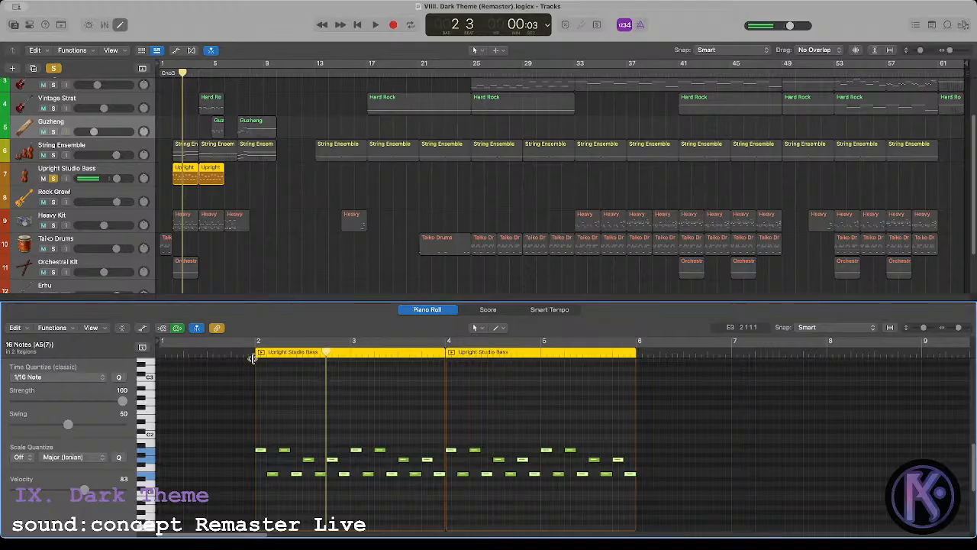
key(space)
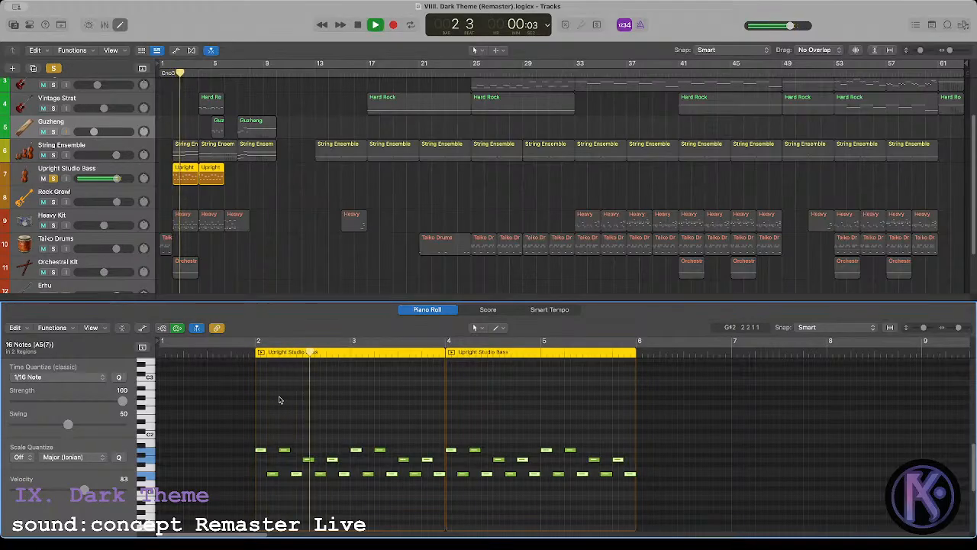
key(space)
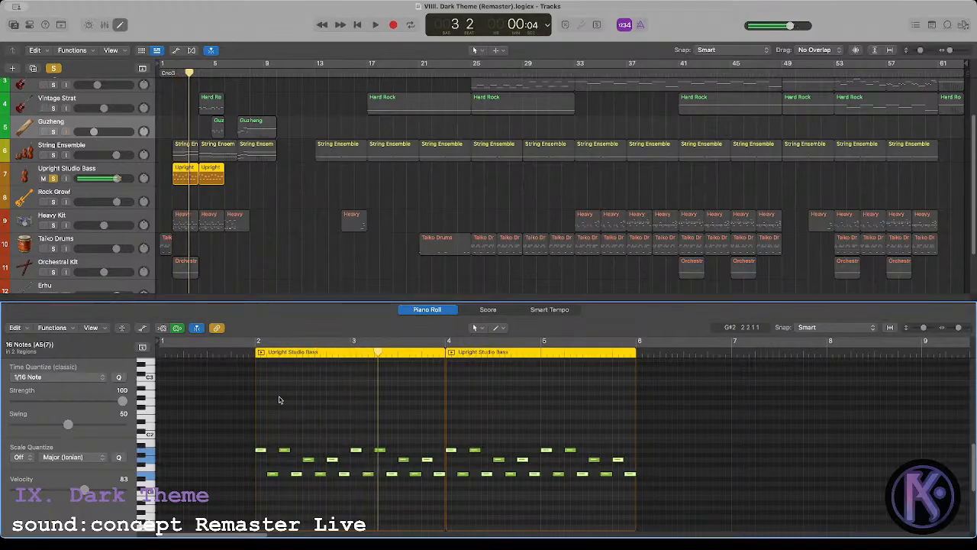
key(super+z)
click(275, 437)
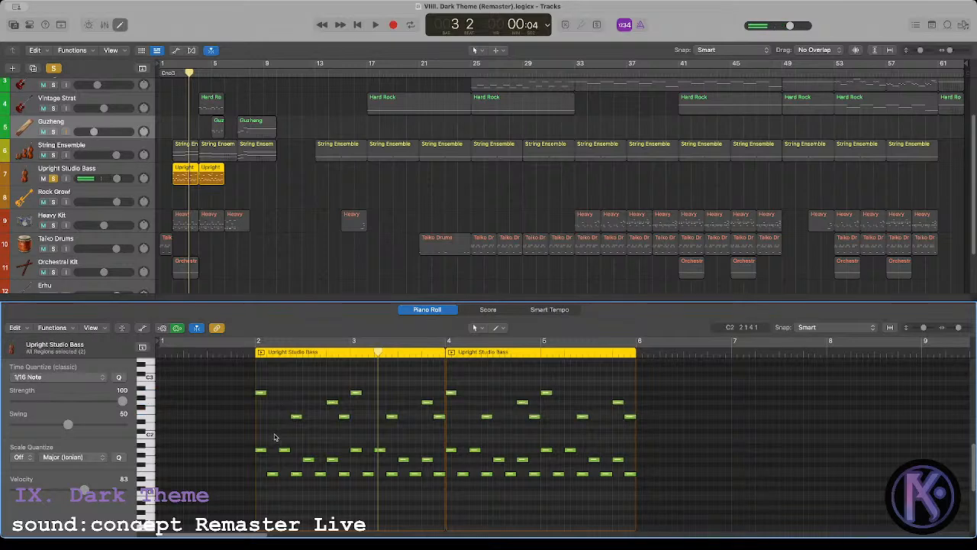
Step: Delete the low notes that coincide with upper notes in the first Upright Studio Bass region and audition the result
click(260, 450)
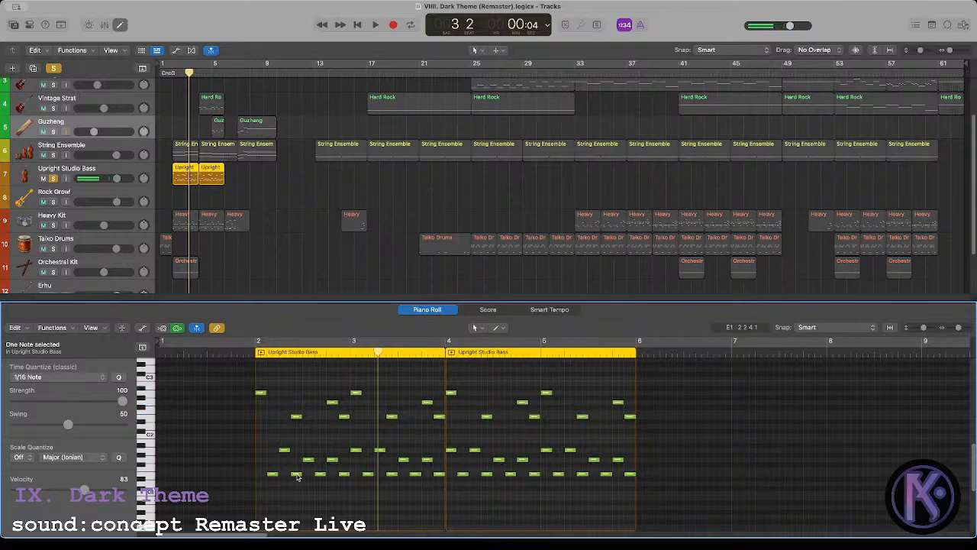
click(344, 474)
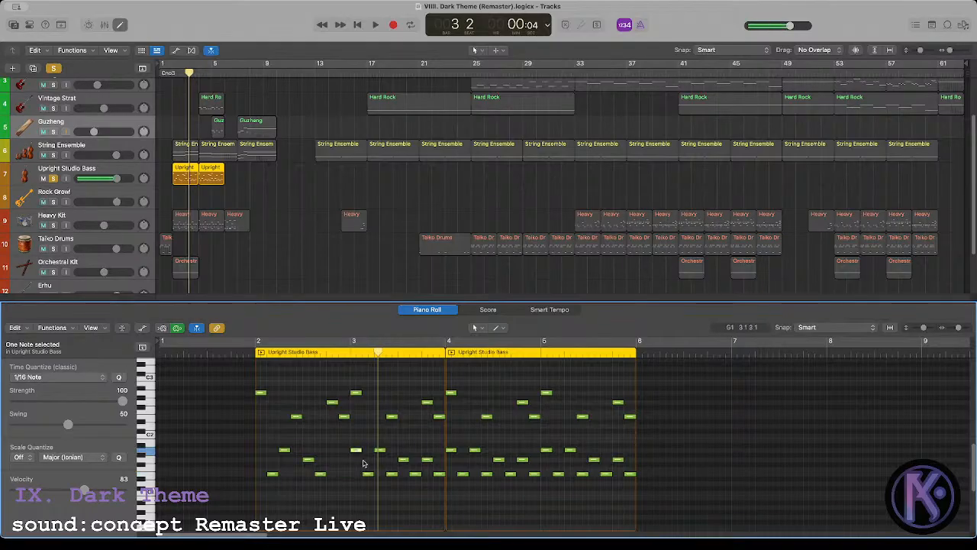
drag(357, 450, 397, 452)
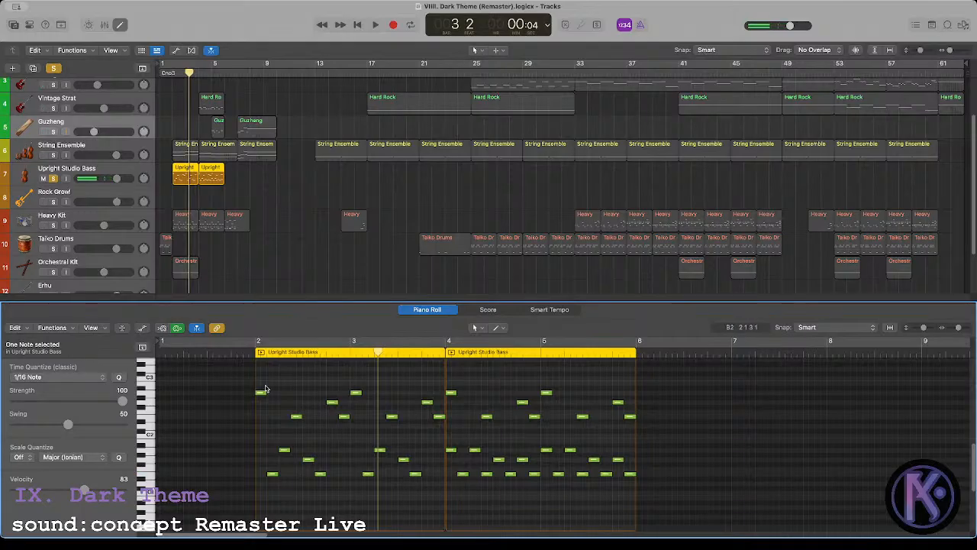
click(252, 352)
key(space)
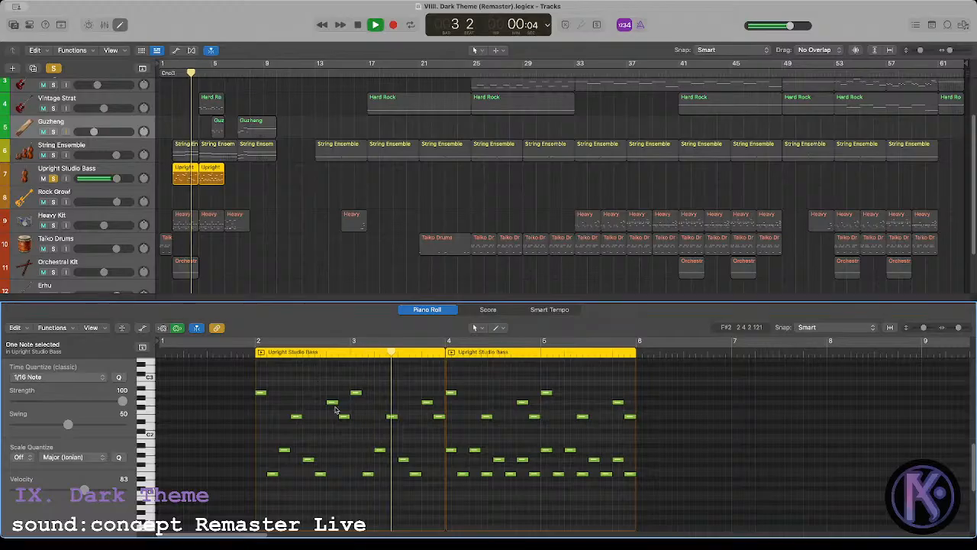
key(space)
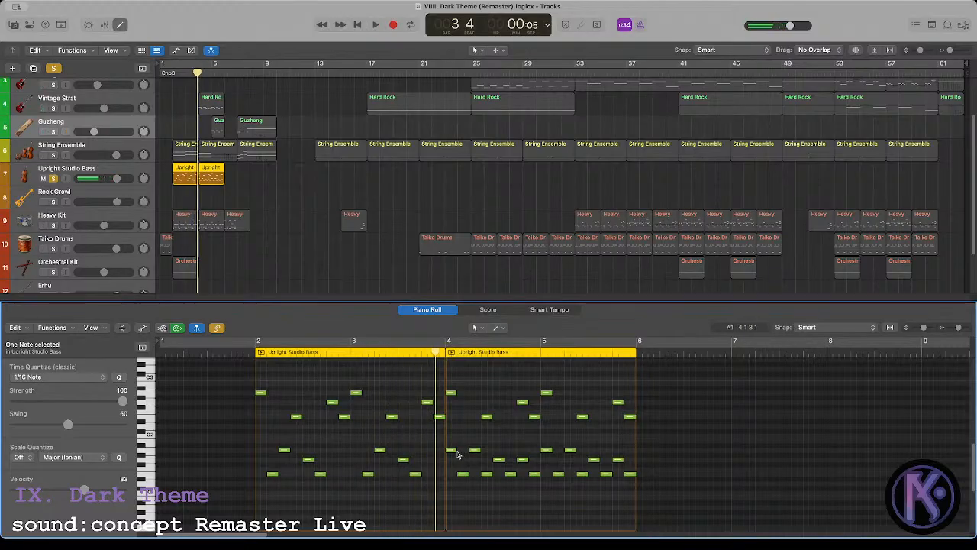
Step: Delete the low notes that coincide with upper notes in the second Upright Studio Bass region
key(Delete)
click(487, 474)
key(Delete)
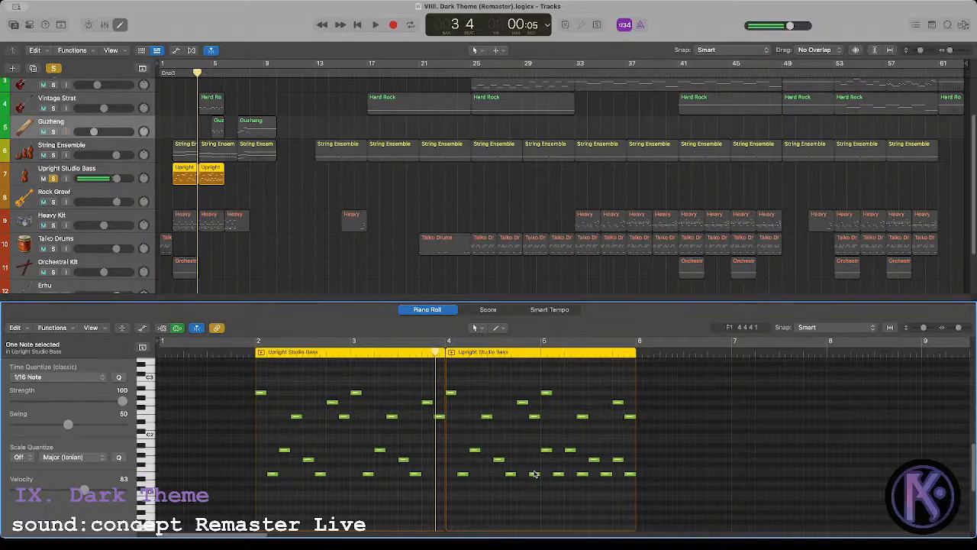
key(Delete)
click(546, 450)
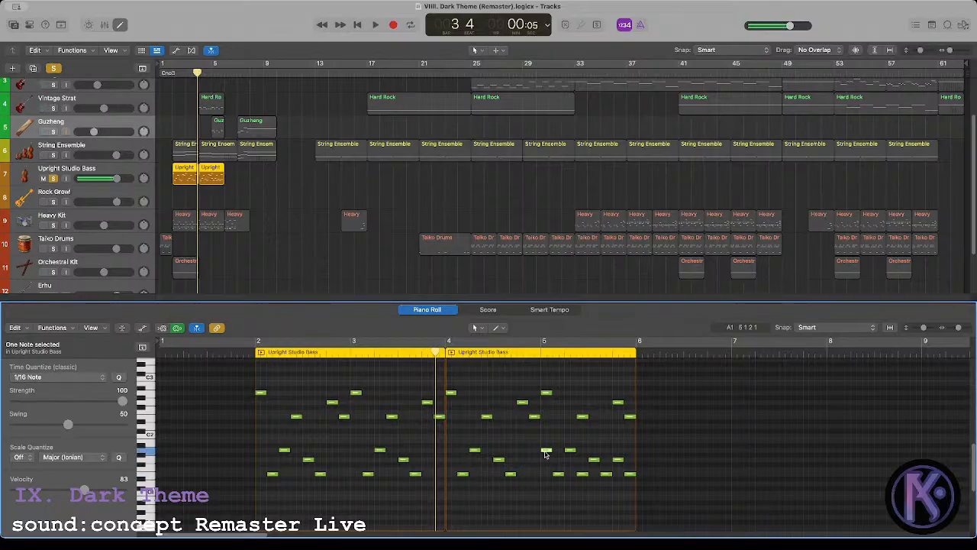
click(583, 474)
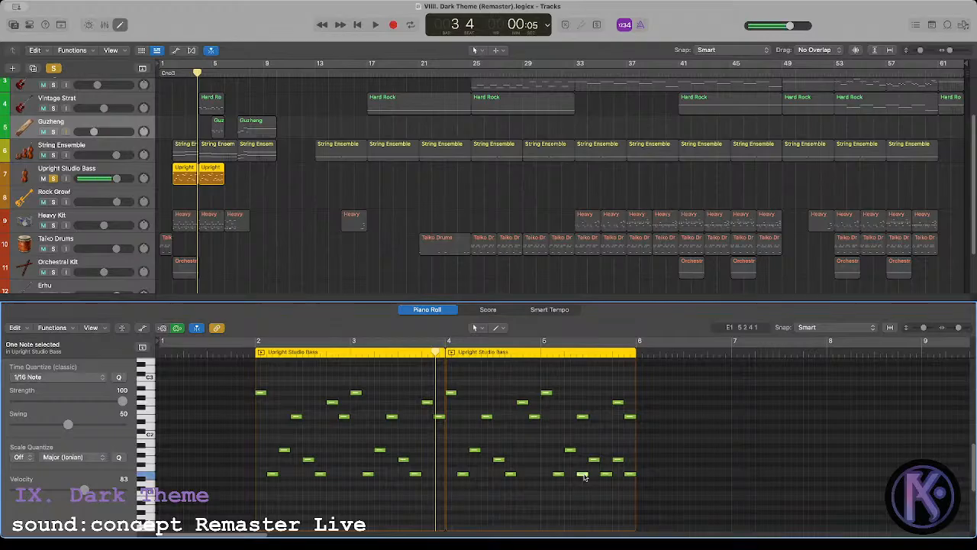
key(Delete)
click(617, 460)
key(Delete)
Step: Audition the thinned bass line across both Upright Studio Bass regions from bar 2
click(252, 349)
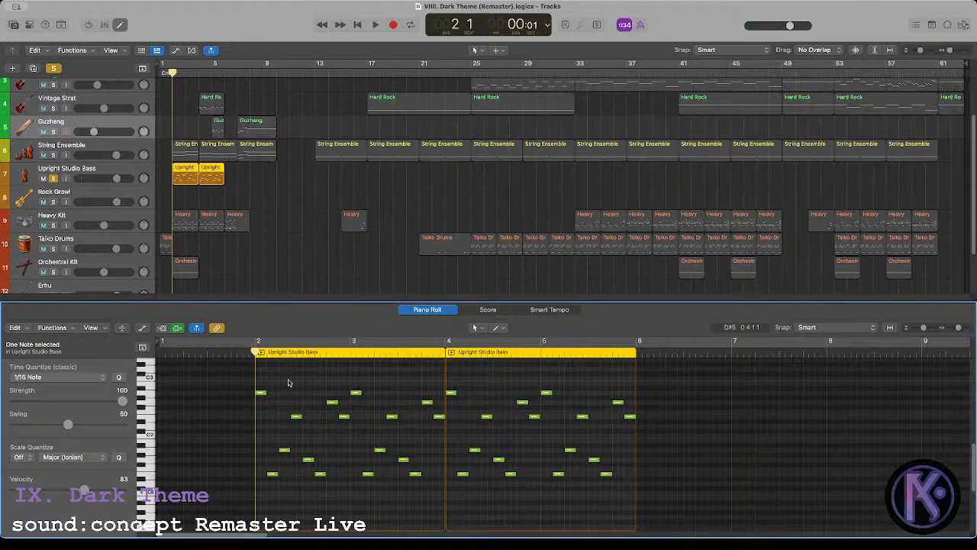
key(space)
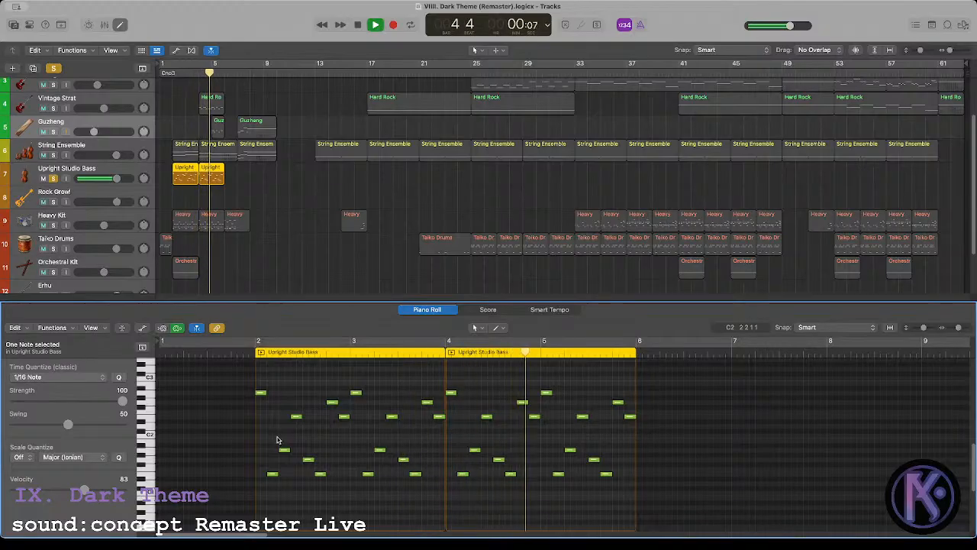
key(space)
Step: Switch the solo from Upright Studio Bass to String Ensemble, audition its first three regions from bar 2 and unsolo the track
click(171, 74)
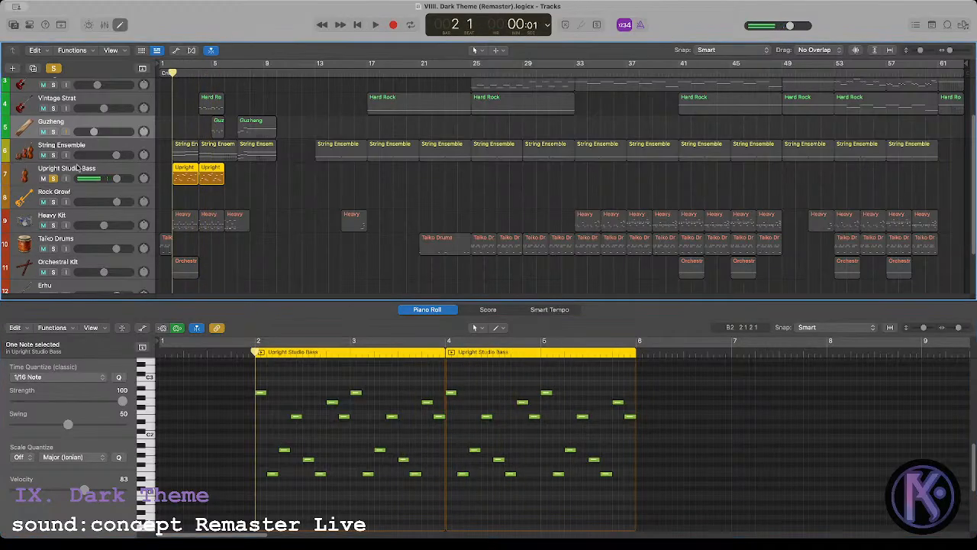
click(54, 178)
click(54, 155)
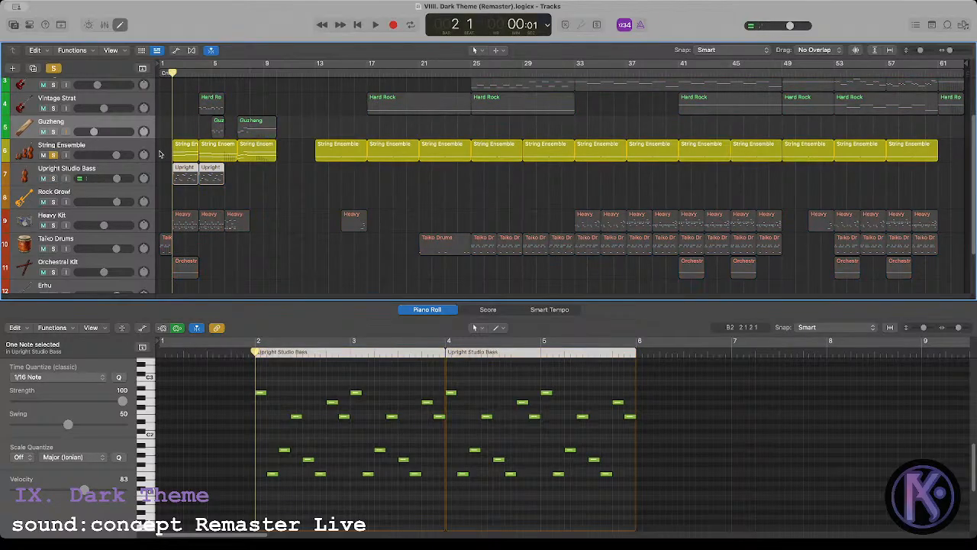
drag(165, 154, 255, 157)
key(space)
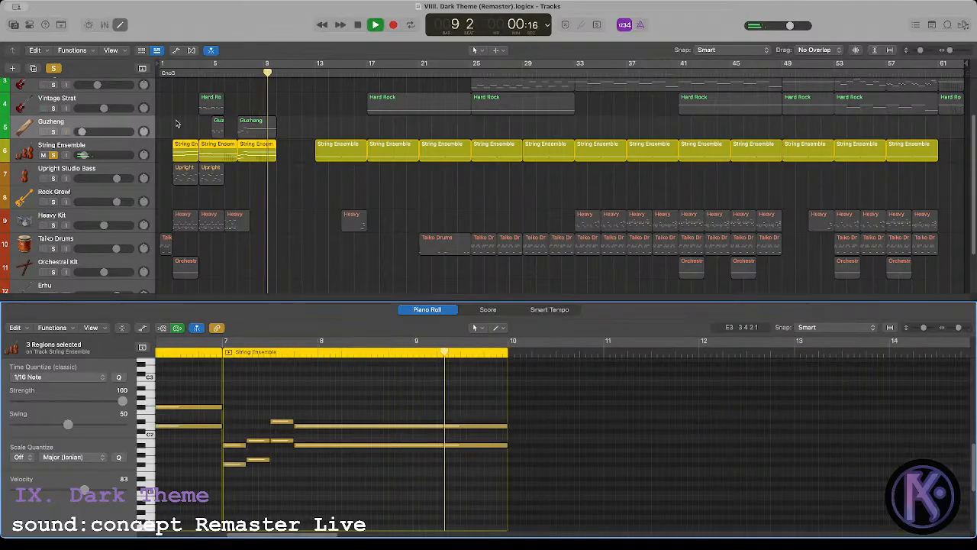
key(space)
click(52, 155)
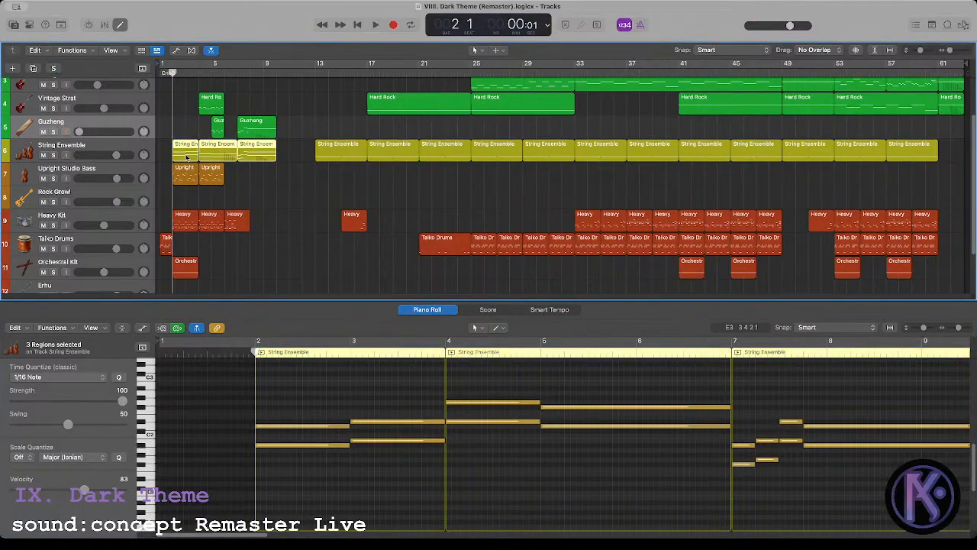
scroll(221, 82, up, 2)
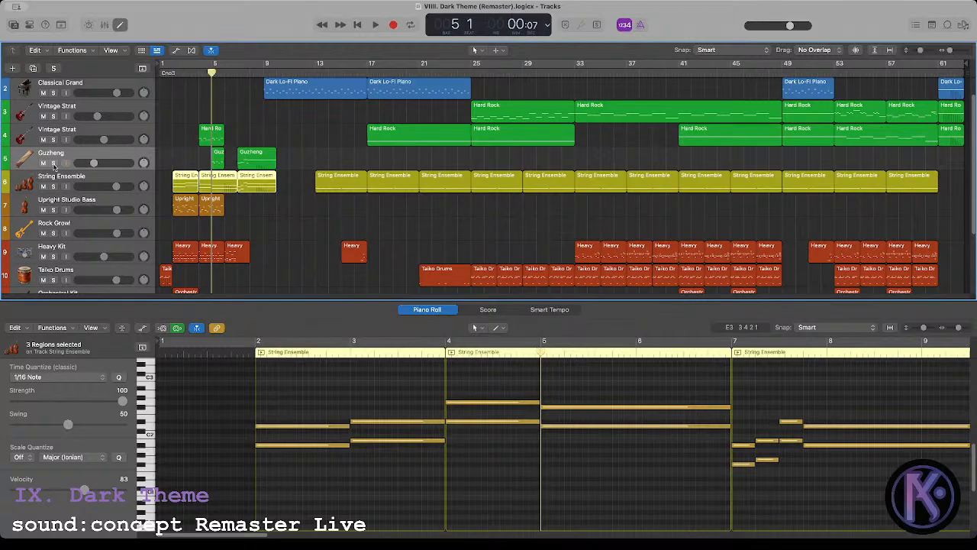
Step: Solo the Guzheng track, audition its two regions from bar 5 and return the playhead to bar 5
click(53, 164)
drag(204, 161, 254, 165)
key(space)
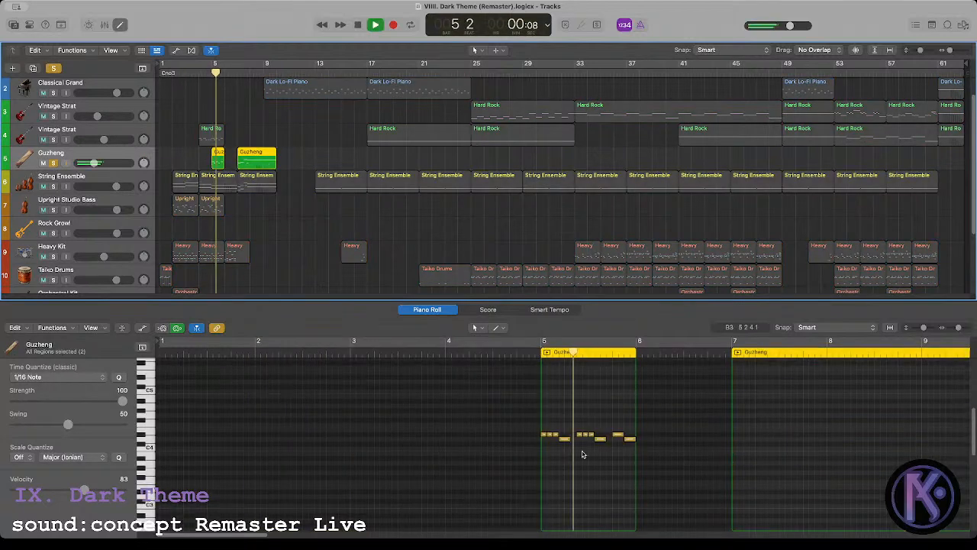
scroll(628, 447, down, 1)
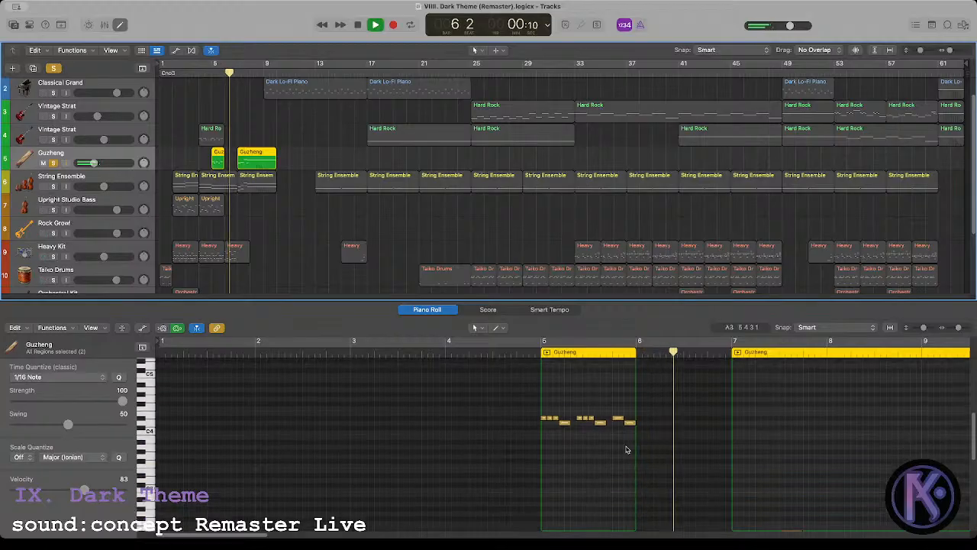
scroll(739, 437, down, 3)
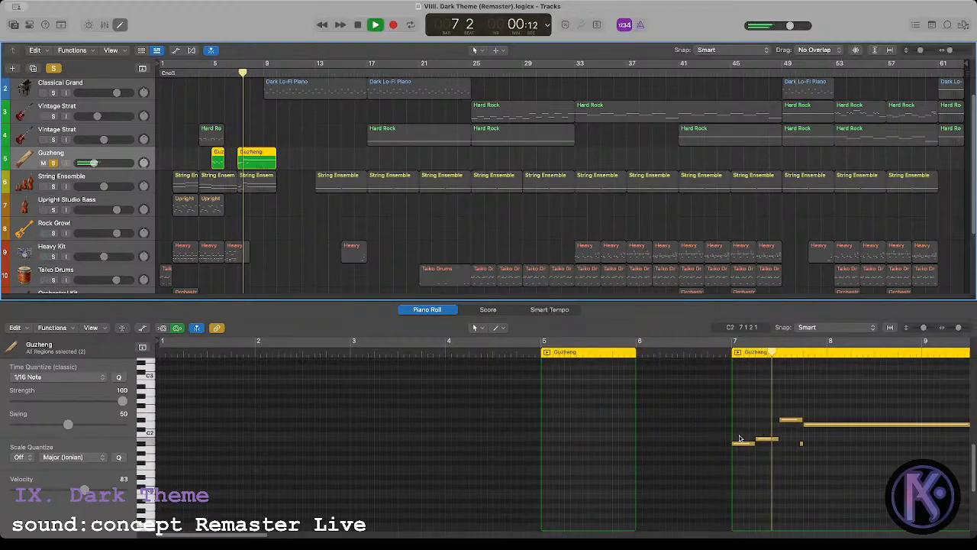
key(space)
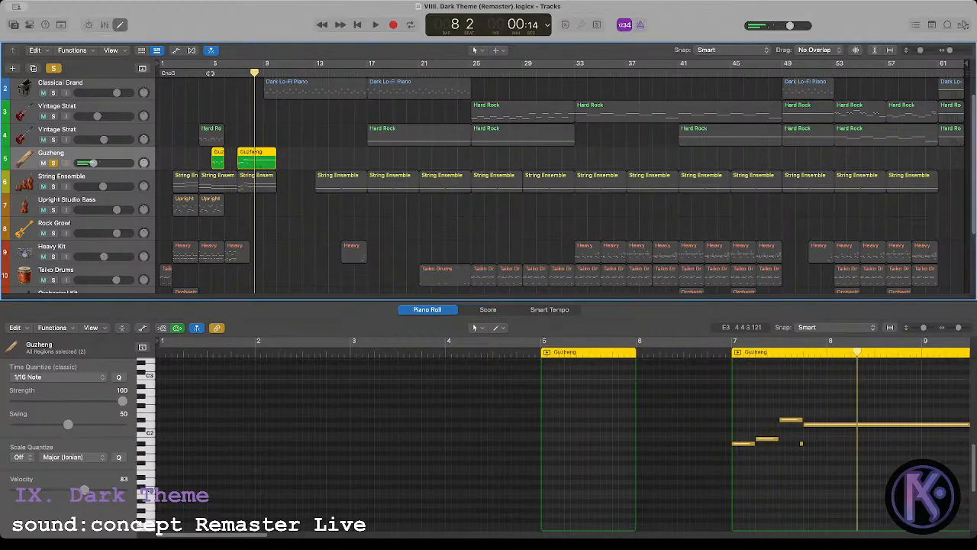
click(210, 73)
Step: Switch the solo from Guzheng to the lower Vintage Strat track and audition its first Hard Rock region from bar 4
click(53, 164)
click(54, 140)
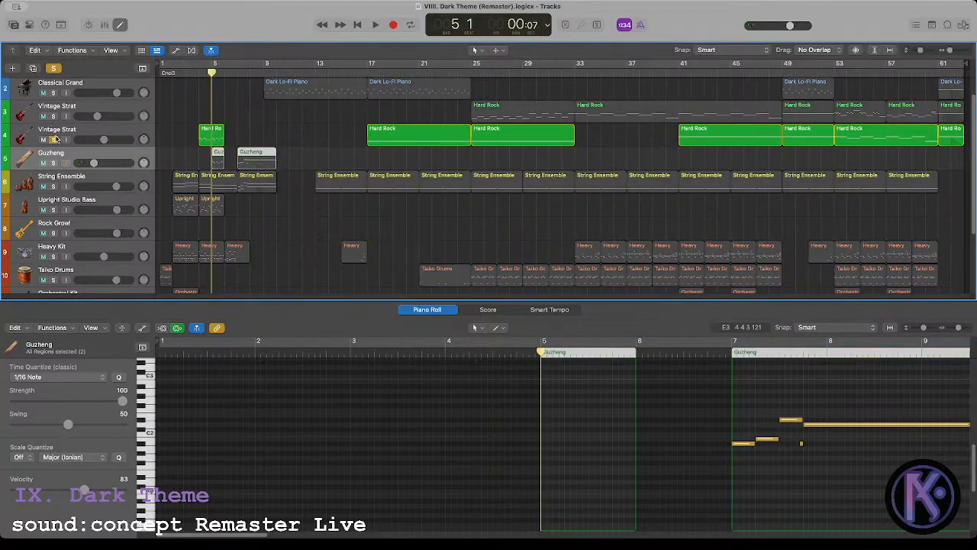
click(199, 73)
click(214, 138)
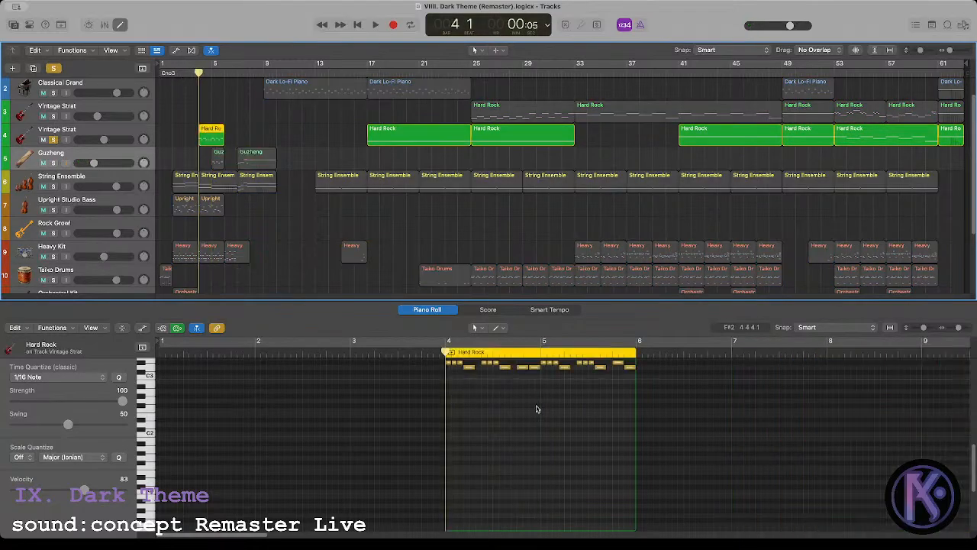
key(space)
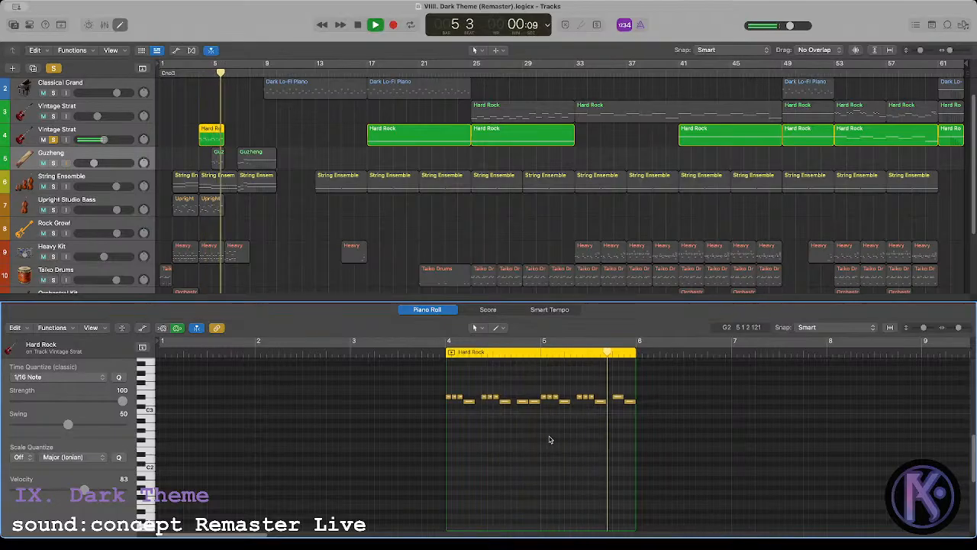
key(space)
click(443, 350)
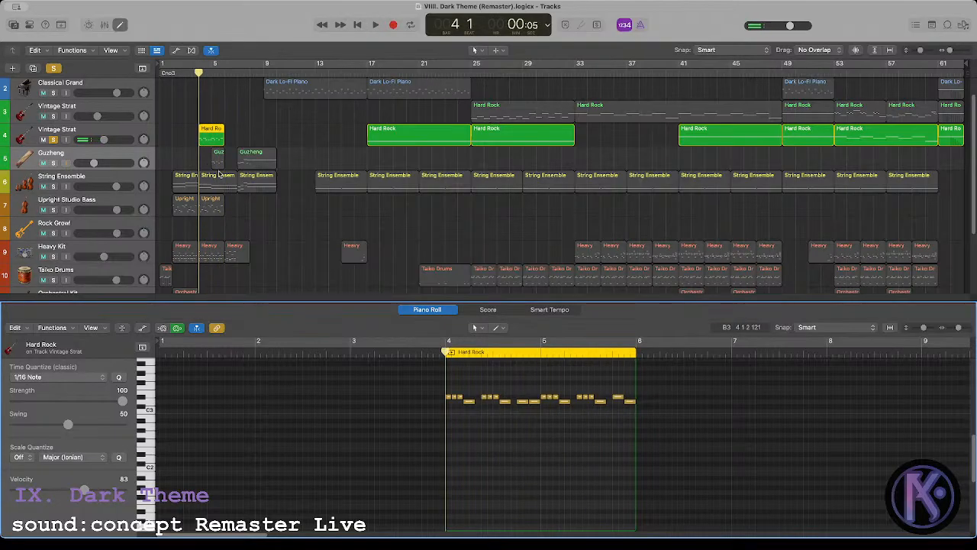
Step: Unsolo Vintage Strat and view its first region's notes together with the first Guzheng and second String Ensemble regions
shift+click(218, 166)
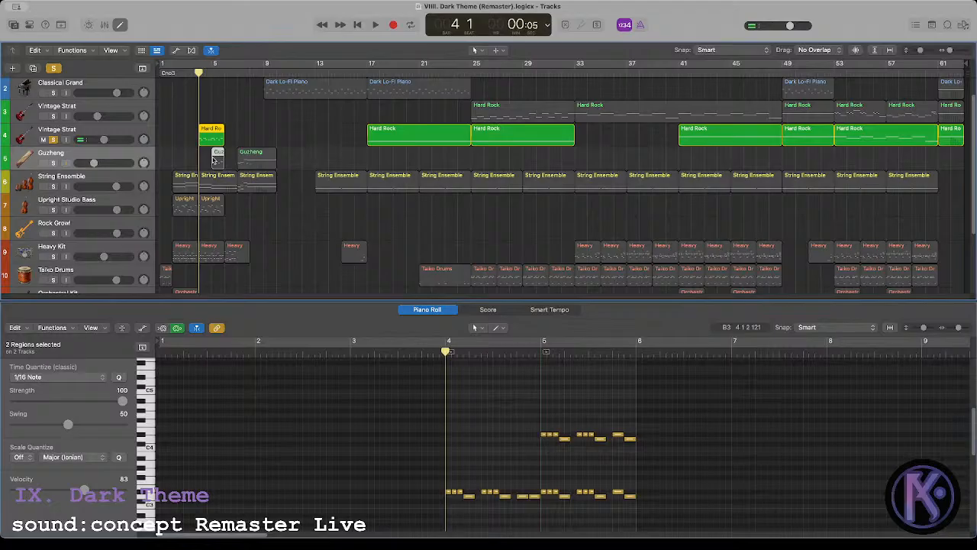
click(52, 139)
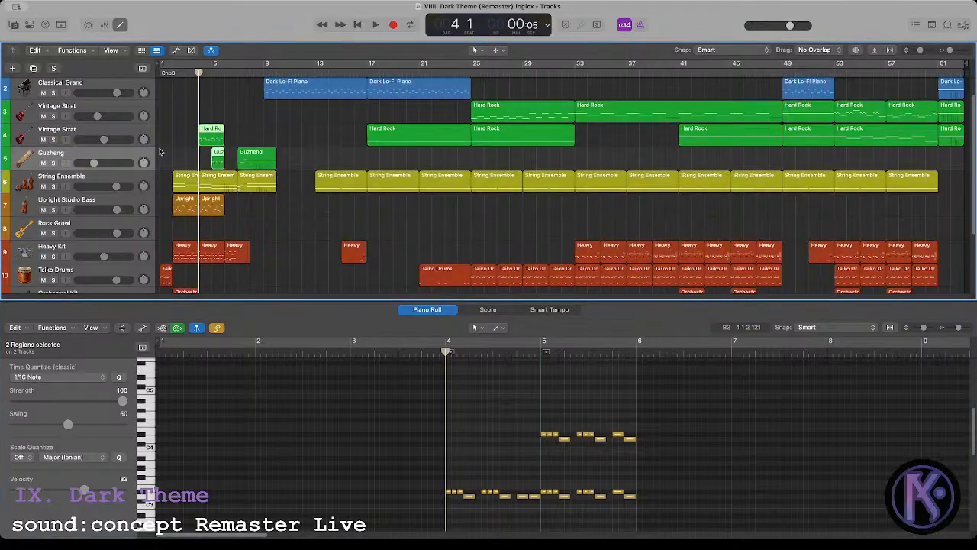
scroll(218, 155, down, 1)
shift+click(217, 170)
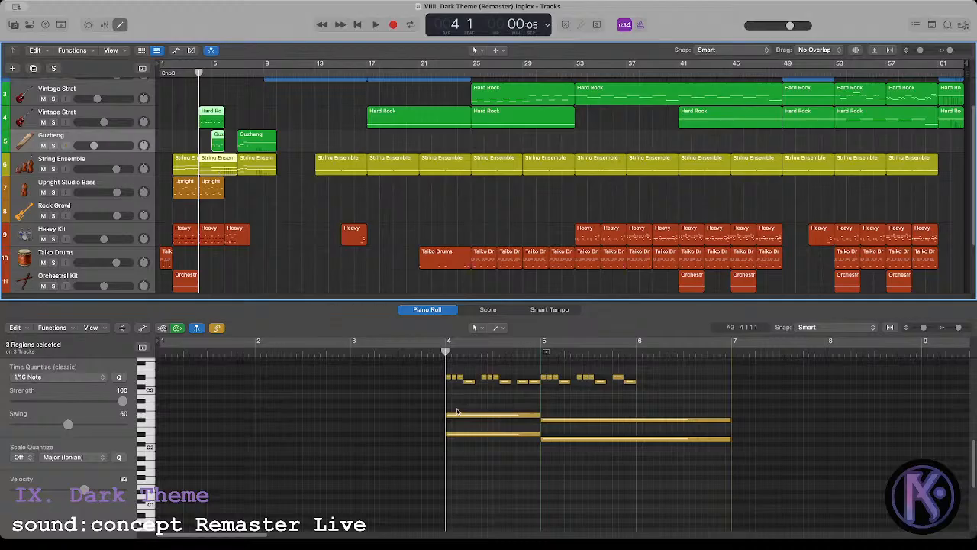
Step: Check the chord formed by the guitar and string notes at the start of bar 4
scroll(456, 412, up, 2)
drag(428, 395, 465, 478)
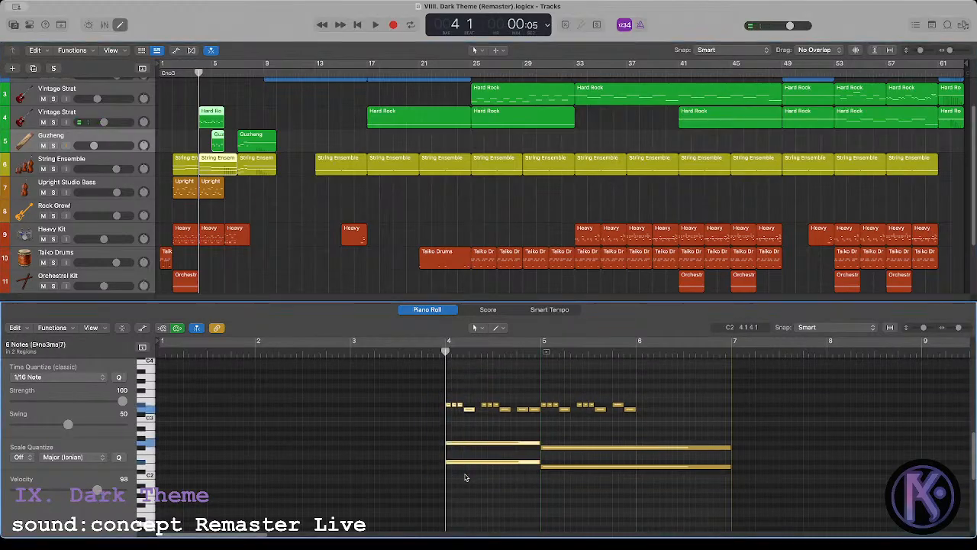
drag(468, 430, 463, 481)
key(super+z)
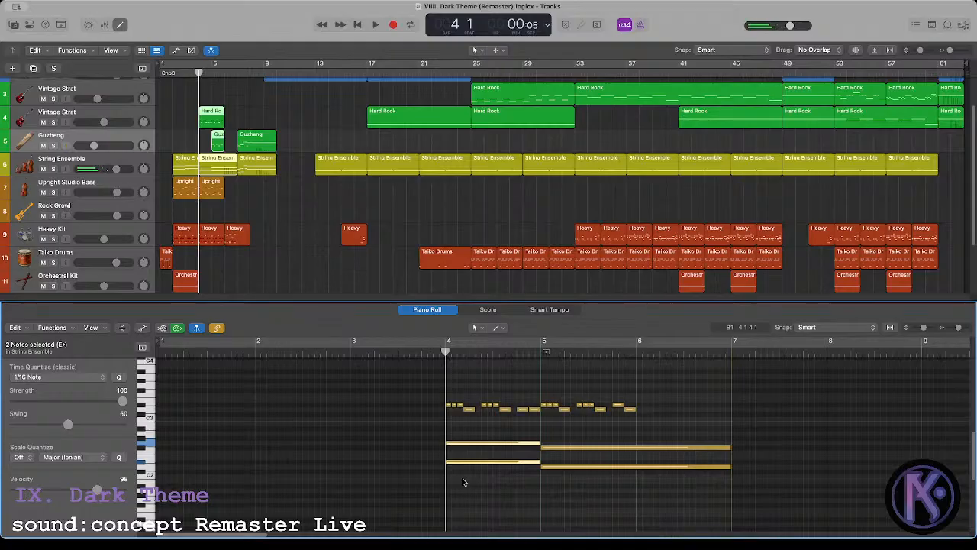
click(463, 482)
drag(449, 398, 461, 489)
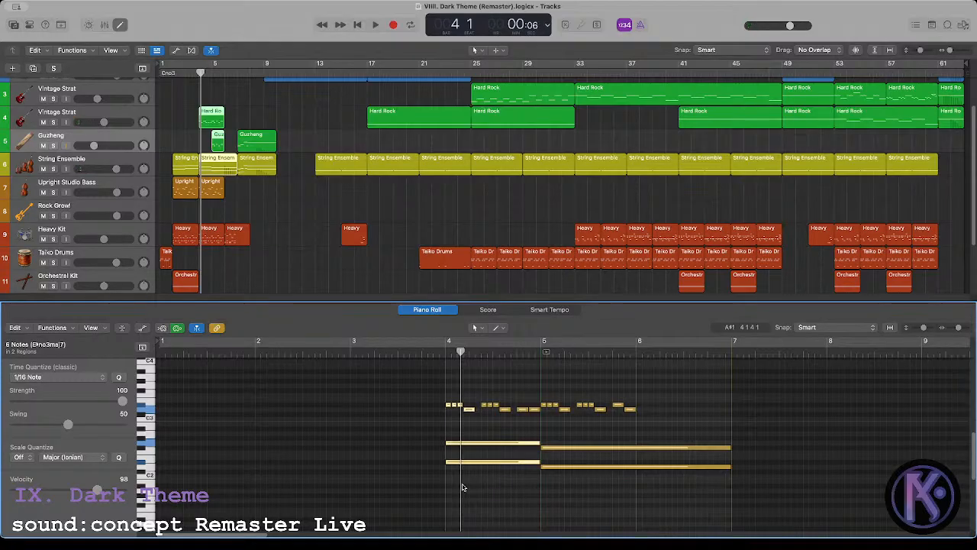
click(474, 492)
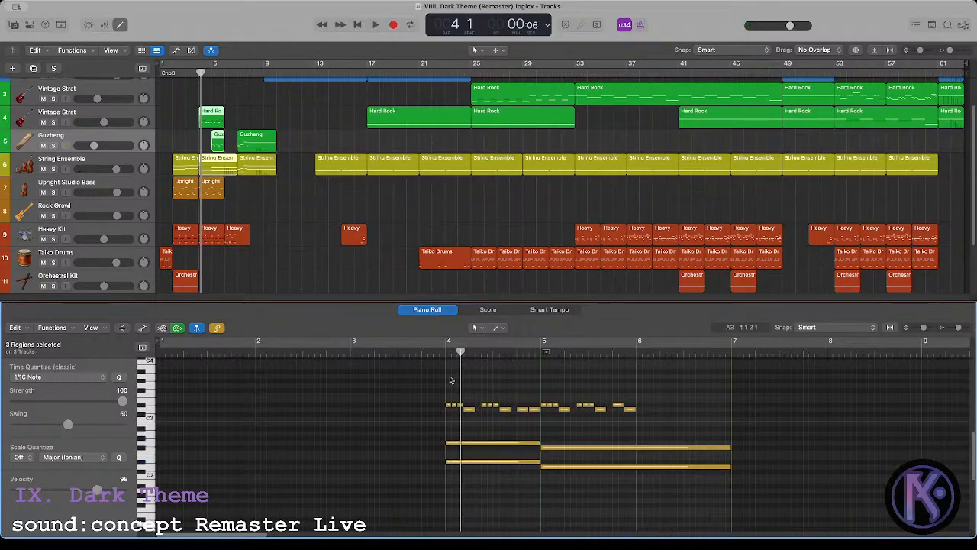
Step: Audition the mix through bar 4, check the chord at the start of bar 5 and return to bar 4
key(space)
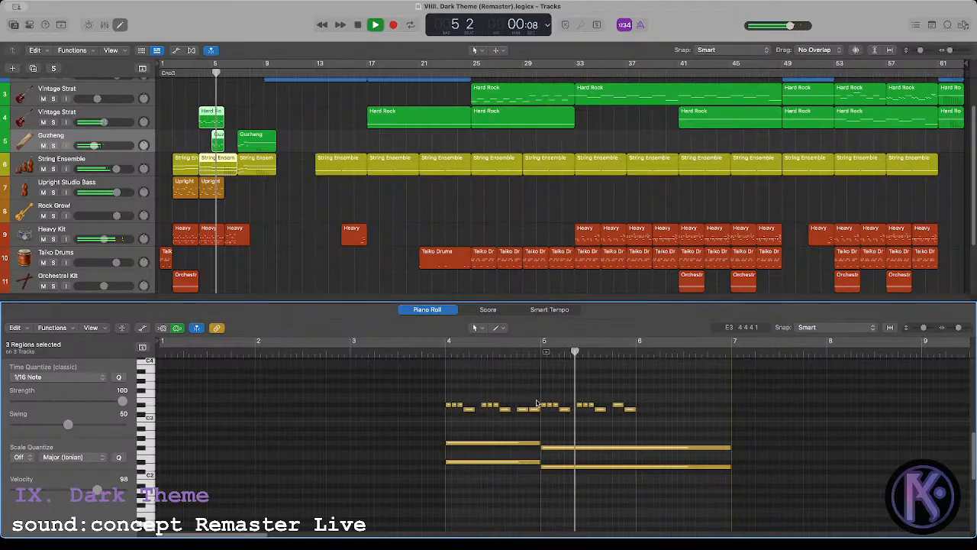
key(space)
drag(541, 398, 566, 482)
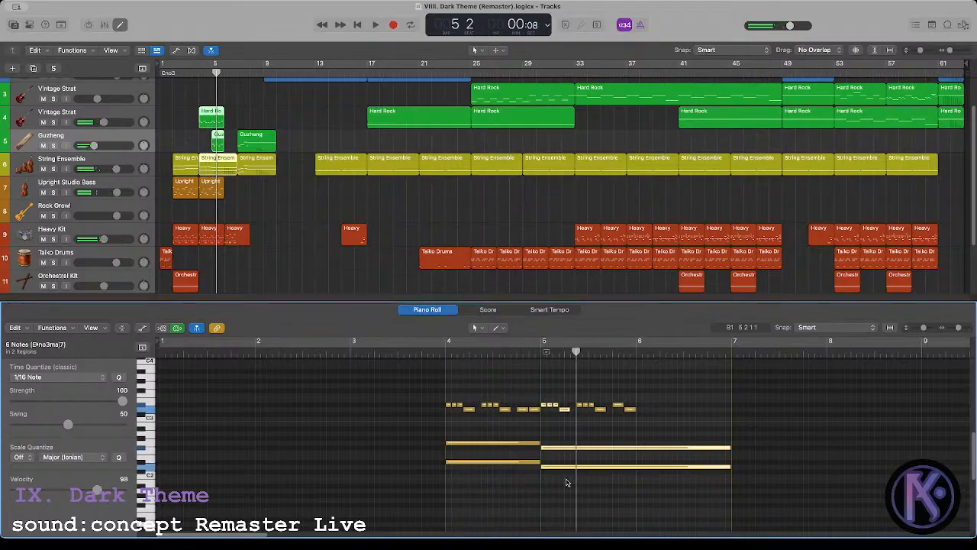
click(537, 396)
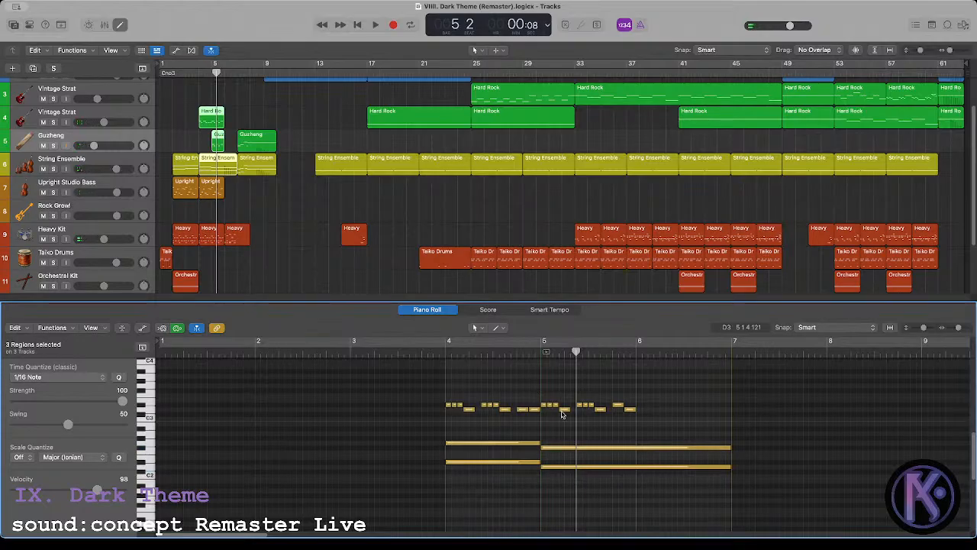
click(446, 354)
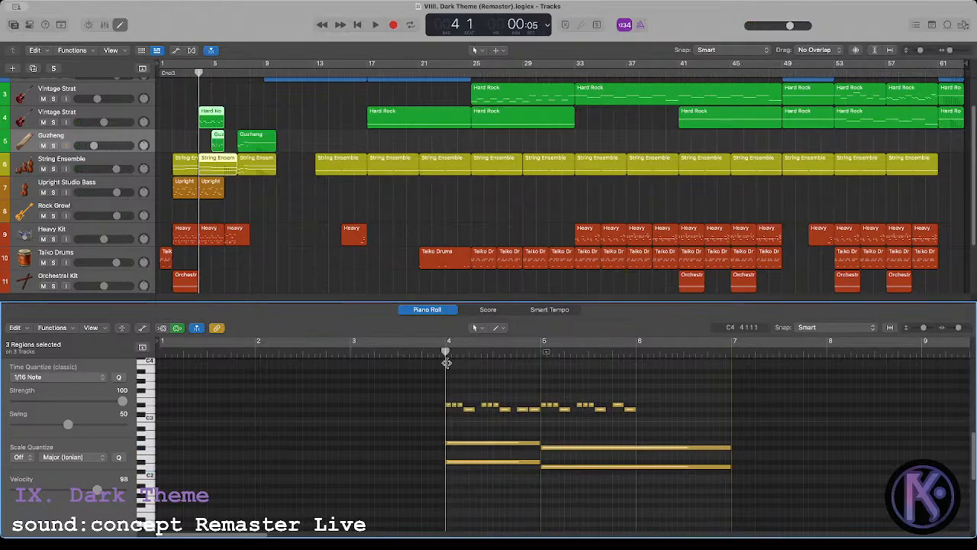
Step: Inspect both Upright Studio Bass regions and check the chord formed by the bass notes in bar 2
click(214, 189)
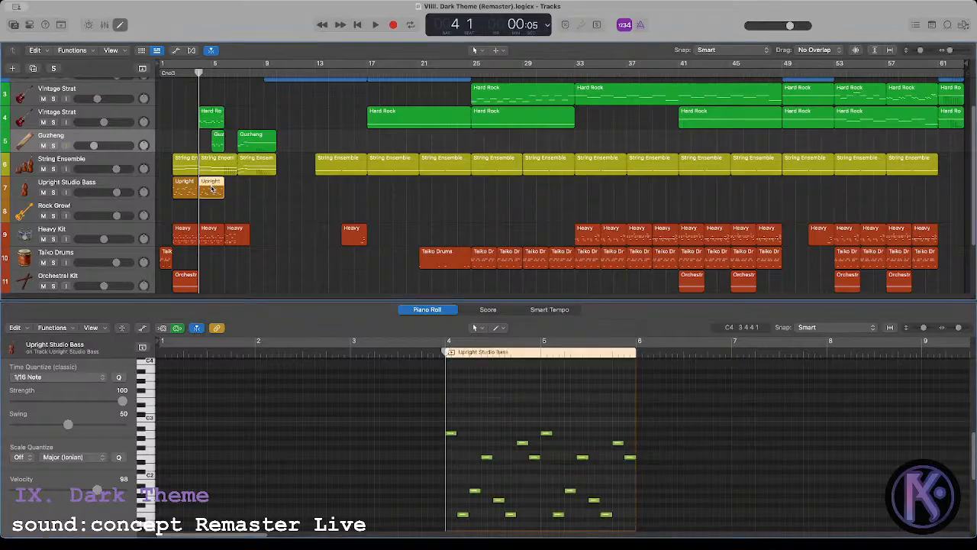
click(184, 191)
scroll(240, 387, down, 3)
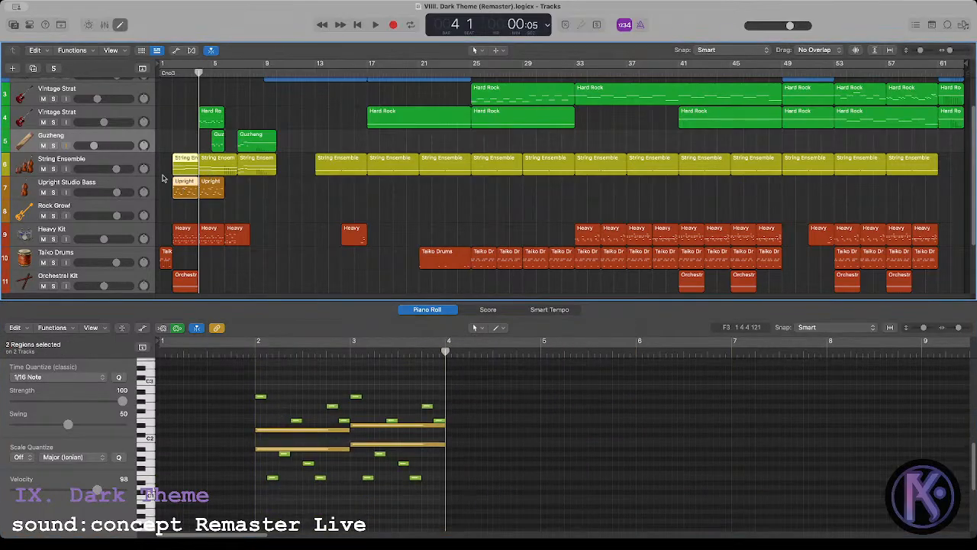
click(182, 192)
drag(260, 389, 340, 500)
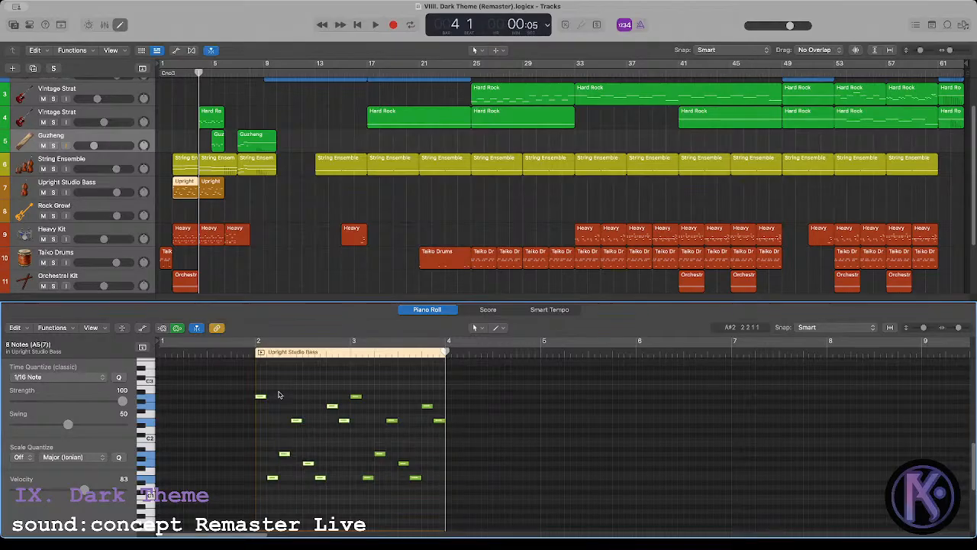
Step: Check the chords of the first String Ensemble region in bars 2 and 3
click(179, 167)
drag(296, 422, 299, 482)
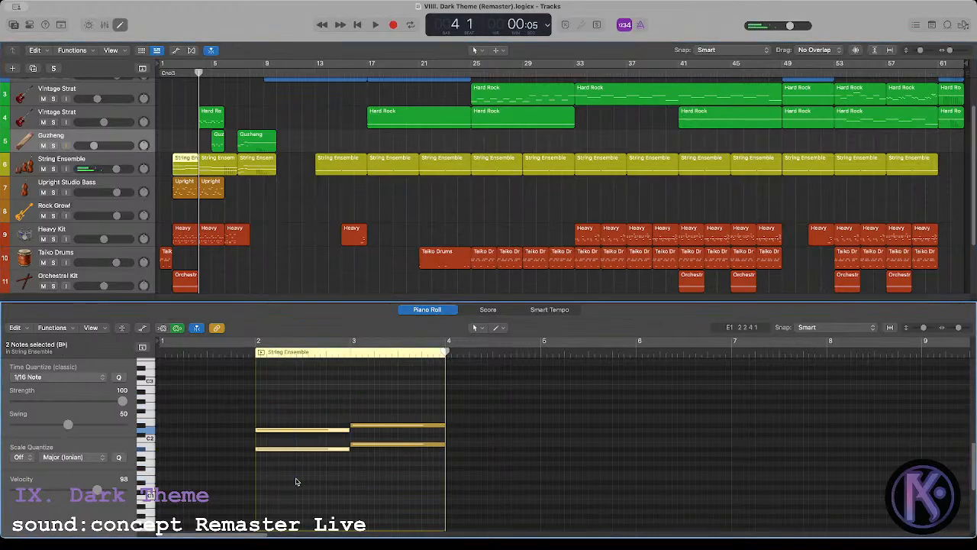
drag(388, 410, 393, 452)
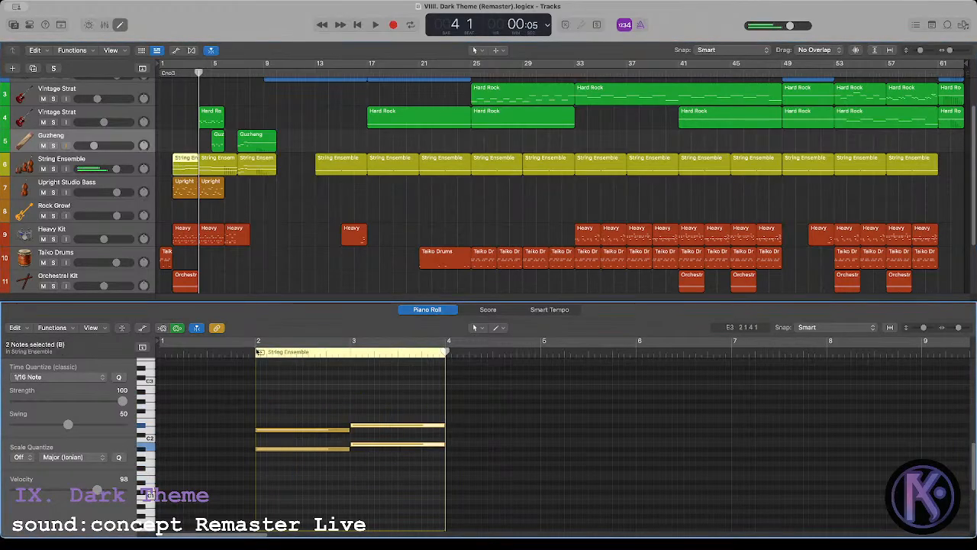
click(323, 397)
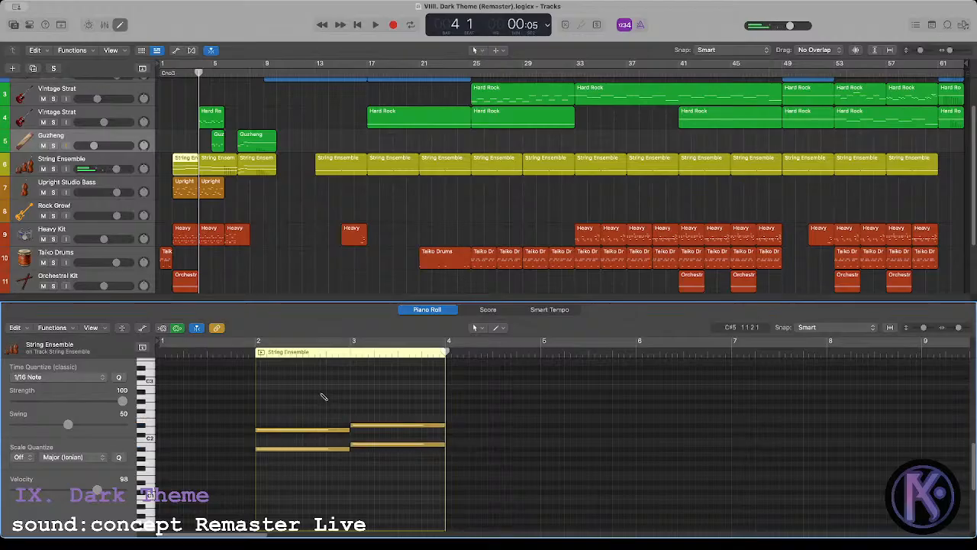
Step: Check the chord formed by the first four notes of the Hard Rock region at bar 4
click(171, 71)
click(177, 104)
click(198, 71)
click(214, 122)
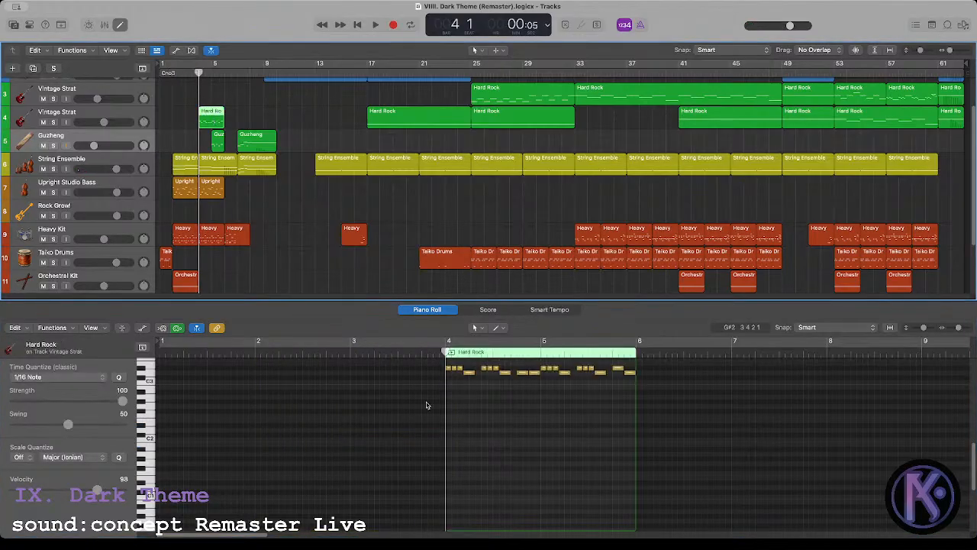
drag(429, 357, 482, 401)
scroll(173, 422, up, 1)
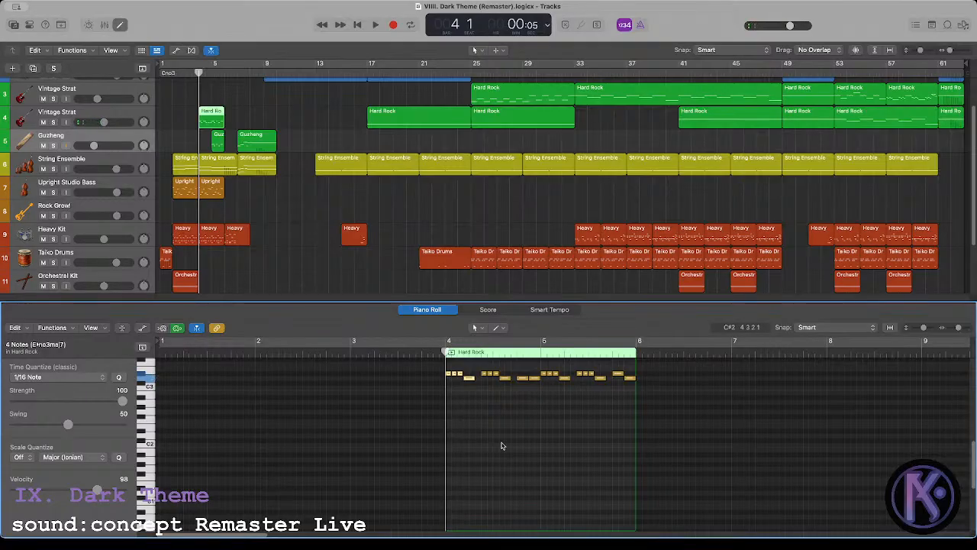
scroll(504, 441, up, 1)
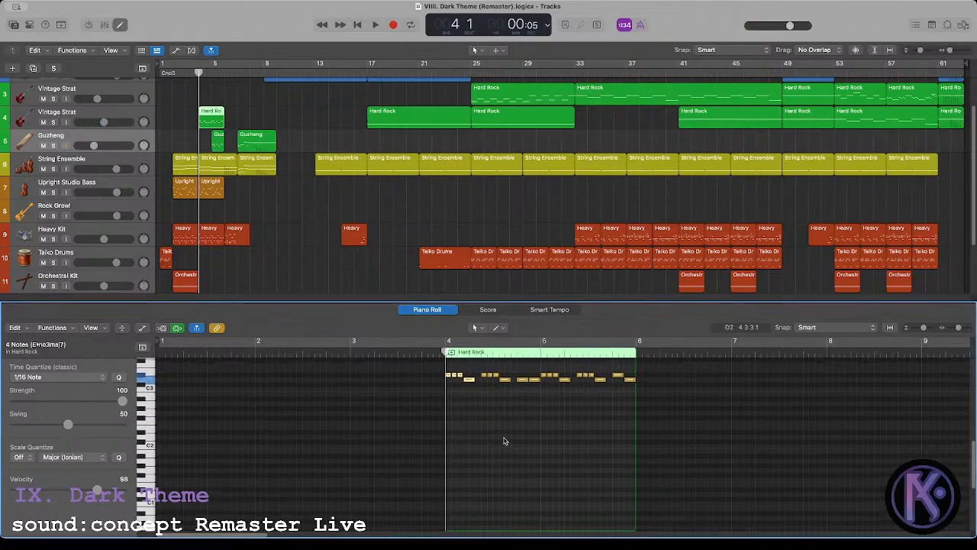
scroll(504, 440, up, 3)
click(504, 440)
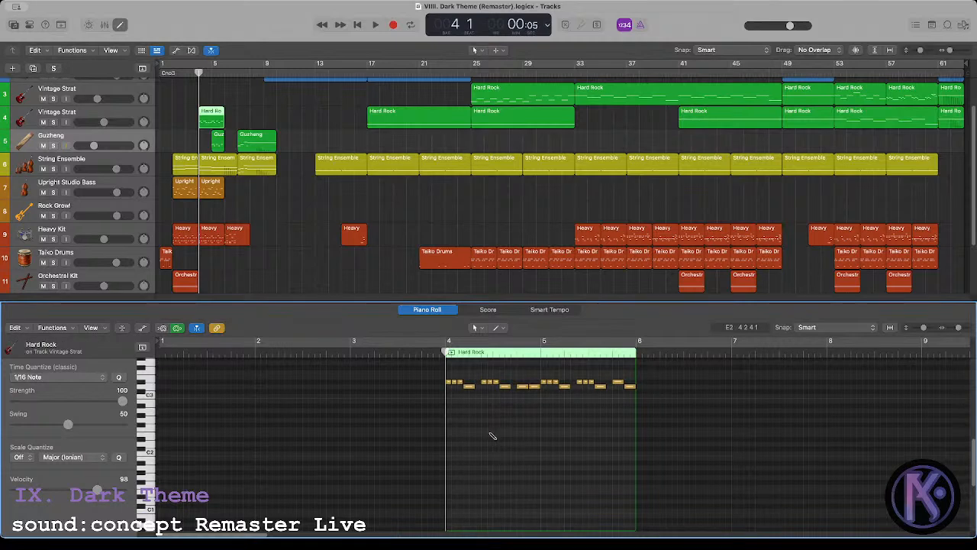
Step: Compare the opening notes of the bar 4 Hard Rock region with those of the second Upright Studio Bass region
shift+click(213, 192)
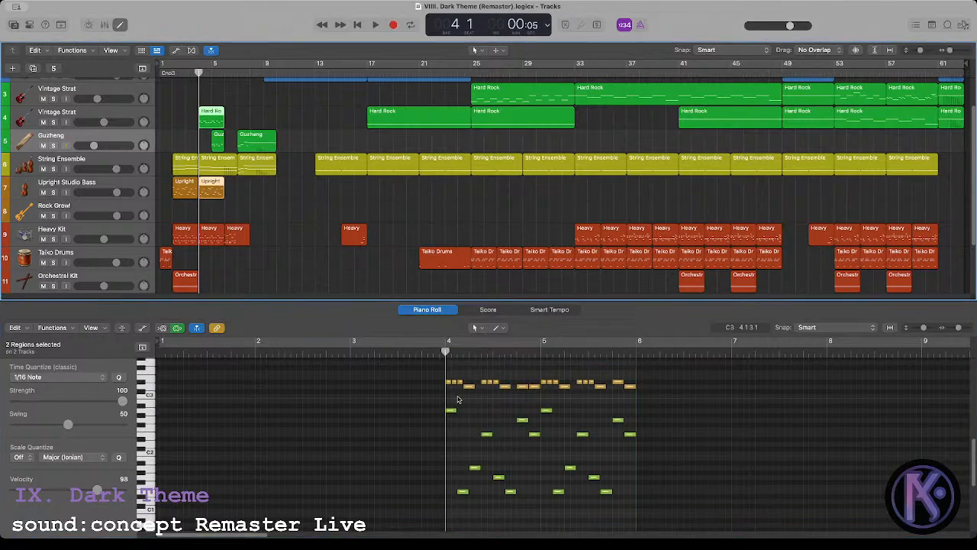
drag(448, 377, 450, 413)
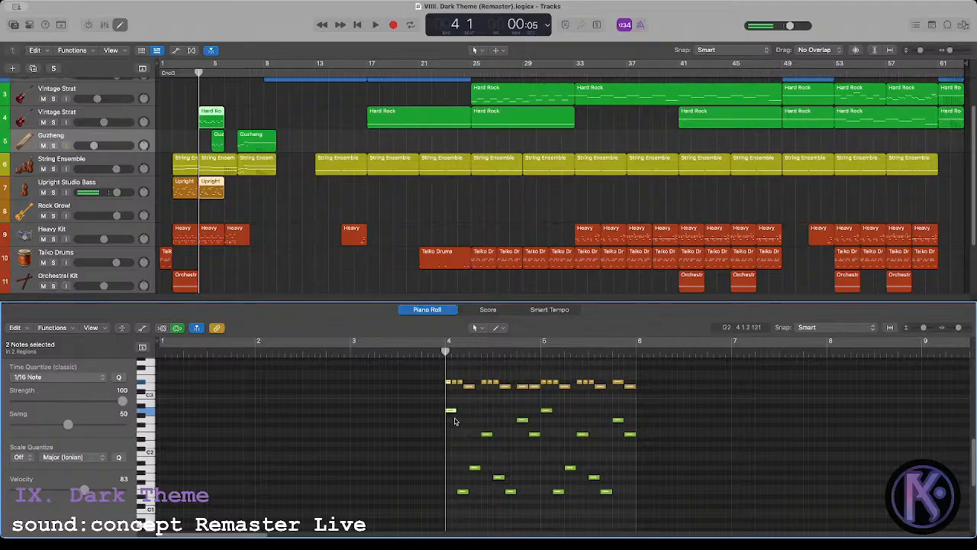
click(450, 411)
click(468, 434)
click(244, 96)
Step: Audition the mix from bar 7 and view the notes of the short Dark Lo-Fi Piano region there
scroll(244, 96, up, 2)
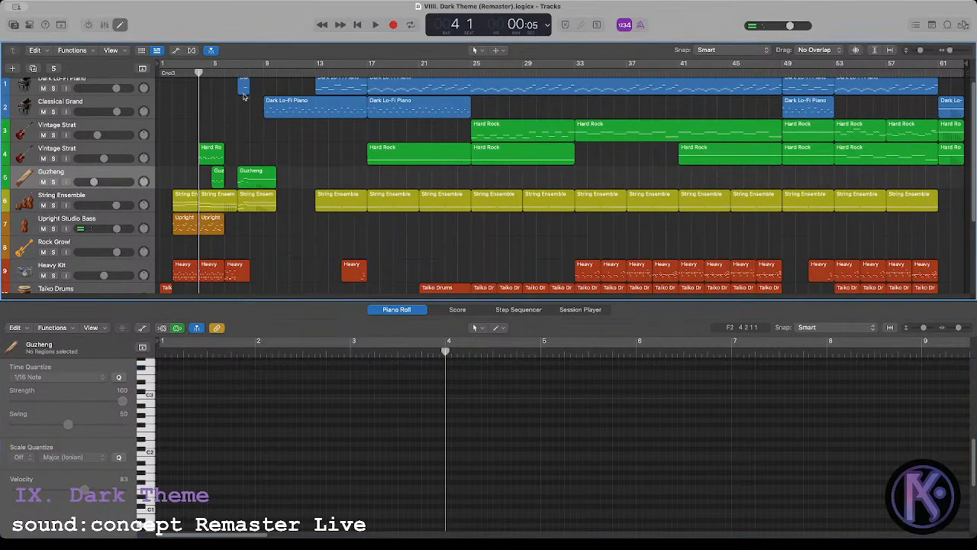
click(239, 72)
scroll(248, 148, up, 1)
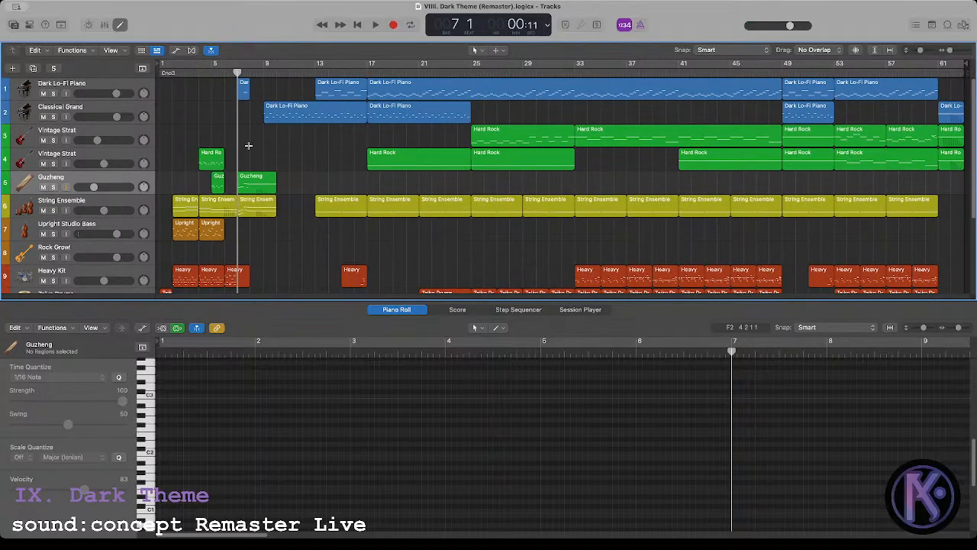
key(space)
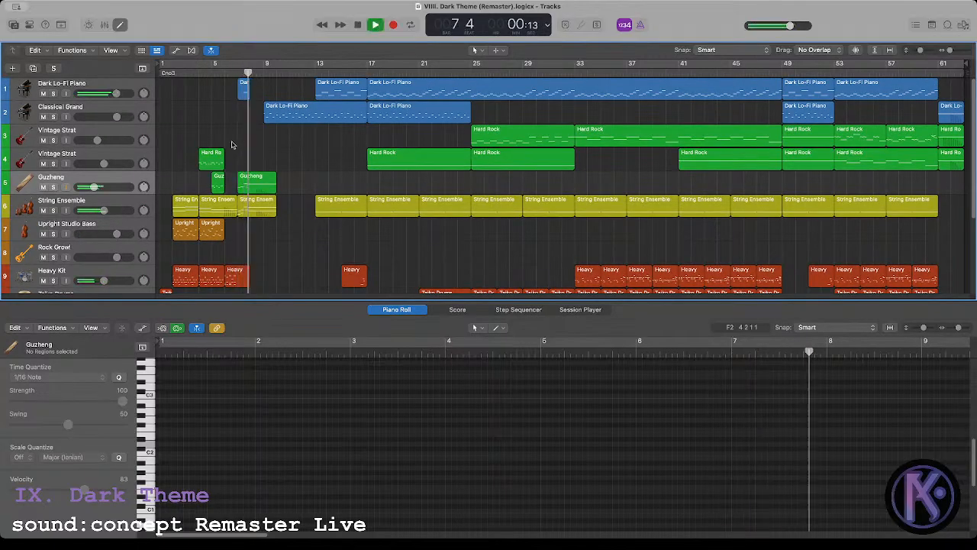
click(243, 93)
key(space)
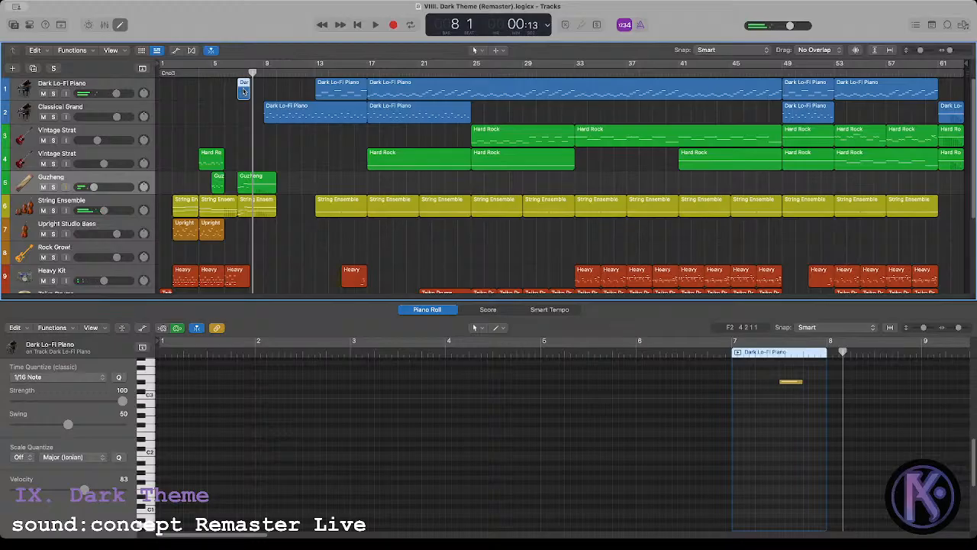
Step: Mute the short Dark Lo-Fi Piano region at bar 7 and place the playhead at bar 9
key(Delete)
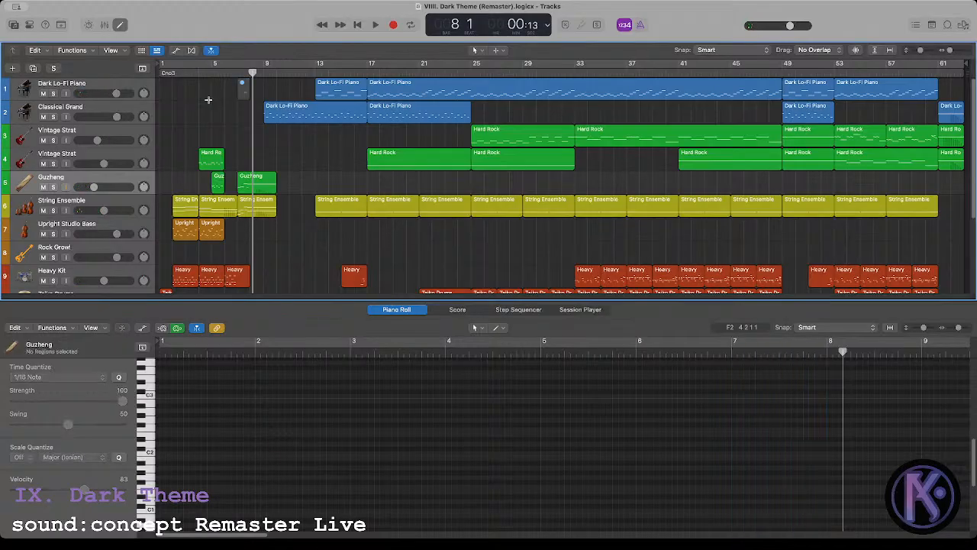
click(264, 71)
scroll(291, 175, down, 5)
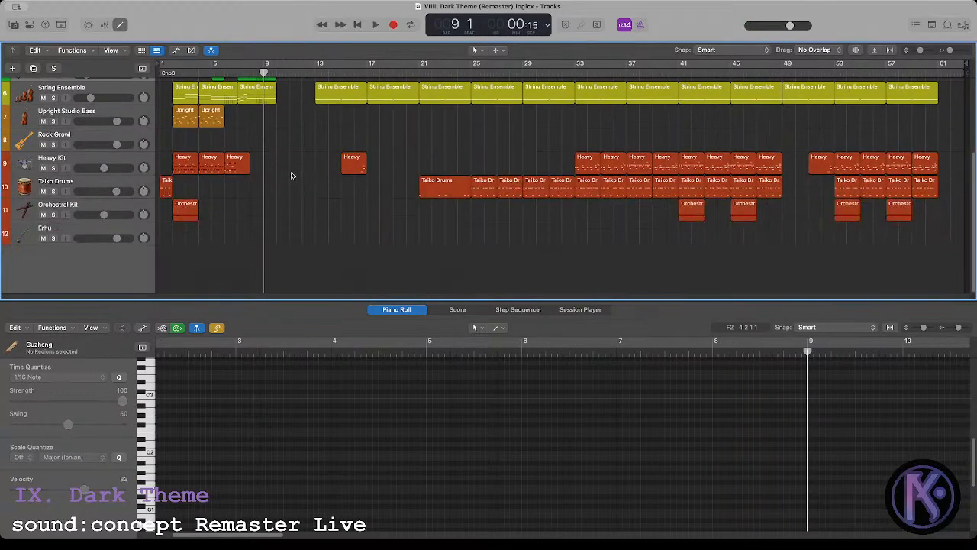
scroll(216, 111, up, 5)
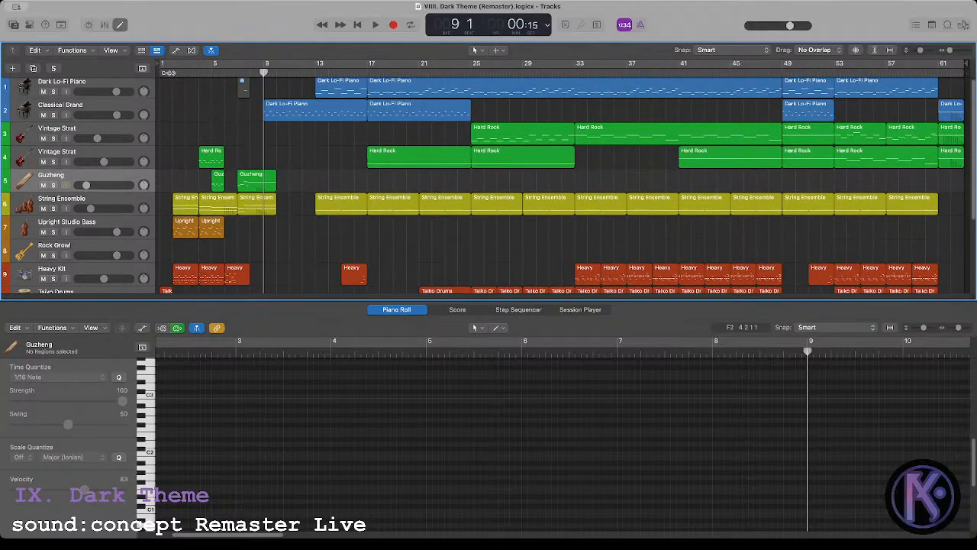
Step: Try a slightly higher volume on the Heavy Kit track while playing the intro from bar 2
click(170, 72)
key(space)
scroll(187, 133, down, 5)
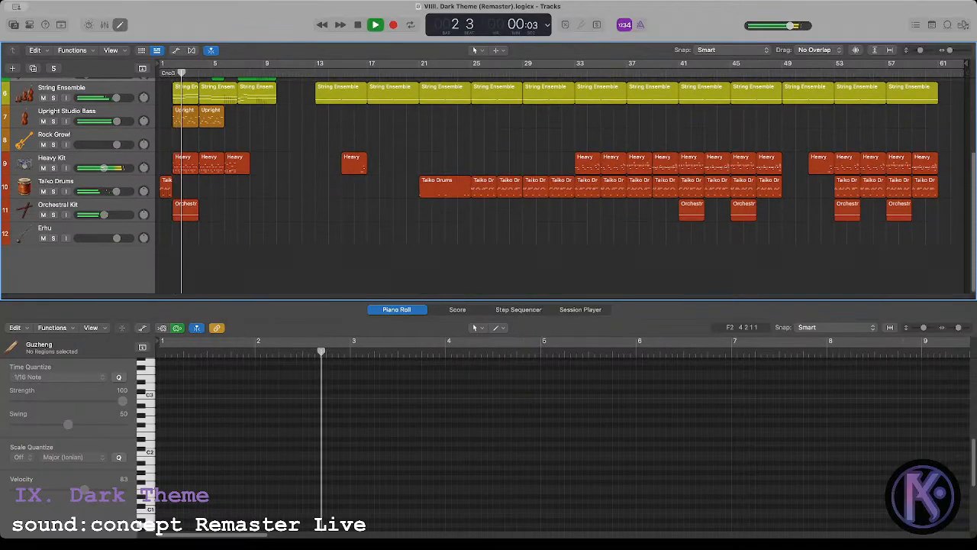
drag(103, 168, 113, 167)
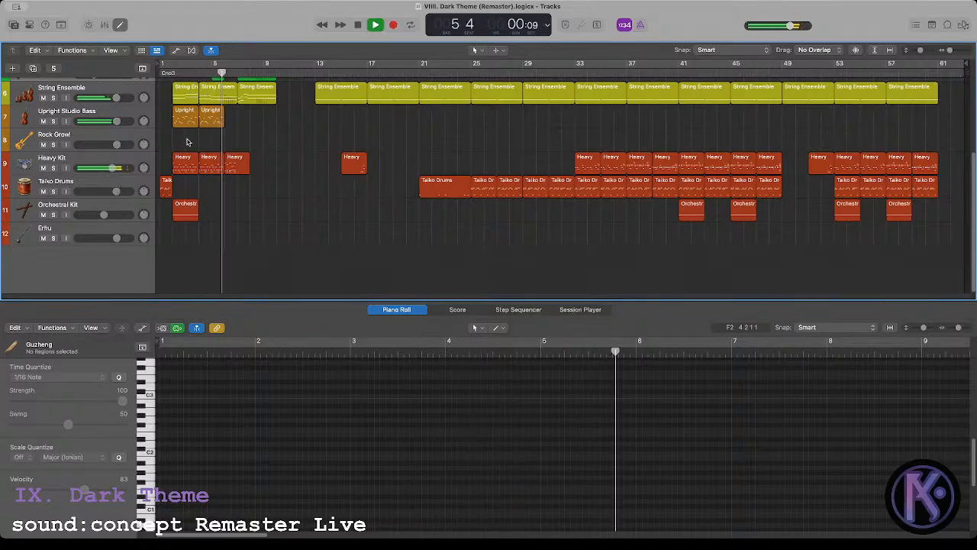
key(space)
Step: Audition the intro again from bar 2 while looking over all its tracks
click(169, 72)
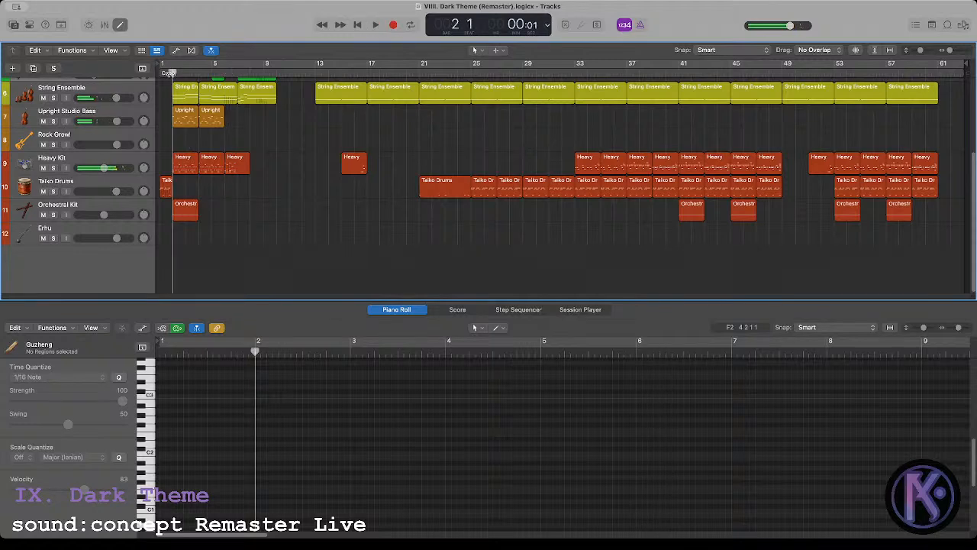
key(space)
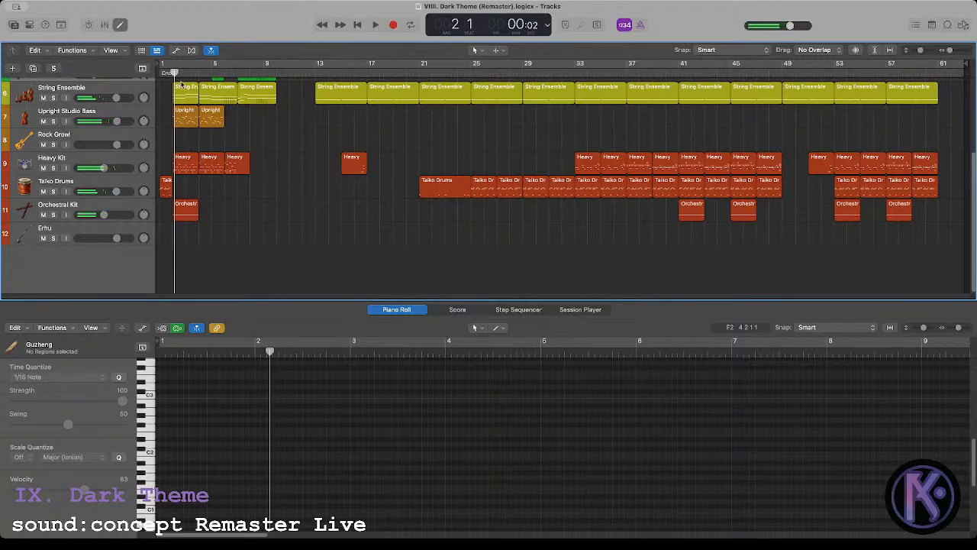
key(space)
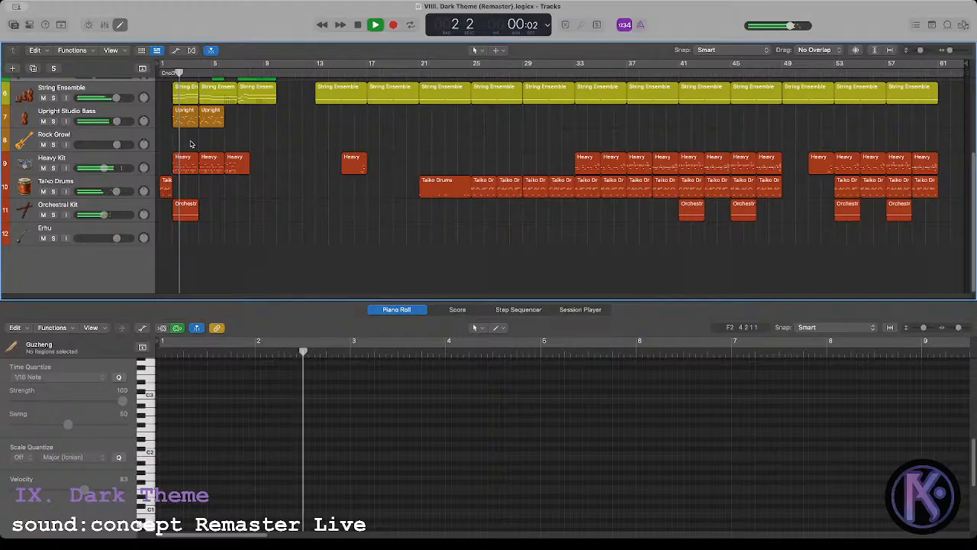
scroll(191, 143, up, 2)
scroll(190, 144, up, 3)
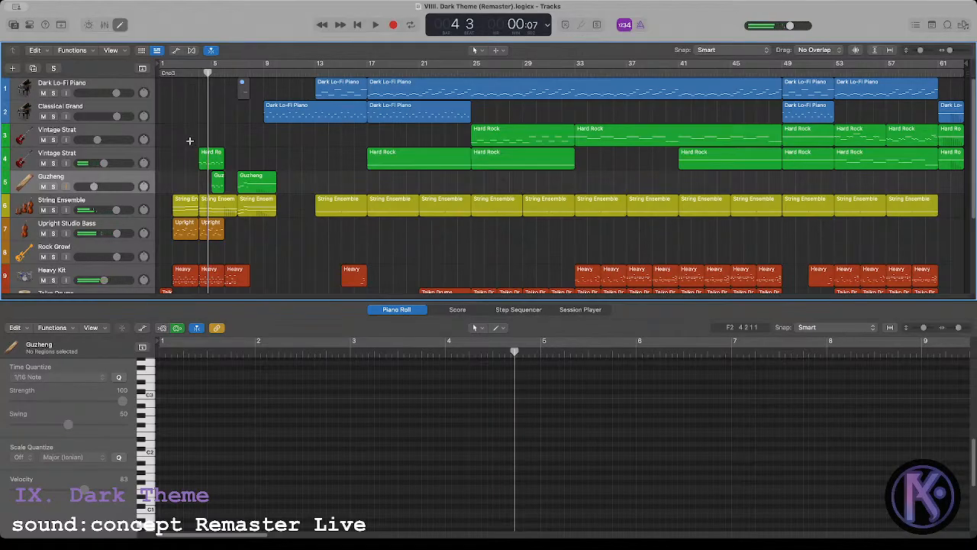
scroll(193, 145, down, 3)
scroll(192, 145, up, 3)
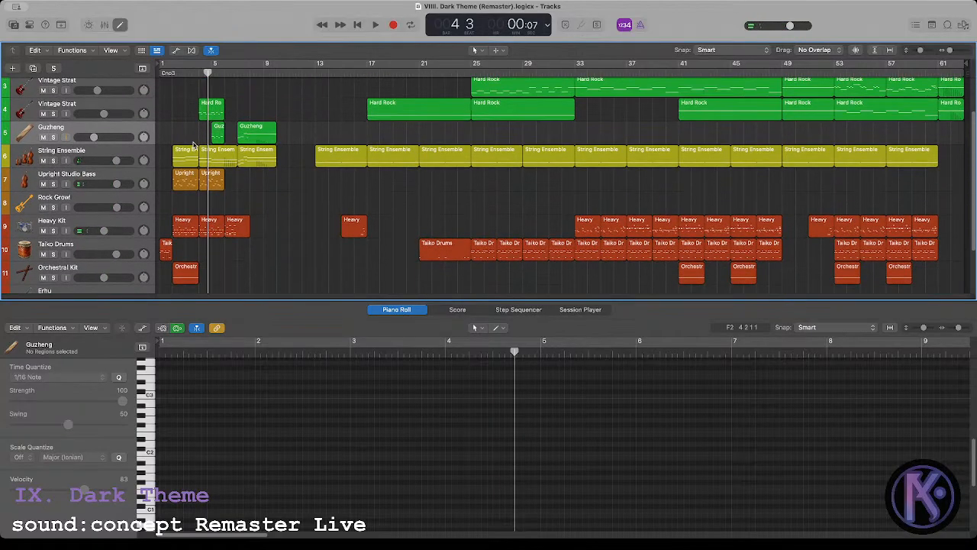
Step: Play from bar 9 and view the notes of the first Classical Grand region
click(264, 70)
scroll(289, 151, down, 2)
scroll(289, 150, up, 2)
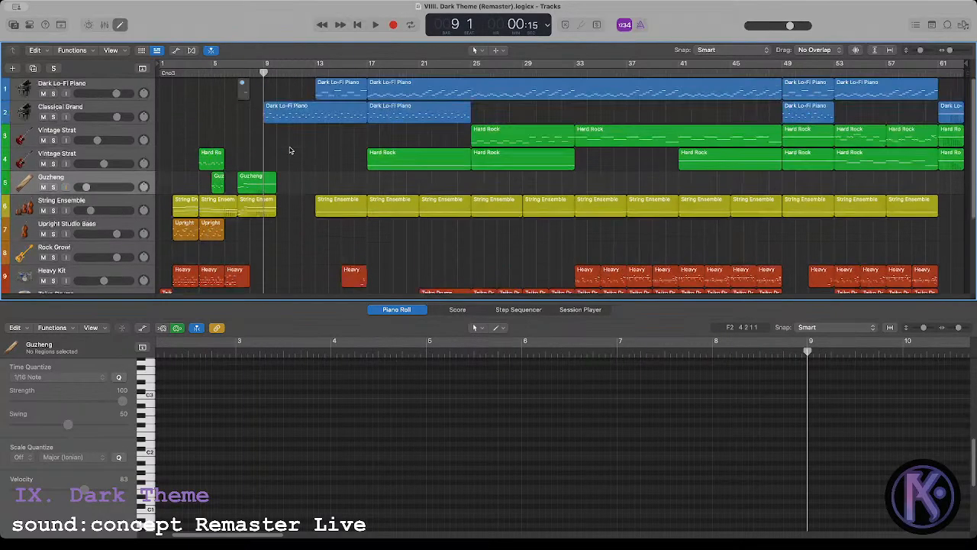
key(space)
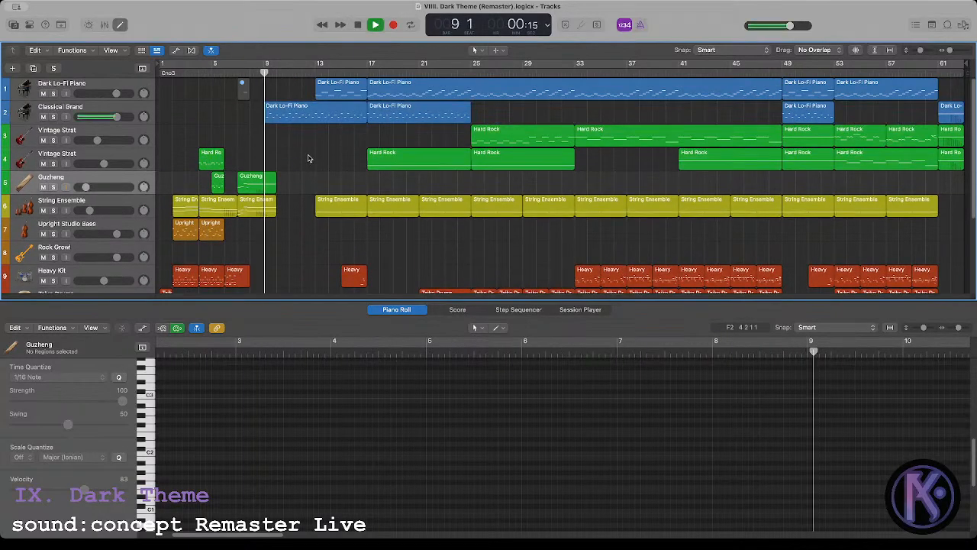
click(296, 114)
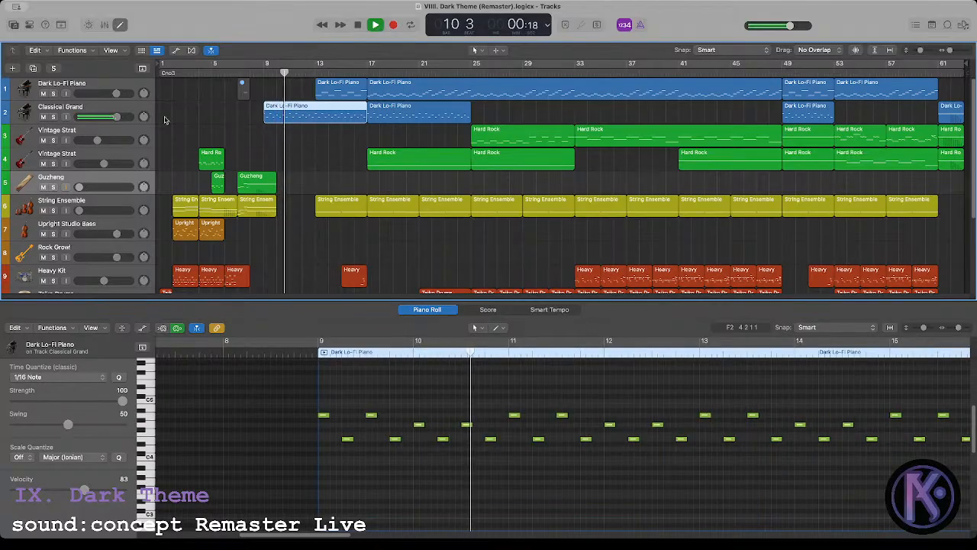
Step: Lengthen every note in all four Classical Grand regions to about a quarter note and replay from bar 9
click(113, 110)
key(space)
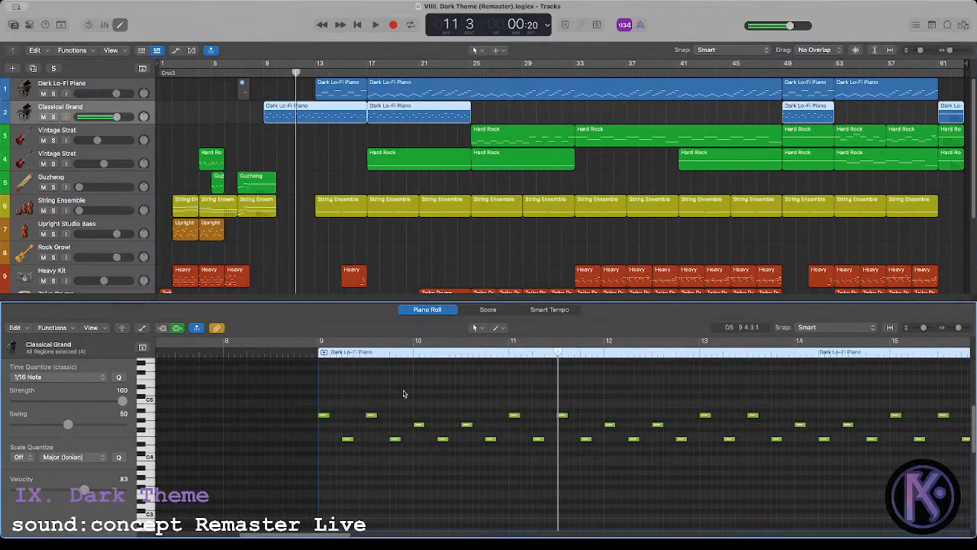
key(super+a)
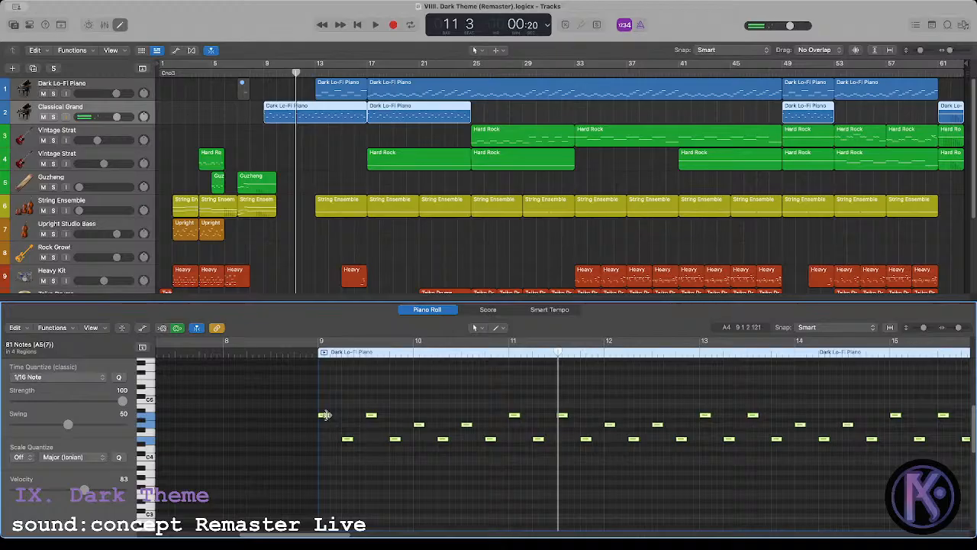
drag(326, 415, 336, 414)
click(317, 352)
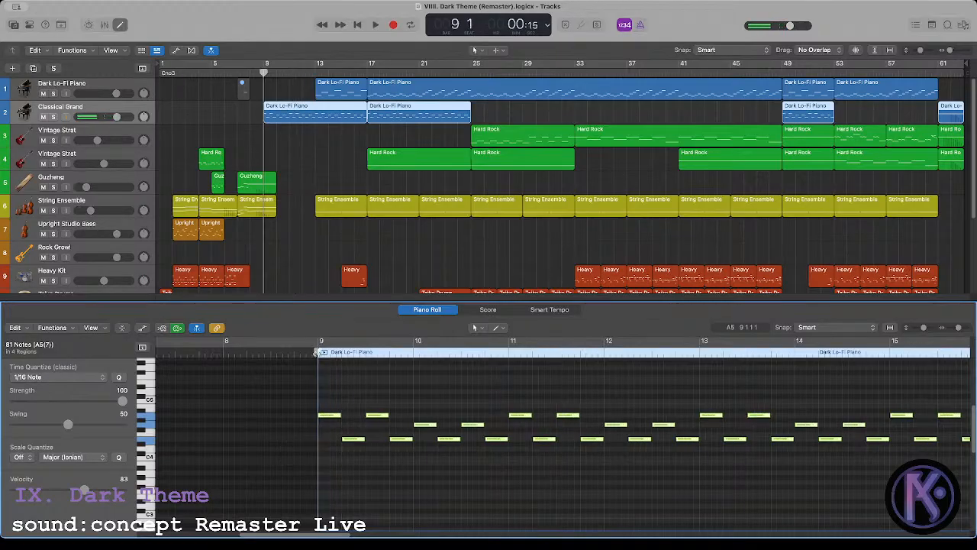
key(space)
click(369, 388)
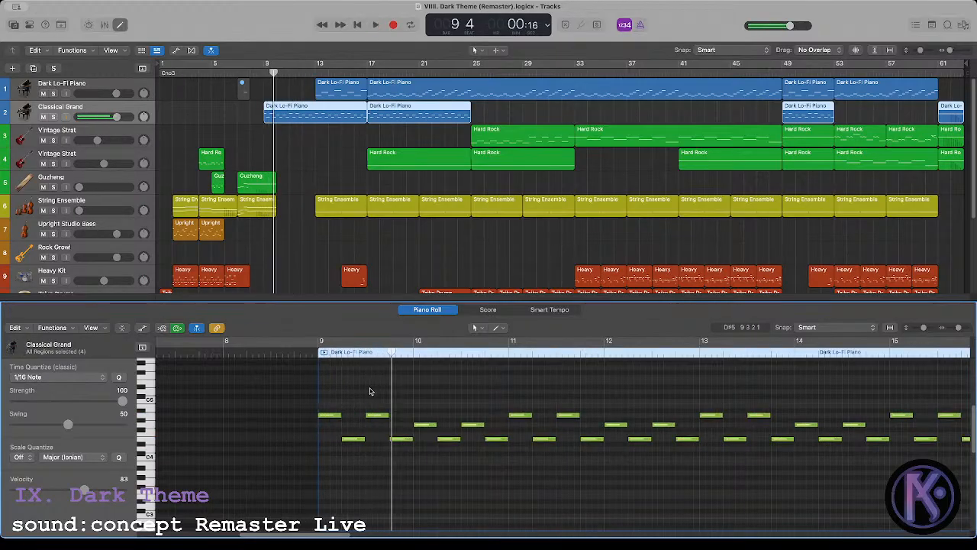
Step: Extend all the Classical Grand notes to about a half note each and audition them from bar 9
key(super+a)
drag(340, 415, 365, 414)
click(319, 353)
key(space)
click(373, 394)
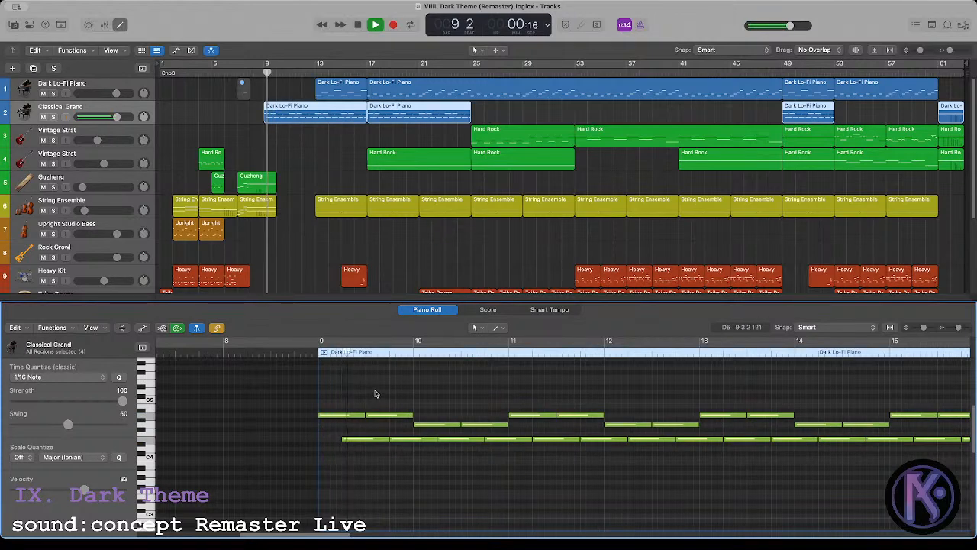
key(space)
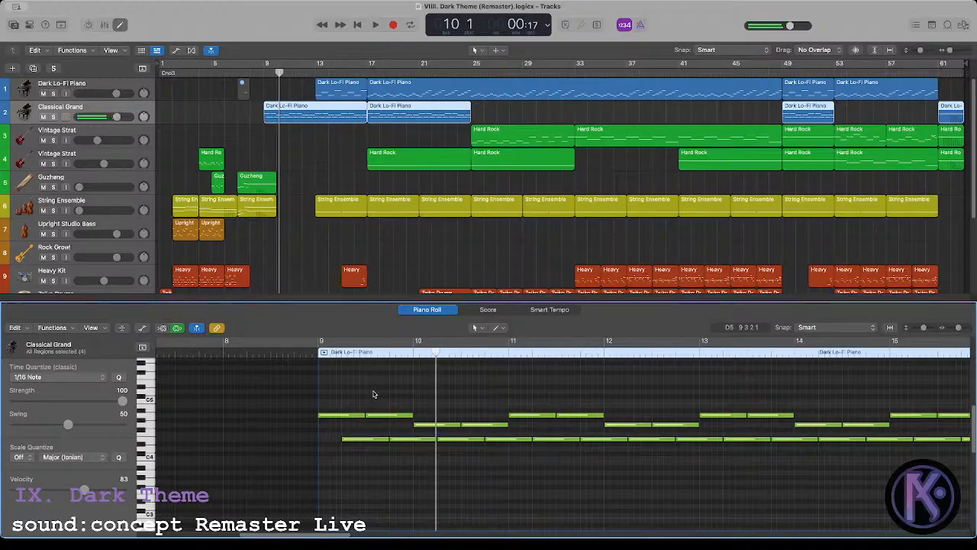
Step: Stretch all the Classical Grand notes to about one full bar so they overlap, and listen from bar 9
key(super+a)
drag(411, 414, 461, 415)
click(319, 355)
key(space)
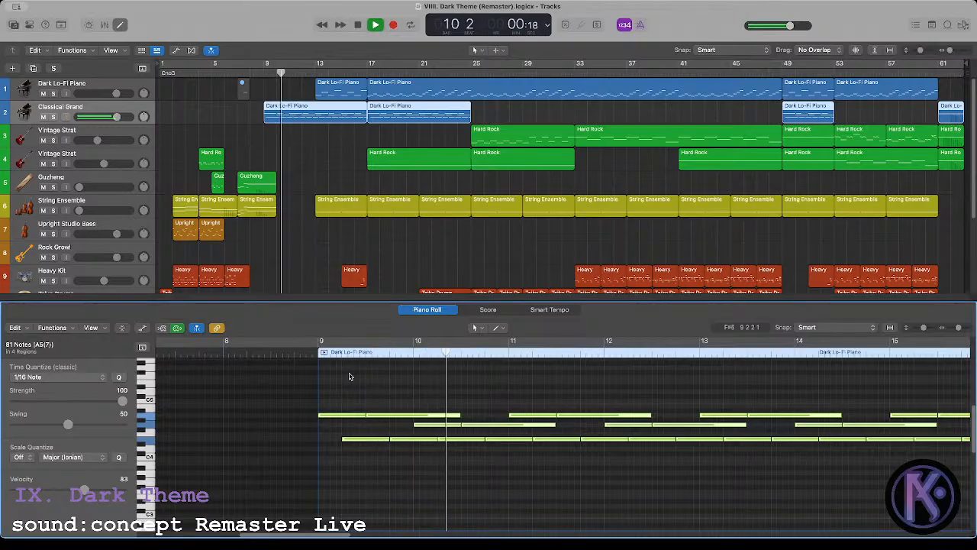
click(349, 375)
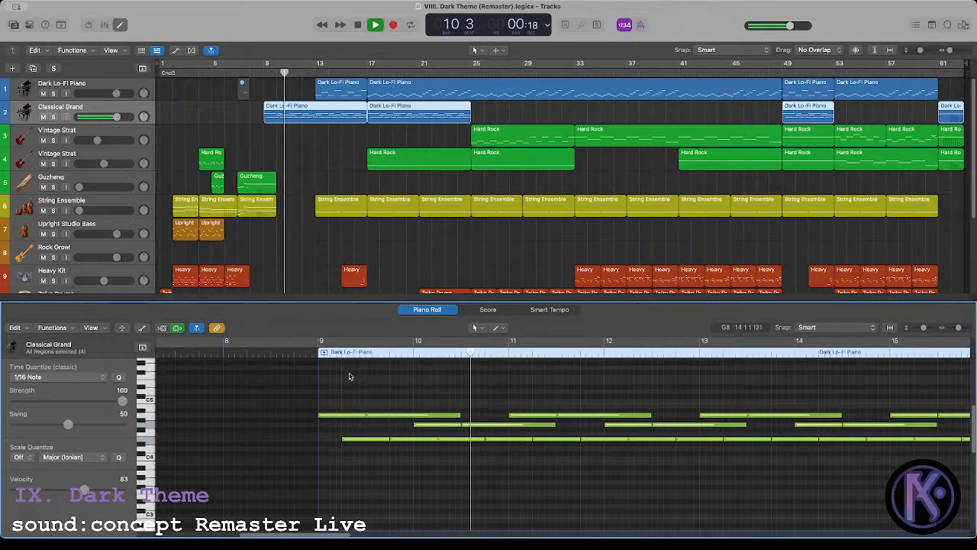
click(357, 152)
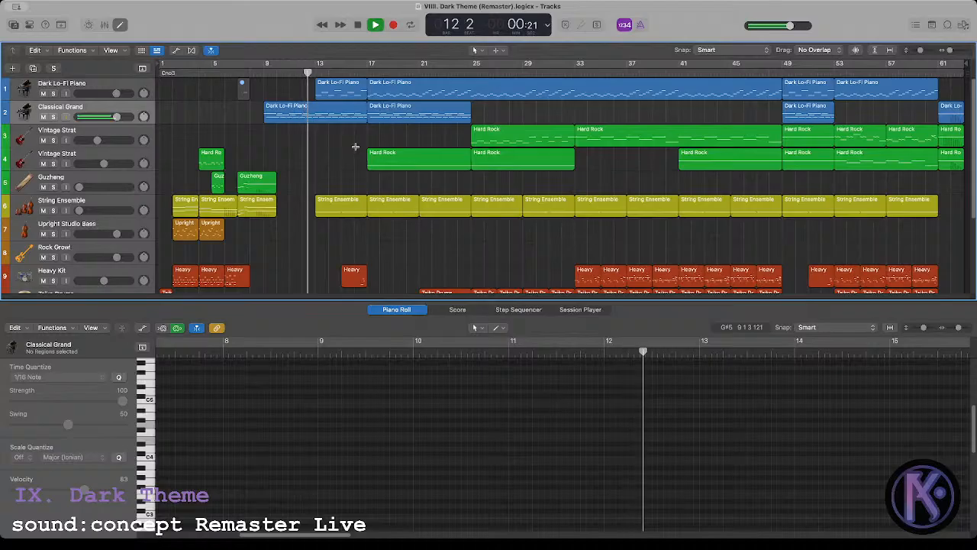
key(space)
Step: Audition the mix from bar 49 and view the notes of the Classical Grand track's region there
click(781, 71)
click(796, 108)
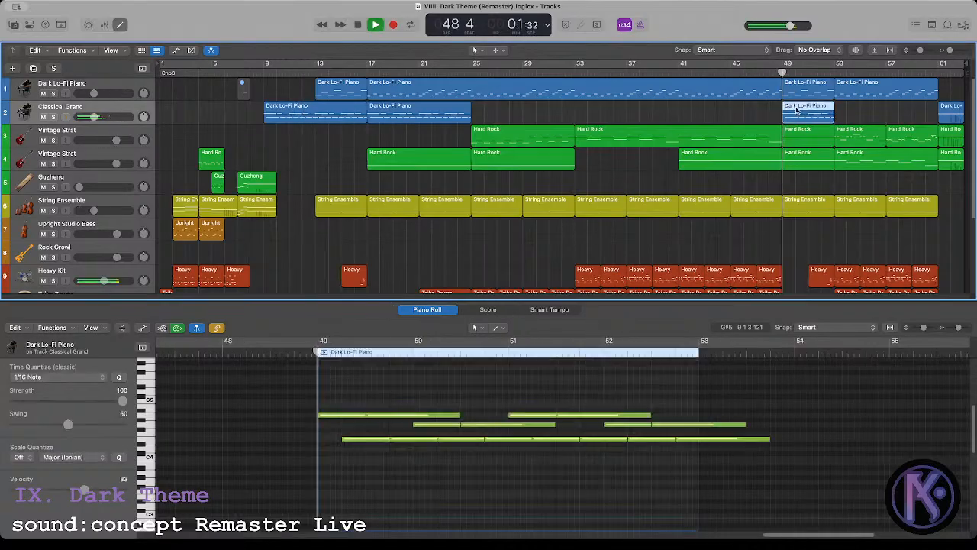
click(473, 390)
key(space)
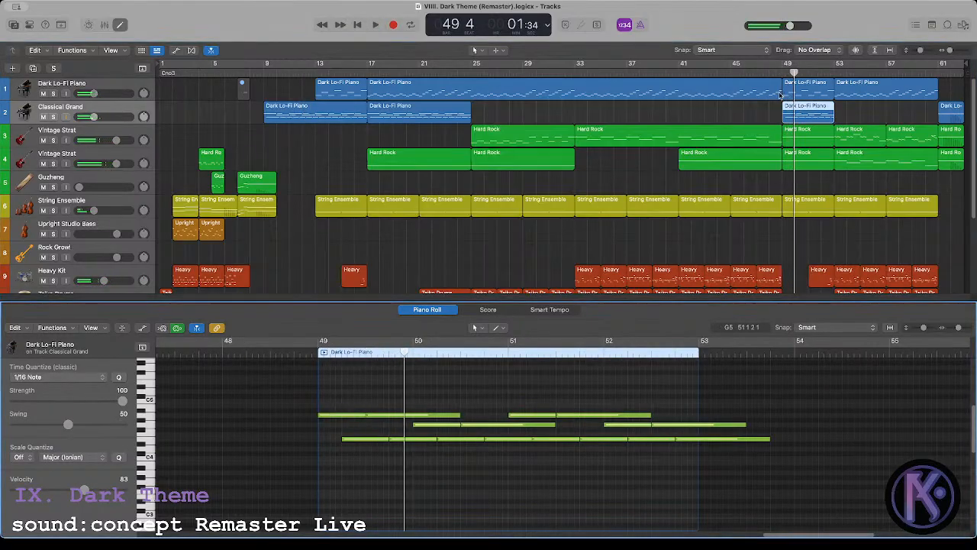
Step: Play from bar 9 into bar 14 and view the notes of the Dark Lo-Fi Piano region at bar 13
click(263, 74)
key(space)
click(308, 155)
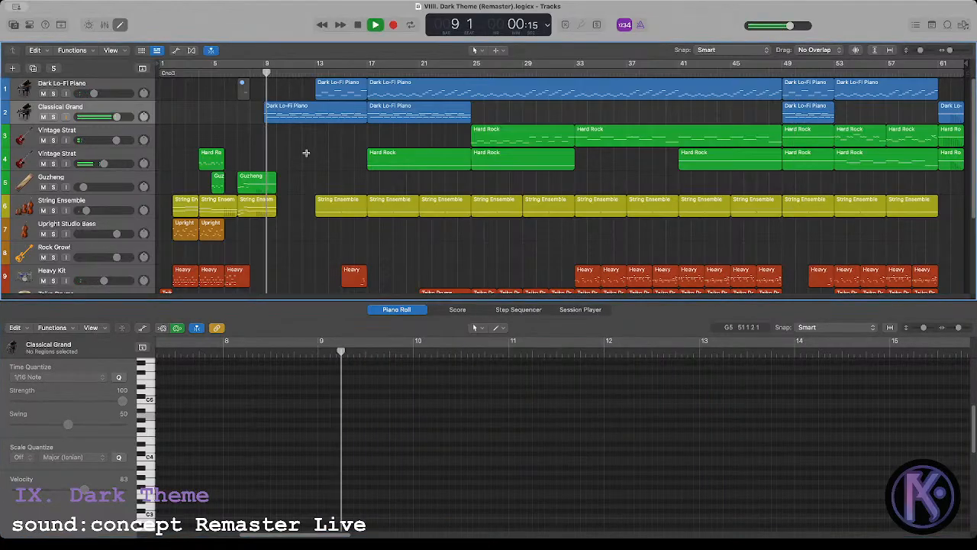
scroll(308, 155, down, 3)
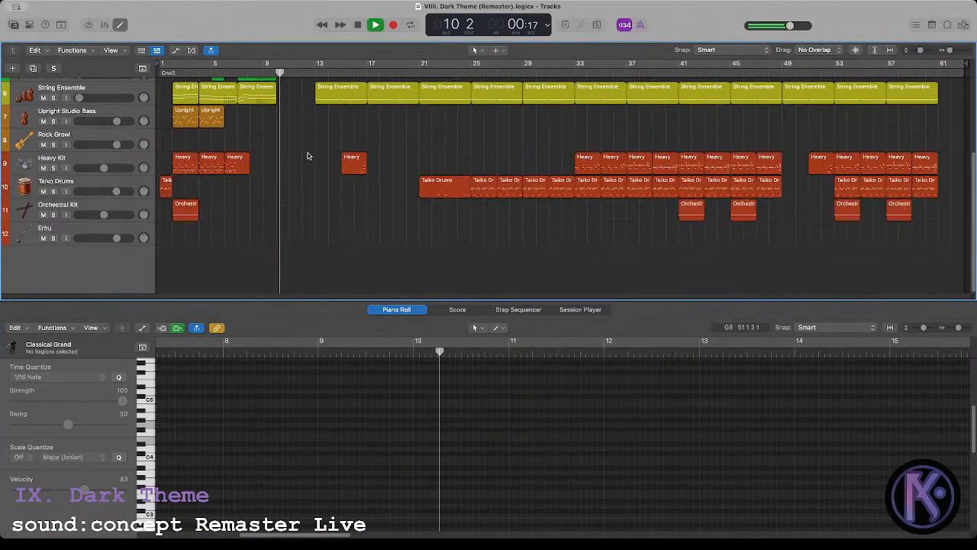
scroll(308, 155, up, 3)
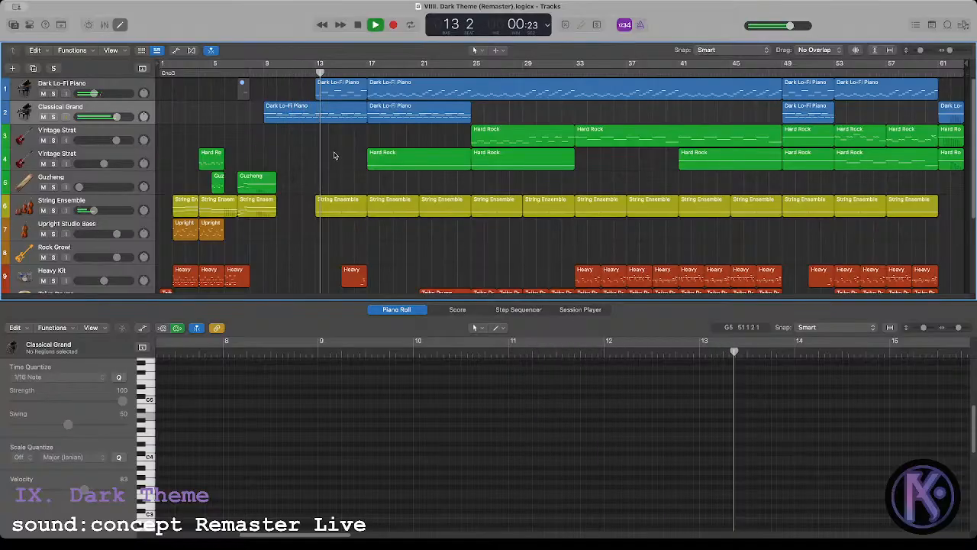
click(338, 94)
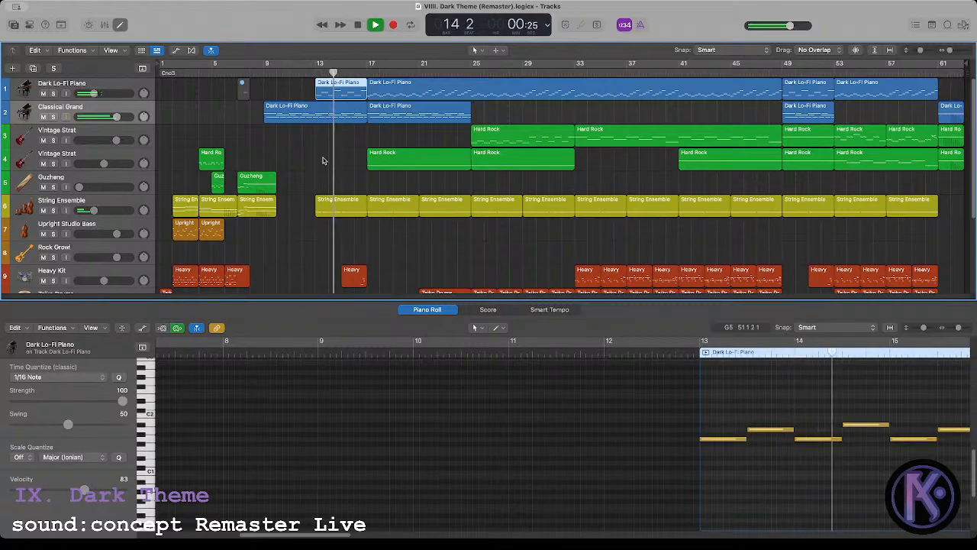
key(space)
Step: Create an empty region on the Rock Growl track at bar 13 and extend it to bar 17
scroll(331, 177, down, 2)
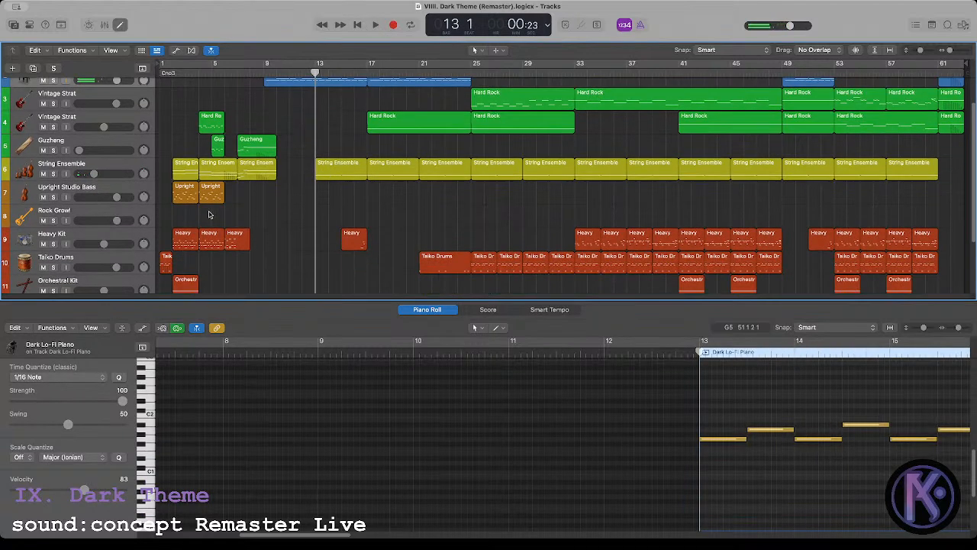
double_click(324, 226)
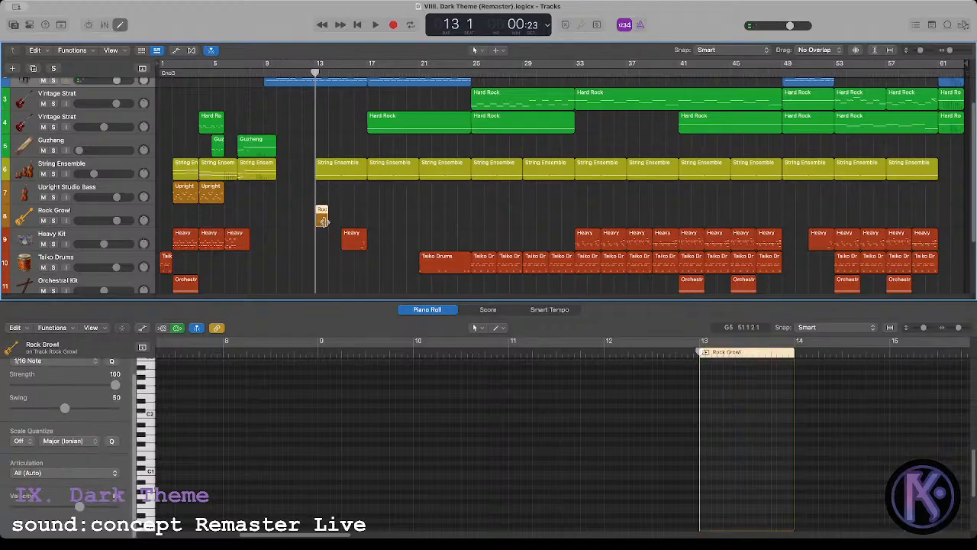
drag(327, 223, 363, 222)
Step: Copy the eight notes of the Dark Lo-Fi Piano region at bar 13 into the new Rock Growl region
scroll(363, 222, up, 2)
click(346, 88)
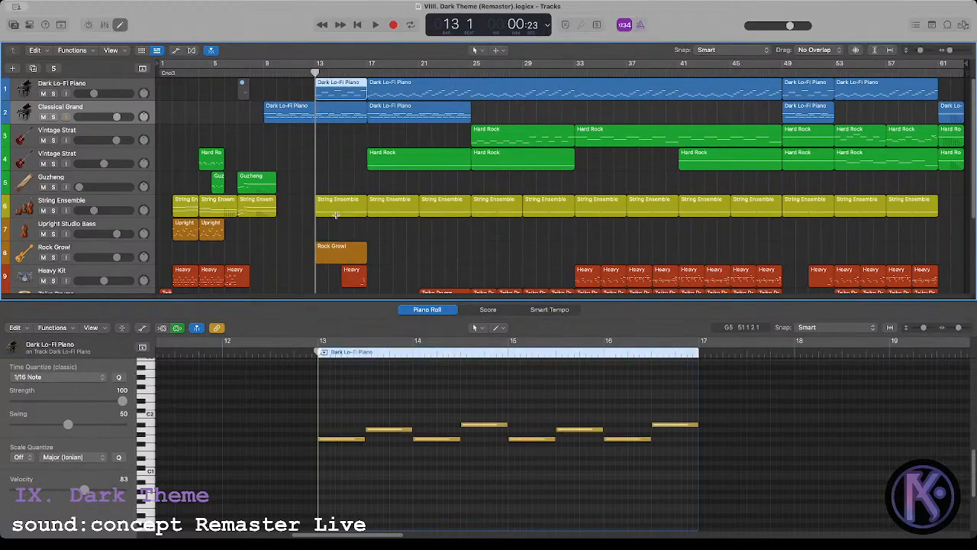
drag(352, 413, 726, 467)
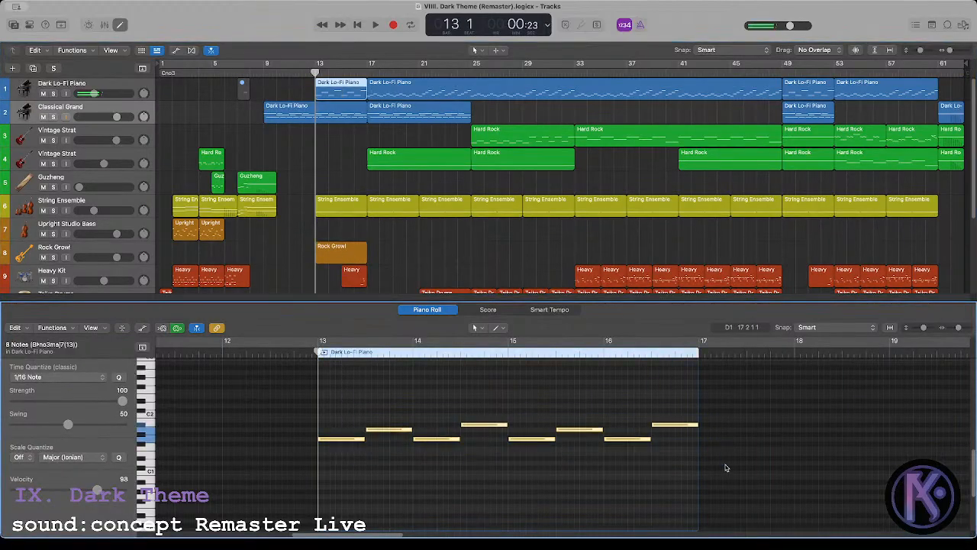
click(350, 439)
click(336, 256)
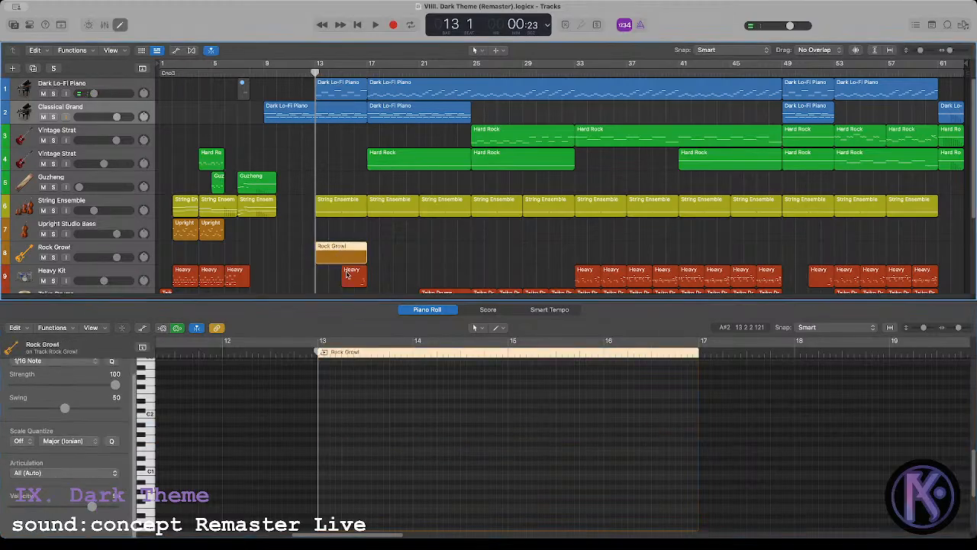
key(super+a)
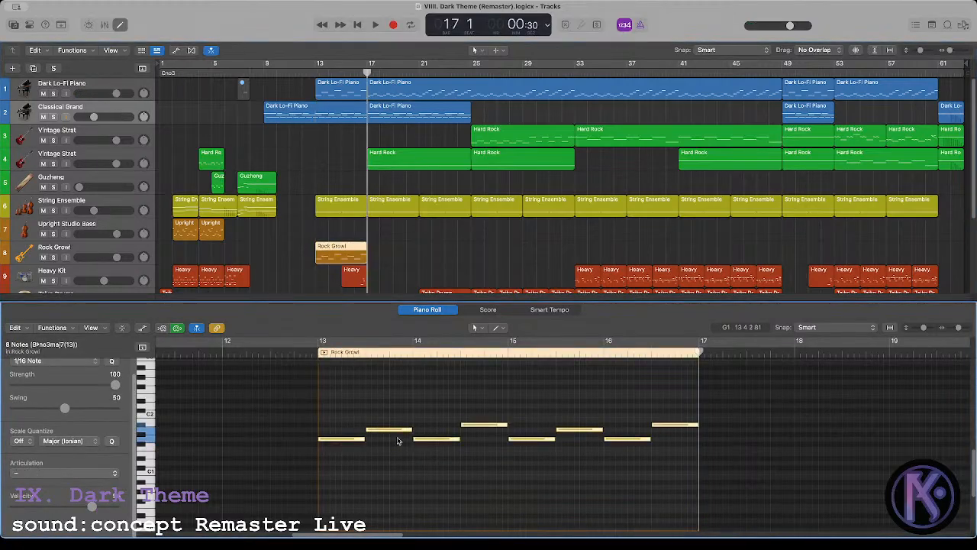
Step: Transpose all notes in the bar 13 Rock Growl region down one octave
click(320, 355)
click(363, 406)
key(super+a)
key(alt+shift+Down)
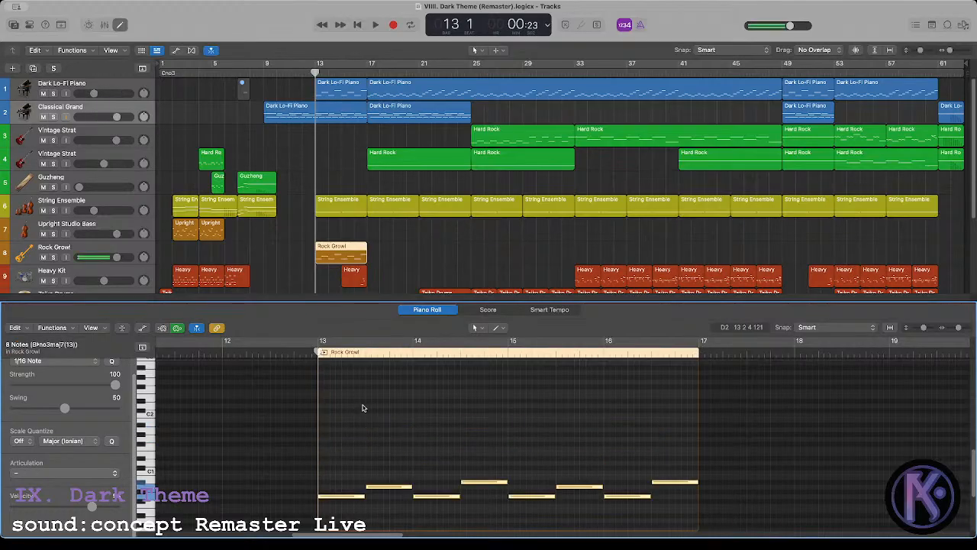
Step: Transpose all notes in the bar 13 Rock Growl region up one octave
click(293, 237)
click(336, 255)
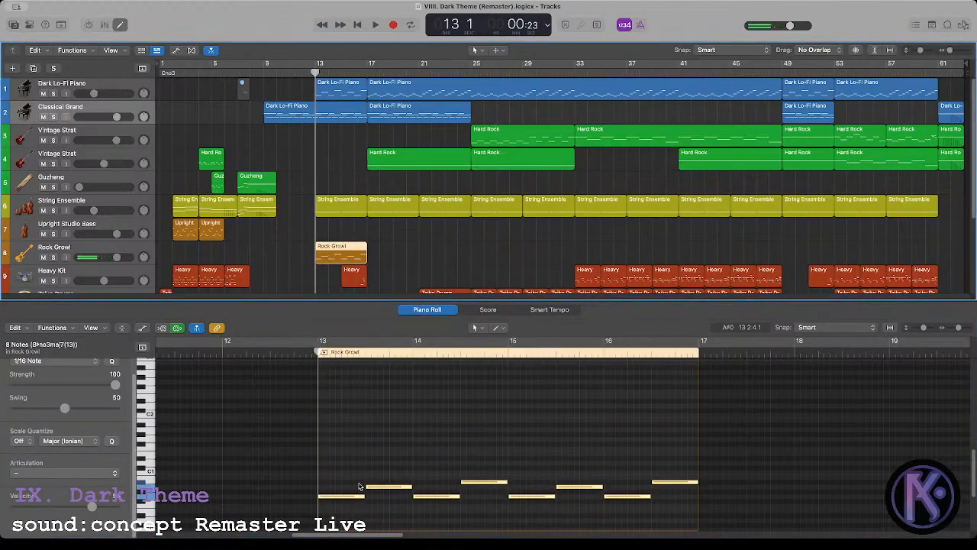
scroll(358, 486, down, 3)
click(346, 456)
click(342, 460)
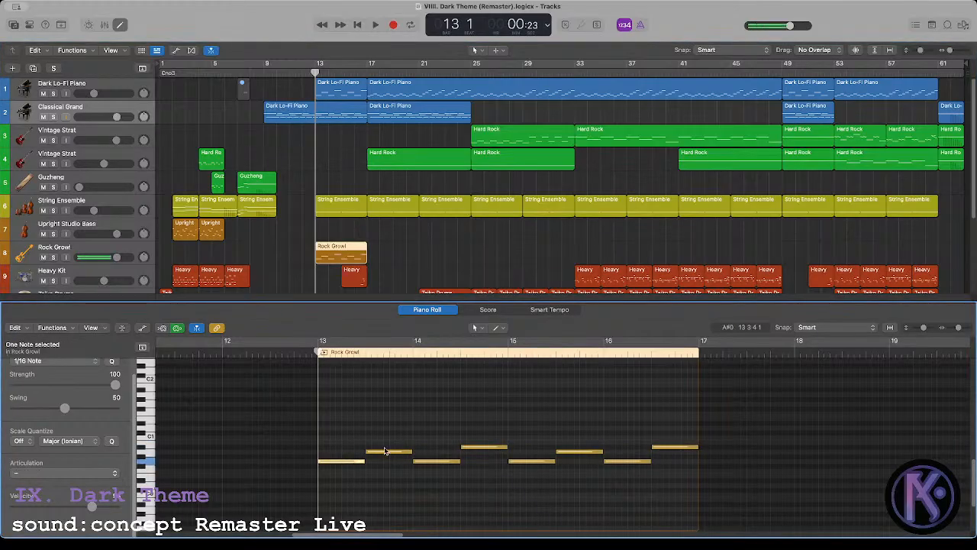
key(super+a)
key(alt+shift+Up)
Step: Audition the transposed Rock Growl notes in bars 13 and 14, singly and all together
scroll(338, 399, up, 1)
click(336, 400)
click(341, 409)
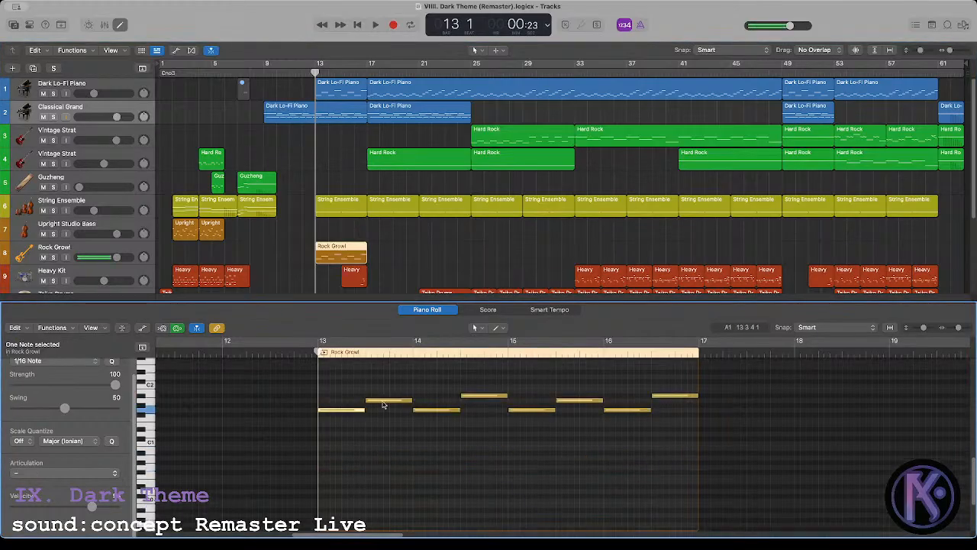
shift+click(383, 401)
shift+click(433, 410)
shift+click(468, 396)
click(419, 384)
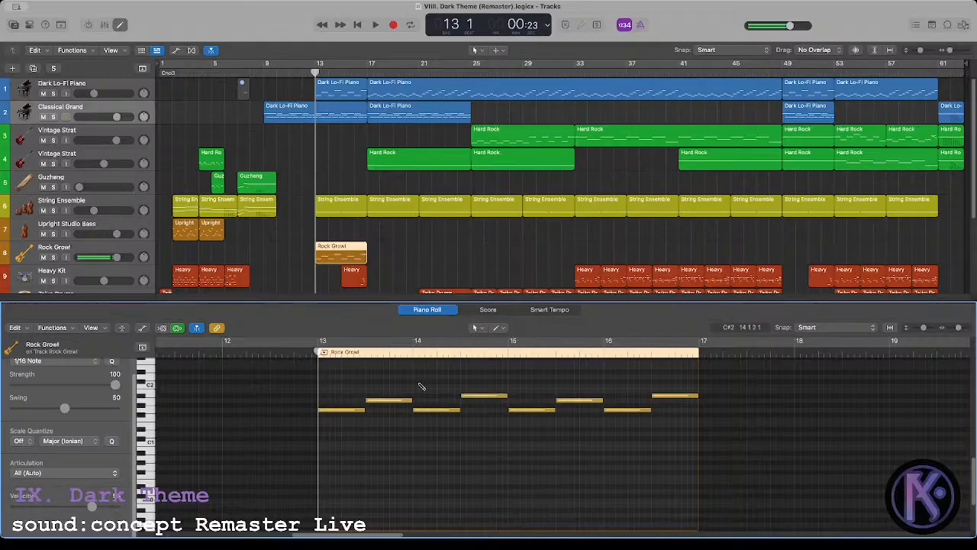
scroll(404, 386, up, 2)
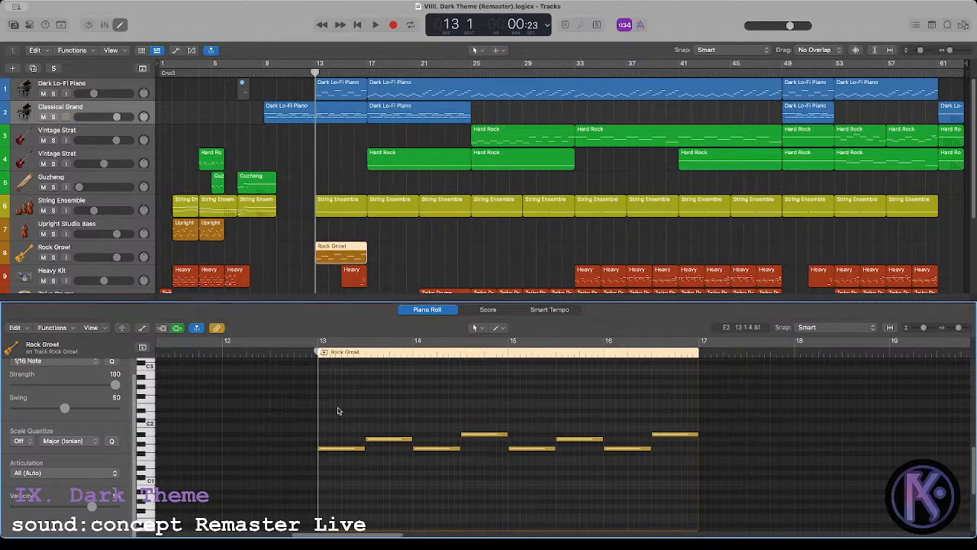
drag(338, 411, 679, 496)
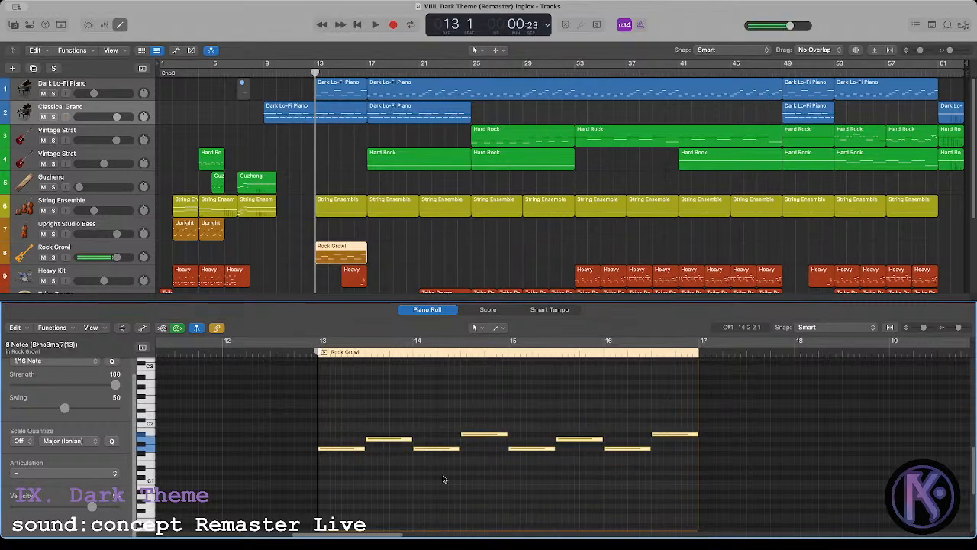
click(336, 440)
click(339, 449)
click(339, 422)
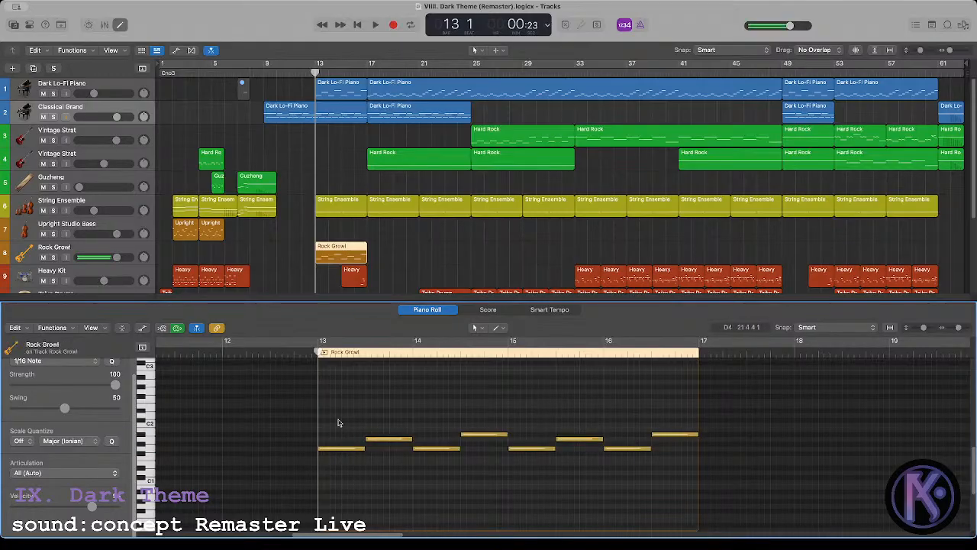
Step: Examine the notes of the Classical Grand region from bar 13 and audition its chord notes in bars 13 and 14
click(330, 113)
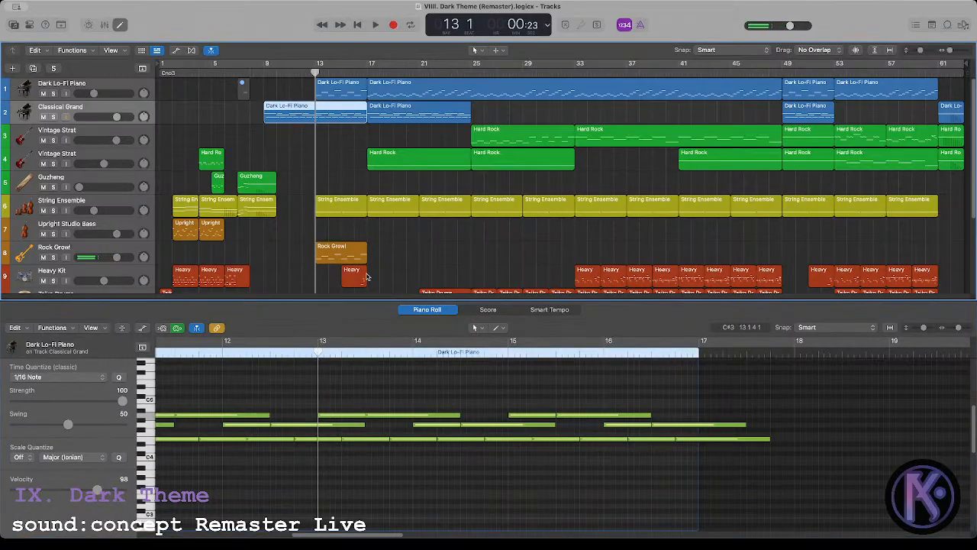
click(331, 440)
click(341, 415)
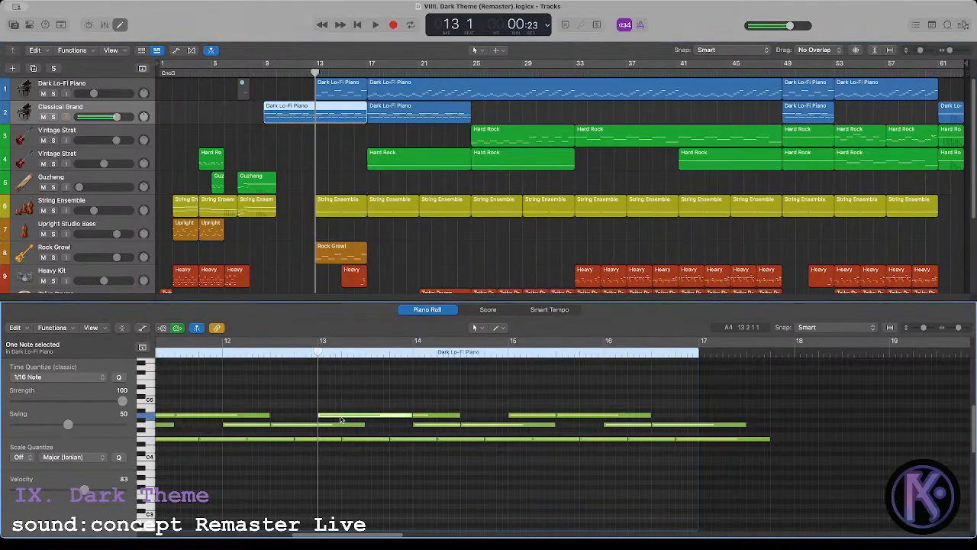
drag(365, 444, 432, 417)
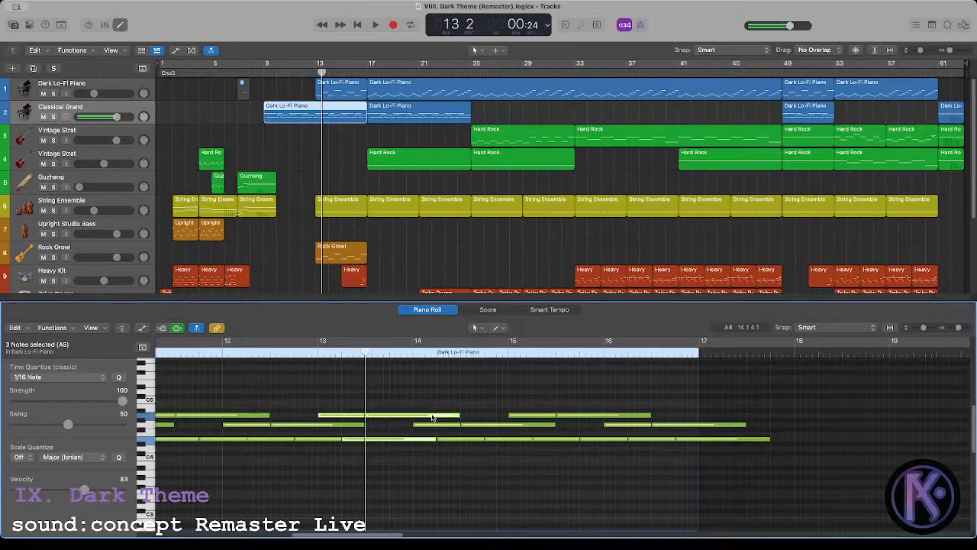
shift+click(450, 440)
shift+click(484, 424)
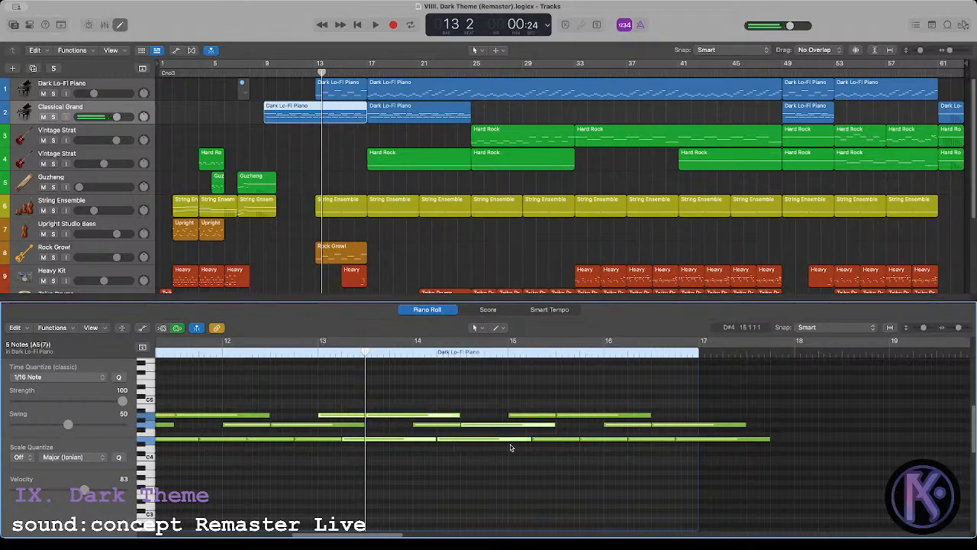
click(317, 355)
click(366, 387)
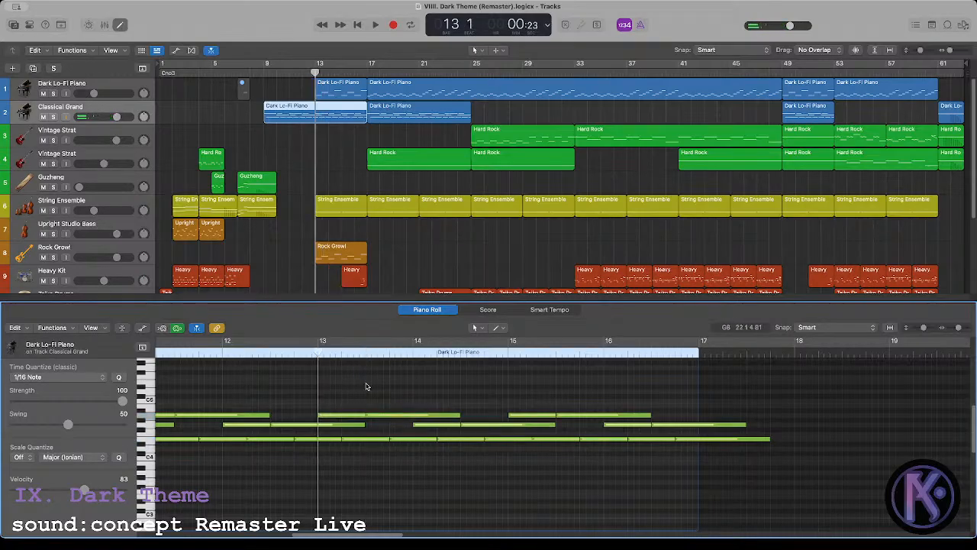
click(354, 416)
shift+click(358, 440)
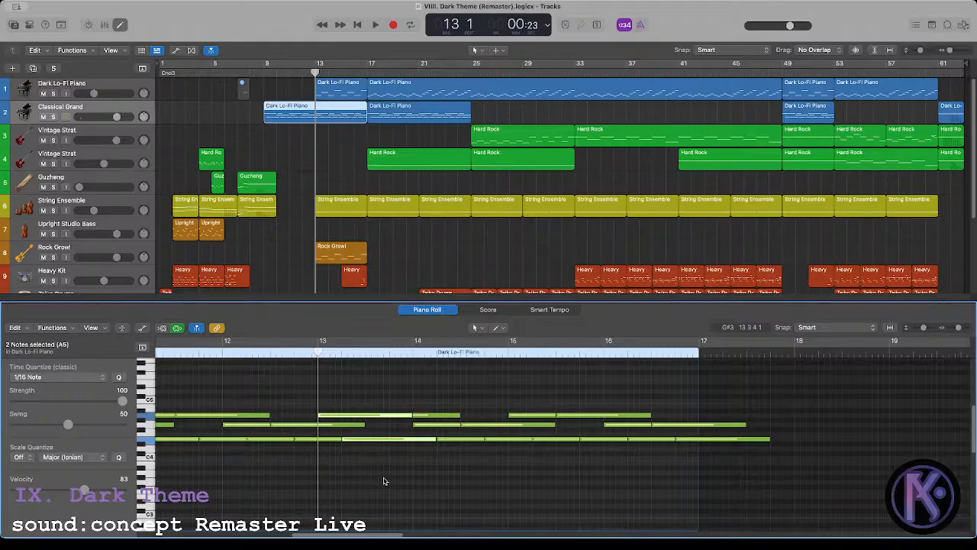
click(385, 481)
click(476, 425)
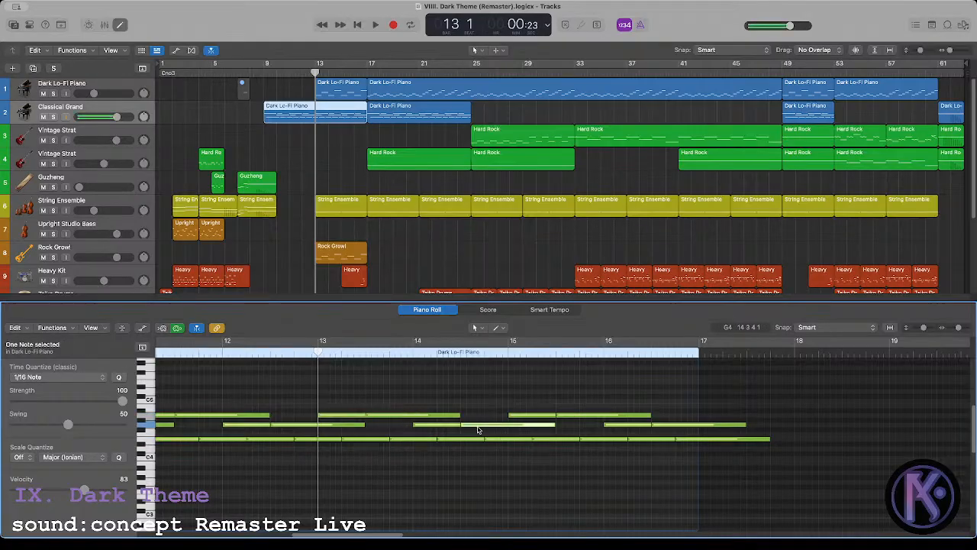
shift+click(502, 440)
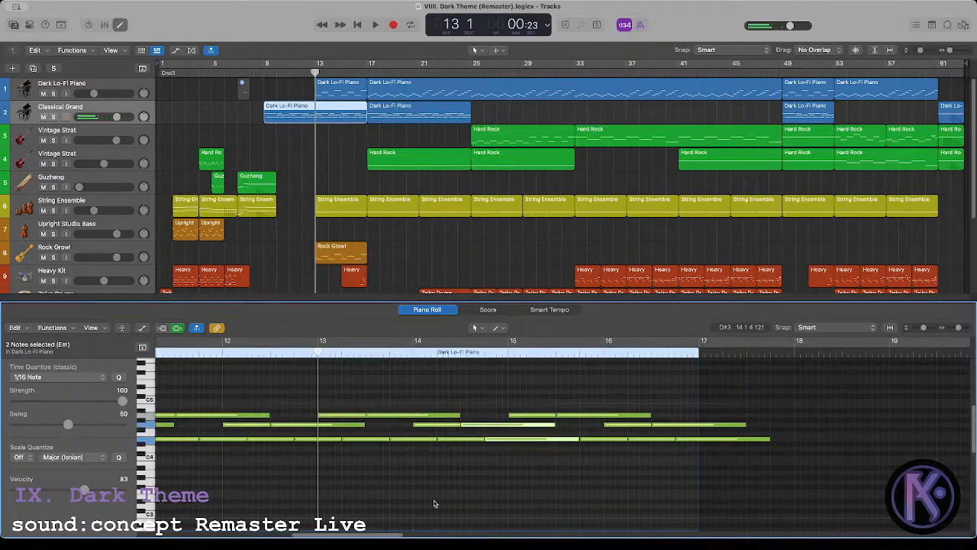
Step: Return to the Rock Growl region at bar 13 and audition its first two notes
click(328, 261)
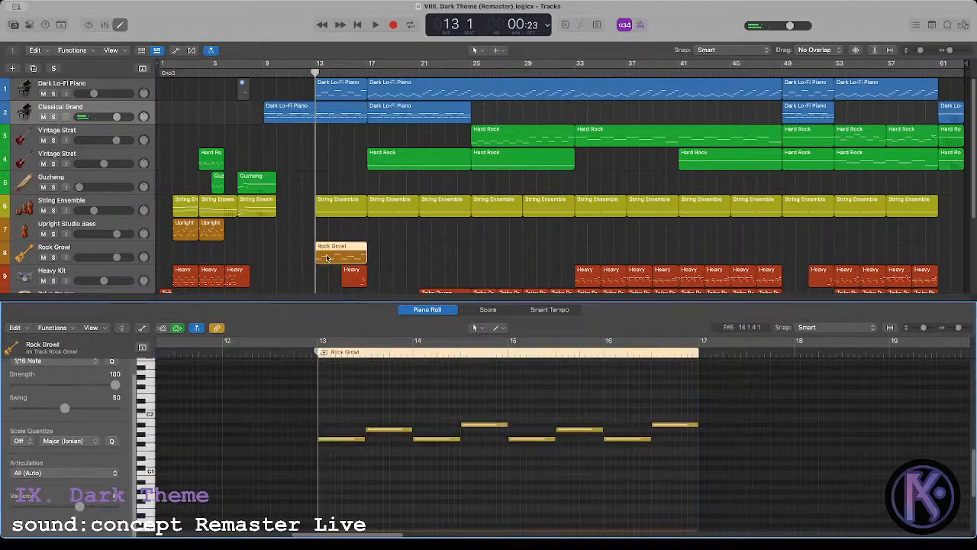
click(350, 439)
shift+click(381, 431)
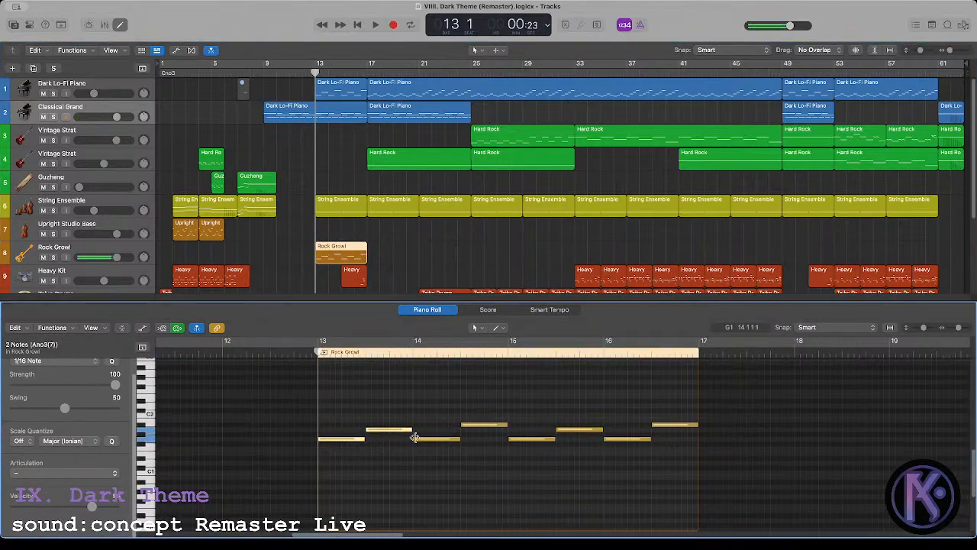
click(432, 393)
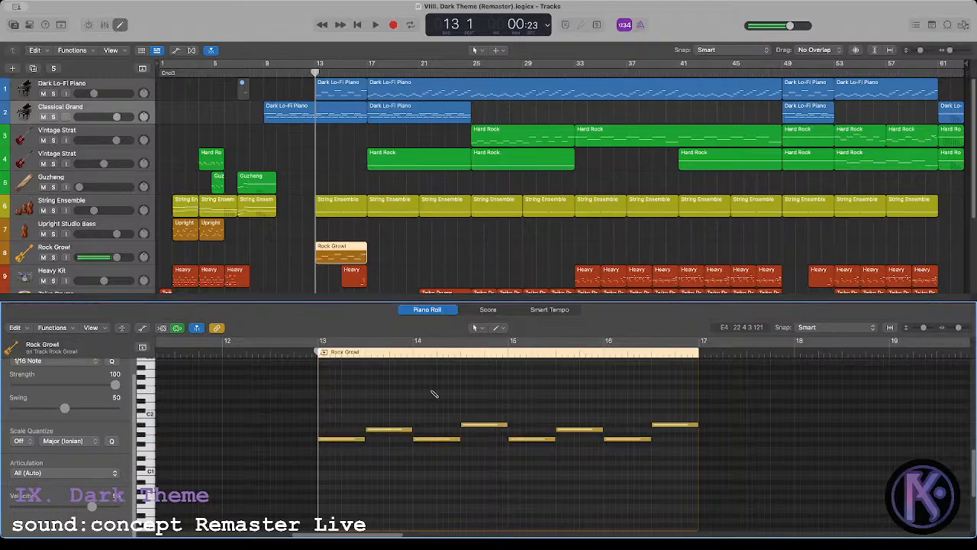
Step: View the notes of the bar 9 Classical Grand region and the bar 13 Dark Lo-Fi Piano region together
click(333, 113)
scroll(370, 405, down, 5)
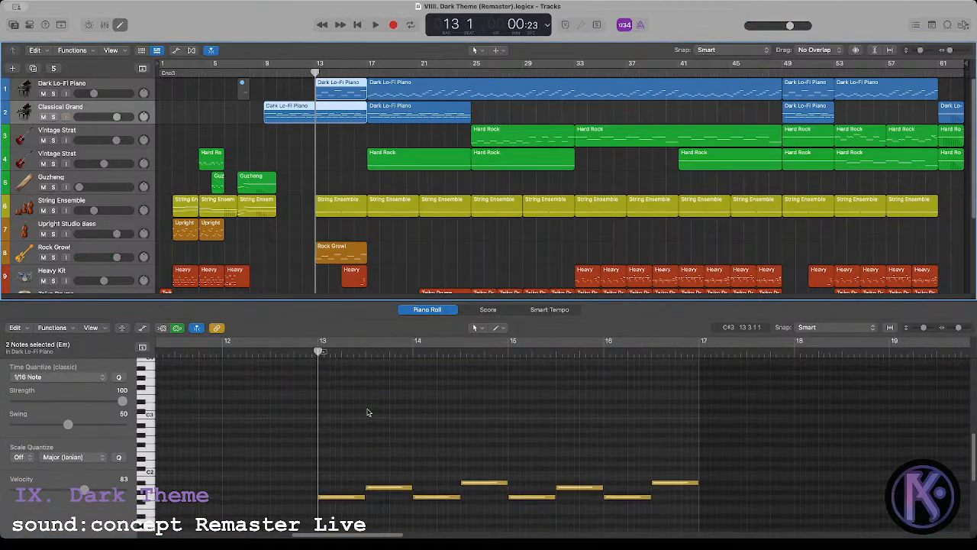
key(space)
key(space)
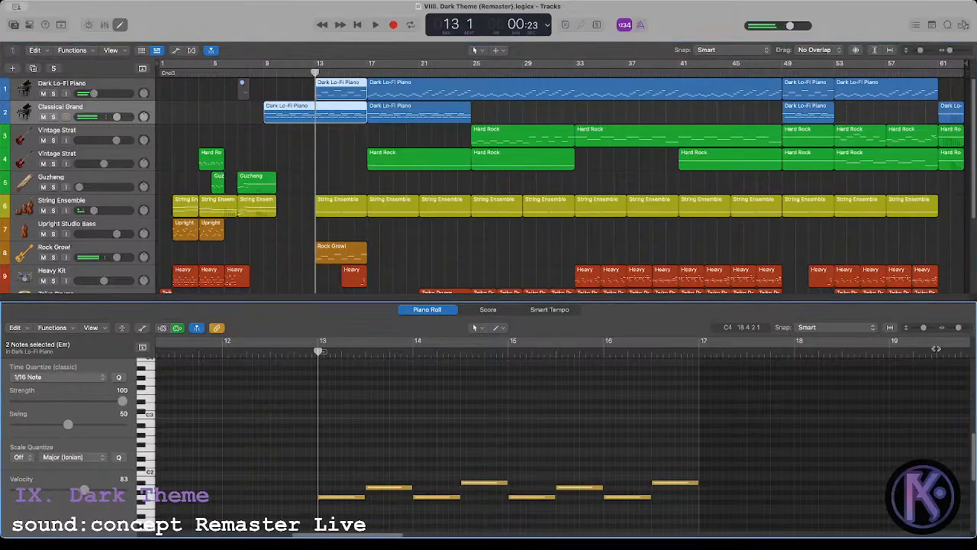
drag(959, 331, 922, 329)
scroll(375, 446, up, 3)
click(374, 446)
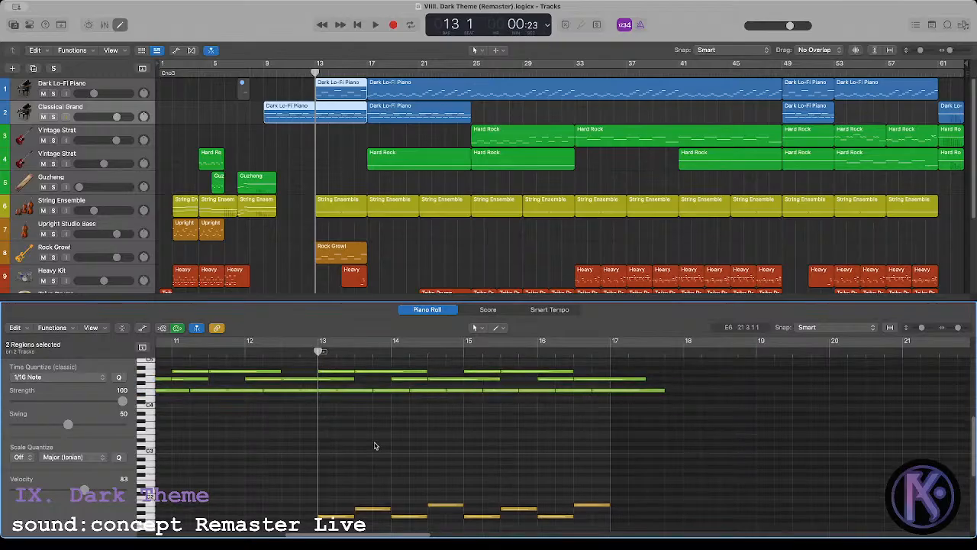
Step: Compare the Dark Lo-Fi Piano's first two notes in bar 13 with the Classical Grand notes sounding above them
click(331, 516)
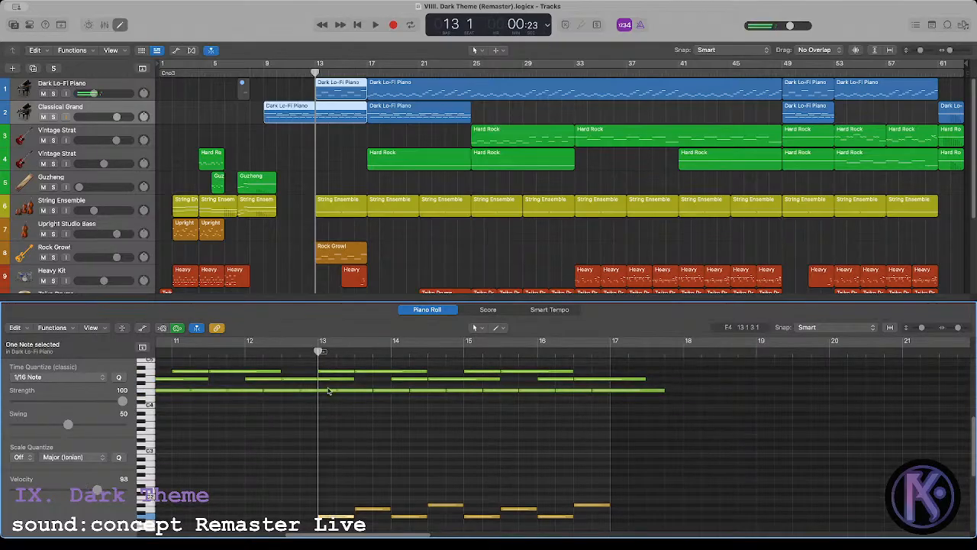
shift+click(329, 390)
shift+click(329, 393)
shift+click(329, 374)
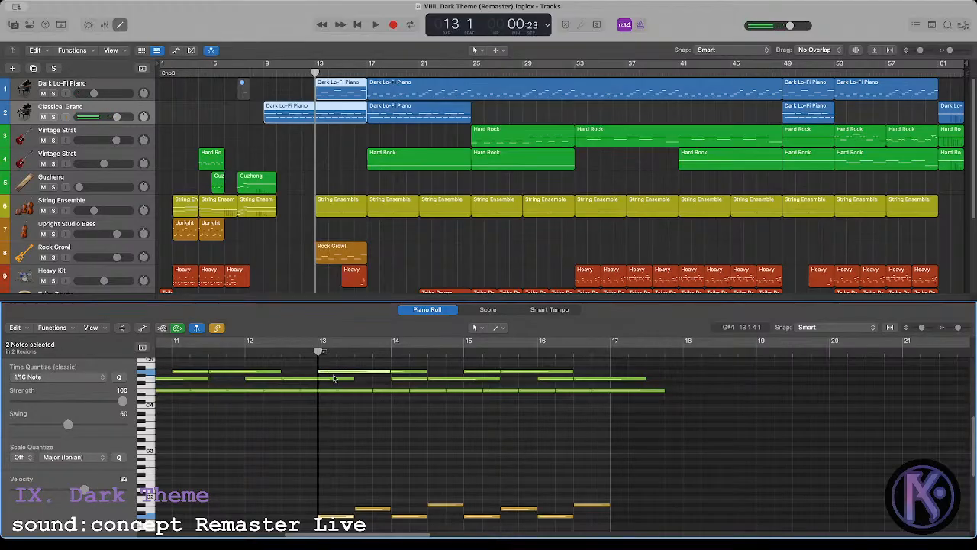
shift+click(345, 391)
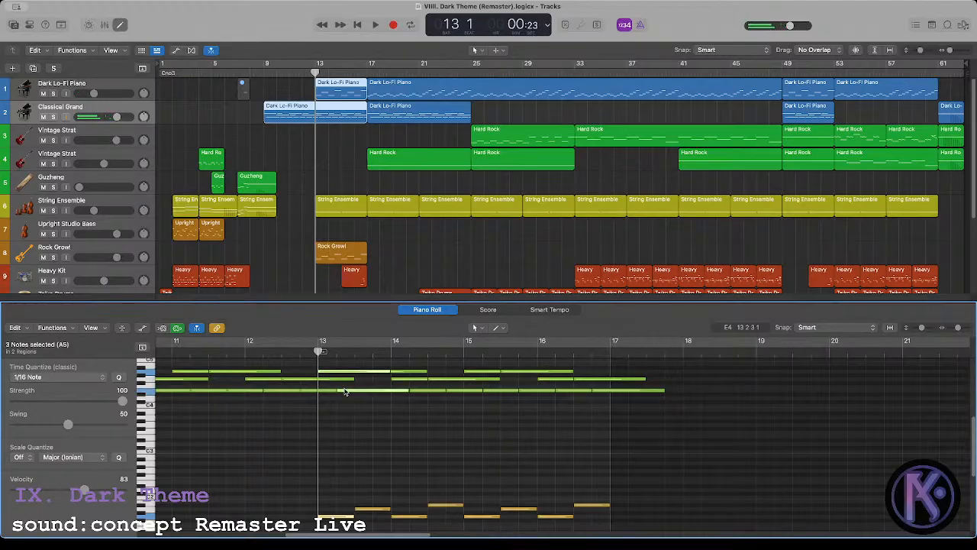
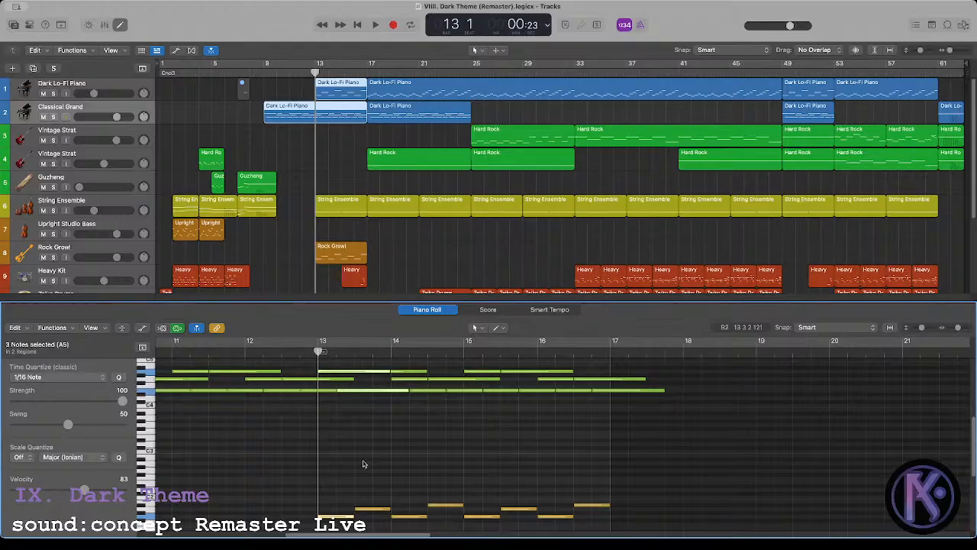
click(355, 362)
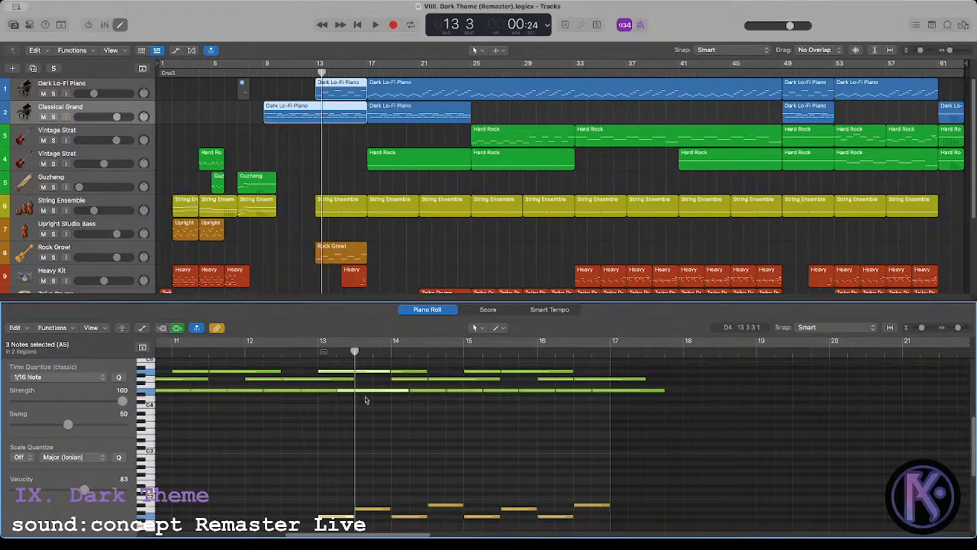
click(370, 374)
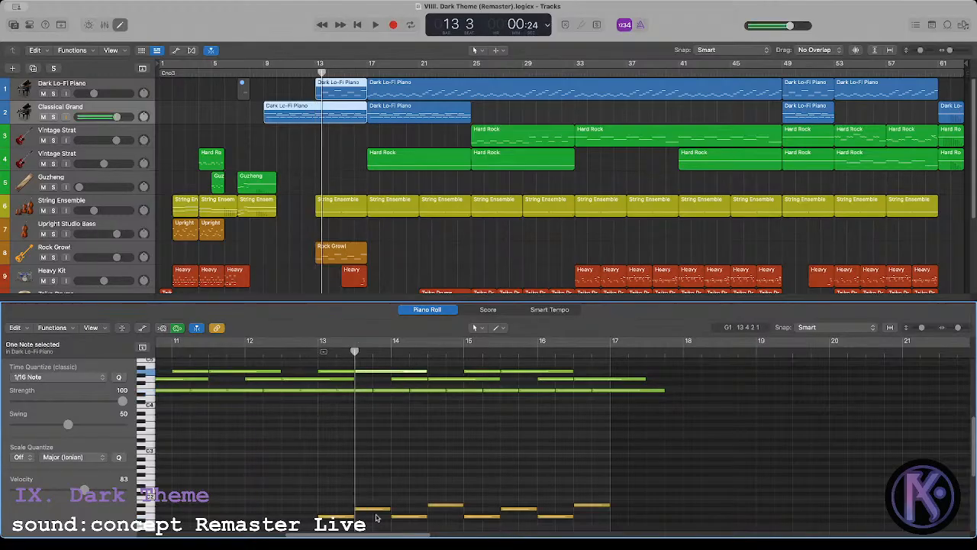
shift+click(371, 505)
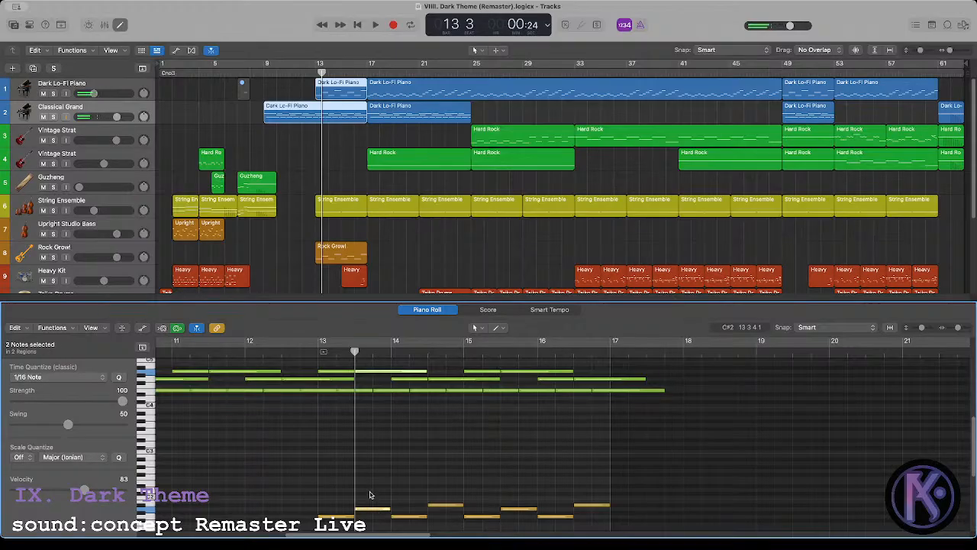
click(344, 411)
Step: Play the arrangement from bar 13, then delete the second and fourth notes of the Rock Growl region
double_click(319, 355)
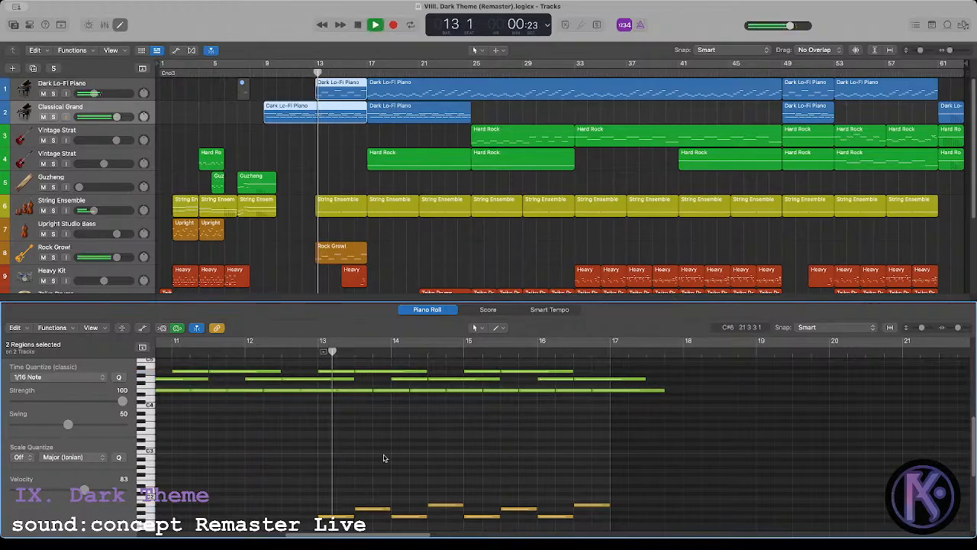
click(340, 252)
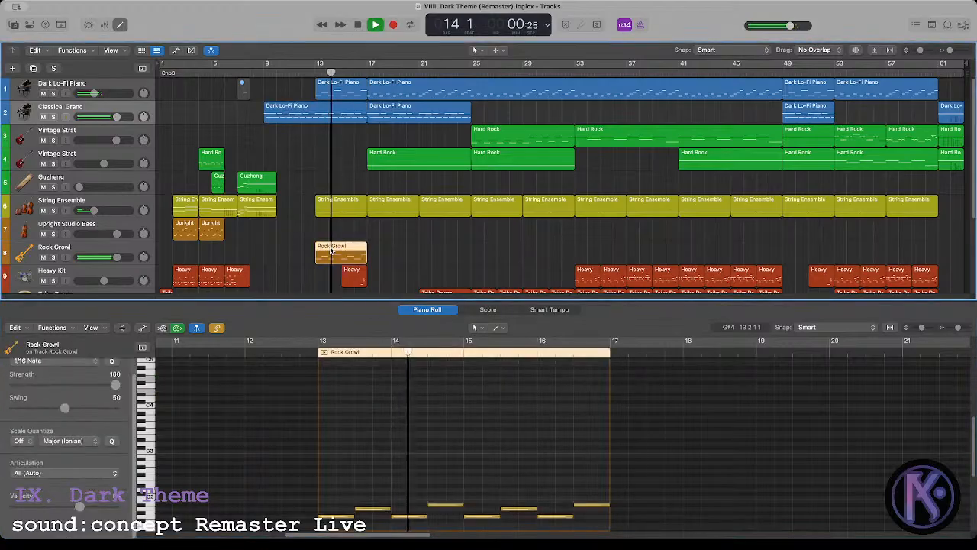
scroll(381, 458, down, 3)
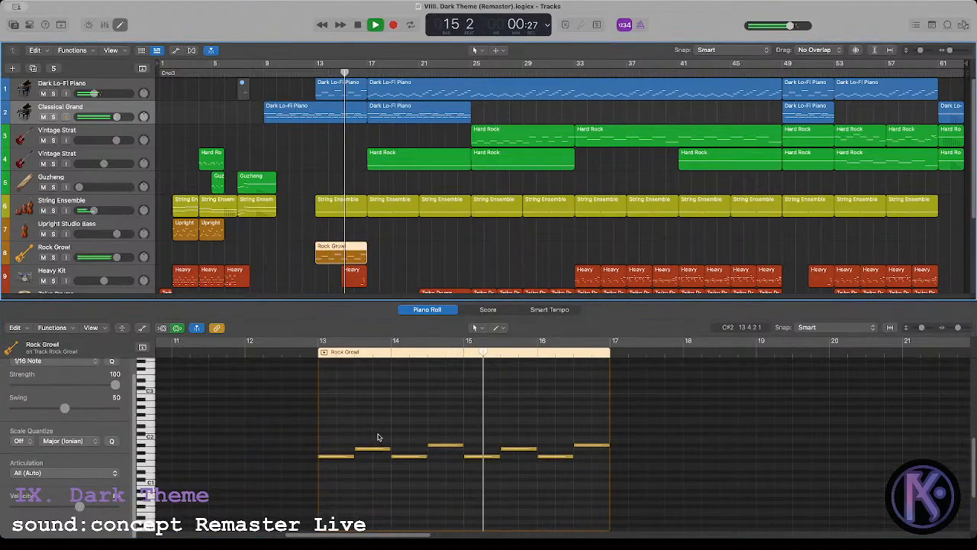
key(space)
drag(371, 432, 432, 454)
key(Delete)
Step: Replay from bar 13 and delete the Rock Growl note at bar 14 and the last three notes, keeping those at bars 13 and 15
click(317, 346)
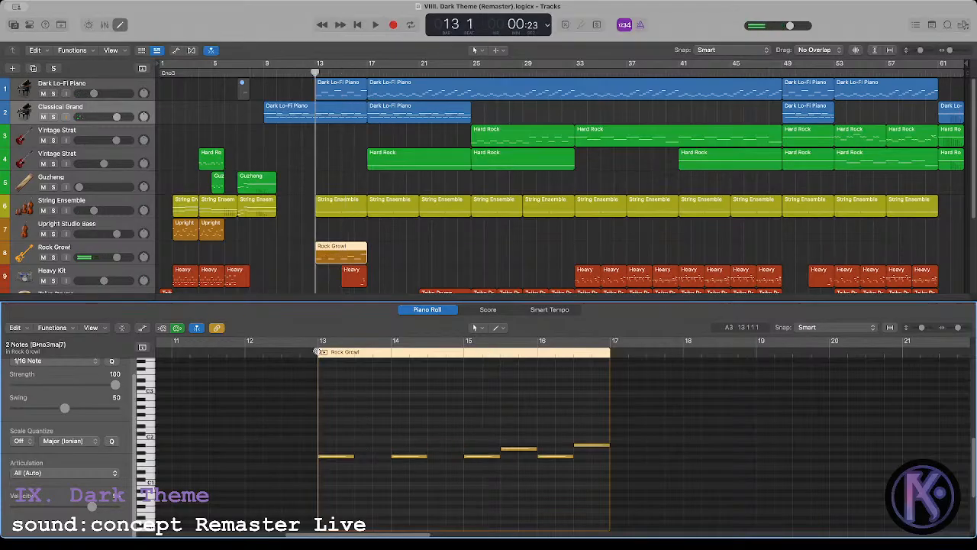
key(space)
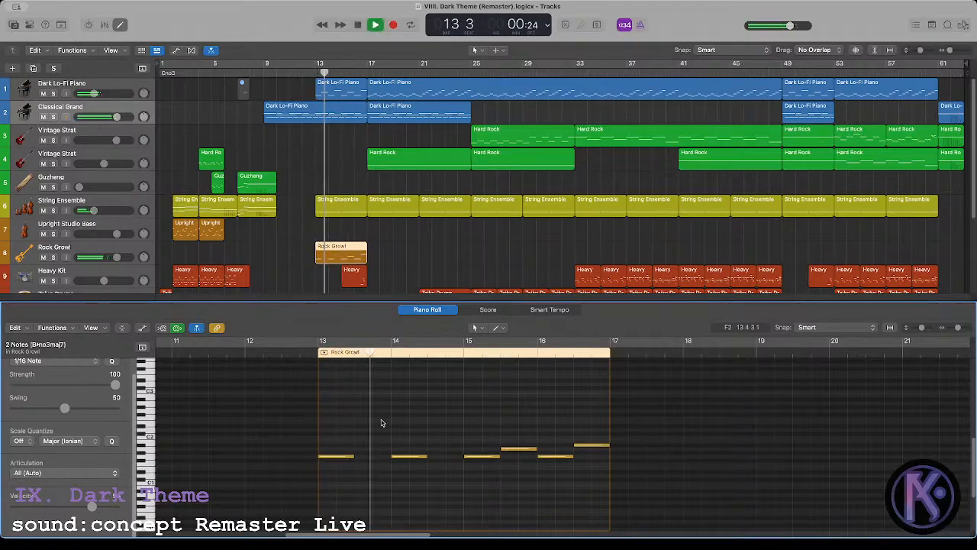
key(space)
drag(404, 443, 418, 463)
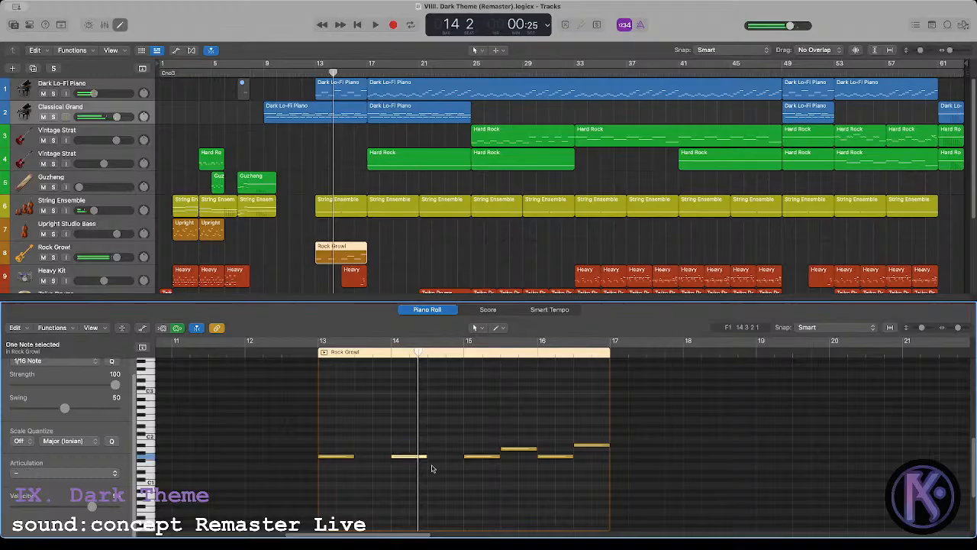
key(Delete)
drag(506, 423, 628, 475)
key(Delete)
Step: Extend the two remaining Rock Growl notes to two bars each, filling bars 13 to 17, and start playback
mouse_move(416, 472)
mouse_down()
mouse_move(355, 431)
mouse_move(500, 488)
mouse_up()
drag(351, 458, 463, 458)
key(shift+space)
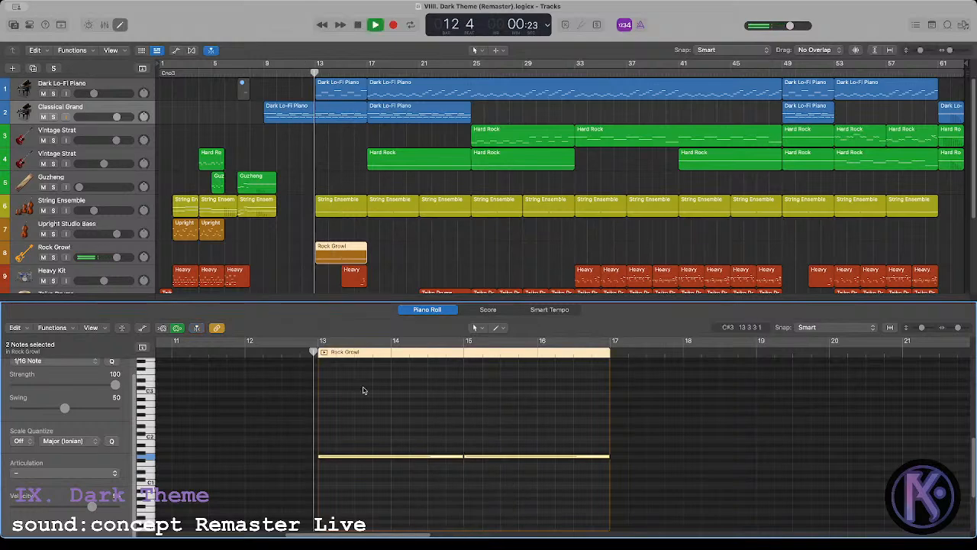
Step: Stop playback and lower the velocity of both Rock Growl notes in bars 13 to 17 to about 60
click(408, 399)
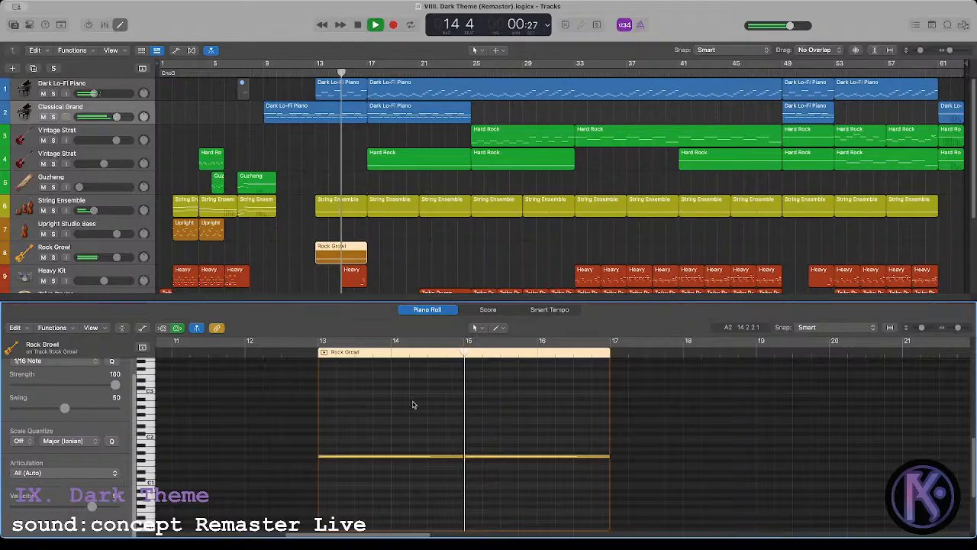
key(space)
drag(414, 439, 527, 506)
drag(92, 508, 62, 508)
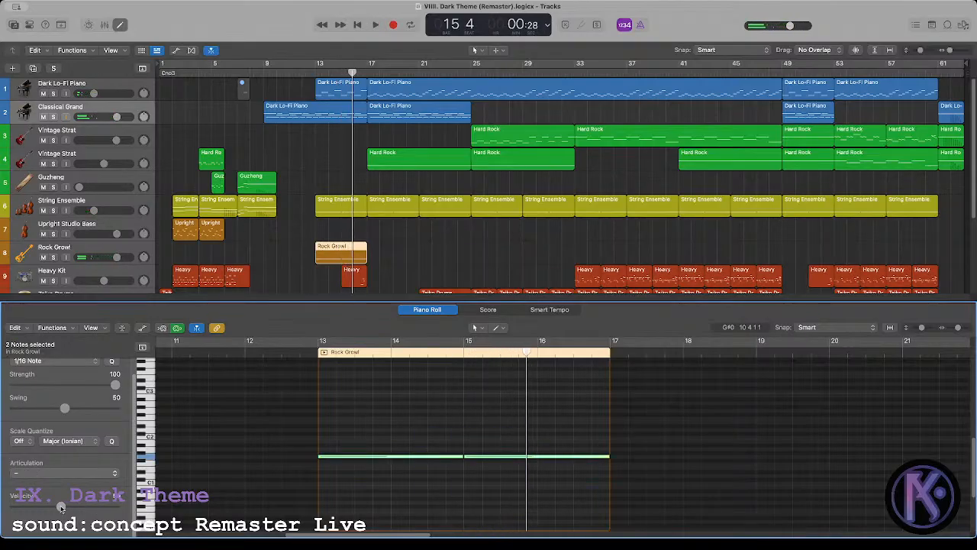
Step: Play the arrangement from bar 13 to bar 17 to hear the softer Rock Growl notes
click(308, 342)
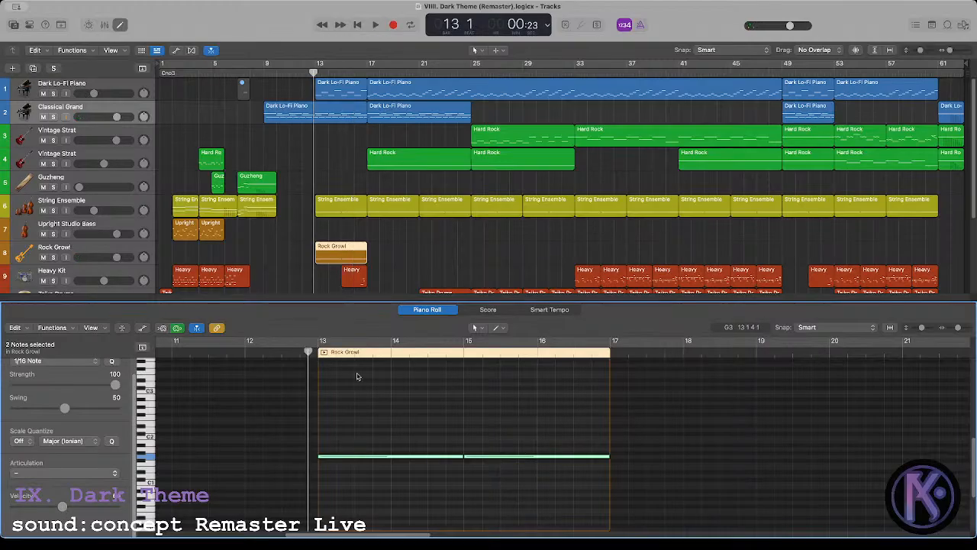
key(space)
click(387, 390)
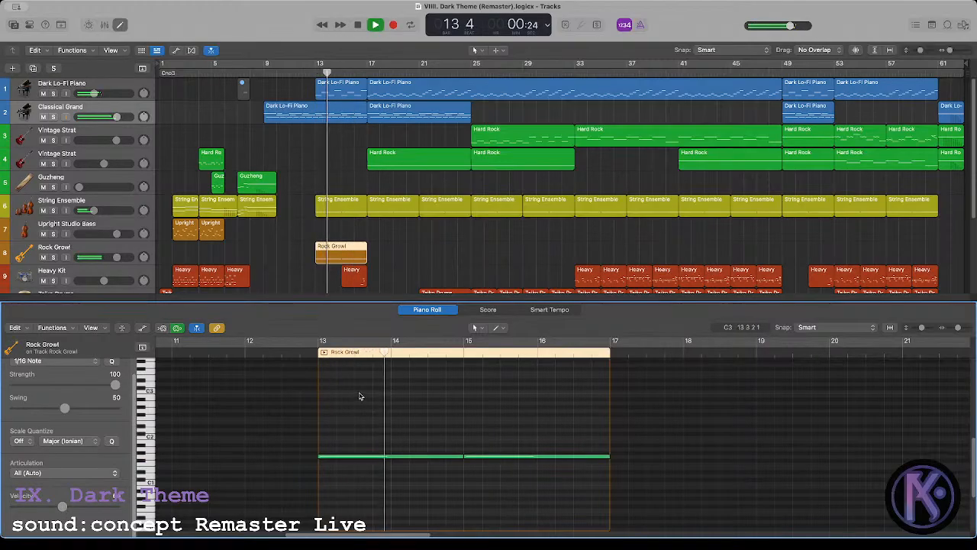
click(292, 213)
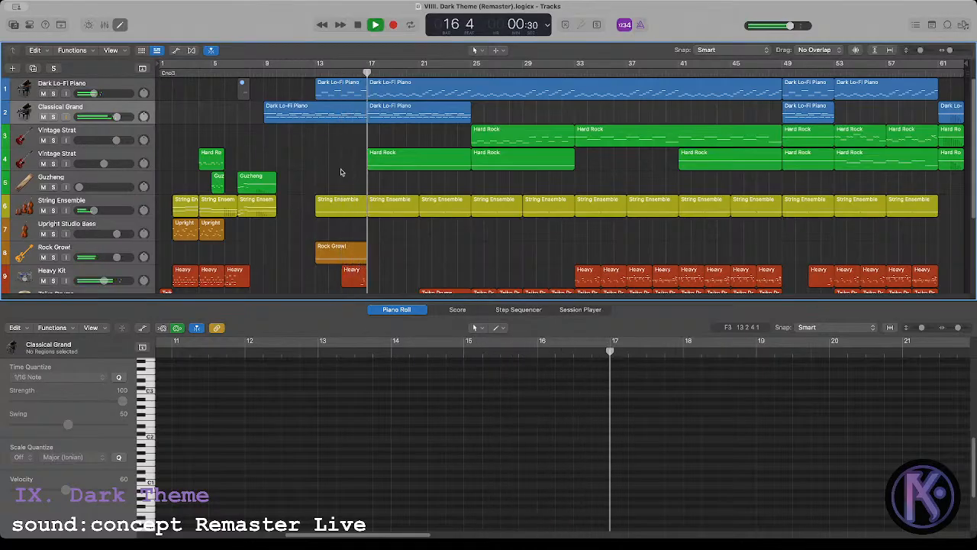
key(space)
Step: In the second Vintage Strat's Hard Rock region at bar 17, raise the long note an octave to G1 and duplicate it at D2
click(368, 69)
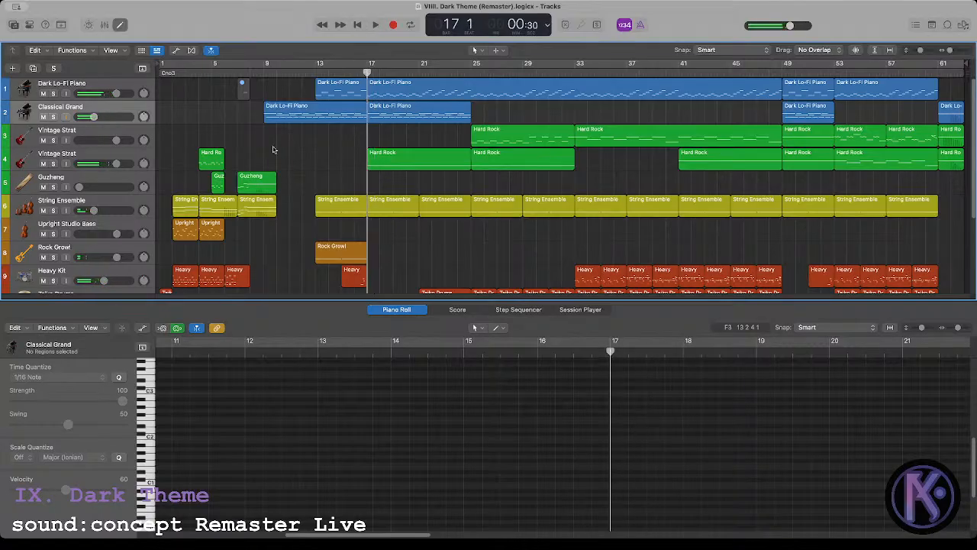
click(109, 157)
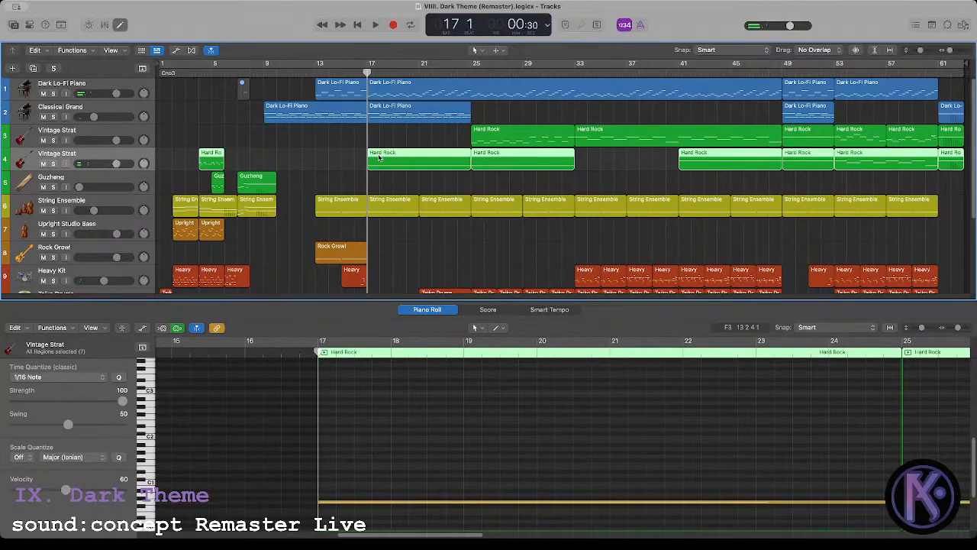
click(379, 158)
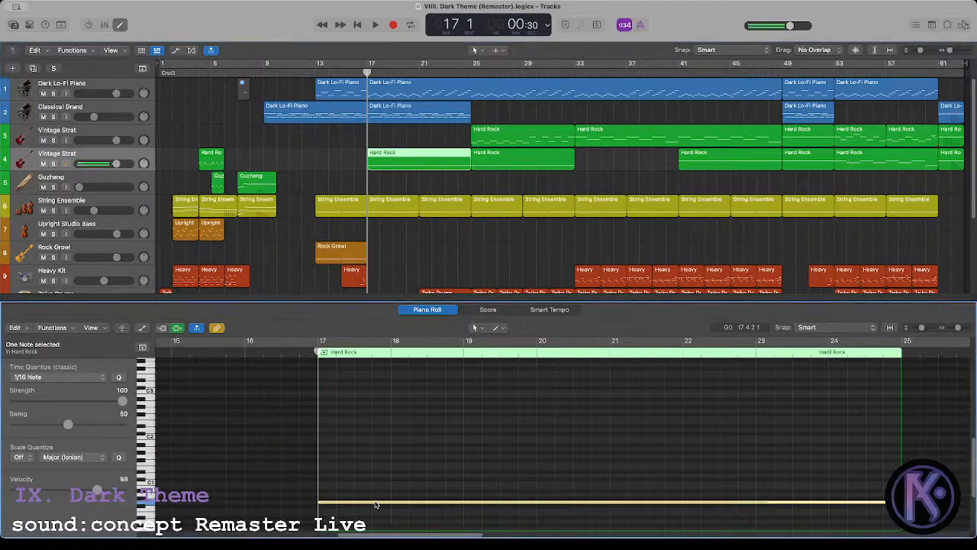
drag(374, 458, 364, 432)
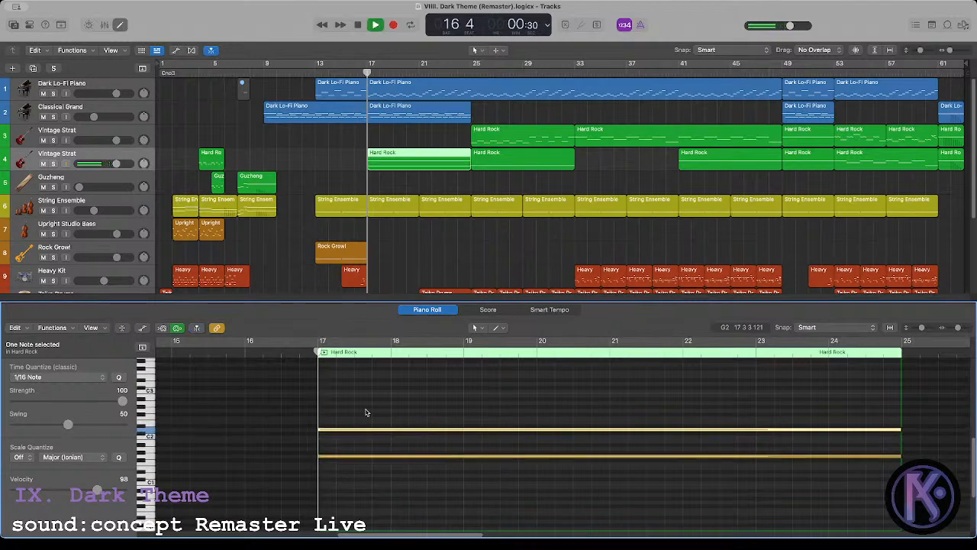
Step: Transpose the duplicated D2 note of the Hard Rock region down an octave to D1 and audition both notes from bar 17
click(339, 425)
click(339, 430)
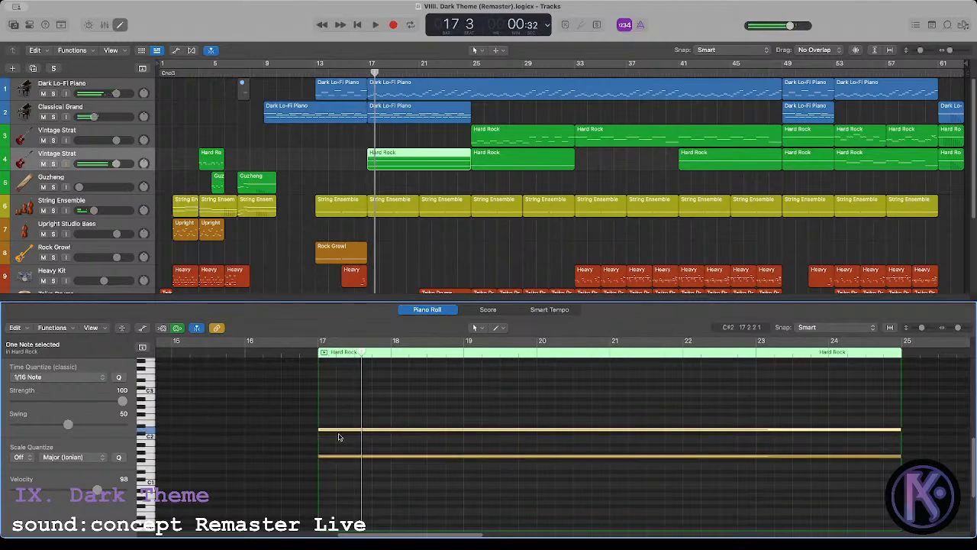
key(shift+alt+Down)
key(shift+space)
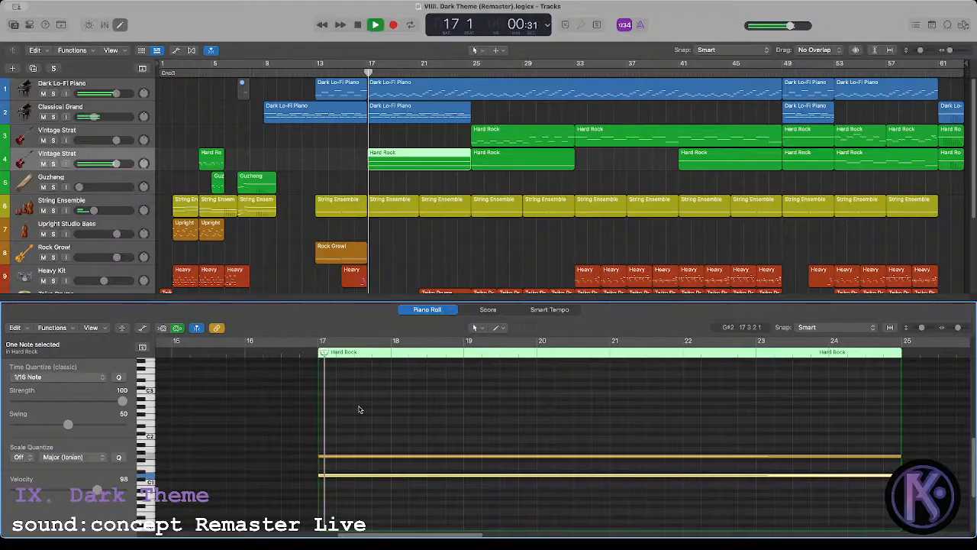
click(374, 412)
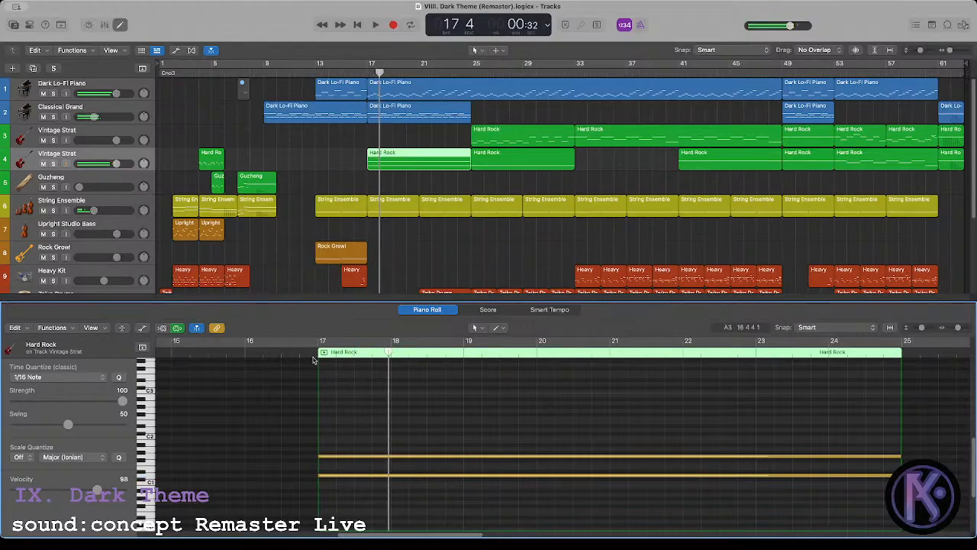
key(space)
click(330, 475)
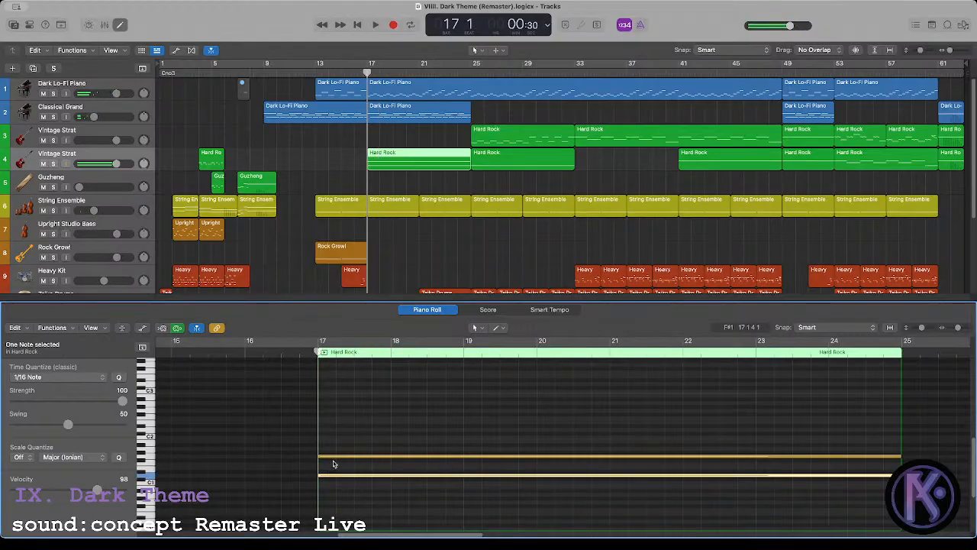
click(332, 458)
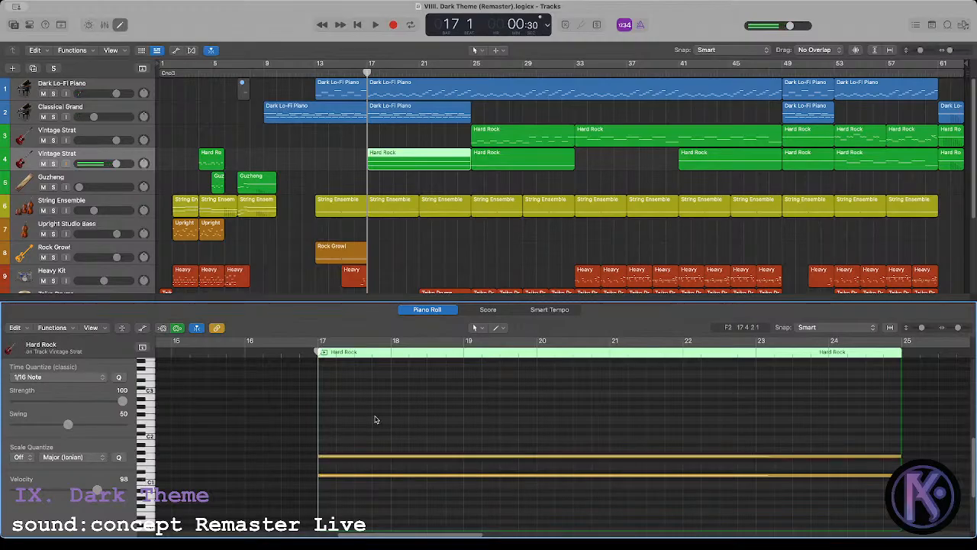
Step: Copy the Rock Growl region from bar 13 to bar 17 and compare its notes with the Hard Rock notes
click(408, 189)
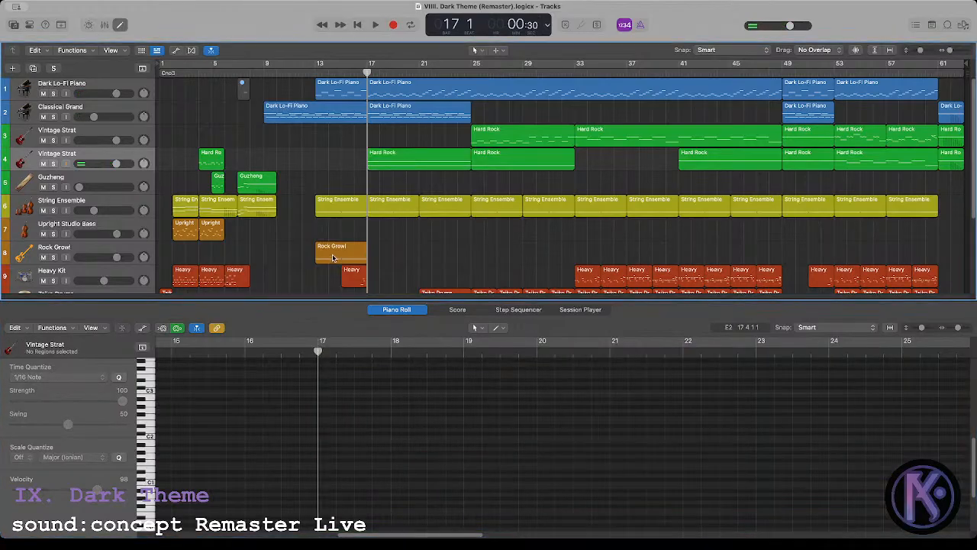
drag(333, 258, 386, 258)
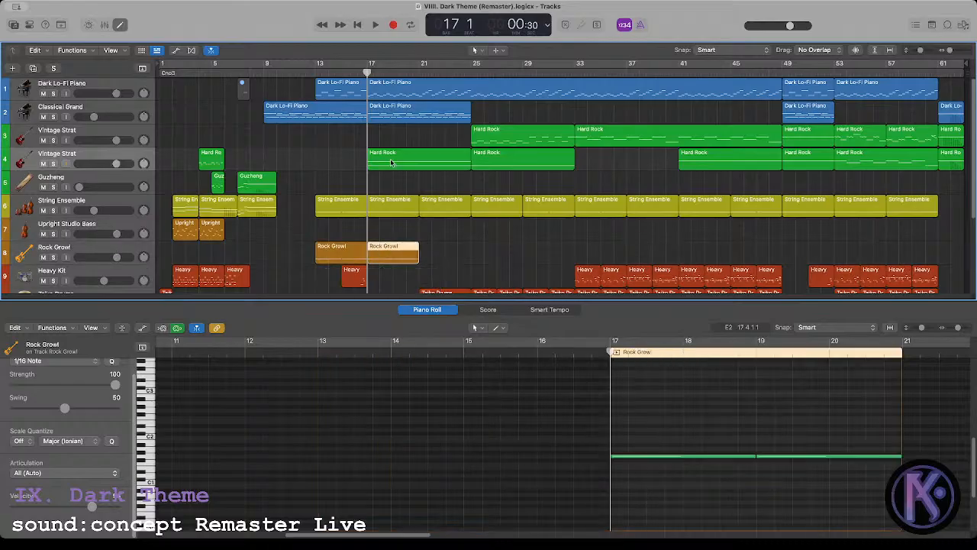
shift+click(390, 161)
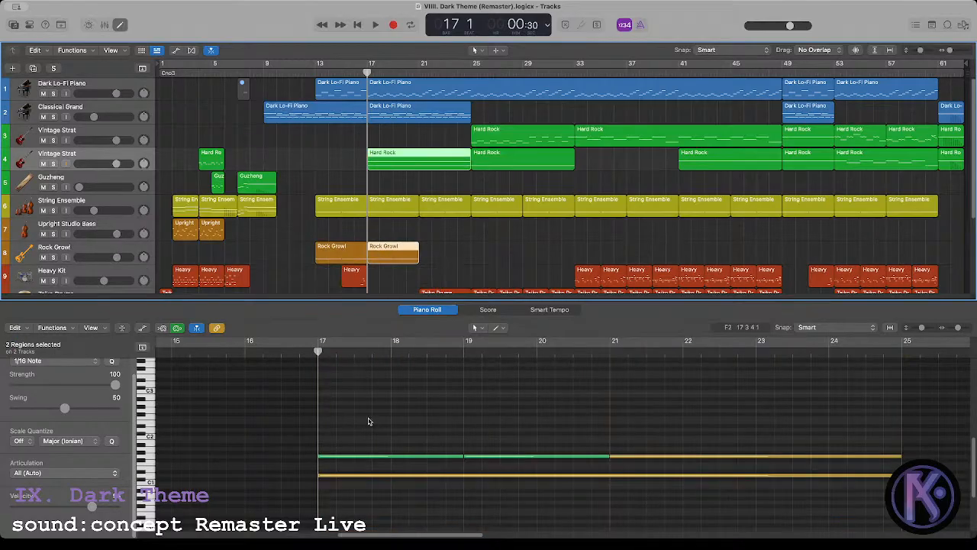
drag(368, 420, 367, 497)
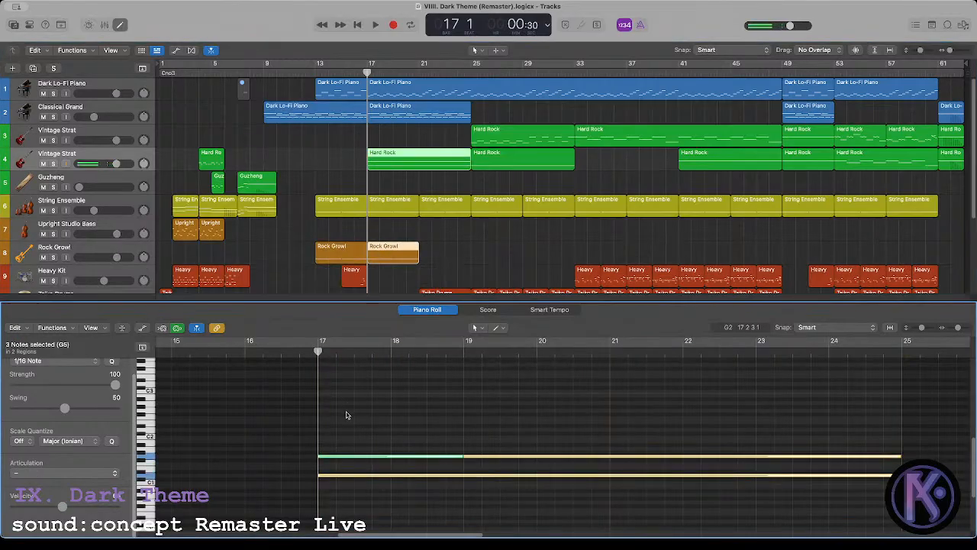
click(345, 414)
click(444, 225)
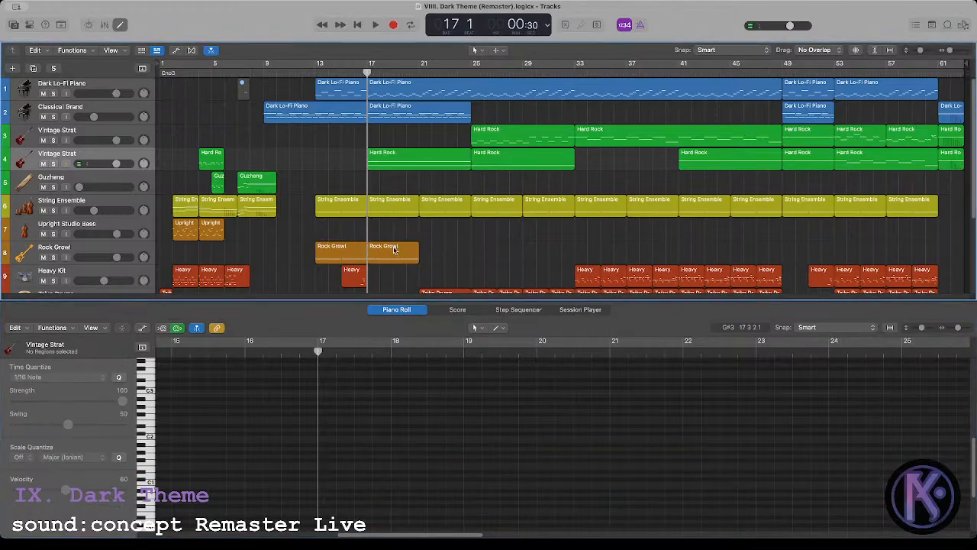
Step: Play from bar 17 and copy the second Rock Growl region to bar 21
key(space)
click(389, 257)
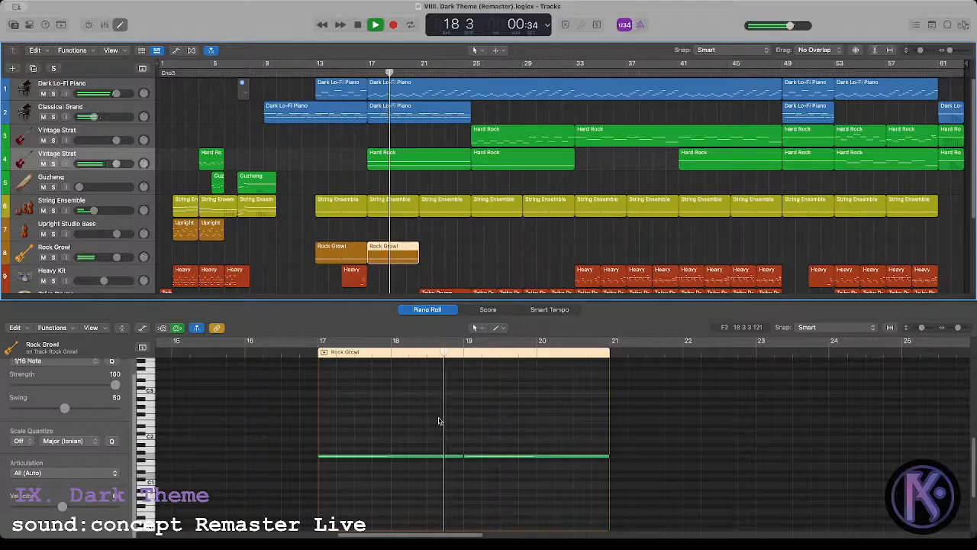
click(429, 251)
click(399, 255)
drag(397, 254, 449, 258)
click(431, 227)
Step: Examine the String Ensemble notes at bar 17, then solo that track and play it from bar 13
click(376, 200)
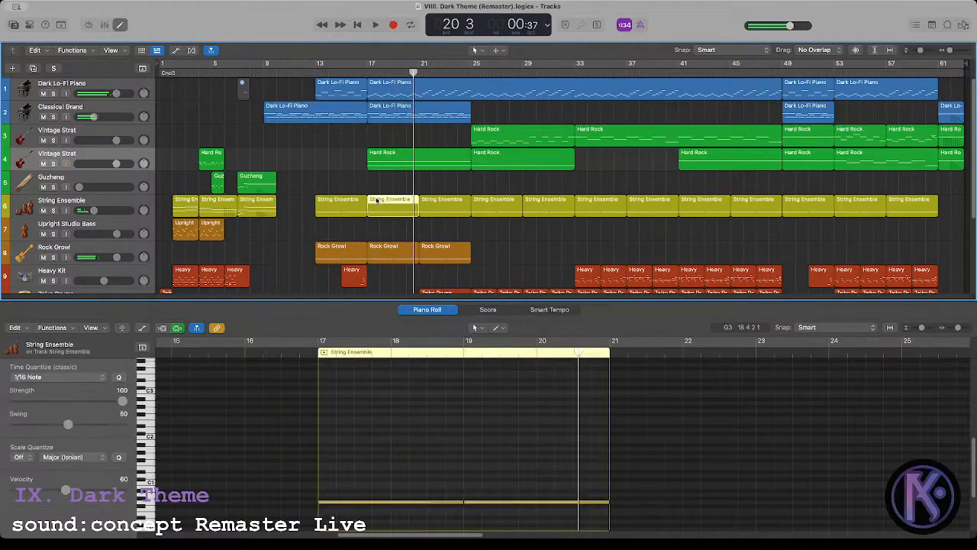
drag(387, 455, 456, 517)
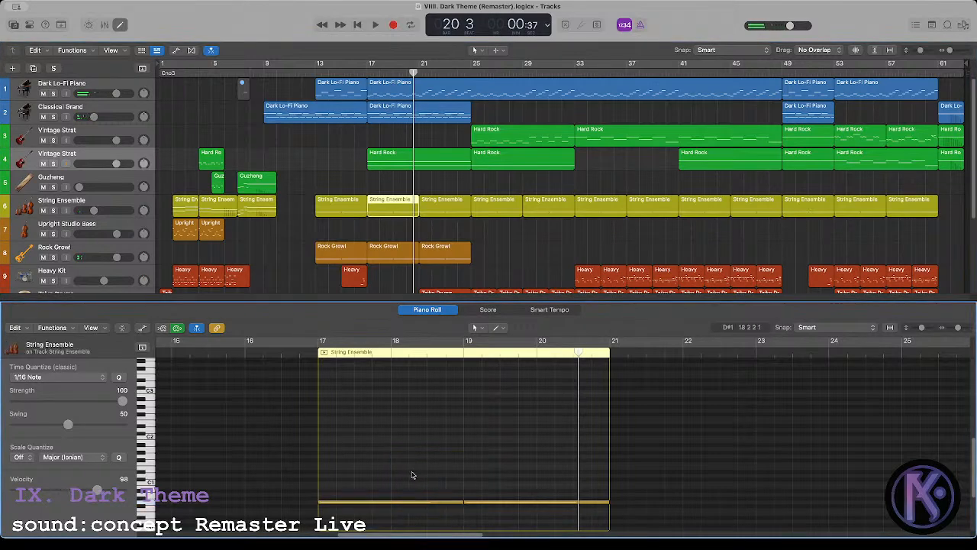
click(313, 73)
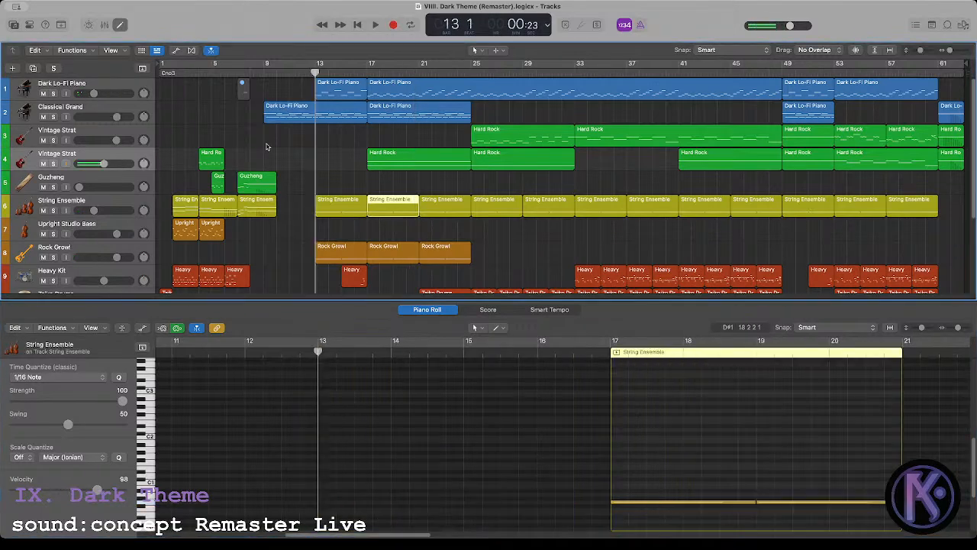
click(53, 210)
drag(345, 183, 438, 208)
key(space)
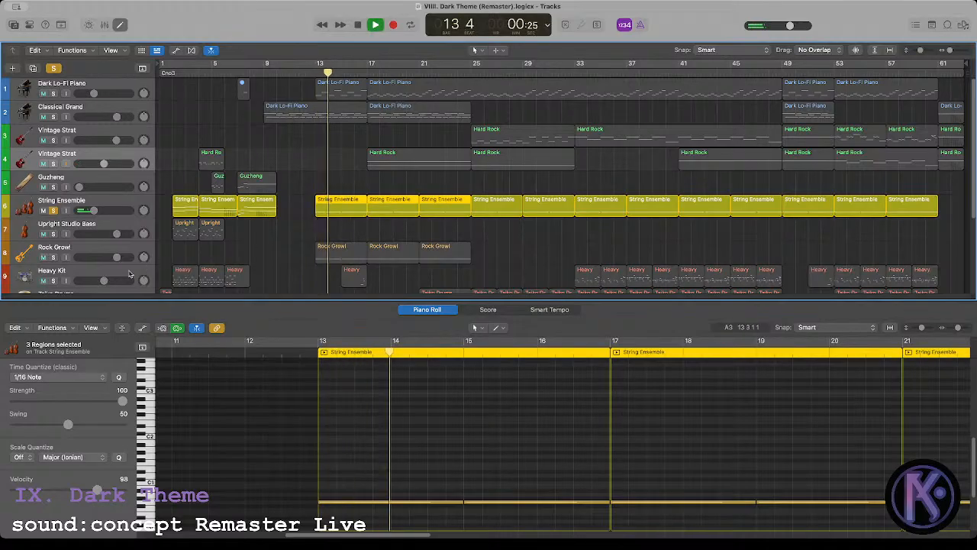
Step: Solo Rock Growl alongside String Ensemble, compare their first regions from bar 13, and turn both solos off
click(54, 257)
click(314, 74)
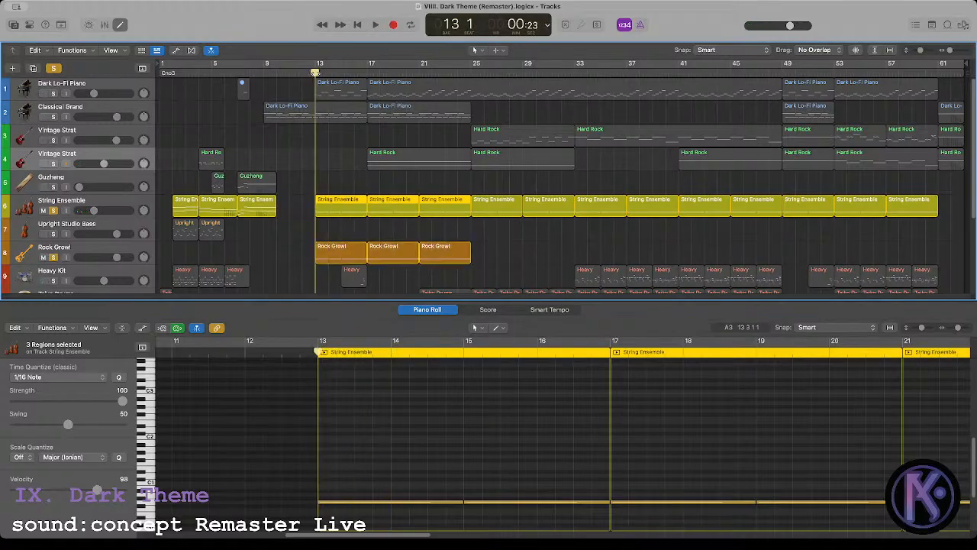
key(space)
drag(303, 211, 362, 255)
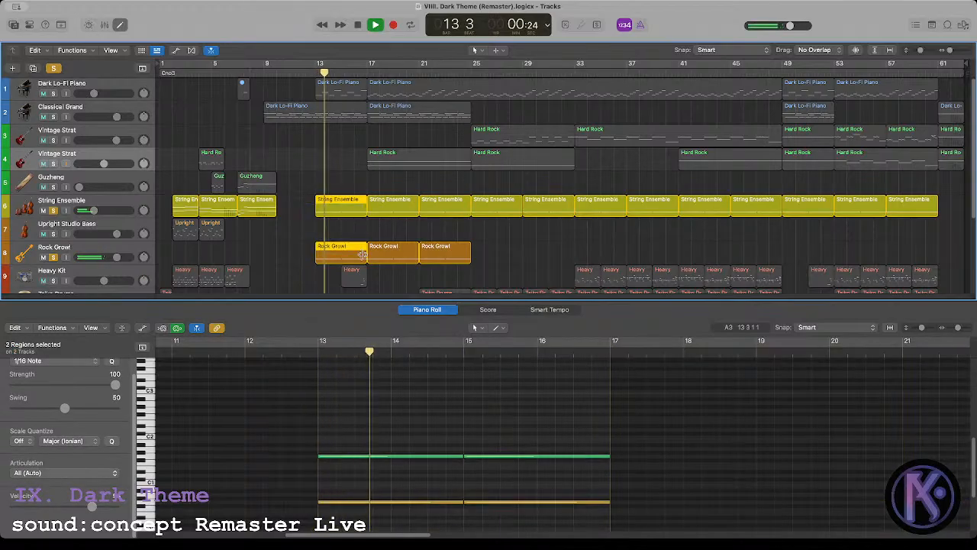
click(304, 232)
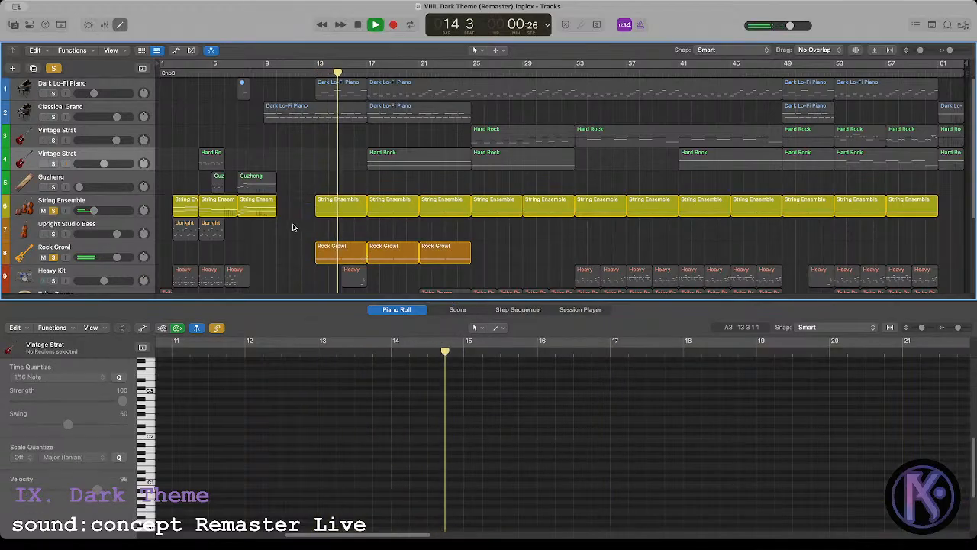
key(space)
click(53, 211)
click(54, 257)
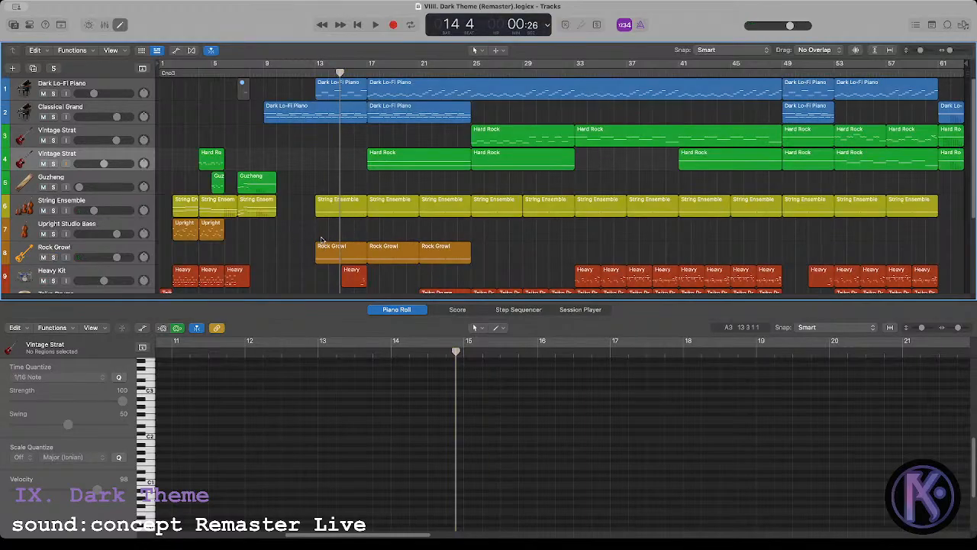
Step: Play the full arrangement from just before bar 17 to hear the Hard Rock guitar with the Rock Growl bass
click(314, 75)
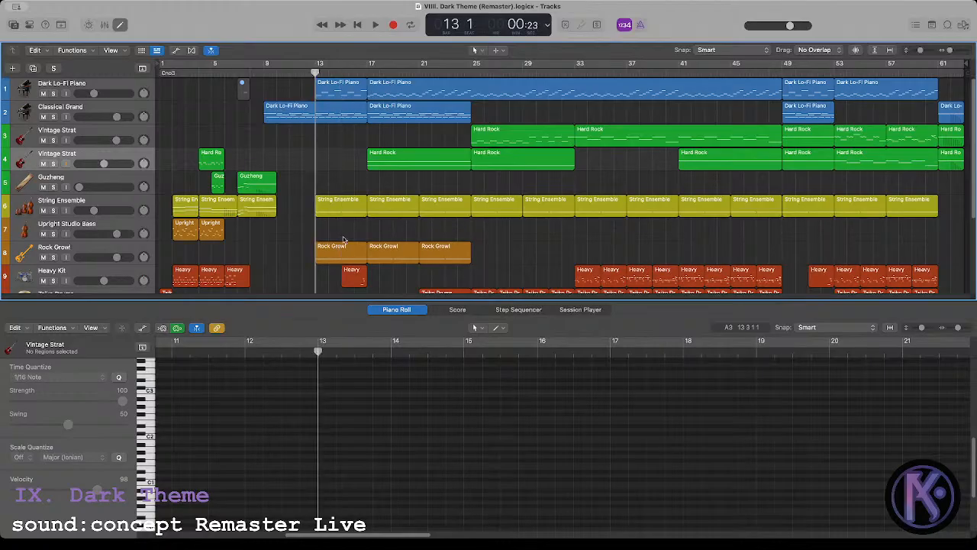
click(362, 73)
key(space)
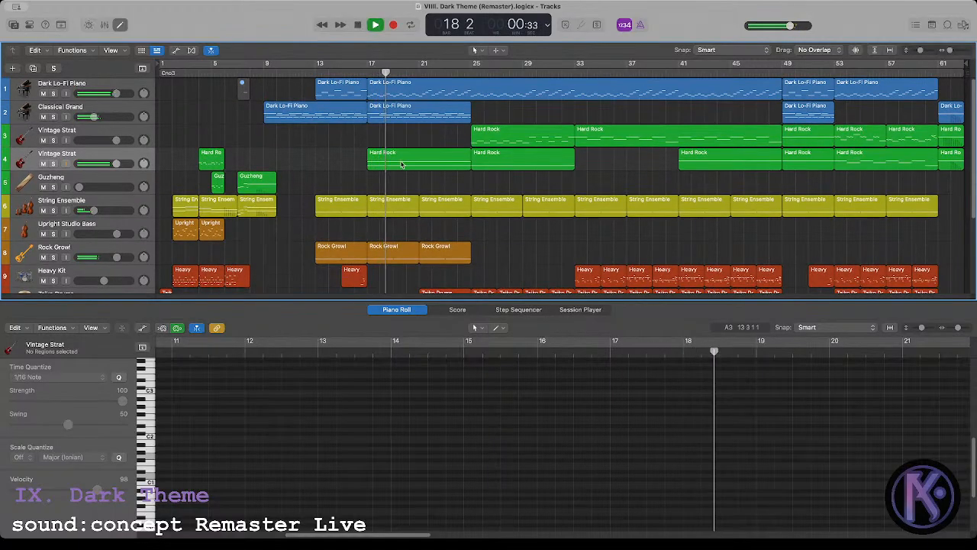
click(403, 165)
click(346, 182)
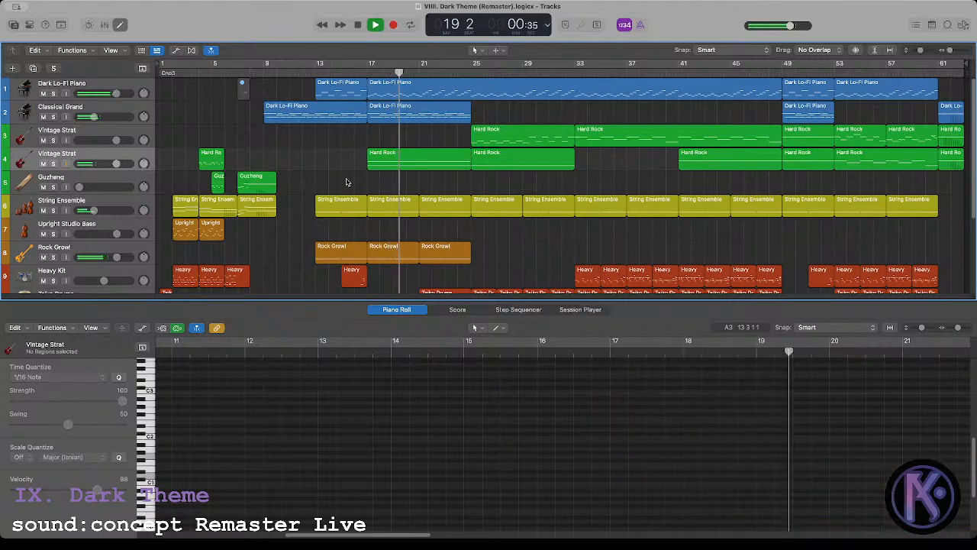
Step: Copy the second Vintage Strat's edited Hard Rock region from bar 17 over the one at bar 25
click(489, 161)
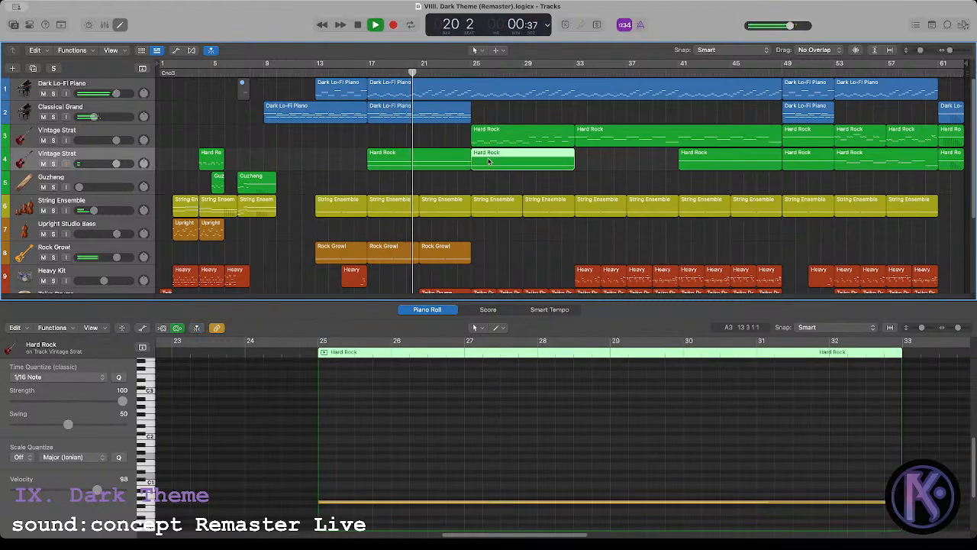
click(484, 179)
drag(444, 162, 545, 163)
click(477, 184)
Step: Examine the Taiko Drums notes in the region at bar 21 while the arrangement plays on
scroll(473, 183, down, 5)
click(455, 187)
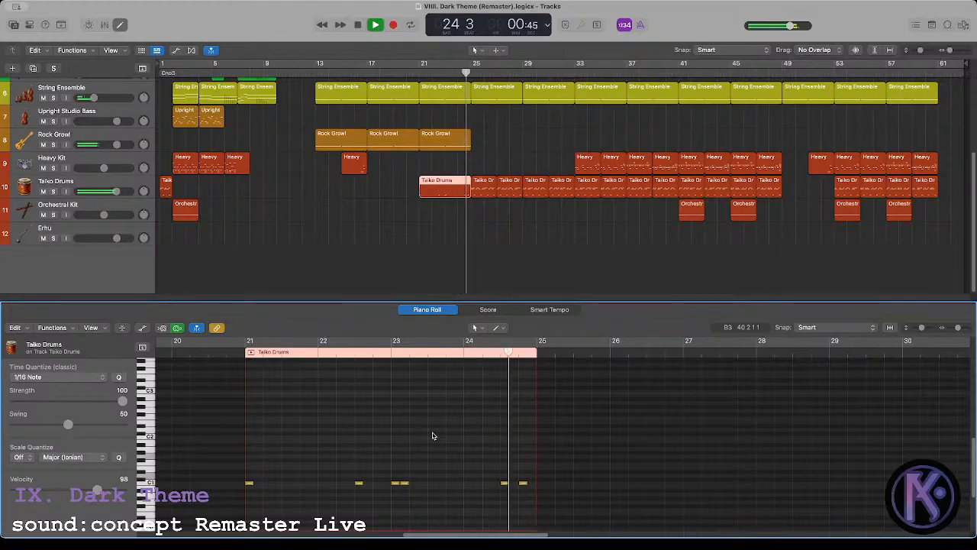
click(432, 218)
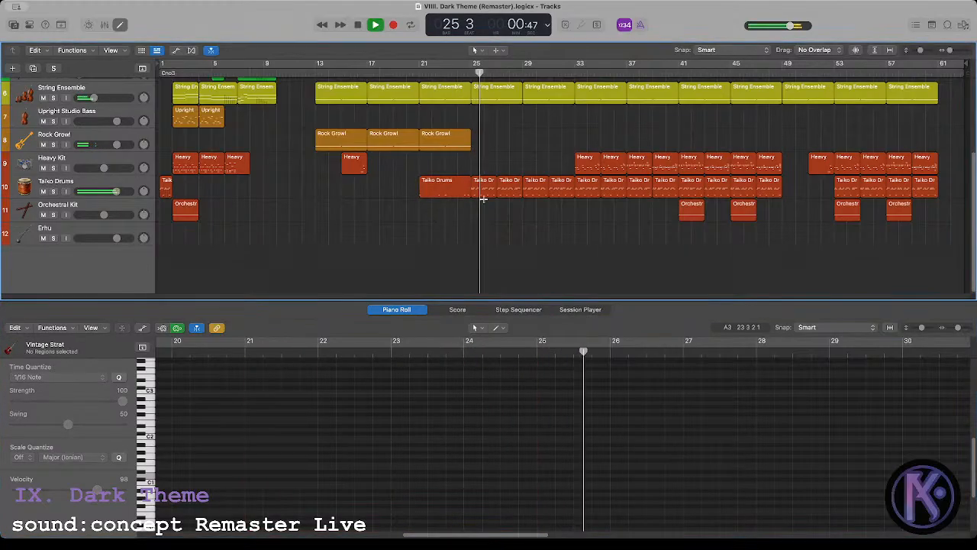
scroll(489, 202, up, 5)
scroll(475, 174, up, 1)
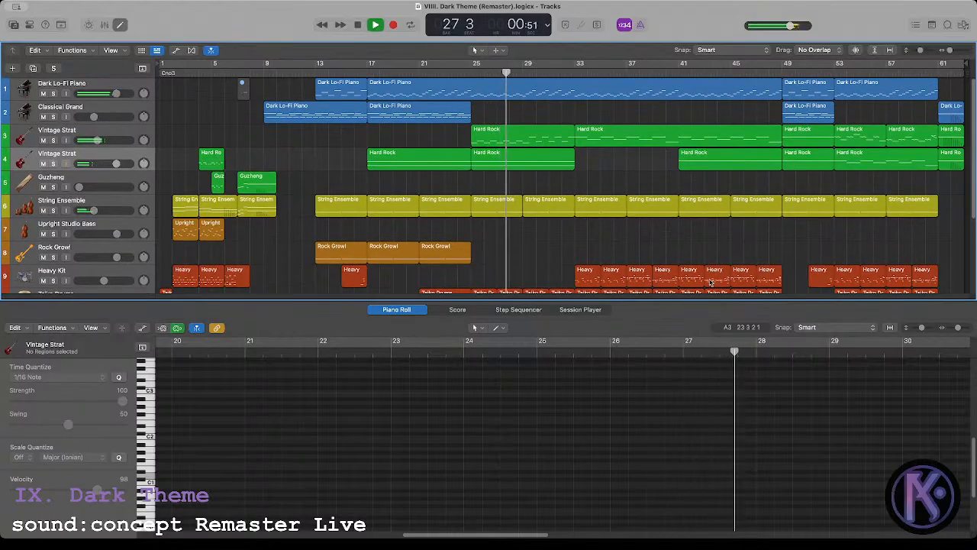
Step: Try raising the first Vintage Strat's volume fader slightly during playback and replay the arrangement from bar 33
scroll(580, 242, down, 1)
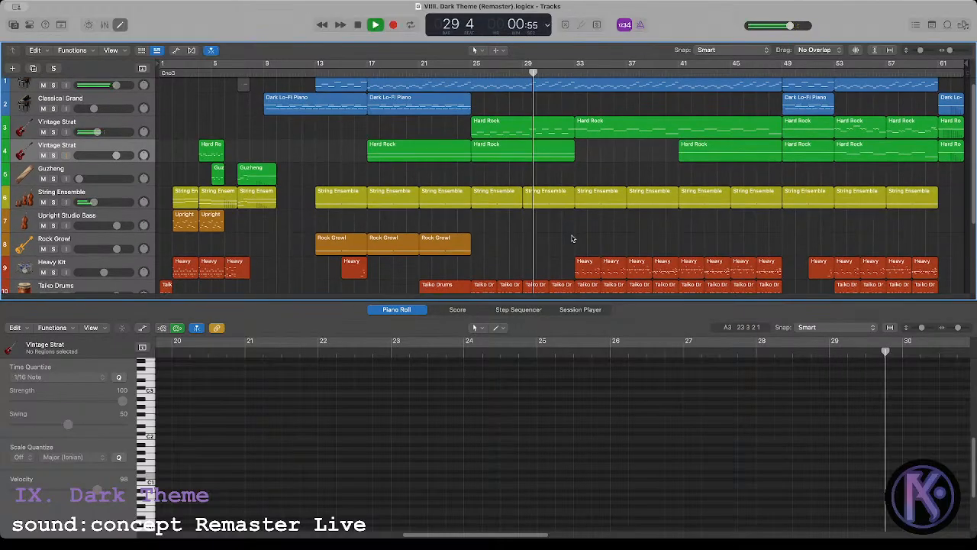
scroll(570, 237, up, 1)
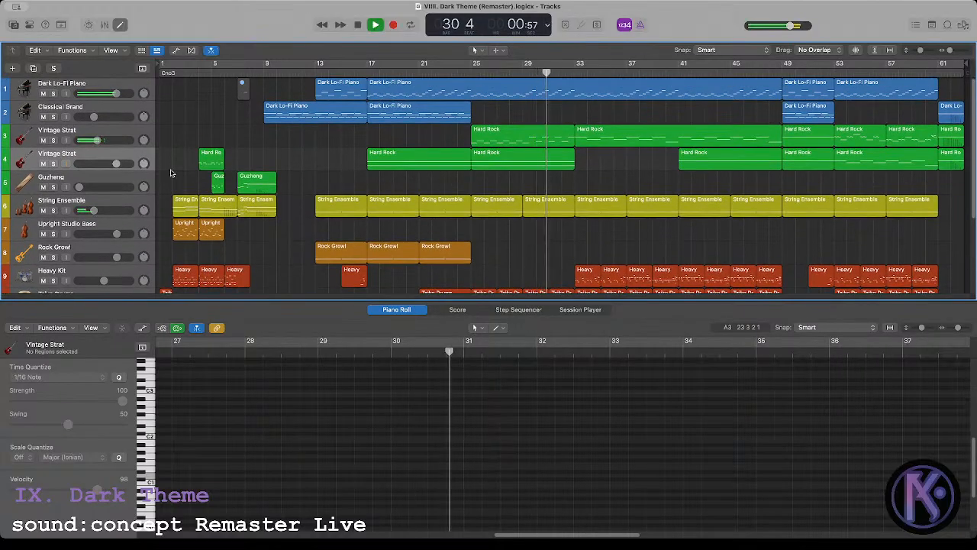
drag(98, 140, 103, 142)
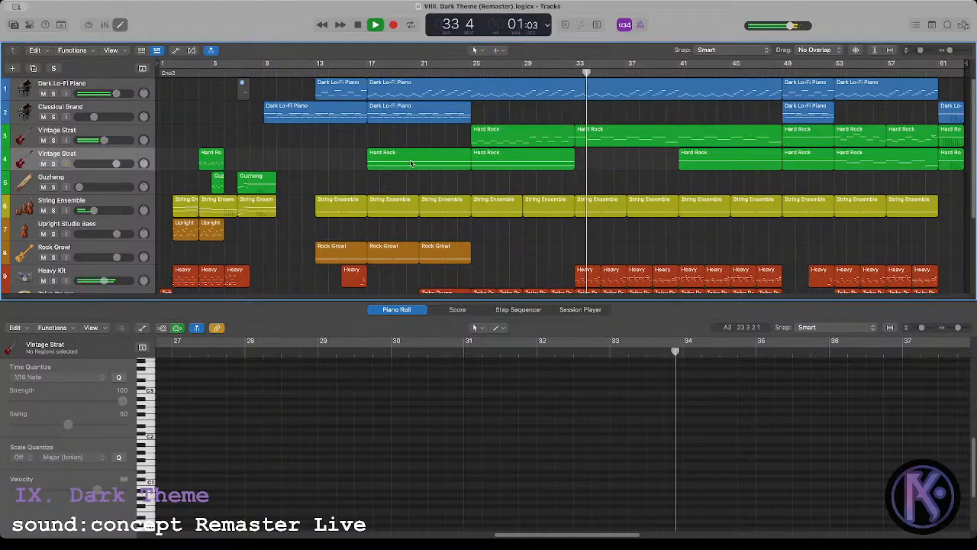
key(space)
click(571, 72)
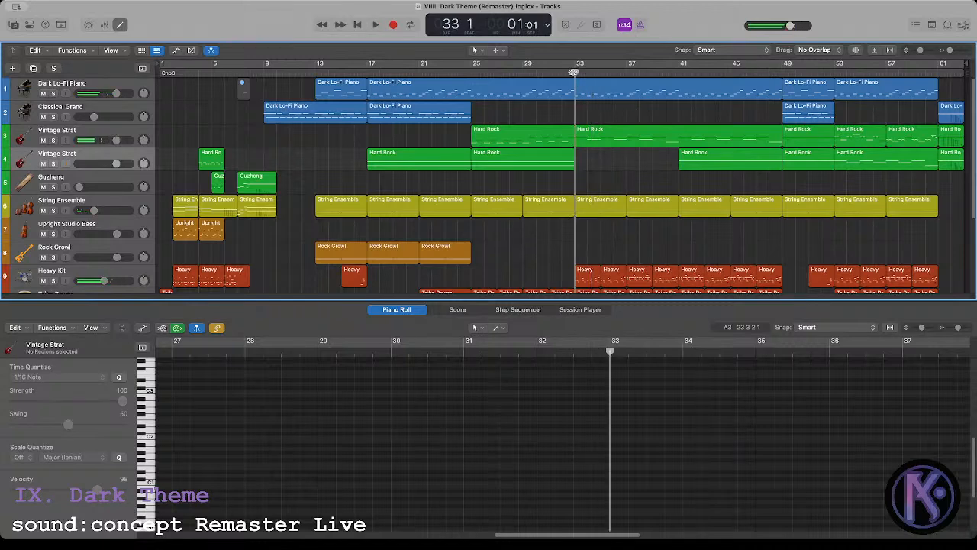
key(space)
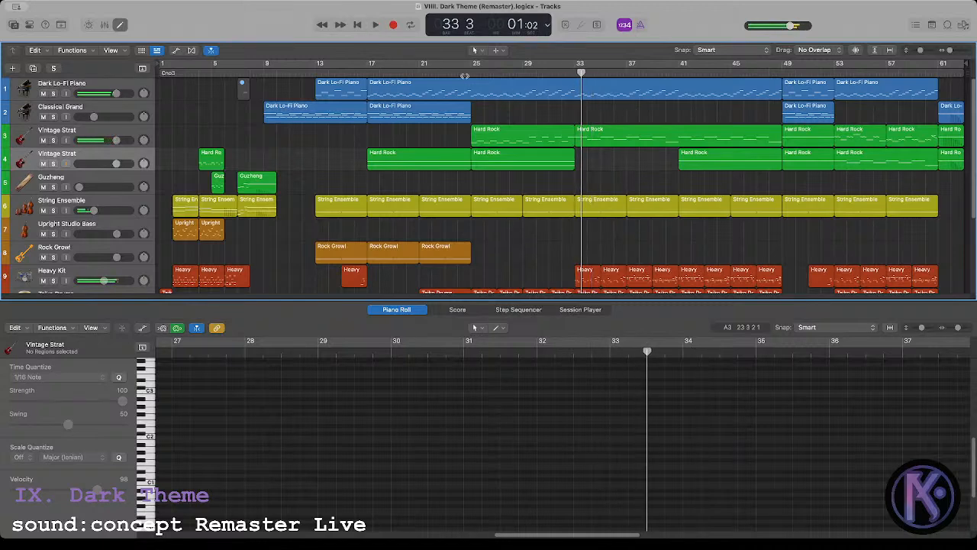
Step: Set the region volume automation of the first Vintage Strat's Hard Rock region at bar 25 to -5.5 dB and replay from just before it
click(470, 72)
click(494, 137)
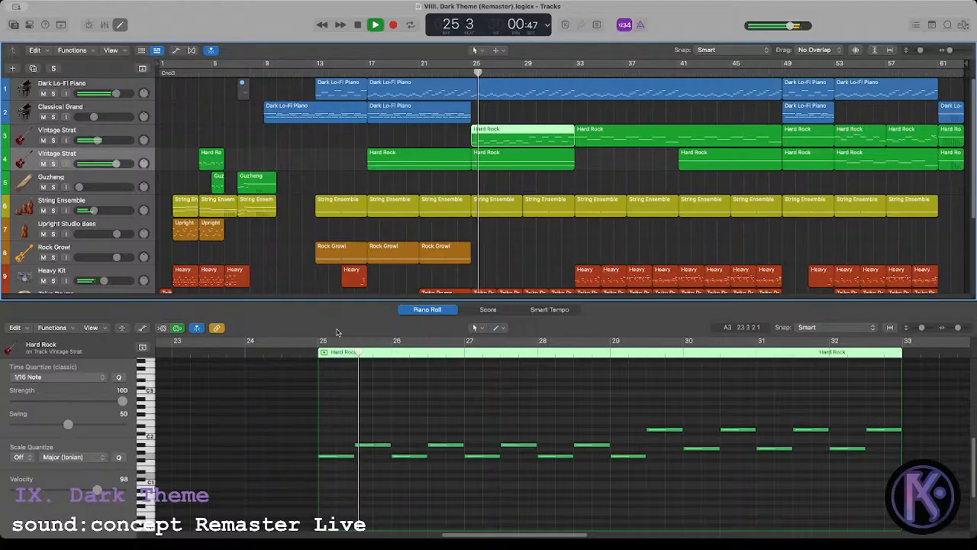
key(a)
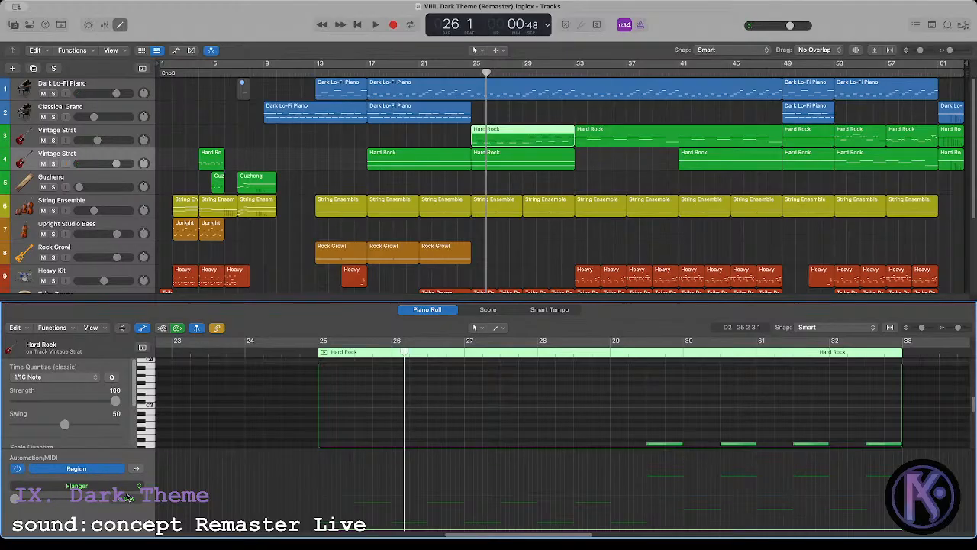
click(128, 496)
drag(322, 501, 323, 489)
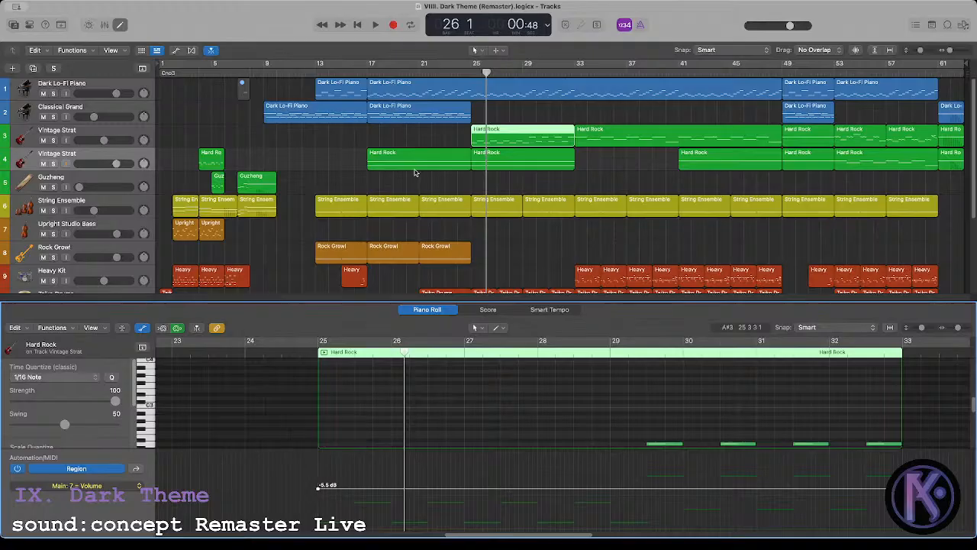
click(464, 74)
key(space)
click(493, 111)
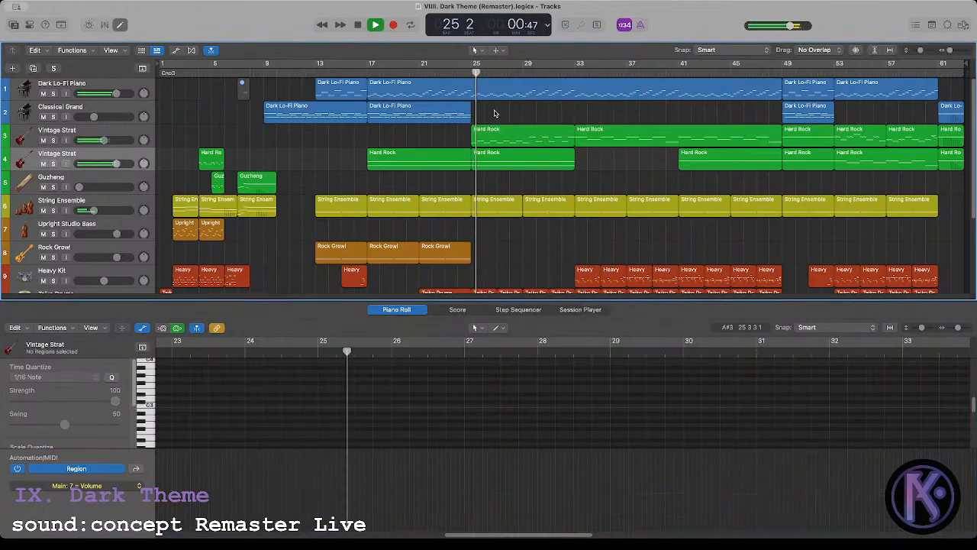
Step: Open both Vintage Strat Hard Rock regions at bar 25 together and audition their notes to compare the two guitar parts
drag(510, 113, 527, 160)
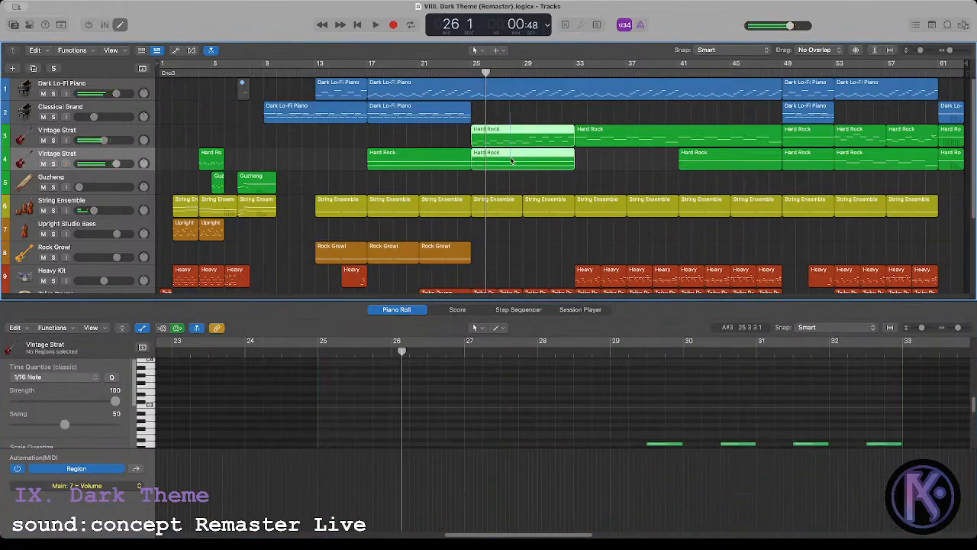
scroll(353, 434, down, 2)
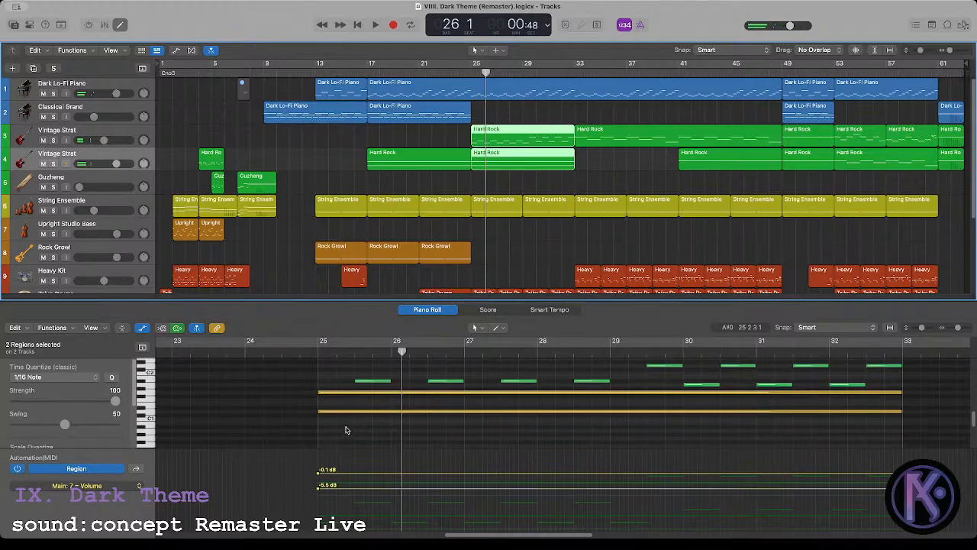
drag(345, 430, 340, 394)
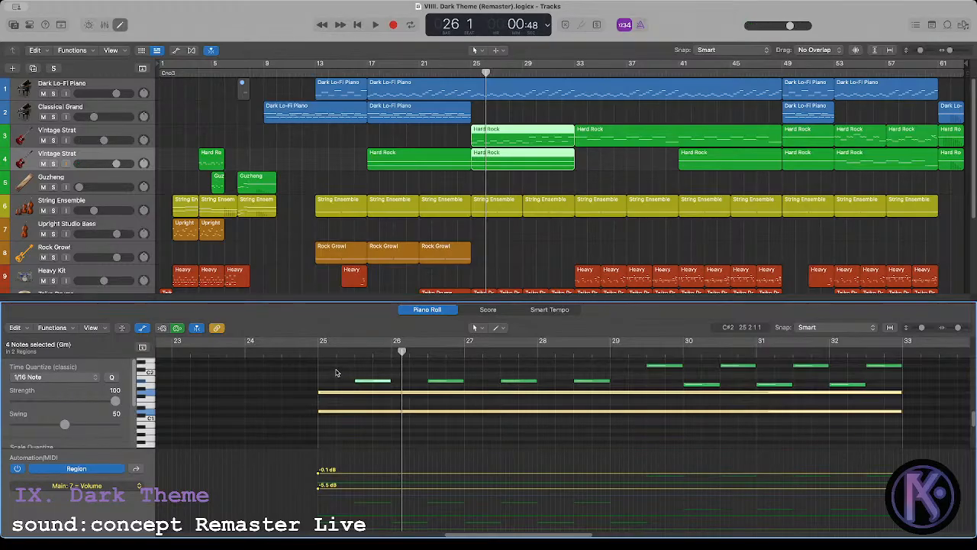
click(336, 372)
click(315, 351)
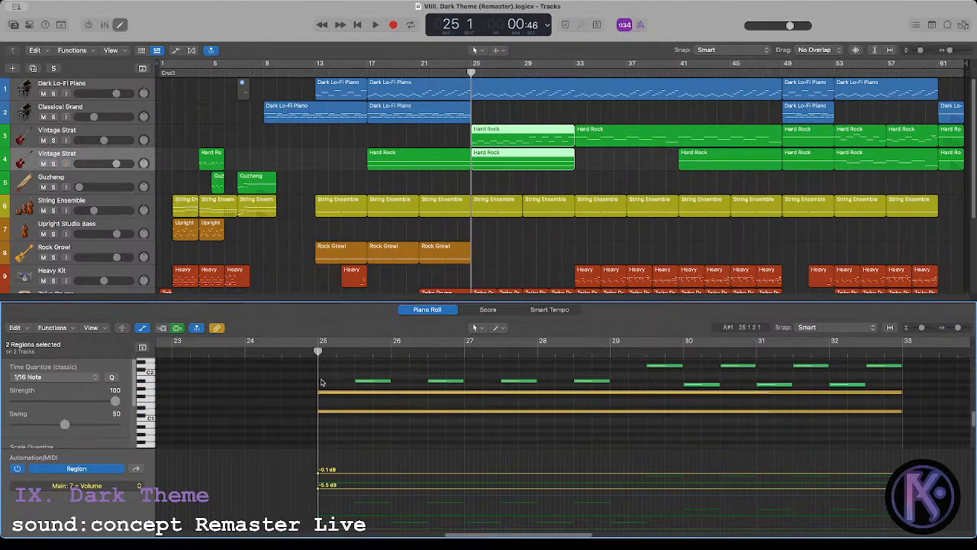
click(333, 393)
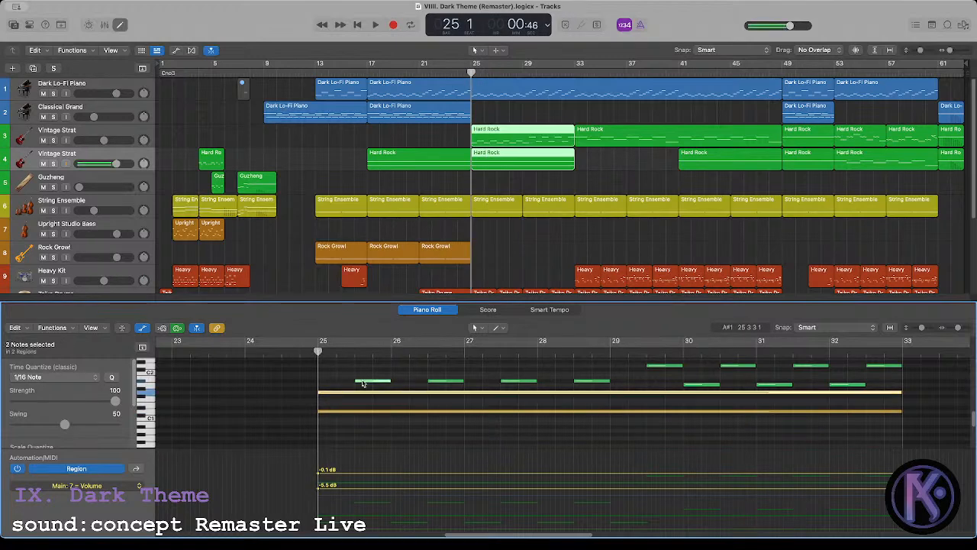
click(661, 373)
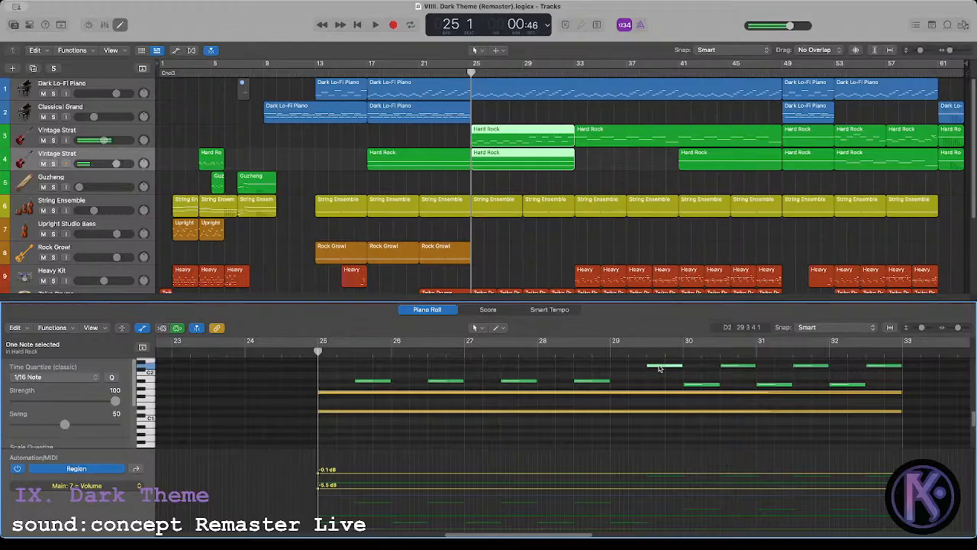
scroll(661, 369, up, 2)
click(628, 416)
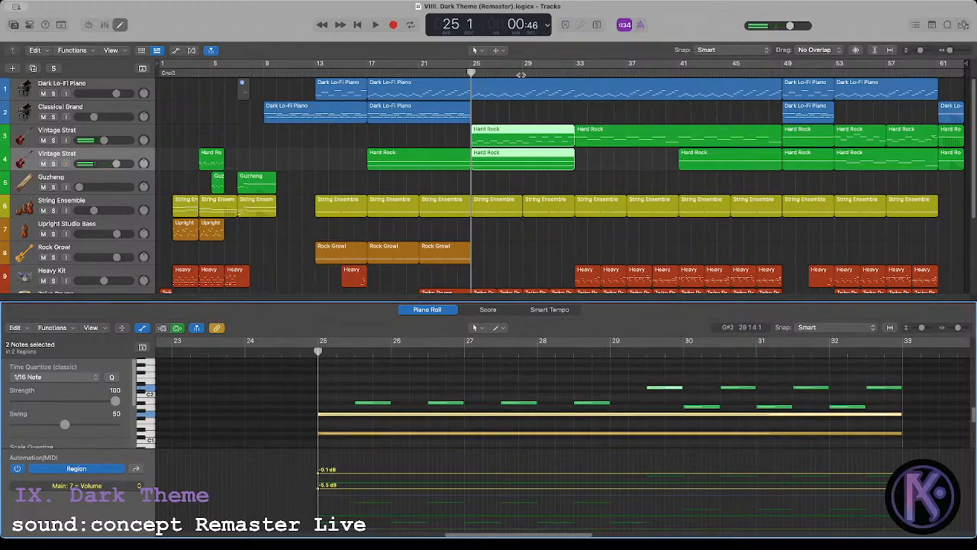
Step: Audition the first Vintage Strat's Hard Rock notes on their own from bar 29 through bar 30
click(521, 72)
click(538, 136)
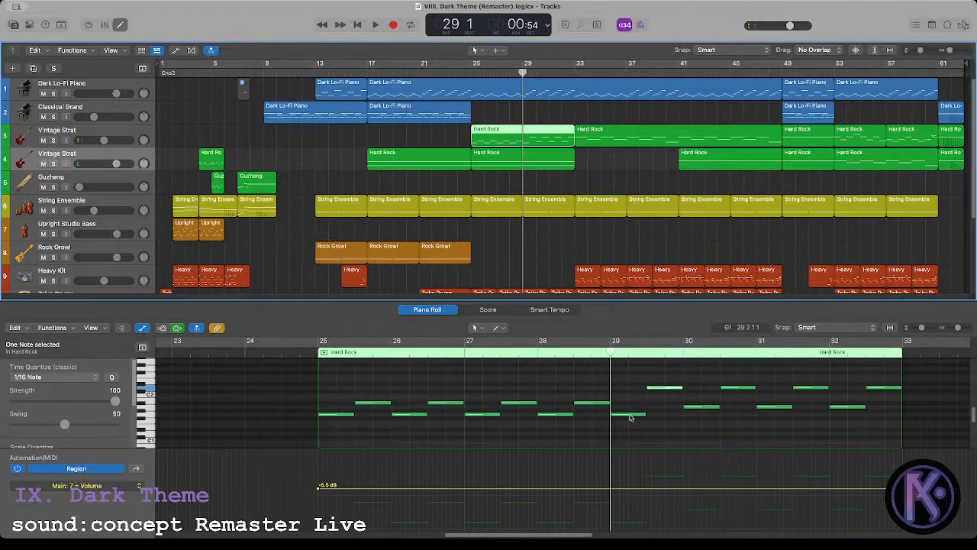
click(630, 416)
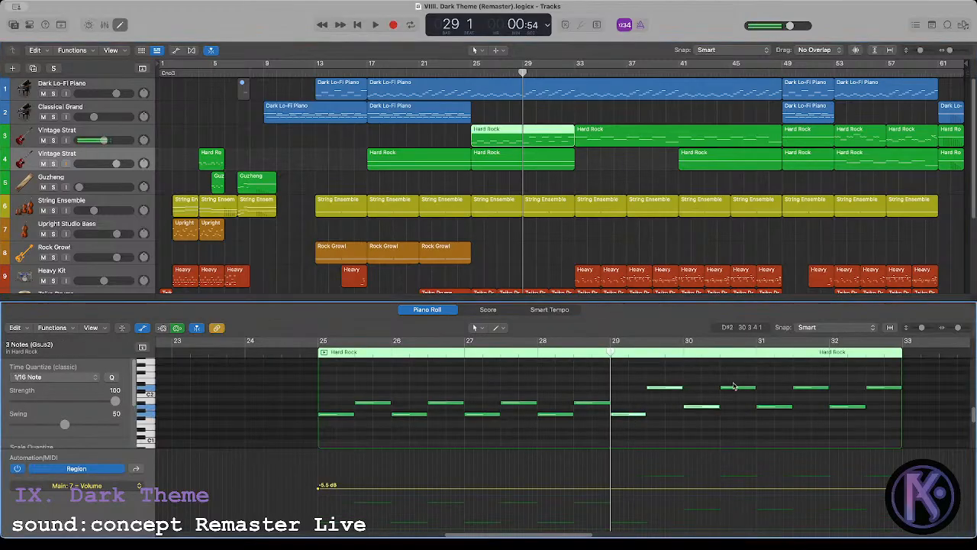
drag(694, 380, 728, 425)
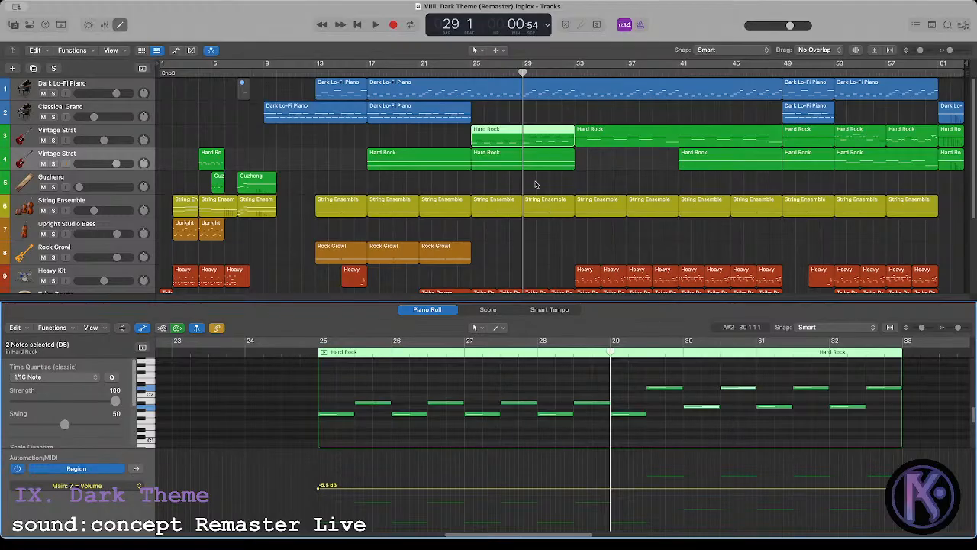
Step: Open the String Ensemble region at bar 29 and hide the automation area to check its notes
click(535, 184)
scroll(535, 187, down, 1)
click(543, 187)
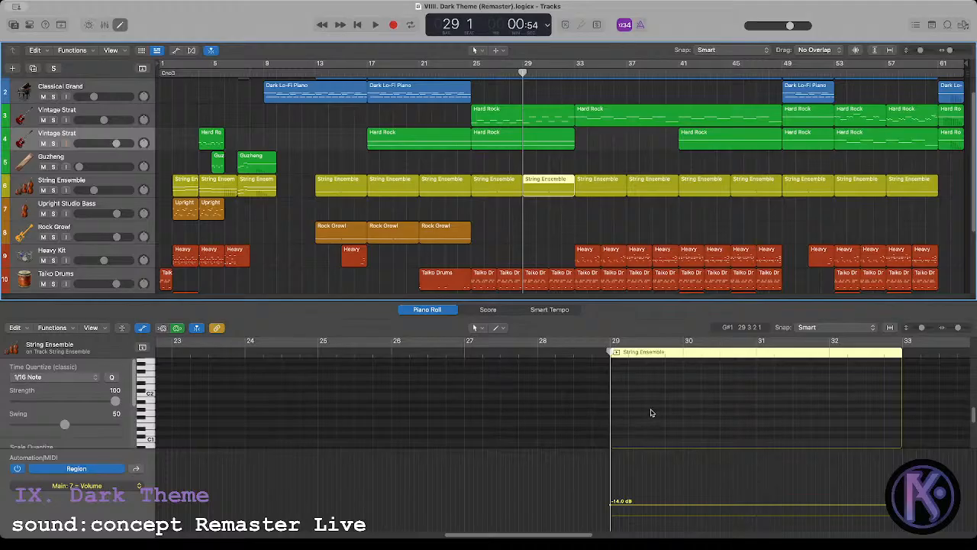
key(a)
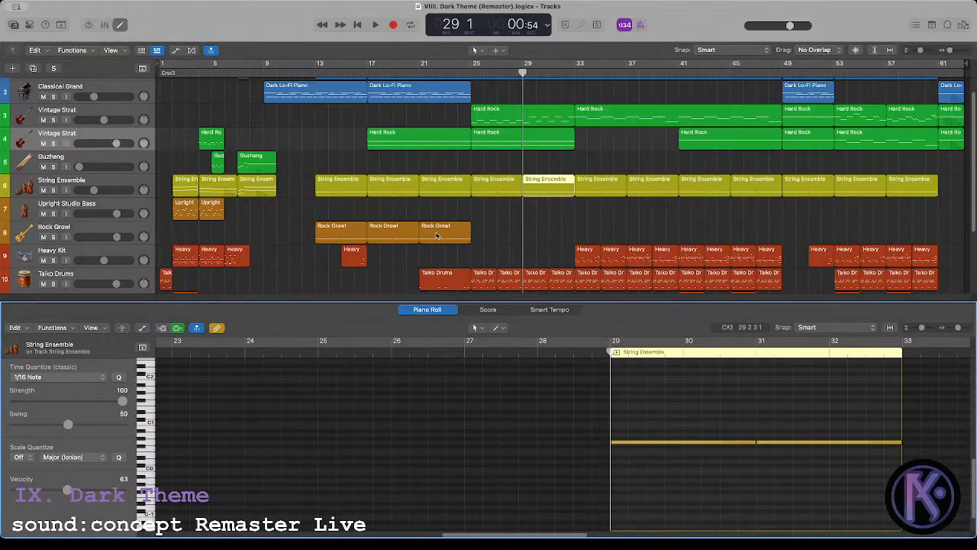
Step: Copy the Rock Growl region at bar 21 to bars 25 and 29, and play the section from bar 25
drag(436, 236, 540, 237)
click(470, 74)
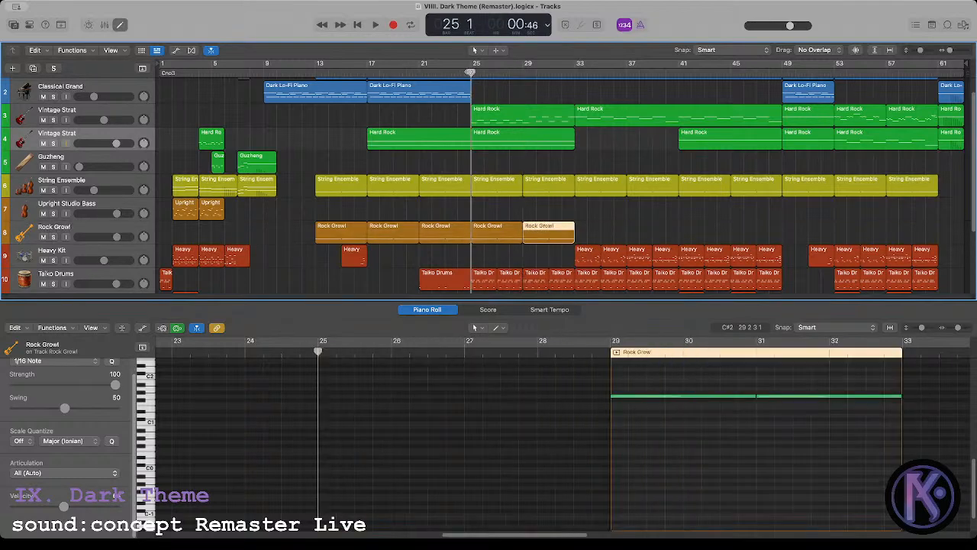
key(space)
click(506, 167)
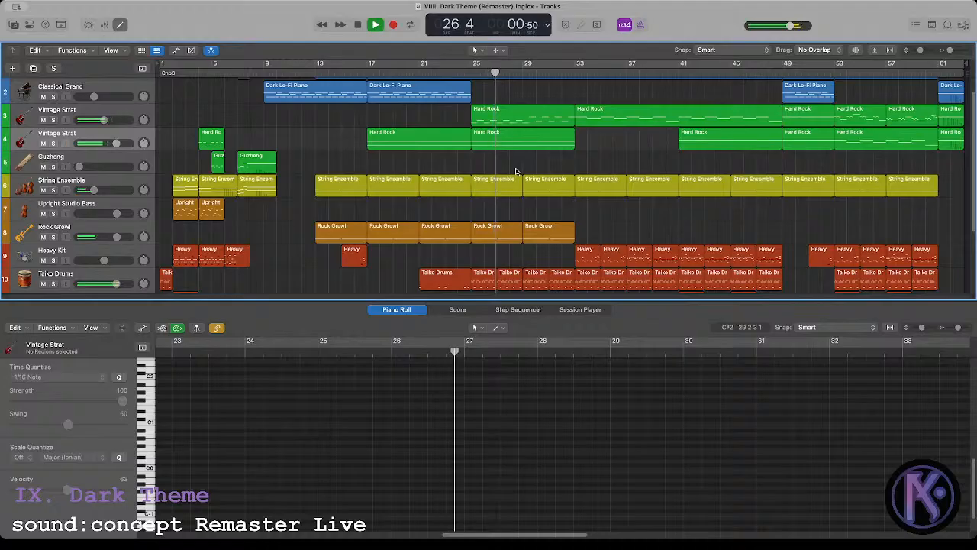
scroll(516, 171, up, 1)
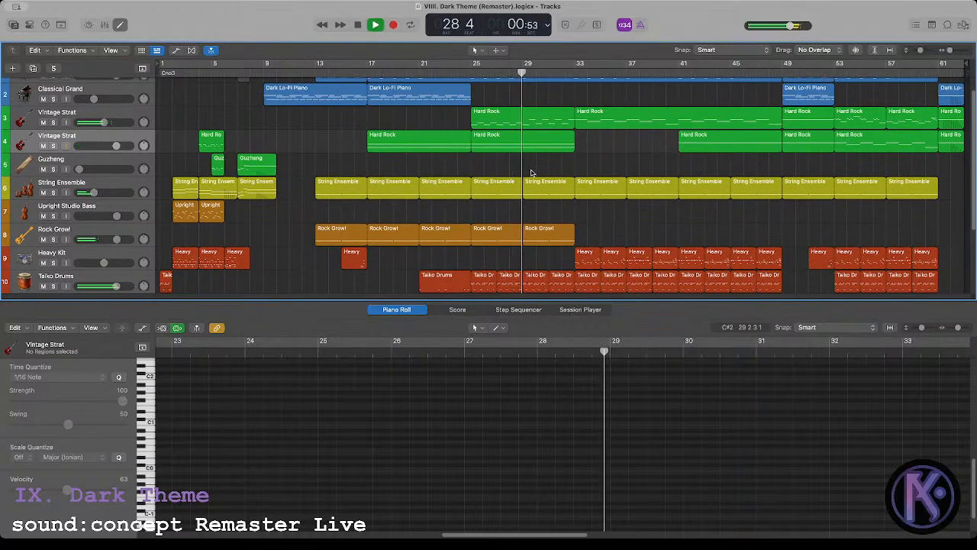
key(space)
Step: Examine the notes from bar 29 in the first Vintage Strat track's Hard Rock region that starts at bar 25
drag(526, 73, 523, 73)
click(537, 123)
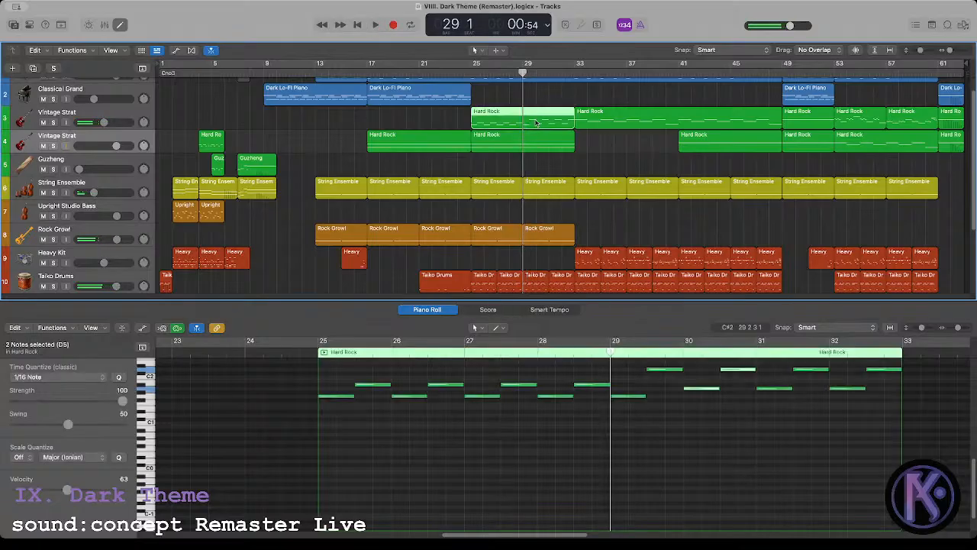
click(633, 397)
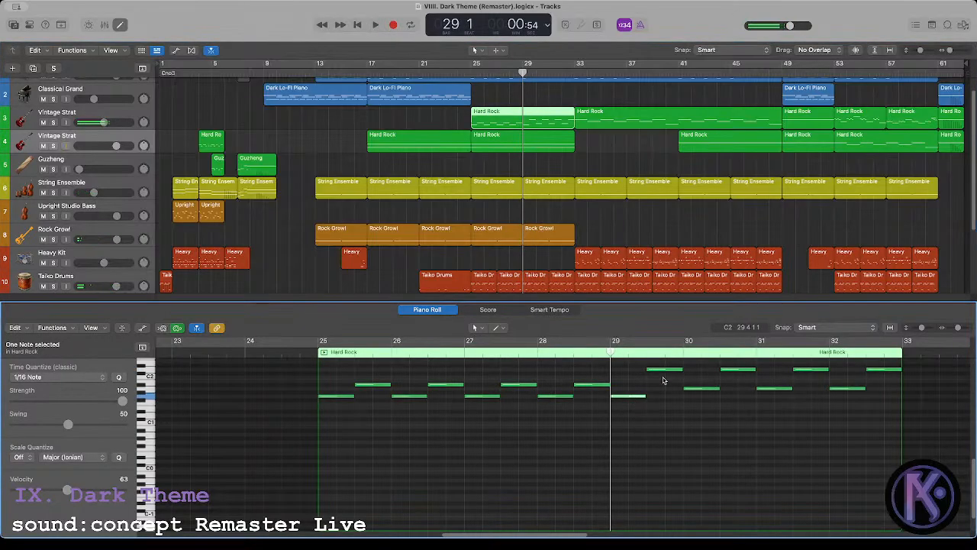
drag(693, 365, 737, 412)
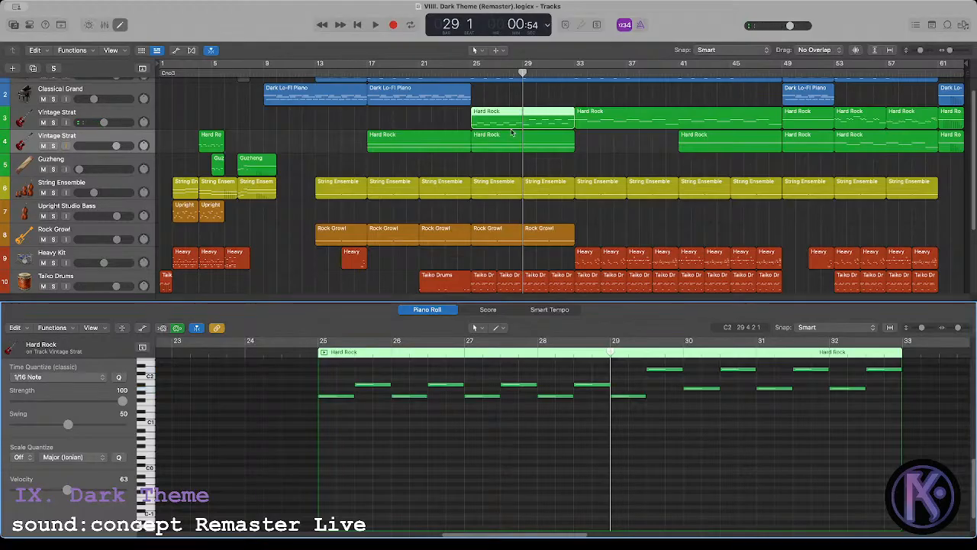
Step: Transpose the String Ensemble and Rock Growl notes at bar 29 down five semitones and up one octave, and play the change
click(548, 189)
shift+click(547, 232)
drag(644, 373, 841, 467)
key(alt+Down)
key(alt+Down)
key(alt+Down)
key(alt+Down)
key(alt+Down)
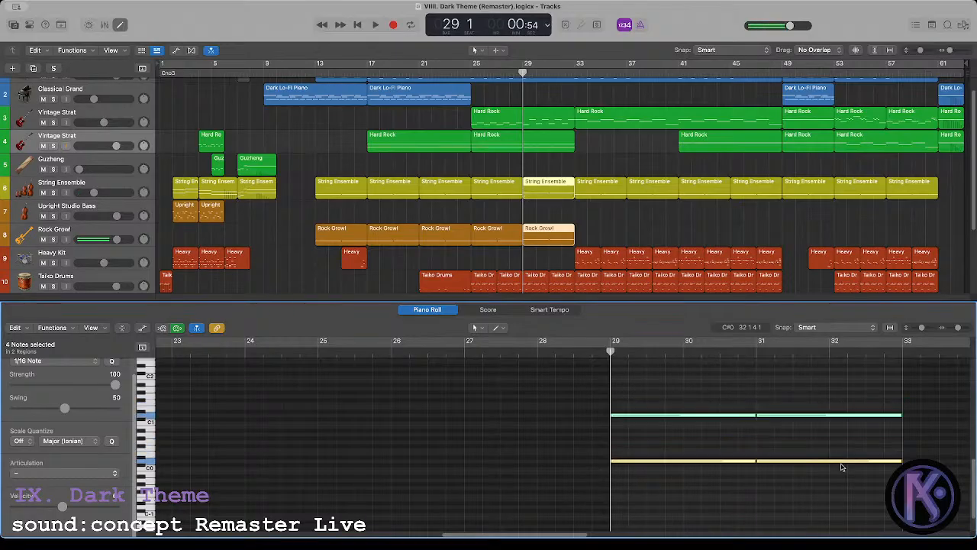
key(alt+shift+Up)
key(space)
click(502, 209)
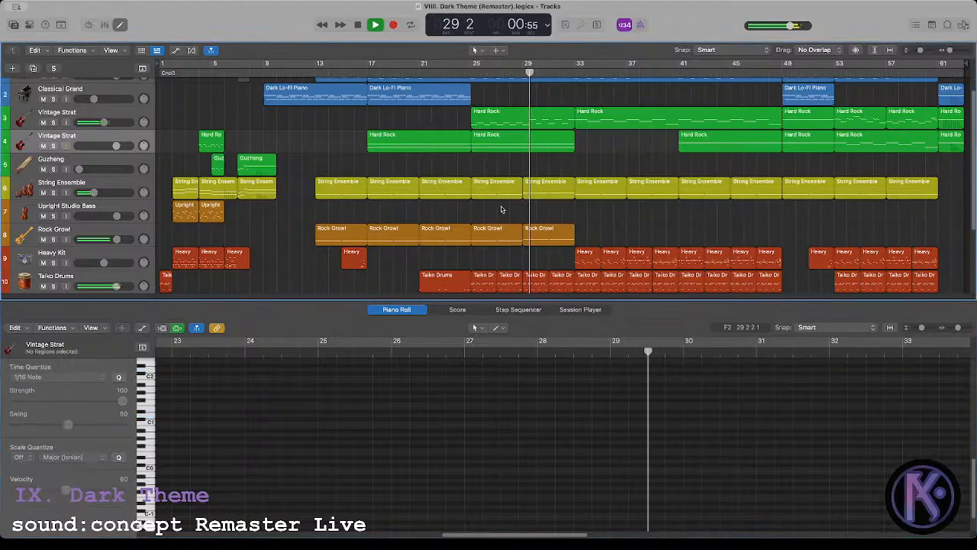
key(space)
Step: Copy the String Ensemble and Rock Growl regions at bar 29 onto the ones at bar 21, with the playhead at bar 17
click(471, 73)
click(372, 73)
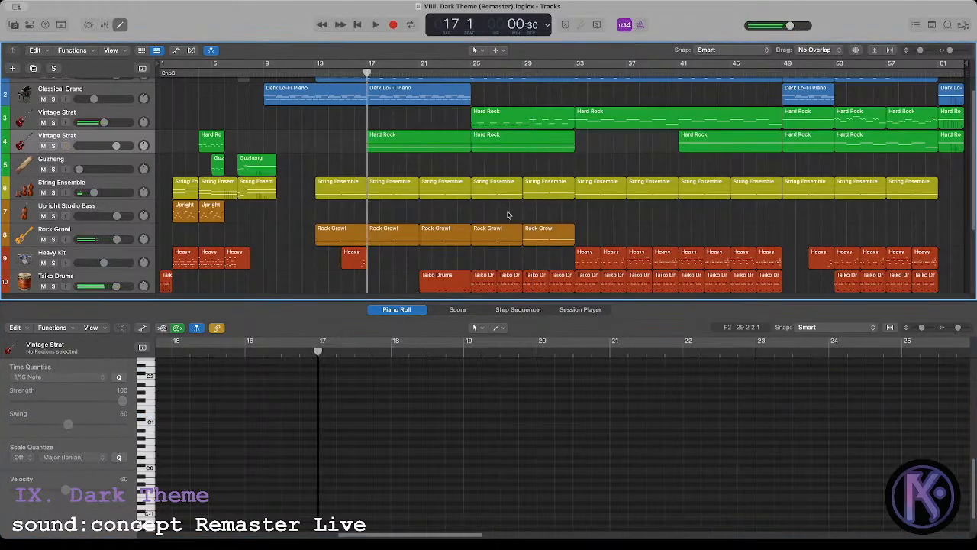
drag(502, 173, 544, 236)
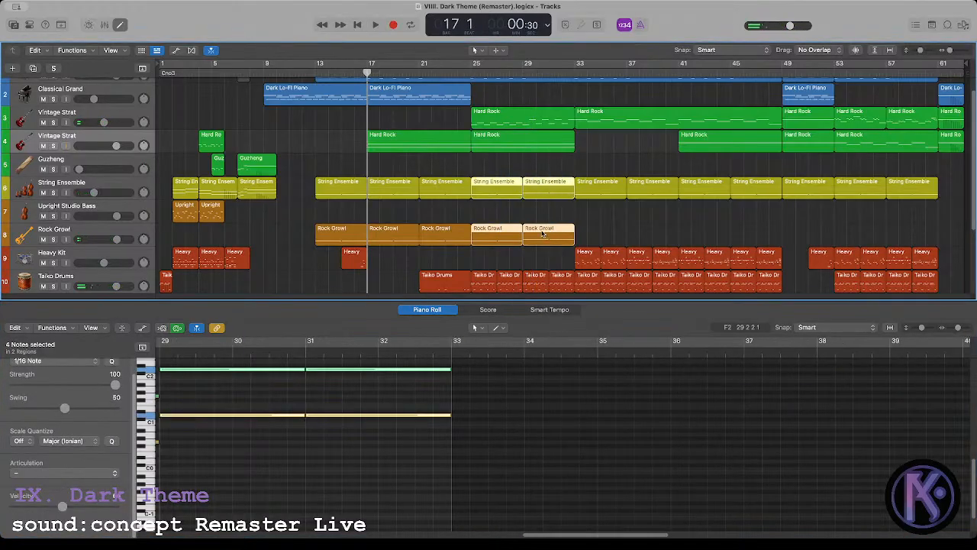
click(532, 211)
drag(533, 173, 448, 243)
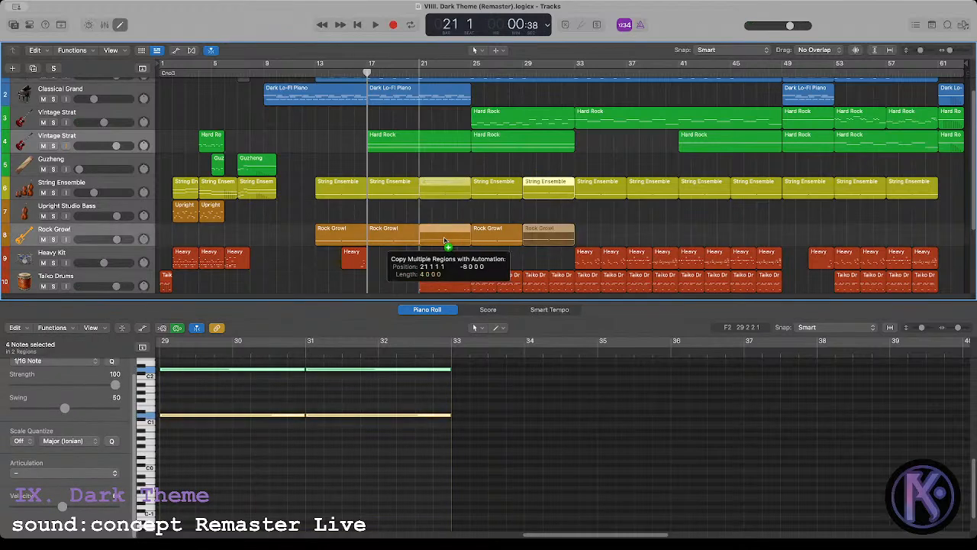
Step: Play the arrangement from bar 17 into the copied regions at bar 21
key(space)
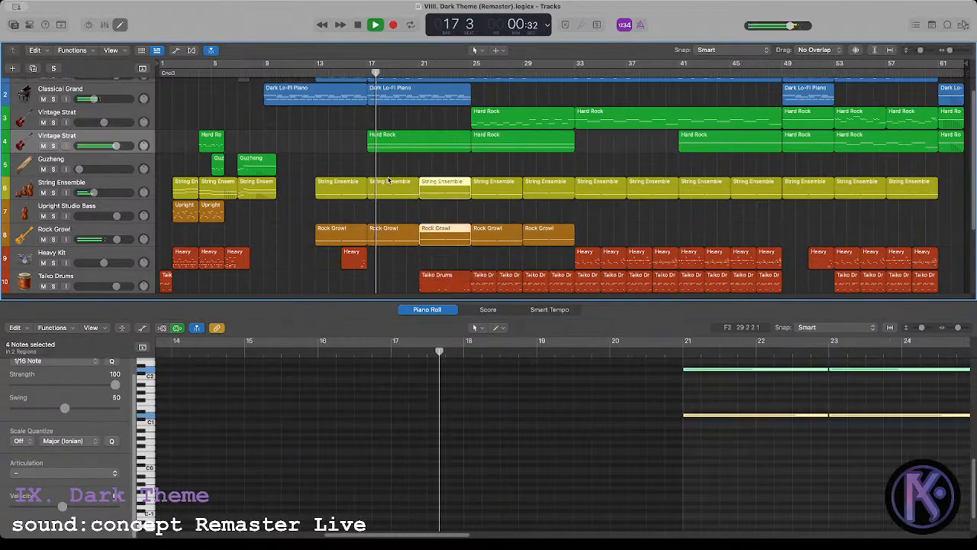
scroll(474, 167, up, 1)
scroll(474, 167, down, 1)
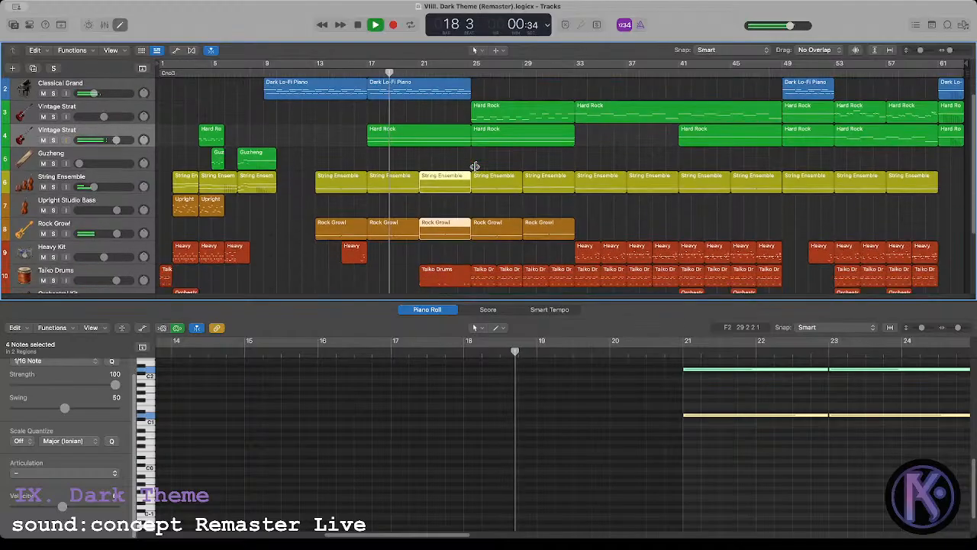
scroll(475, 166, up, 1)
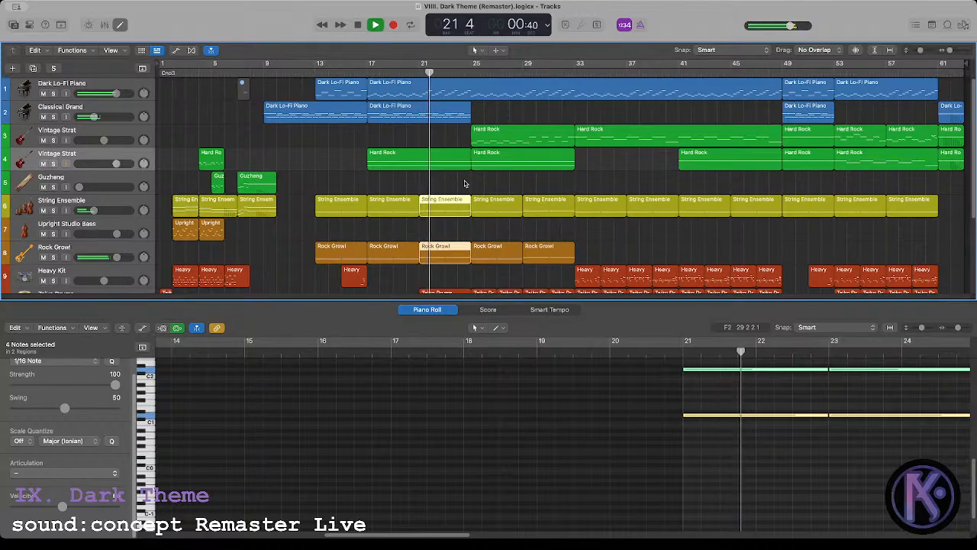
scroll(451, 138, down, 2)
Step: Listen to the Rock Growl track soloed from bar 21 and turn its solo off again
click(420, 66)
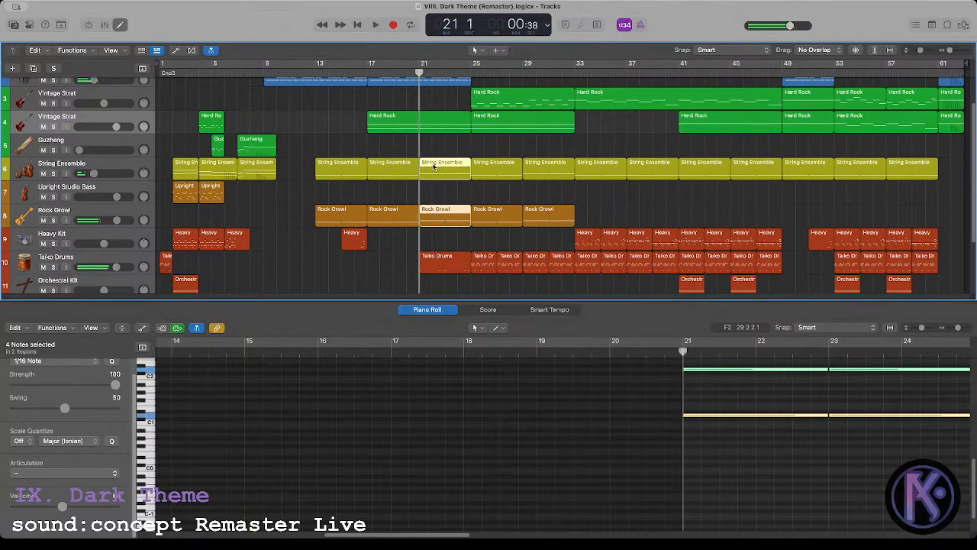
click(437, 200)
click(53, 220)
key(space)
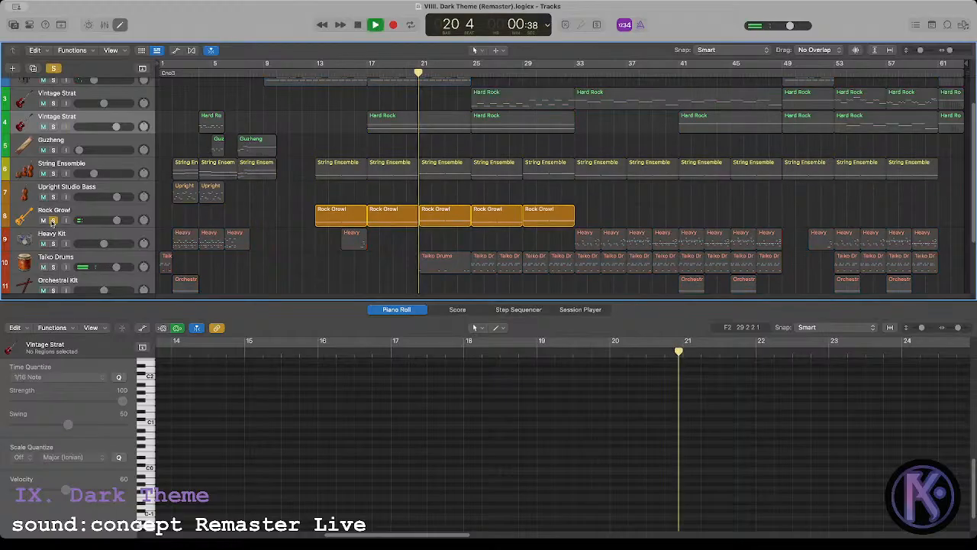
click(52, 221)
key(space)
Step: Play the full arrangement from bar 21 to about bar 30
key(space)
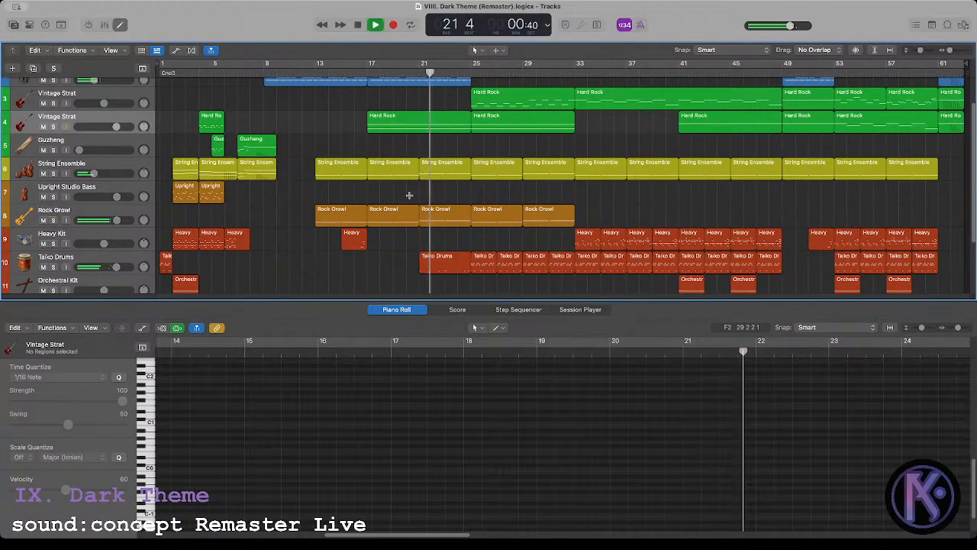
scroll(420, 198, up, 2)
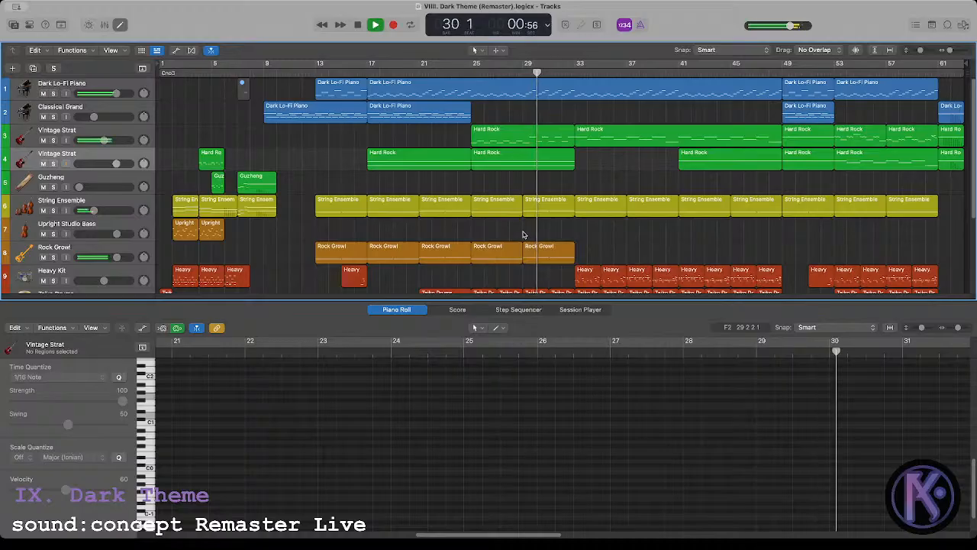
key(space)
Step: Compare the Rock Growl and first Vintage Strat notes at bar 29 in the Piano Roll
click(522, 72)
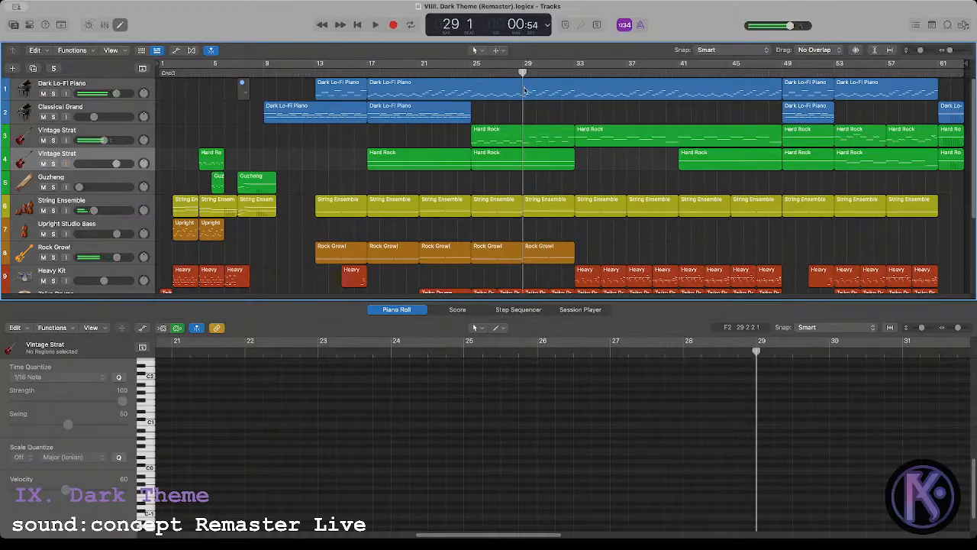
click(536, 252)
shift+click(537, 141)
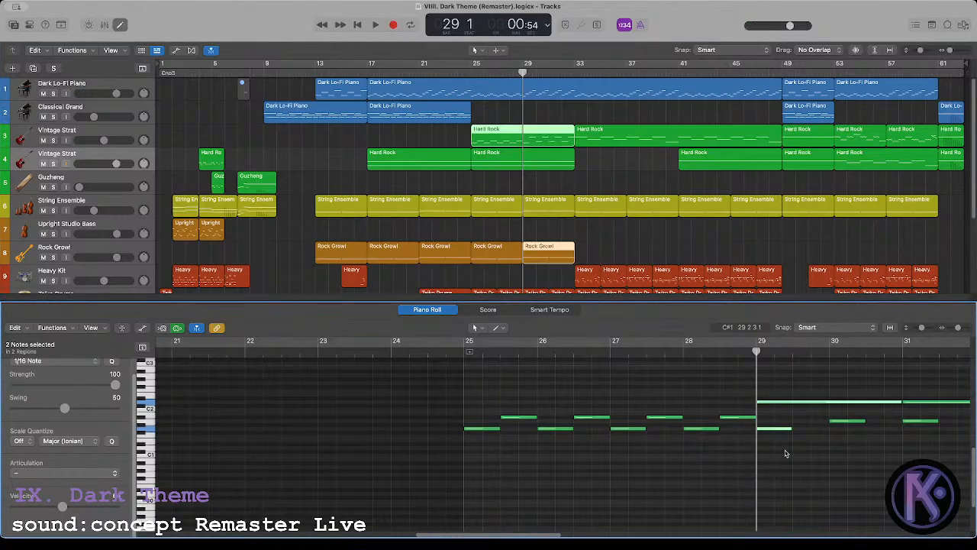
click(786, 458)
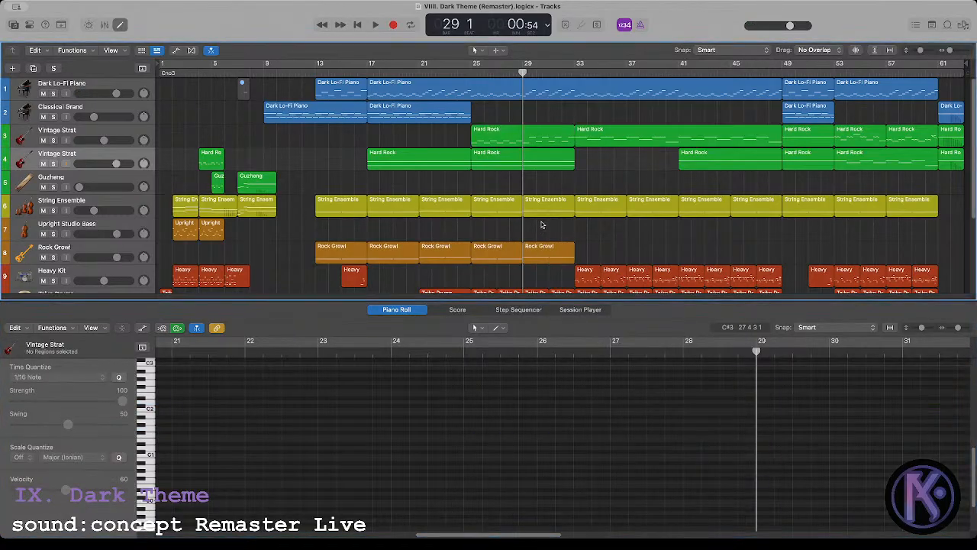
scroll(541, 226, down, 1)
scroll(540, 225, up, 1)
Step: Examine the notes at bar 25 in the long Dark Lo-Fi Piano region
click(536, 98)
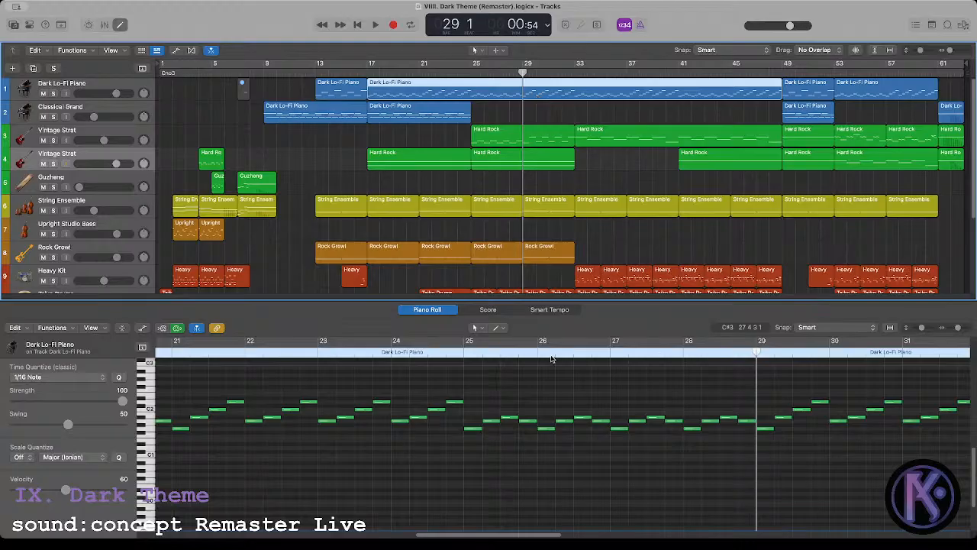
click(470, 73)
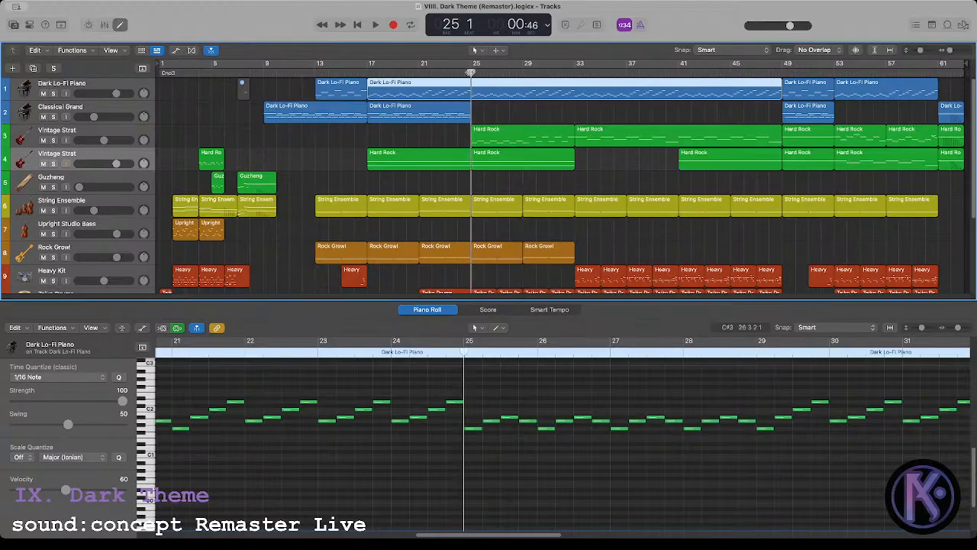
drag(472, 410, 538, 456)
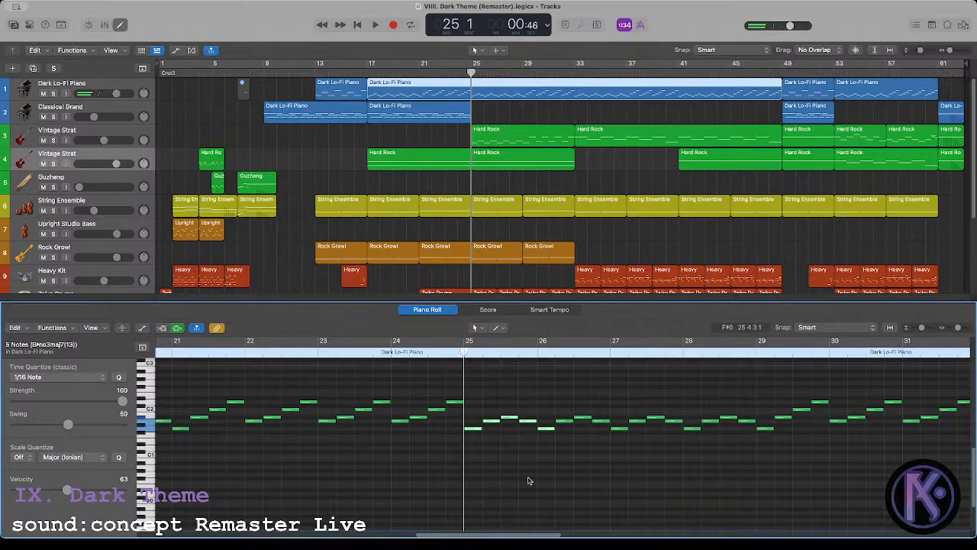
click(474, 429)
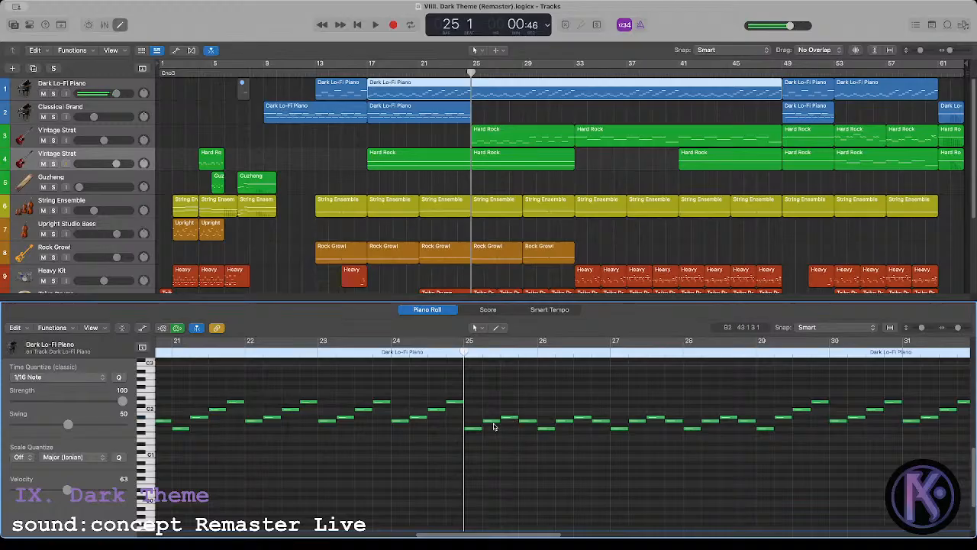
click(505, 443)
Step: Examine the Dark Lo-Fi Piano note groups at bars 29 and 30, playing the section from bar 29
drag(531, 533, 595, 535)
click(437, 359)
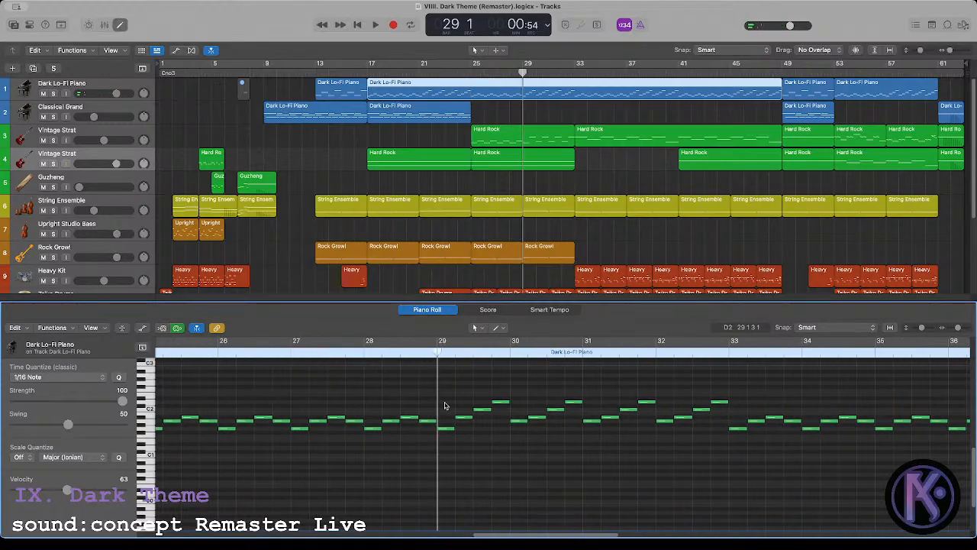
drag(436, 393, 502, 451)
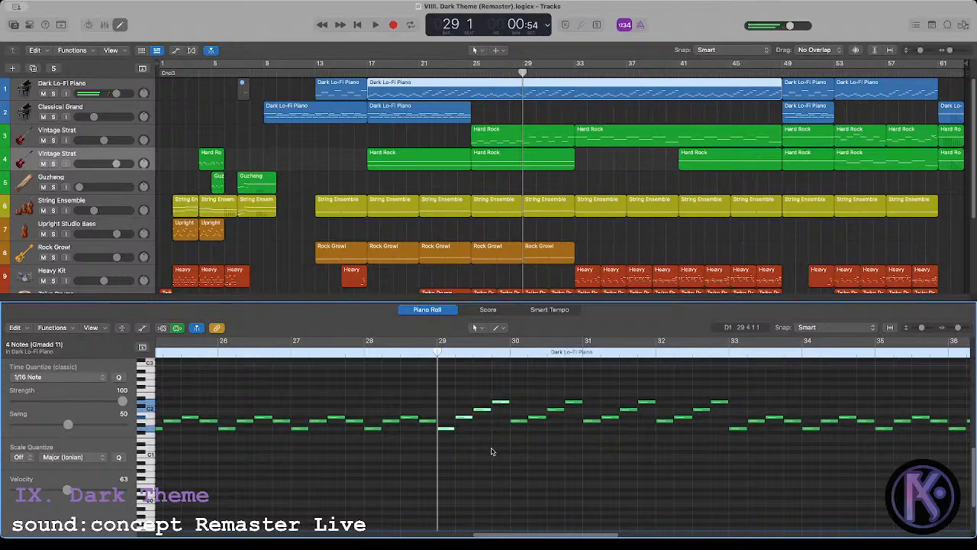
key(space)
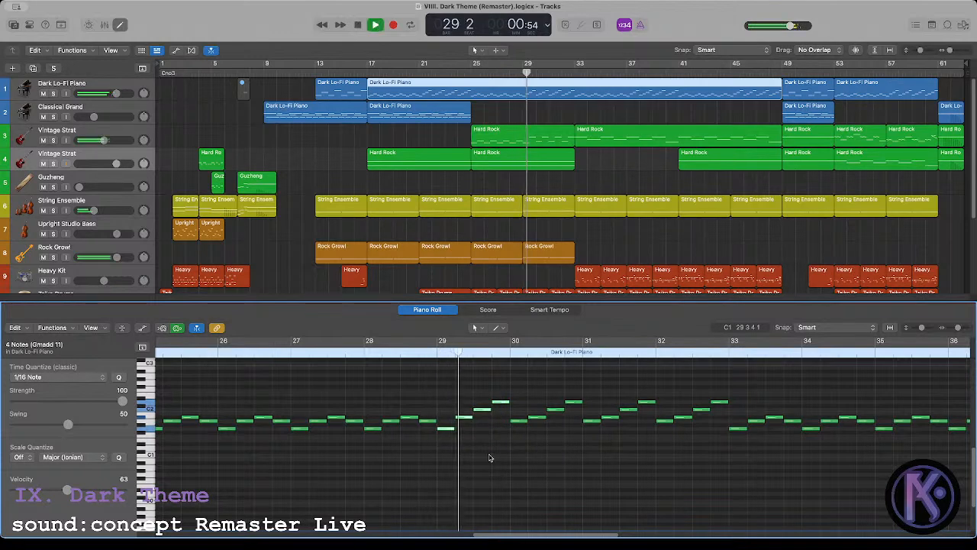
click(461, 458)
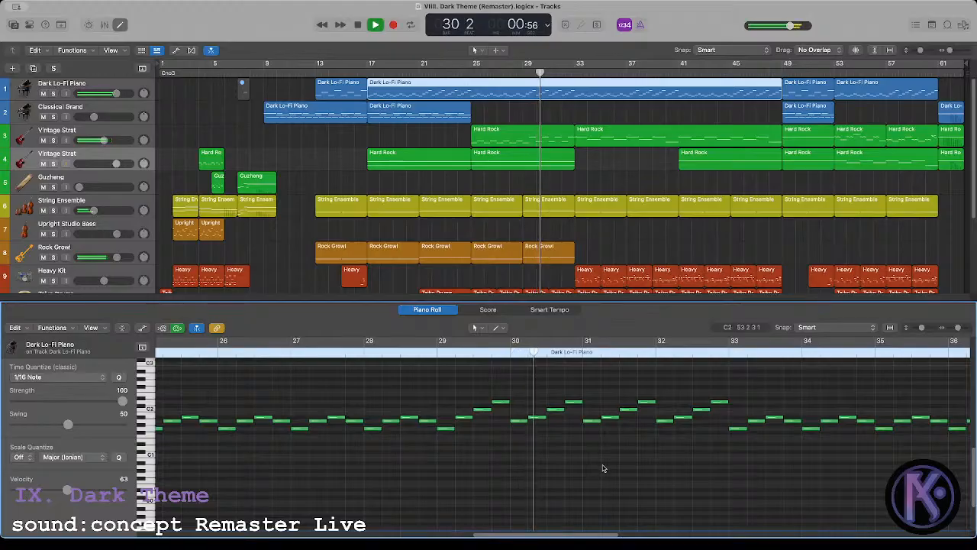
key(space)
drag(514, 393, 579, 441)
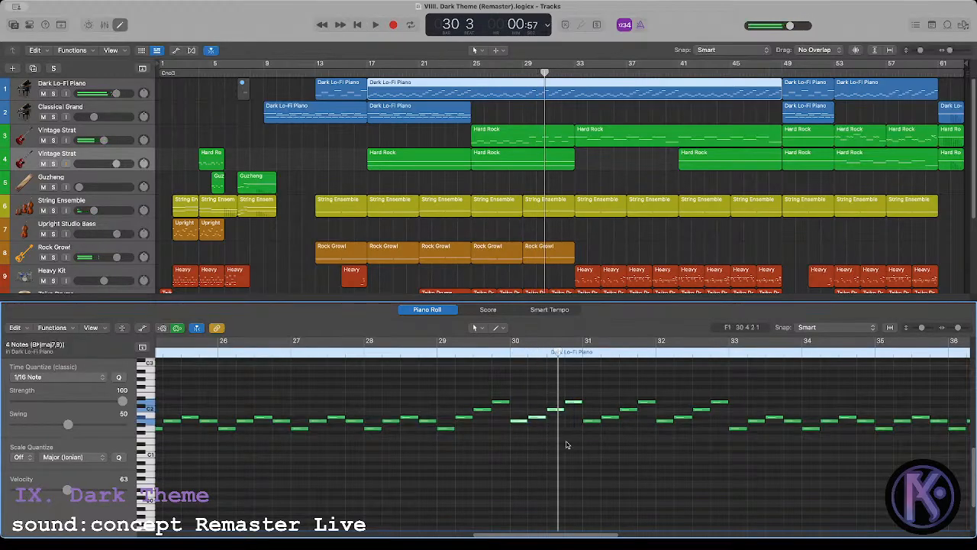
click(544, 469)
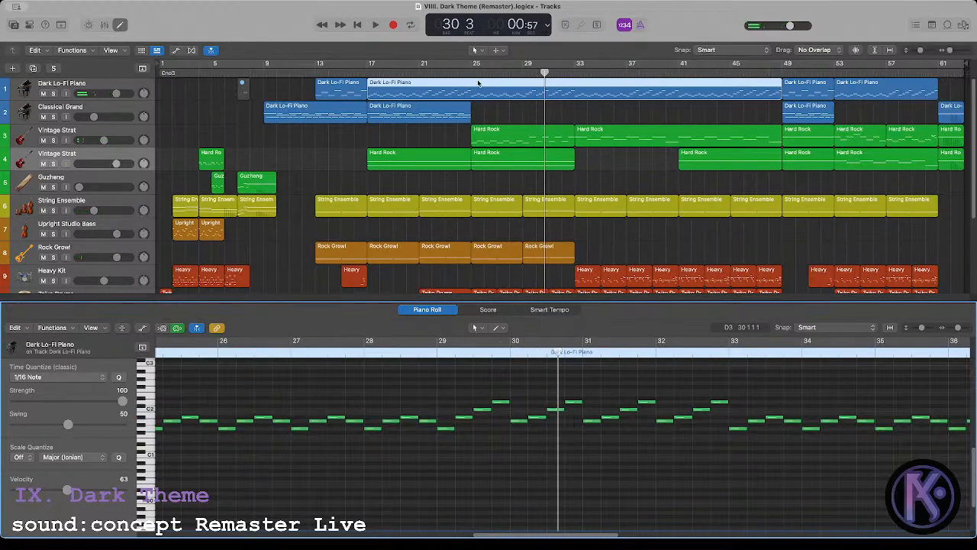
Step: Play the full arrangement from bar 25
click(471, 74)
click(493, 112)
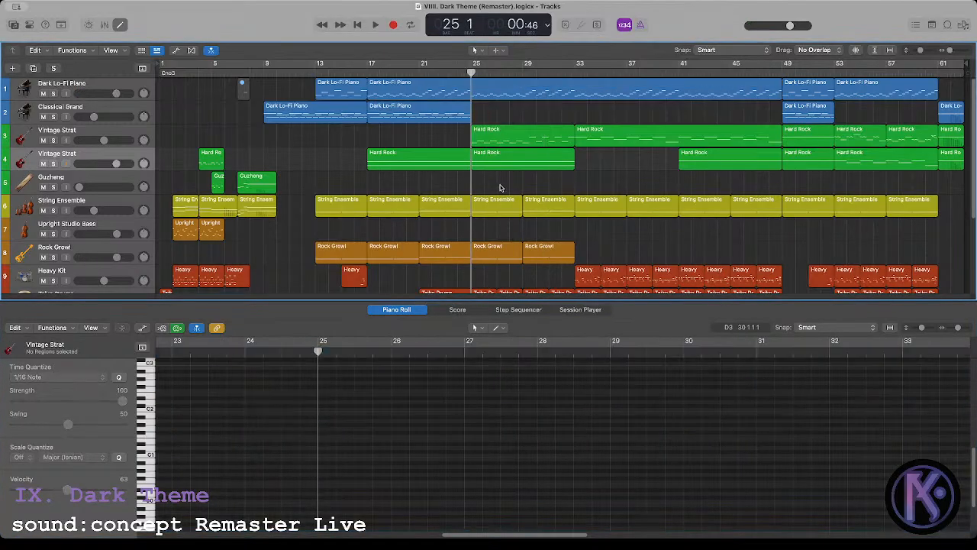
key(space)
Step: Split the two long notes in the second Vintage Strat track's Hard Rock region at bar 29 and select the upper note after the split
click(507, 159)
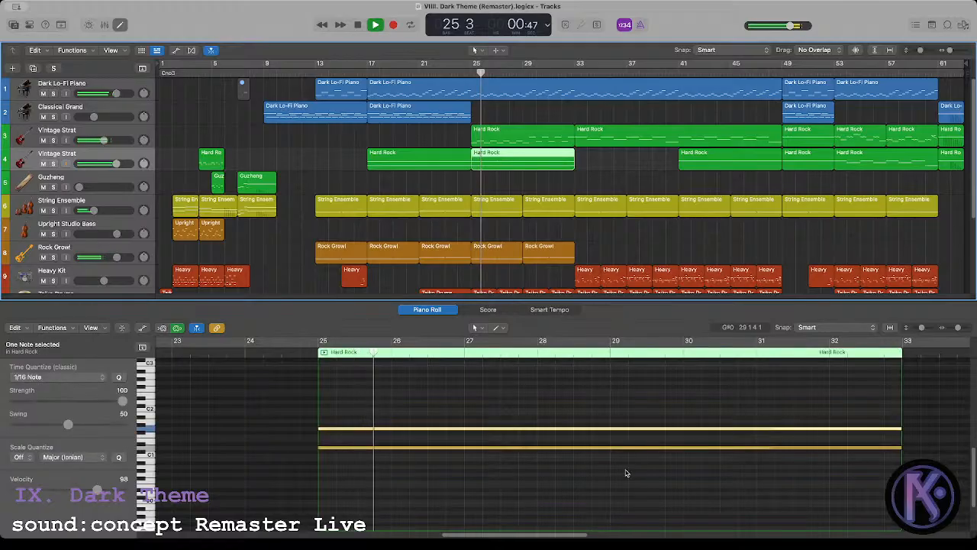
key(space)
click(610, 351)
drag(619, 408, 639, 461)
key(super+t)
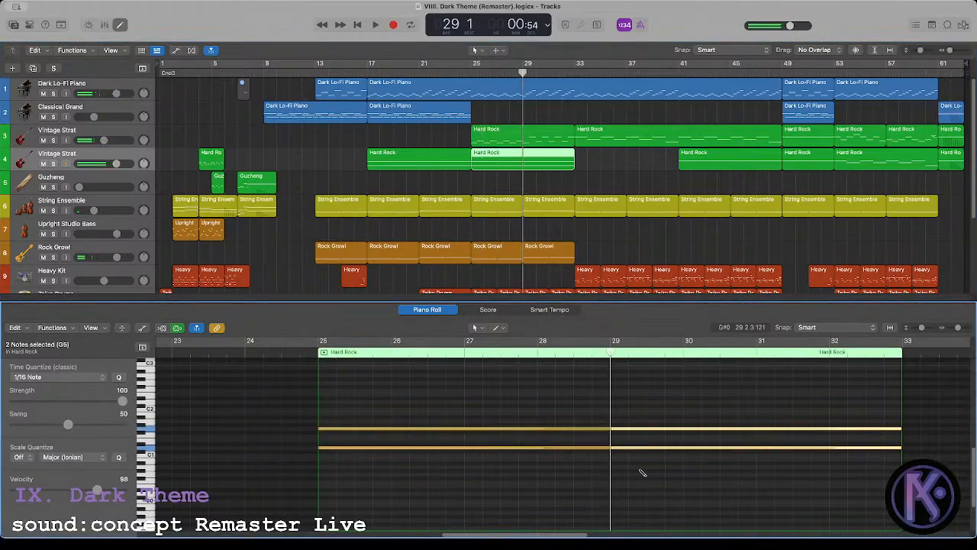
click(629, 447)
click(628, 431)
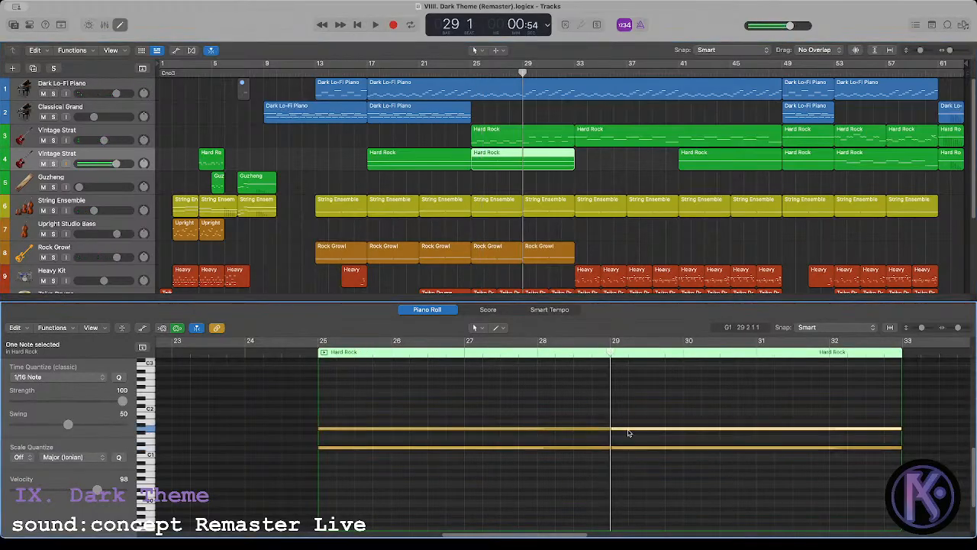
Step: Raise the upper Hard Rock note after bar 29 by two semitones and play the section from bar 25
key(alt+Up)
key(alt+Up)
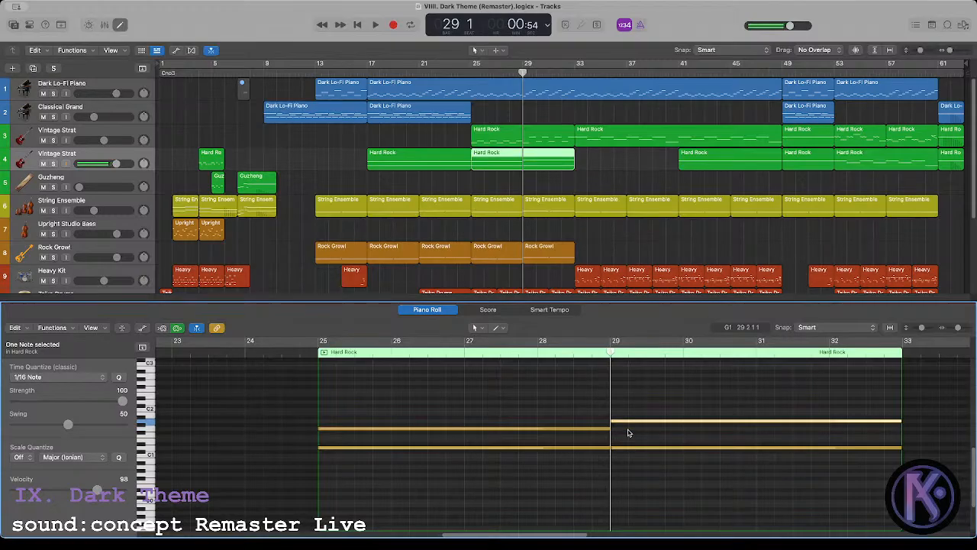
shift+click(627, 448)
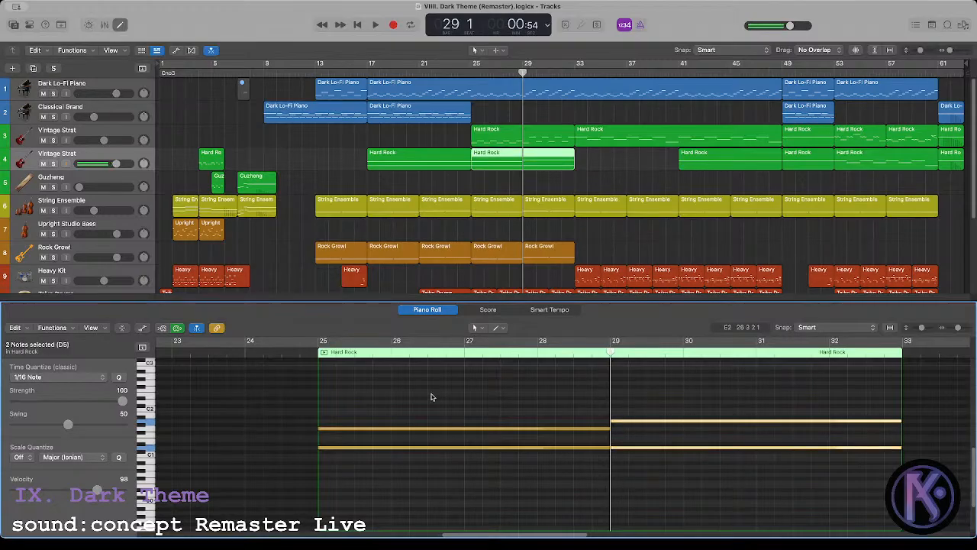
click(319, 352)
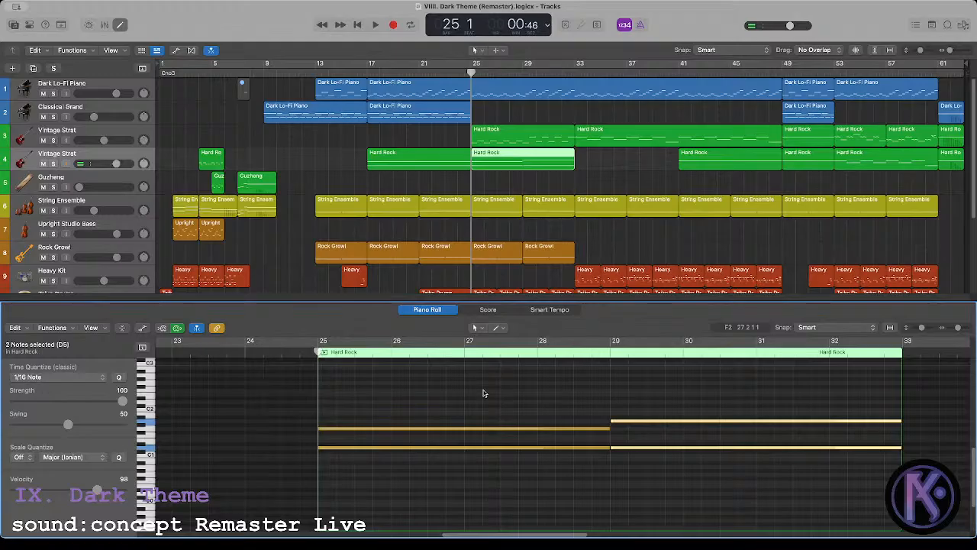
key(space)
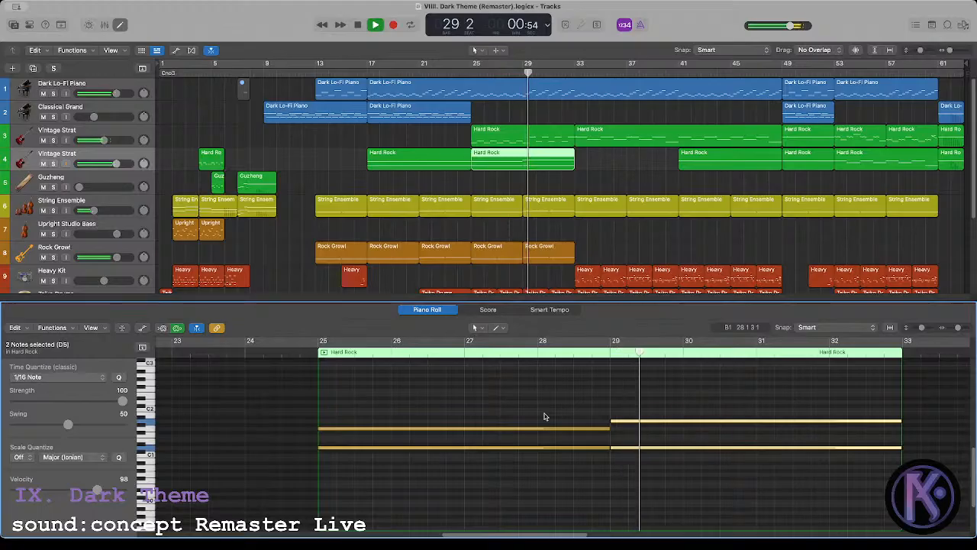
Step: Restore both Hard Rock notes on the second Vintage Strat track to unbroken notes spanning bars 25 to 33
key(super+j)
click(608, 405)
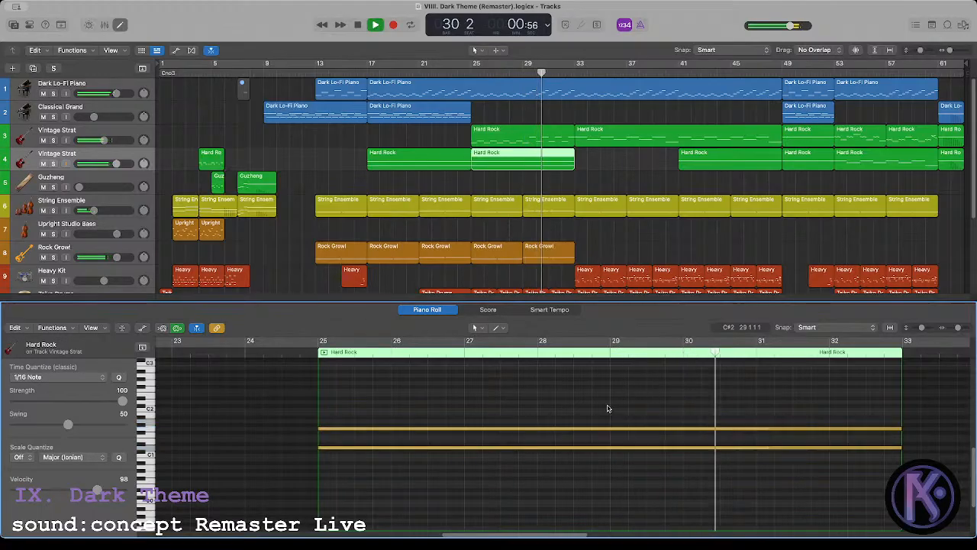
click(532, 190)
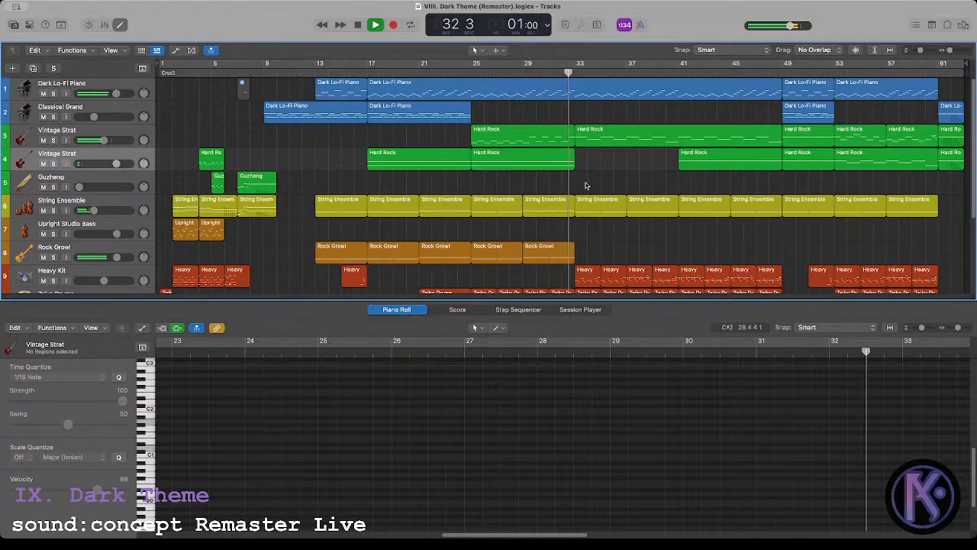
Step: Extend the Rock Growl part through bars 33 to 49 and copy the reworked String Ensemble region pair over the same bars
click(332, 247)
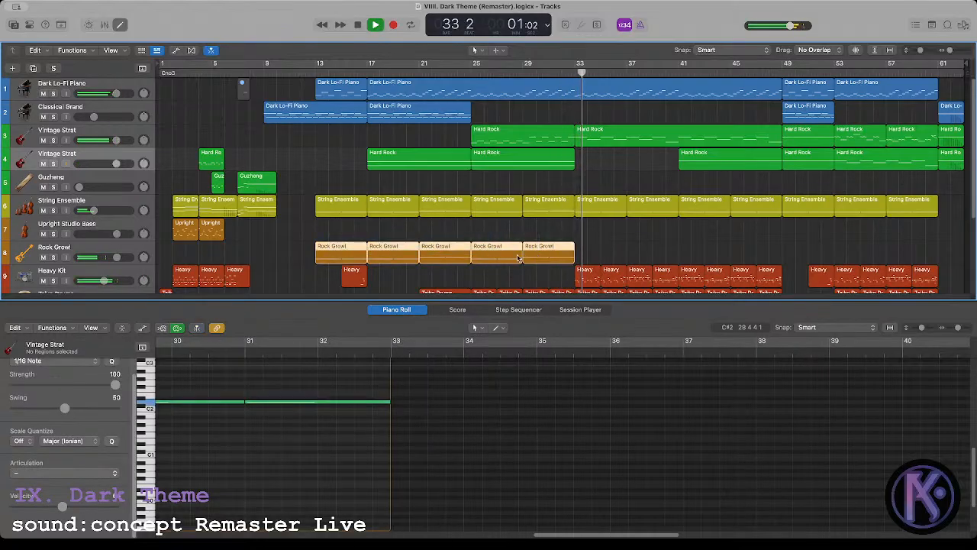
drag(341, 232, 637, 249)
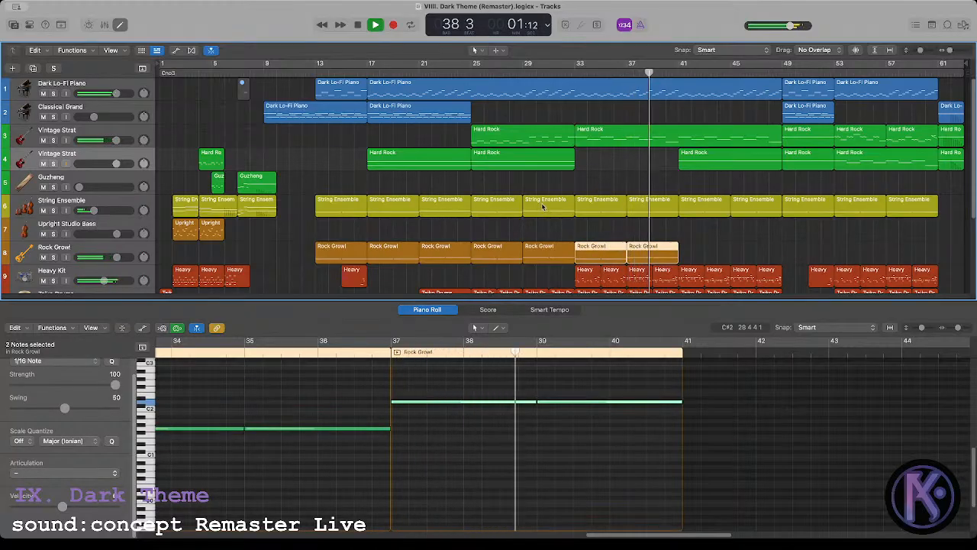
drag(544, 205, 649, 208)
drag(649, 183, 707, 258)
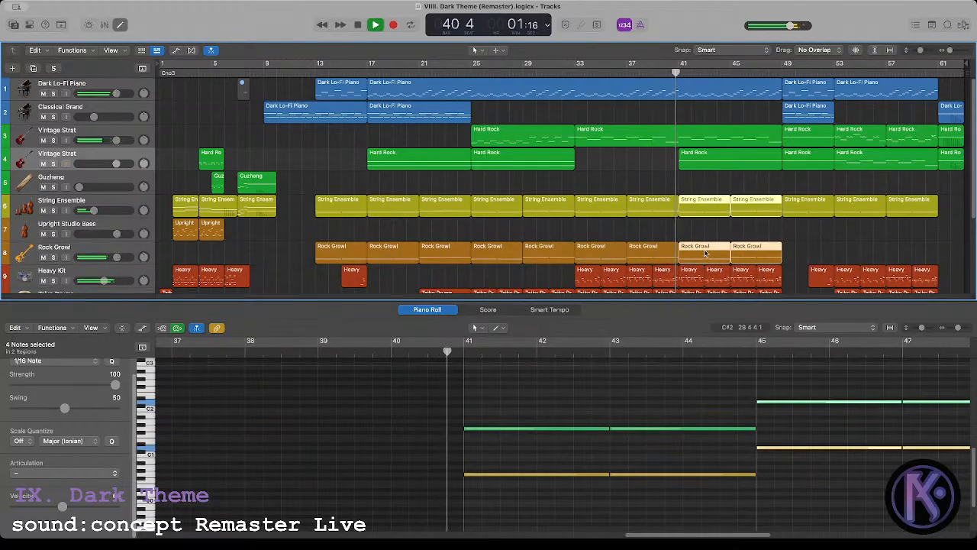
Step: Copy the second Vintage Strat track's Hard Rock region at bar 25 over the one at bar 41 and play from there
click(504, 181)
drag(504, 160, 710, 162)
key(space)
click(684, 67)
key(space)
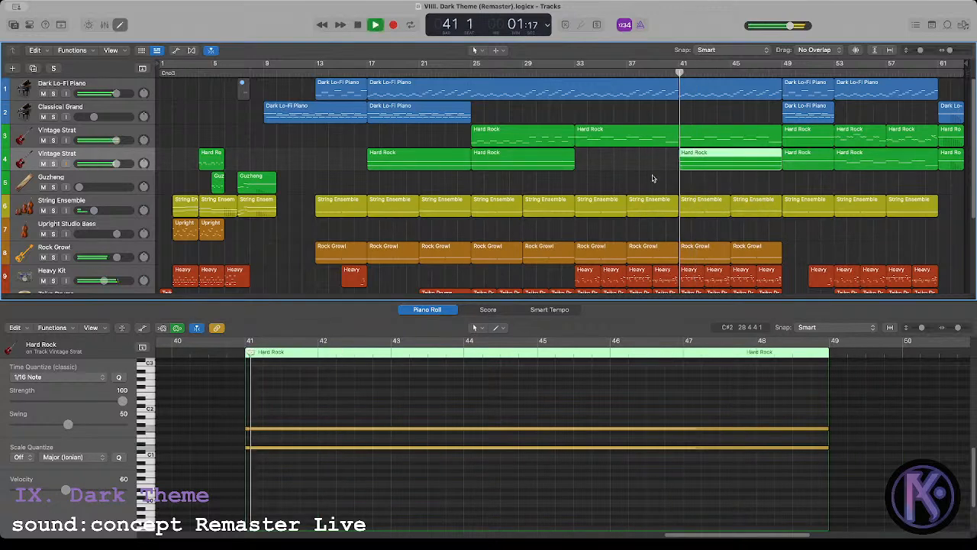
Step: Duplicate the second Vintage Strat track with copies of all its Hard Rock regions and pan the two tracks to opposite sides
click(653, 166)
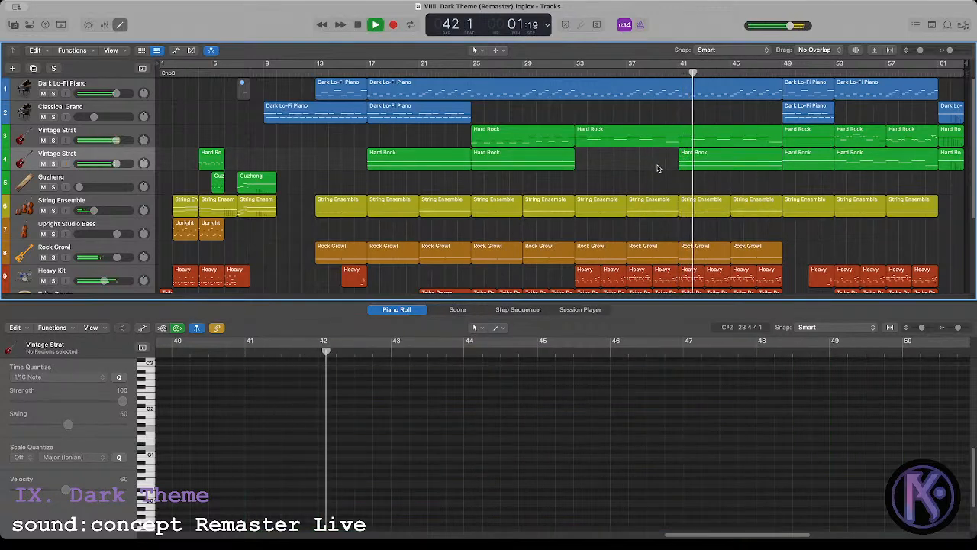
click(123, 157)
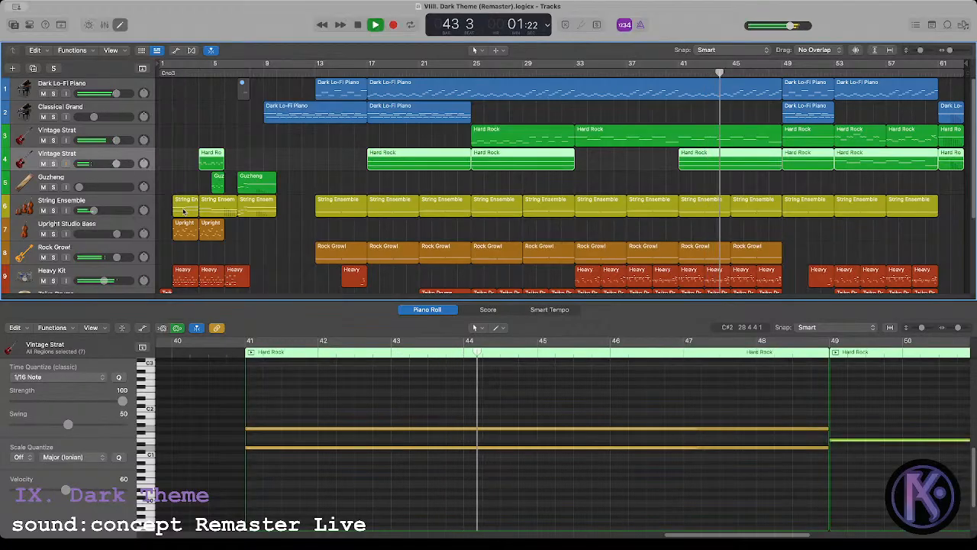
key(super+d)
click(120, 158)
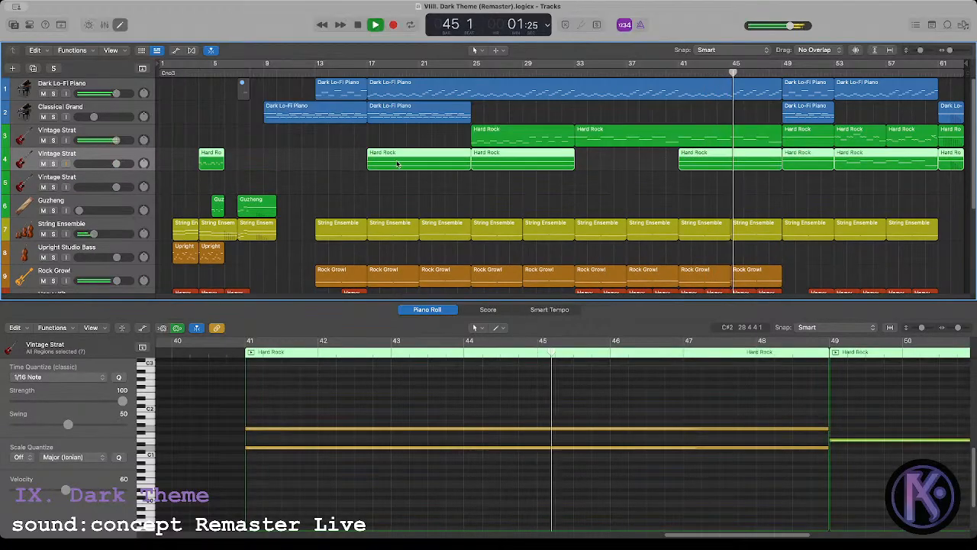
drag(210, 158, 200, 180)
mouse_move(143, 164)
mouse_down()
mouse_move(143, 183)
mouse_move(144, 164)
mouse_up()
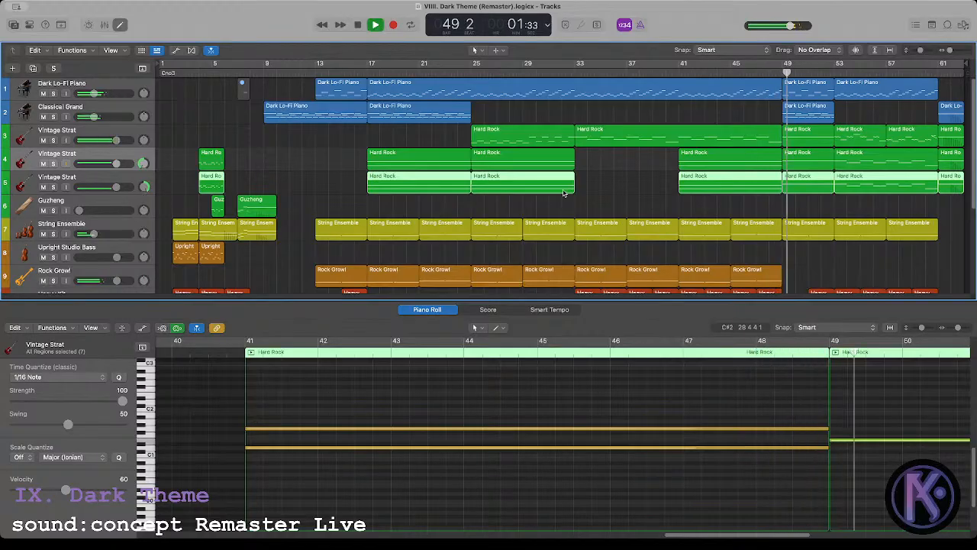
click(656, 181)
key(space)
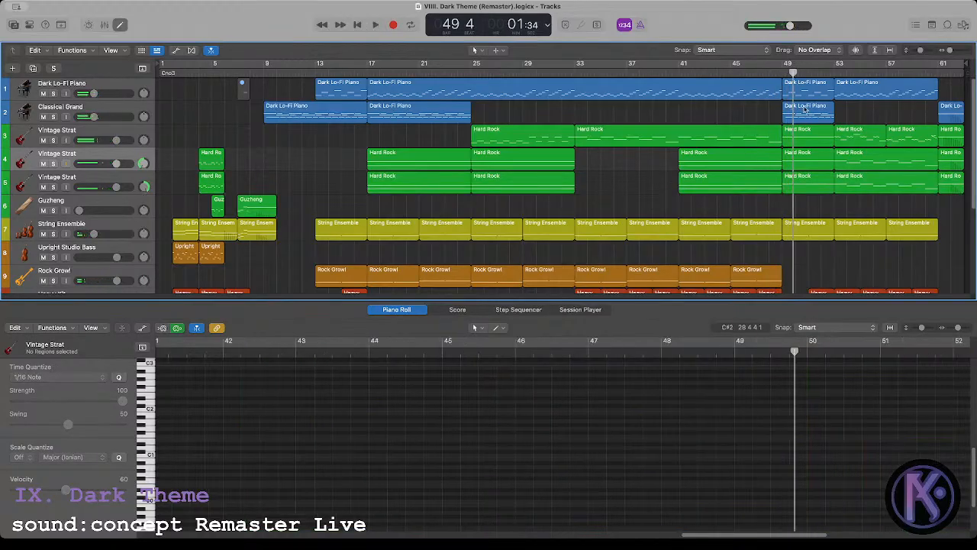
Step: Examine the notes of the Vintage Strat tracks' Hard Rock regions at bars 49 to 53, including the lower two tracks alone
click(787, 70)
drag(794, 203, 793, 150)
drag(363, 395, 351, 442)
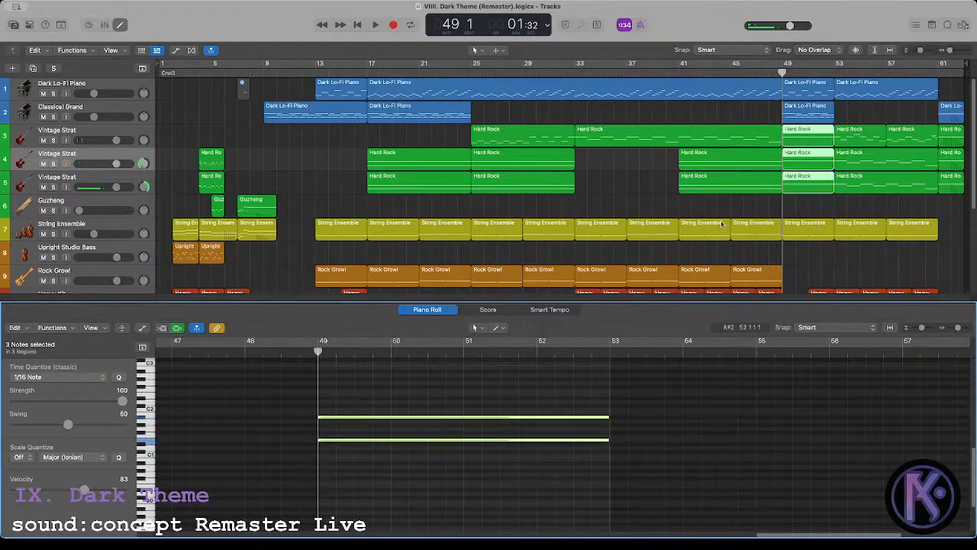
click(736, 209)
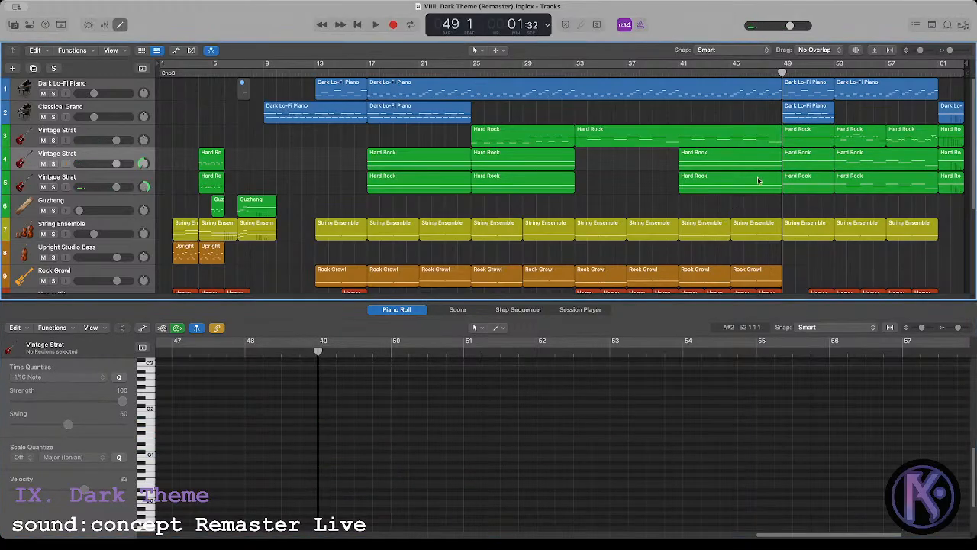
click(796, 144)
click(794, 167)
shift+click(794, 184)
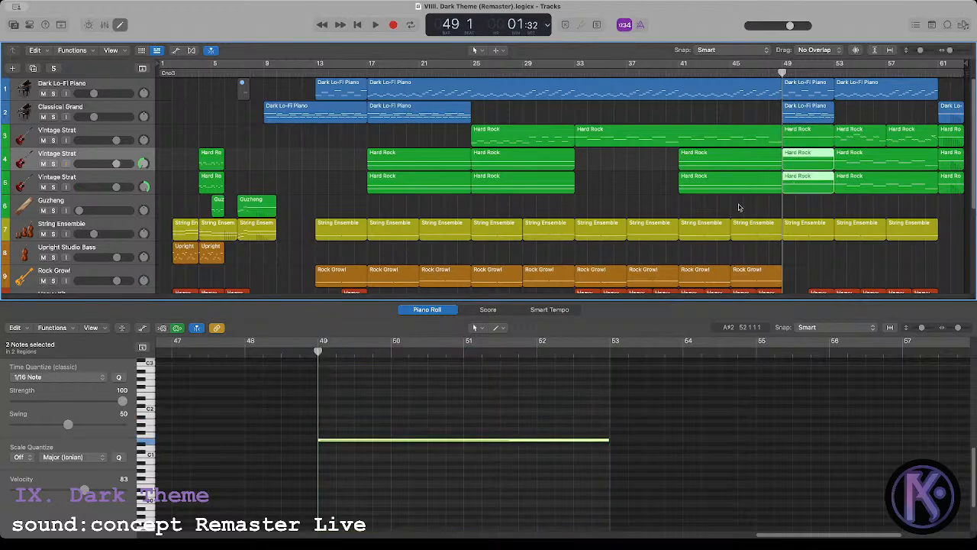
click(539, 408)
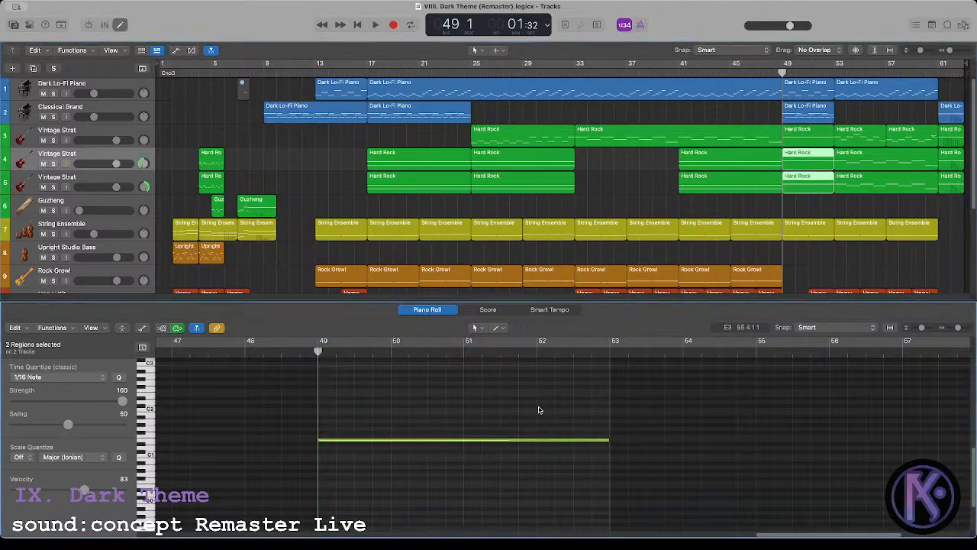
Step: Compare the three stacked Vintage Strat regions at bar 49 and check the first Vintage Strat track's surrounding notes
click(790, 209)
drag(799, 211, 792, 143)
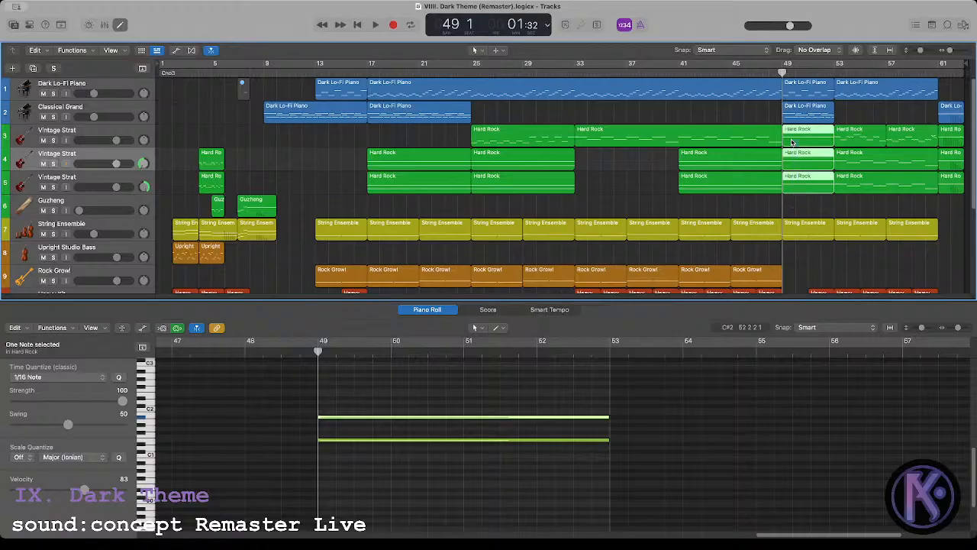
click(481, 400)
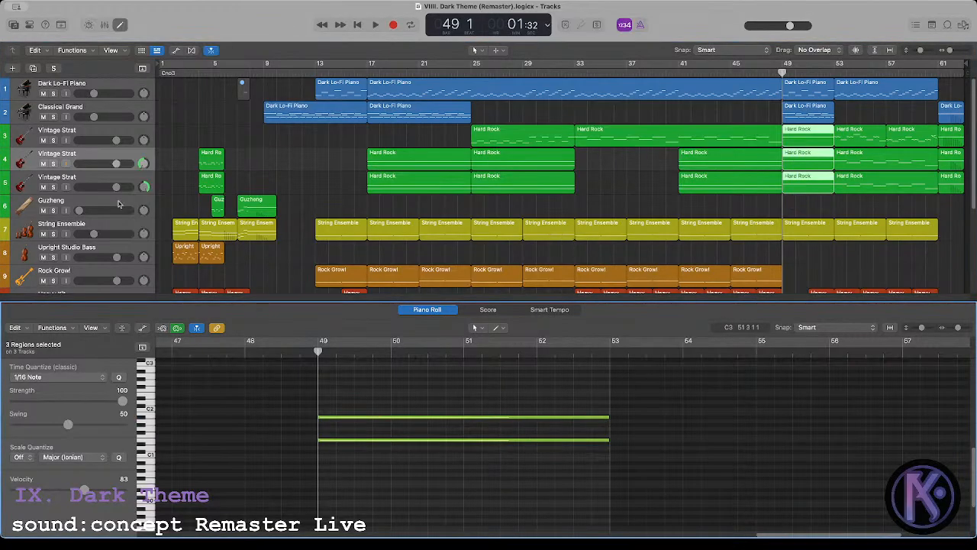
click(633, 187)
click(118, 132)
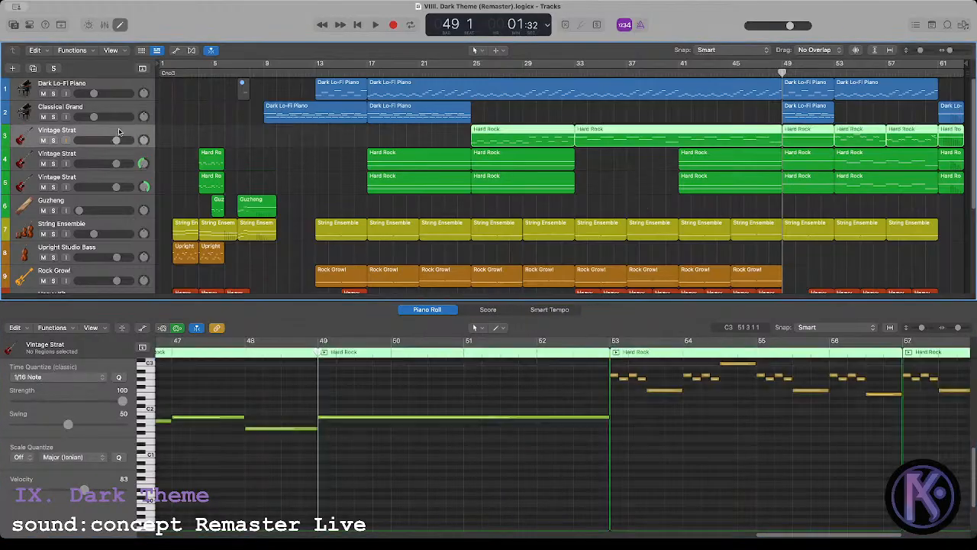
click(633, 172)
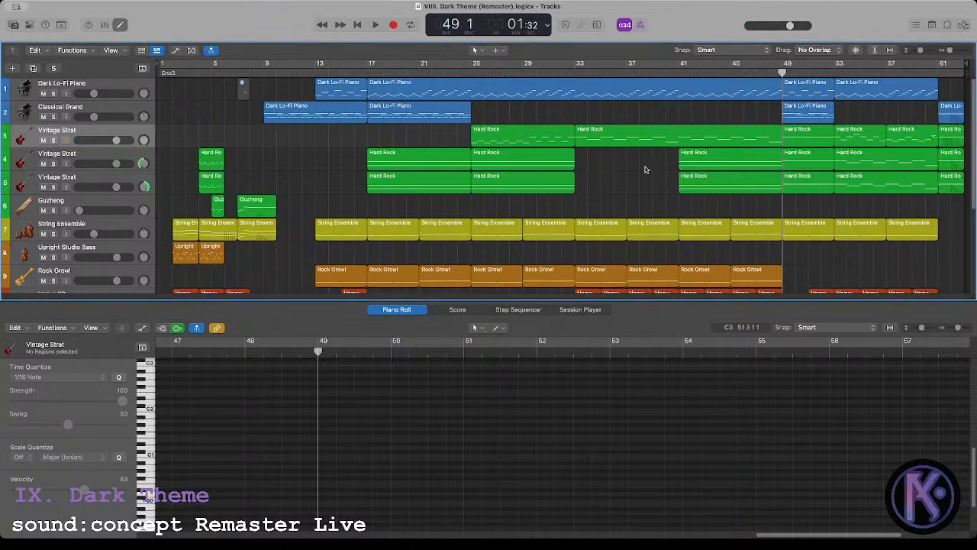
drag(807, 205, 802, 145)
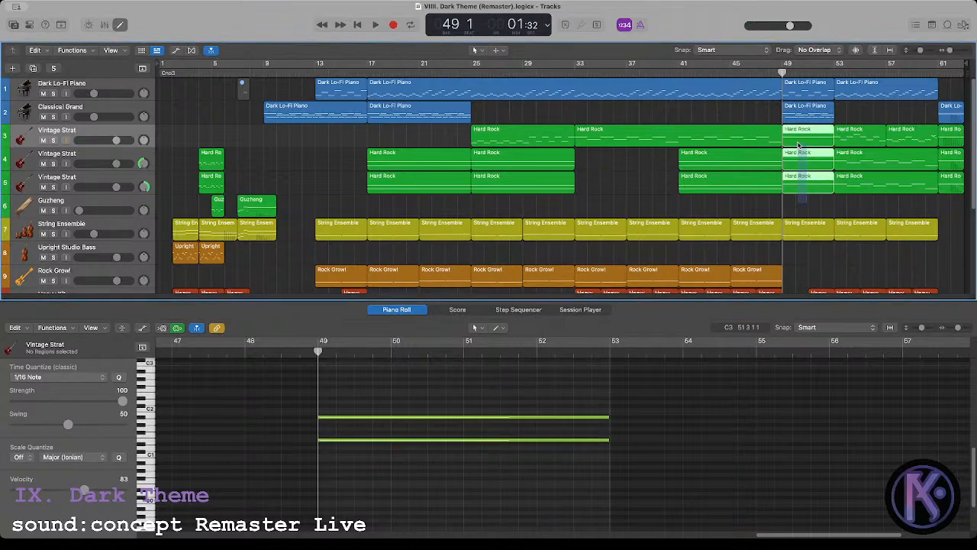
click(726, 119)
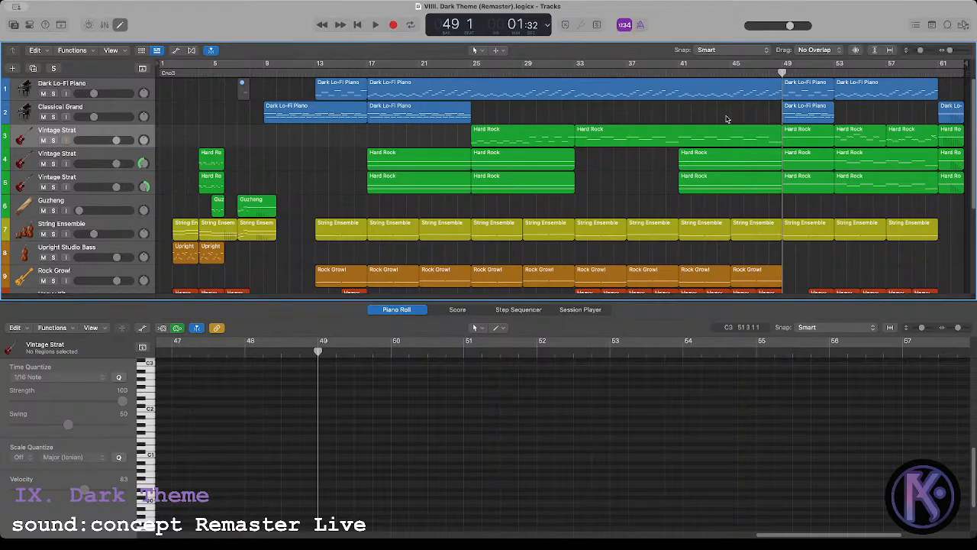
Step: Solo the first Vintage Strat track, play it from bar 49, and clear the solo
click(53, 140)
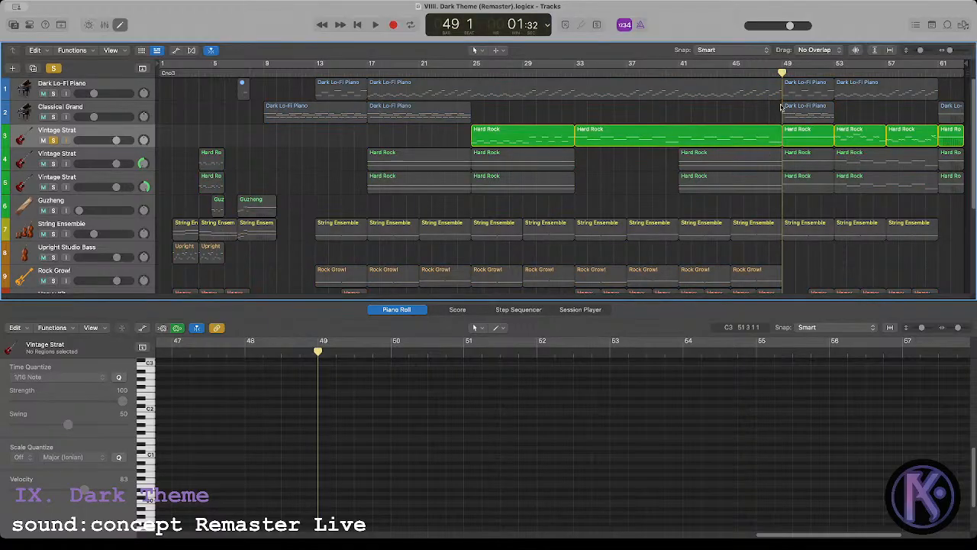
key(space)
key(space)
click(783, 73)
click(54, 140)
Step: Solo the second and third Vintage Strat tracks to hear them from bar 49, and play the full mix without solos
click(53, 163)
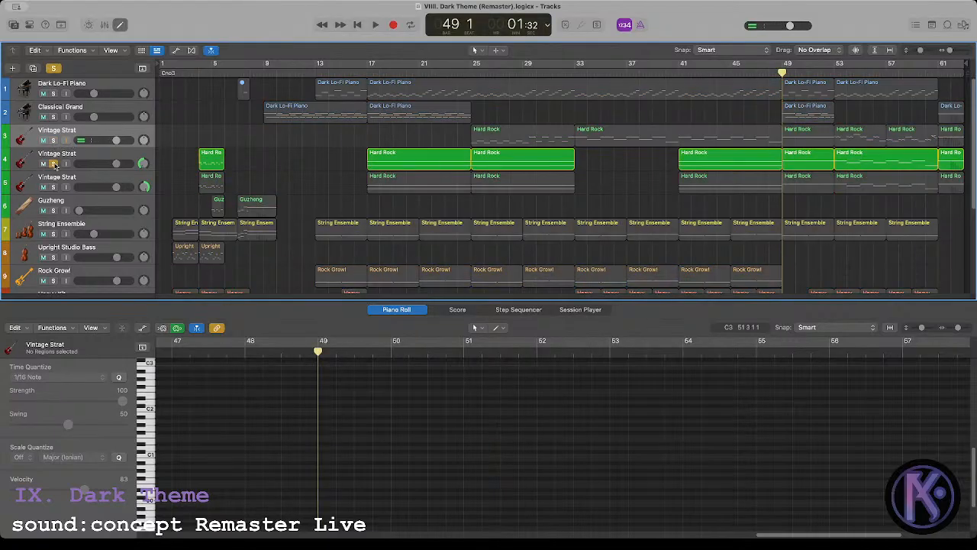
key(space)
click(54, 187)
key(space)
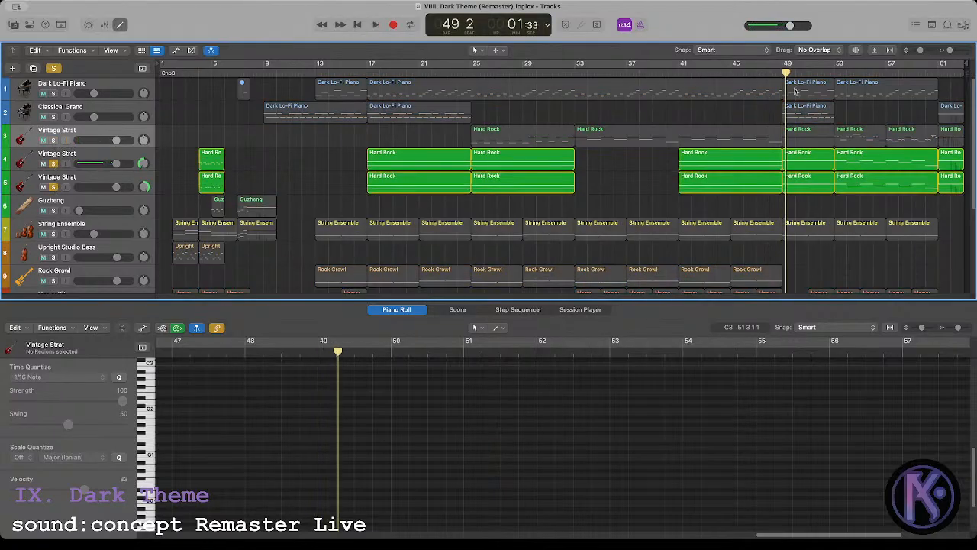
key(space)
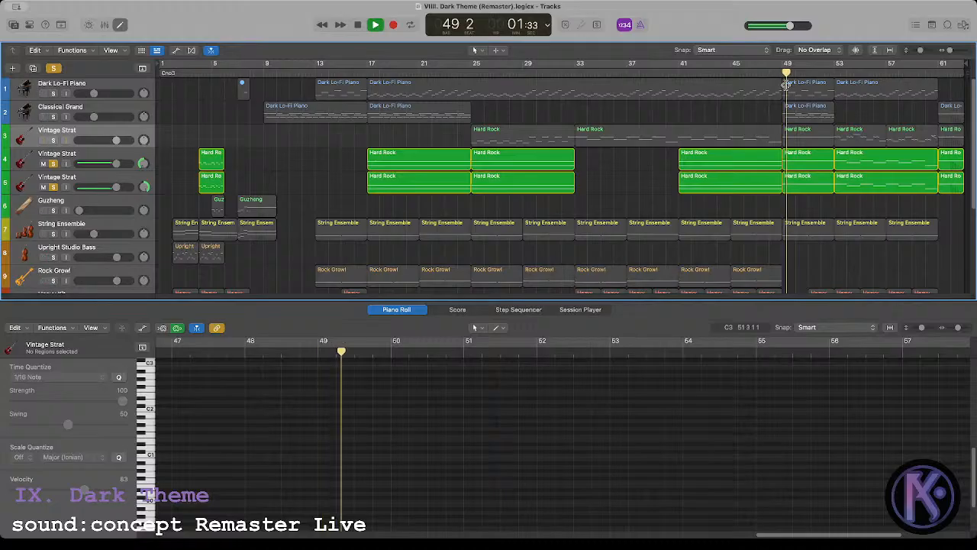
key(space)
click(783, 70)
click(53, 164)
click(54, 186)
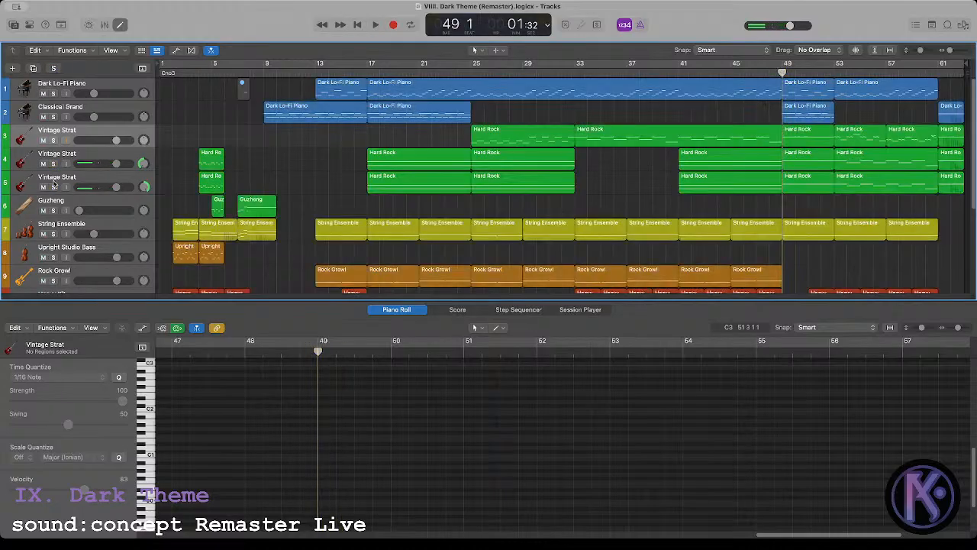
key(space)
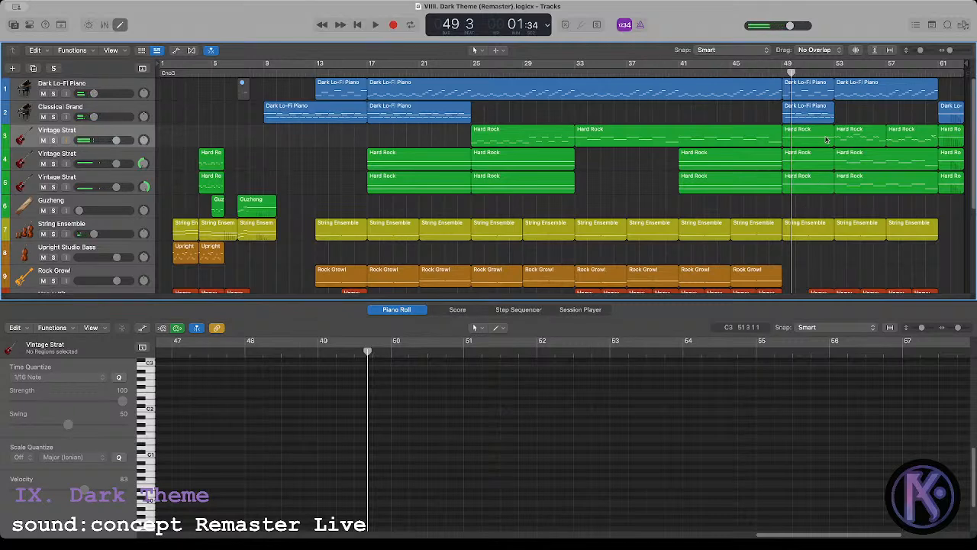
Step: Examine the notes of the second and third Vintage Strat regions at bars 53 to 61 and play from bar 53
click(833, 72)
drag(856, 213, 851, 160)
drag(342, 405, 343, 436)
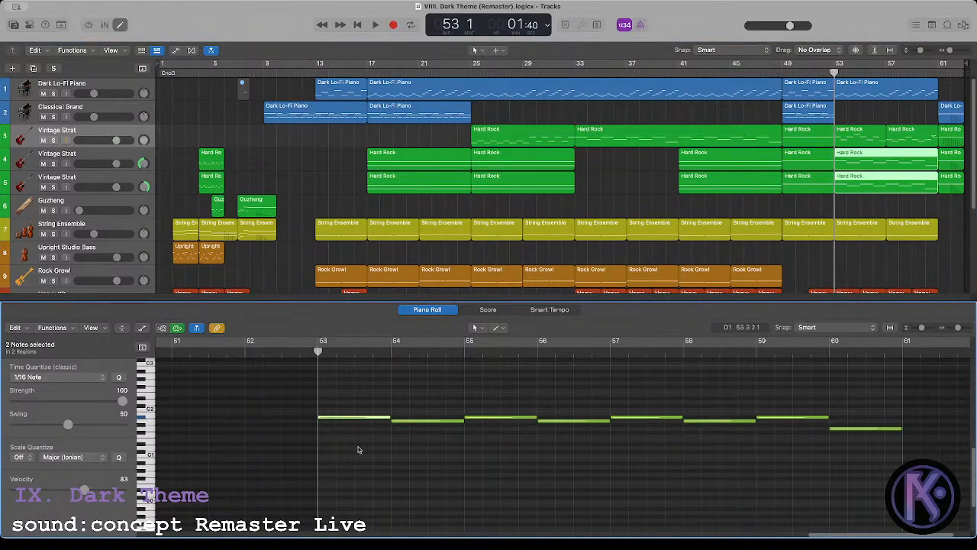
click(359, 450)
key(space)
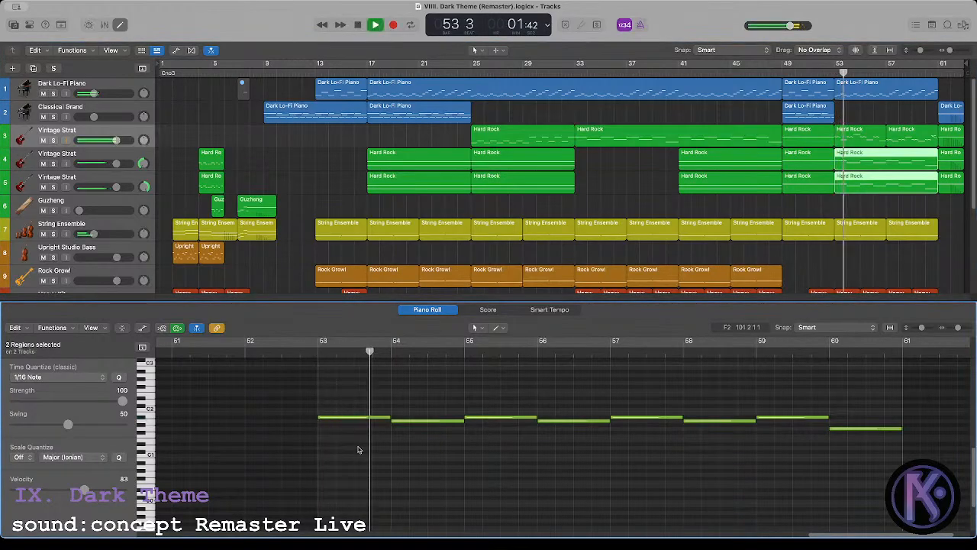
key(space)
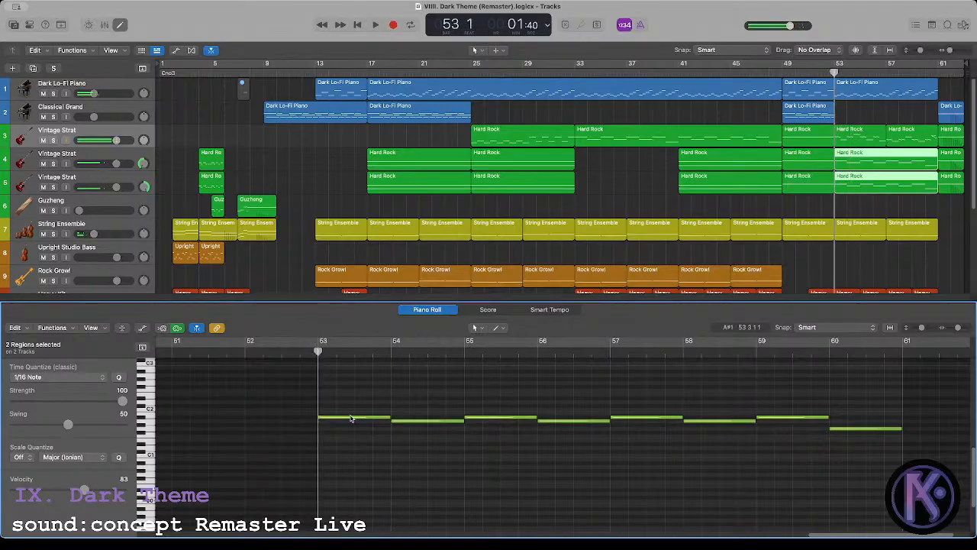
drag(335, 397, 876, 472)
click(458, 481)
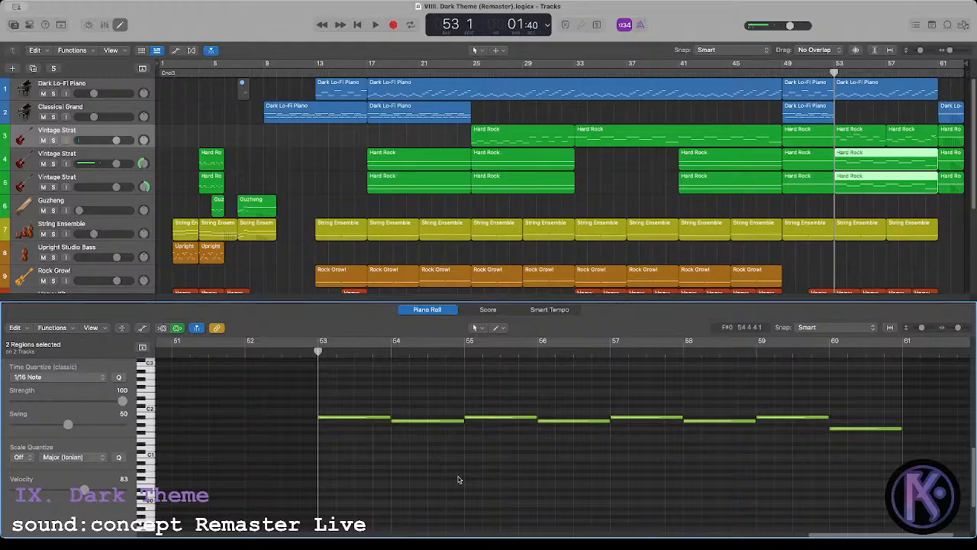
Step: Audition the notes at bars 53 and 54 in the second and third Vintage Strat regions
click(407, 421)
click(360, 419)
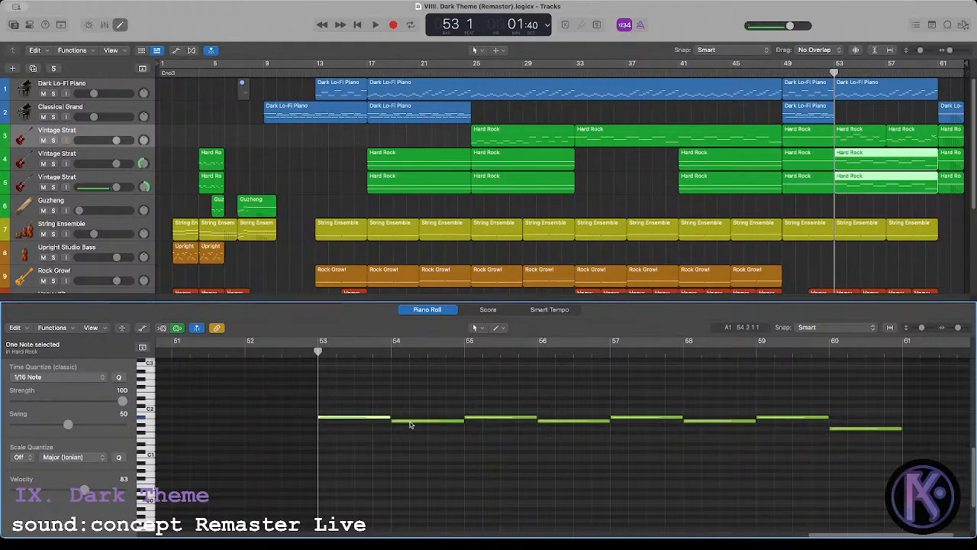
click(409, 421)
click(411, 445)
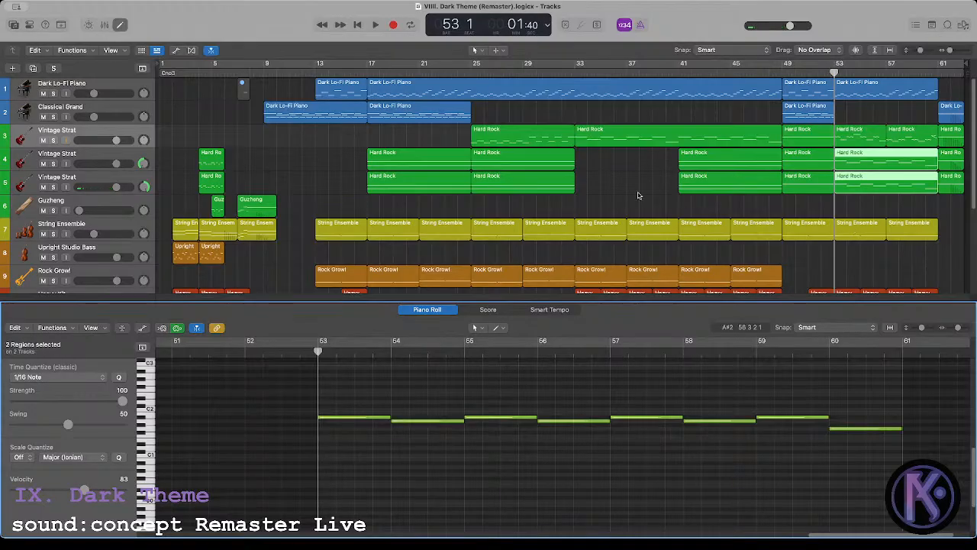
Step: Play the full mix from bar 41 into the section at bar 49 and check the arrangement across all tracks
click(676, 74)
click(639, 203)
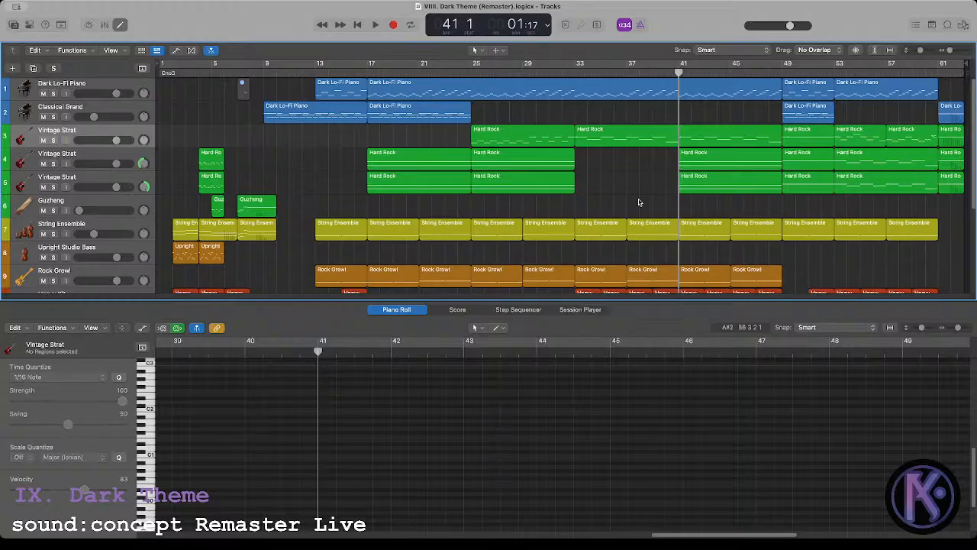
scroll(640, 202, down, 5)
scroll(639, 200, up, 6)
scroll(648, 187, down, 4)
key(space)
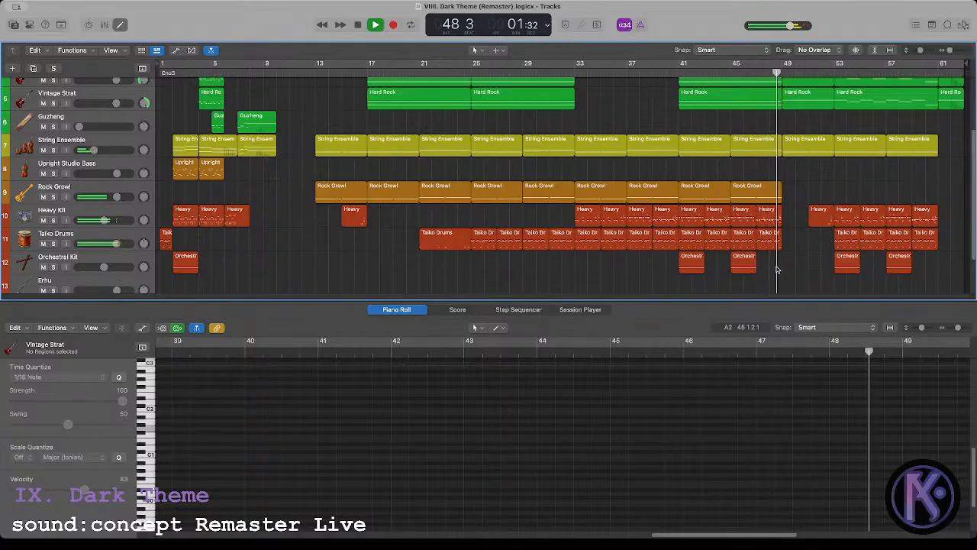
scroll(776, 267, up, 4)
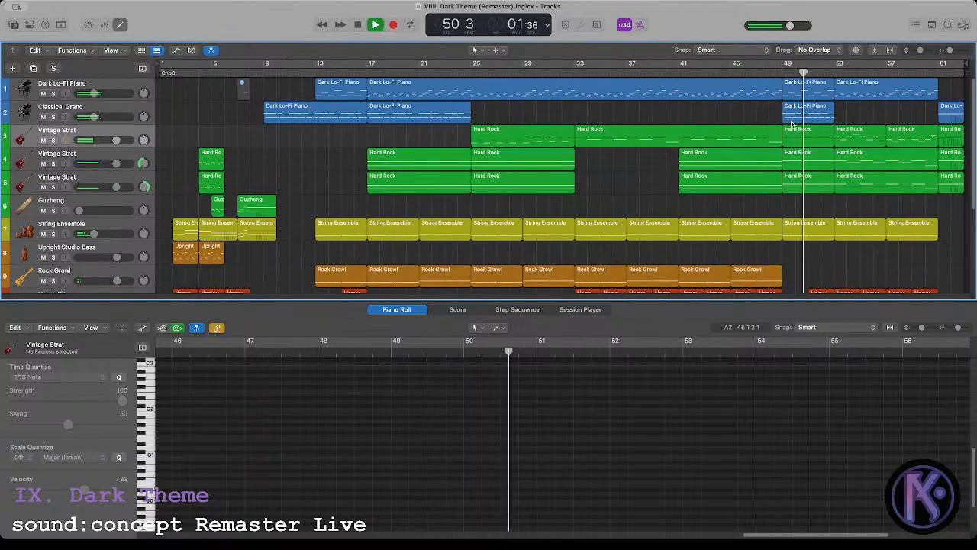
key(space)
Step: Duplicate the E1 note in the second Vintage Strat region at bar 49 up seven semitones to B1 and play it
click(797, 153)
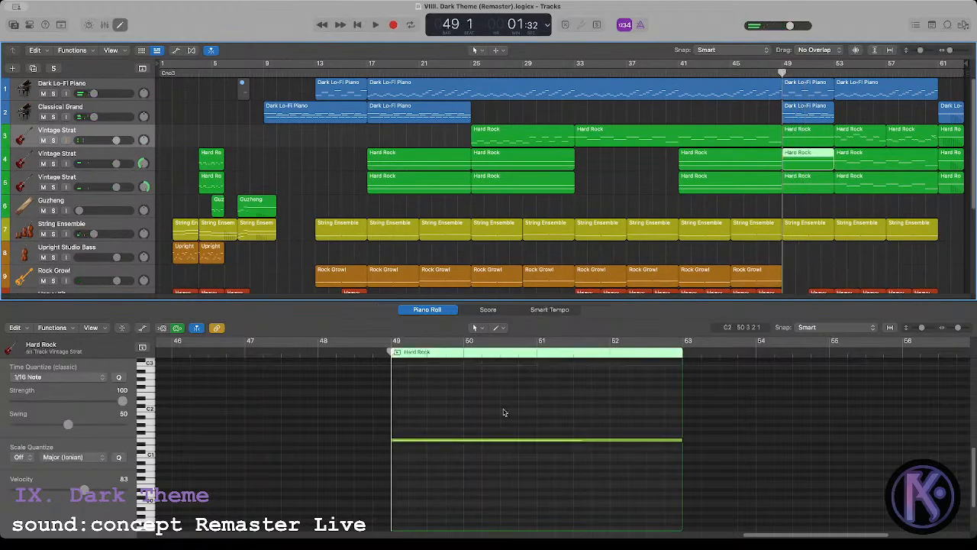
click(427, 439)
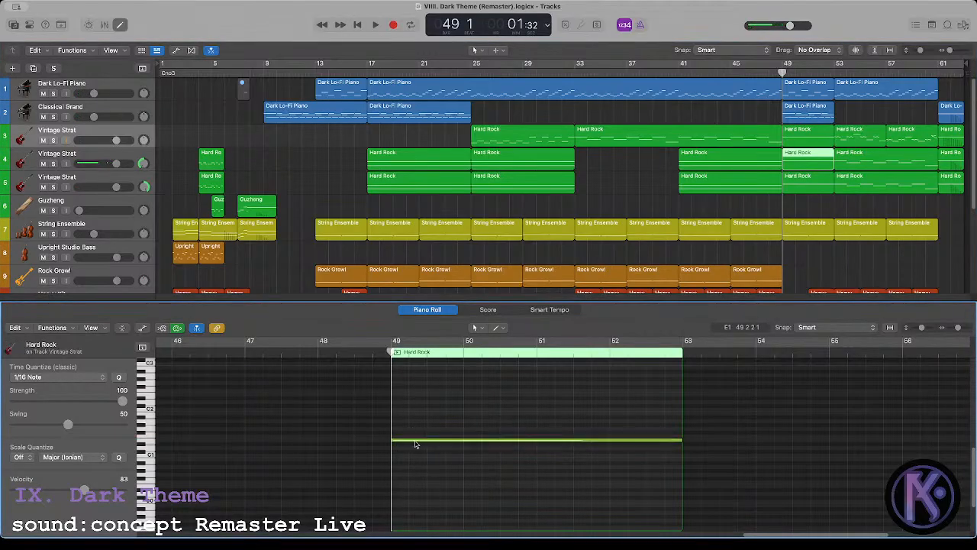
drag(414, 437, 415, 417)
key(space)
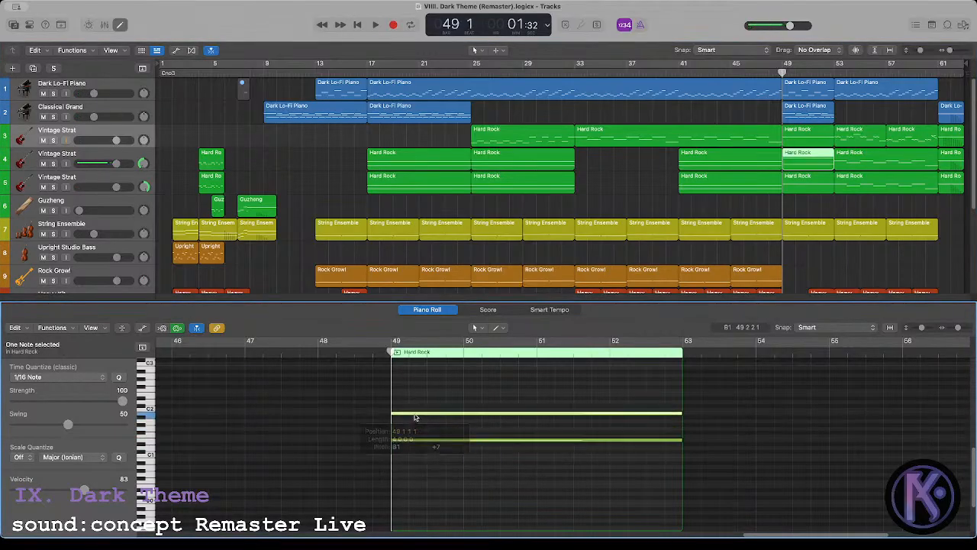
Step: Copy the edited region at bar 49 to the third Vintage Strat track and compare all three Vintage Strat regions while playing from bar 49
click(817, 203)
mouse_move(793, 162)
mouse_down()
mouse_move(794, 183)
mouse_move(800, 143)
mouse_up()
click(781, 72)
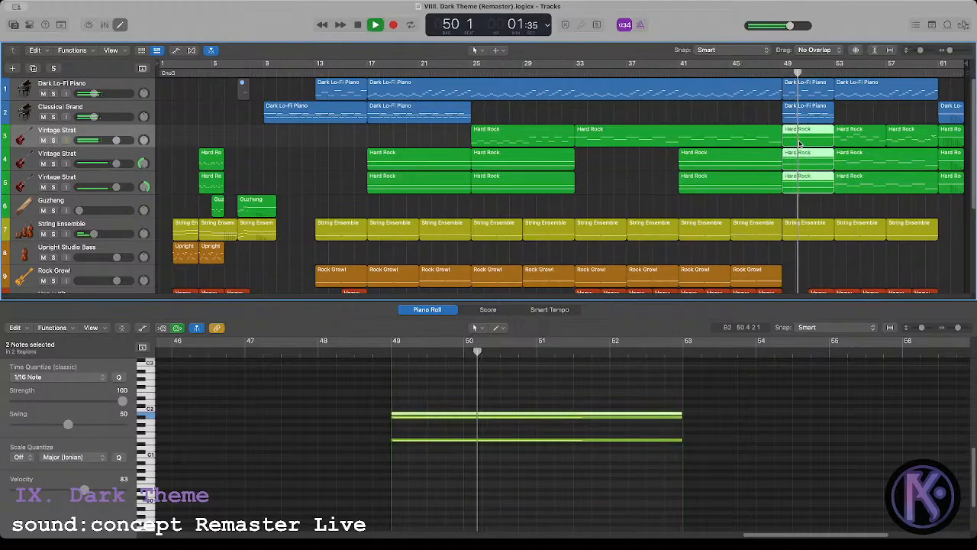
click(630, 402)
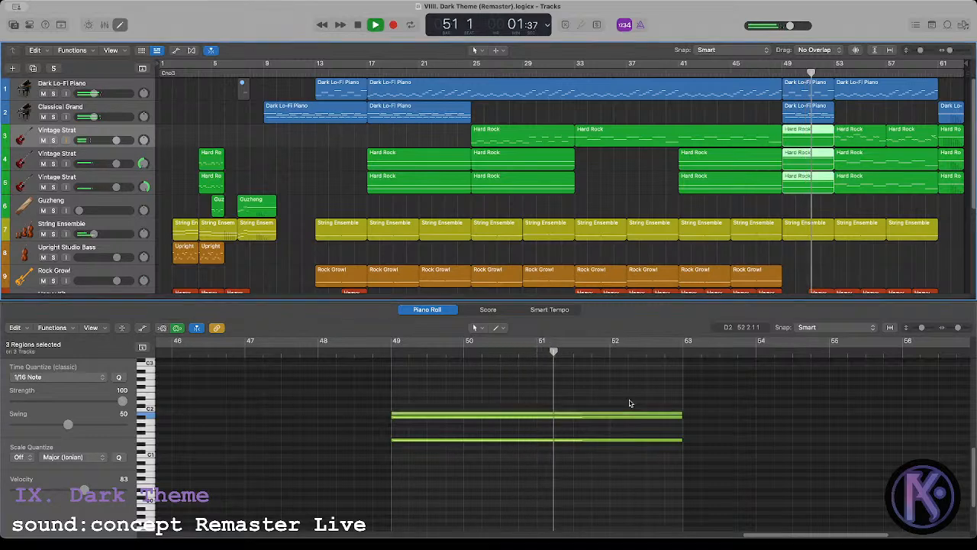
click(844, 214)
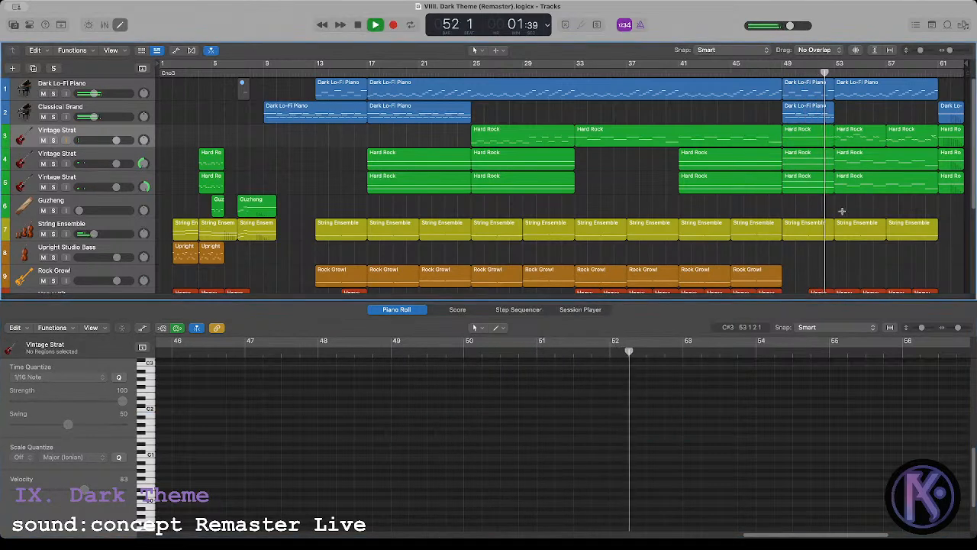
Step: Solo the Heavy Kit track and play it from bar 33
scroll(844, 214, down, 5)
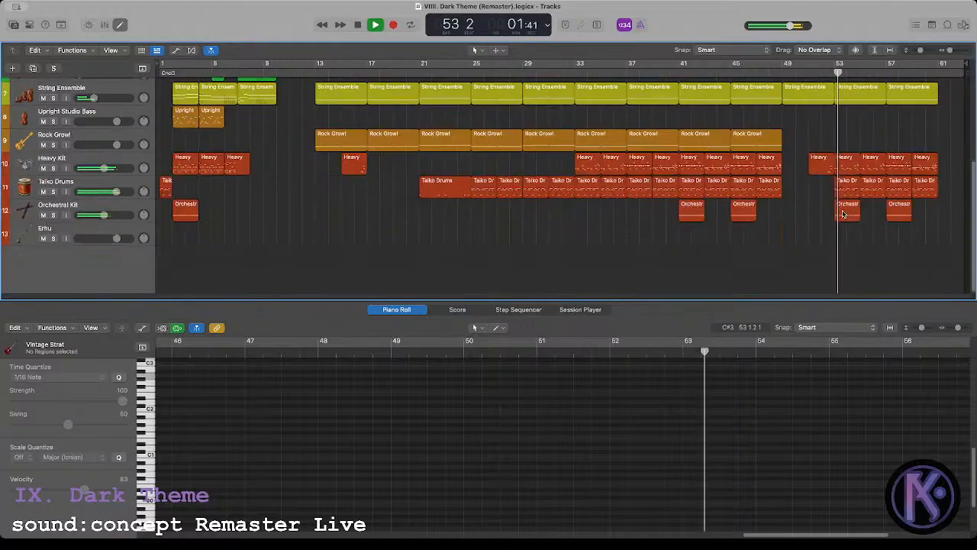
key(space)
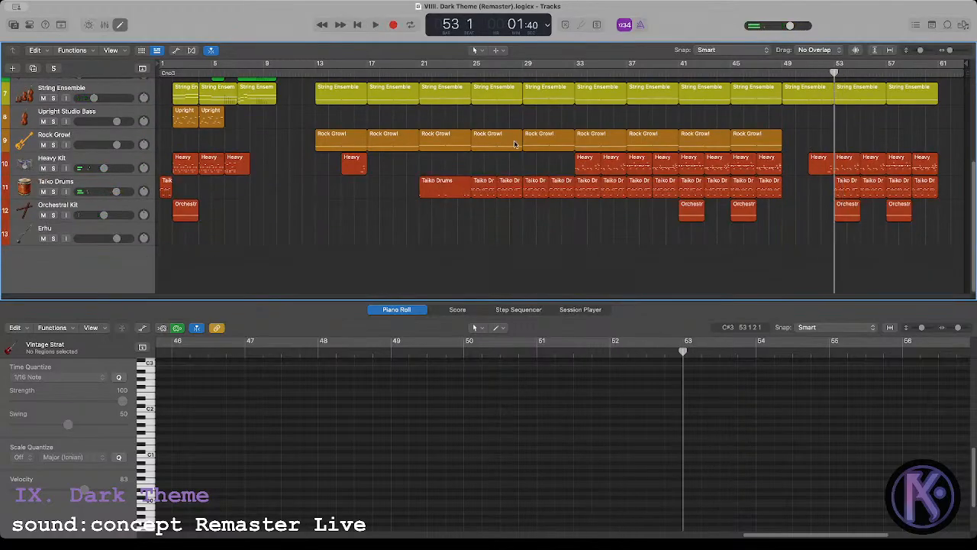
click(580, 73)
click(53, 168)
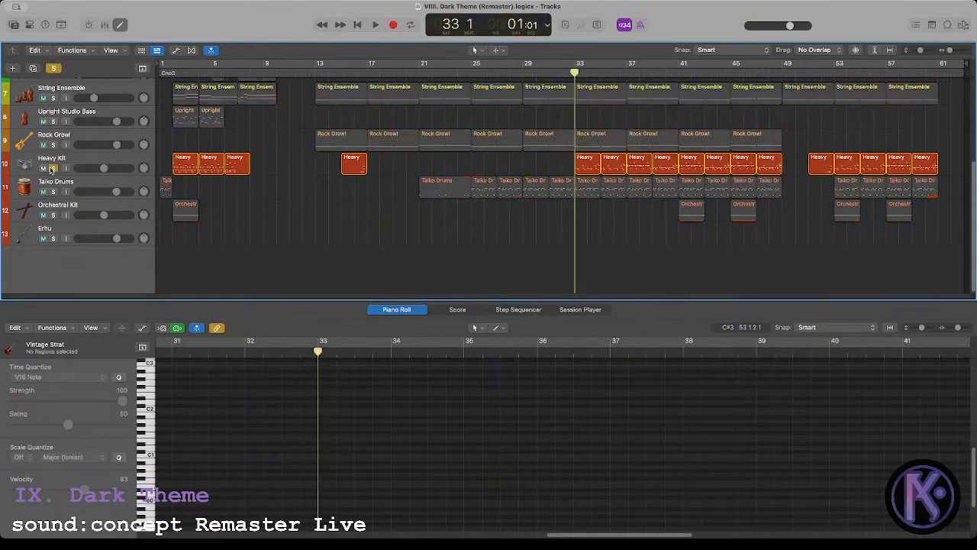
key(space)
Step: Move the six G1 hits in the Heavy region at bar 33 down to C1 and play from bar 33
drag(573, 162, 960, 167)
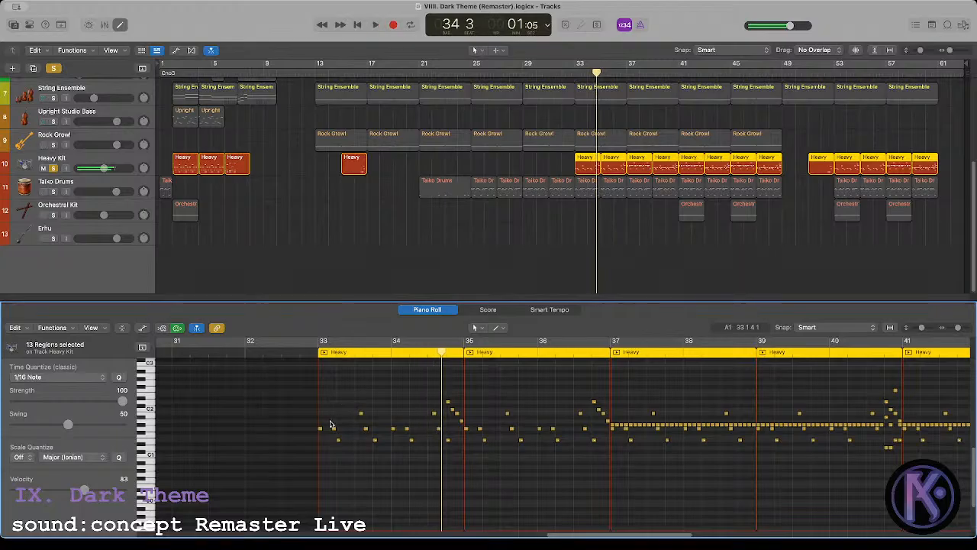
drag(321, 425, 438, 456)
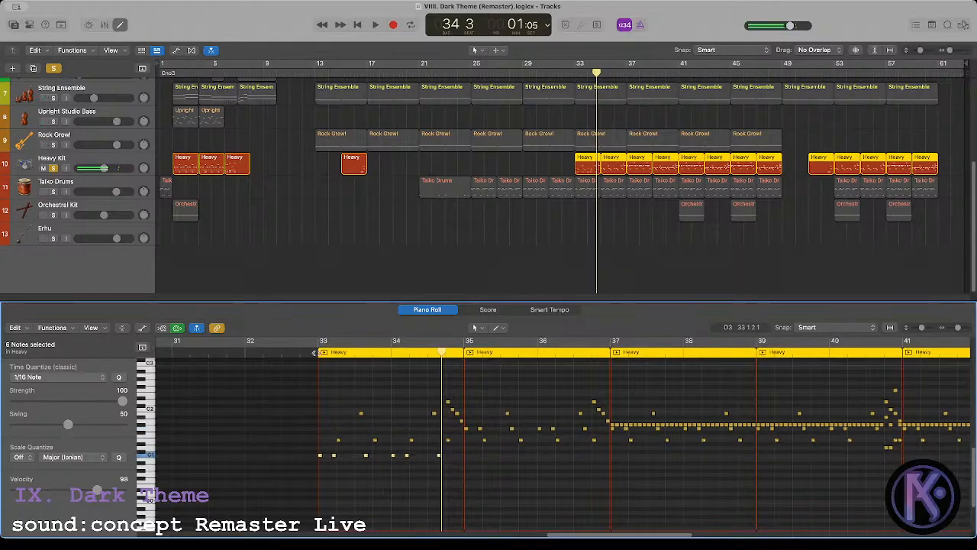
click(314, 352)
key(space)
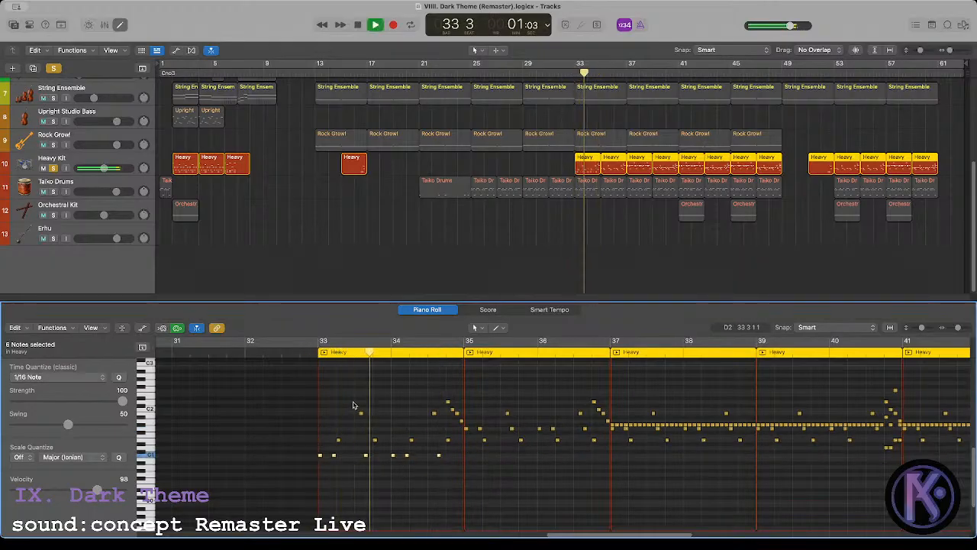
Step: Try raising the two B1 hits in the Heavy region at bar 33 to C2 and play from bar 33
key(space)
drag(351, 406, 435, 417)
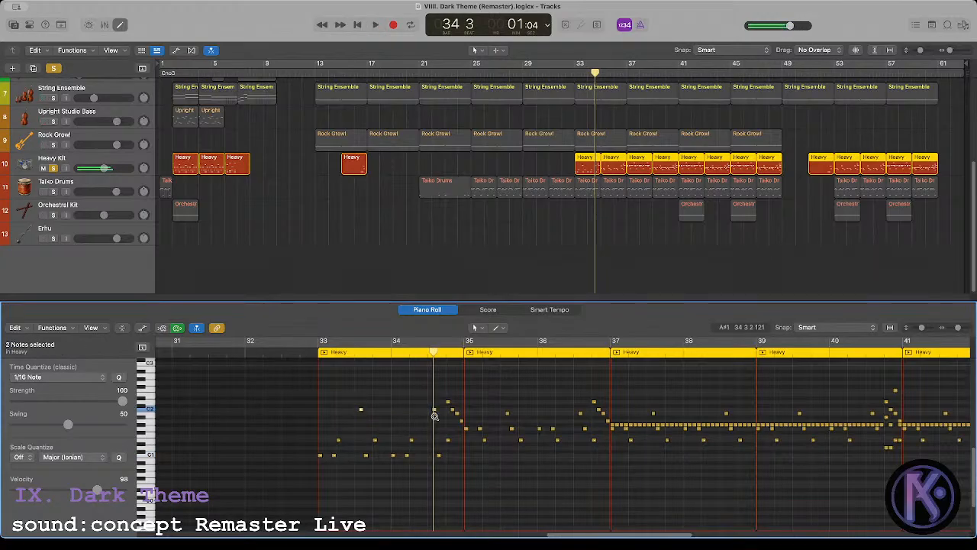
click(315, 352)
key(space)
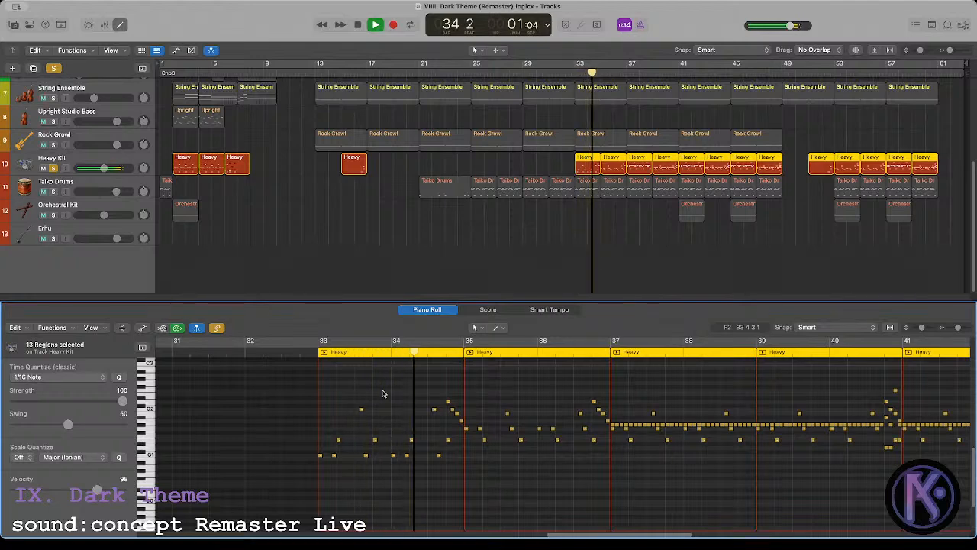
key(space)
Step: Move the two C2 backbeat hits in the Heavy region at bar 33 to A1 and play the region
drag(353, 404, 435, 424)
click(321, 387)
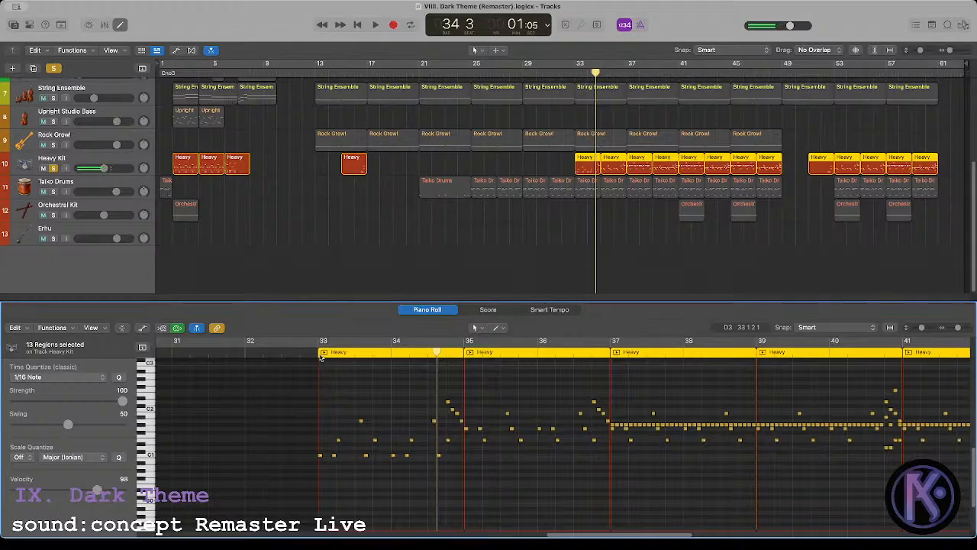
key(space)
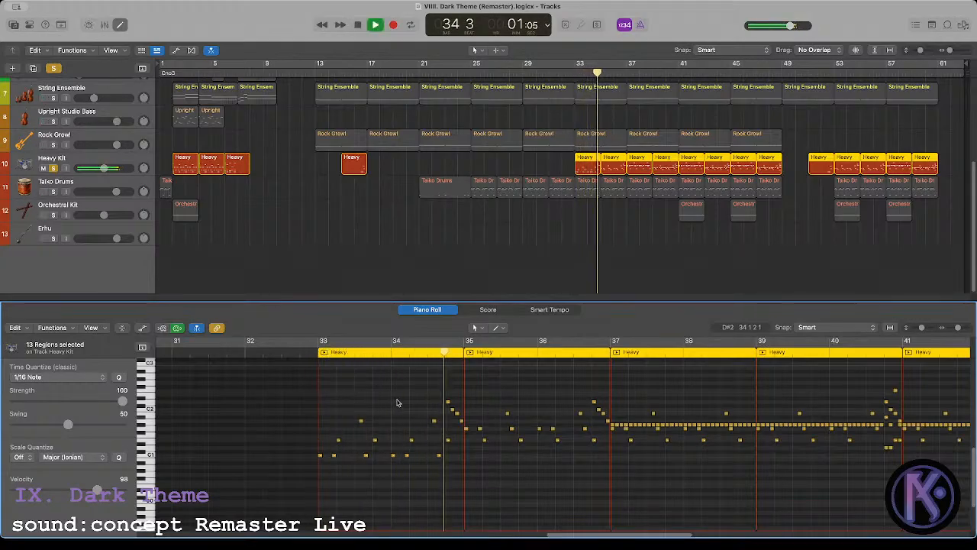
key(space)
Step: Delete the D2 hit from the fill ending bar 34, lower its last two hits to A1 and F1, and play the fill
click(447, 440)
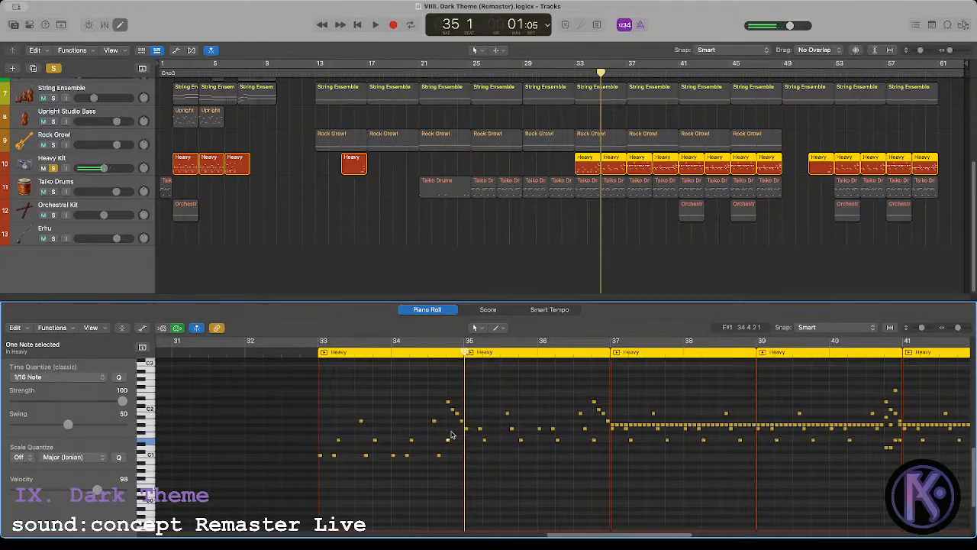
click(447, 403)
key(Delete)
drag(457, 415, 463, 439)
click(407, 393)
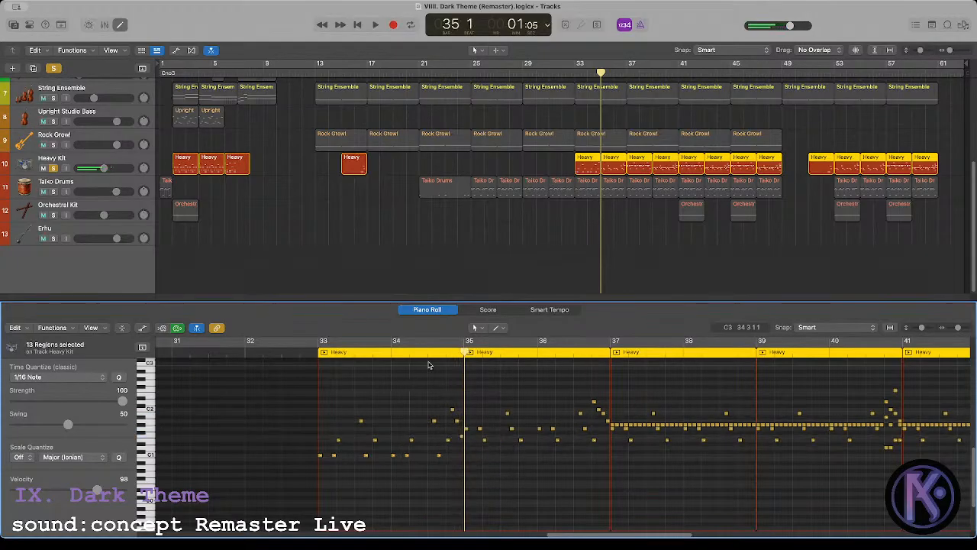
key(space)
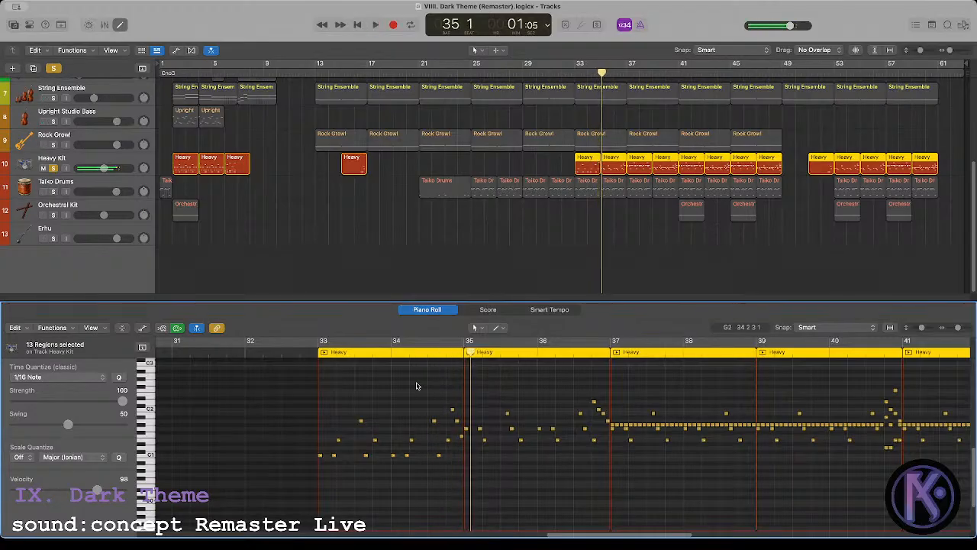
Step: Raise the last hit of the fill ending bar 34 to A1 and play the fill
key(space)
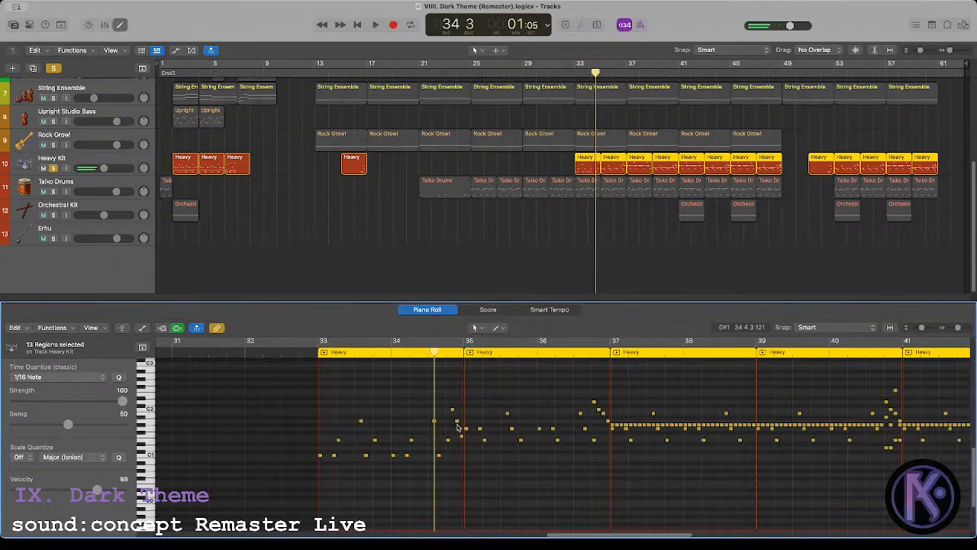
drag(460, 438, 461, 421)
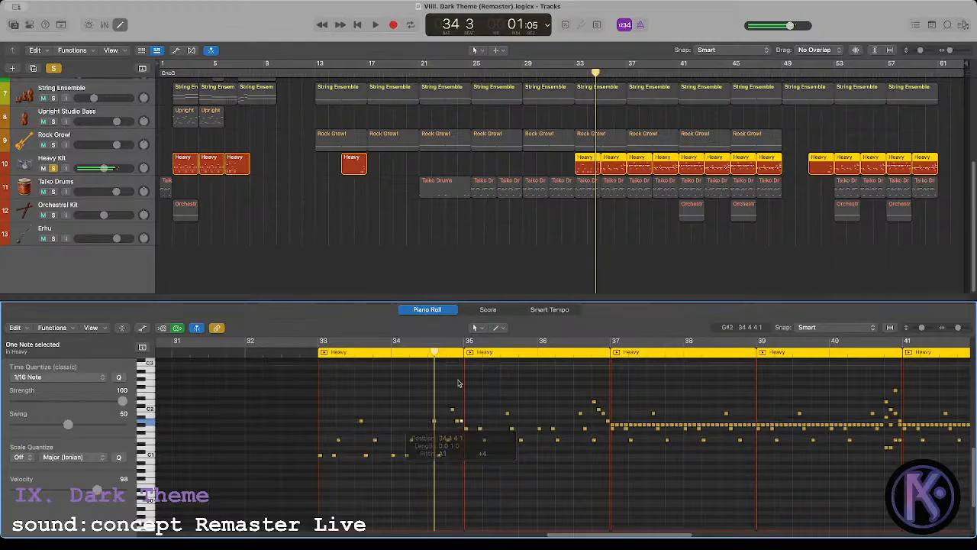
key(space)
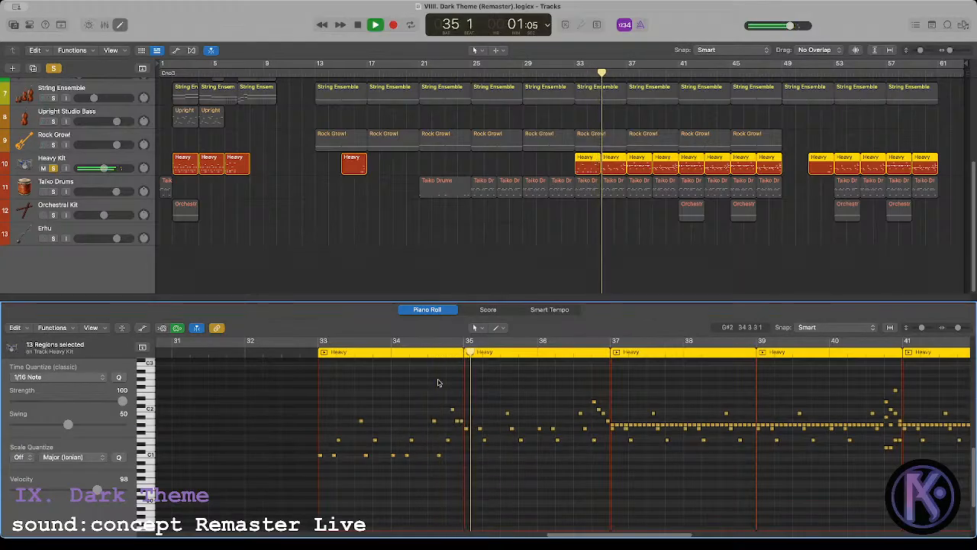
Step: Copy the edited Heavy region at bar 33 over the one at bar 35 and stop playback
click(562, 229)
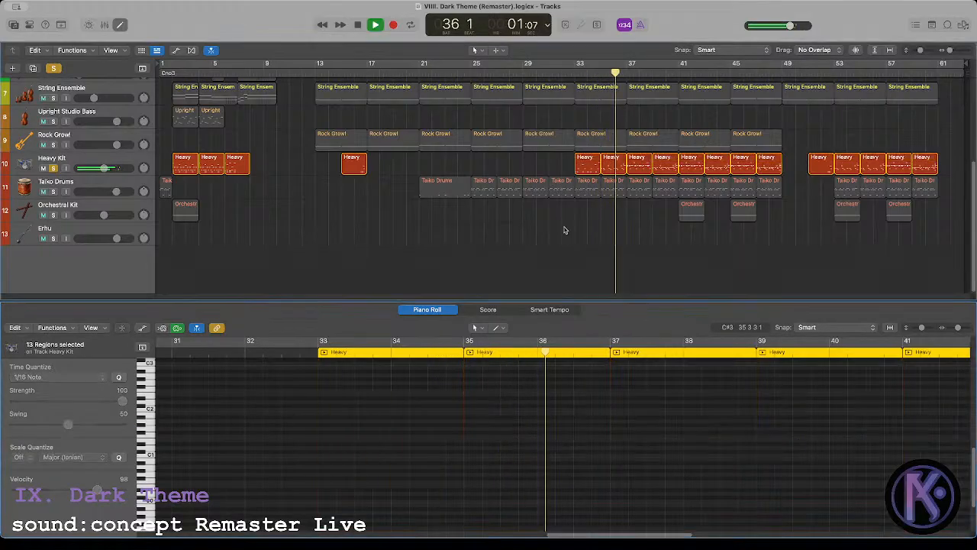
click(583, 160)
drag(584, 160, 611, 161)
key(space)
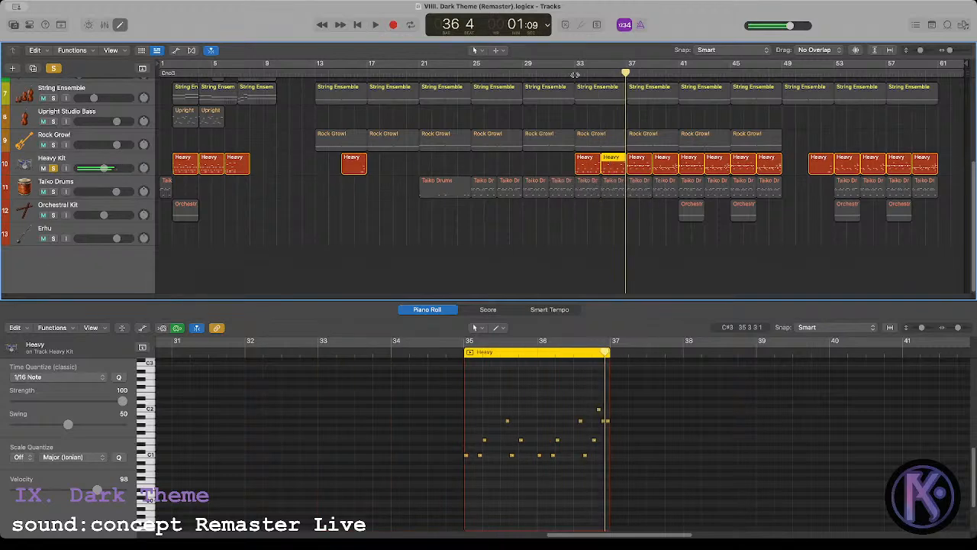
Step: Play the edited Heavy region from bar 33 while checking its notes
click(577, 163)
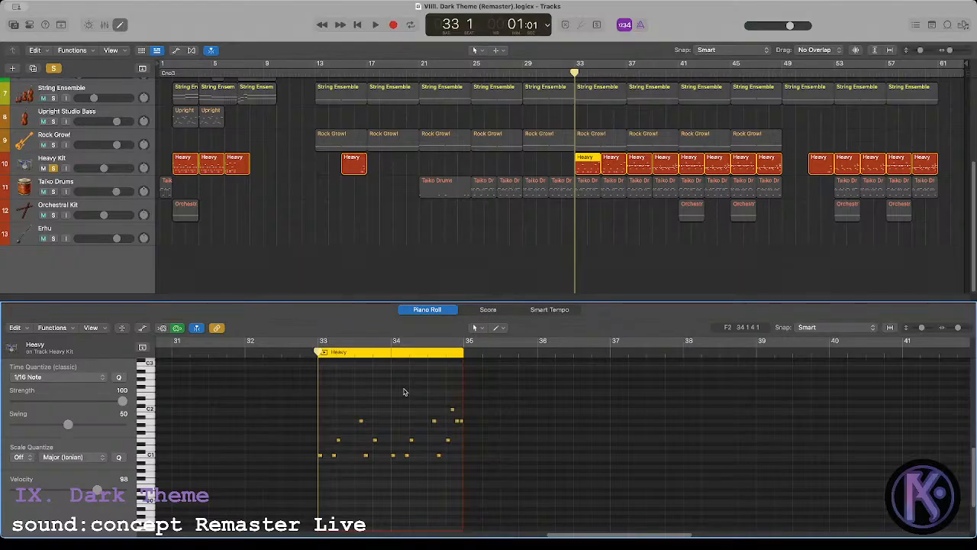
key(space)
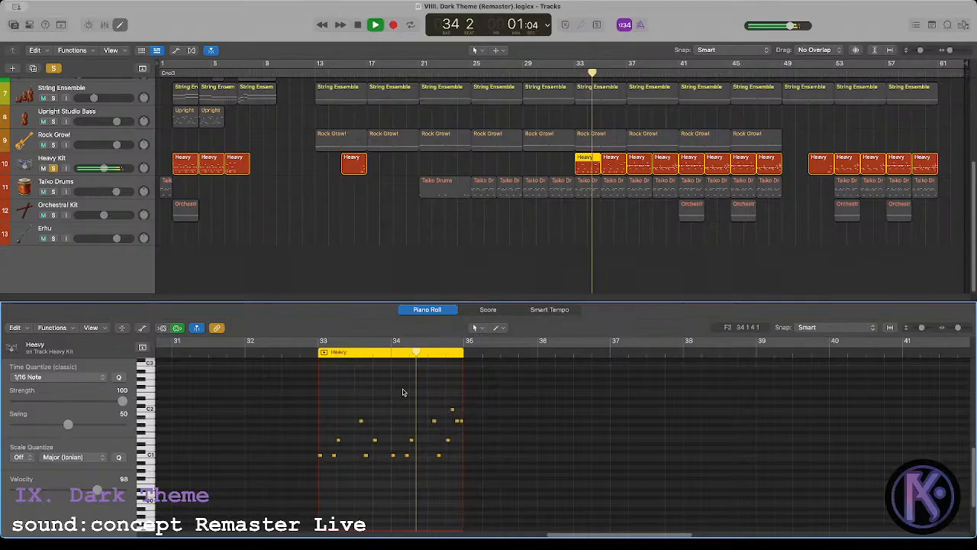
key(space)
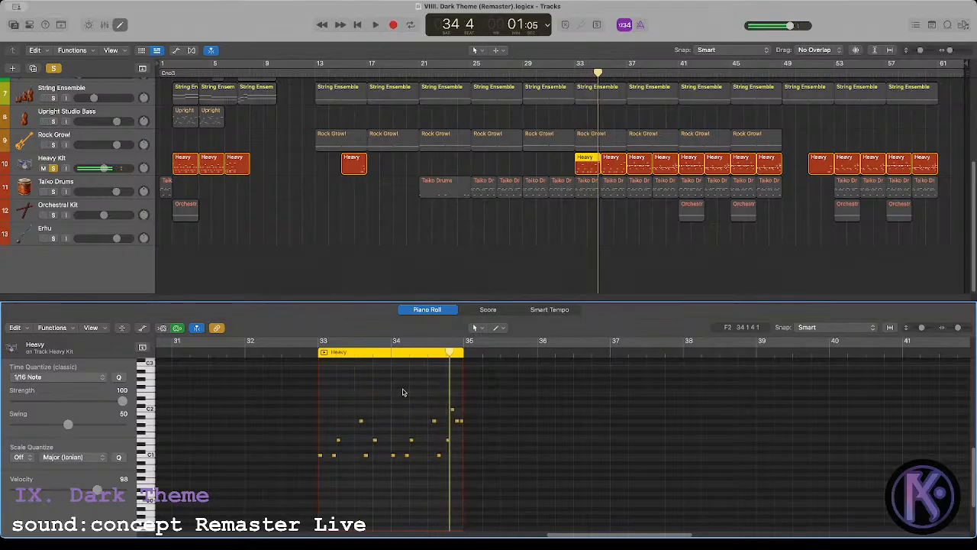
Step: Examine the notes of the Heavy regions at bars 35 and 37 and return the playhead to bar 33
click(614, 167)
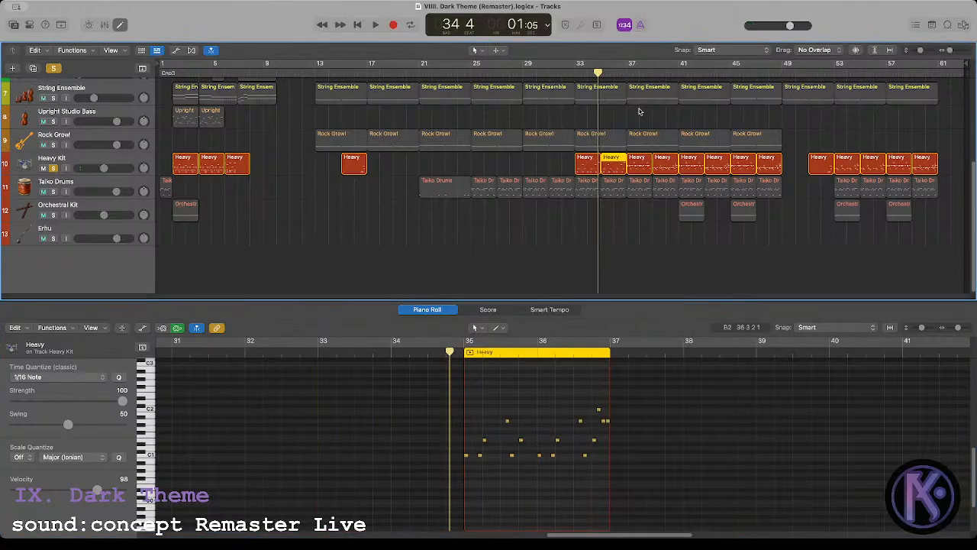
click(626, 74)
click(637, 164)
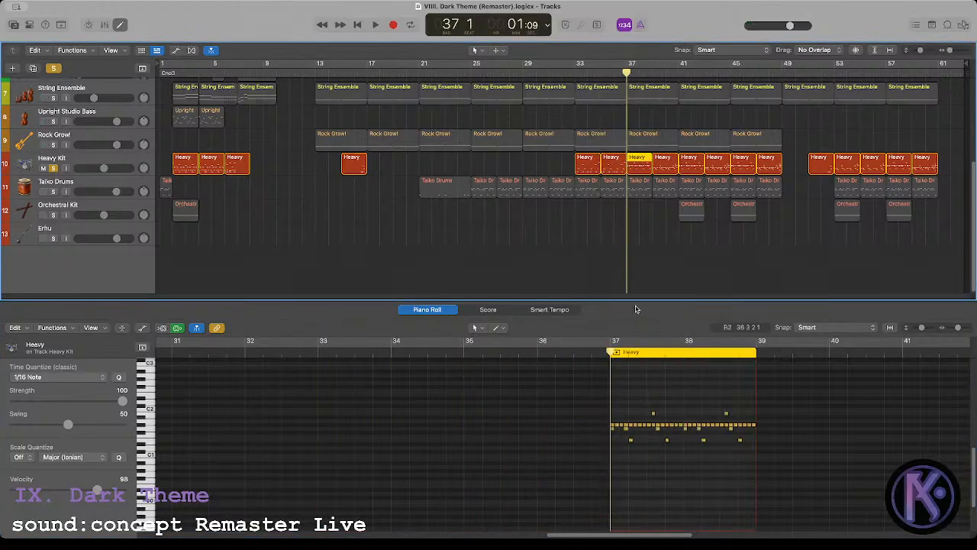
click(569, 76)
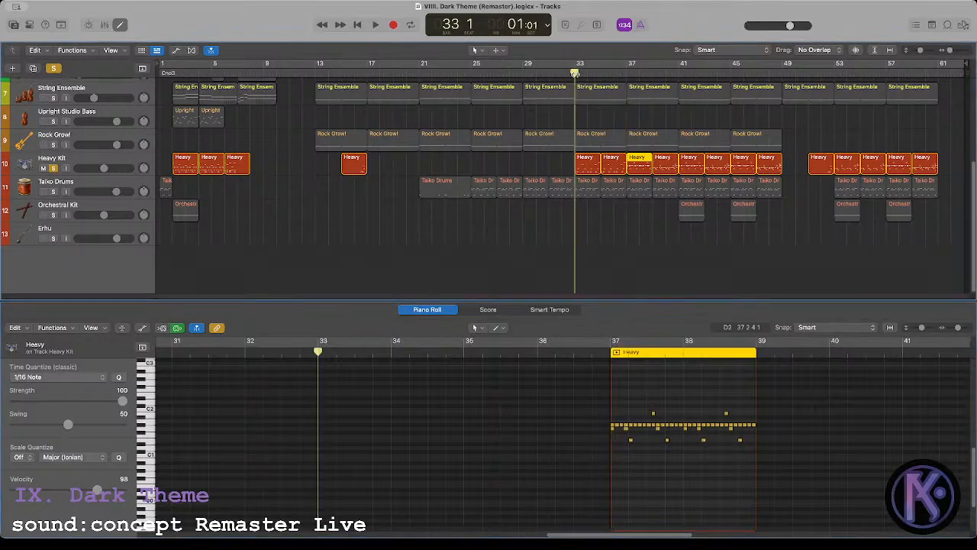
Step: Check the Heavy region at bar 33 and lower all G1 notes of the Heavy region at bar 37 to C1
click(593, 162)
click(284, 413)
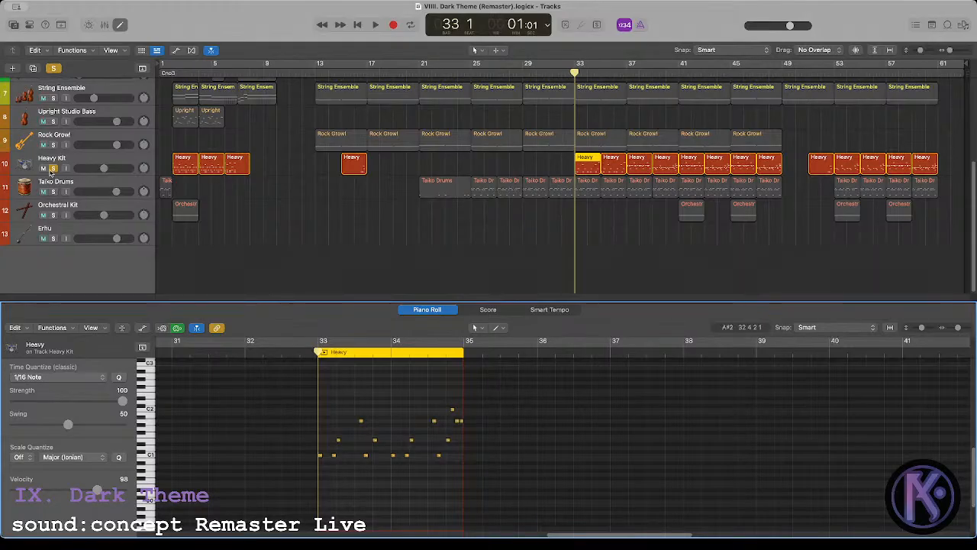
scroll(516, 188, up, 6)
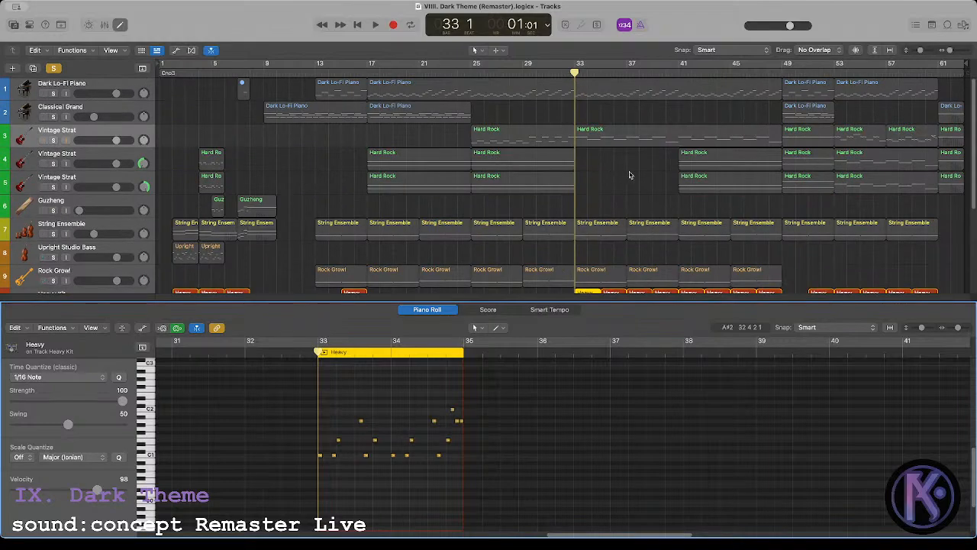
scroll(629, 176, down, 6)
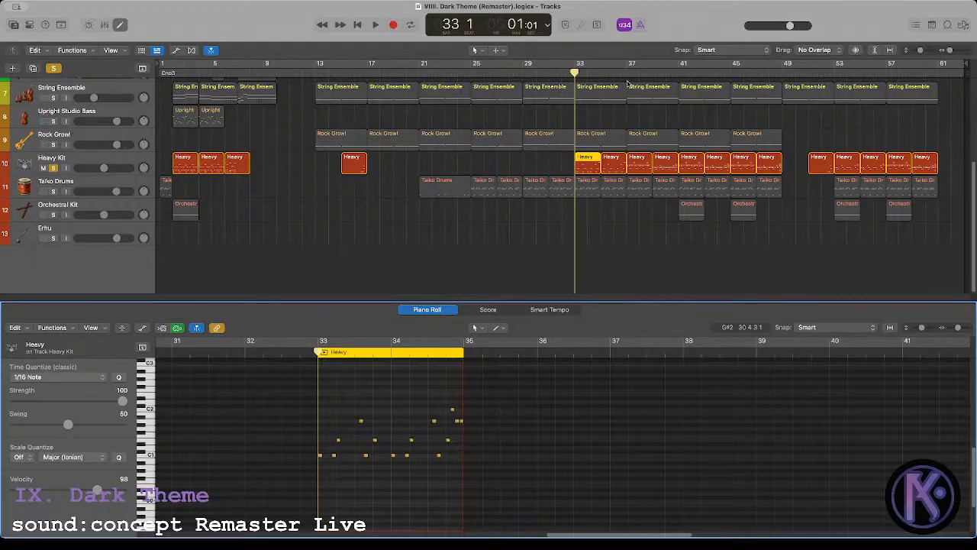
click(626, 74)
click(640, 160)
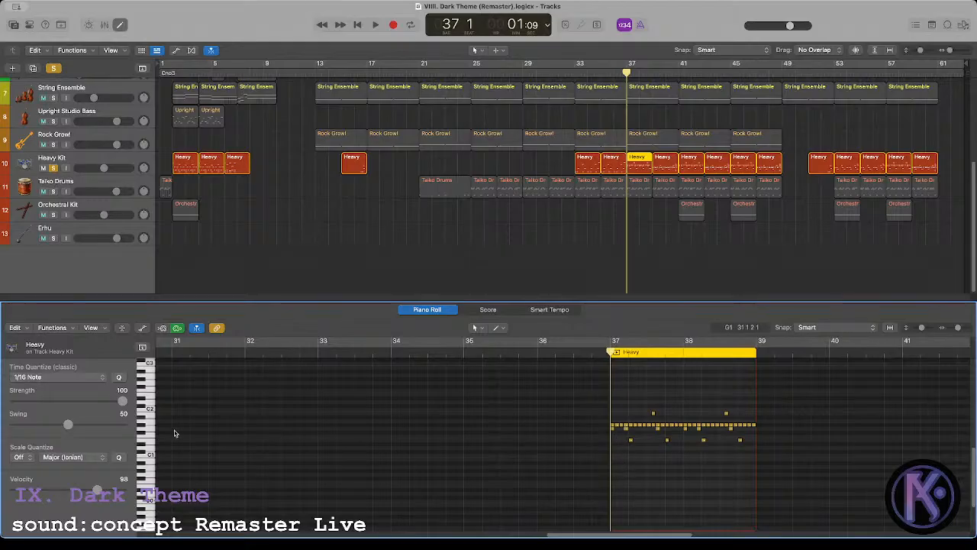
click(150, 430)
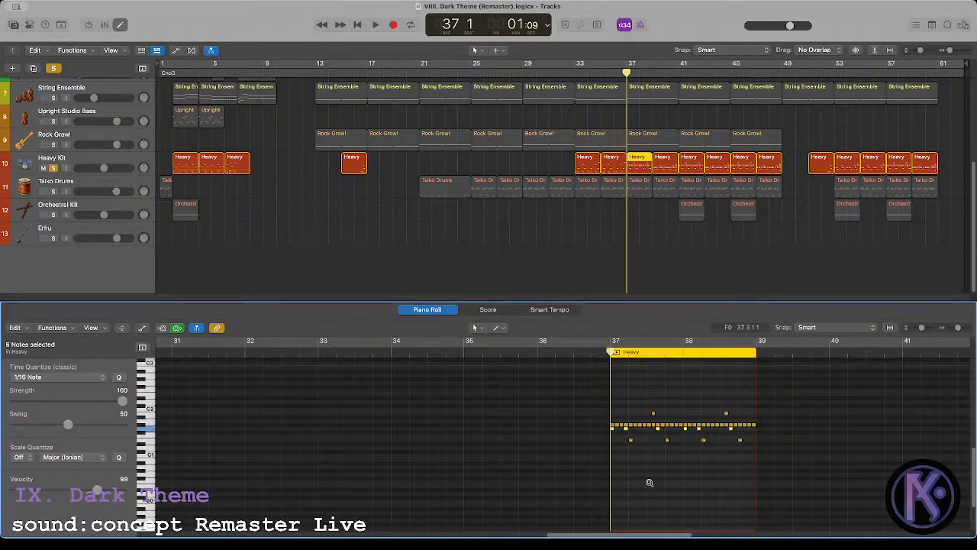
key(alt+Down)
key(alt+Down)
key(alt+Down)
key(alt+Down)
key(alt+Down)
key(alt+Down)
key(alt+Down)
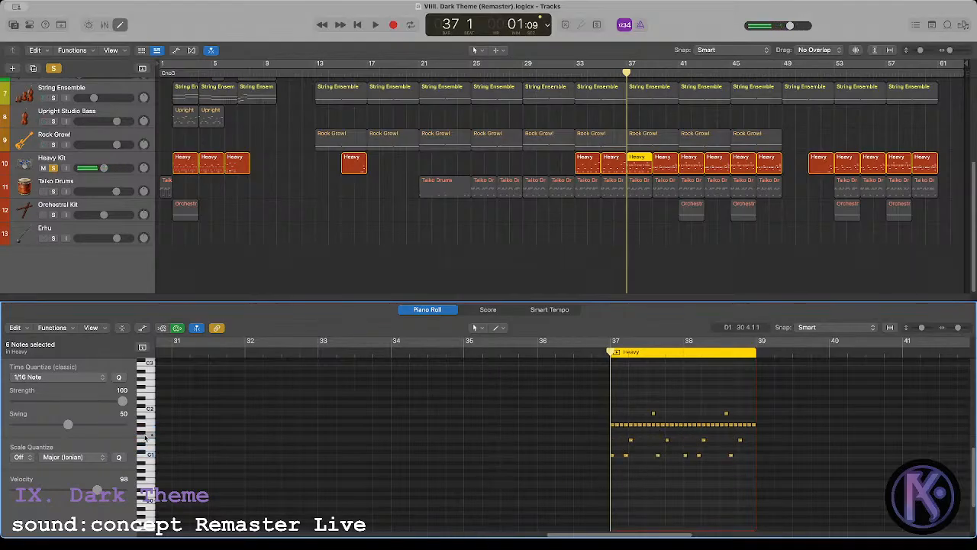
Step: Audition the individual drum rows of the Heavy region at bar 37 and play the region soloed from its start
click(148, 441)
click(649, 439)
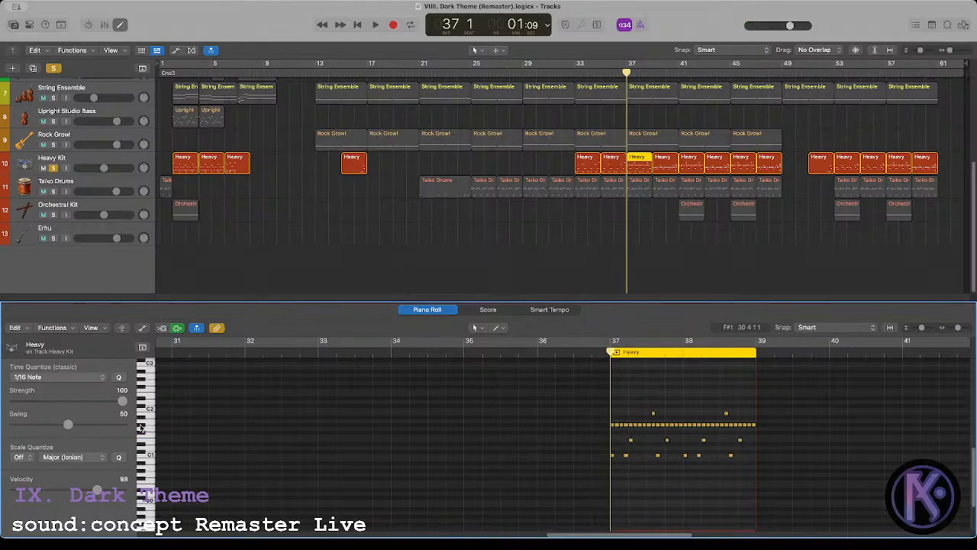
click(141, 428)
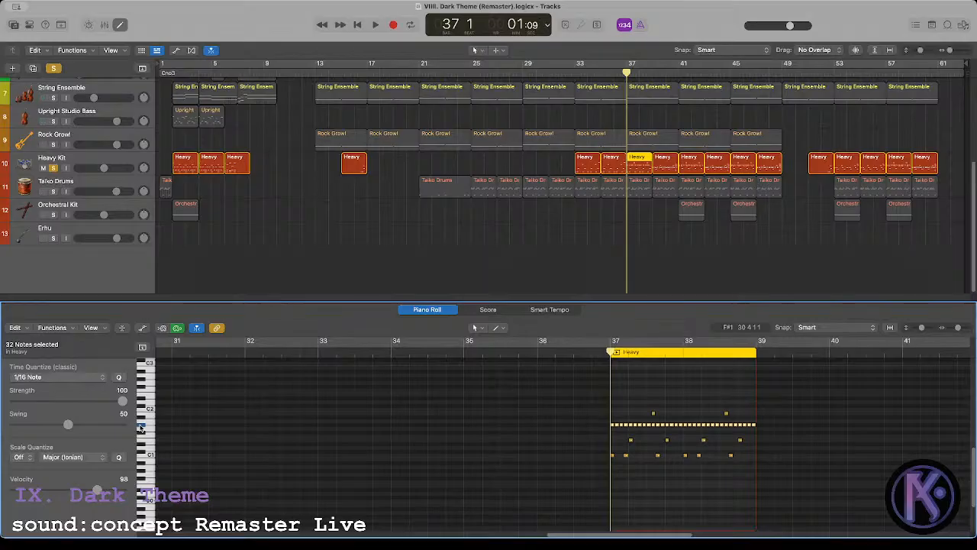
click(626, 397)
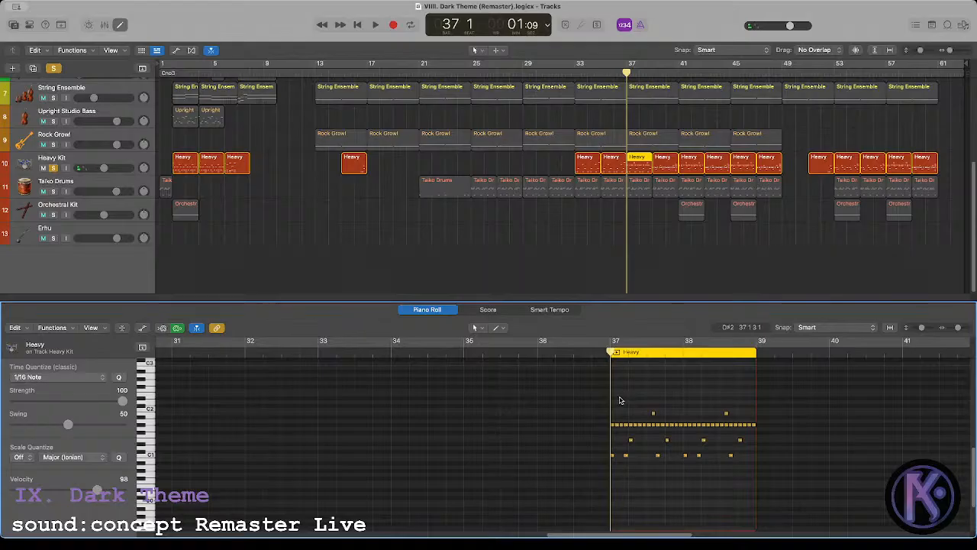
key(space)
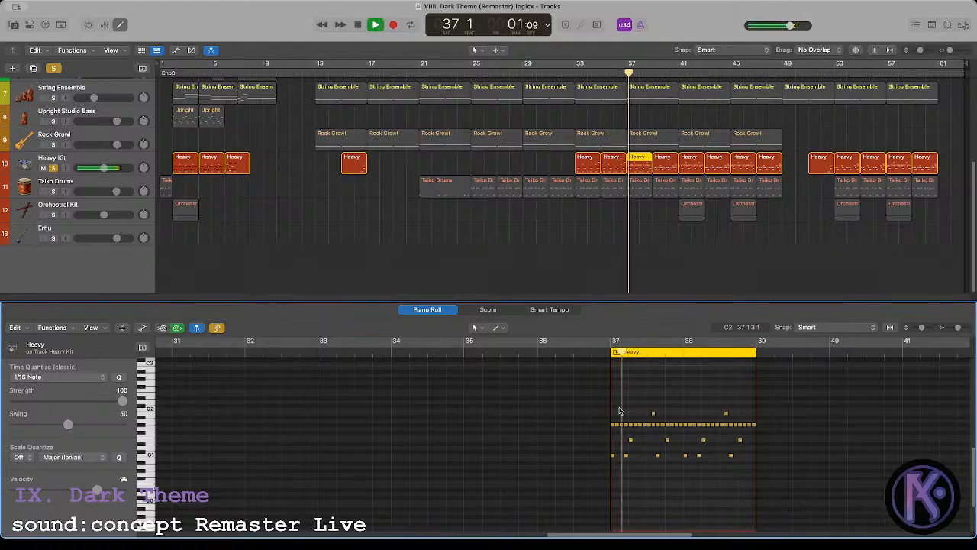
key(space)
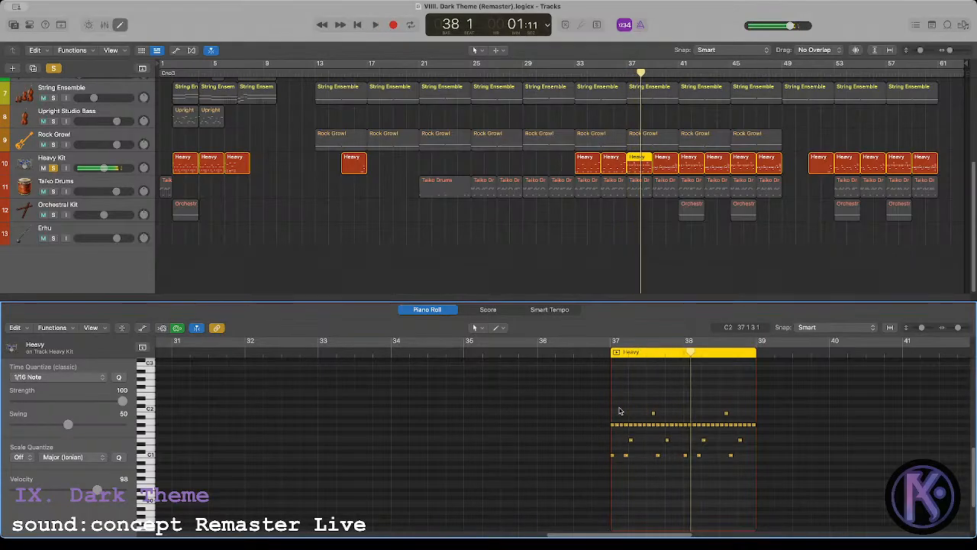
click(618, 425)
click(611, 415)
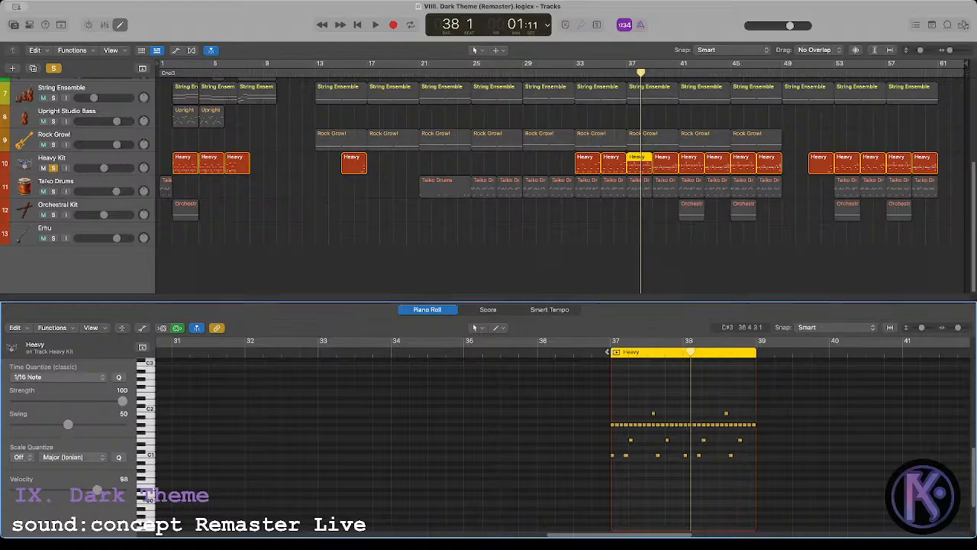
key(space)
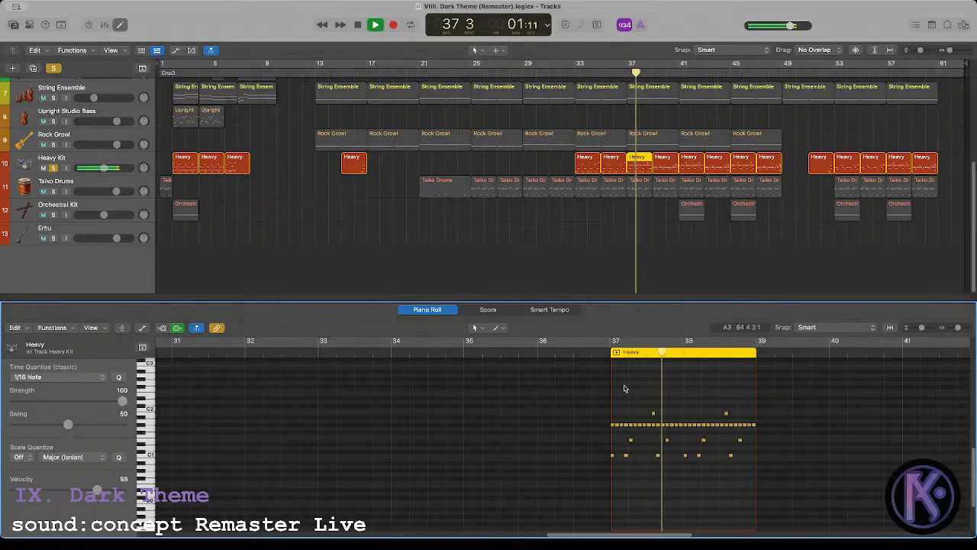
key(space)
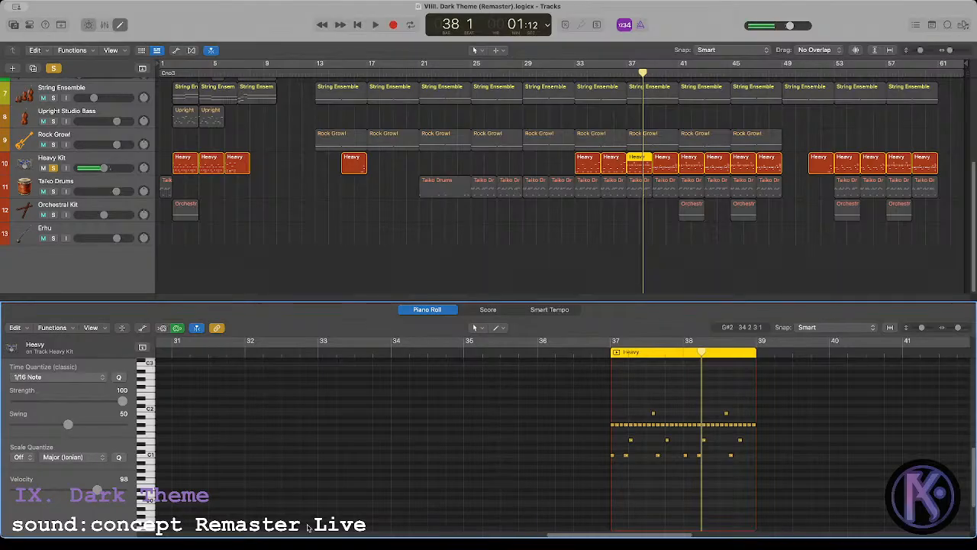
Step: Show the Heavy Kit's smart controls and raise the hi-hat level while playing from bar 37
key(b)
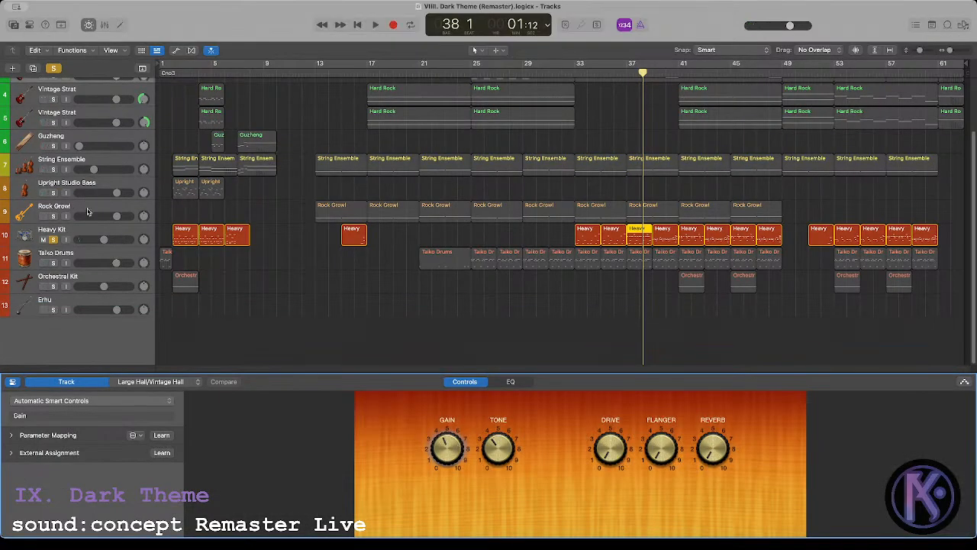
click(551, 237)
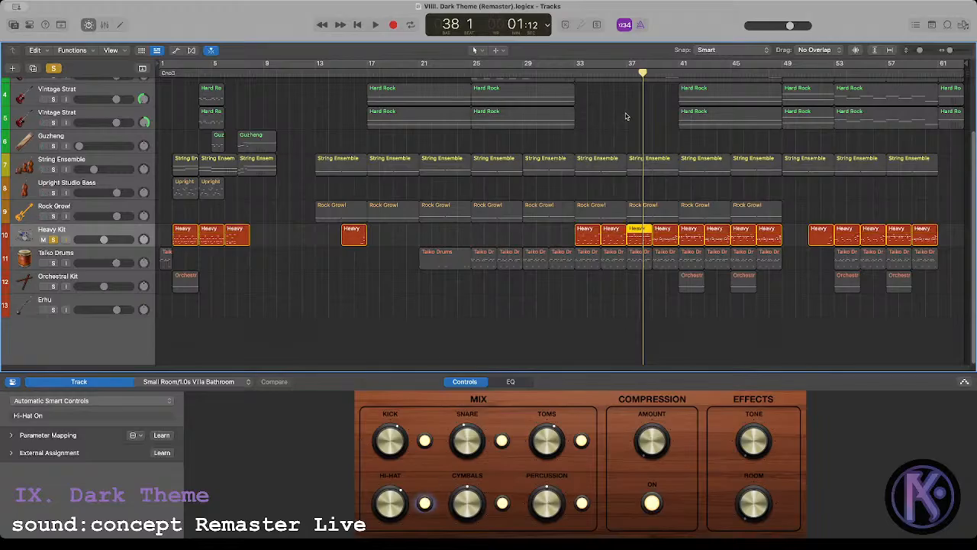
click(624, 76)
key(space)
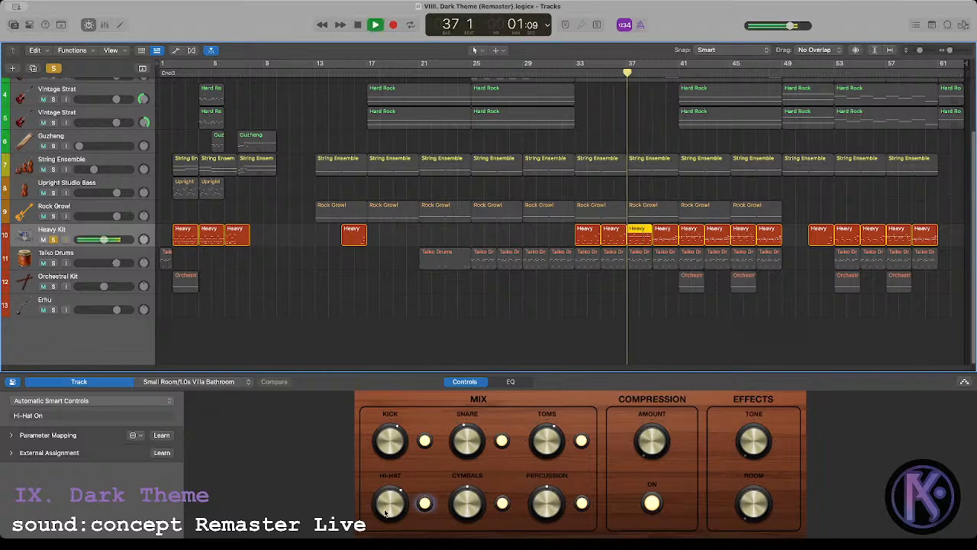
mouse_move(382, 494)
mouse_down()
mouse_move(385, 480)
mouse_move(384, 490)
mouse_up()
key(space)
click(627, 67)
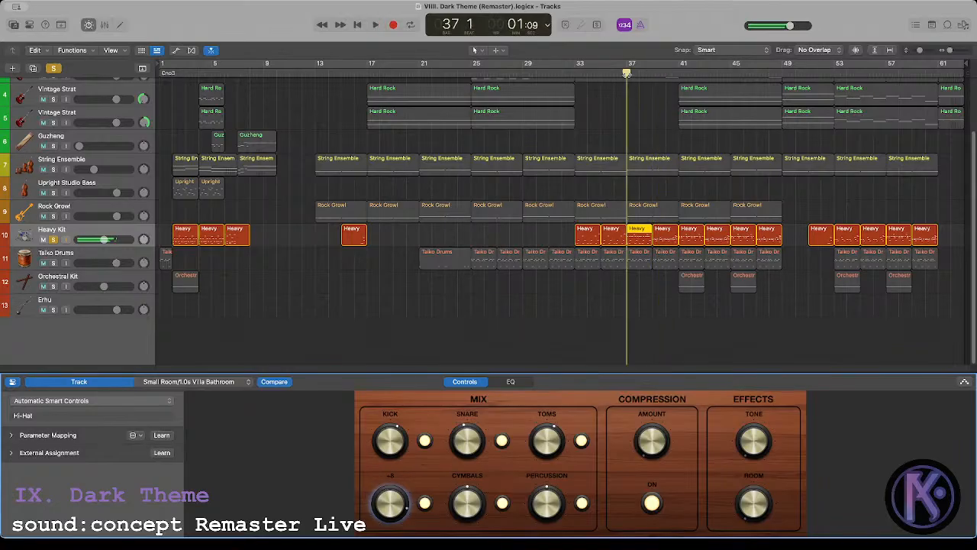
Step: Unsolo the Heavy Kit, play bar 37 in the full mix to judge the hi-hat, and solo the track again
click(51, 239)
key(space)
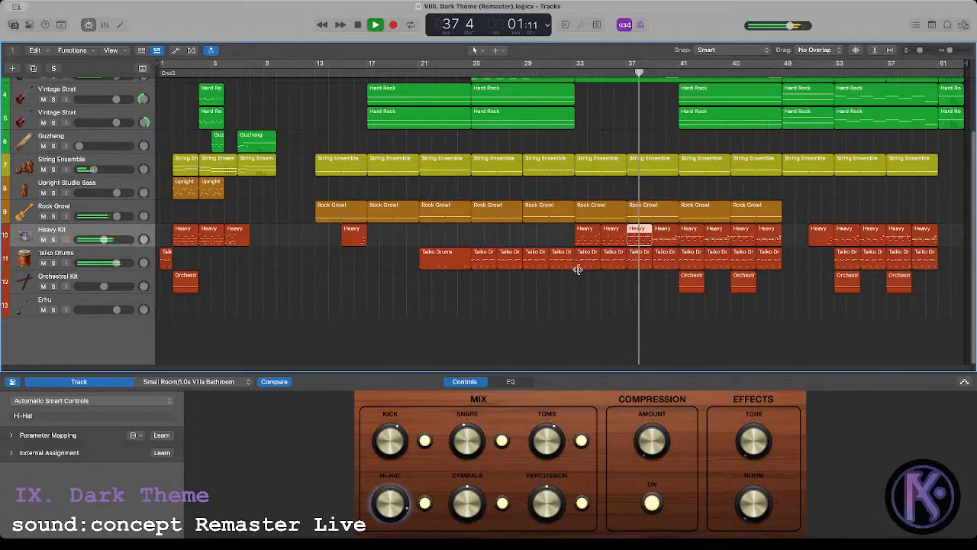
key(space)
click(53, 239)
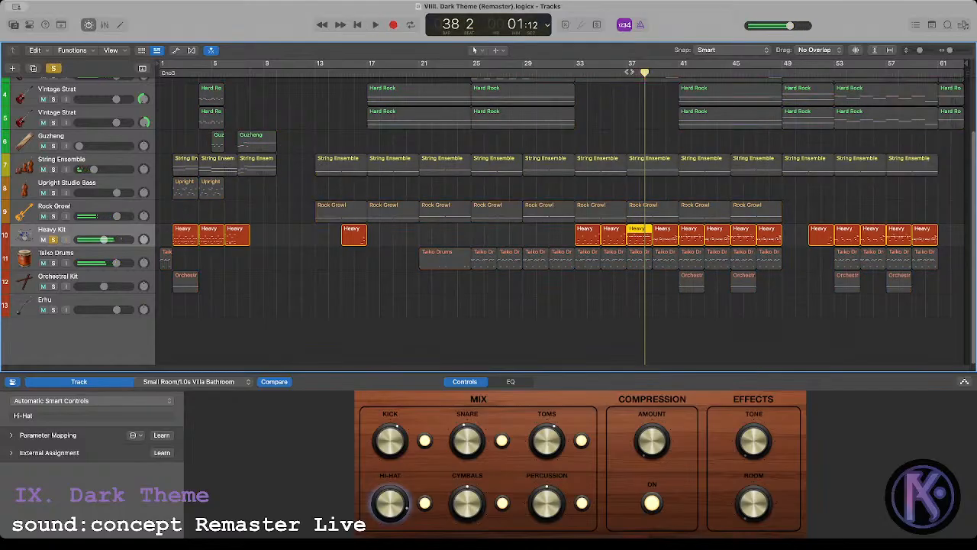
Step: Compare a higher hi-hat level with the full mix from bar 37, leaving the Heavy Kit unsoloed and its hi-hat at +15
mouse_move(380, 510)
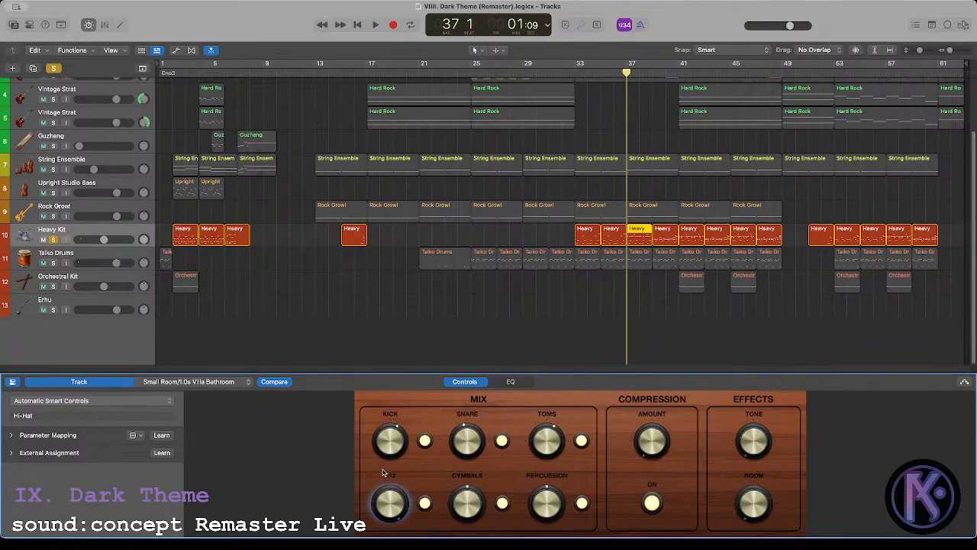
key(space)
click(54, 240)
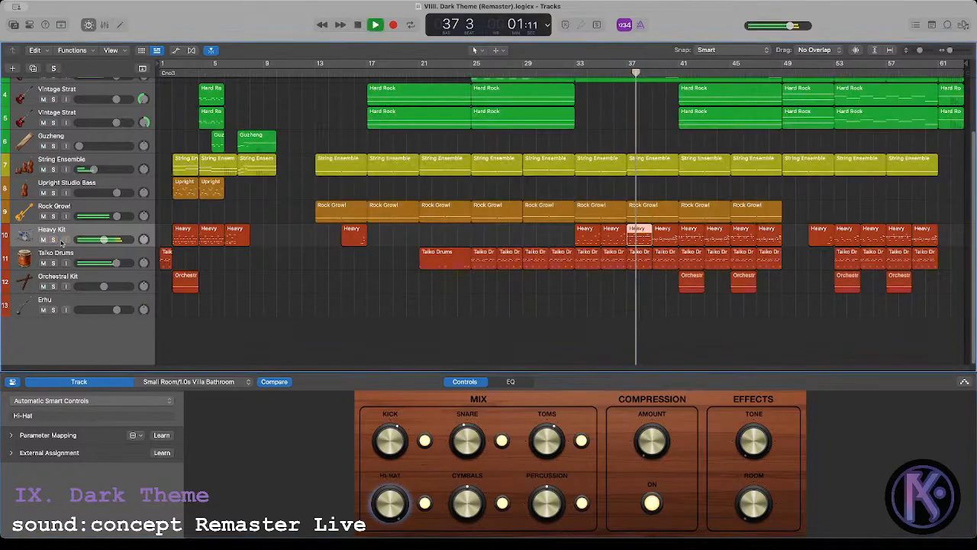
click(625, 72)
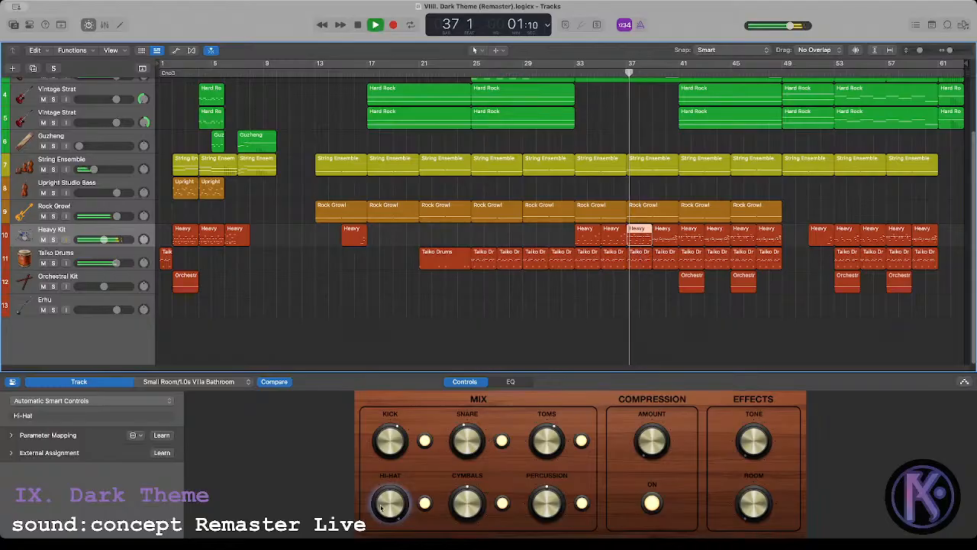
key(space)
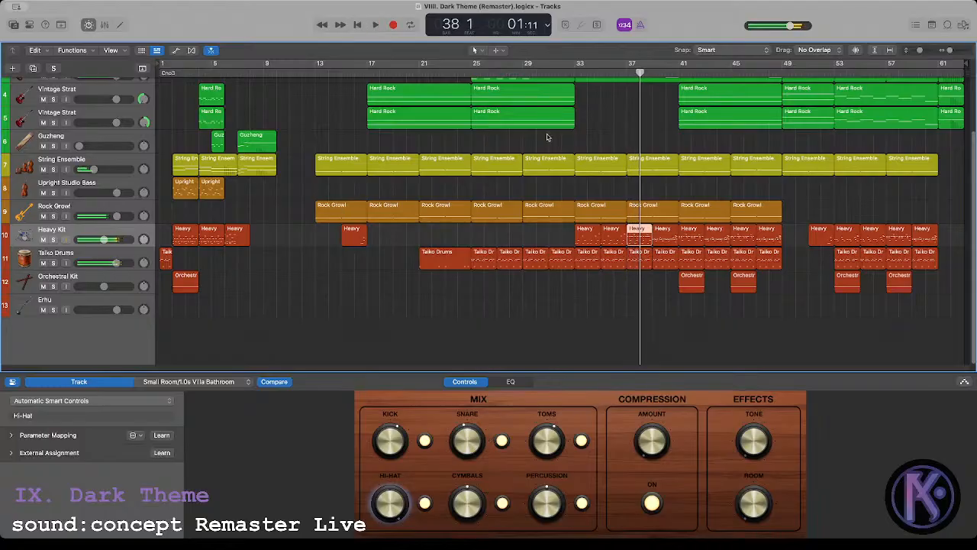
click(627, 72)
mouse_move(376, 513)
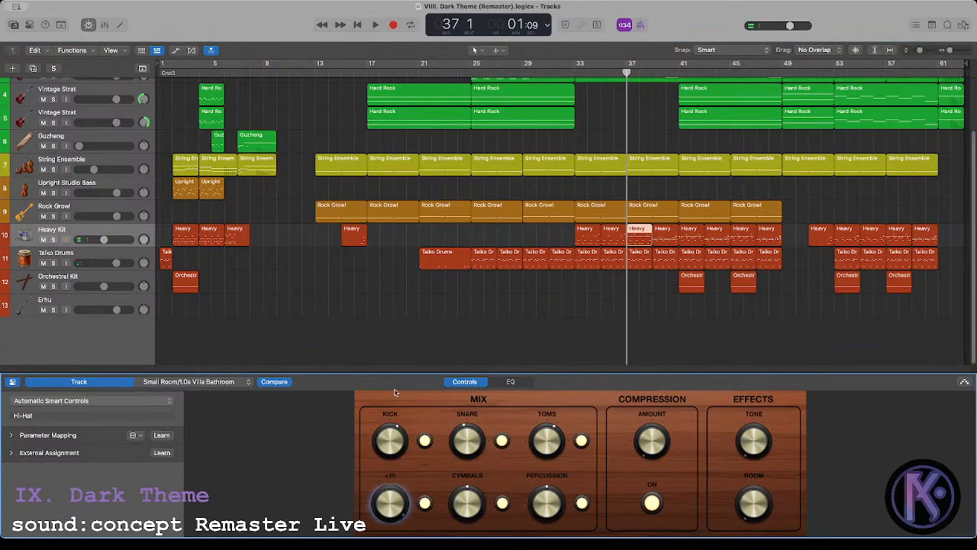
Step: Delete the G#1 hi-hat notes on beats 2 and 4 of bars 37 and 38 in the Heavy region
click(618, 287)
click(634, 241)
key(e)
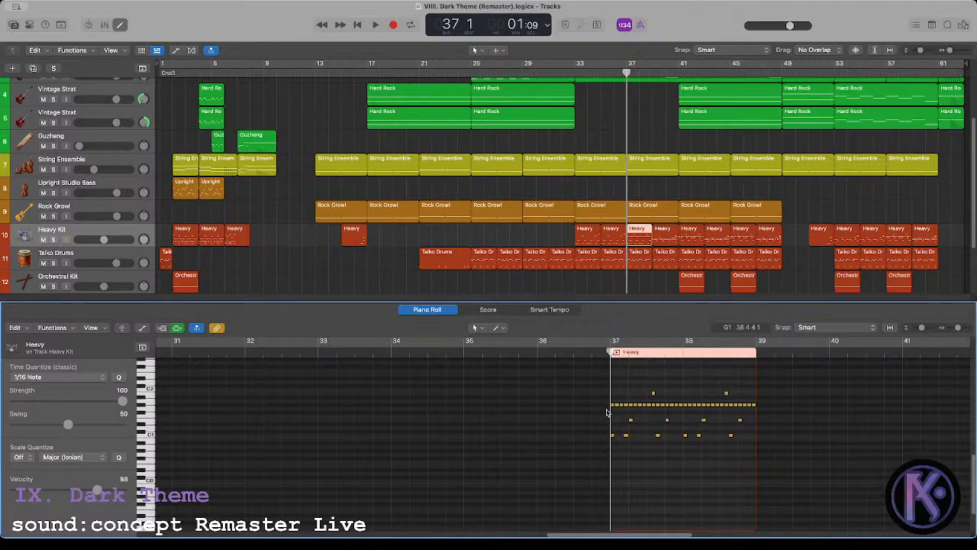
click(631, 406)
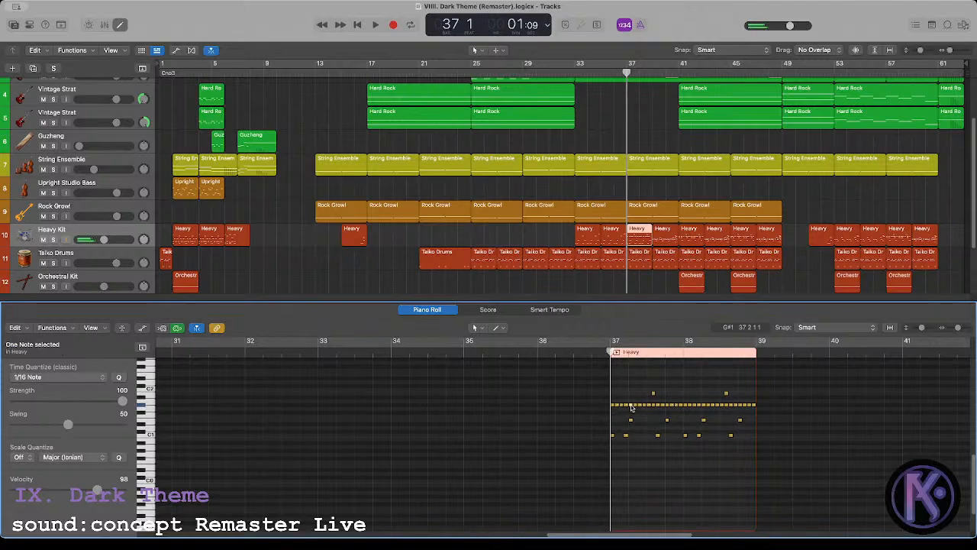
click(632, 416)
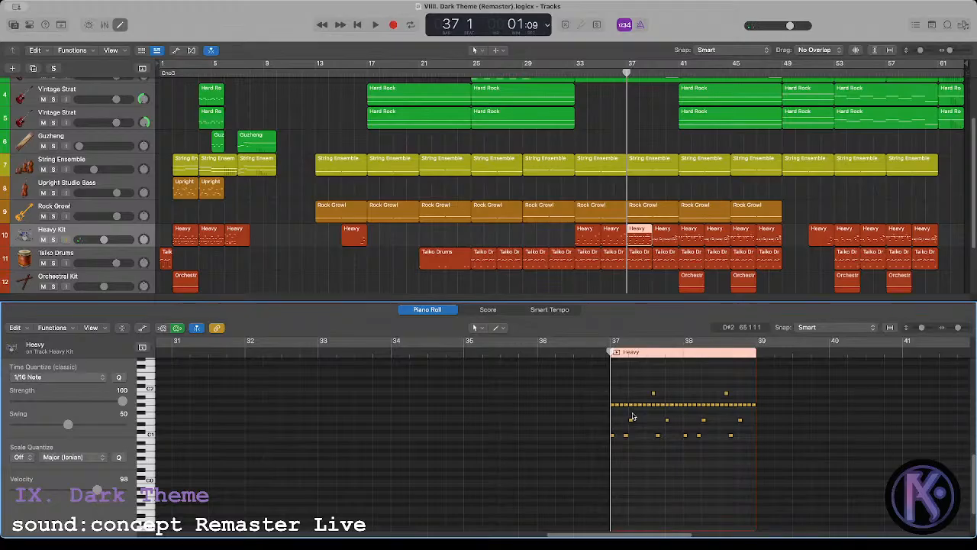
click(632, 412)
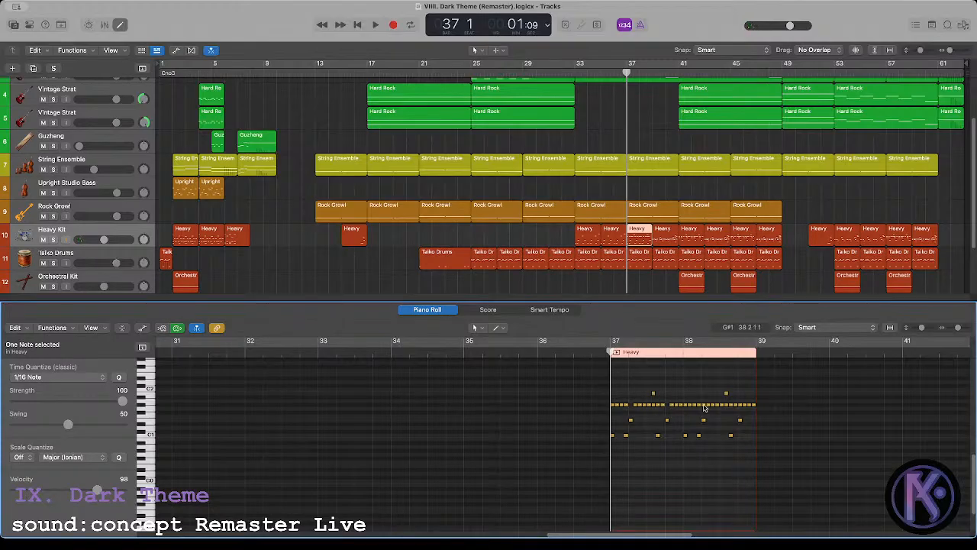
click(704, 406)
key(Delete)
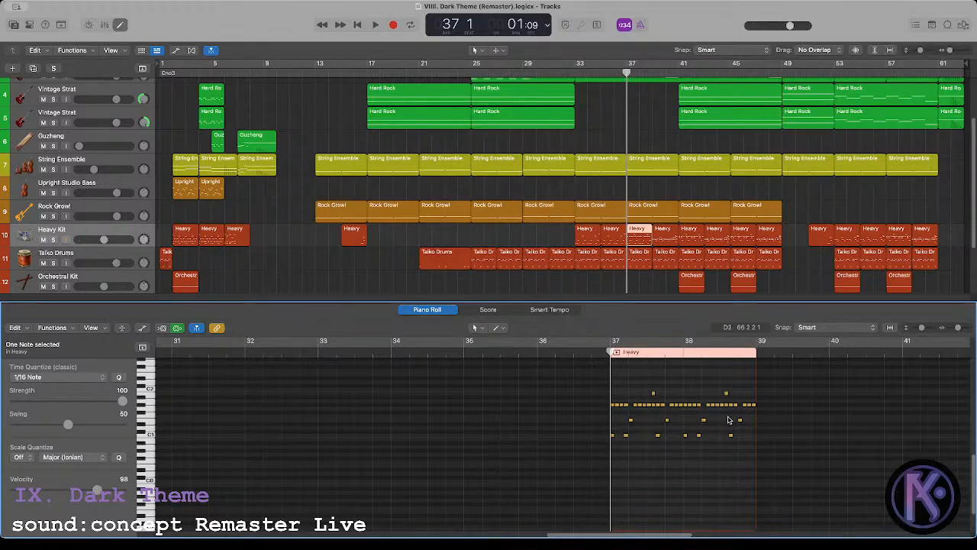
Step: Play the thinned-out hi-hat pattern from bar 37 in the full mix and return the playhead to bar 37
key(space)
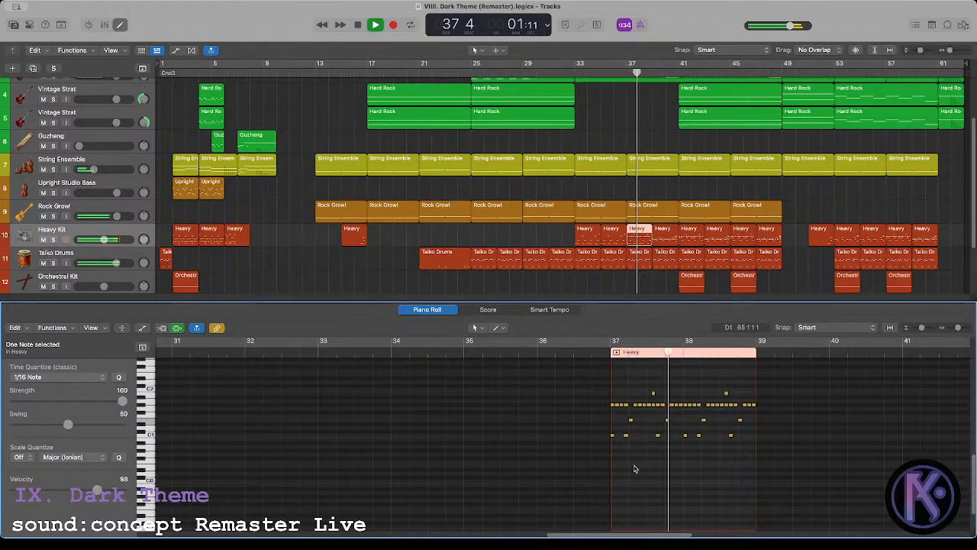
click(635, 468)
key(space)
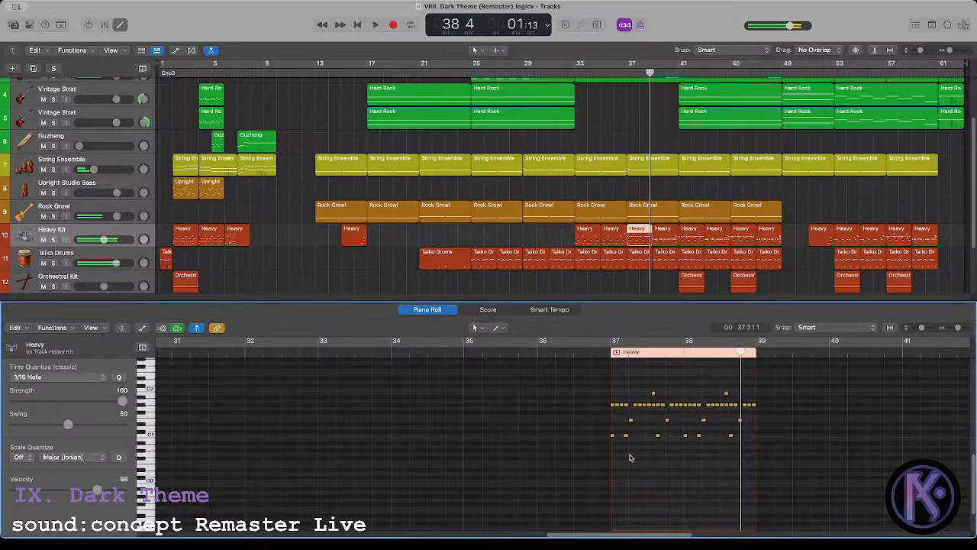
click(609, 353)
Step: Show both Heavy regions from bar 37 and delete the second region's notes from bar 39 up to beat 3 of bar 40
shift+click(663, 236)
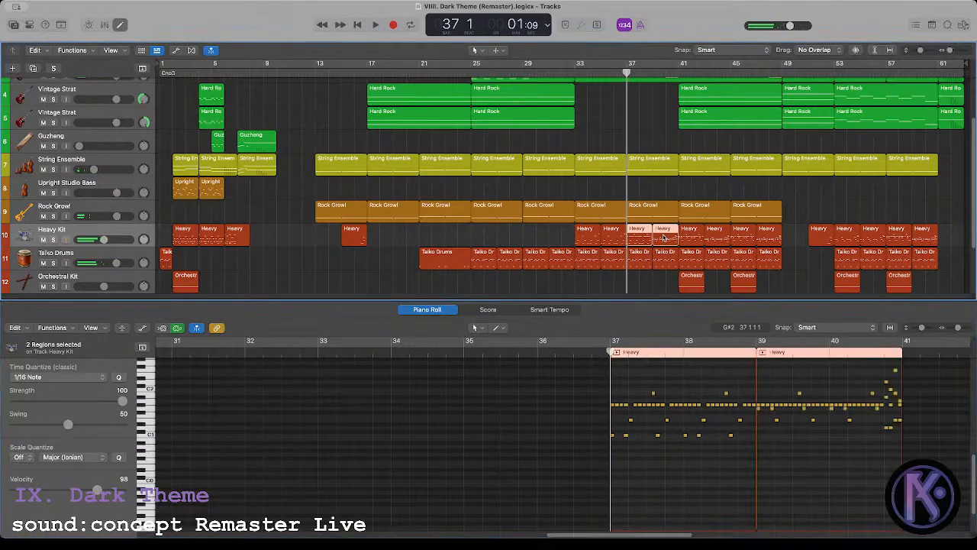
scroll(761, 411, up, 2)
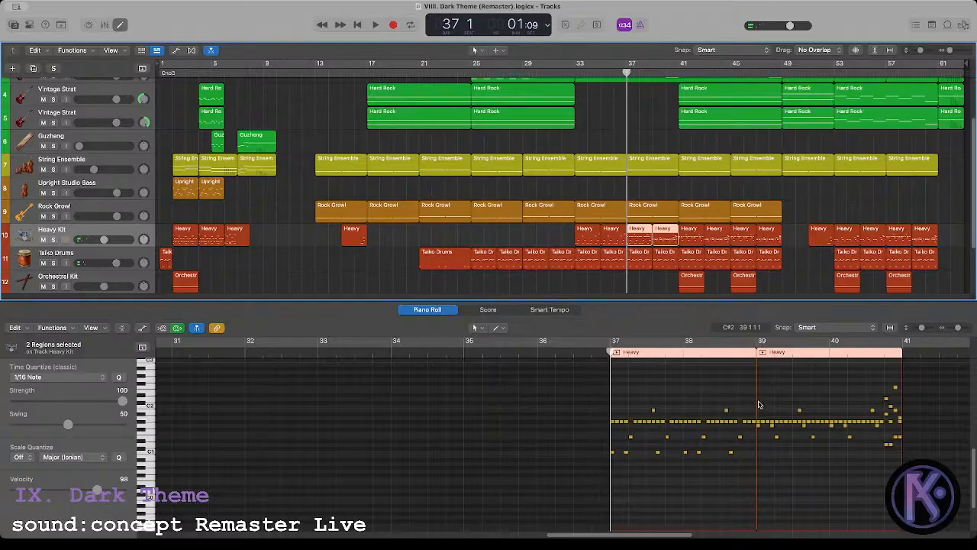
drag(758, 402, 867, 464)
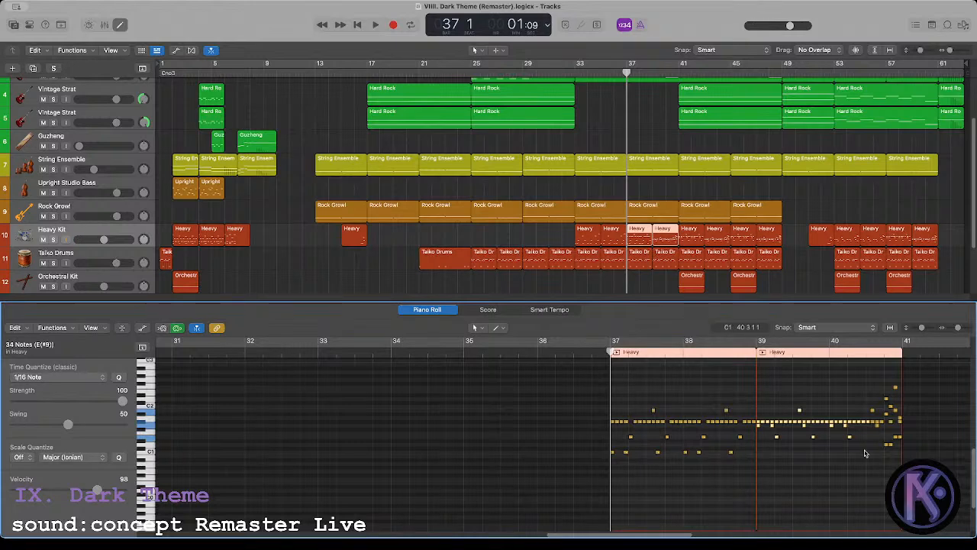
drag(864, 455, 759, 379)
key(Delete)
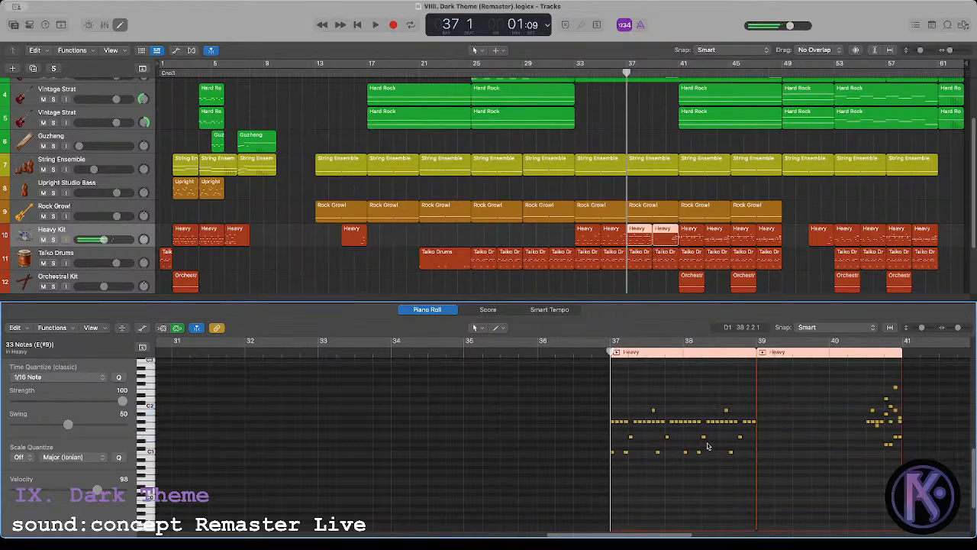
Step: Copy the drum pattern from bar 37 through mid-bar 38 to bar 39 in the second Heavy region
drag(612, 401, 715, 497)
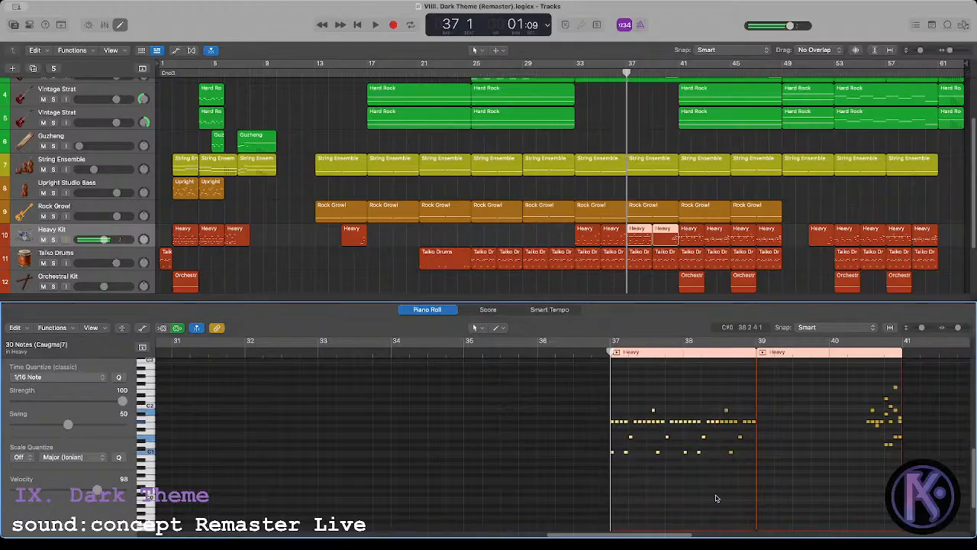
drag(625, 424, 771, 425)
click(787, 392)
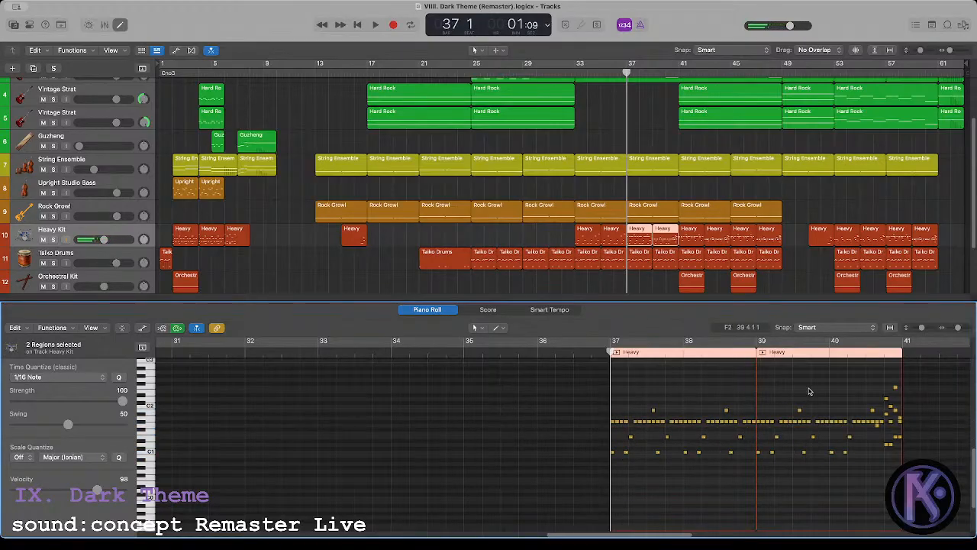
Step: Delete the G#1 hi-hat notes overlapping the fill after beat 3 of bar 40, play it, and return the playhead to beat 3
click(867, 367)
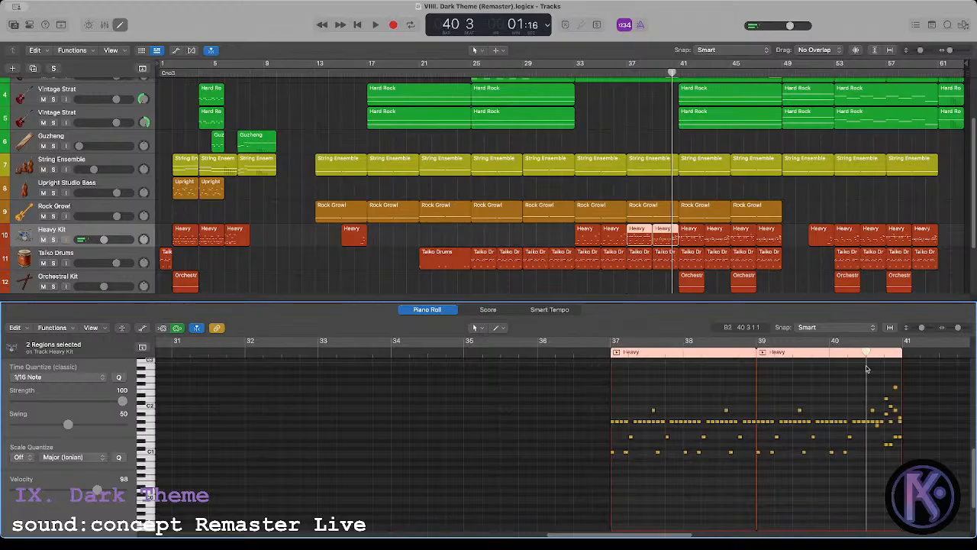
click(882, 424)
click(890, 425)
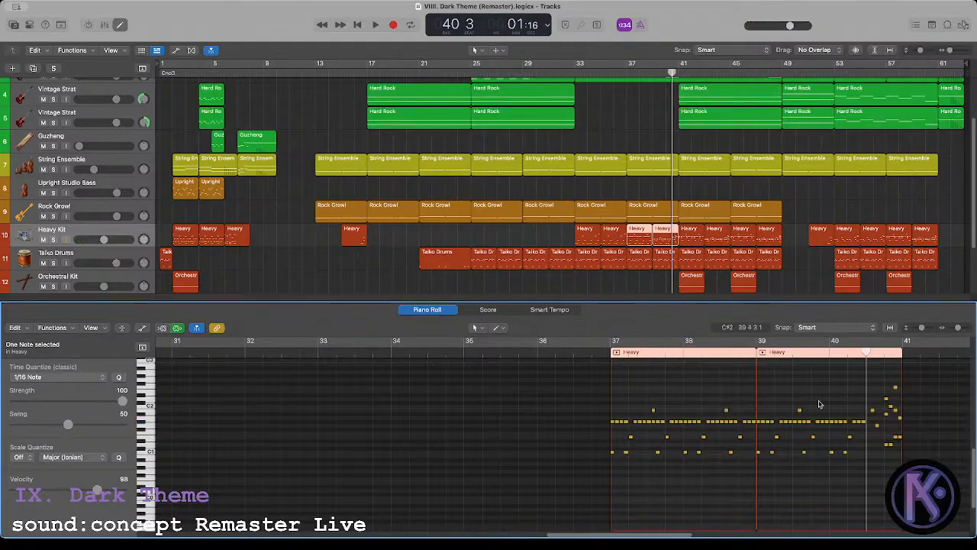
key(space)
key(space)
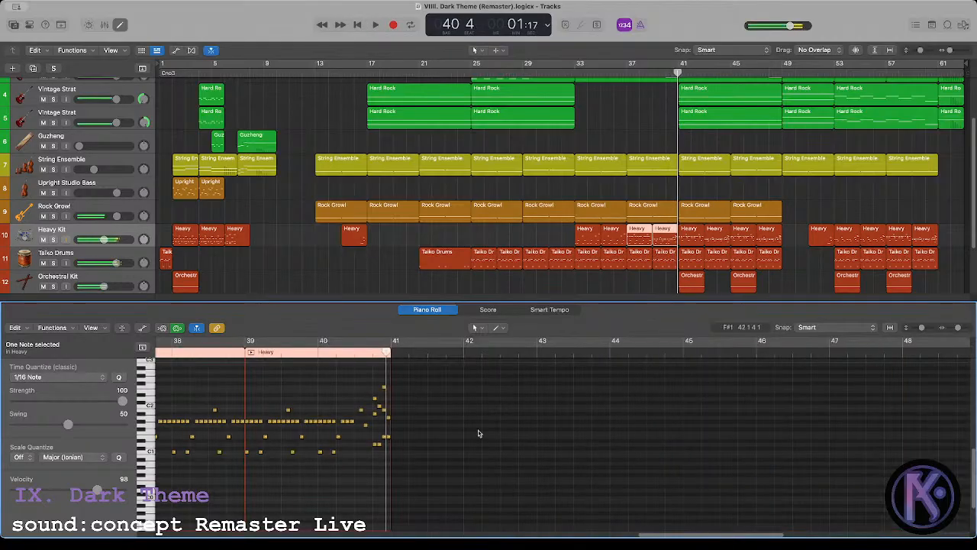
click(353, 356)
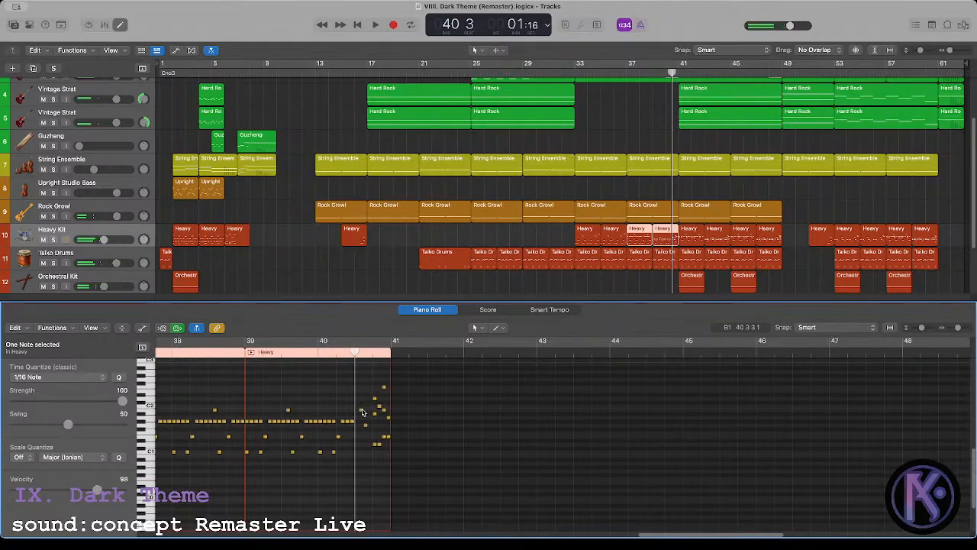
Step: Raise the two fill notes on beat 3 of bar 40, moving B1 to C2 and G1 to A1
click(362, 412)
shift+click(366, 426)
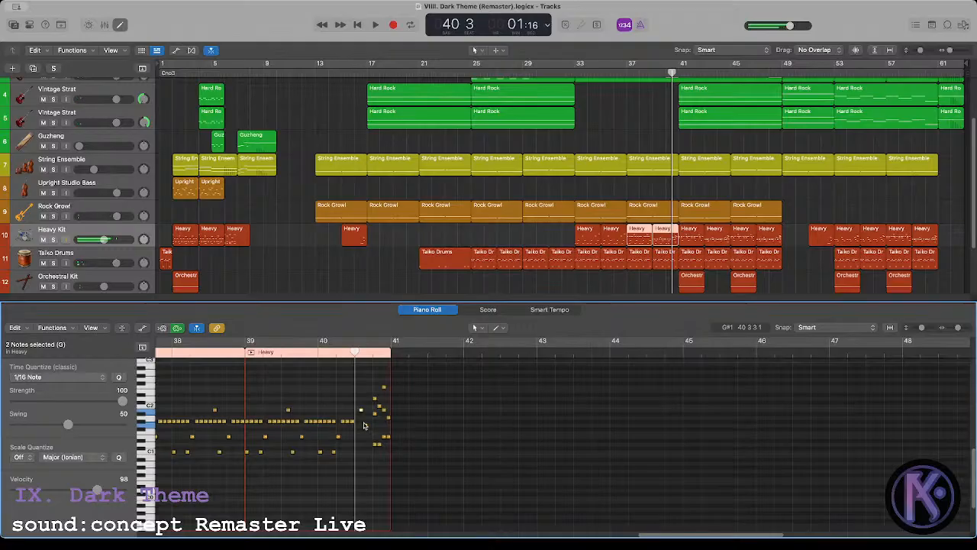
click(359, 403)
click(360, 409)
drag(359, 401, 366, 428)
key(alt+Up)
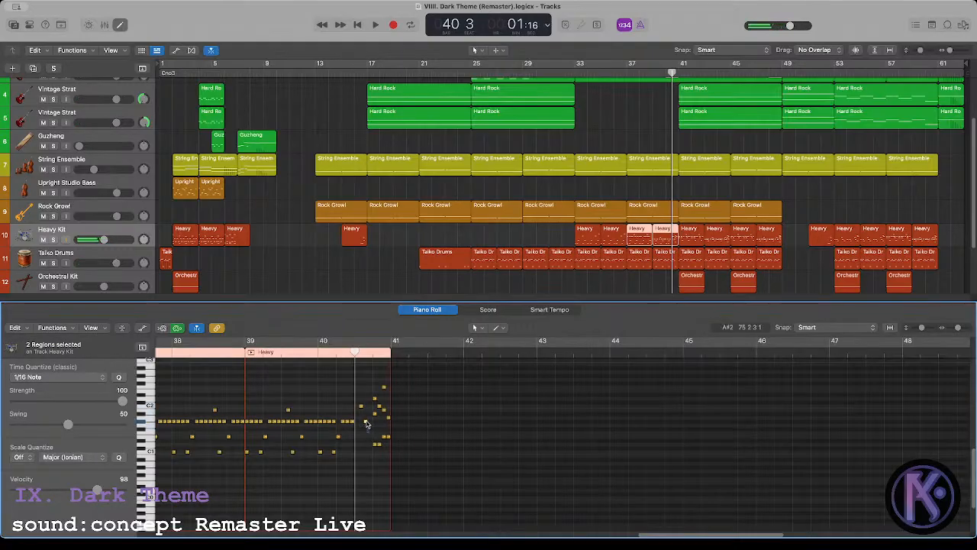
click(366, 422)
click(351, 413)
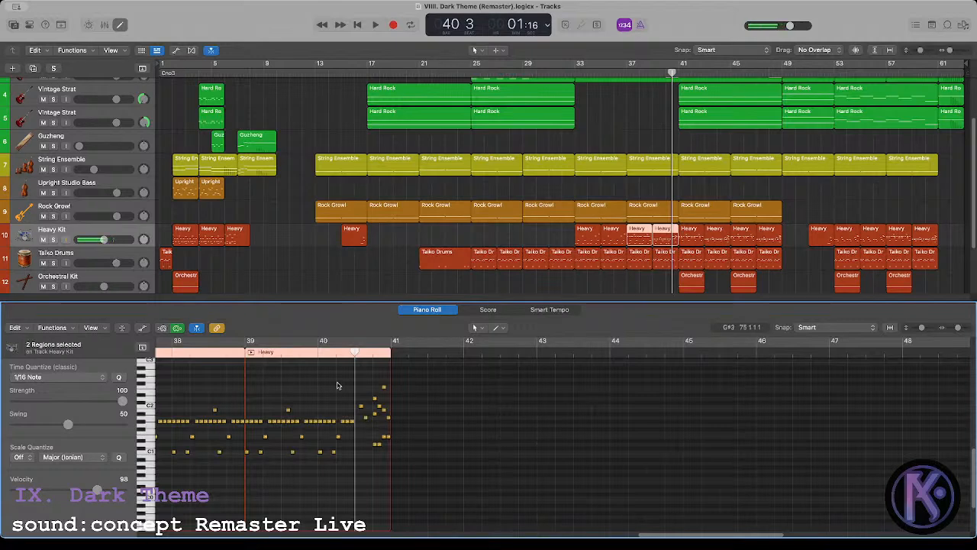
Step: Audition the individual drum notes on beat 4 of bar 40 and play the fill in the mix
click(374, 416)
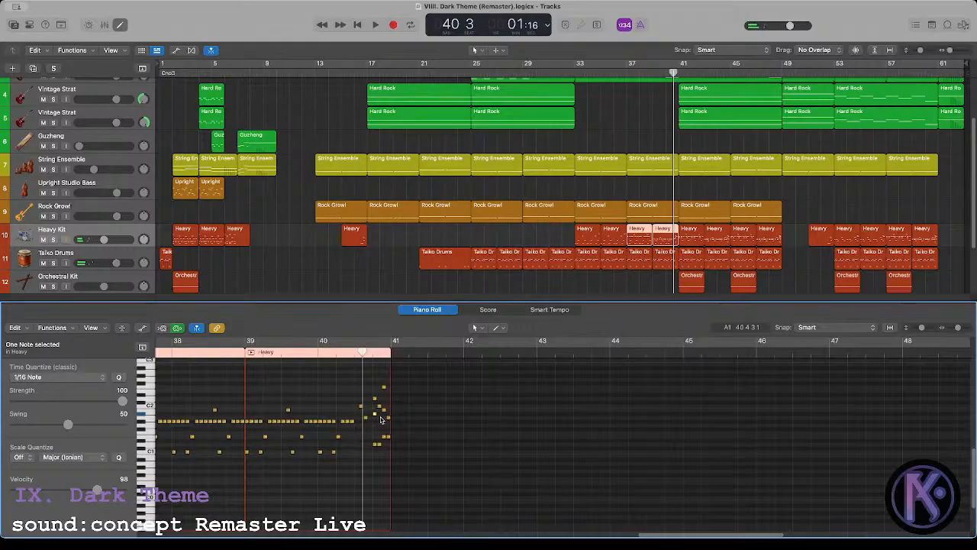
click(374, 448)
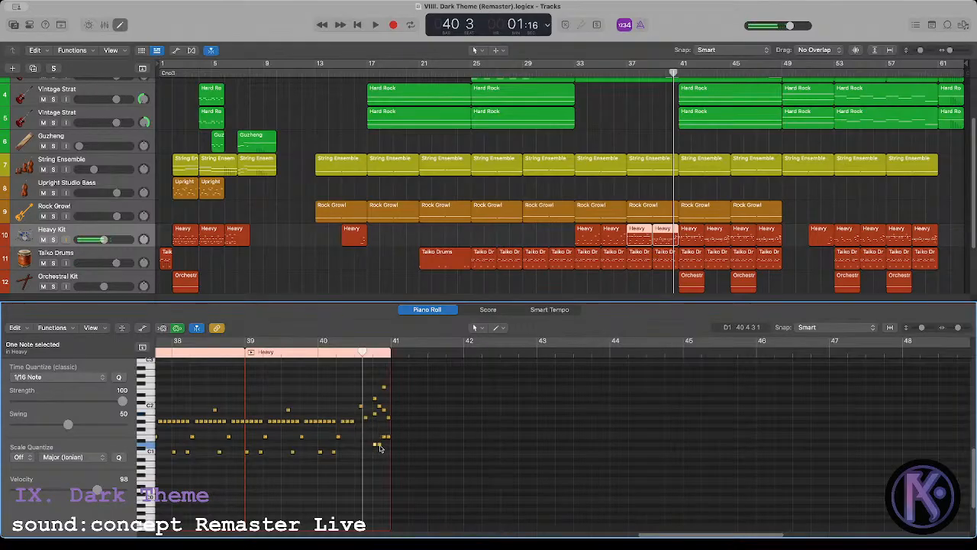
drag(386, 441, 388, 440)
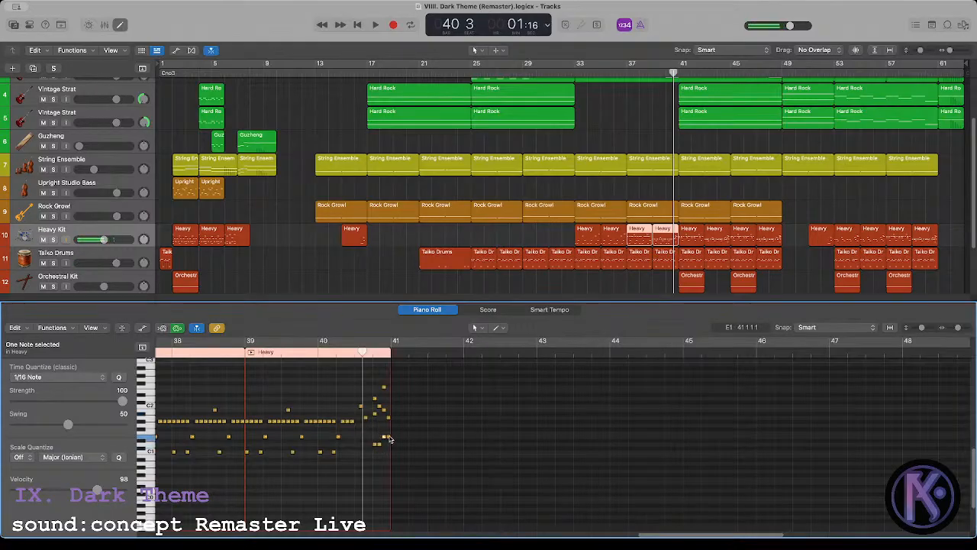
click(383, 427)
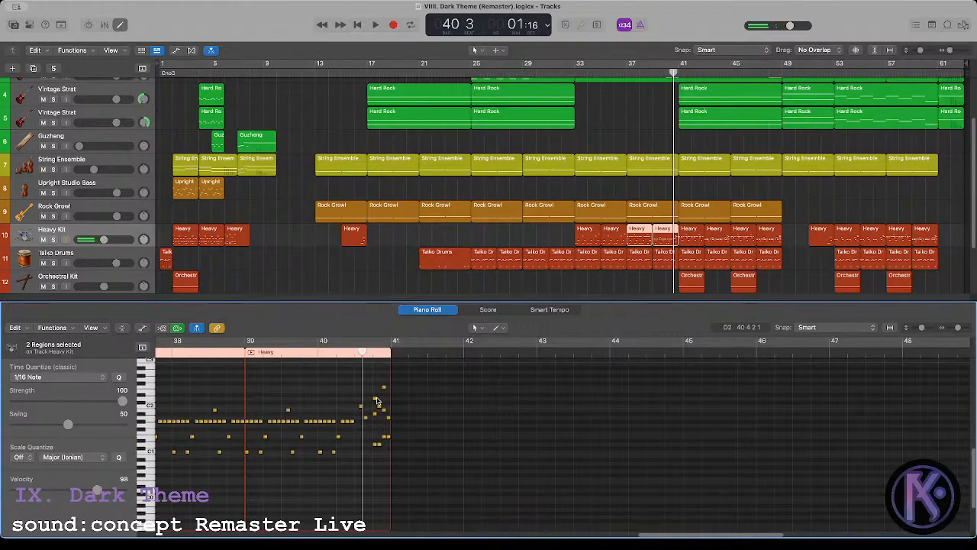
key(space)
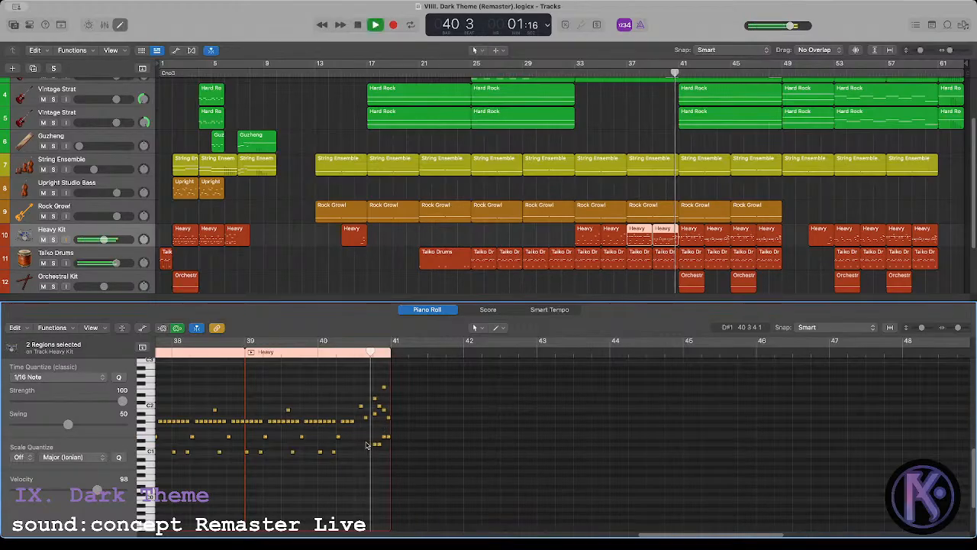
key(space)
Step: Delete the four fill notes from D2 down to A1 on beat 4 of bar 40, copy a C1 note to that beat, and play it
drag(376, 400, 388, 420)
key(Delete)
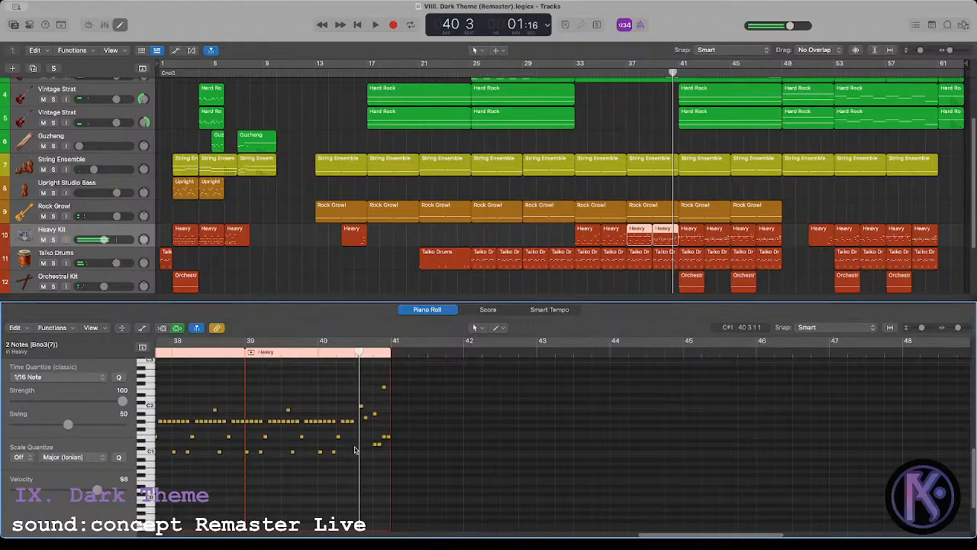
drag(336, 453, 377, 453)
click(384, 432)
key(space)
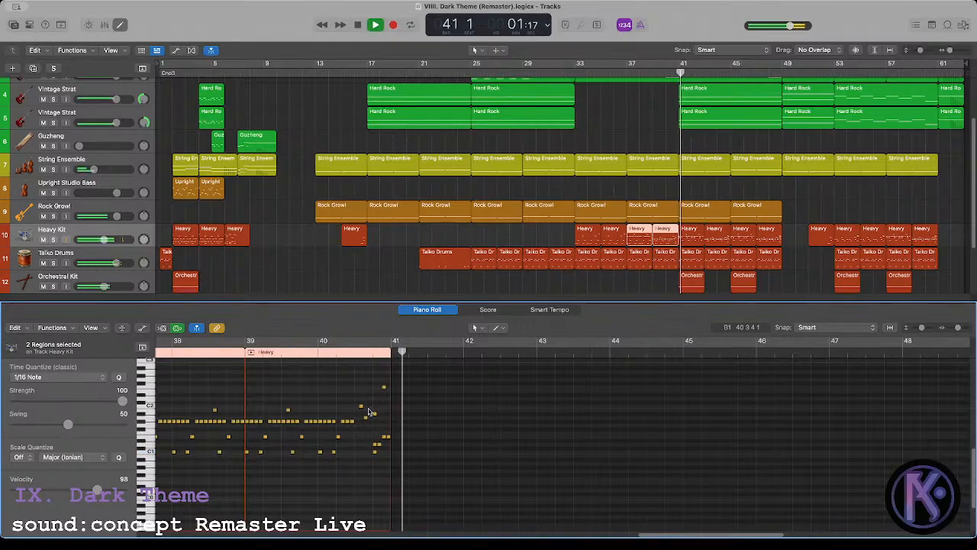
key(space)
click(358, 356)
Step: Remove the F2 note on beat 4 of bar 40 and play the fill
click(377, 411)
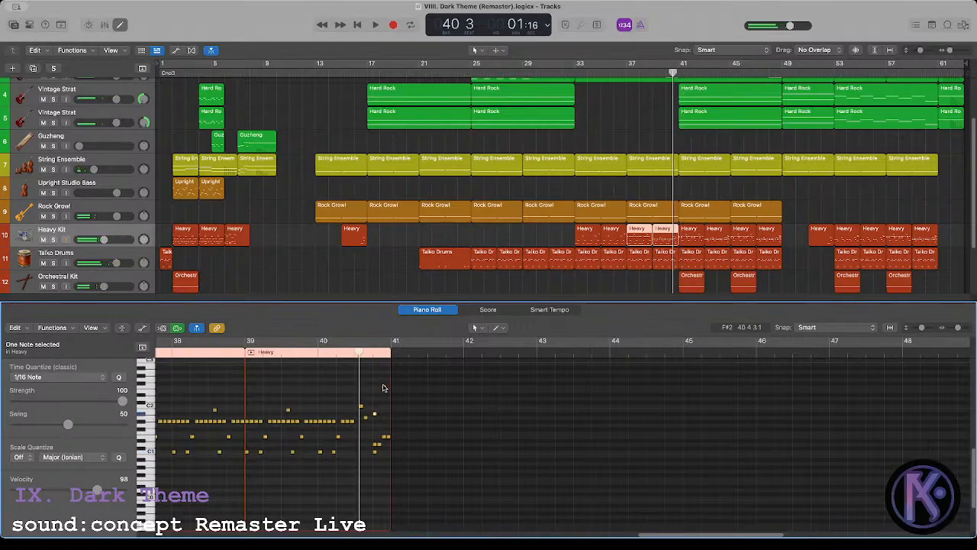
super+click(383, 386)
click(377, 386)
click(384, 387)
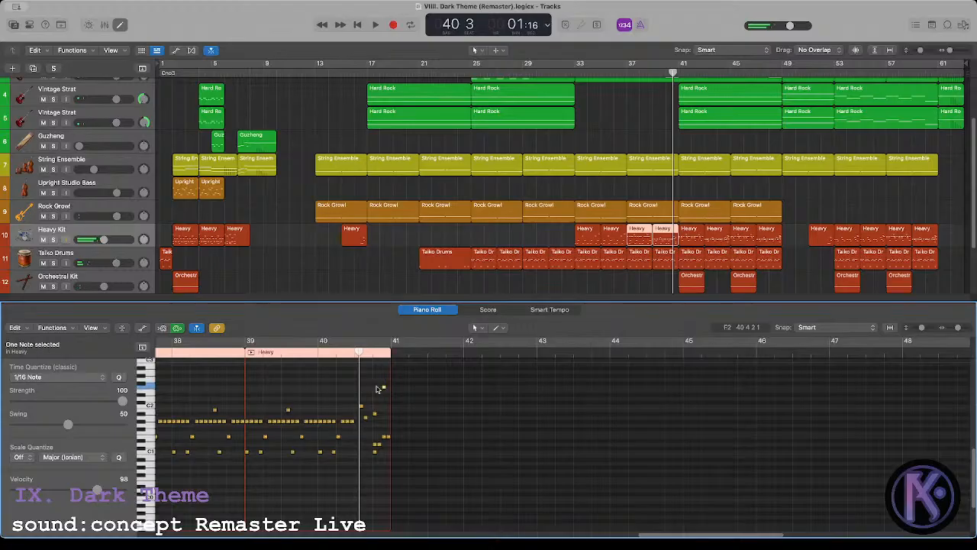
drag(377, 389, 373, 405)
key(space)
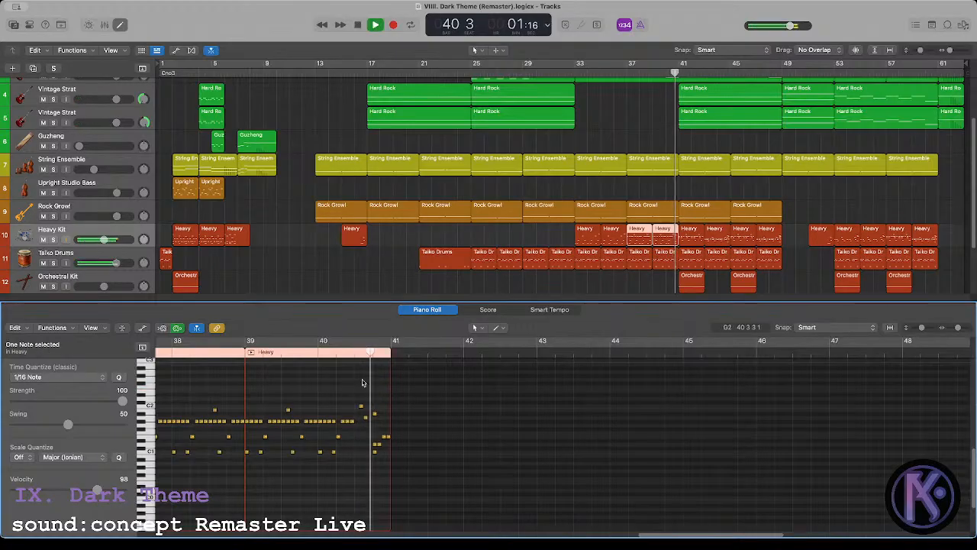
key(space)
Step: Delete the D1 note at the start of beat 4 in bar 40 and play the fill from beat 3
click(357, 352)
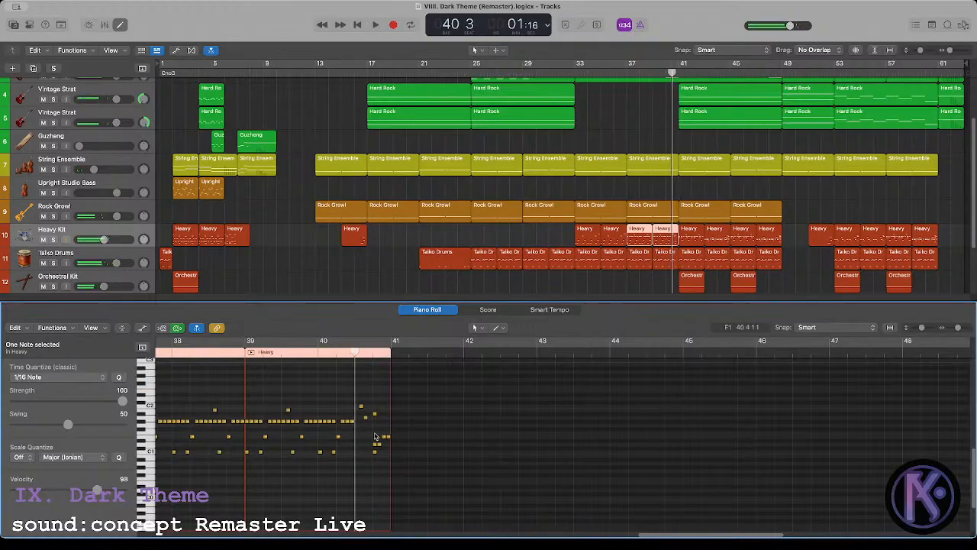
click(373, 387)
key(space)
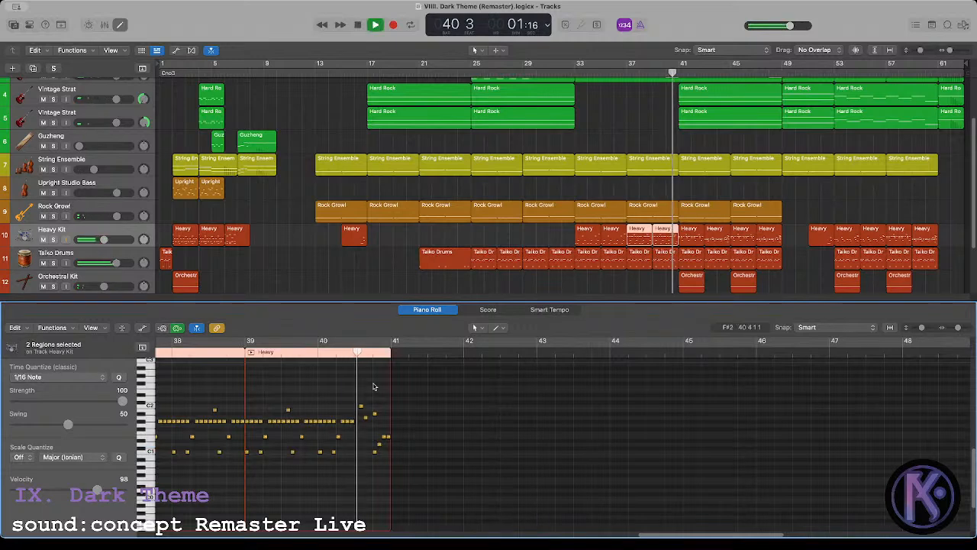
key(space)
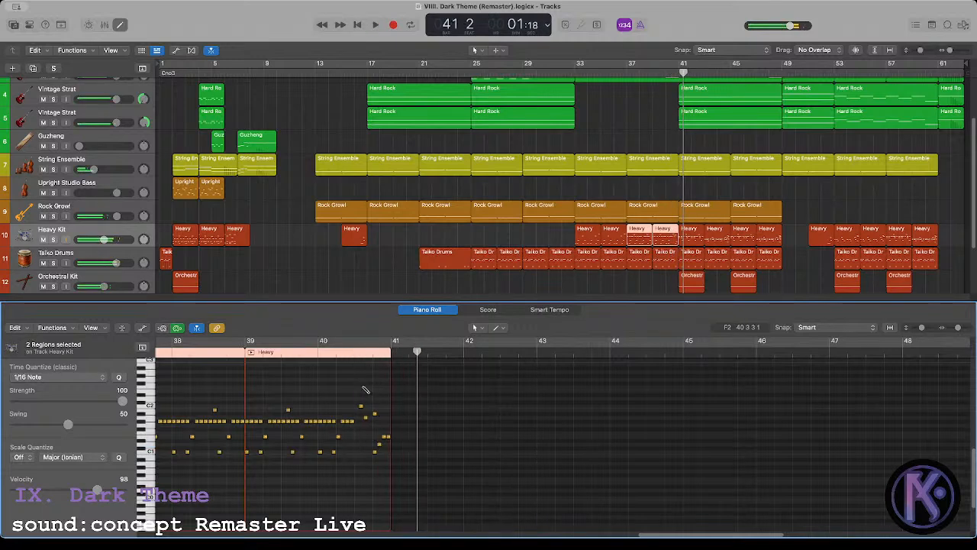
Step: Replace the A#1 note at the start of beat 4 in bar 40 with a D1 note and play the fill
drag(374, 414, 375, 444)
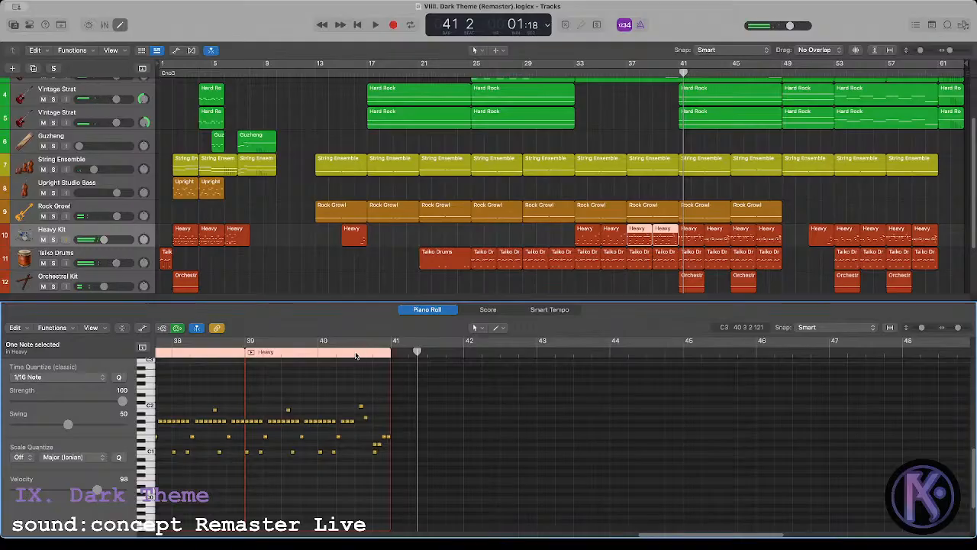
key(space)
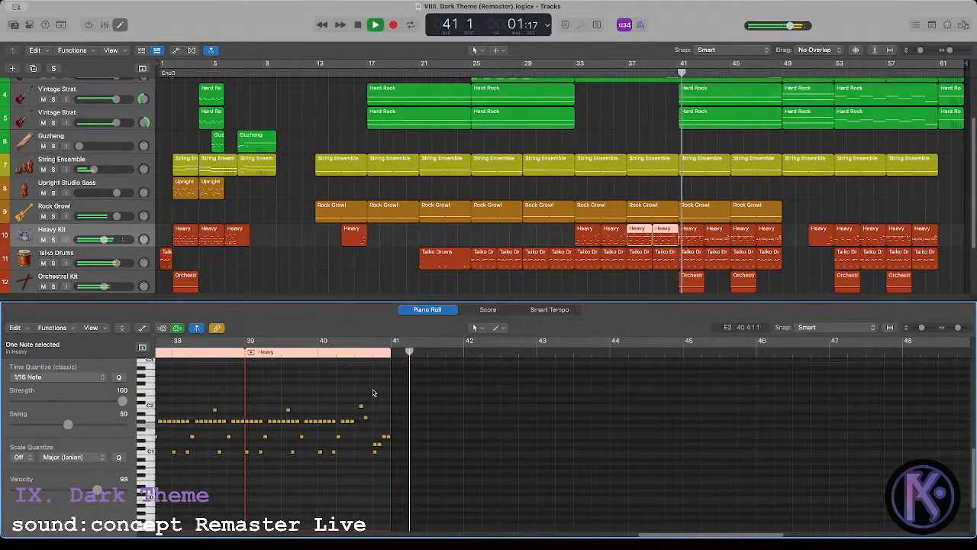
key(space)
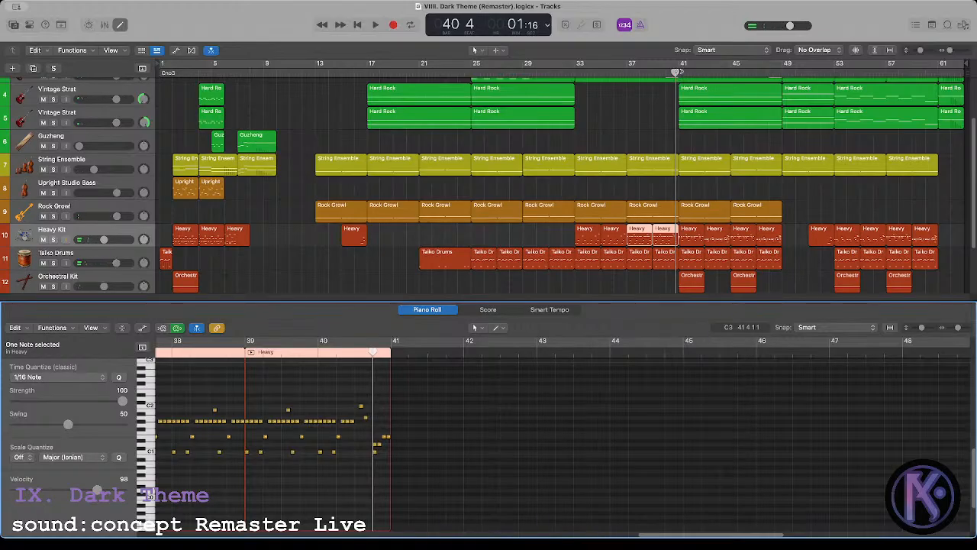
Step: Play the reworked Heavy Kit pattern in the full mix from bar 37
click(679, 72)
click(631, 68)
key(space)
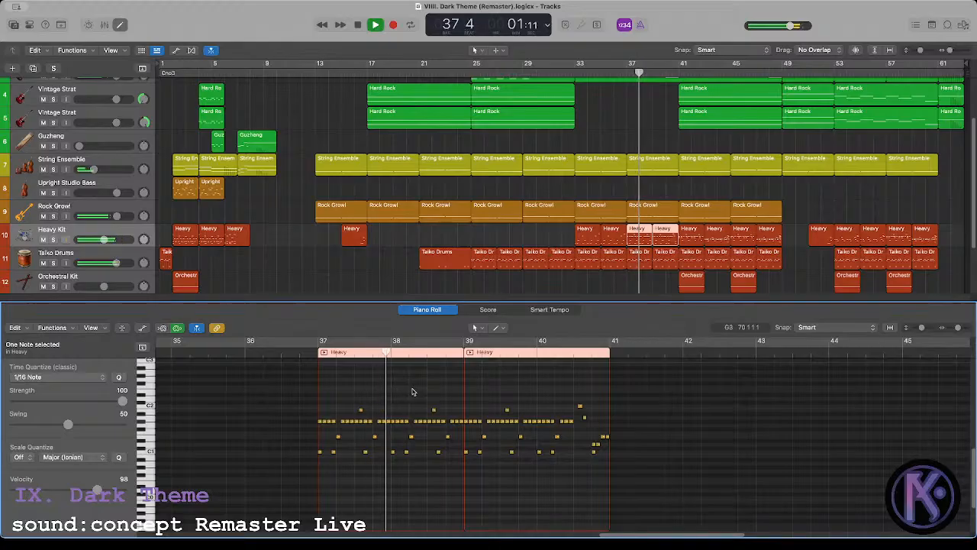
key(space)
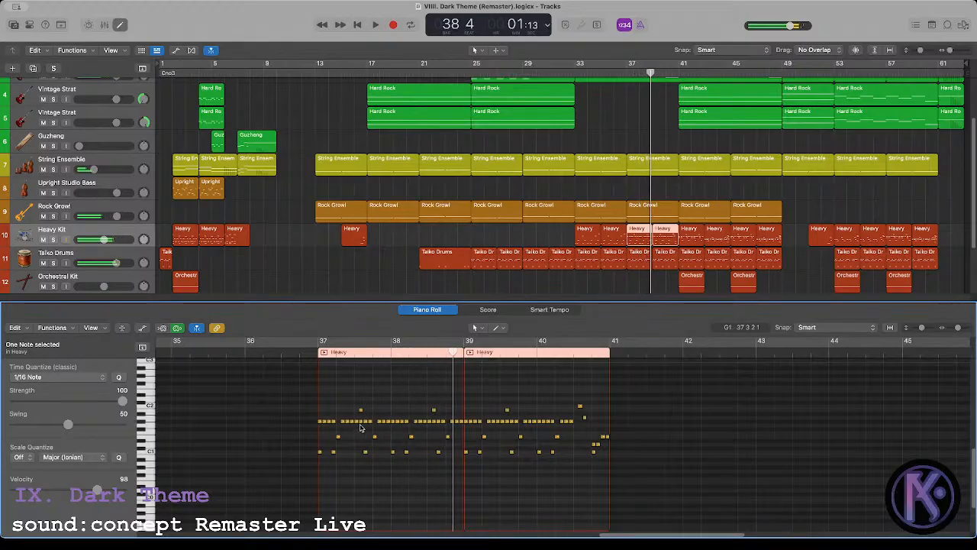
Step: Delete the last three G#1 sixteenth notes of beat 3 in bar 37 and play the hi-hat gap
key(space)
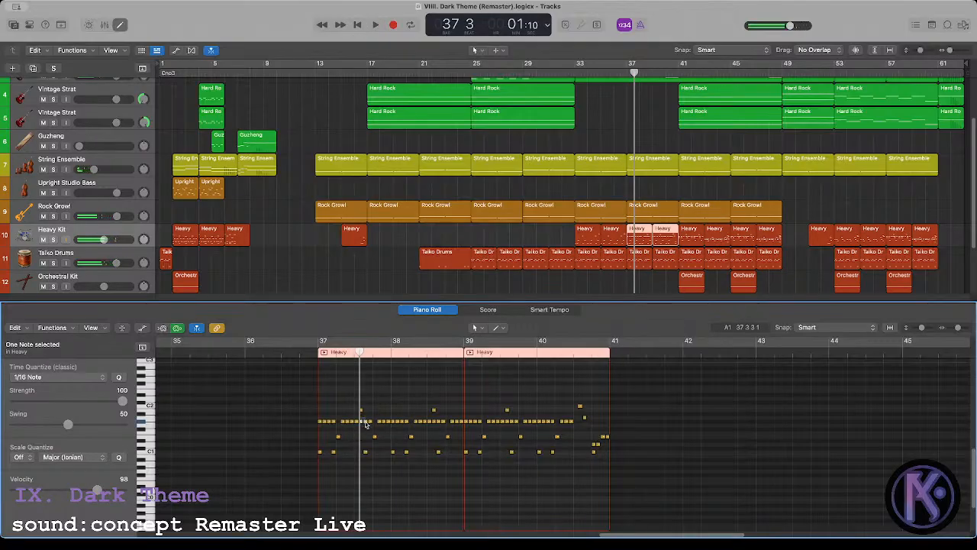
drag(369, 428, 371, 427)
key(Delete)
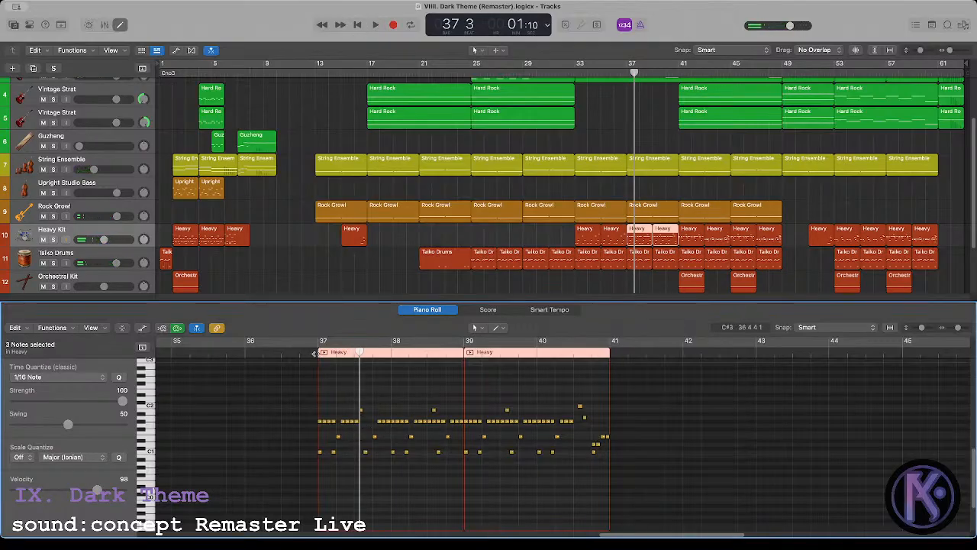
click(316, 352)
key(space)
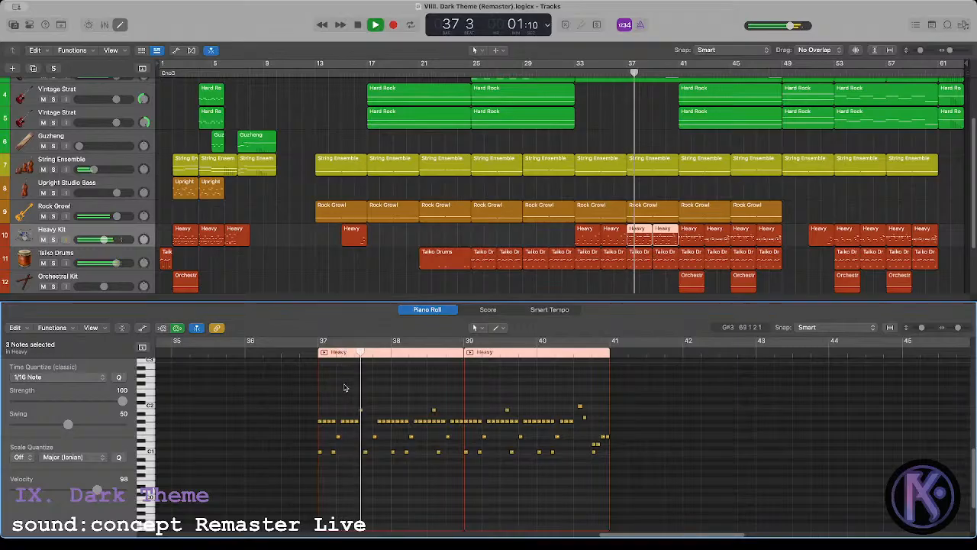
key(space)
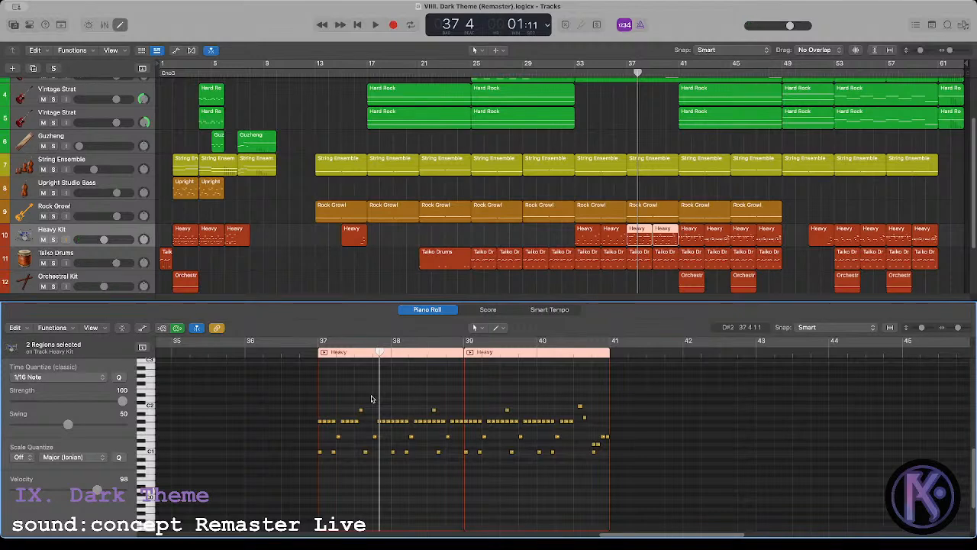
Step: Try deleting the last three G#1 sixteenth notes of beat 3 in bar 38 and play the gap
key(space)
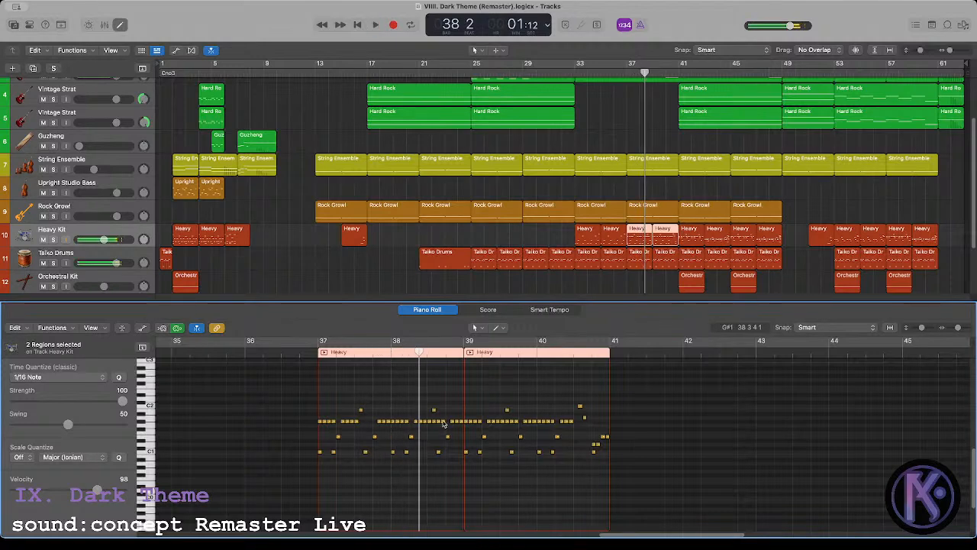
key(space)
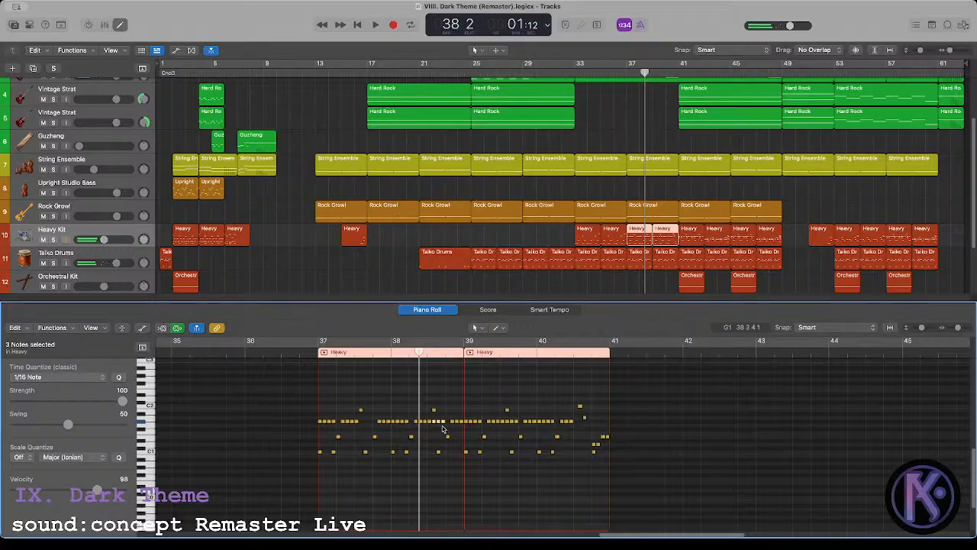
key(space)
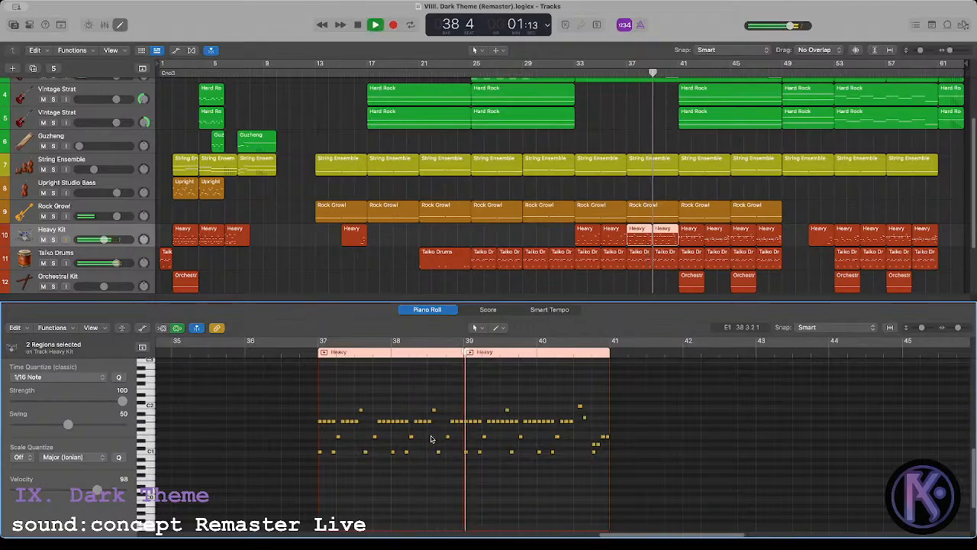
key(space)
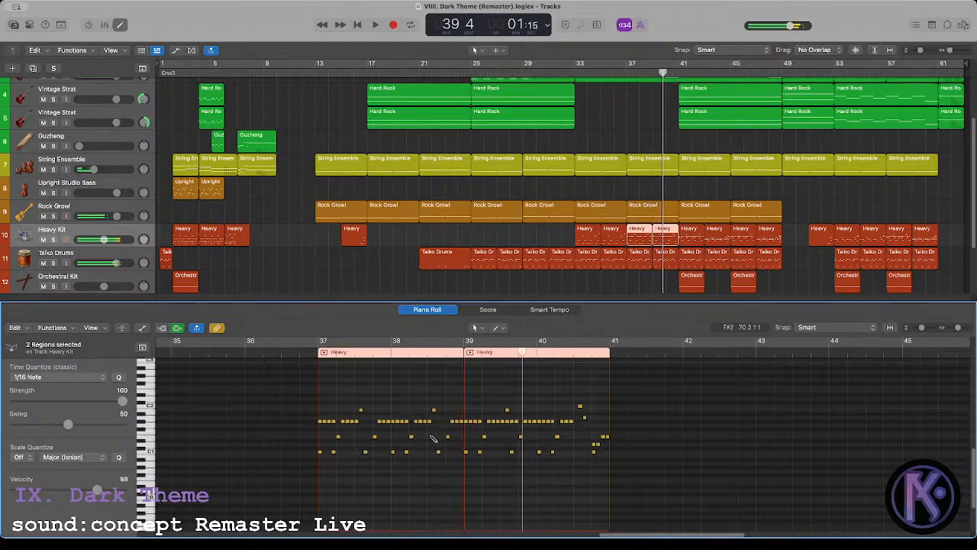
Step: Restore the deleted hi-hat notes and remove only the second G#1 sixteenth note of beat 3 in bars 37, 38 and 39
key(shift+Return)
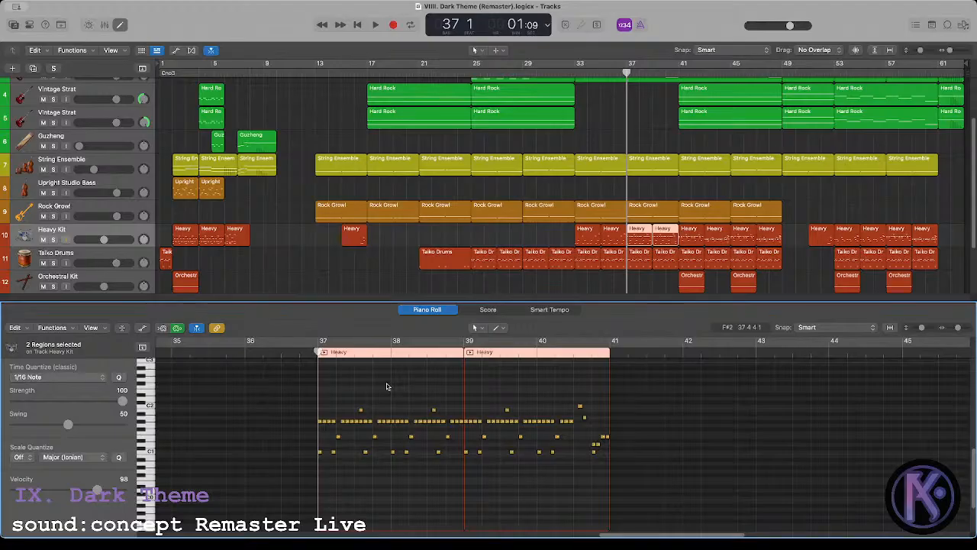
click(361, 421)
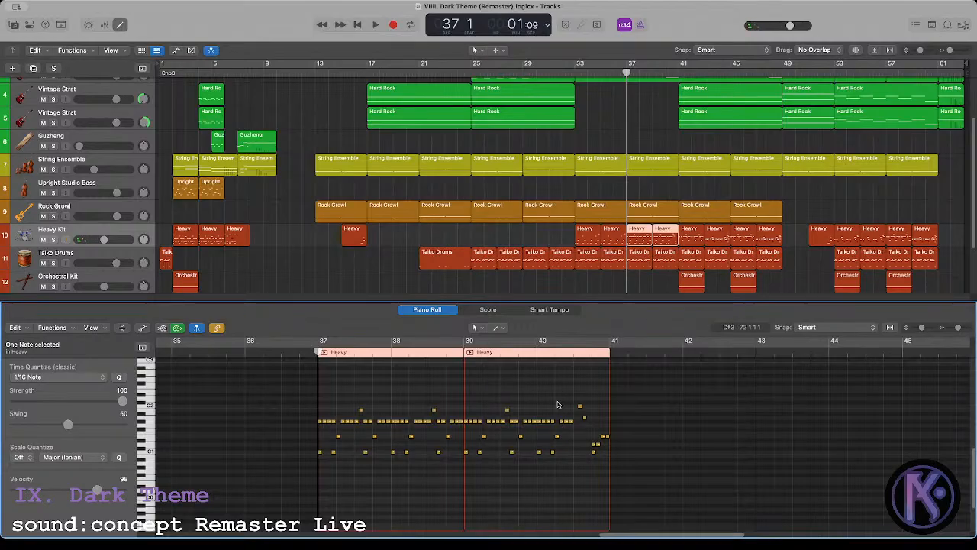
Step: Copy the reworked Heavy Kit regions of bars 37–40 over bars 41–44 and 45–48 during playback from bar 41
click(679, 79)
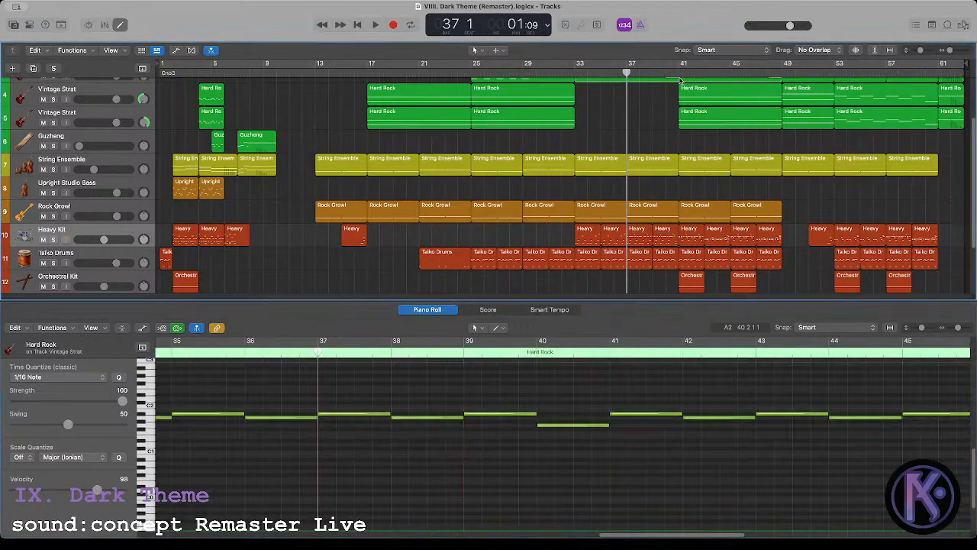
click(679, 74)
click(686, 239)
key(space)
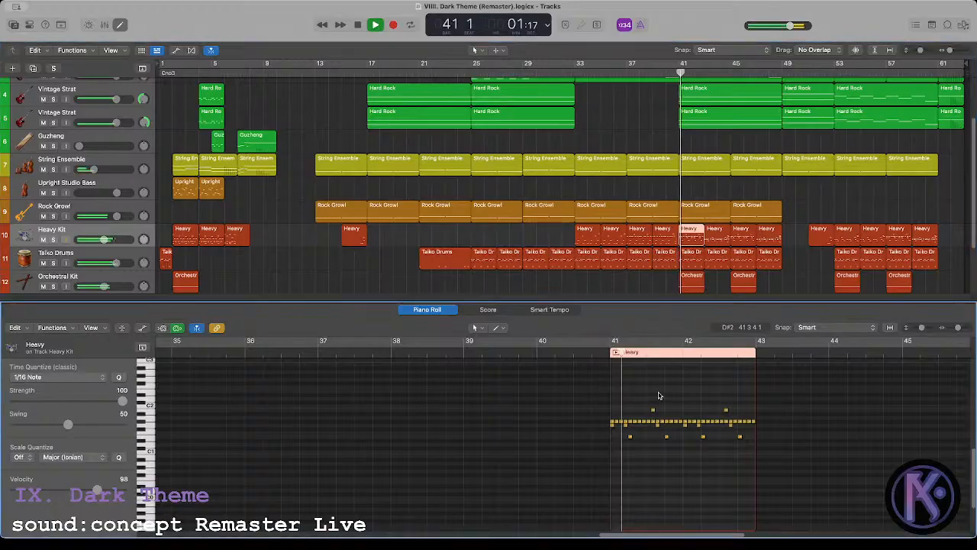
drag(642, 238, 711, 244)
key(Right)
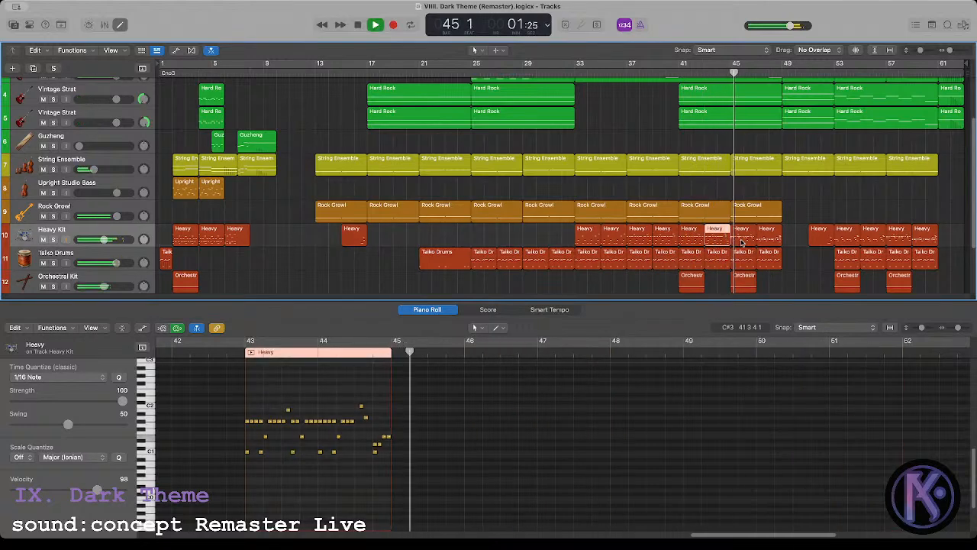
click(740, 243)
drag(697, 243, 767, 241)
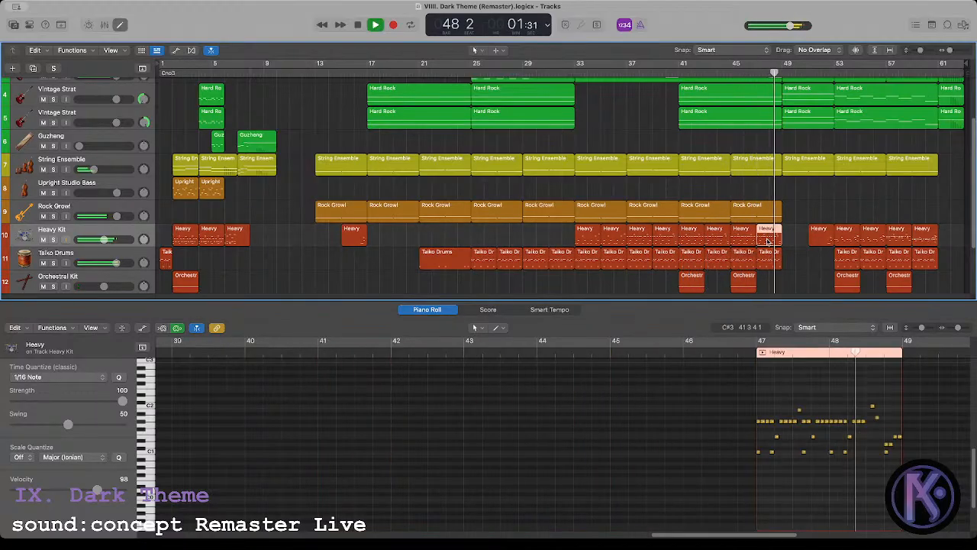
key(space)
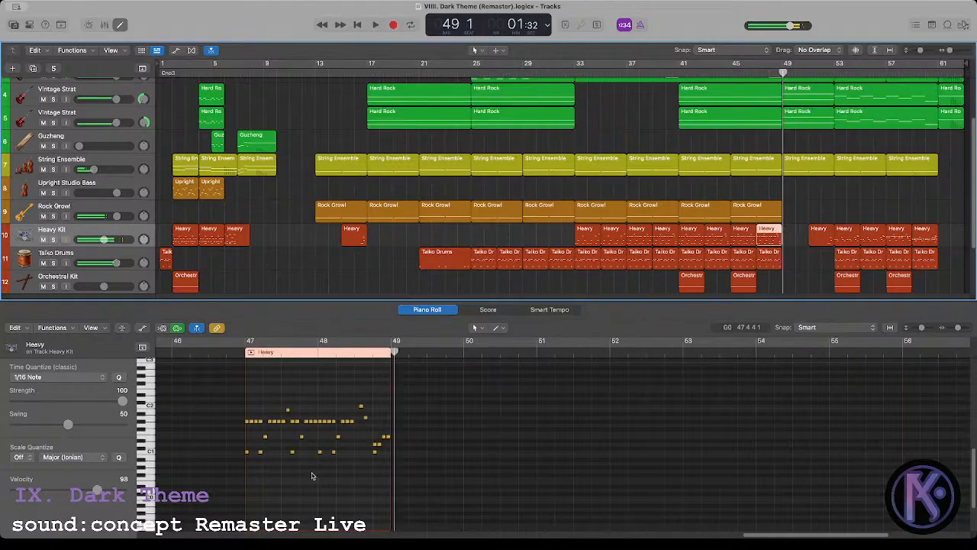
Step: Add a G#1 note at the start of beat 3 in bar 48 and copy the edited region over the earlier fill regions
click(352, 424)
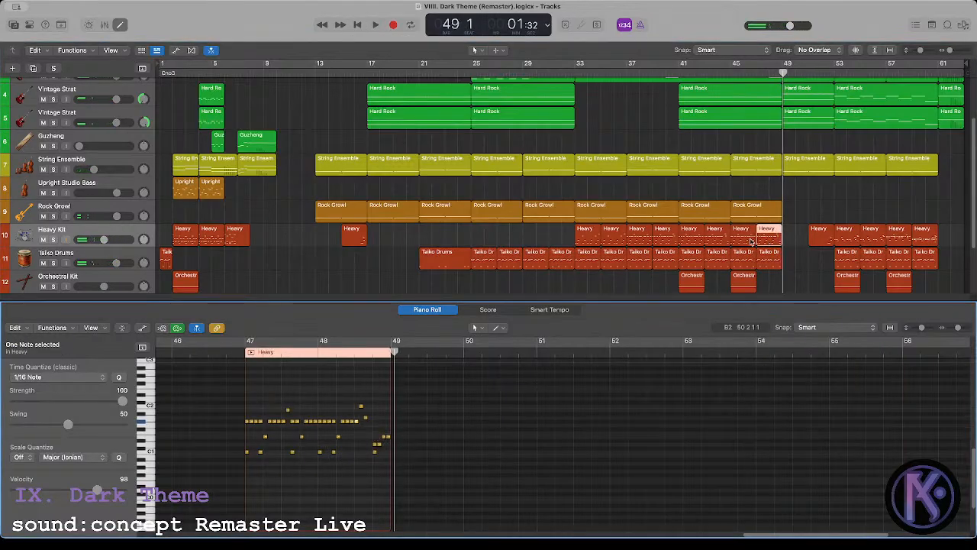
drag(768, 241, 722, 243)
drag(717, 243, 612, 241)
click(525, 234)
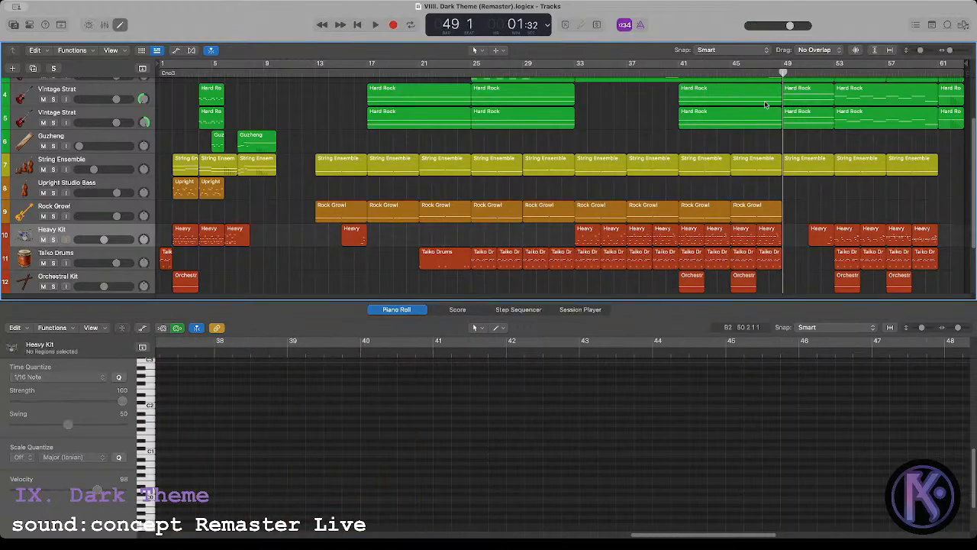
Step: Solo the Taiko Drums track, play its regions in bars 33–48 from bar 33, and turn the solo off
drag(759, 71, 577, 104)
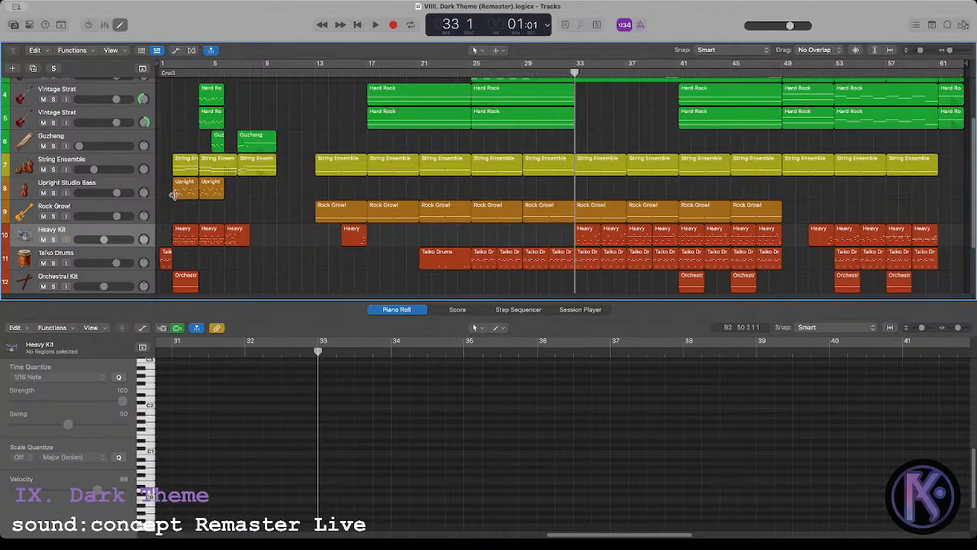
click(53, 263)
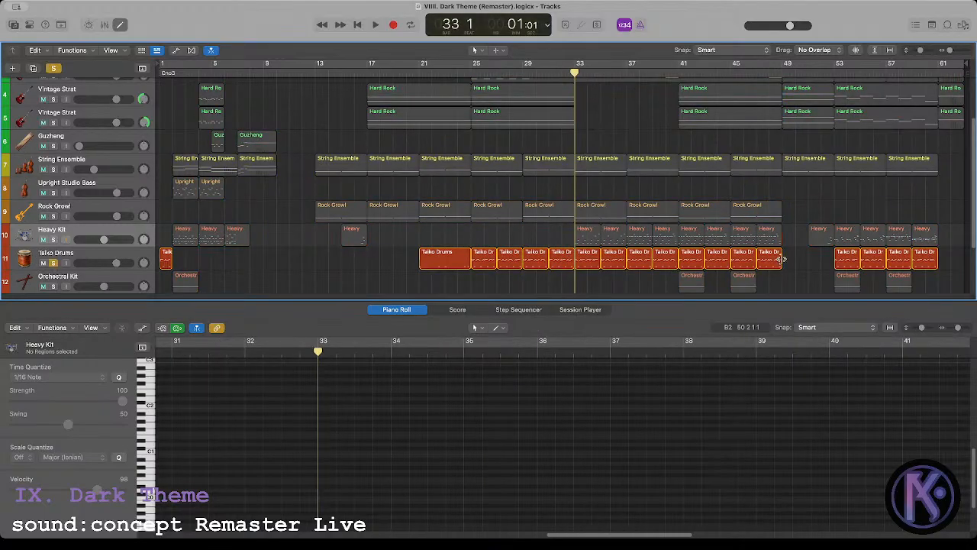
drag(780, 259, 579, 261)
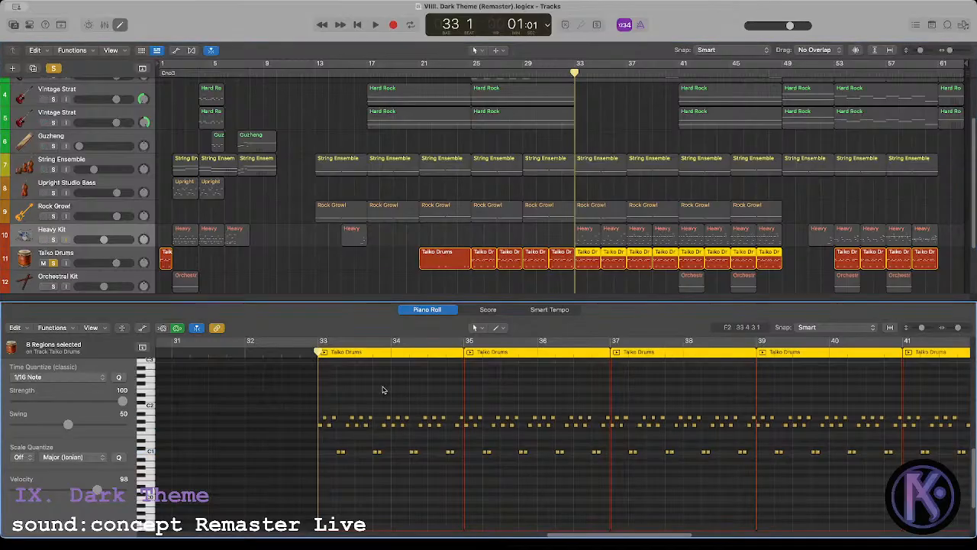
drag(392, 266, 774, 255)
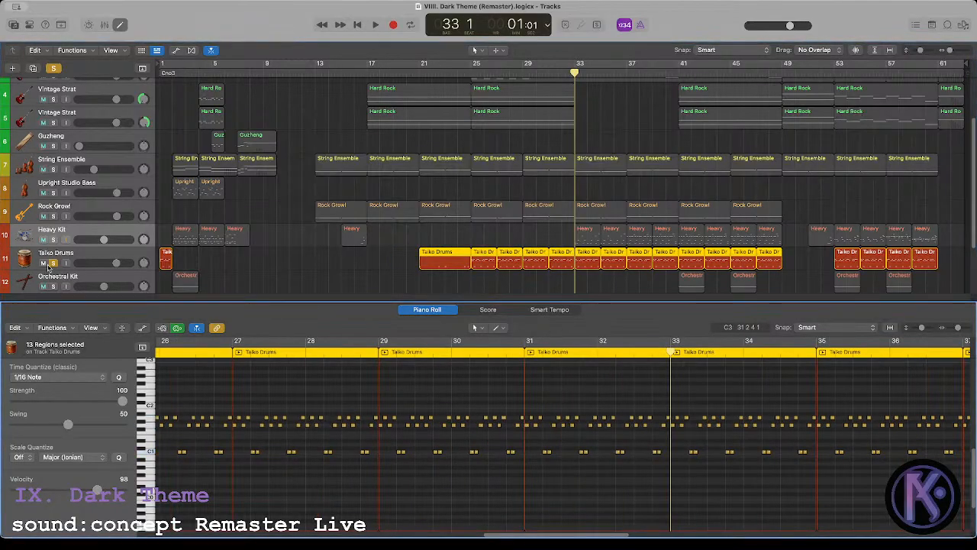
click(544, 246)
scroll(750, 239, down, 1)
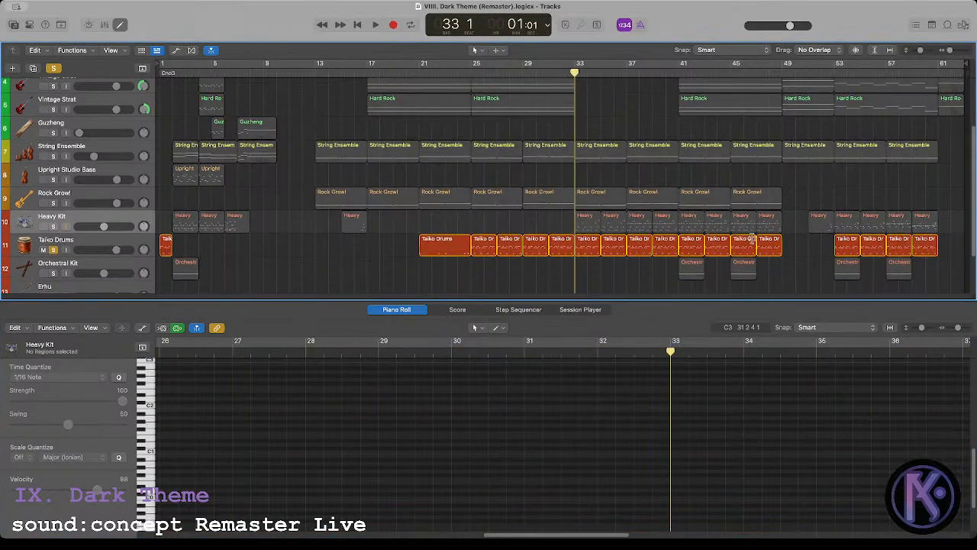
drag(791, 252, 577, 250)
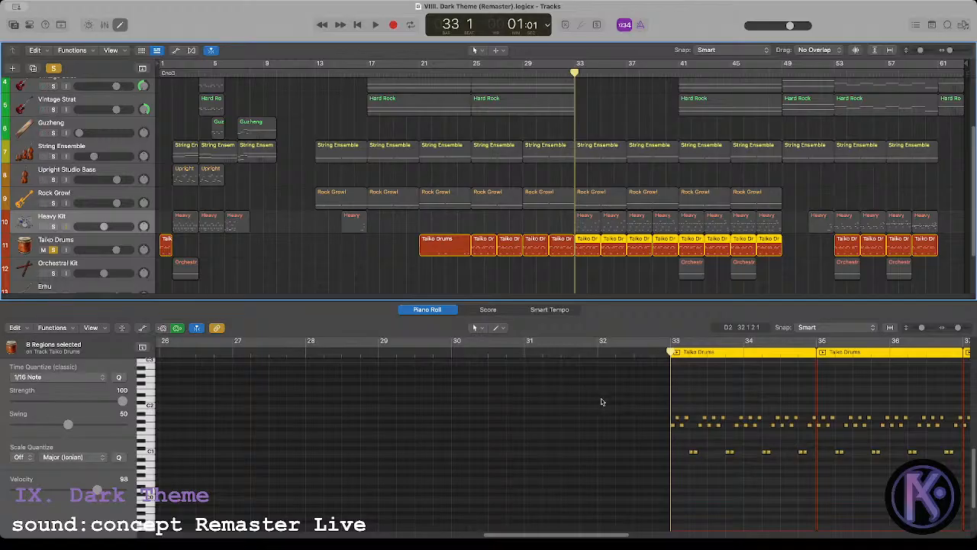
key(space)
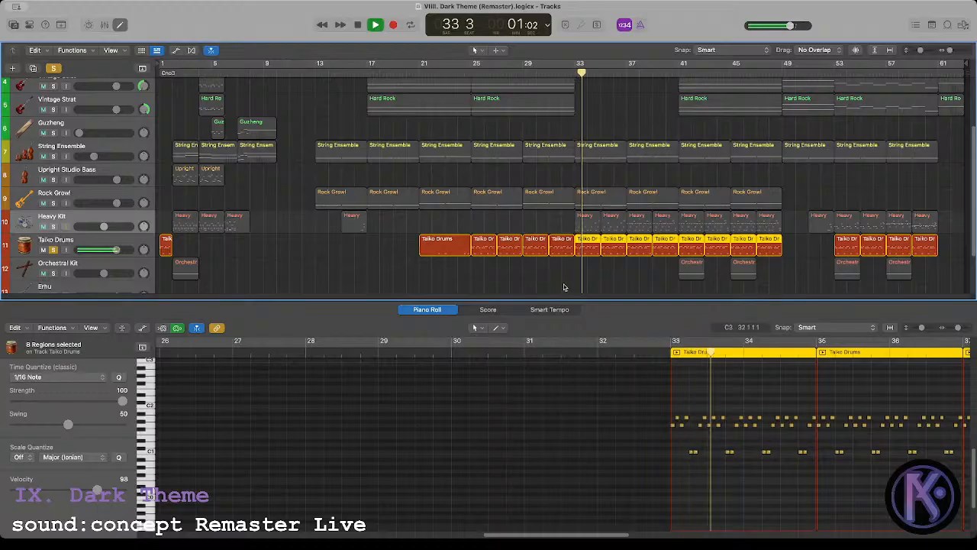
key(space)
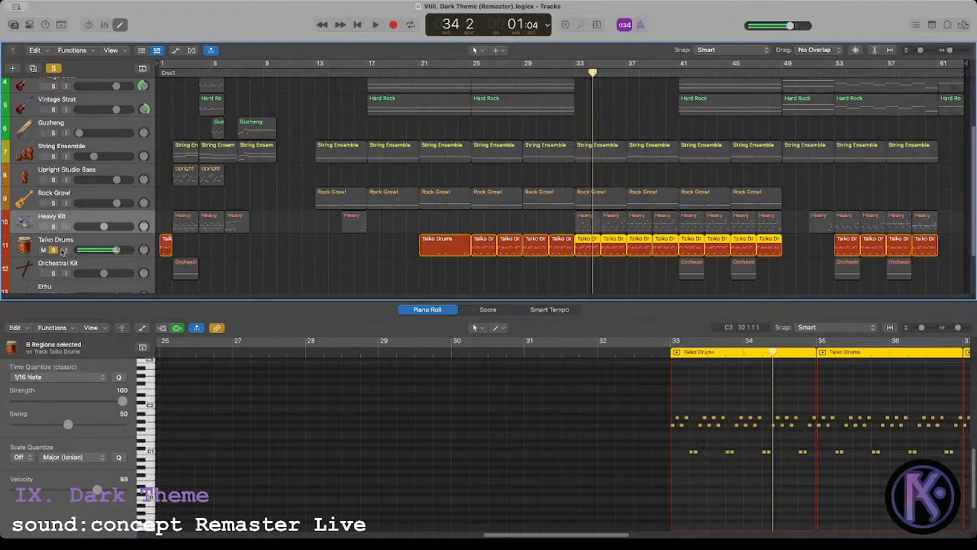
click(53, 249)
Step: Audition the sustained note in the Orchestral Kit region at bar 41
scroll(603, 184, down, 3)
click(678, 72)
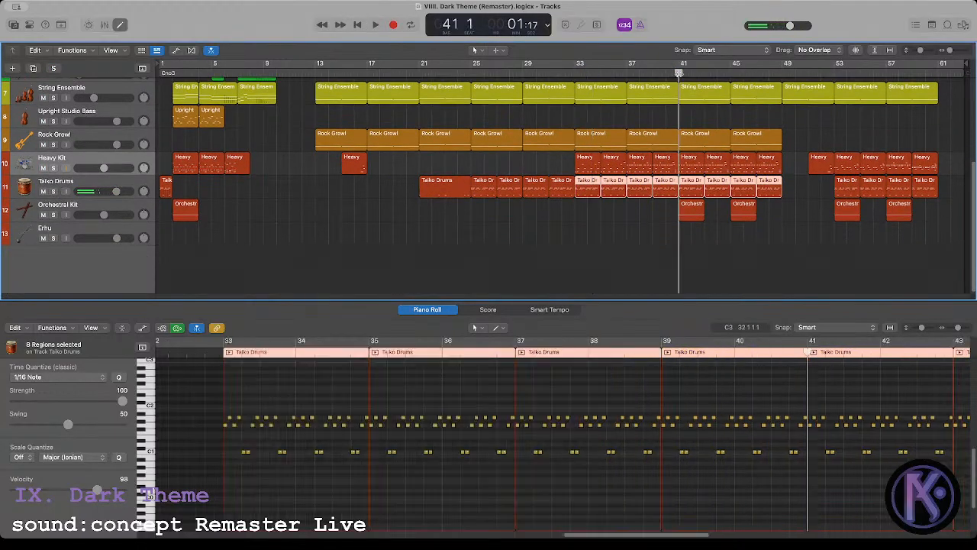
click(690, 209)
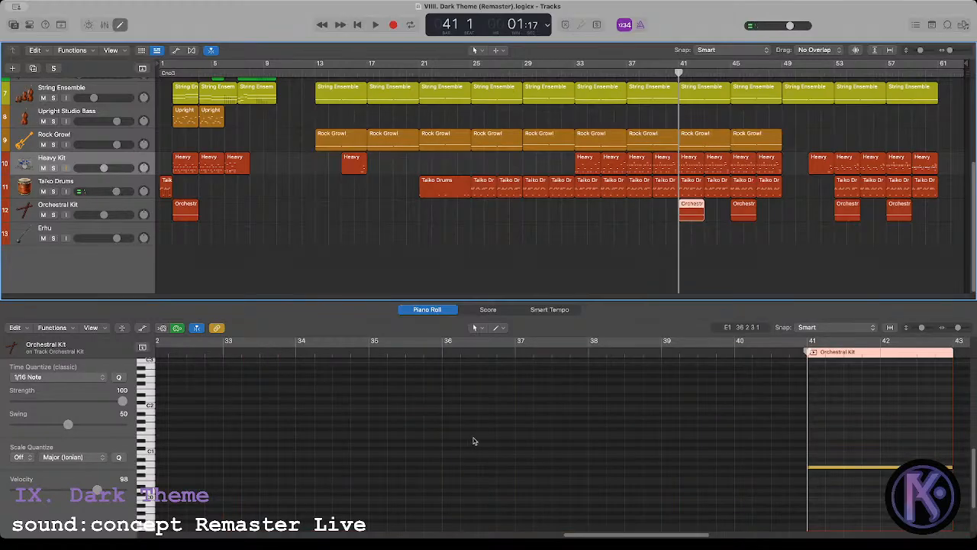
click(851, 468)
click(846, 411)
click(641, 241)
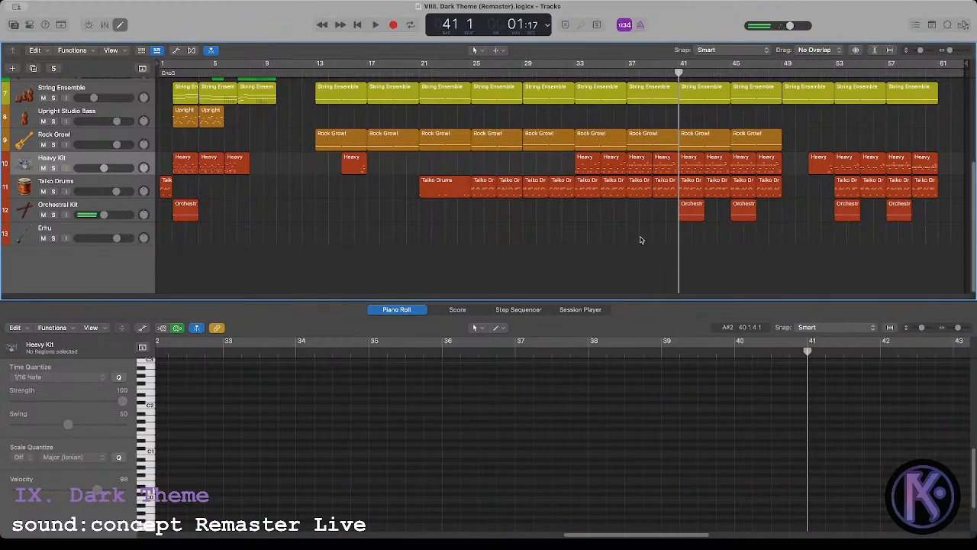
Step: Play the full mix from bar 49 and delete the String Ensemble region in bars 49–52
scroll(786, 199, up, 2)
click(782, 75)
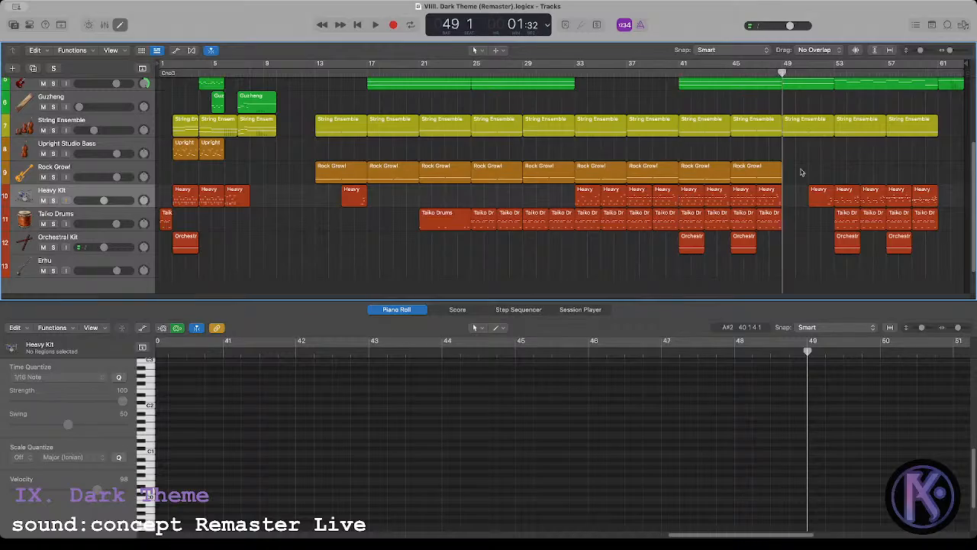
scroll(802, 174, up, 5)
key(space)
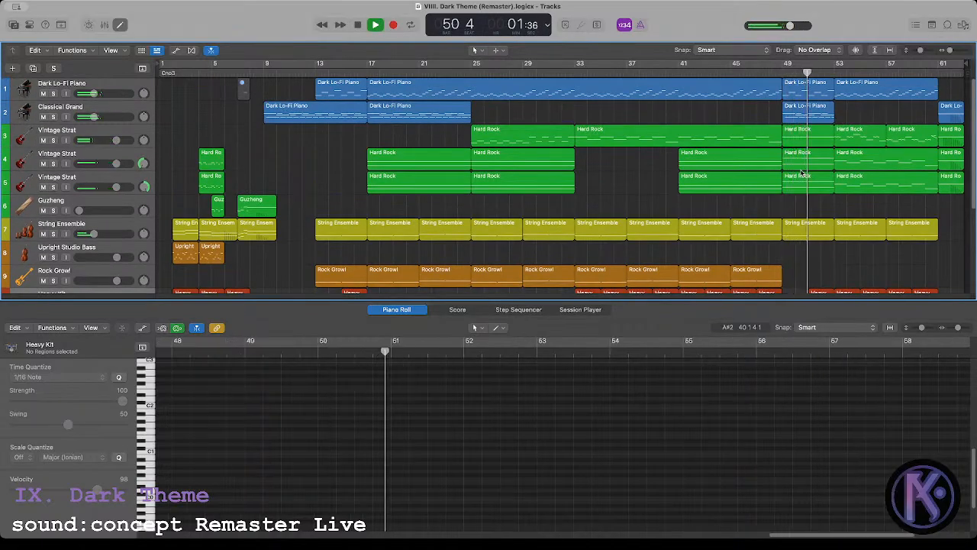
scroll(803, 176, down, 2)
click(807, 194)
key(Delete)
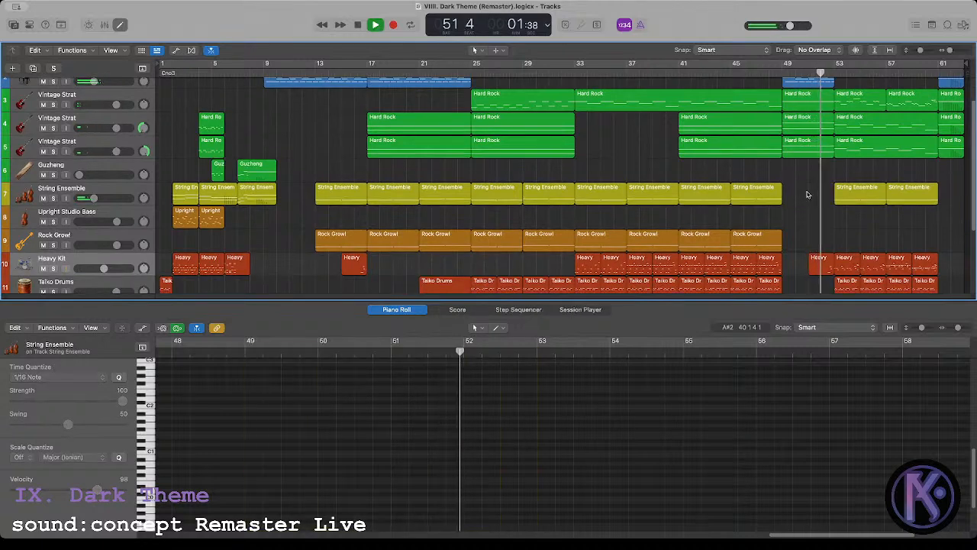
key(space)
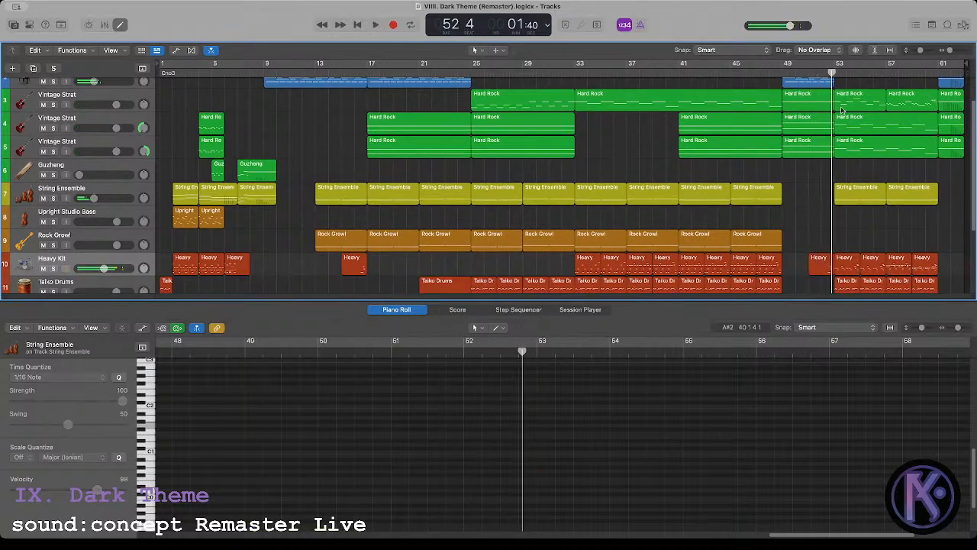
Step: Set the region volume automation of the Heavy Kit region at bar 51 to -1.9 dB and play from bar 51
scroll(812, 158, down, 3)
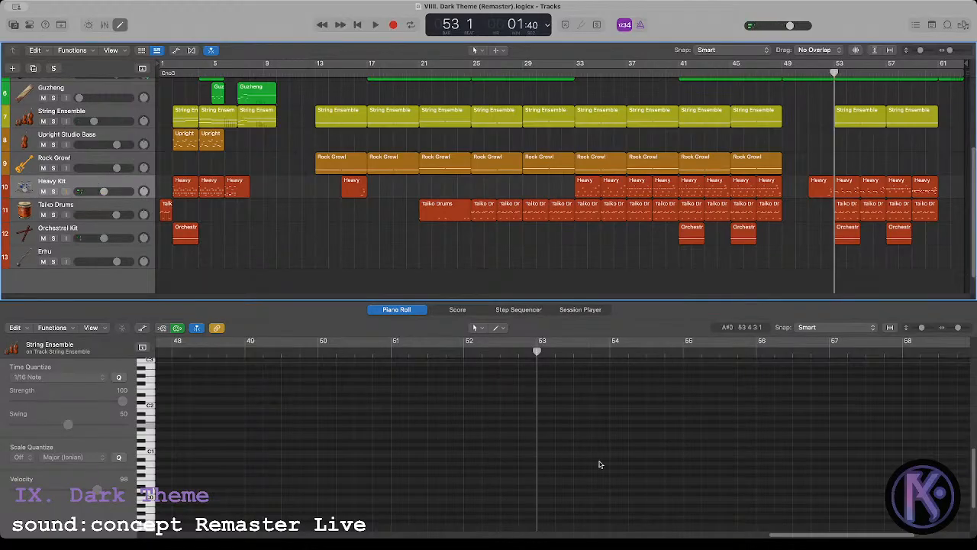
drag(799, 187, 941, 195)
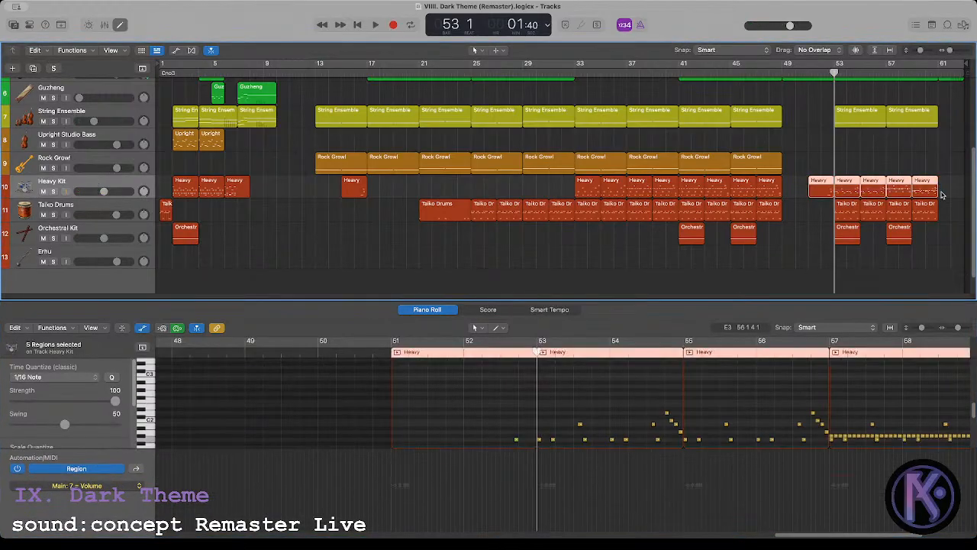
click(808, 73)
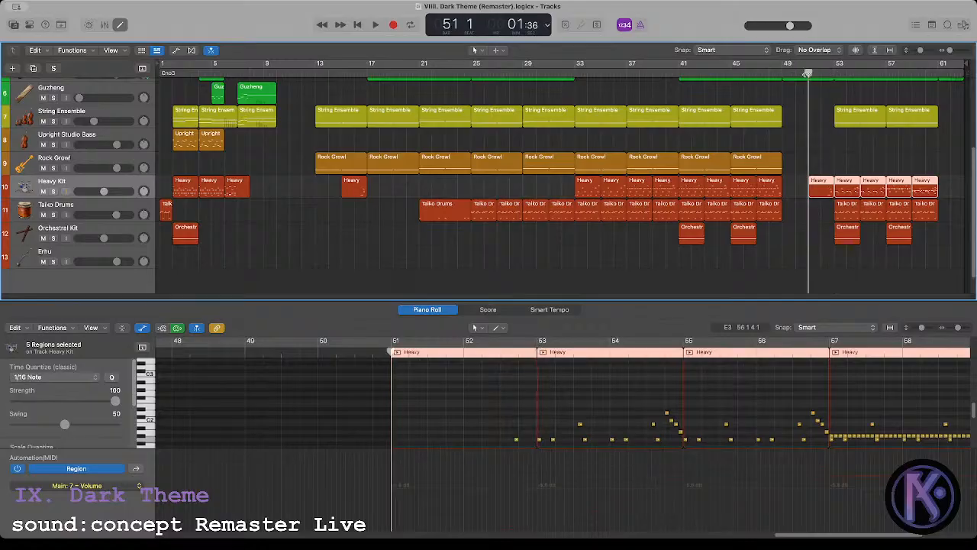
click(461, 489)
drag(431, 491, 432, 487)
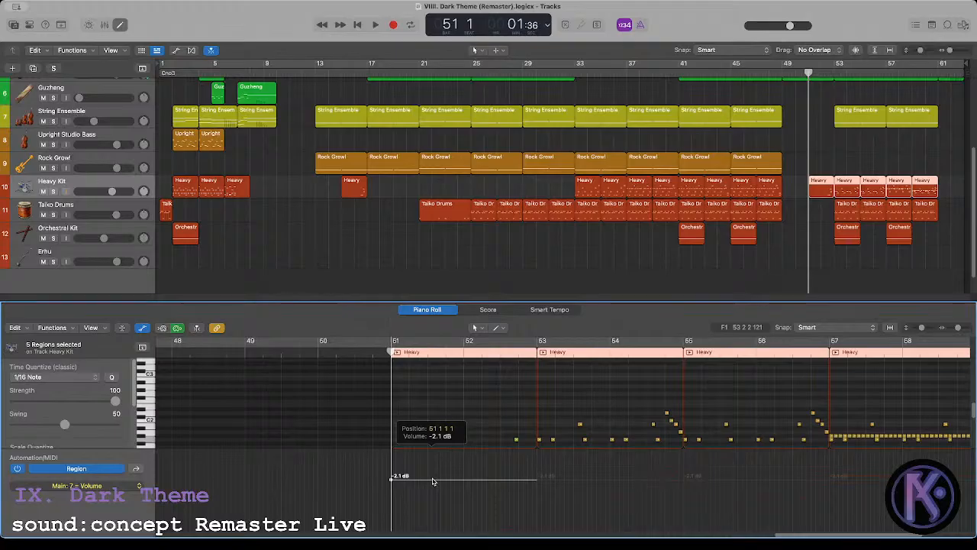
key(space)
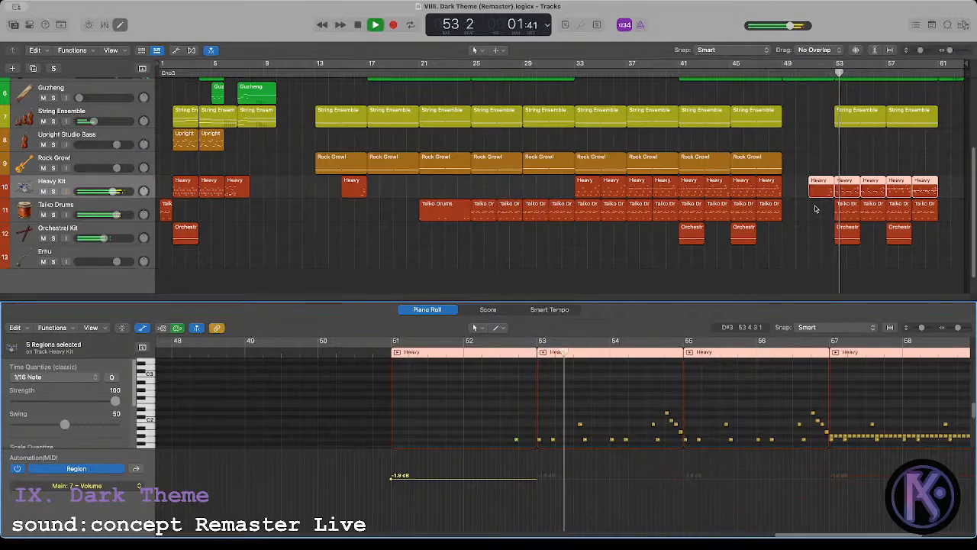
Step: Play from bar 33 and set the region volume automation of the Heavy Kit region at bar 33 to -1.9 dB
click(577, 74)
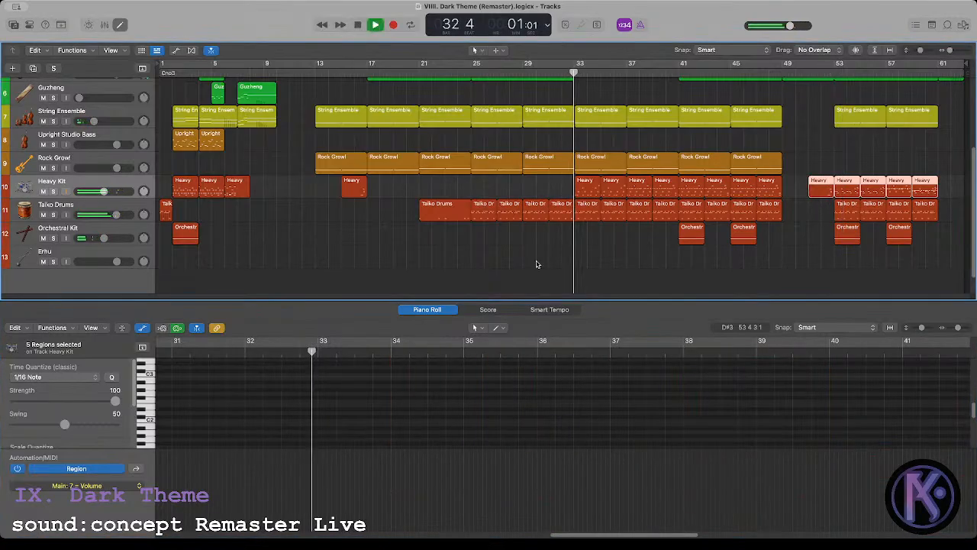
click(587, 184)
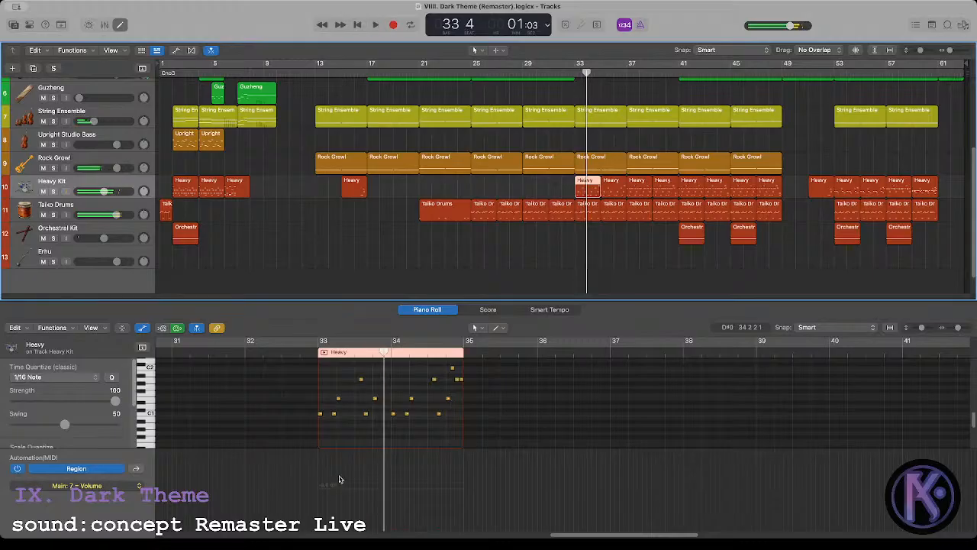
key(space)
drag(332, 492, 333, 480)
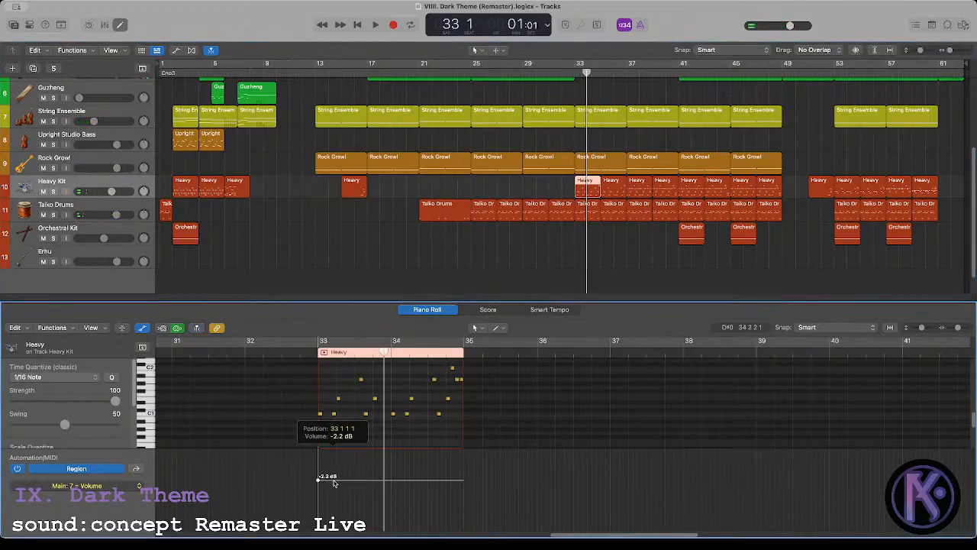
drag(333, 482, 332, 481)
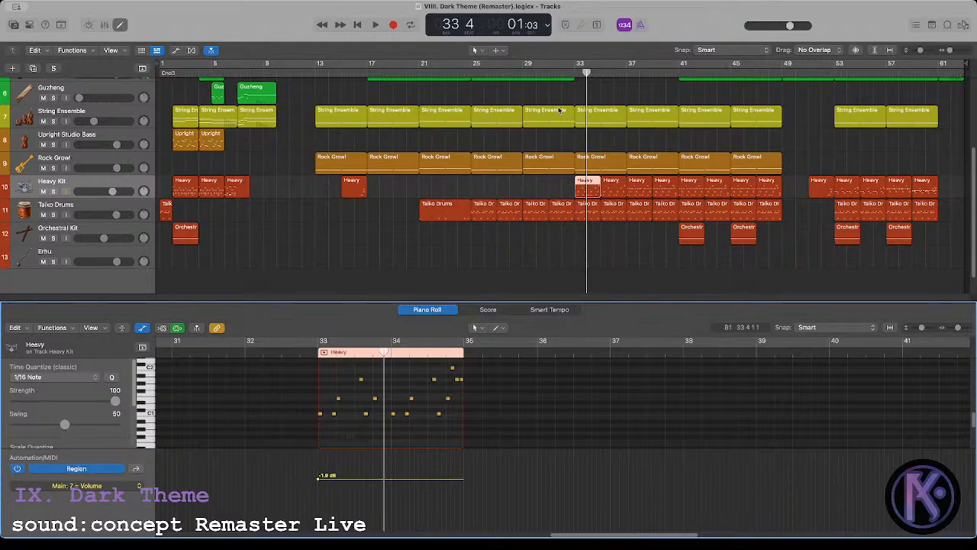
Step: Play the mix from bar 33 with the adjusted Heavy Kit volume and hide the automation lane in the Piano Roll
click(238, 74)
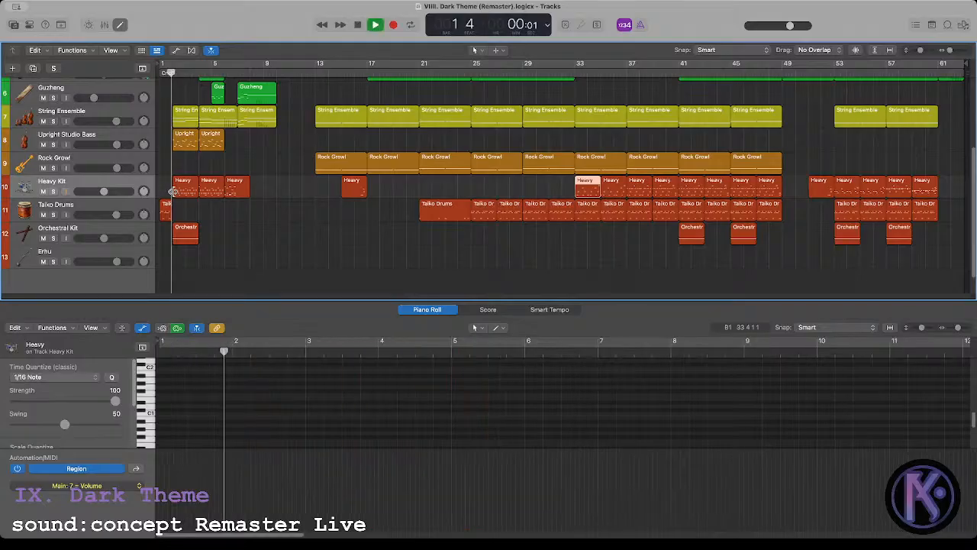
click(574, 76)
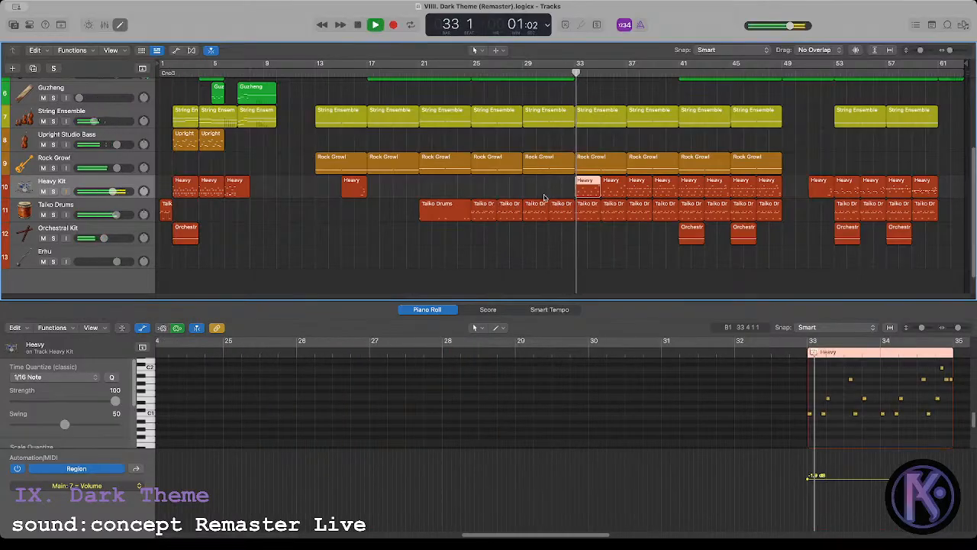
click(751, 430)
key(a)
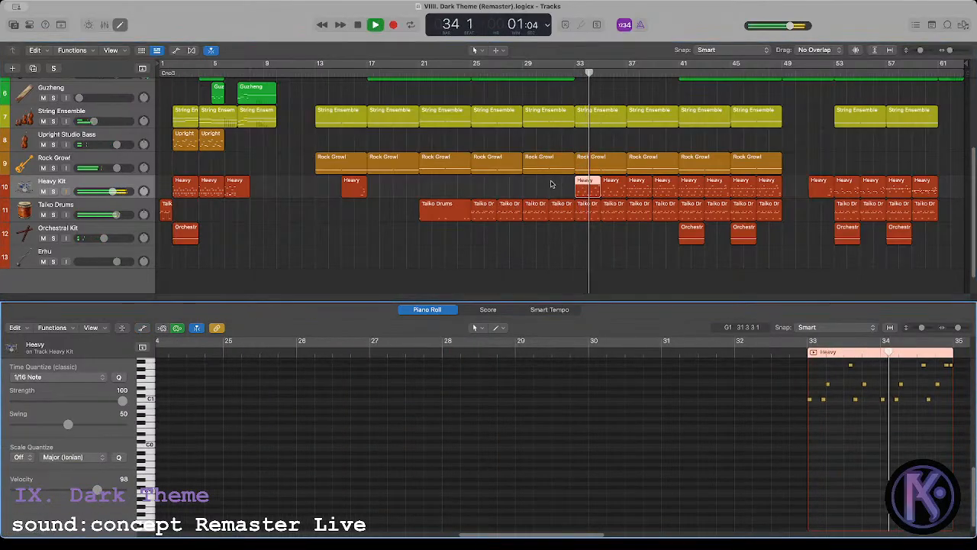
Step: Copy the Rock Growl regions from bars 41–48 to bars 53–60
click(553, 184)
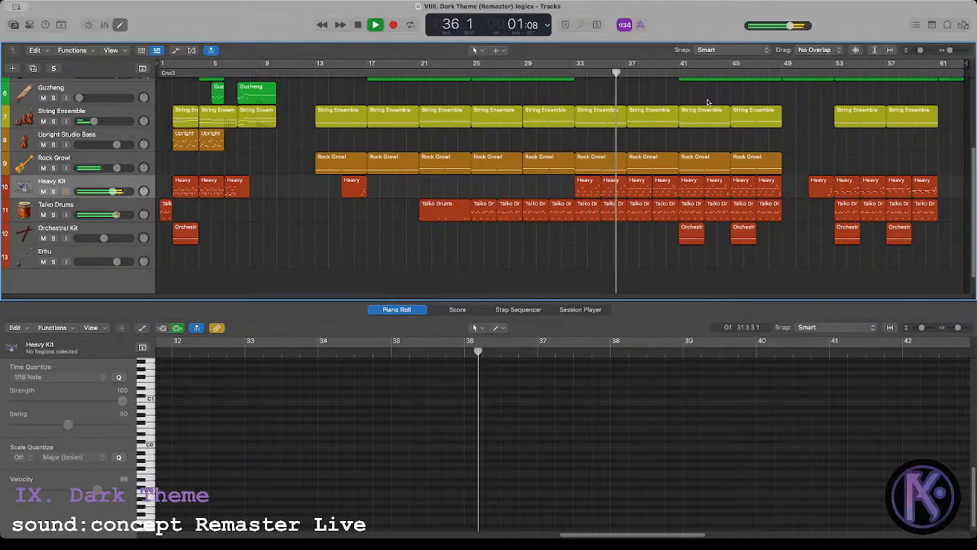
drag(707, 100, 847, 168)
click(801, 142)
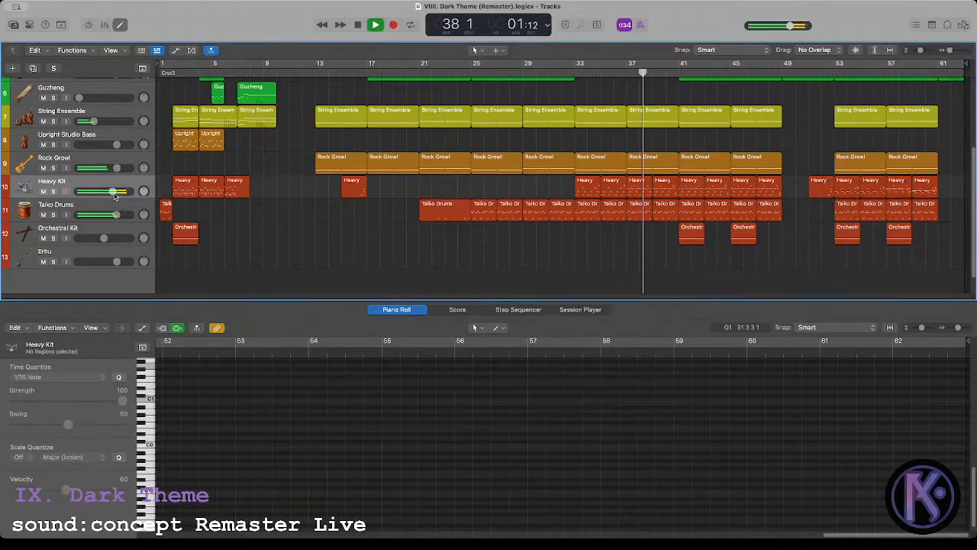
Step: Set the Hi-Hat level of the Heavy Kit track to +5 in the Smart Controls and close them
click(115, 189)
key(b)
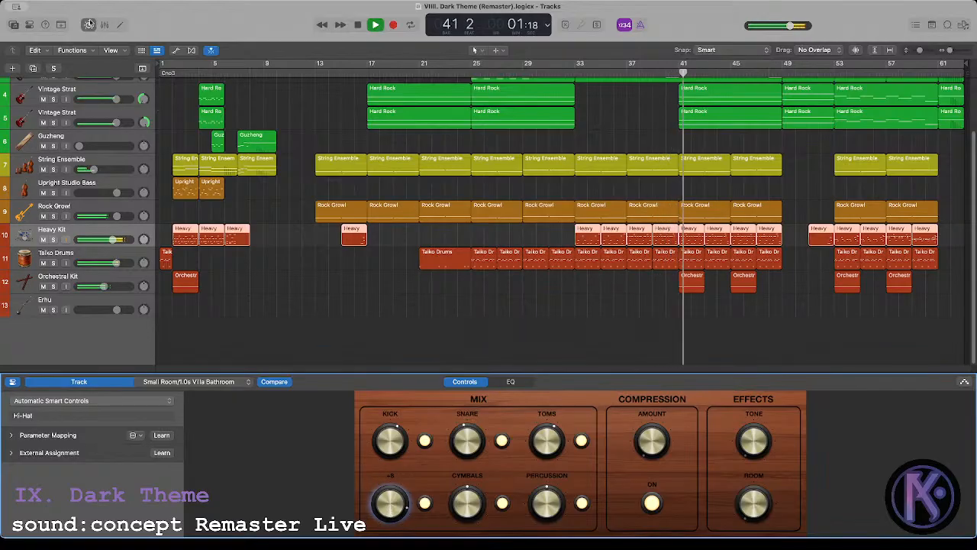
click(89, 25)
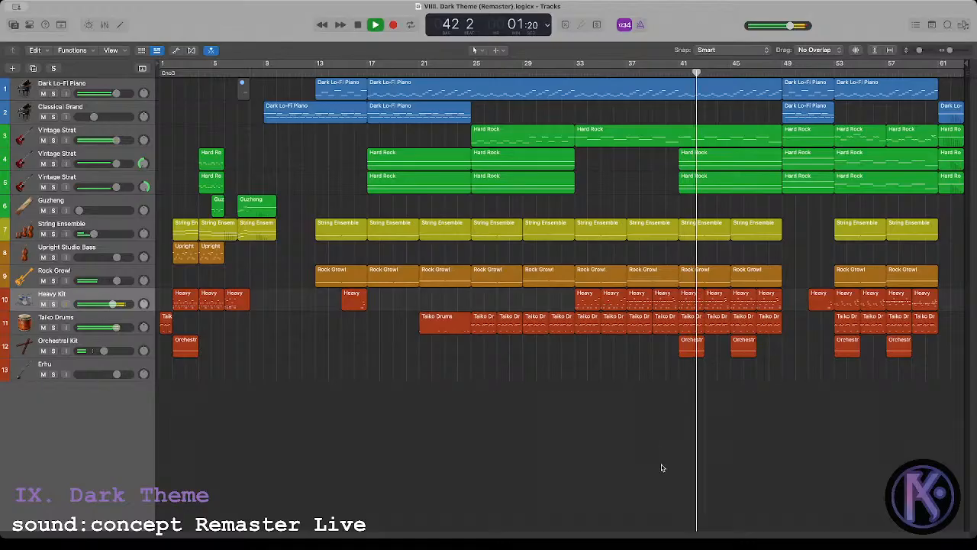
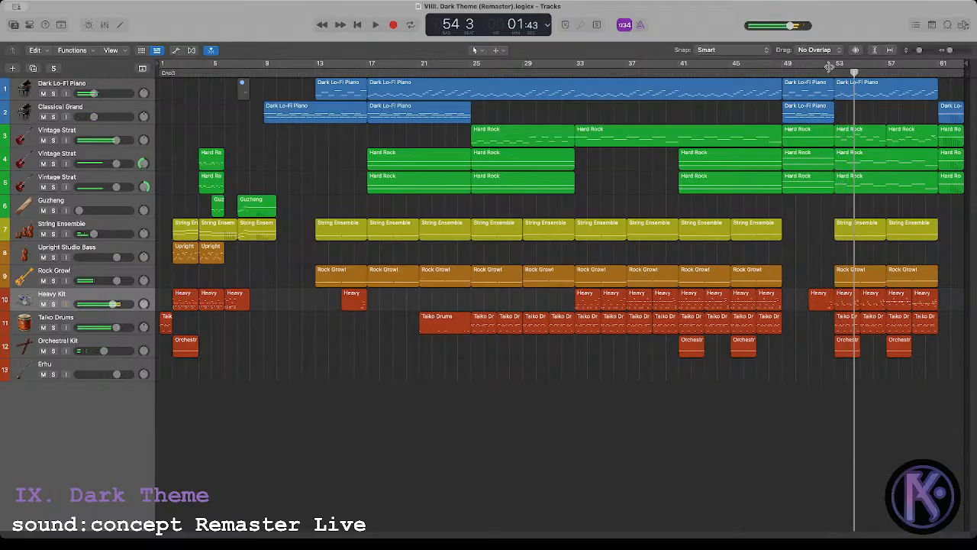
Step: Replace the Heavy Kit regions at bars 53 and 55 with copies of the regions at bars 33 and 35
click(833, 66)
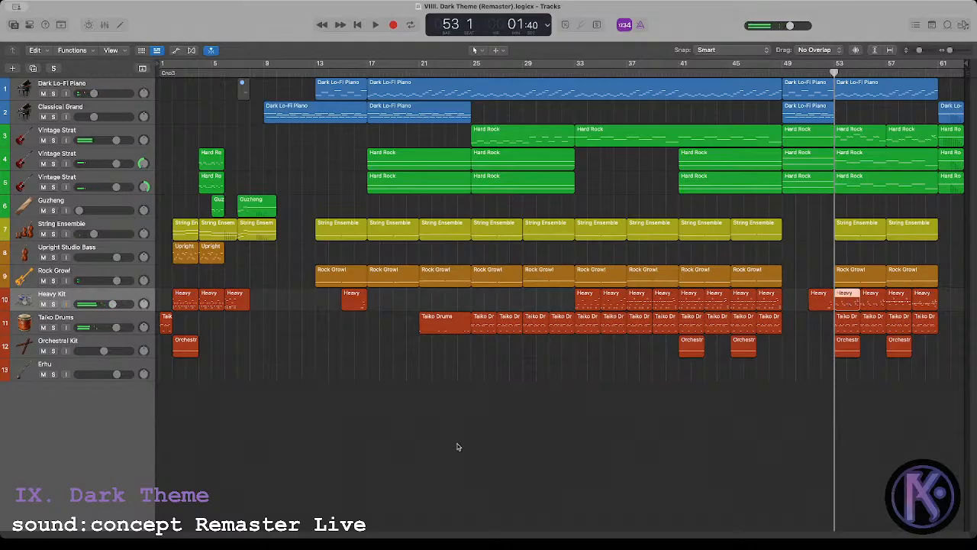
key(p)
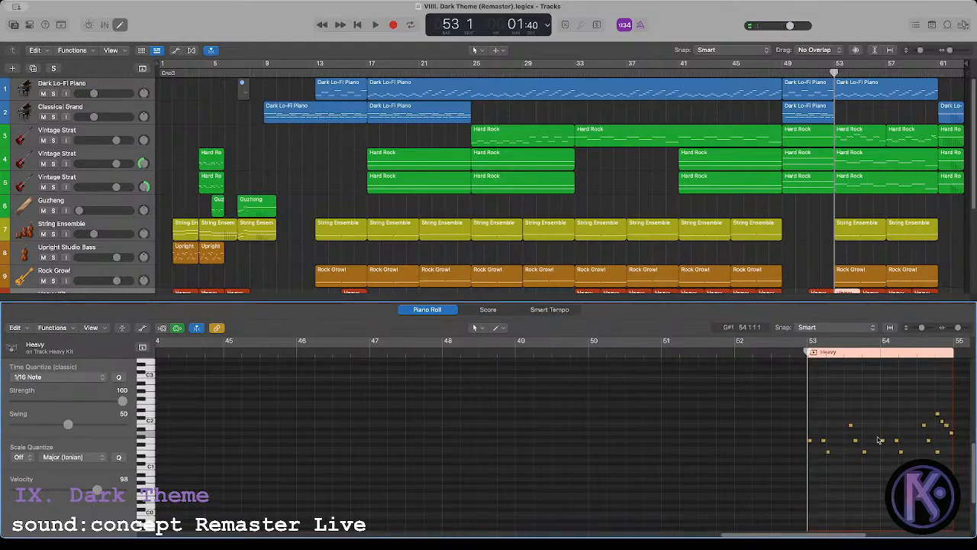
scroll(870, 259, down, 3)
scroll(611, 239, down, 1)
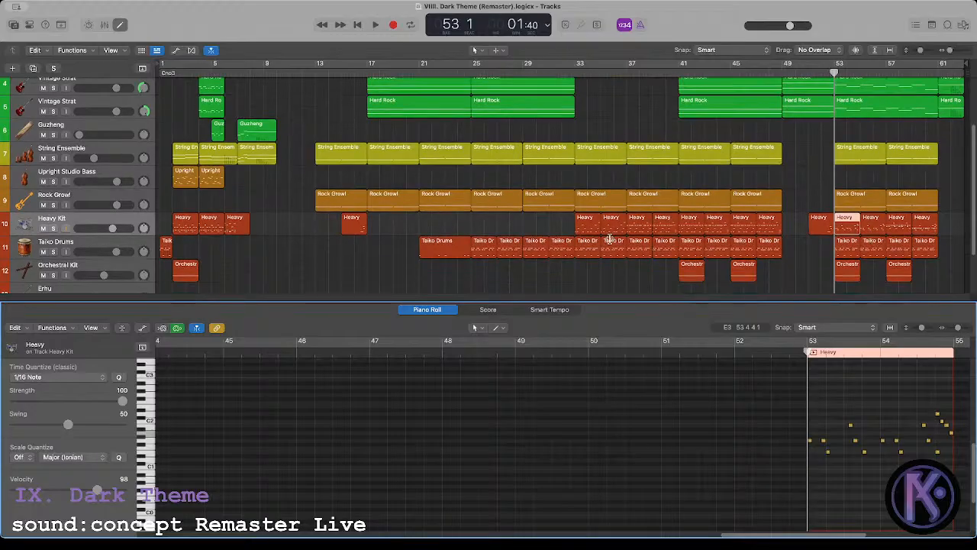
drag(572, 223, 847, 229)
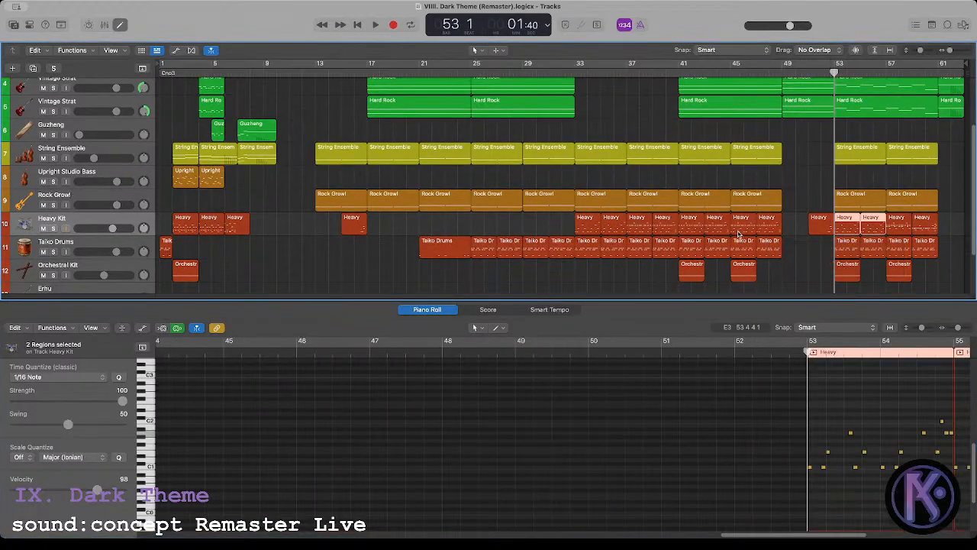
Step: Replace the Heavy Kit regions at bars 57 and 59 with copies of the regions at bars 41 and 47
drag(692, 229, 925, 226)
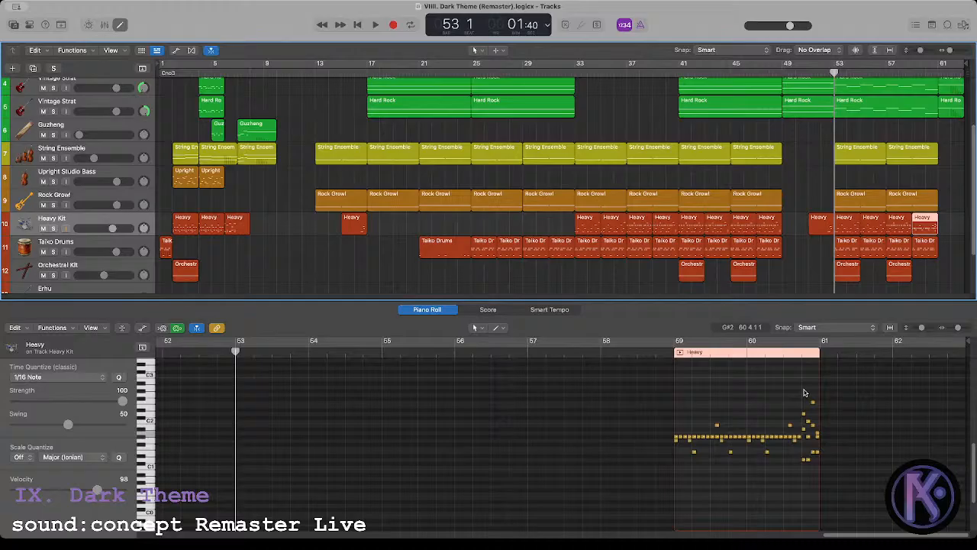
drag(803, 390, 828, 470)
click(786, 400)
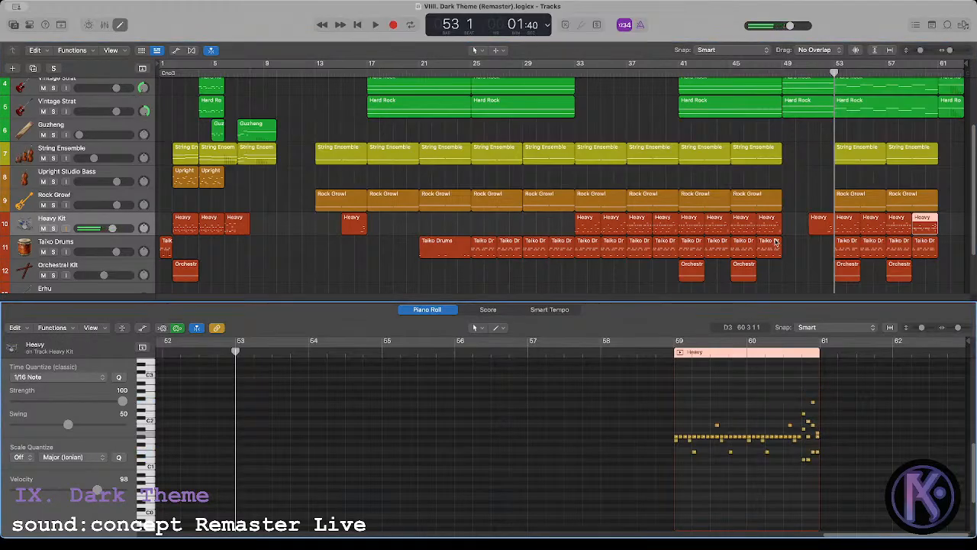
drag(767, 228, 925, 229)
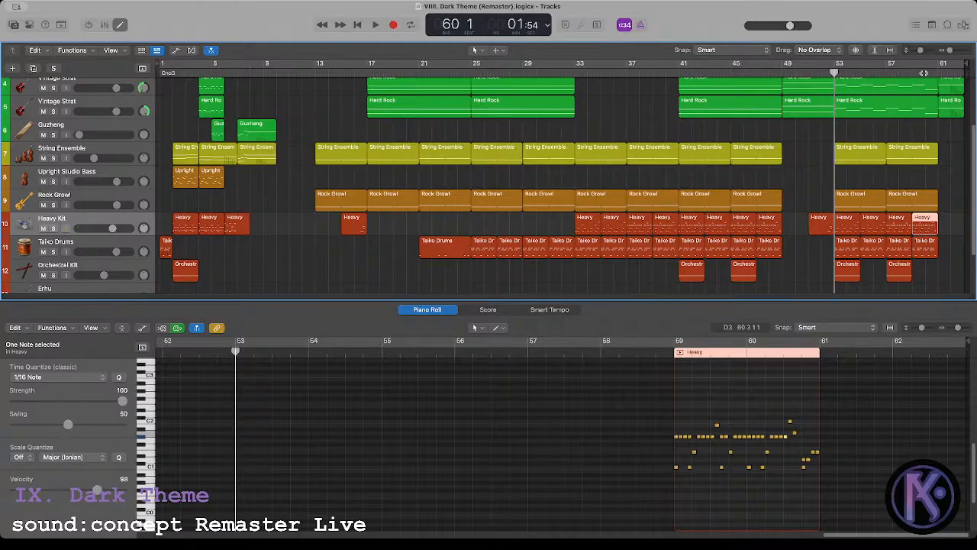
Step: Play the drum ending from bar 60, return the playhead to bar 53 and inspect the Taiko Drums regions in bars 53–60
key(space)
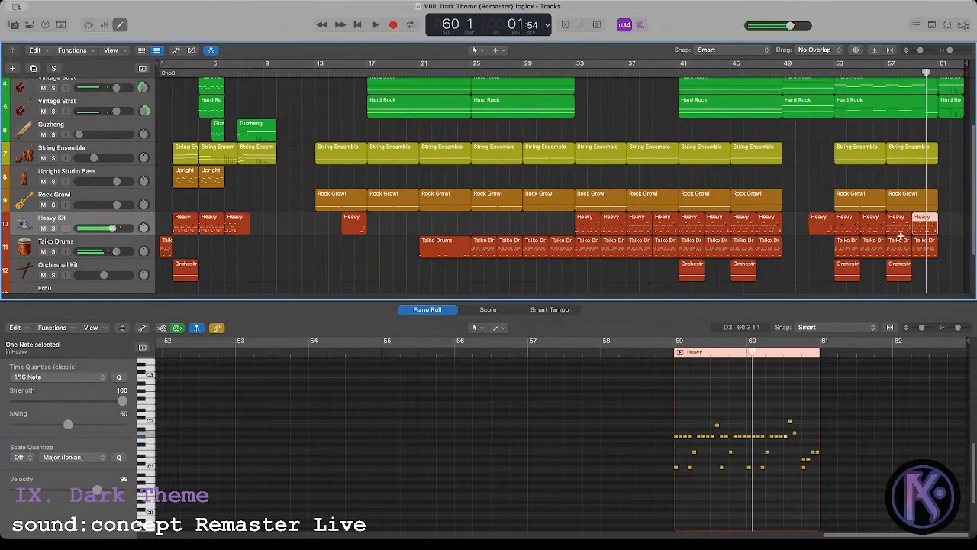
key(space)
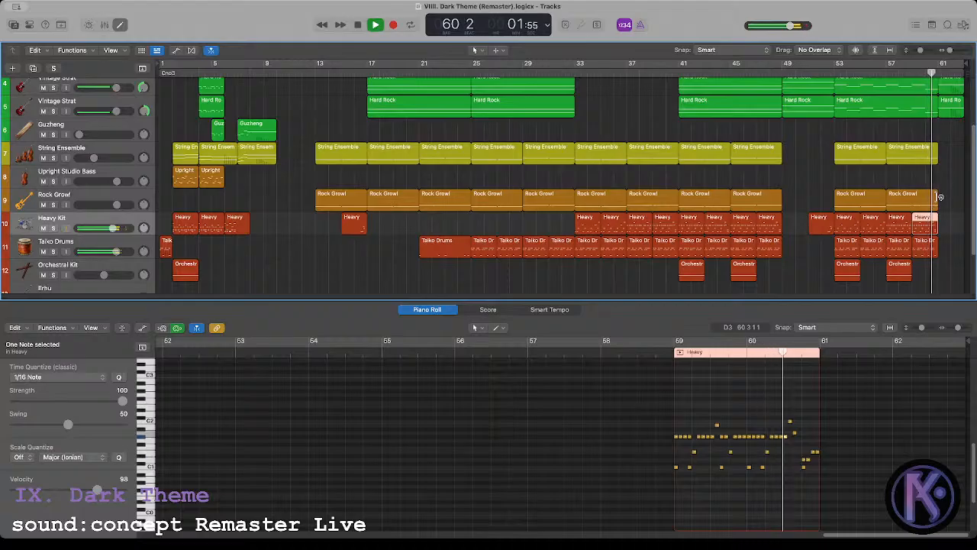
click(761, 423)
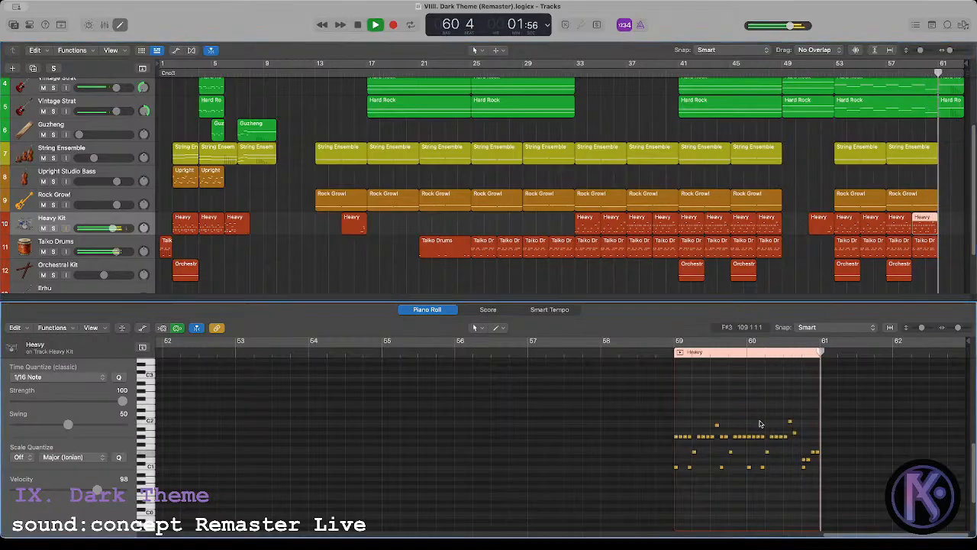
click(907, 133)
key(space)
click(833, 73)
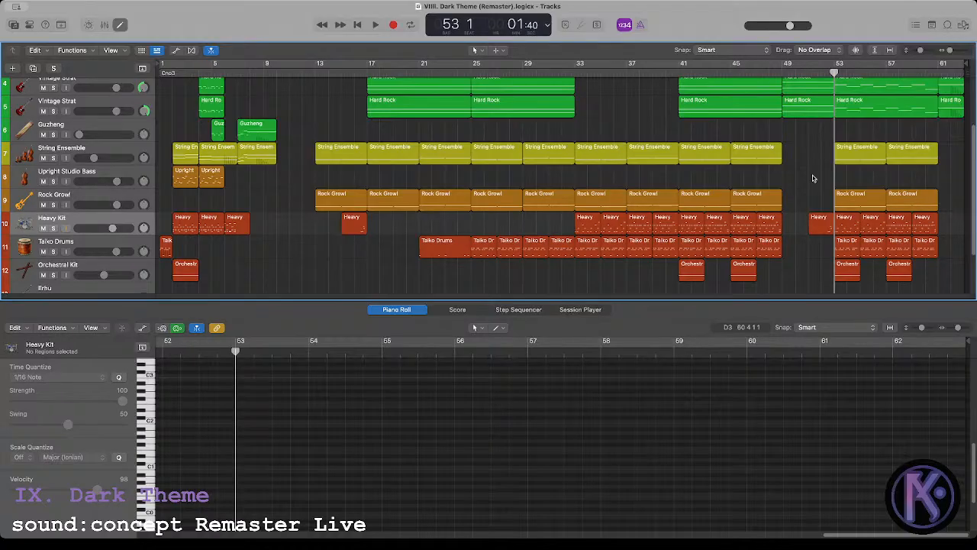
drag(946, 252, 835, 260)
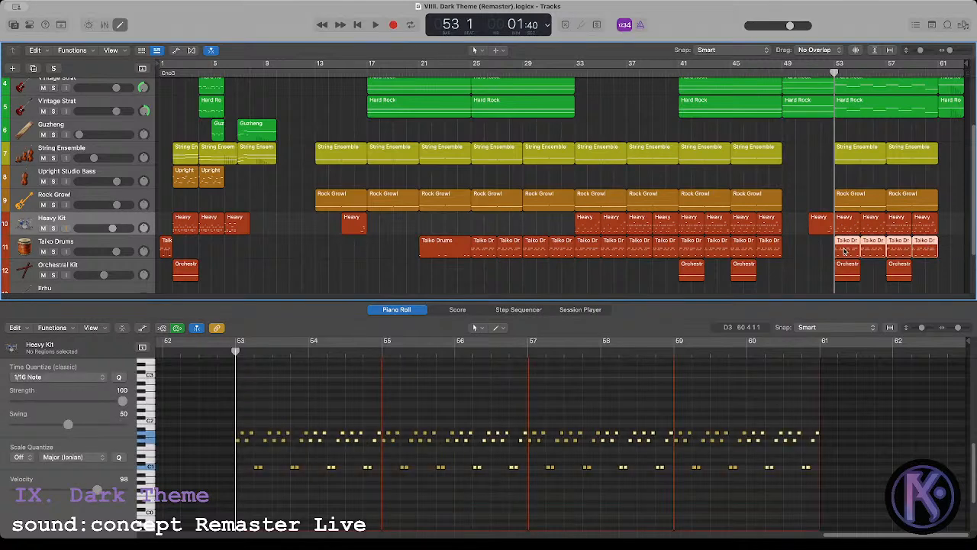
click(802, 261)
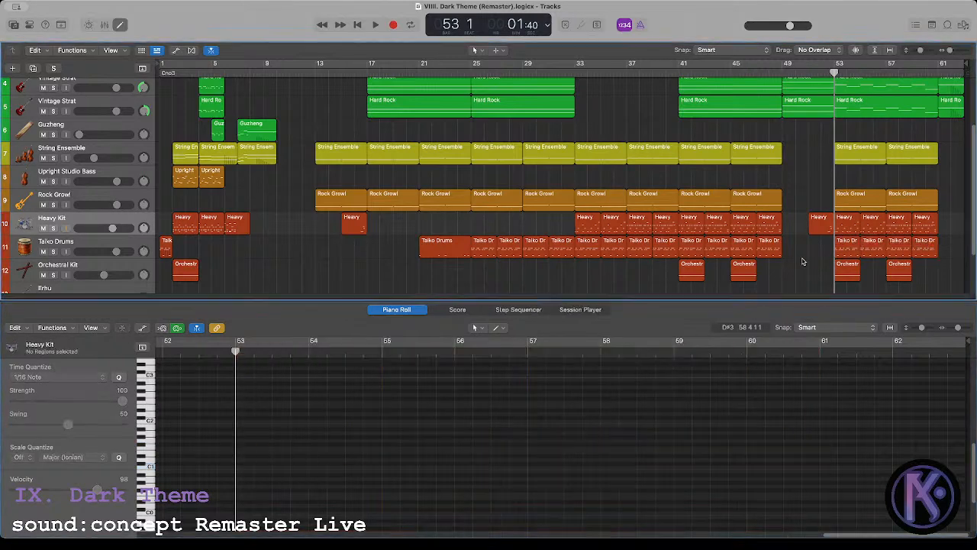
Step: Add C#2 and A2 notes at the start of the Heavy Kit region at bar 53 and play it
click(852, 223)
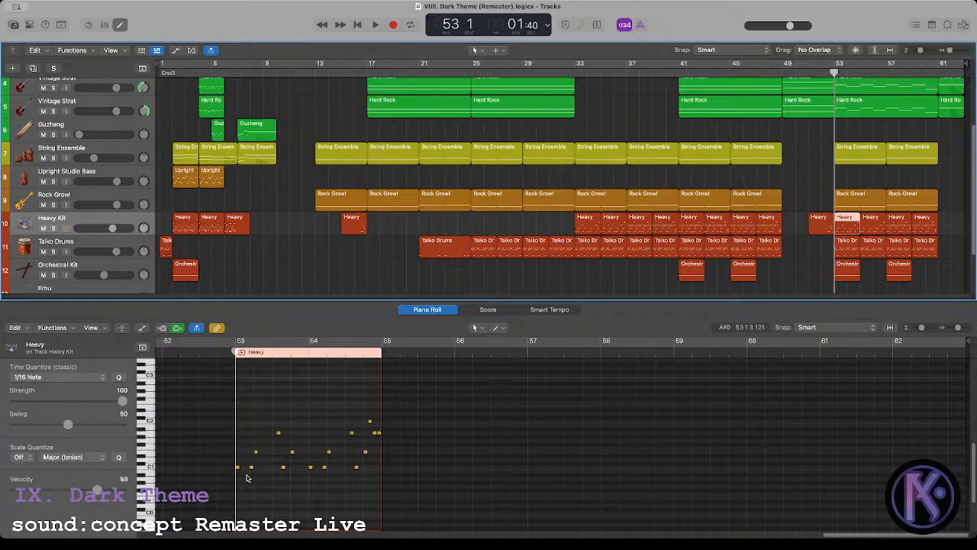
drag(236, 468, 237, 390)
click(264, 399)
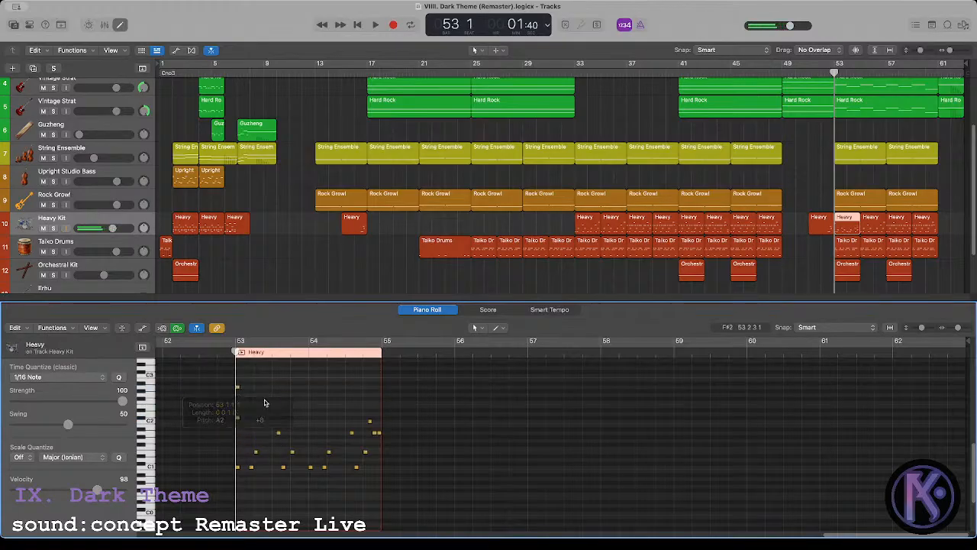
key(space)
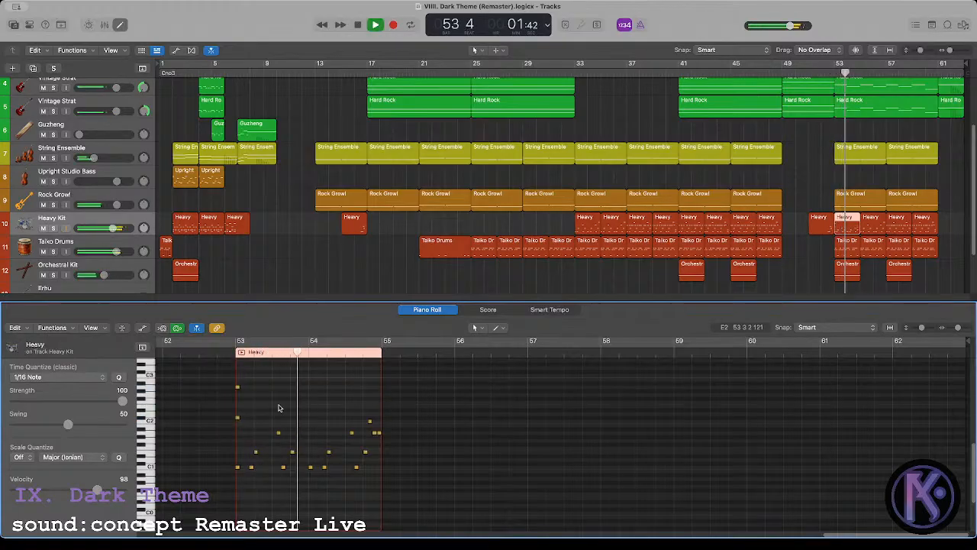
Step: Copy the C#2 and A2 notes from bar 53 to the start of bar 57 and delete the G#1 note there
shift+click(868, 226)
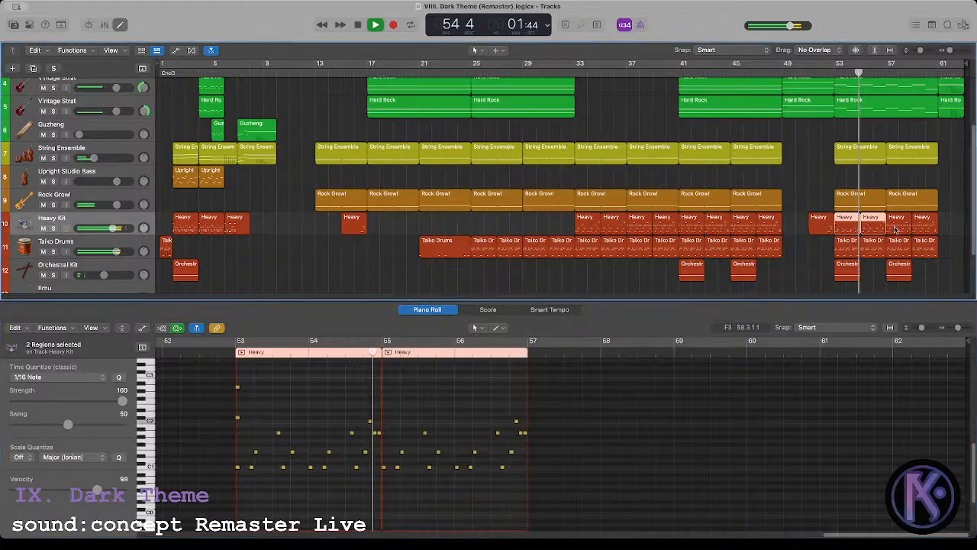
shift+click(896, 228)
shift+click(922, 227)
key(space)
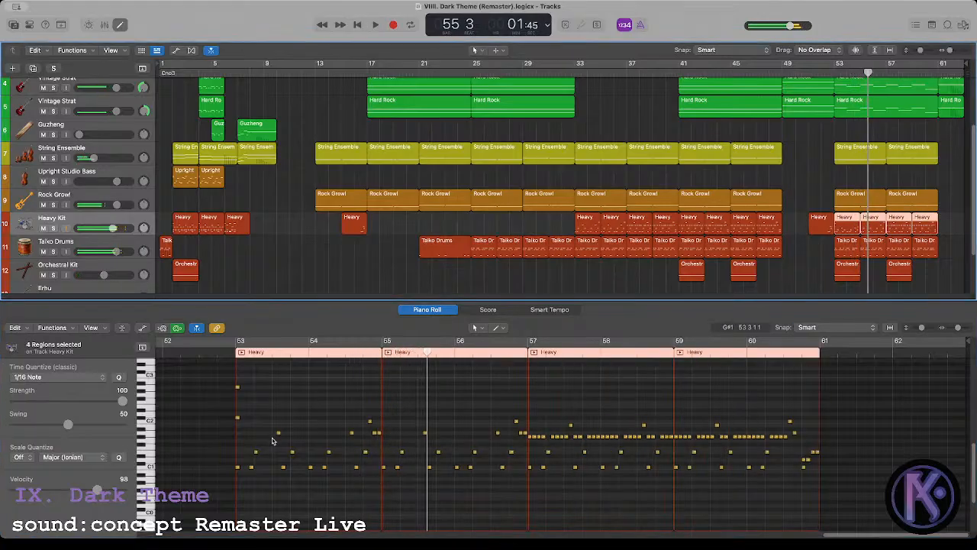
click(238, 387)
drag(238, 389, 529, 390)
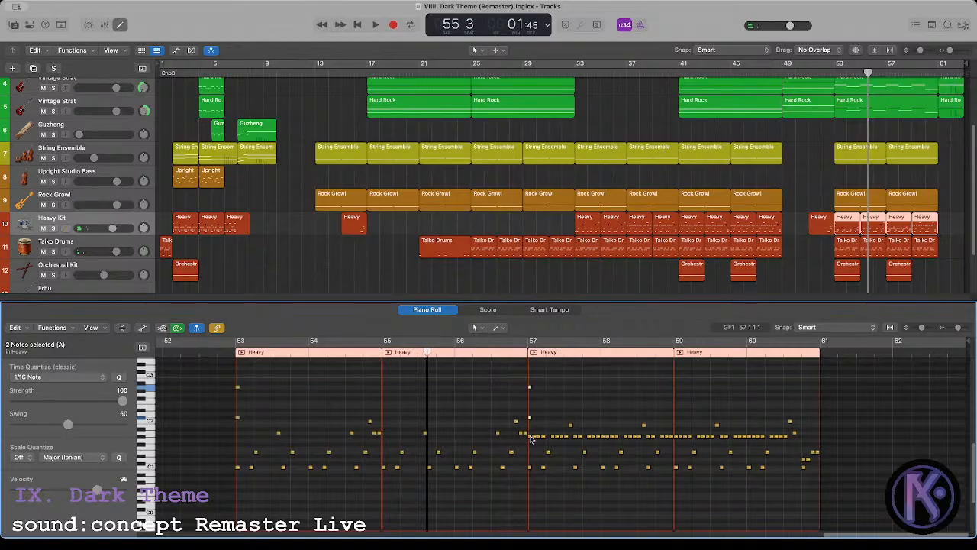
Step: Play the mix from bar 55 into the ending and return the playhead to bar 61
key(space)
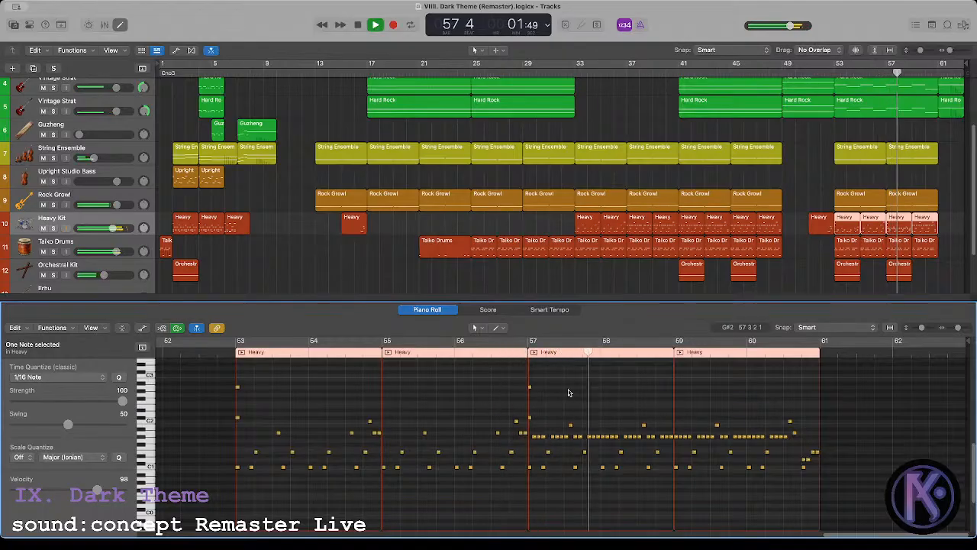
click(807, 266)
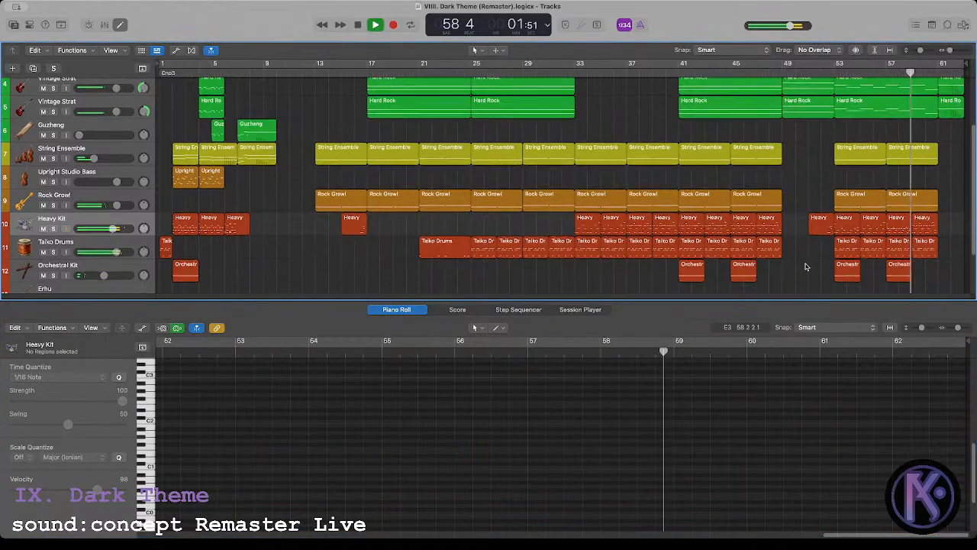
scroll(806, 266, up, 3)
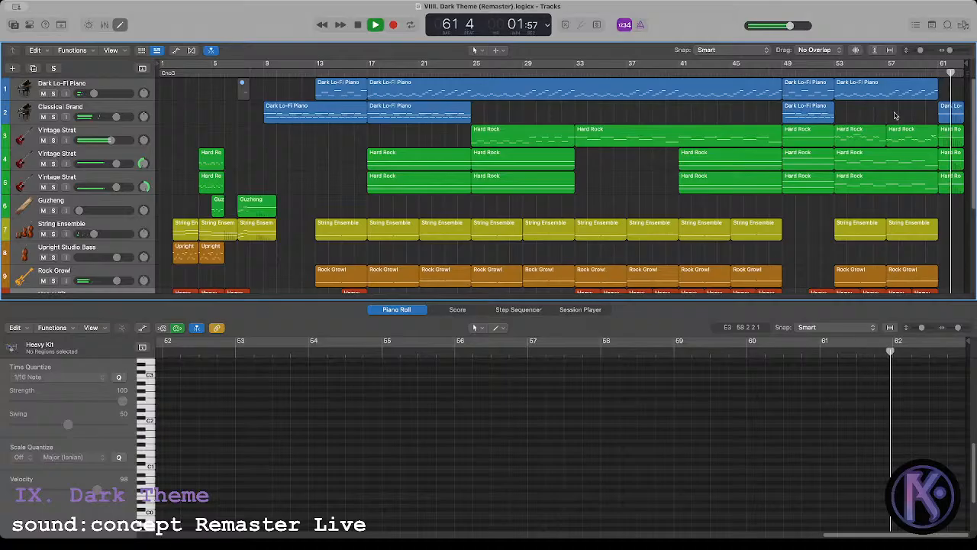
key(space)
click(939, 73)
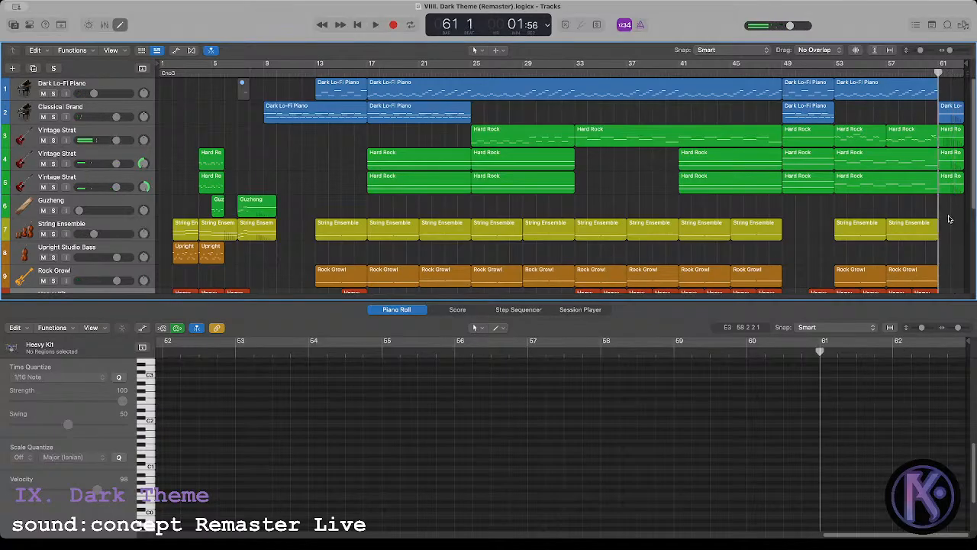
Step: Audition the sustained notes in the Classical Grand and Vintage Strat regions at bar 61, first together and then fewer parts
drag(948, 219, 948, 107)
drag(862, 411, 874, 483)
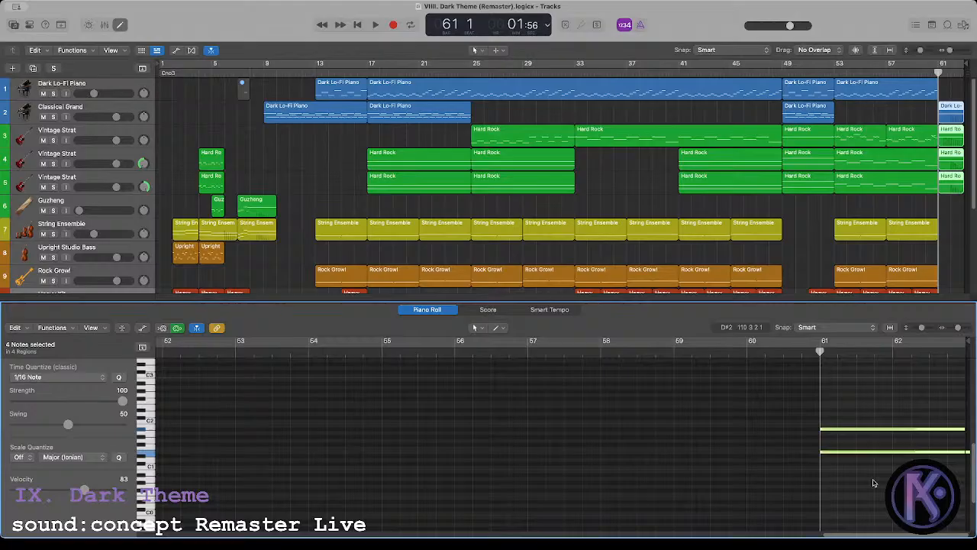
click(862, 413)
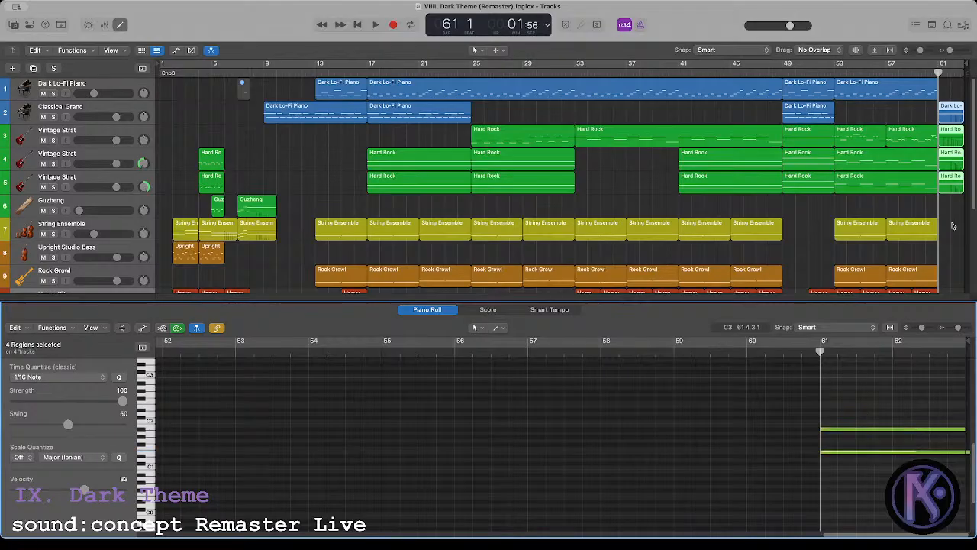
click(952, 165)
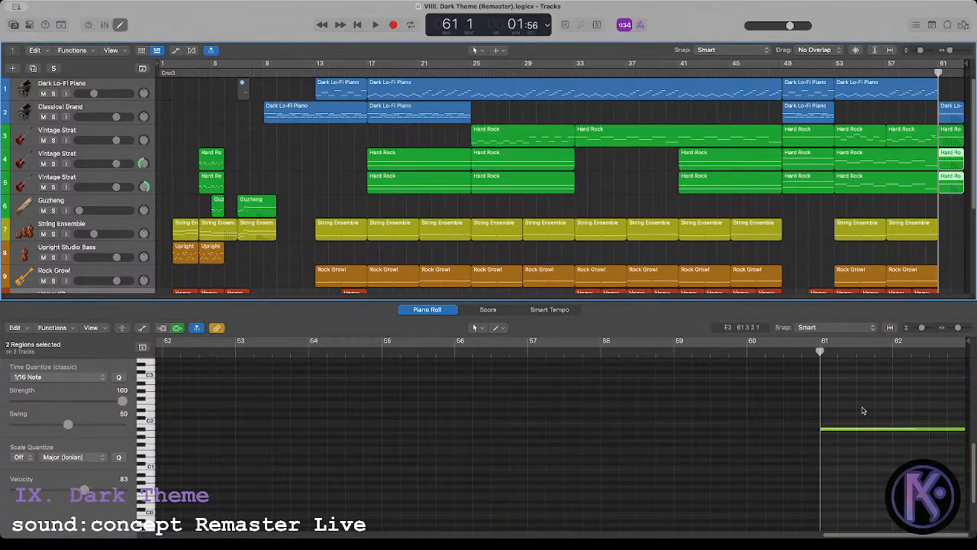
drag(863, 410, 848, 432)
click(951, 165)
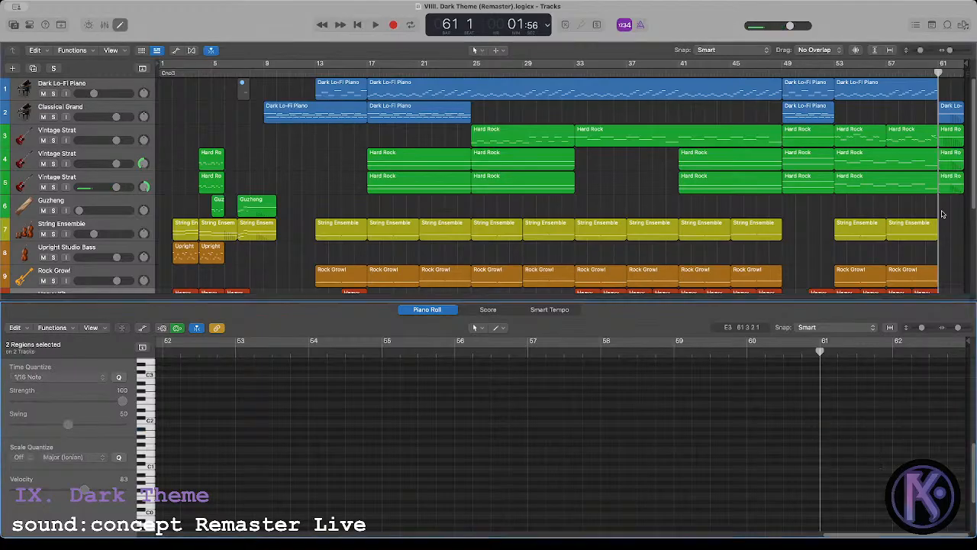
Step: Copy the sustained note in the upper Vintage Strat track's bar 61 region up to B1 and play the ending
click(950, 141)
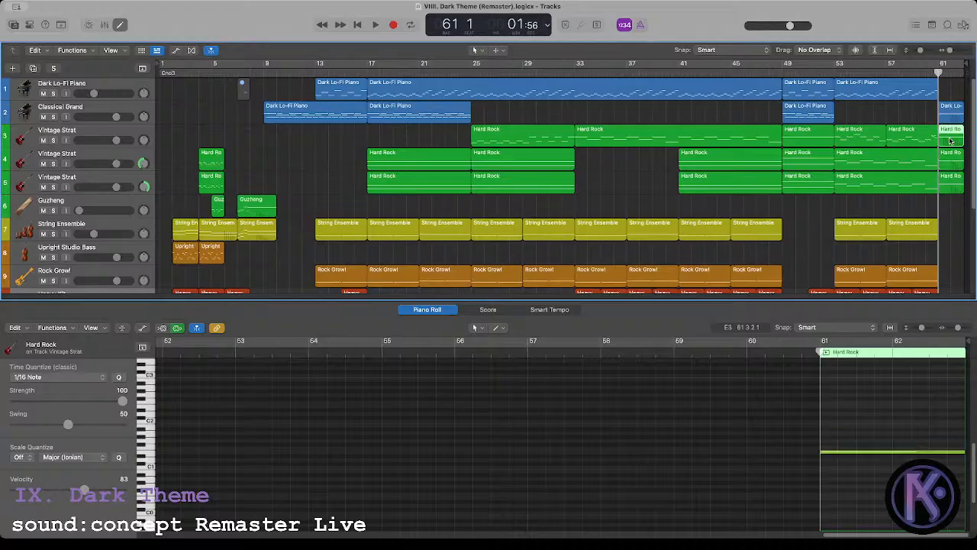
drag(842, 453, 844, 425)
key(space)
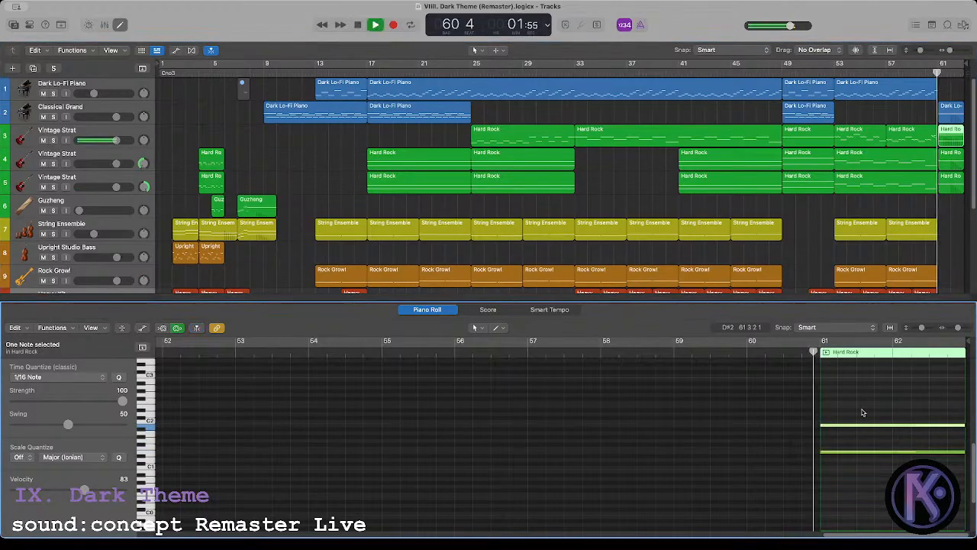
click(920, 207)
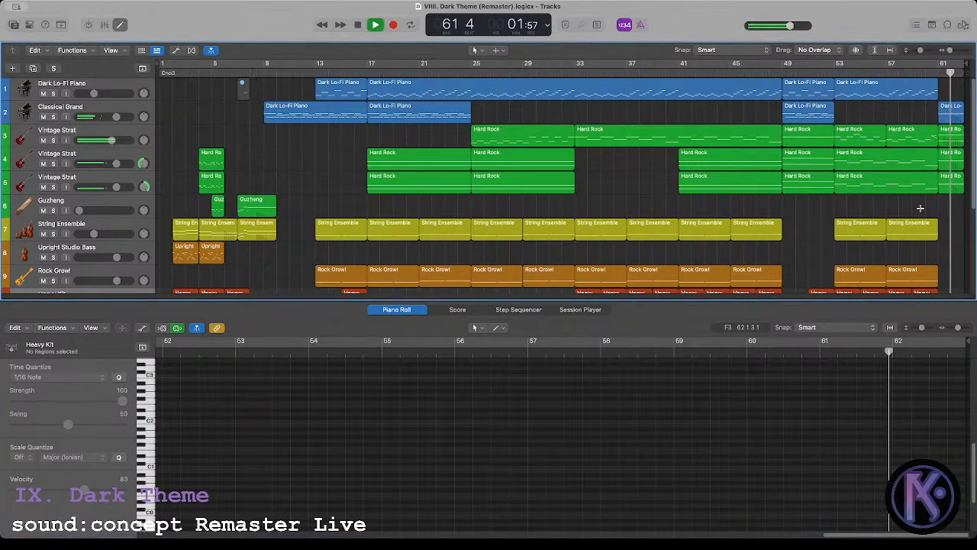
Step: Try the added B1 note in the upper Vintage Strat's bar 61 region an octave lower
click(951, 134)
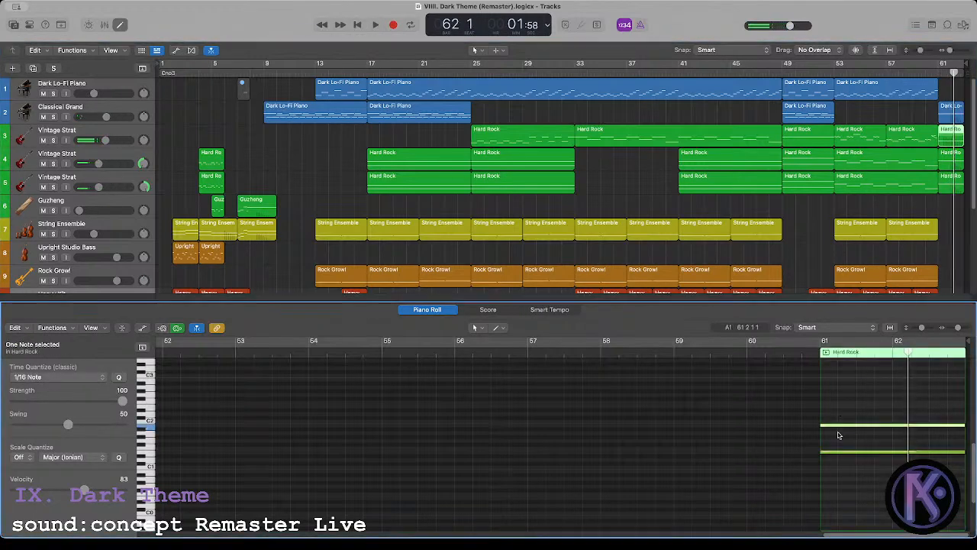
key(alt+shift+Down)
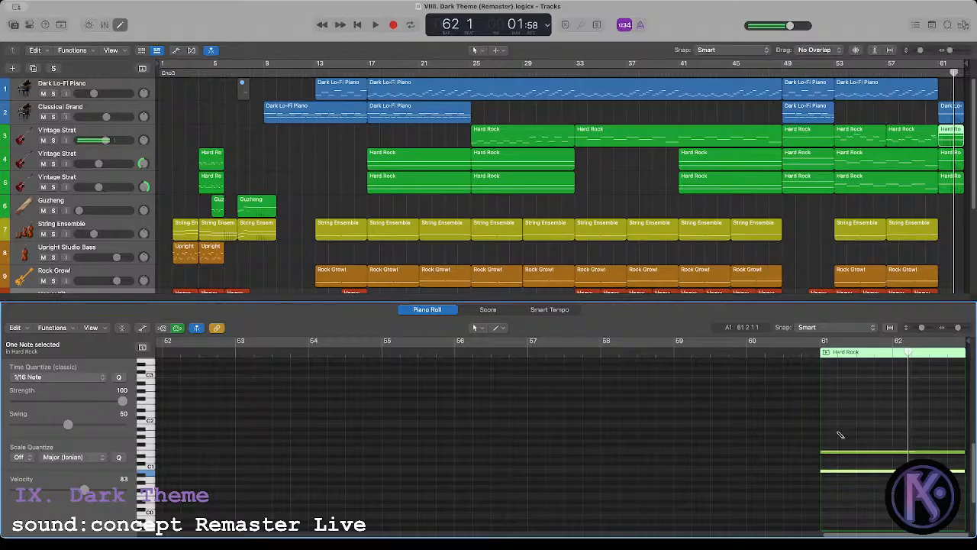
key(alt+shift+Up)
Step: Play the ending with the two-note Vintage Strat part and return the playhead to bar 61
click(864, 387)
key(space)
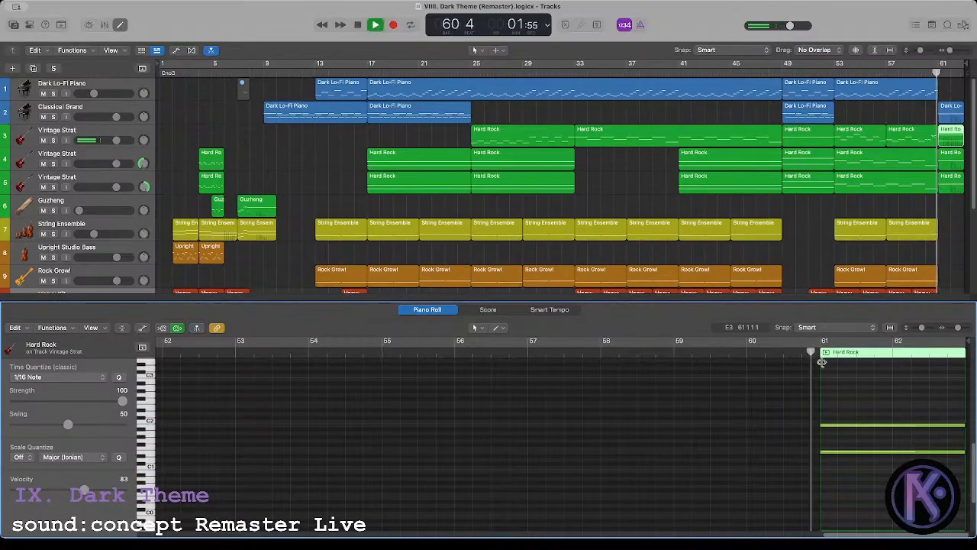
click(912, 203)
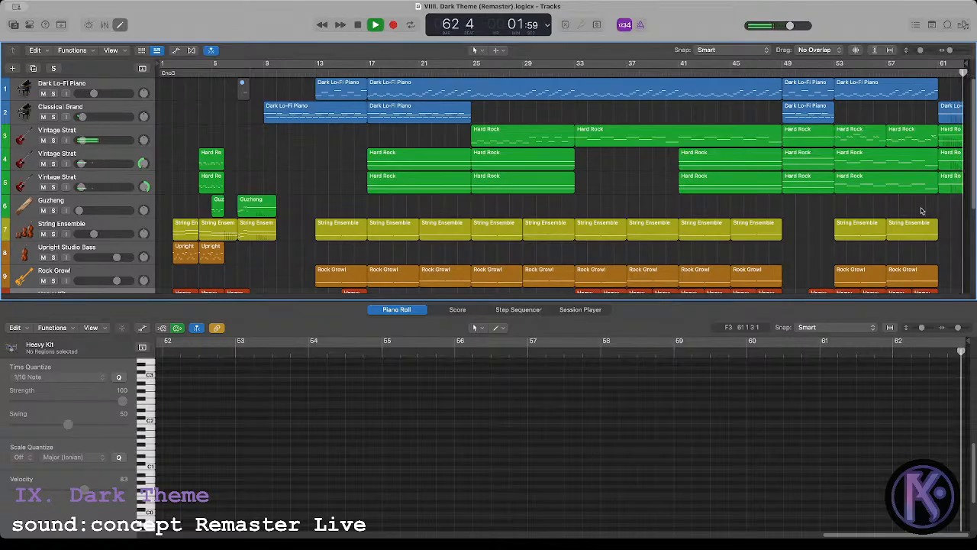
click(938, 71)
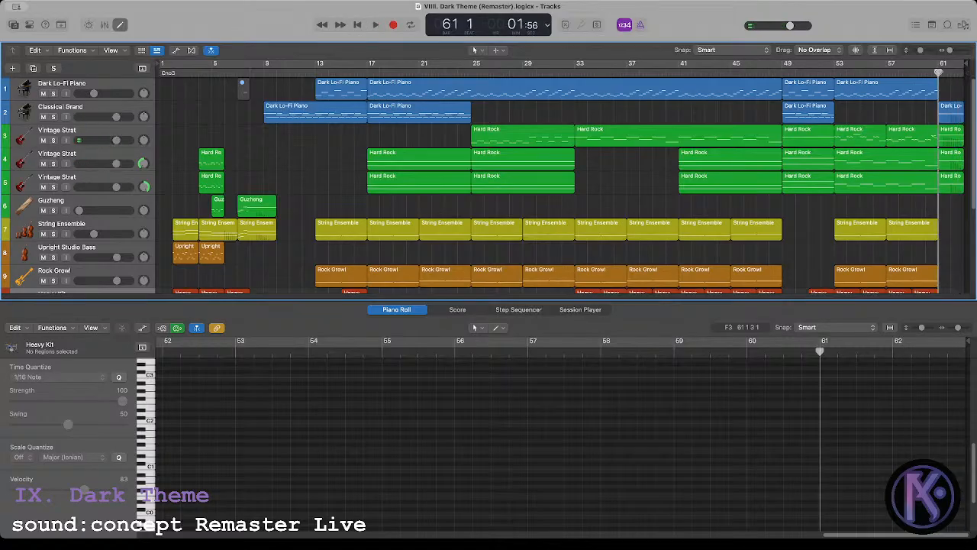
Step: Check the Classical Grand's sustained note at bar 61, play the ending and return the playhead to bar 53
click(947, 108)
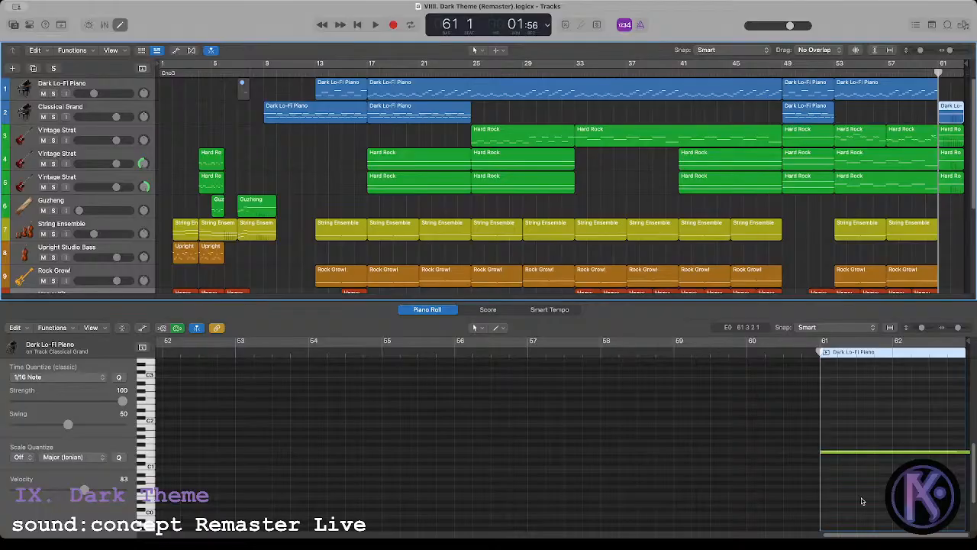
click(849, 452)
key(space)
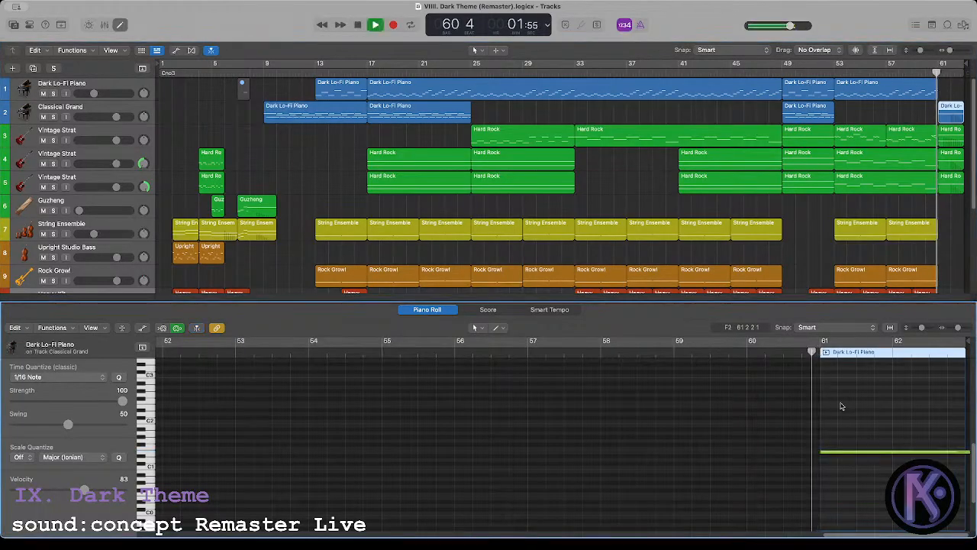
click(880, 112)
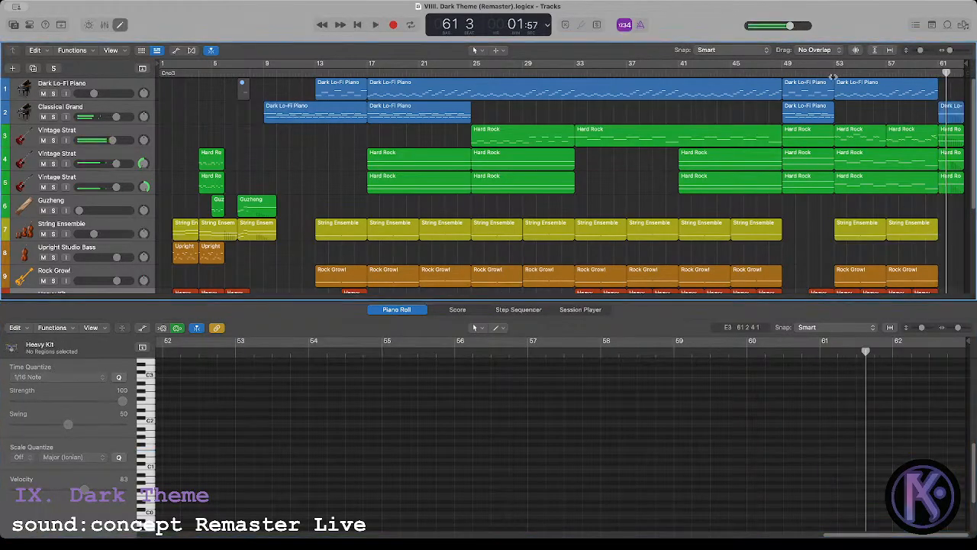
key(space)
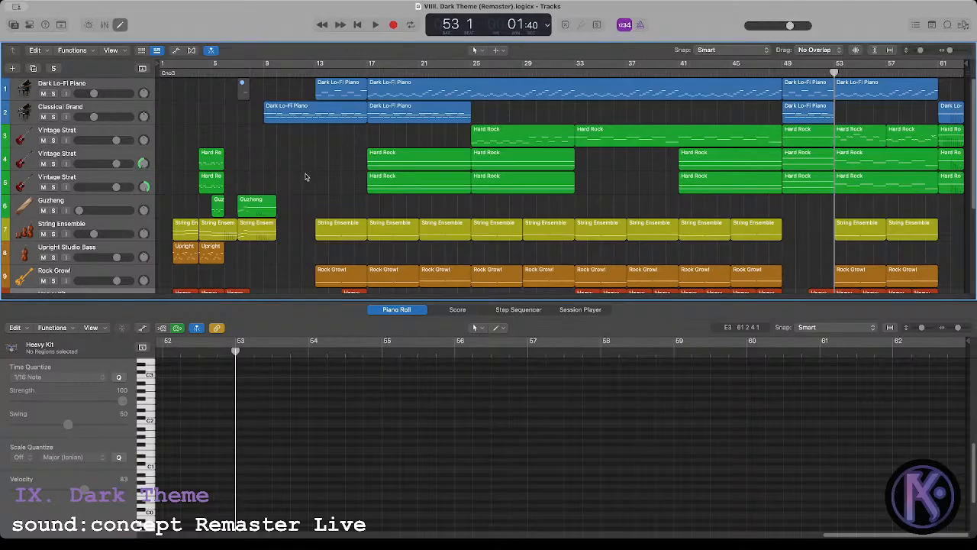
Step: Look over the tracks in the arrangement and play the mix from bar 33
scroll(317, 175, down, 5)
scroll(330, 174, up, 5)
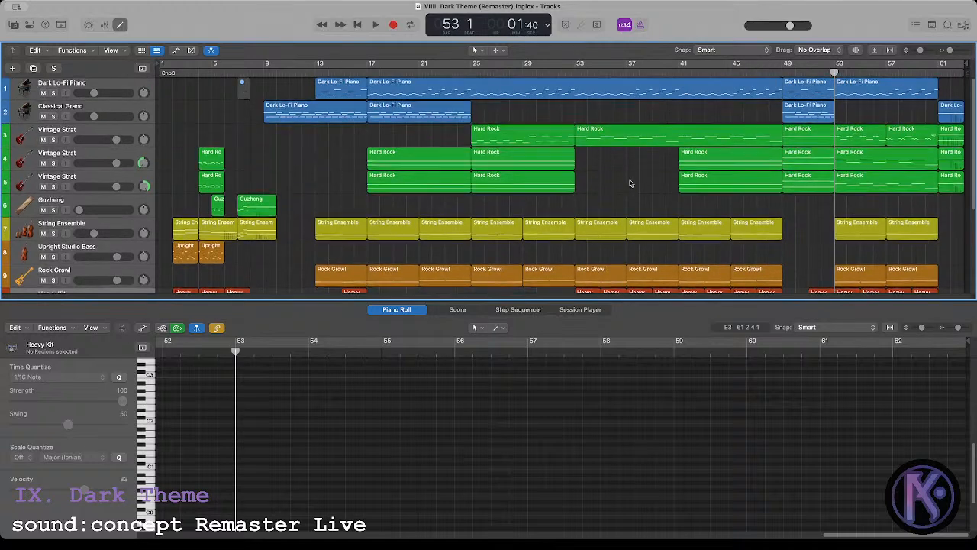
scroll(693, 205, down, 1)
scroll(637, 160, up, 1)
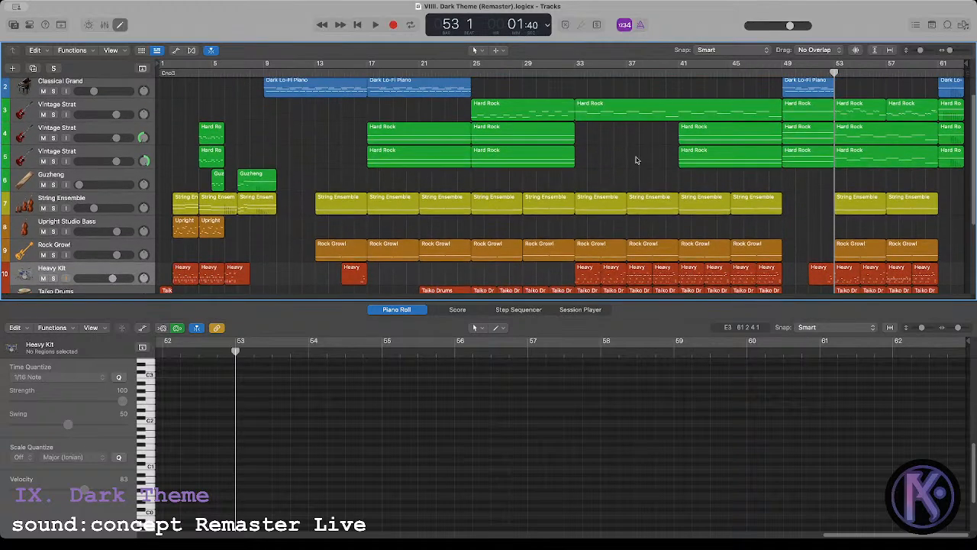
click(572, 72)
key(space)
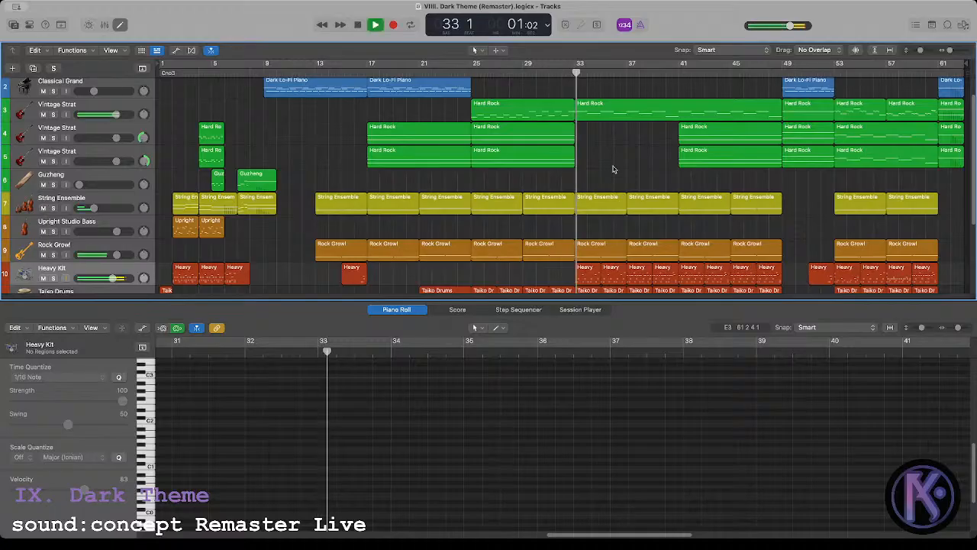
scroll(619, 161, up, 1)
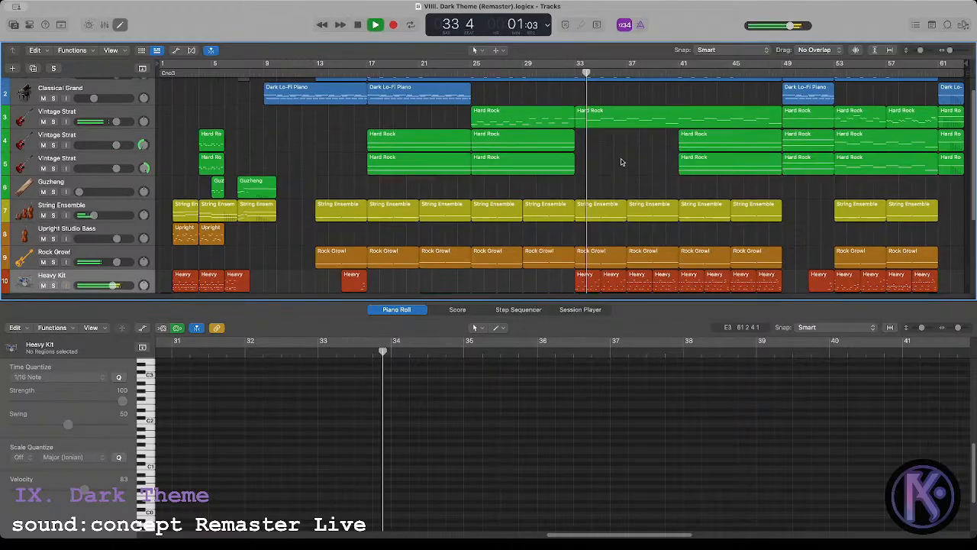
Step: Show the Rock Growl and upper Vintage Strat regions at bar 33 together and compare their notes in bars 33–36
click(608, 262)
shift+click(606, 122)
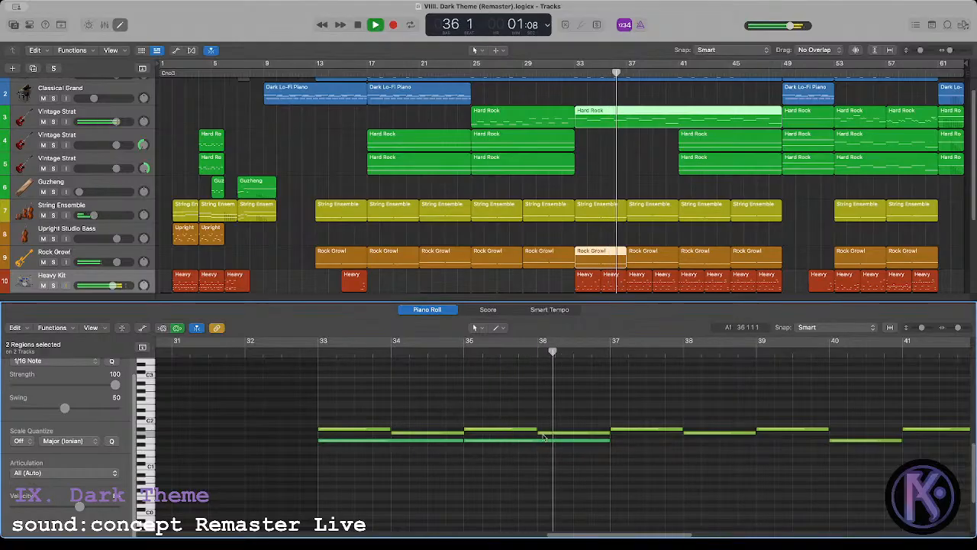
key(space)
drag(565, 420, 553, 446)
click(349, 370)
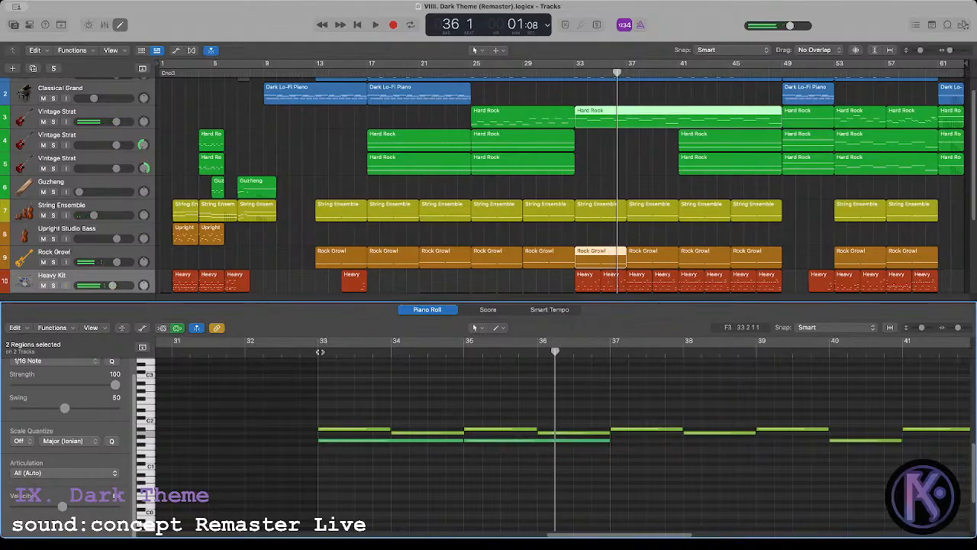
click(320, 352)
drag(312, 452, 358, 417)
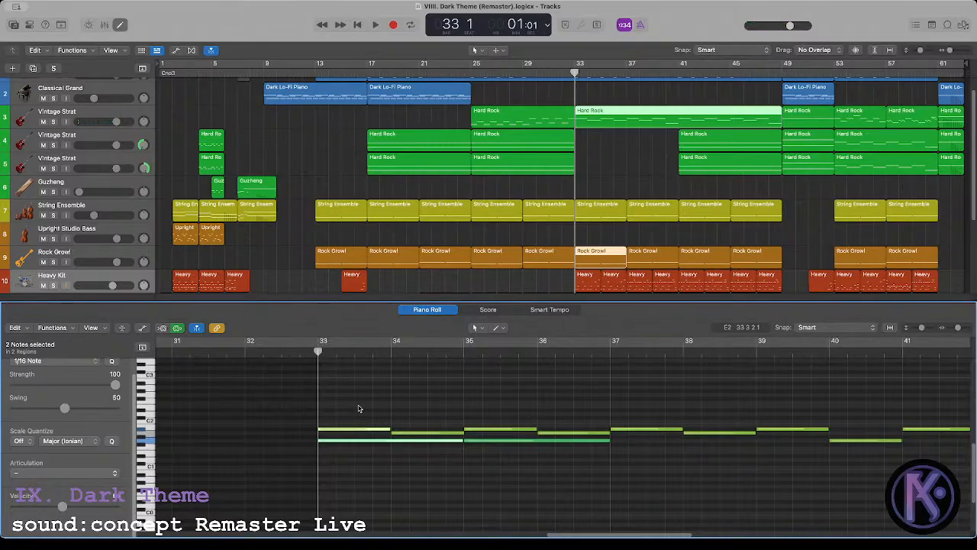
click(358, 408)
drag(409, 422, 409, 444)
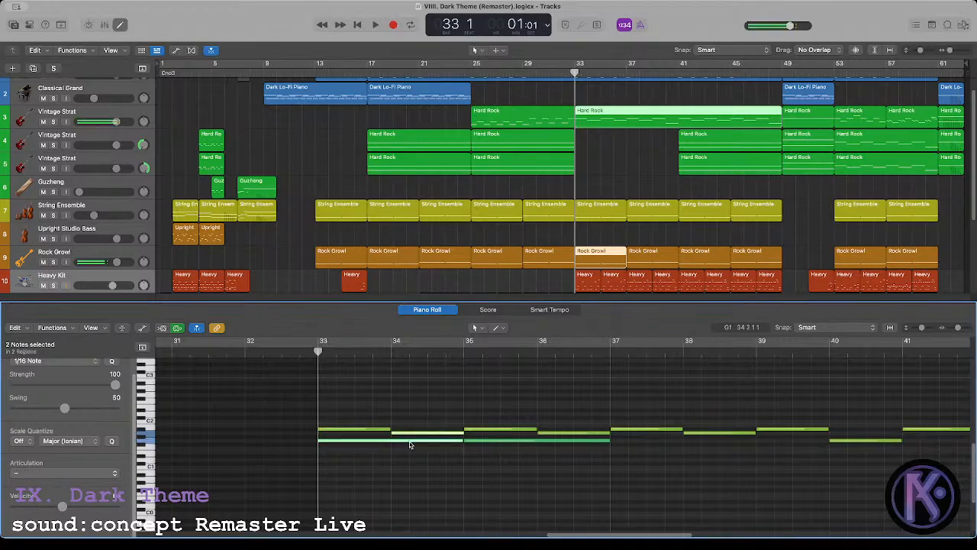
click(396, 418)
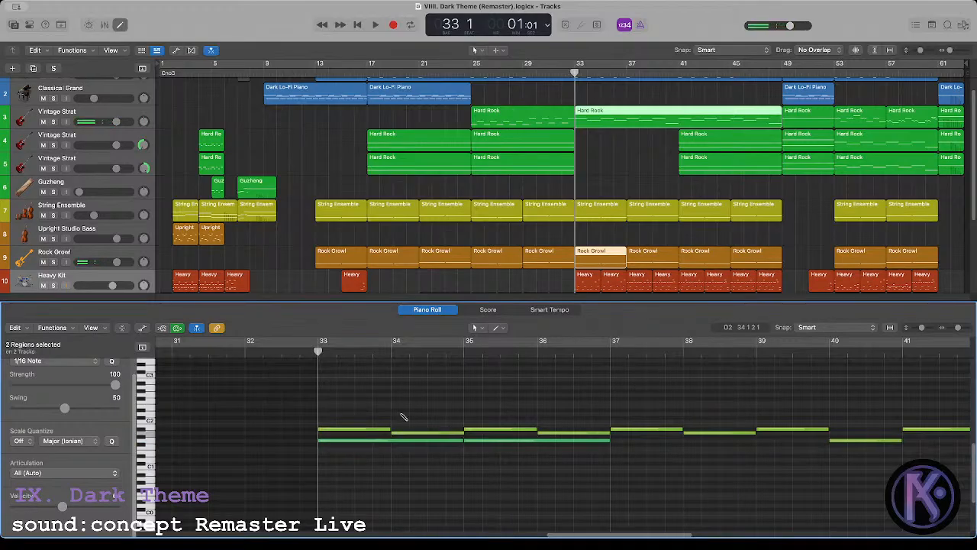
Step: Include the Rock Growl region at bar 37 in the comparison, audition its notes against the Vintage Strat and play from there
click(625, 71)
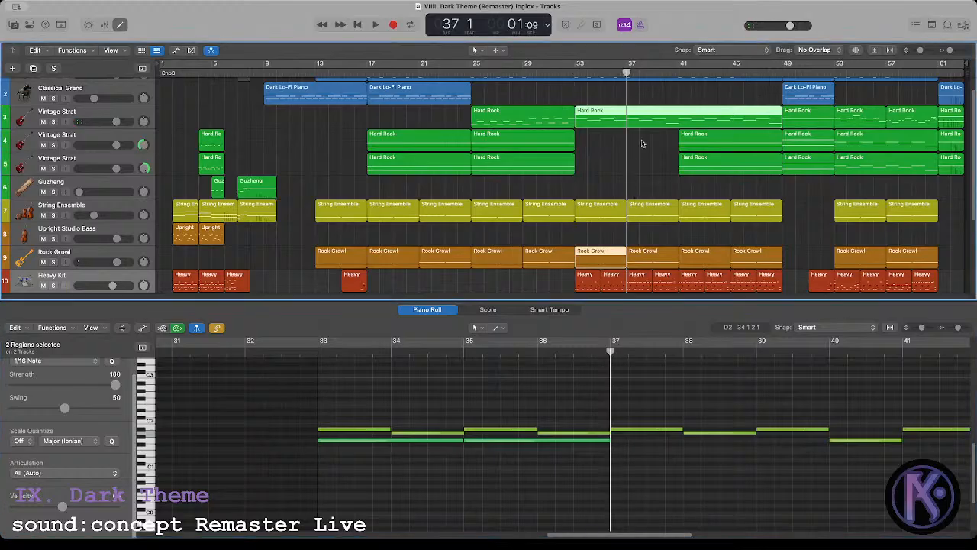
shift+click(642, 262)
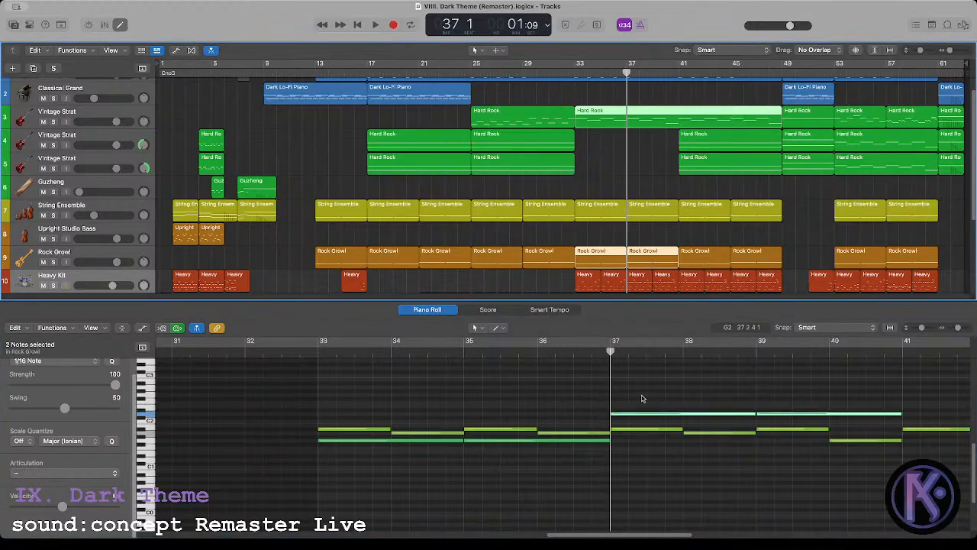
click(643, 429)
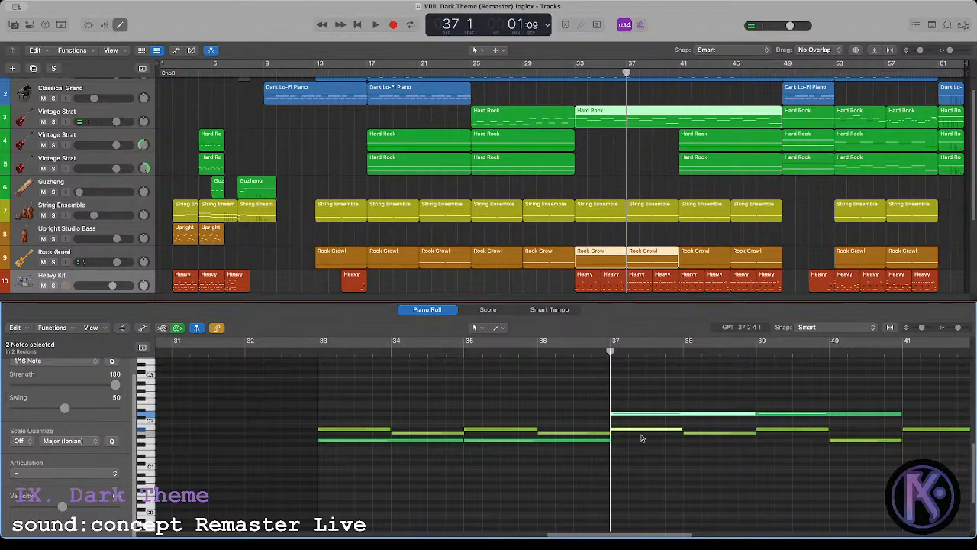
shift+click(692, 434)
click(667, 404)
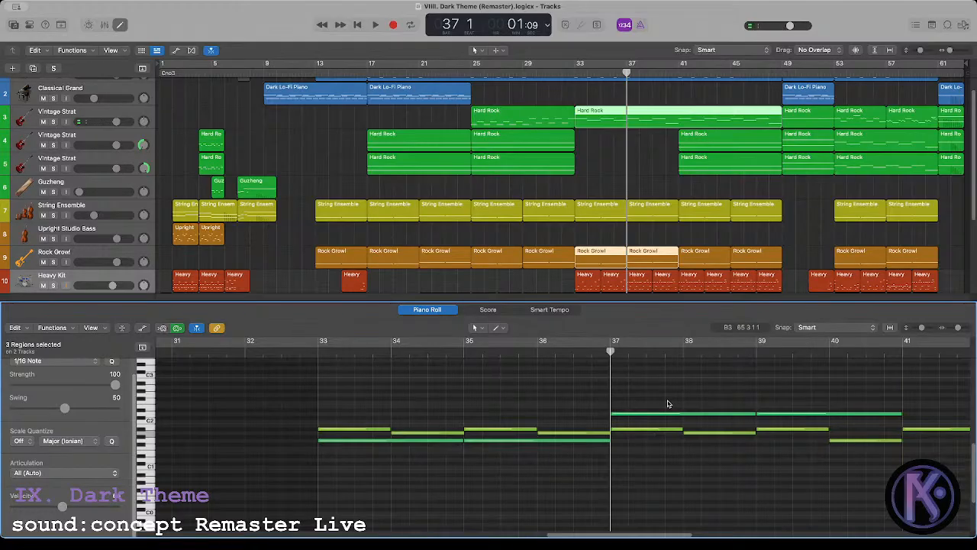
key(space)
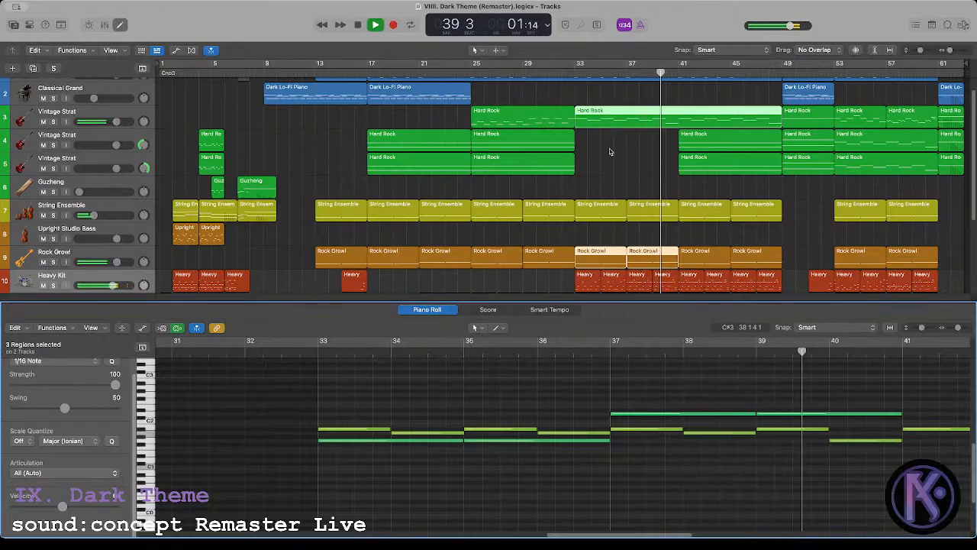
Step: Rework the first long note of the Rock Growl region at bar 33 into three short notes and play them
click(578, 92)
click(575, 76)
click(601, 260)
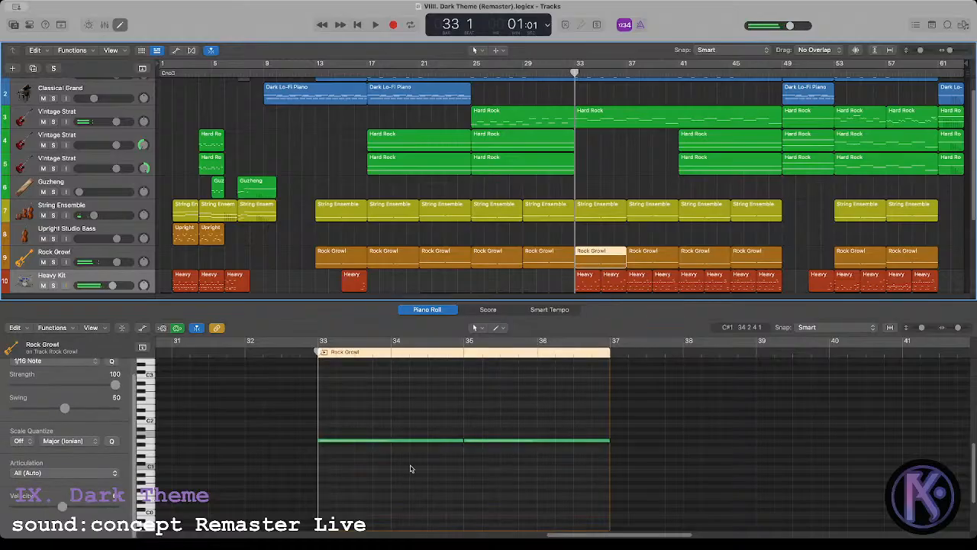
drag(460, 440, 365, 441)
click(345, 441)
key(space)
click(366, 429)
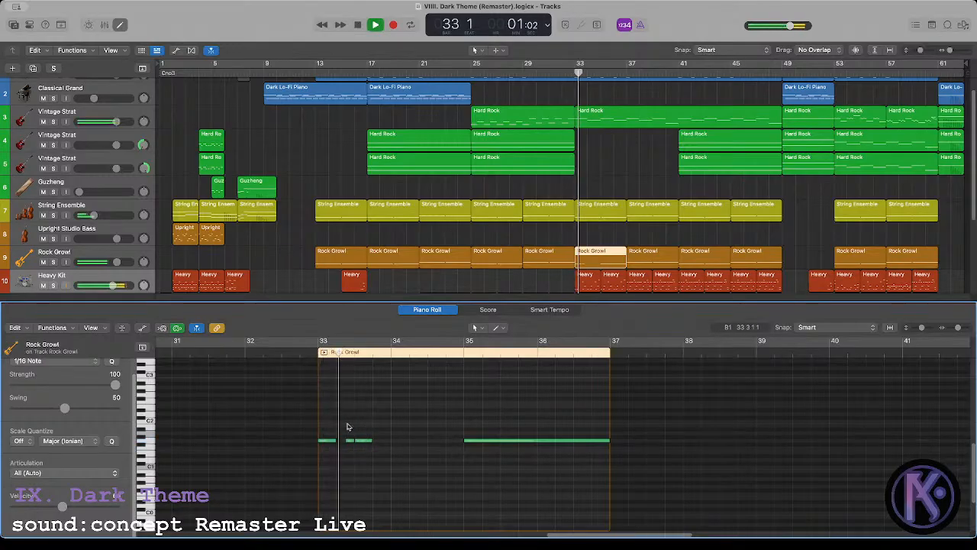
key(space)
click(319, 354)
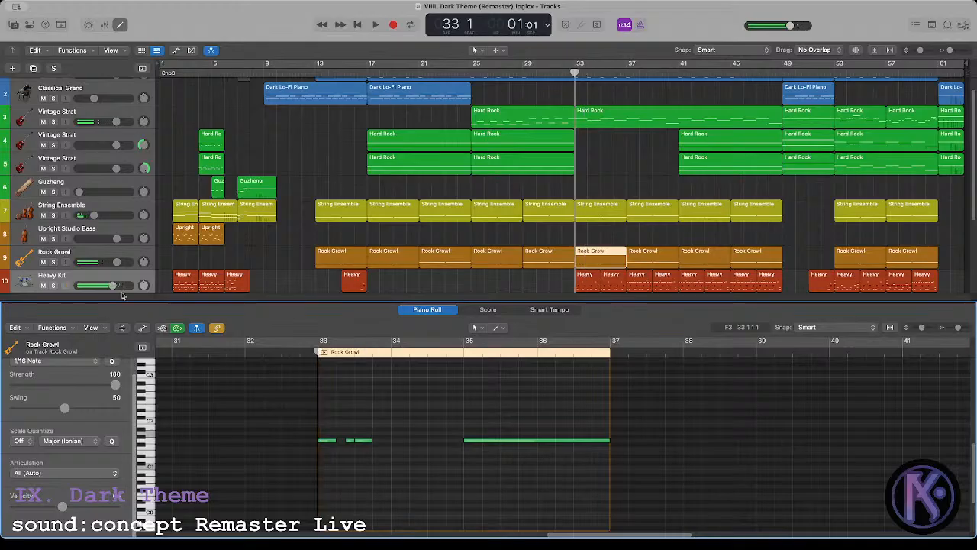
Step: Solo the Rock Growl track, tighten the three short notes at the start of bar 33 and play them
click(53, 262)
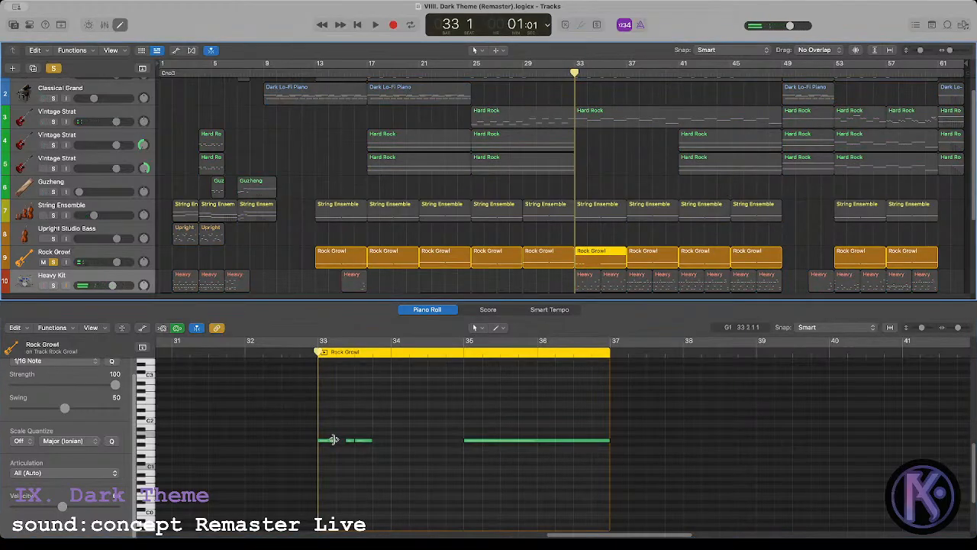
mouse_move(333, 439)
mouse_down()
mouse_move(325, 450)
mouse_move(343, 435)
mouse_up()
click(362, 442)
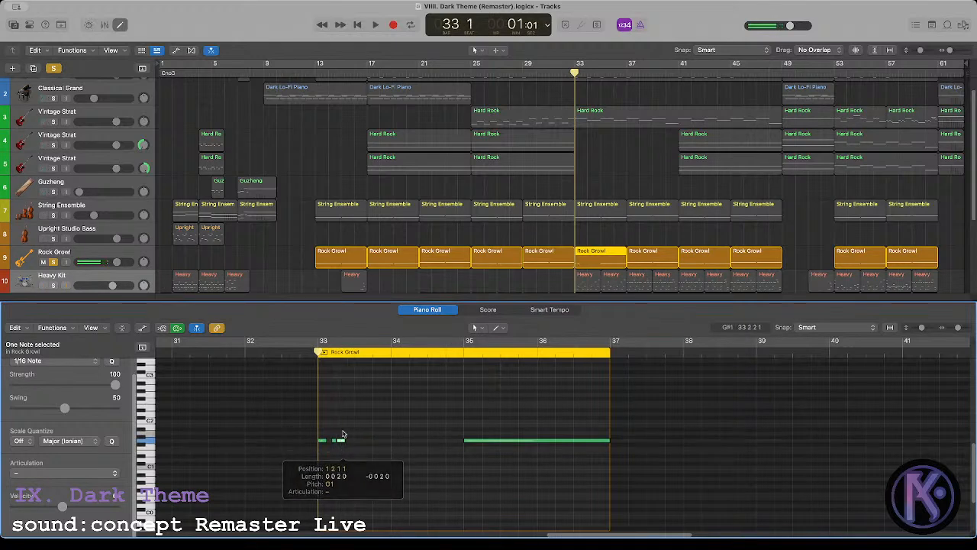
click(344, 422)
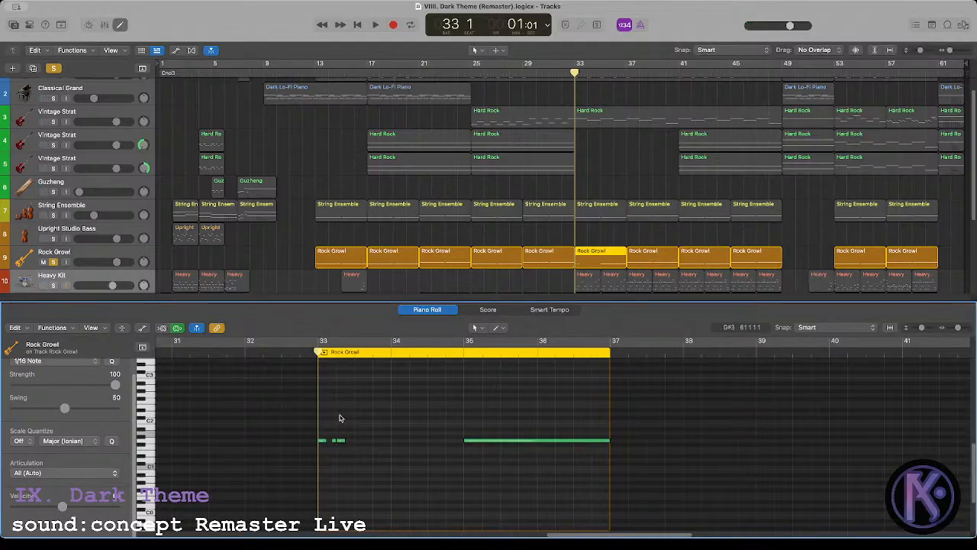
key(space)
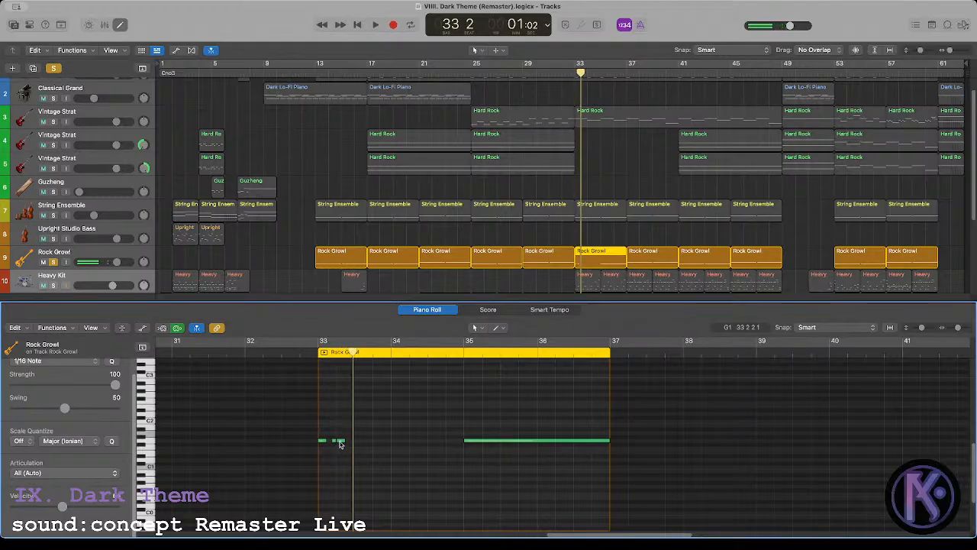
key(space)
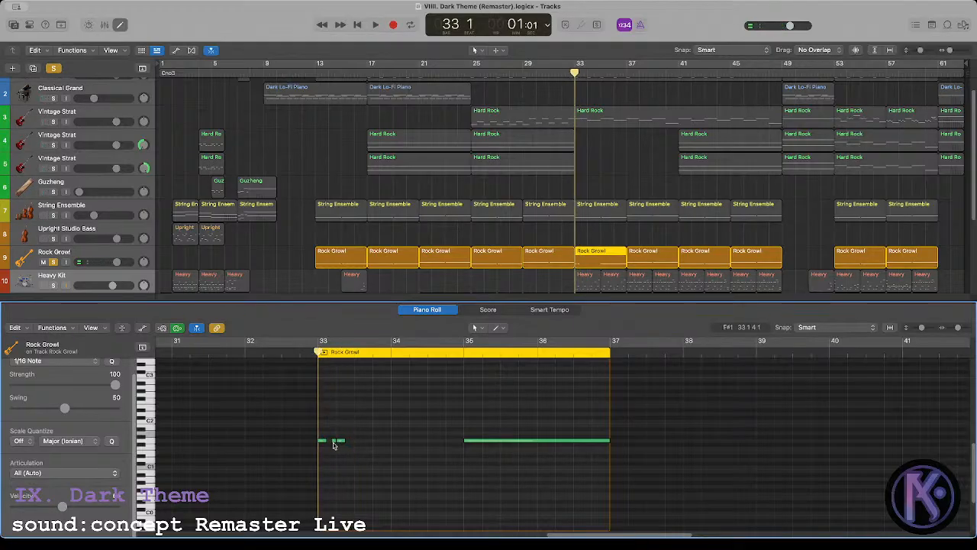
Step: Extend the Rock Growl pattern through bar 33 with copies of its short notes, making seven in all, and play it
drag(333, 442, 353, 440)
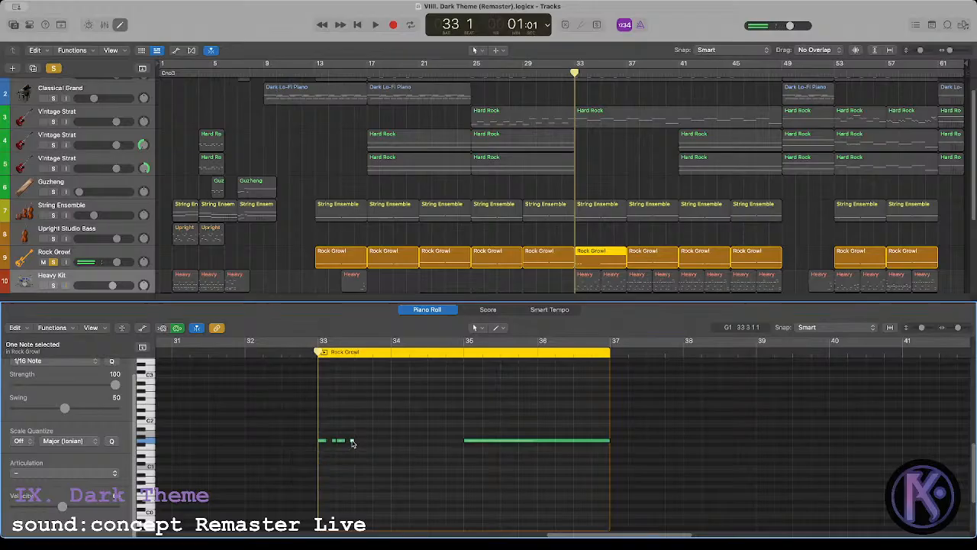
key(space)
key(space)
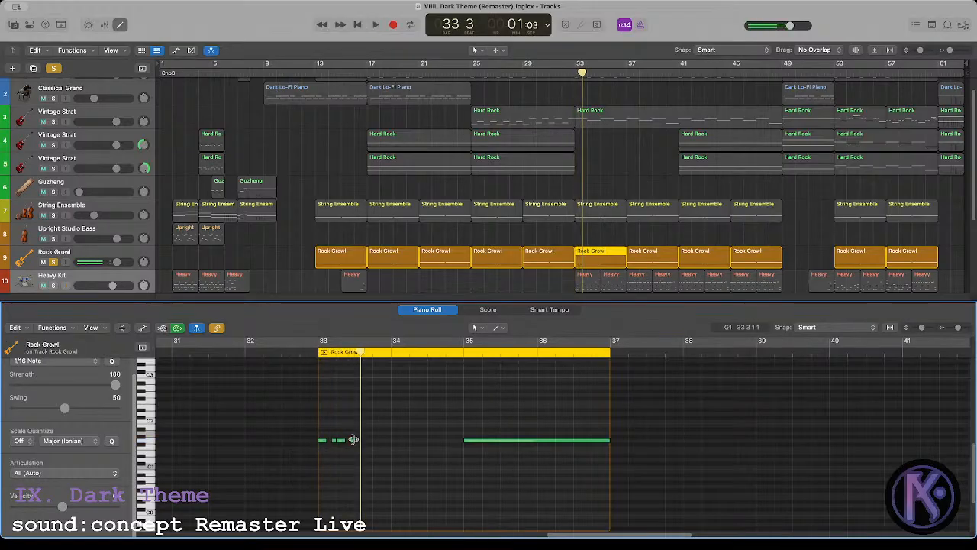
drag(353, 443, 377, 443)
click(321, 360)
key(space)
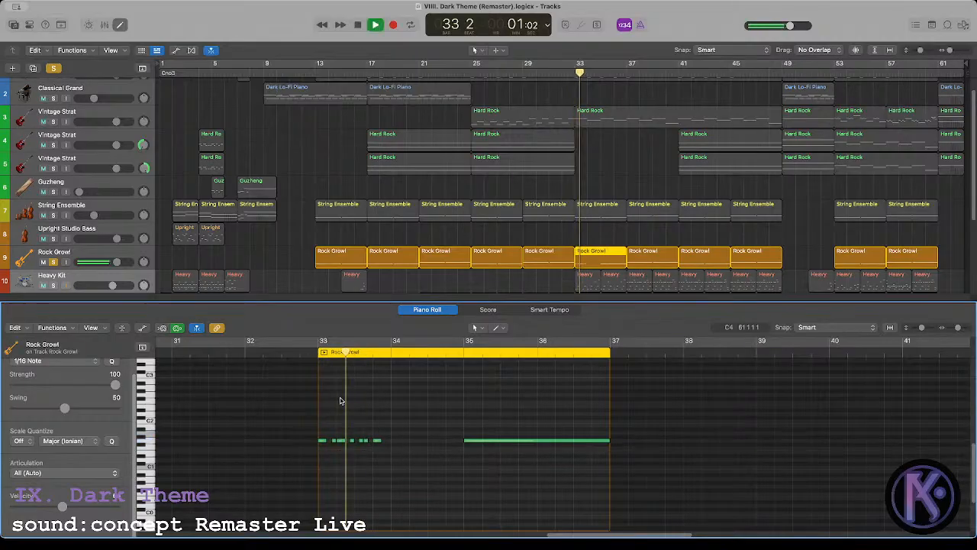
key(space)
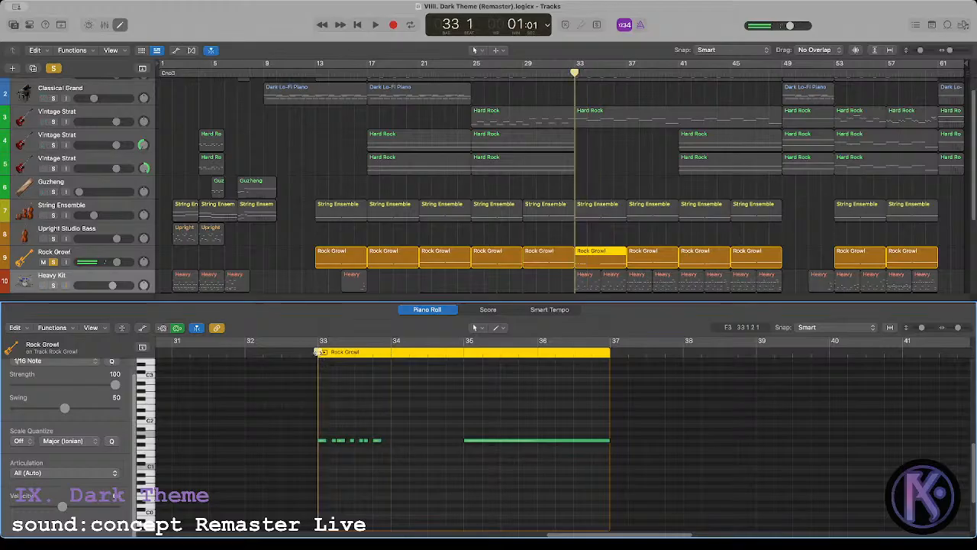
Step: Unsolo the Rock Growl track and play the full mix from bar 33
click(53, 262)
key(space)
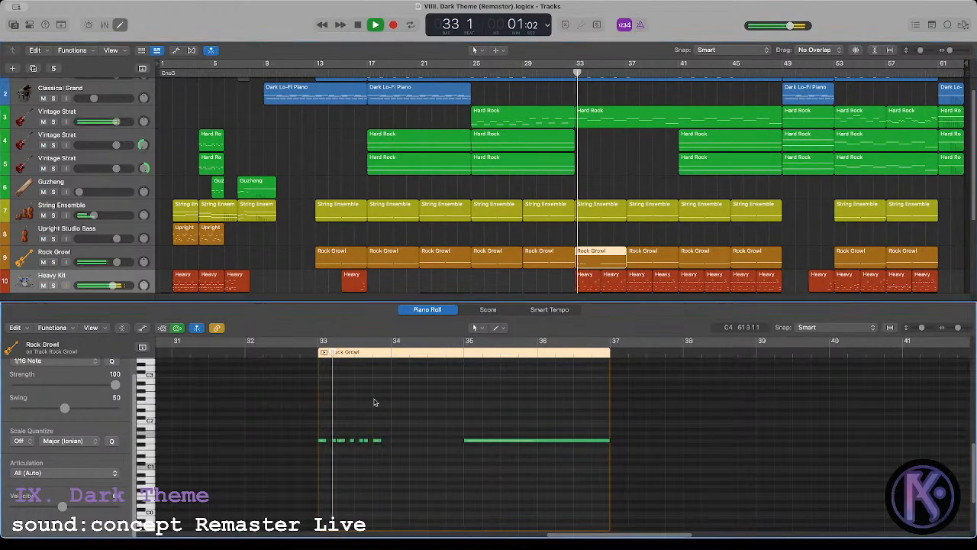
key(space)
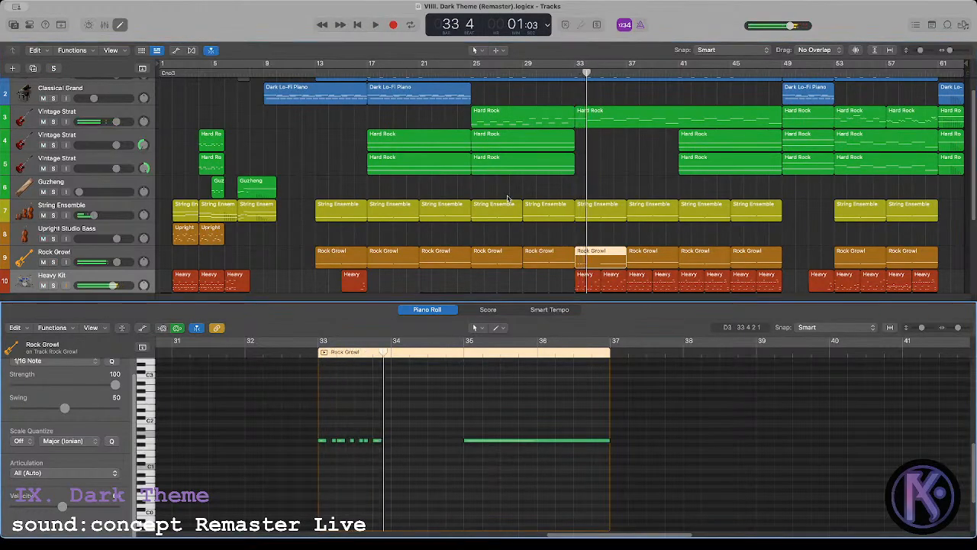
Step: Solo Rock Growl, Heavy Kit and Taiko Drums, show their bar 33 regions together and audition how the pattern fits the drums
click(574, 69)
scroll(580, 152, down, 5)
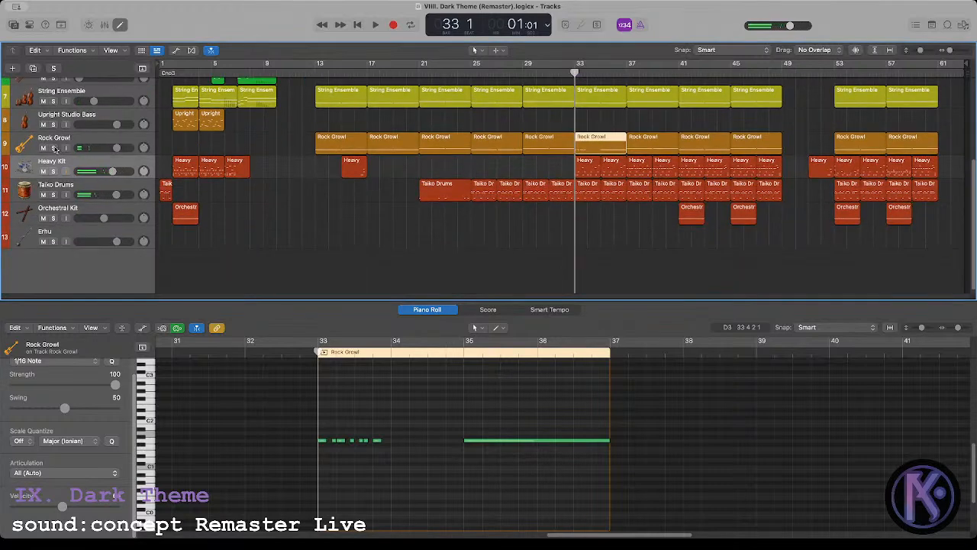
drag(54, 148, 53, 194)
drag(585, 129, 588, 193)
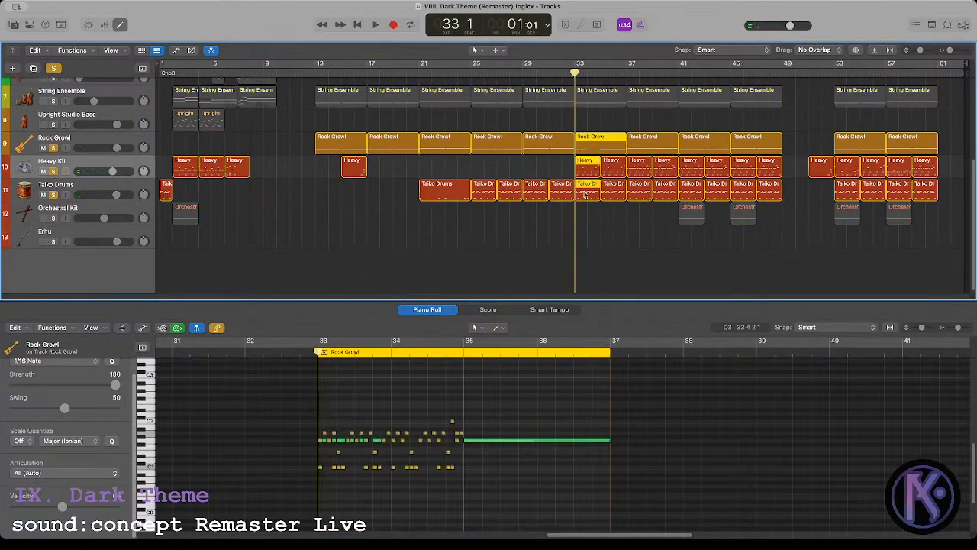
key(space)
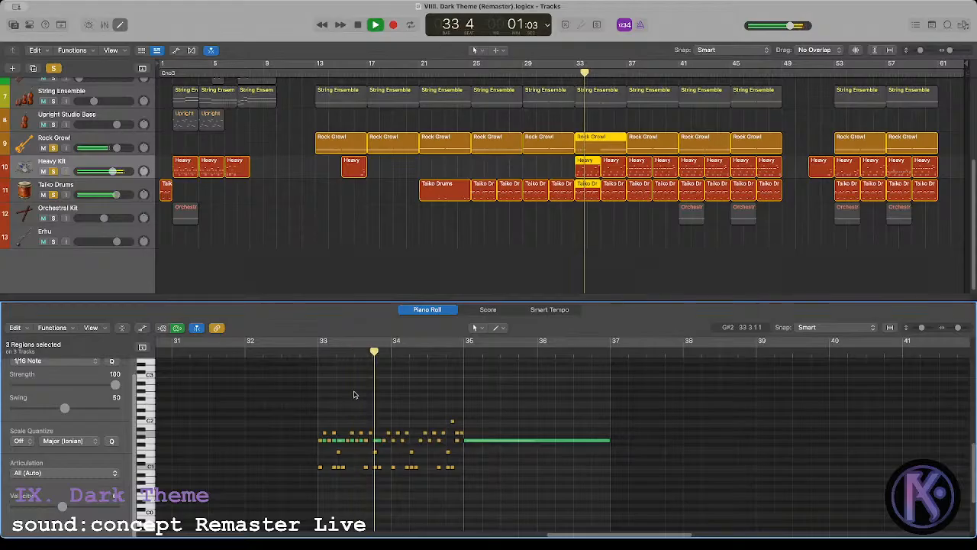
key(space)
click(312, 352)
key(space)
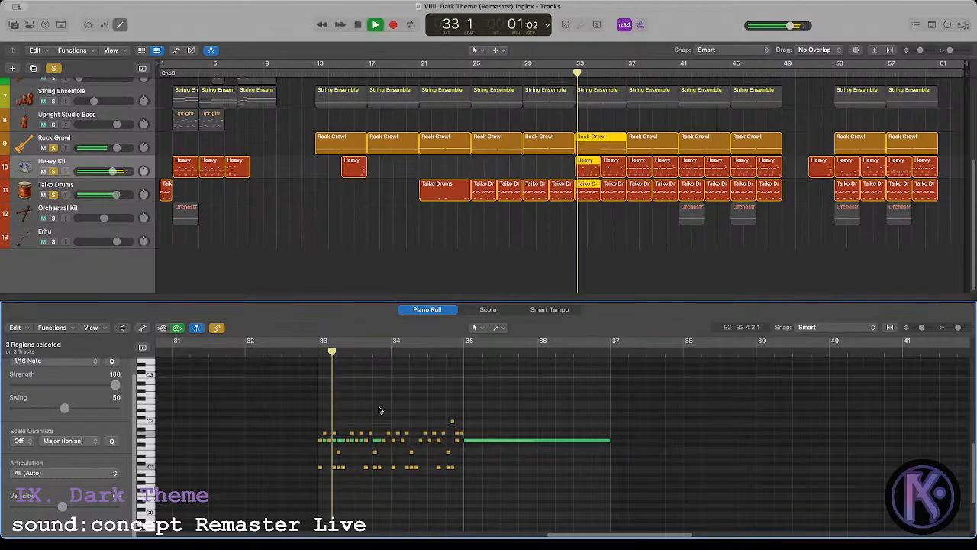
key(space)
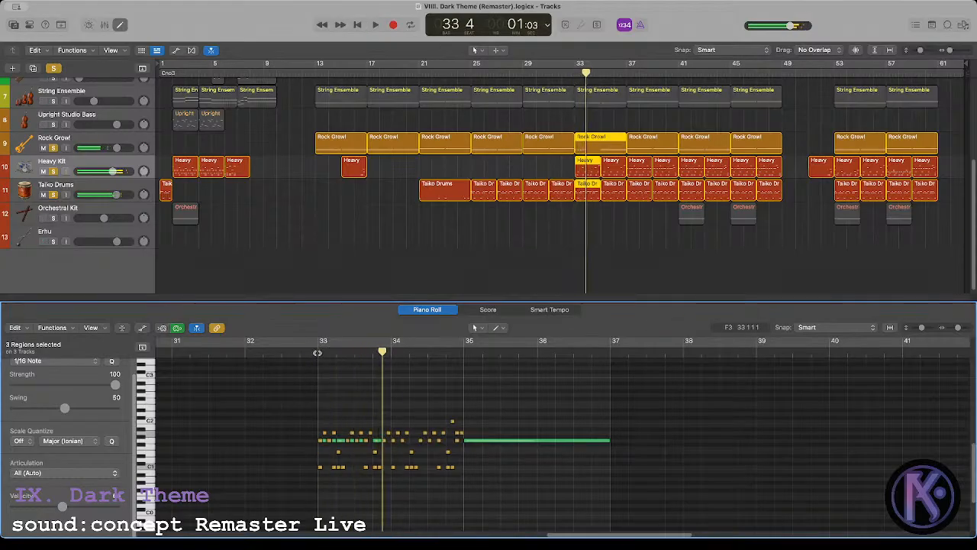
click(317, 353)
key(space)
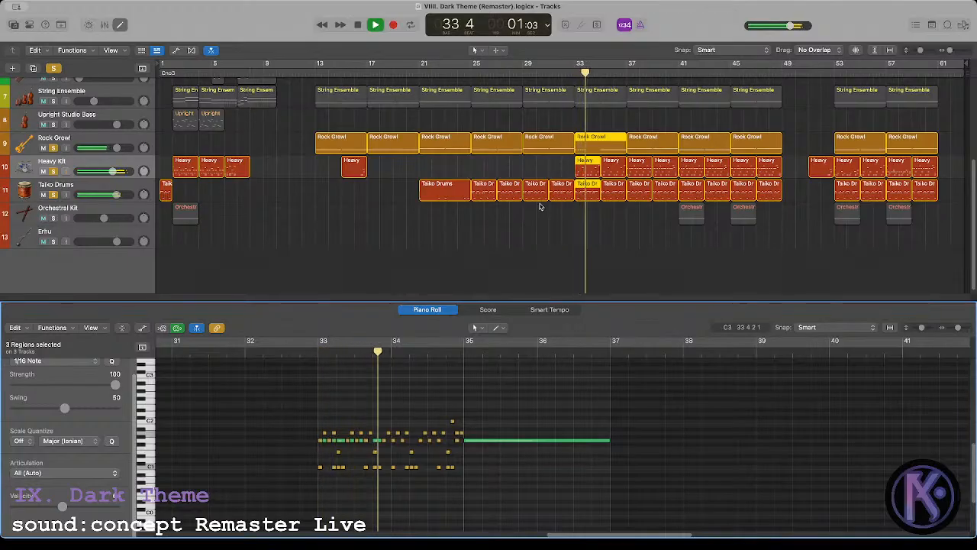
key(space)
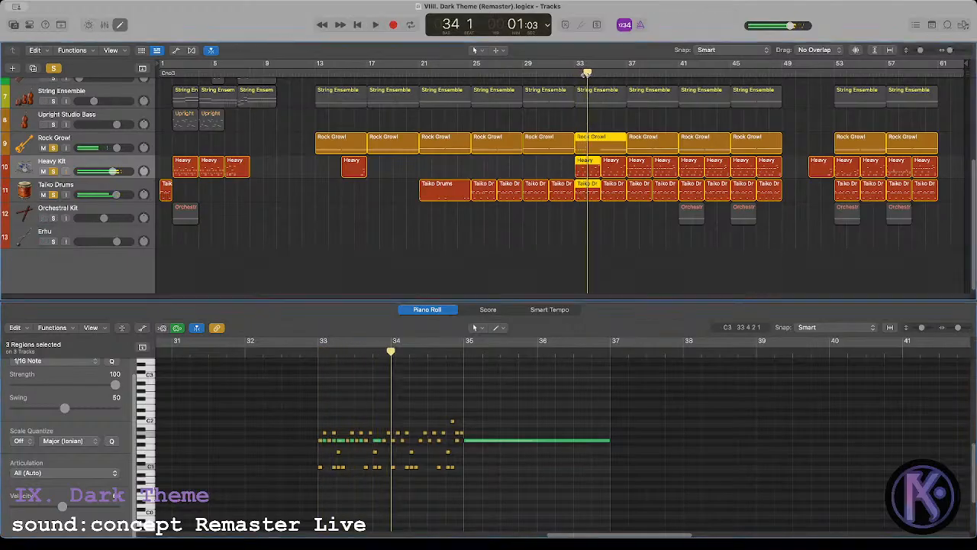
Step: Unsolo the tracks and copy the seven-note Rock Growl pattern from bar 33 into bar 34
click(53, 148)
click(601, 142)
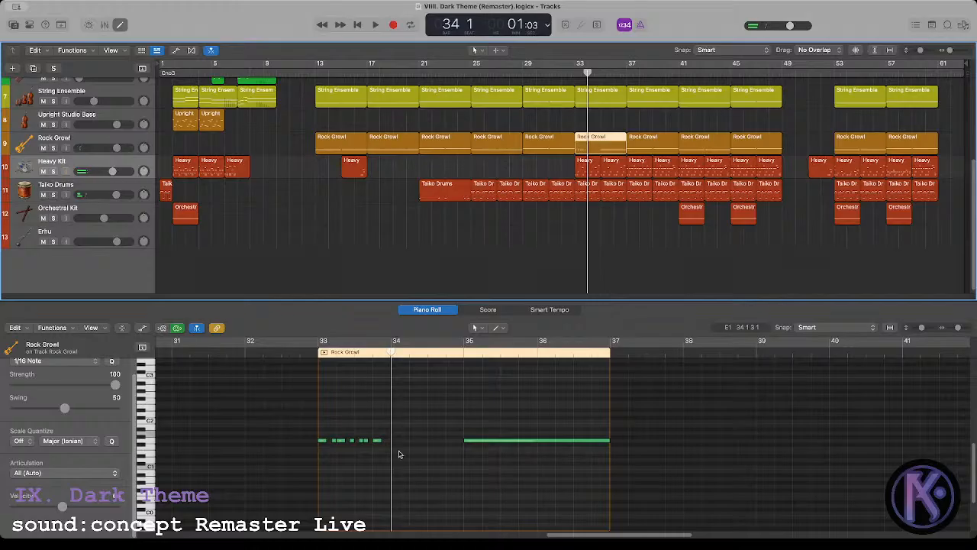
drag(399, 454, 321, 424)
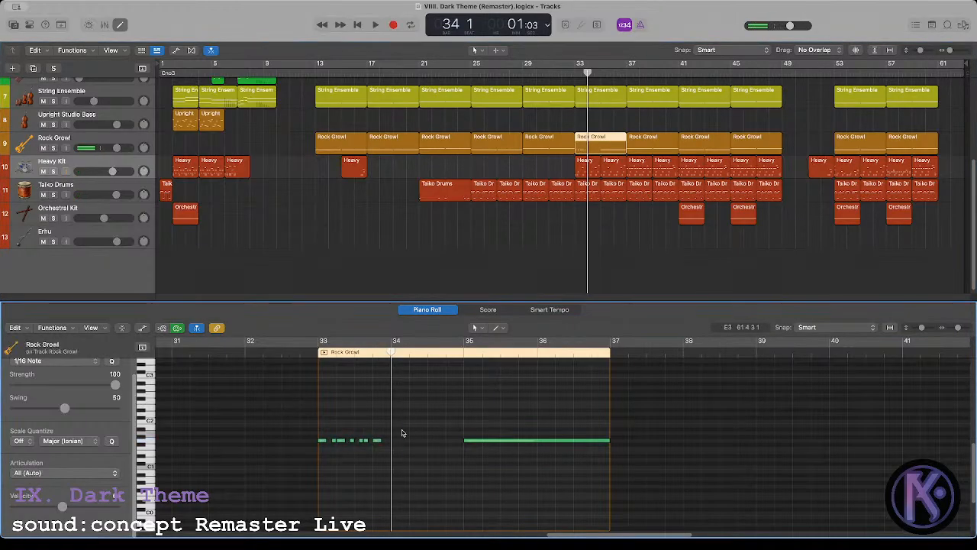
key(super+v)
Step: Replace the long Rock Growl note at bar 35 with the seven-note pattern in bars 35 and 36
click(463, 360)
click(496, 441)
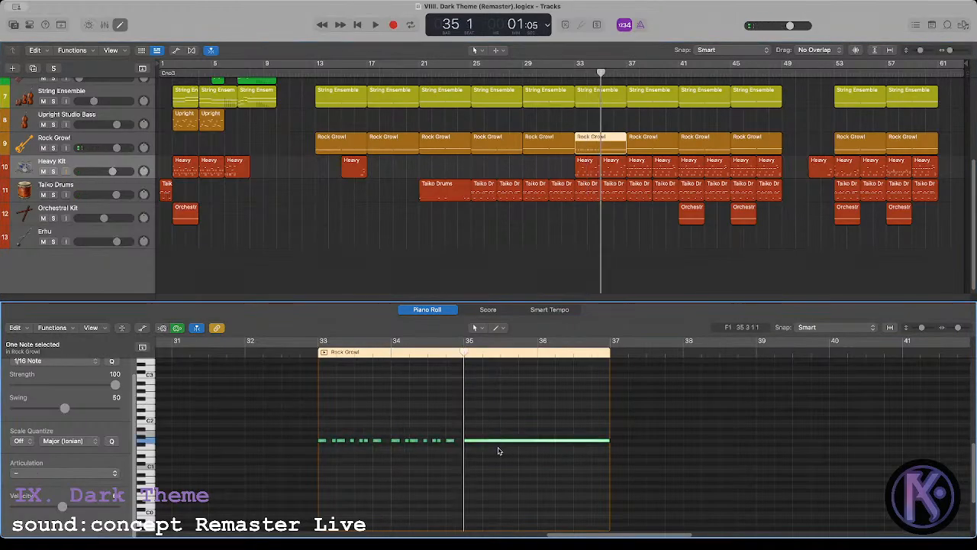
key(Delete)
key(super+v)
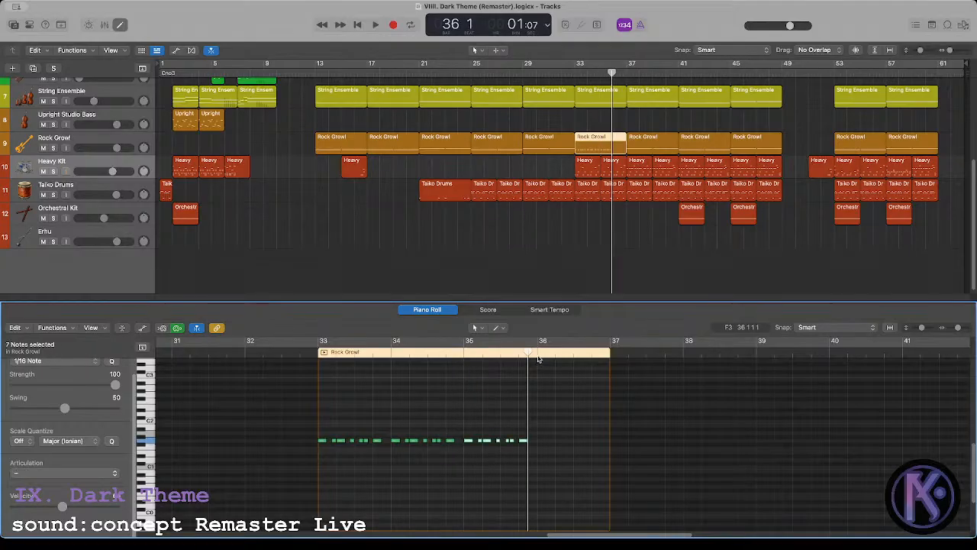
key(super+v)
click(505, 419)
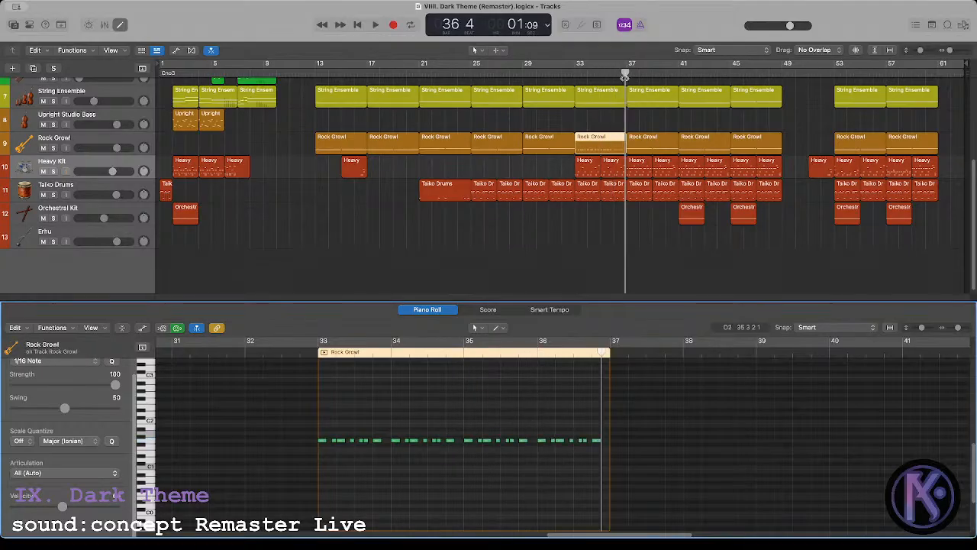
Step: Try to replace the two long notes of the Rock Growl region at bar 37 with pasted copies of the short-note pattern
click(626, 77)
click(636, 140)
drag(723, 391, 804, 449)
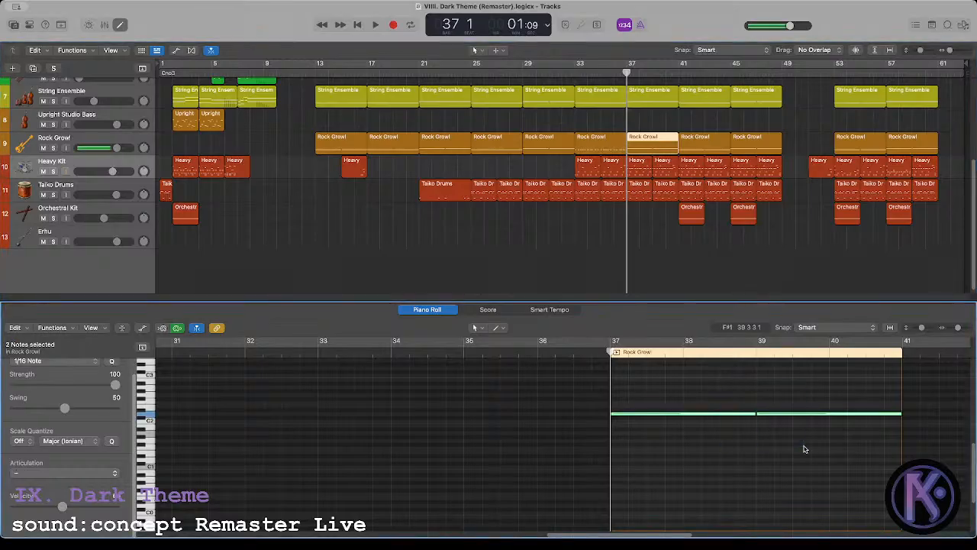
click(593, 142)
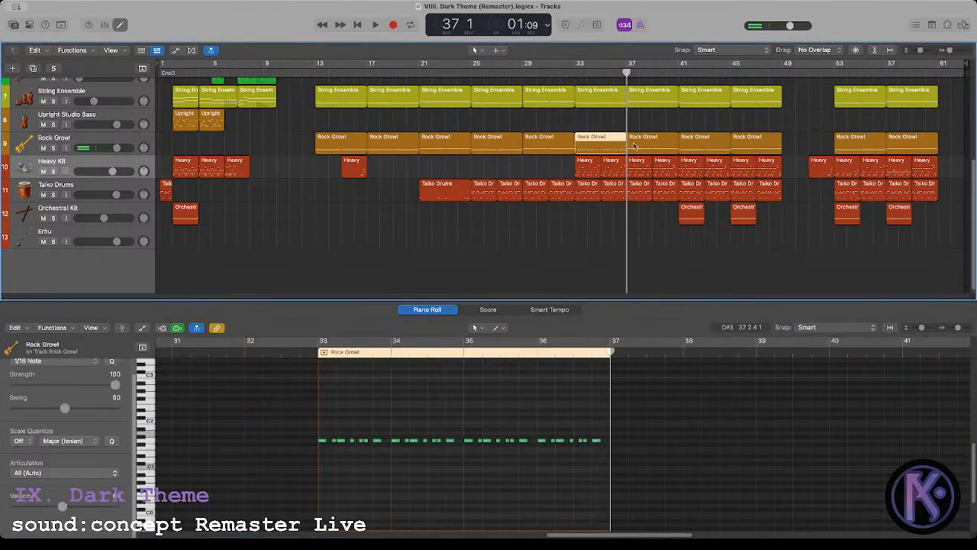
shift+click(634, 146)
drag(656, 386, 654, 468)
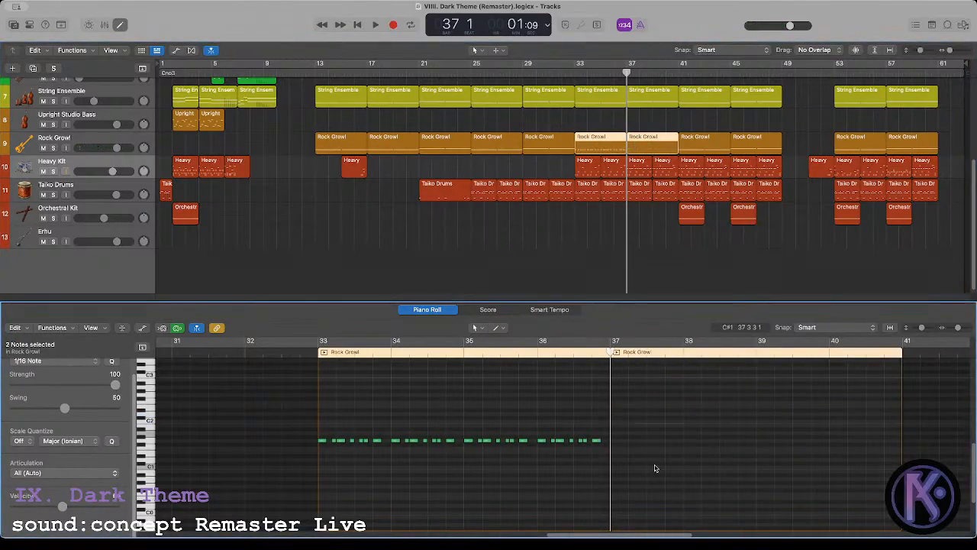
key(super+v)
key(super+v)
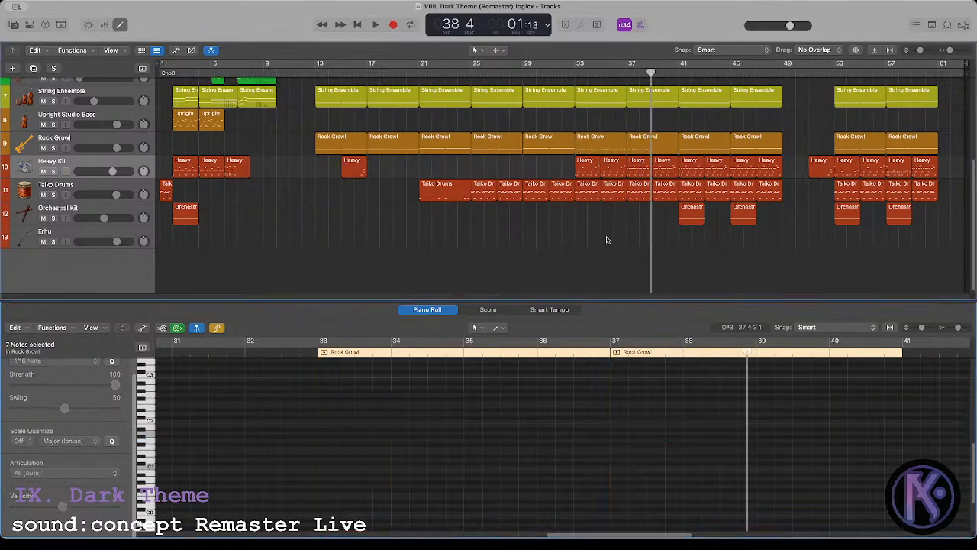
Step: Copy the Rock Growl region from bar 33 to bar 37 and transpose all notes of the copy up seven semitones
alt+drag(603, 145, 655, 147)
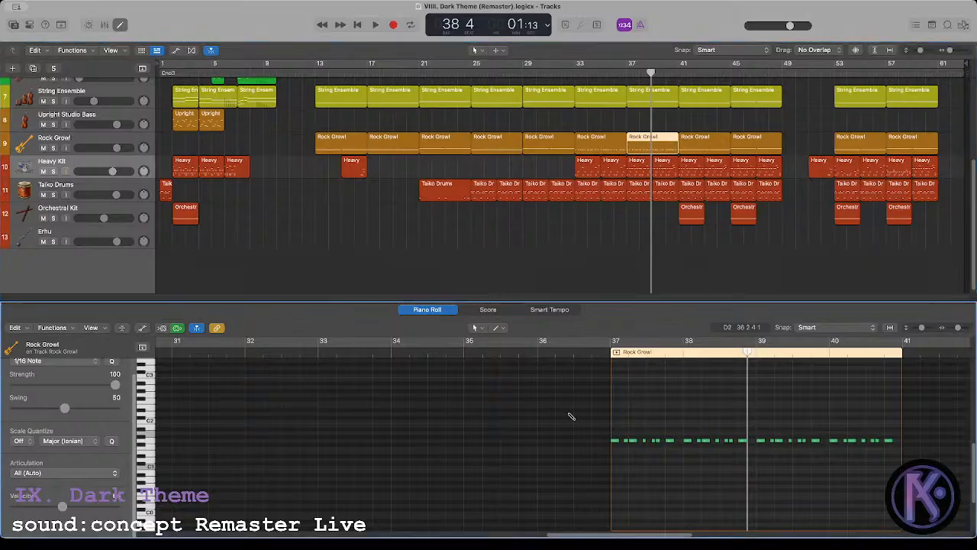
key(super+a)
key(alt+Up)
key(alt+Up)
key(alt+Up)
key(alt+Up)
key(alt+Up)
key(alt+Up)
key(alt+Up)
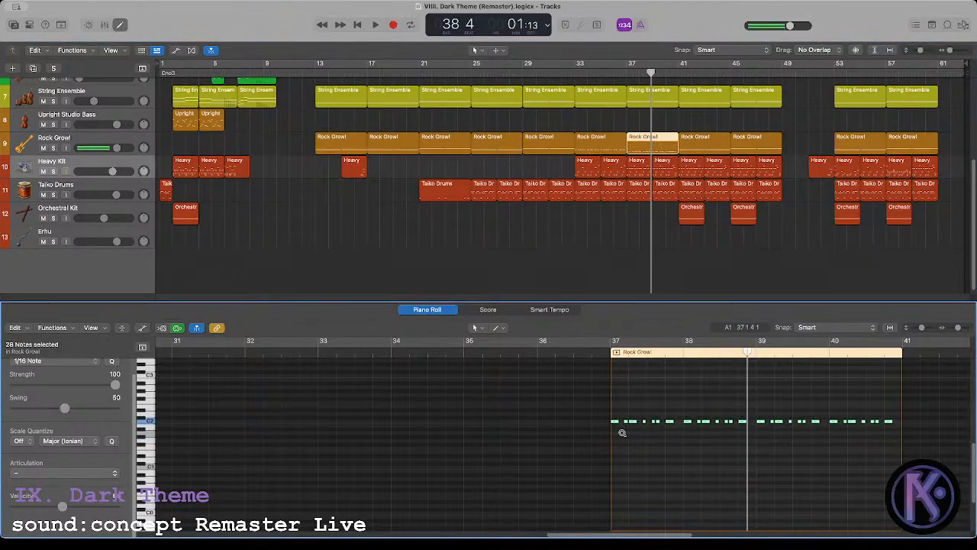
click(639, 399)
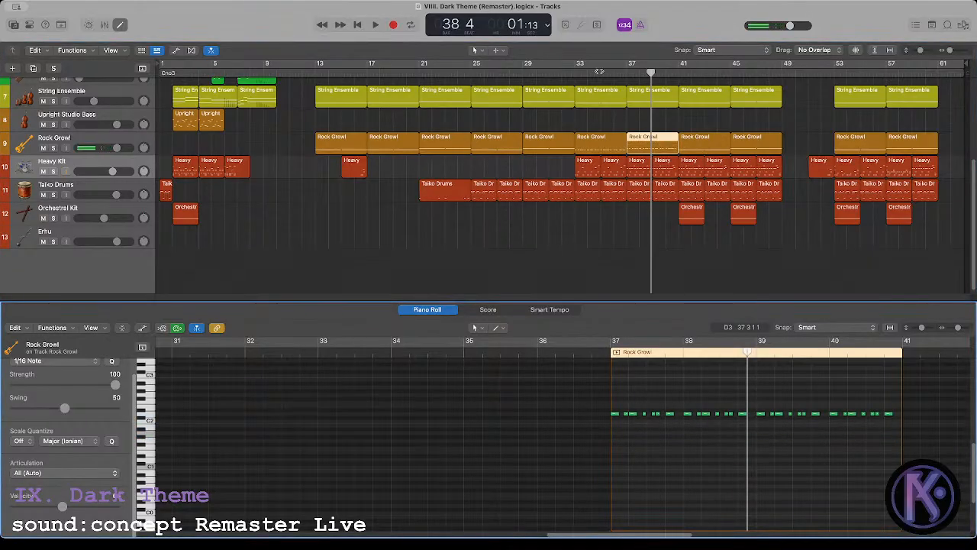
Step: Play the mix from bar 33 and copy the two reworked Rock Growl regions over those at bars 53 and 57
double_click(576, 71)
shift+click(603, 143)
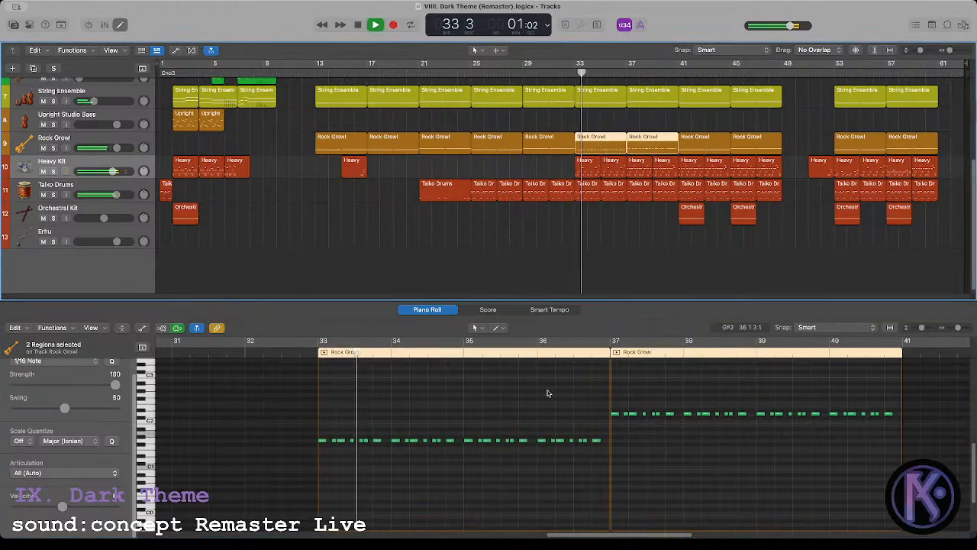
scroll(618, 165, up, 2)
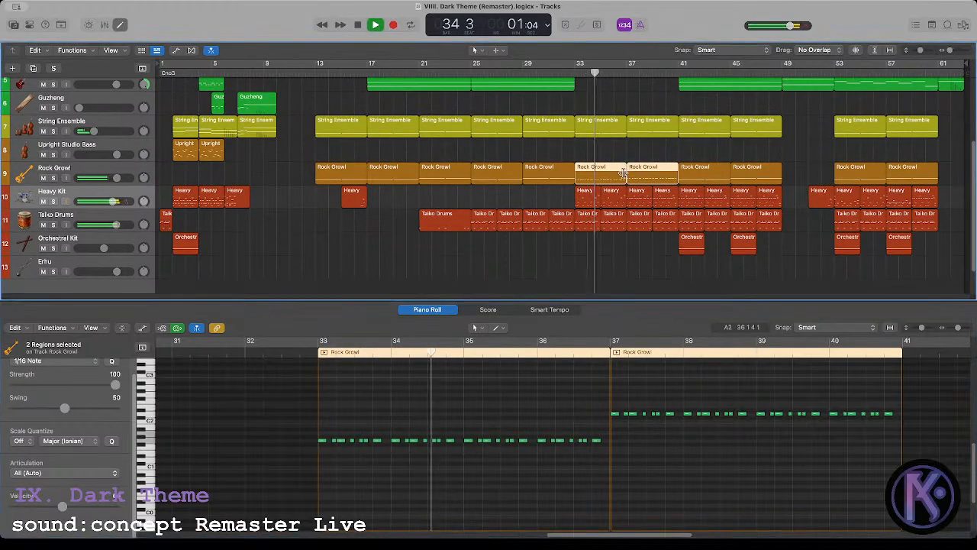
drag(669, 179, 857, 182)
click(606, 160)
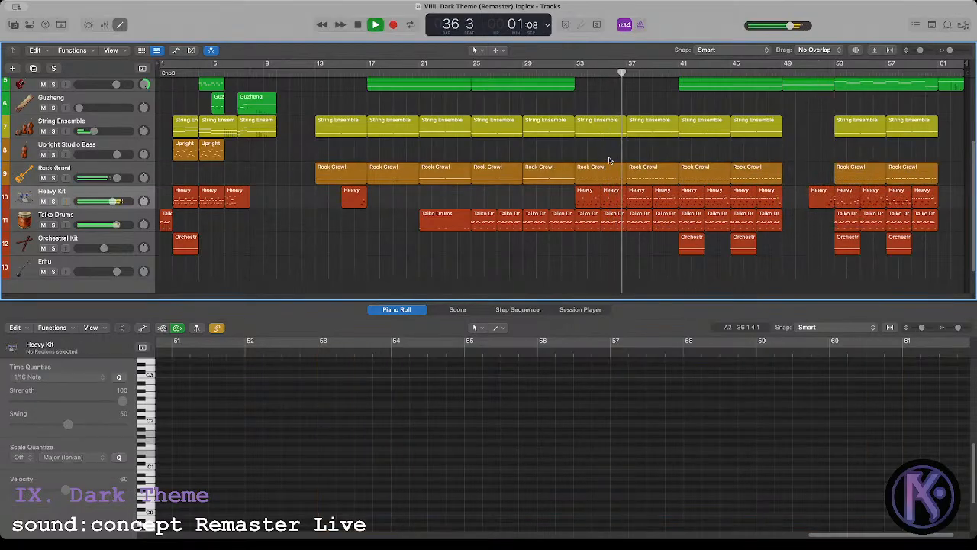
scroll(609, 161, up, 5)
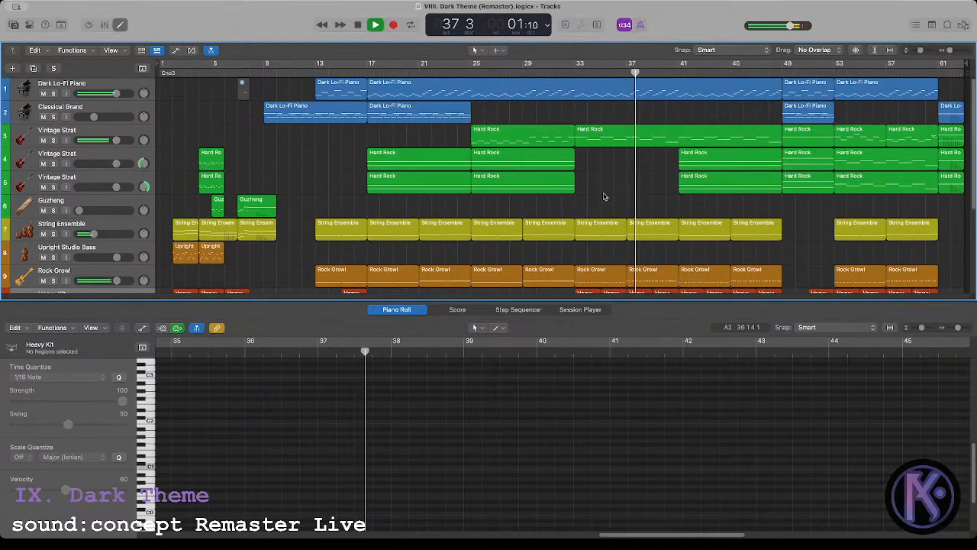
scroll(604, 197, down, 4)
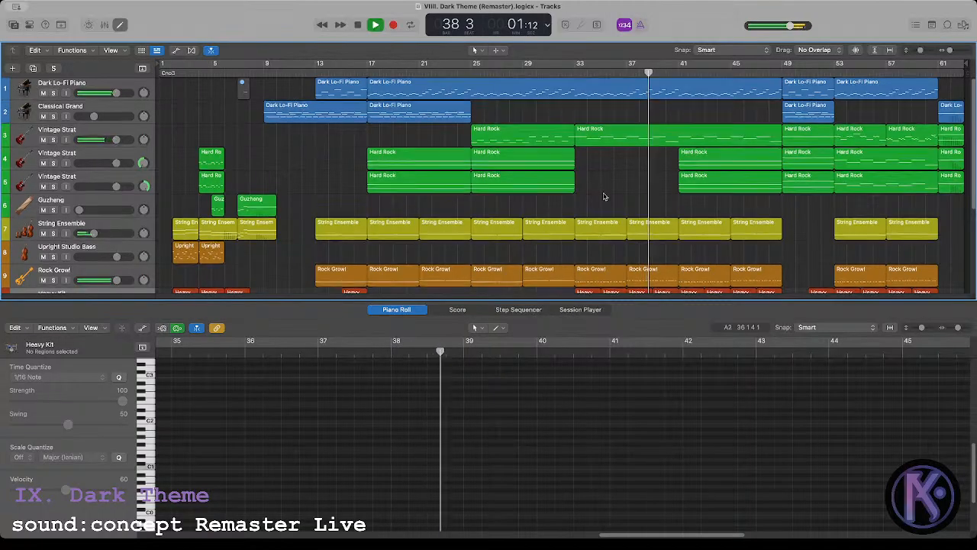
Step: Duplicate the lead Vintage Strat track on track 3 together with all its Hard Rock regions, and pan the duplicate to +20
scroll(604, 197, up, 4)
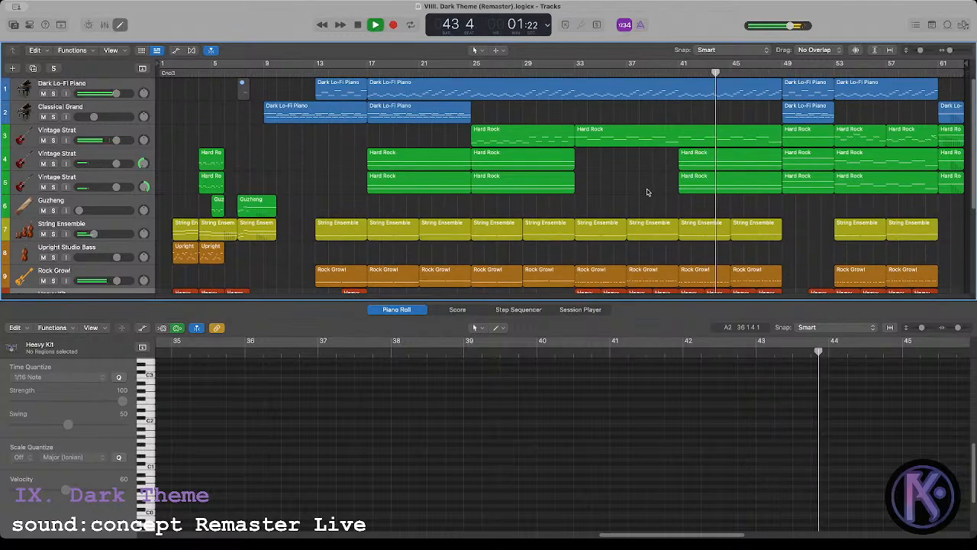
click(149, 136)
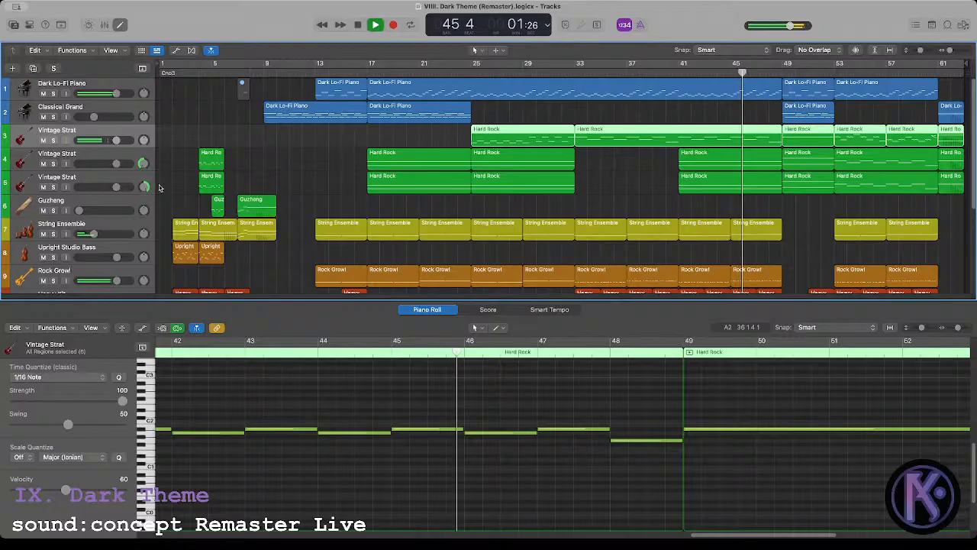
key(cmd+d)
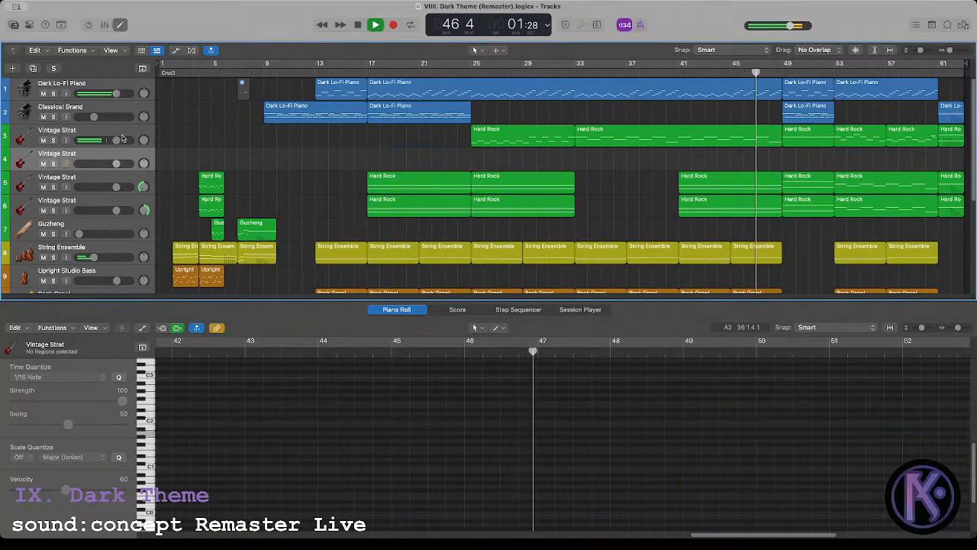
key(Up)
drag(502, 140, 501, 164)
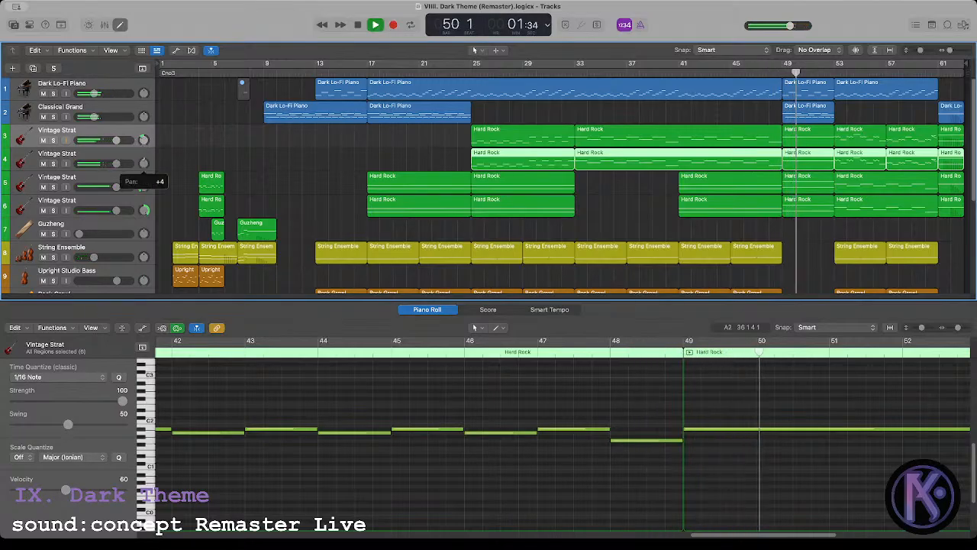
drag(143, 161, 142, 153)
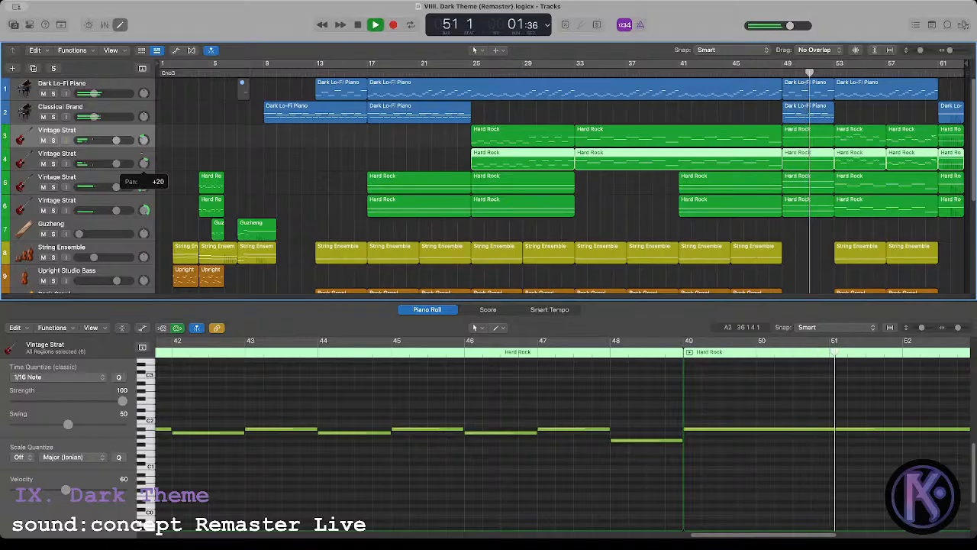
key(space)
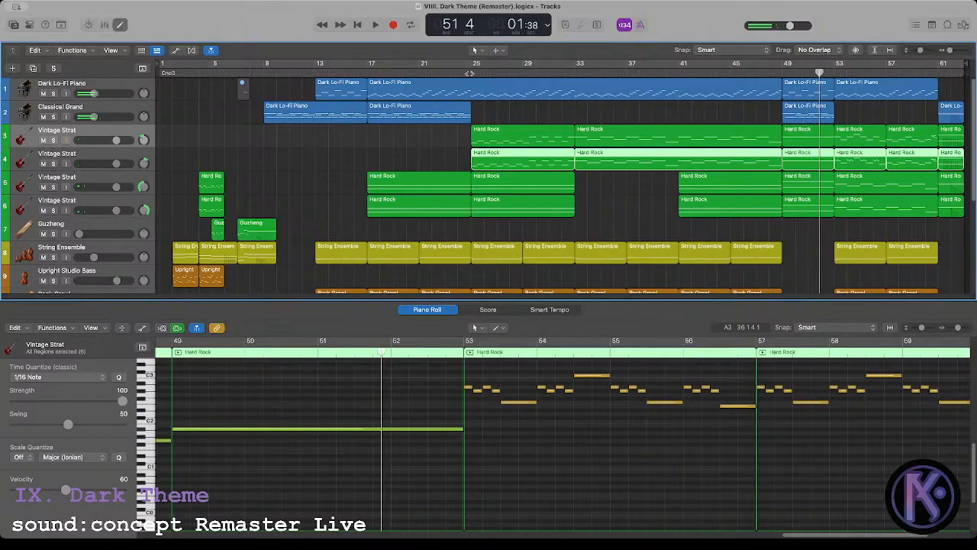
Step: Lower the volume automation of track 3's Hard Rock region at bar 25 to -10.8 dB
click(469, 74)
click(485, 138)
click(395, 393)
key(a)
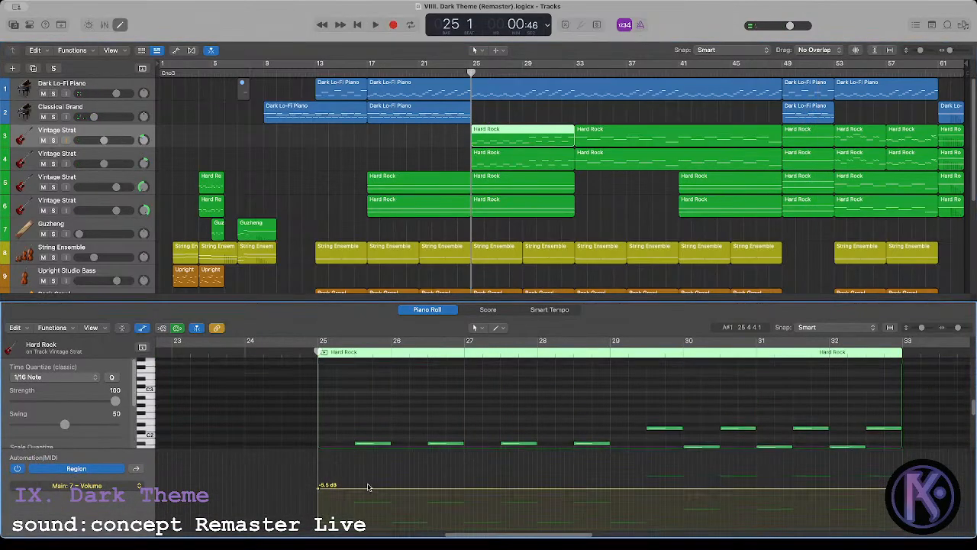
drag(329, 491, 332, 501)
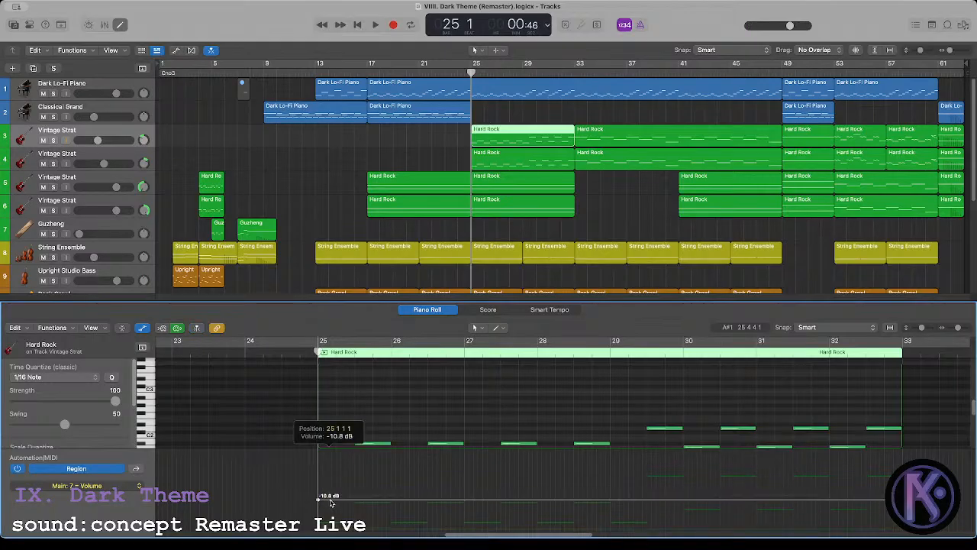
Step: Lower the volume automation of track 3's Hard Rock region at bar 33 to -2.0 dB
click(576, 73)
click(588, 141)
drag(329, 476, 328, 482)
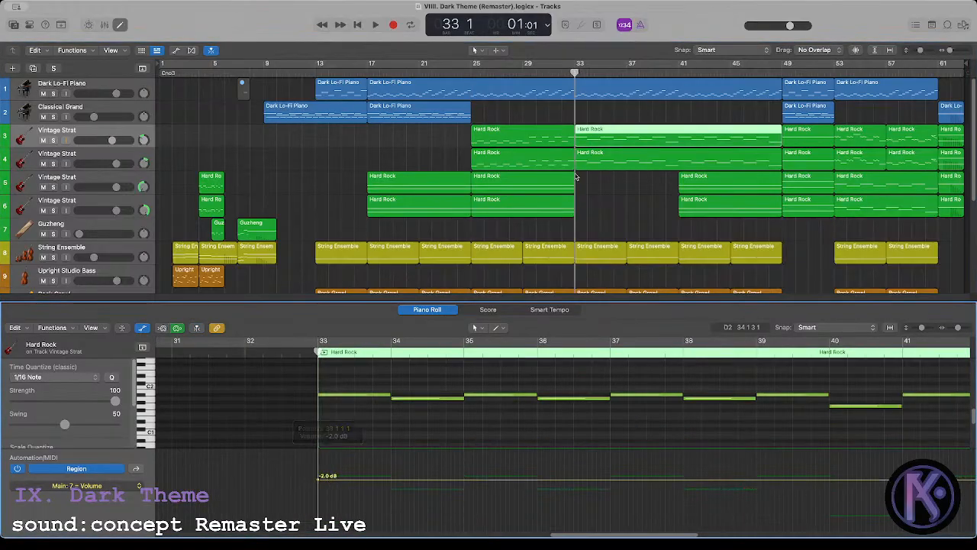
Step: Lower the volume automation points of track 3's final Hard Rock region at bar 61, setting the first point to -1.9 dB
click(781, 71)
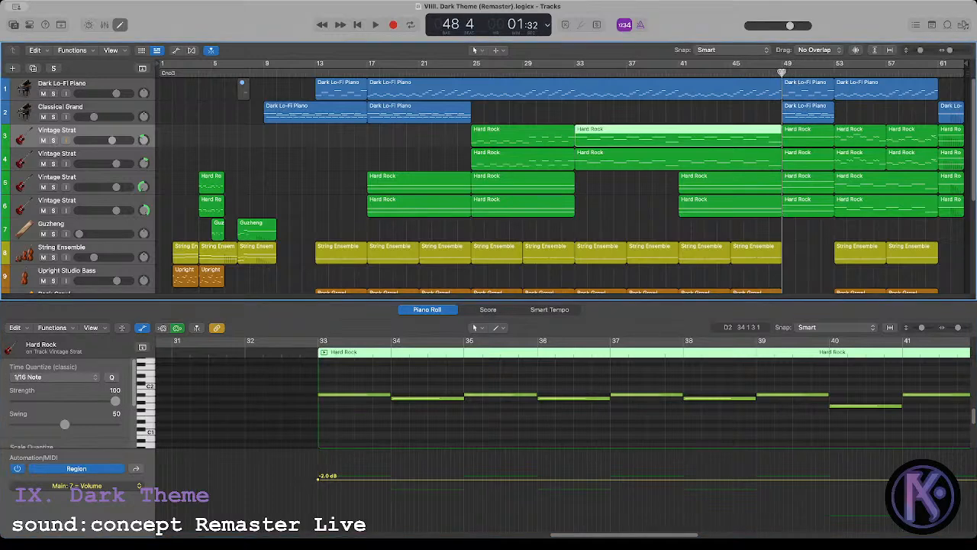
click(801, 135)
click(854, 139)
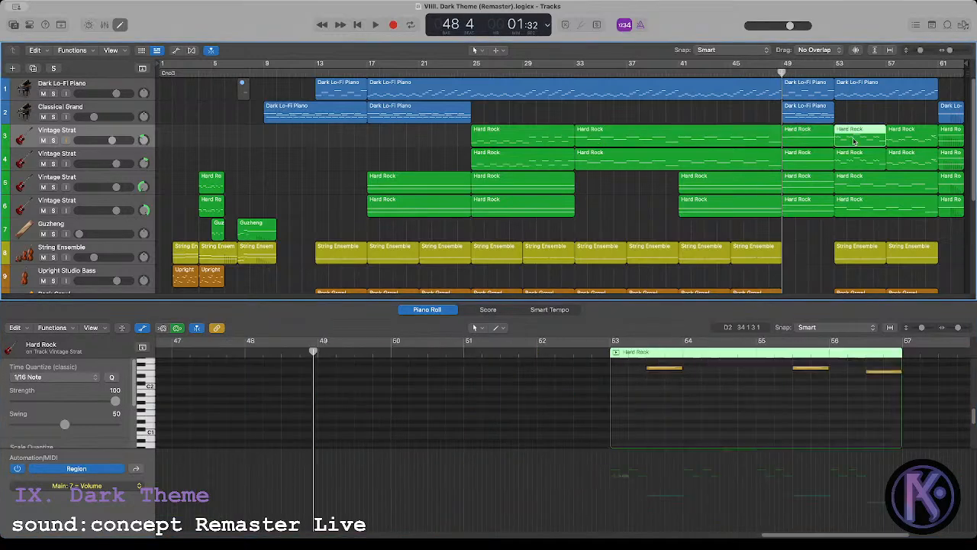
click(908, 140)
click(946, 142)
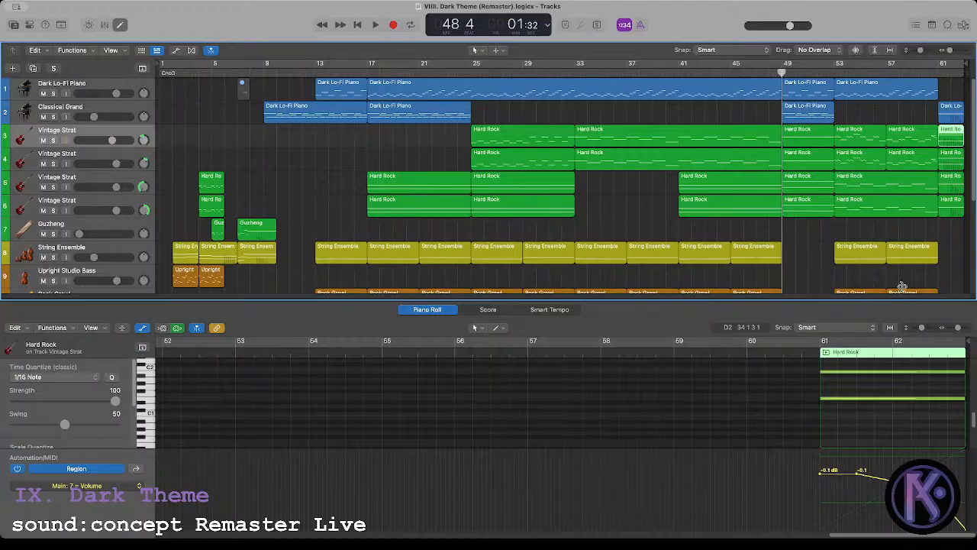
drag(821, 476, 821, 479)
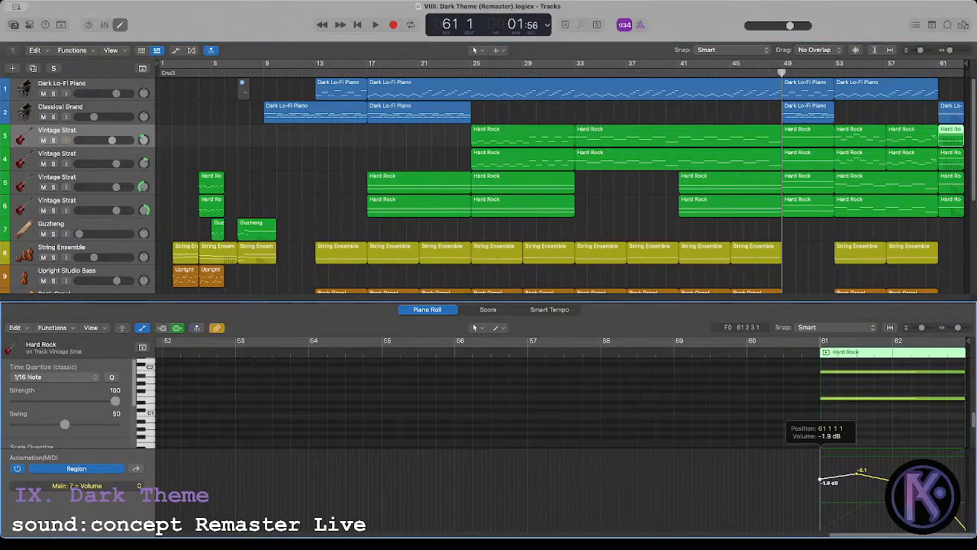
drag(857, 474, 857, 475)
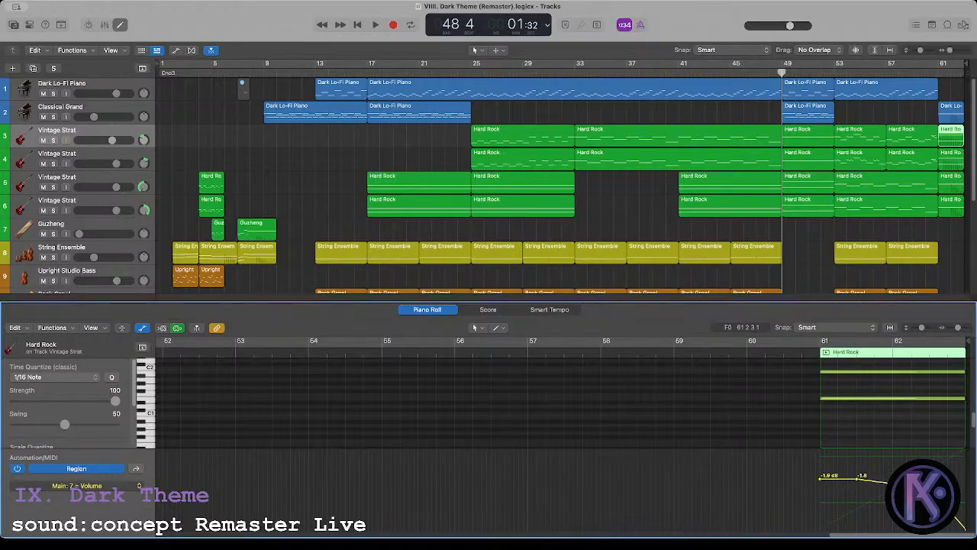
drag(929, 489, 929, 509)
Step: Copy all the volume-adjusted Hard Rock regions from track 3 over those on the duplicate track, and play from bar 25
click(430, 140)
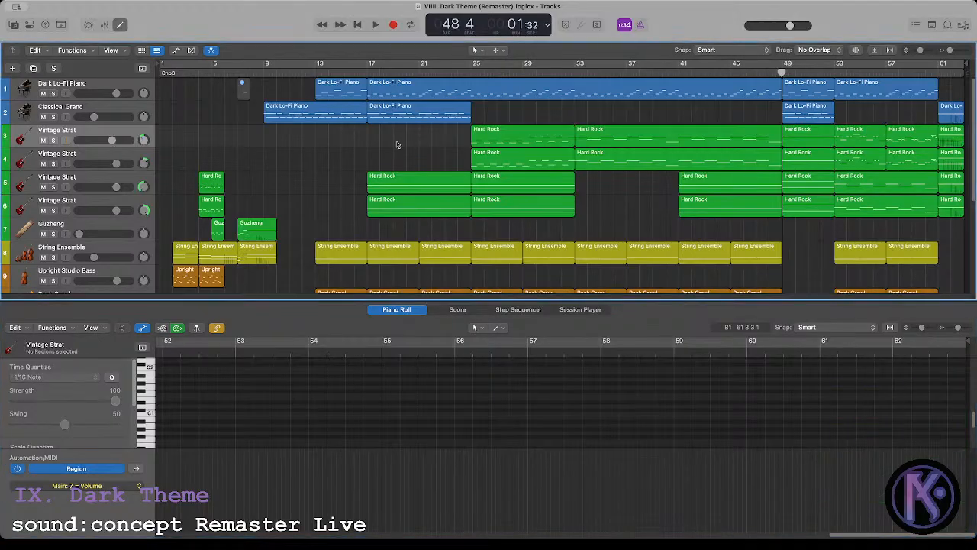
click(482, 141)
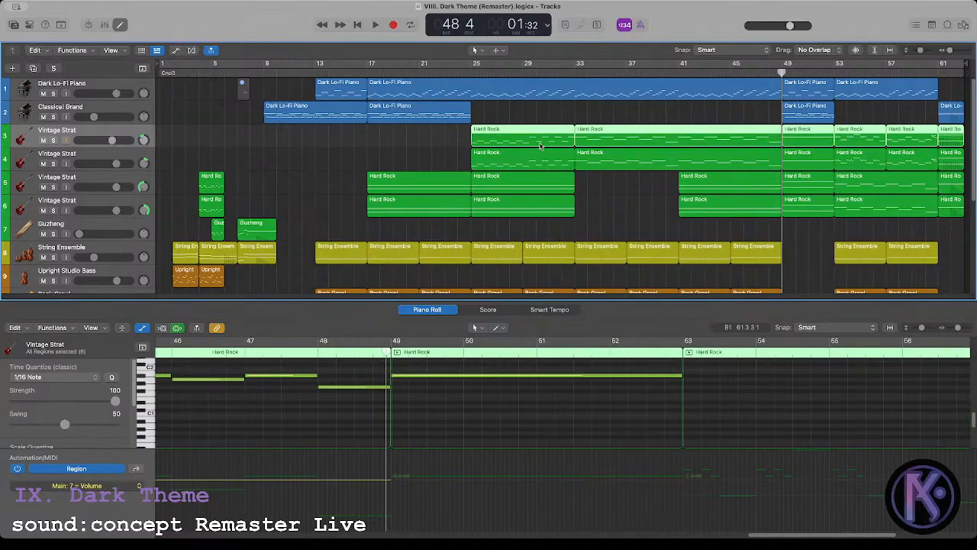
drag(539, 145, 540, 157)
click(472, 74)
key(space)
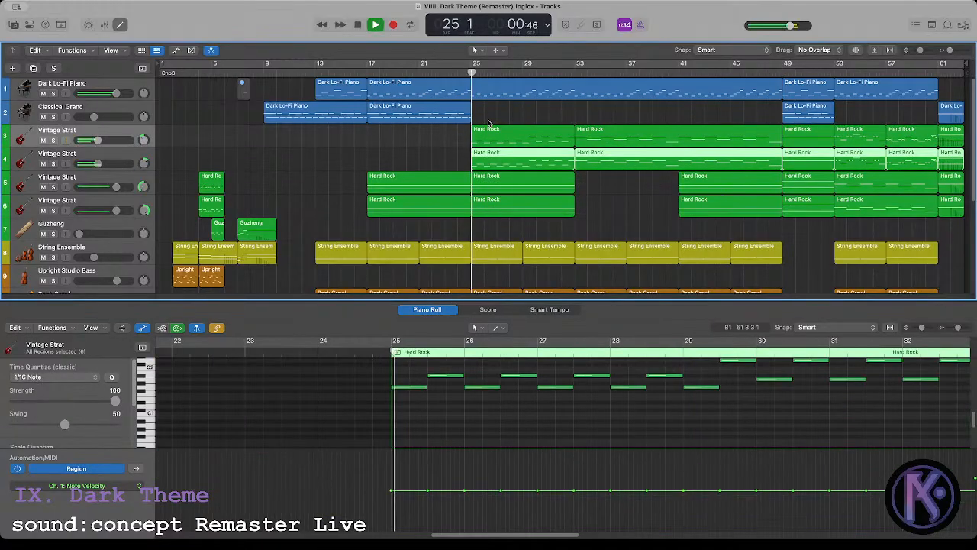
click(436, 158)
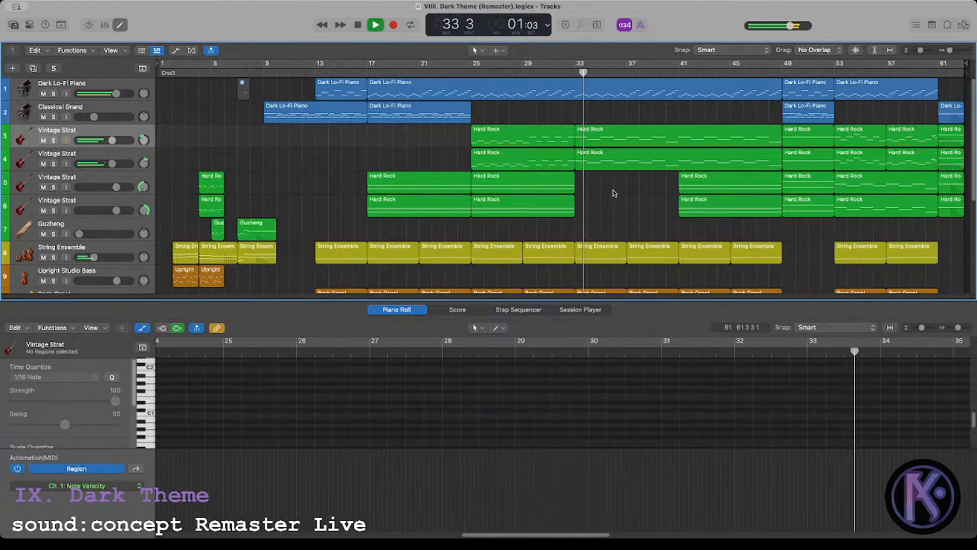
Step: Raise the velocity of all notes in the four Rock Growl regions from bar 33 to bar 49
scroll(613, 192, down, 4)
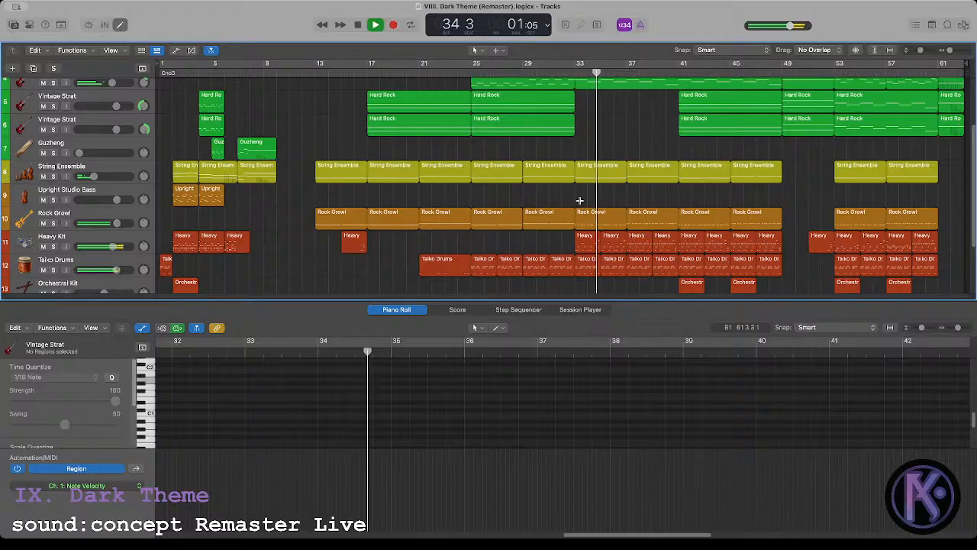
drag(589, 204, 754, 224)
key(super+a)
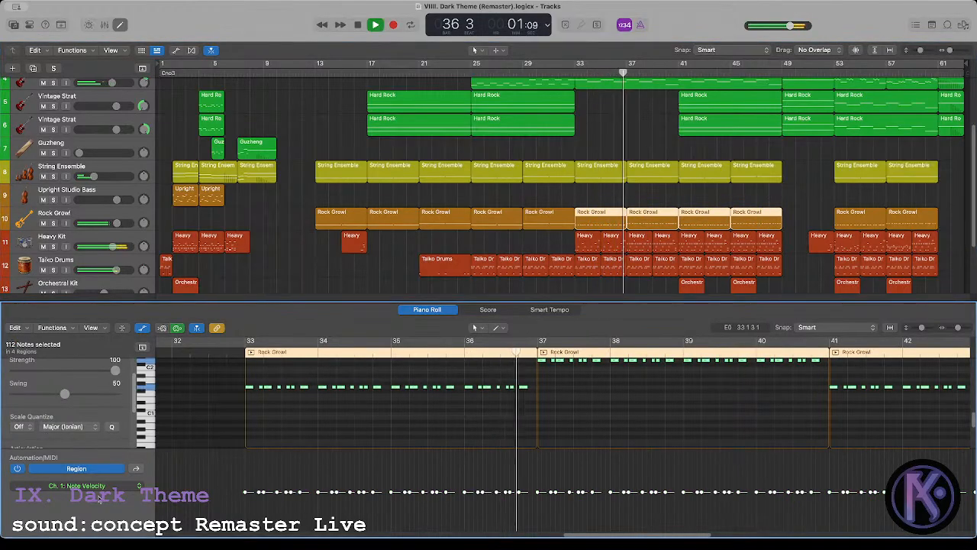
click(351, 423)
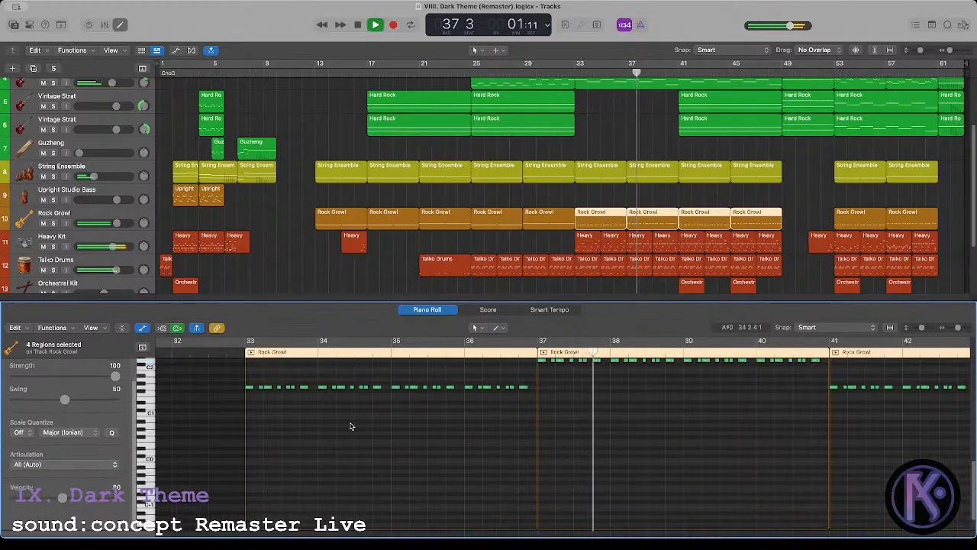
scroll(351, 423, up, 2)
key(super+a)
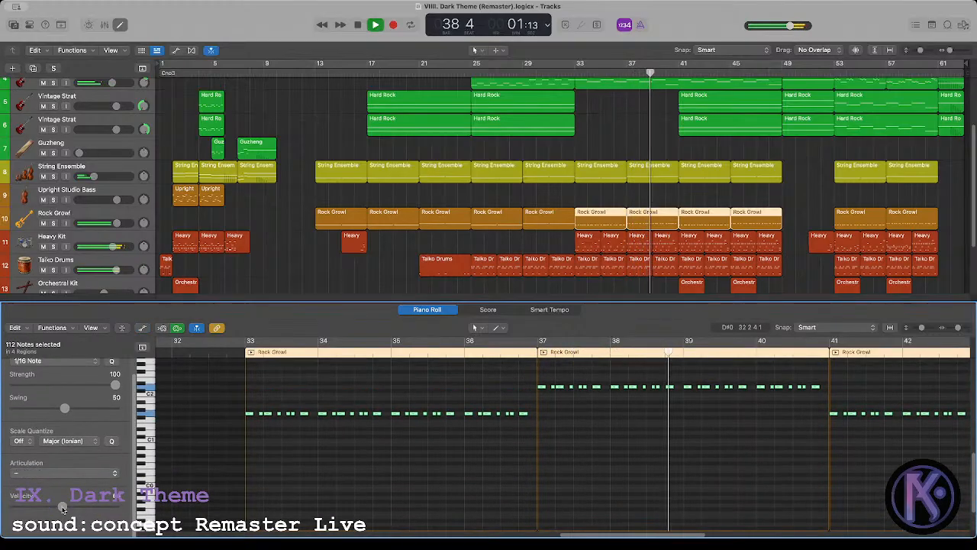
drag(74, 508, 85, 509)
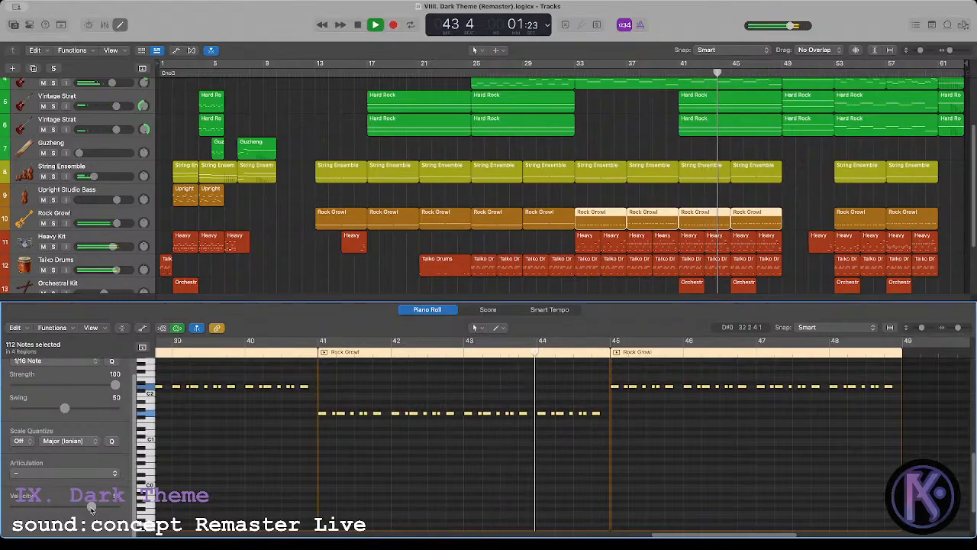
Step: Copy the two edited Rock Growl regions at bars 41 and 45 to bars 53 and 57, replacing the existing ones
click(550, 379)
click(775, 210)
drag(738, 220, 861, 223)
click(802, 196)
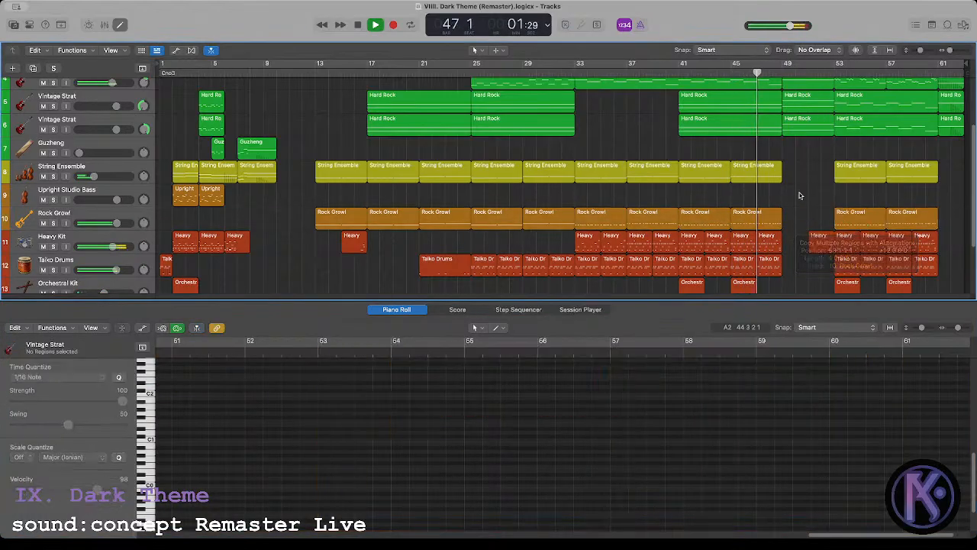
Step: Try lowering one note in the first bar of the bar 45 Rock Growl region by a semitone and play it
click(731, 73)
click(752, 218)
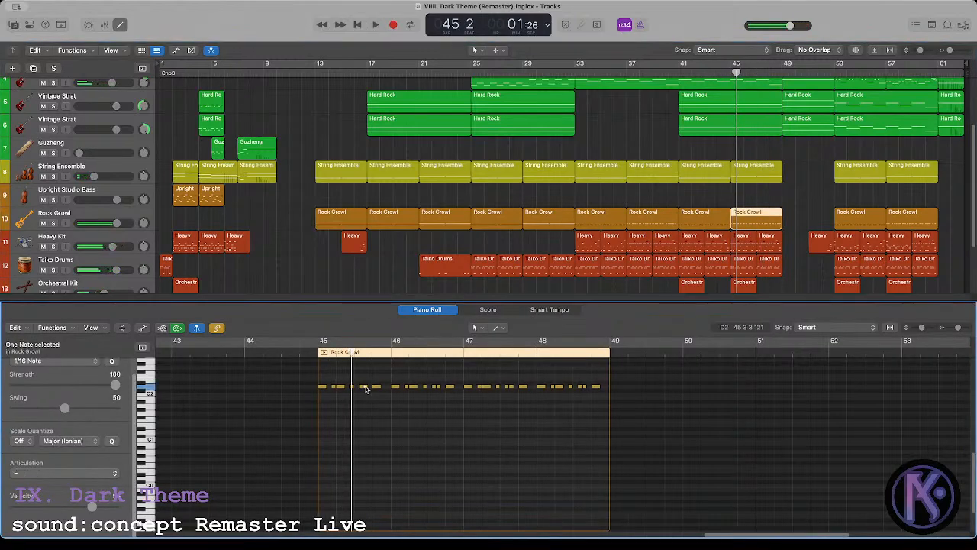
drag(366, 388, 365, 392)
click(319, 352)
key(space)
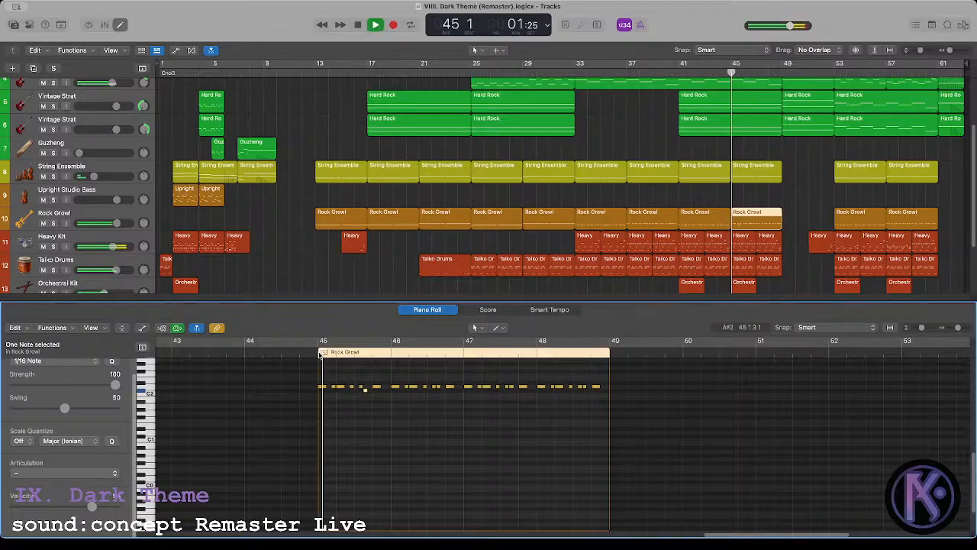
click(344, 373)
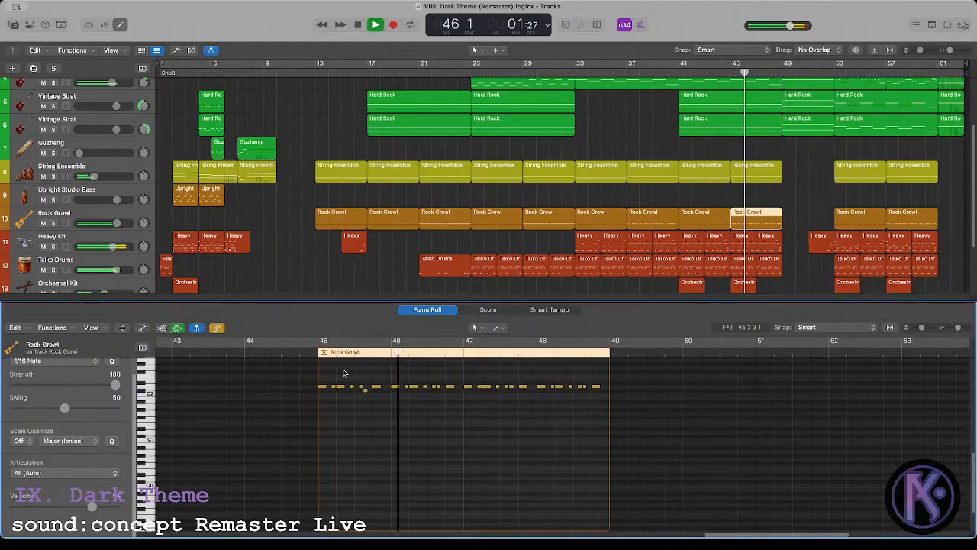
Step: Audition the Rock Growl track in solo from bar 45, and undo the note change
key(space)
click(317, 353)
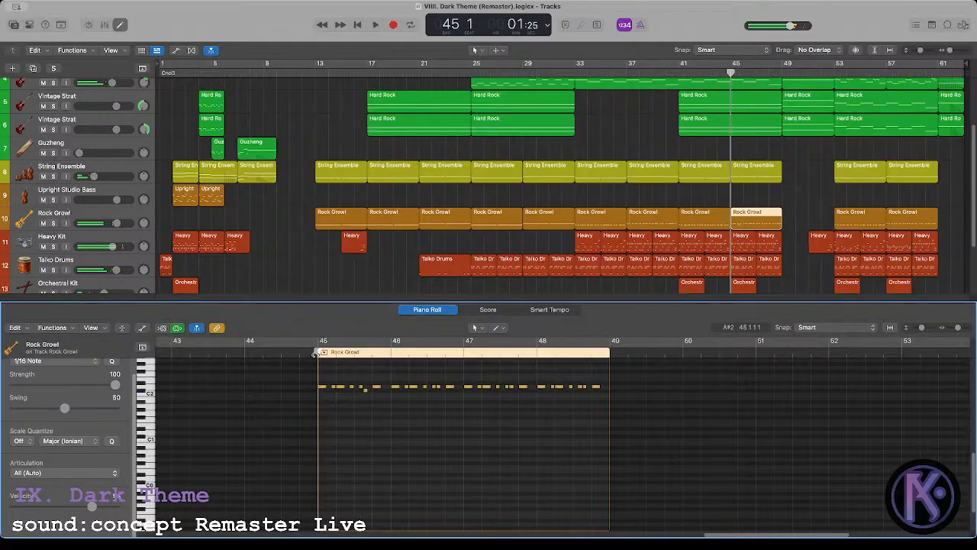
click(53, 223)
key(space)
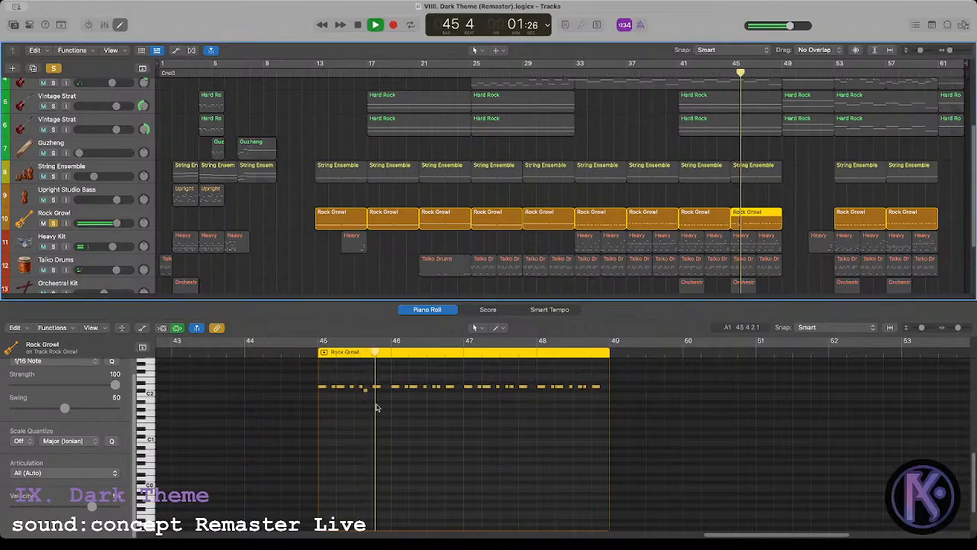
key(space)
click(320, 353)
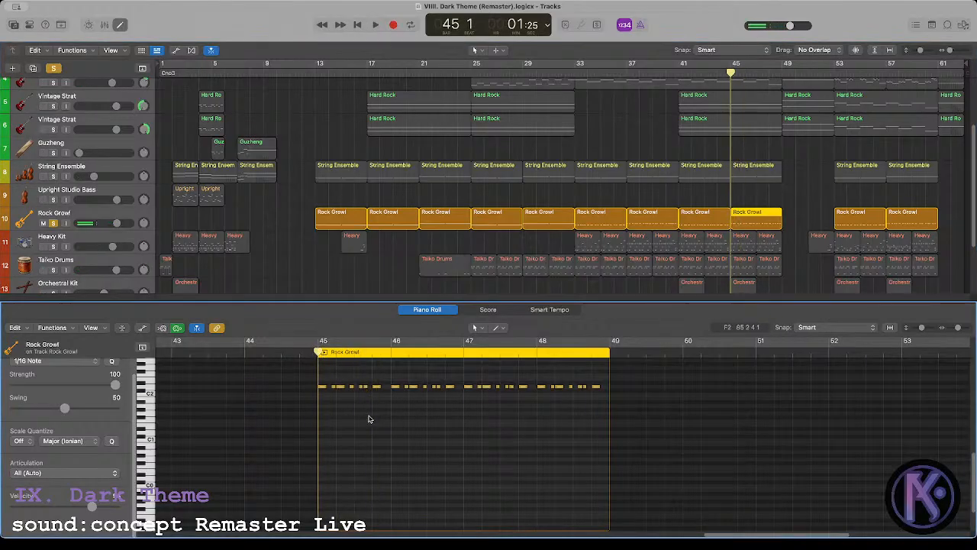
click(54, 223)
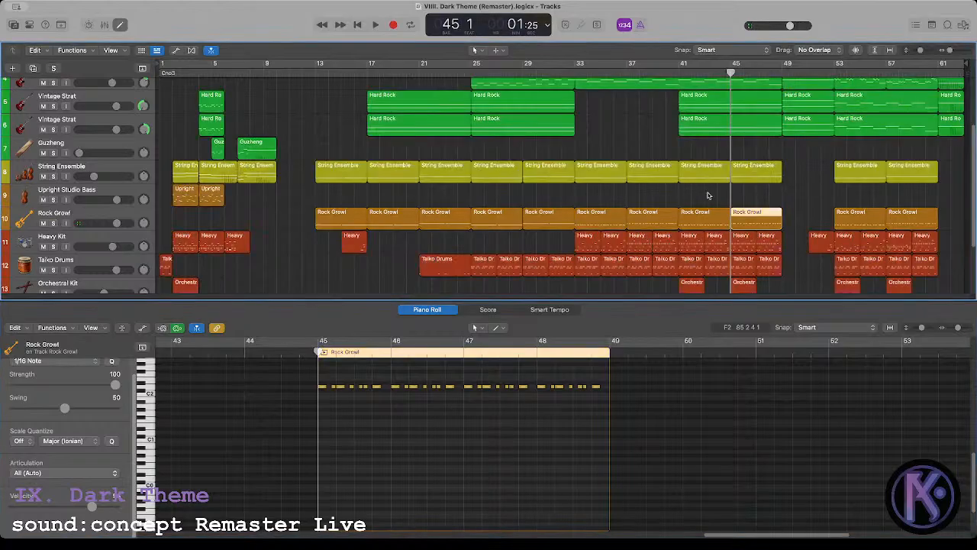
Step: Play the full arrangement from bar 53 and return the playhead to bar 53
click(754, 198)
click(839, 74)
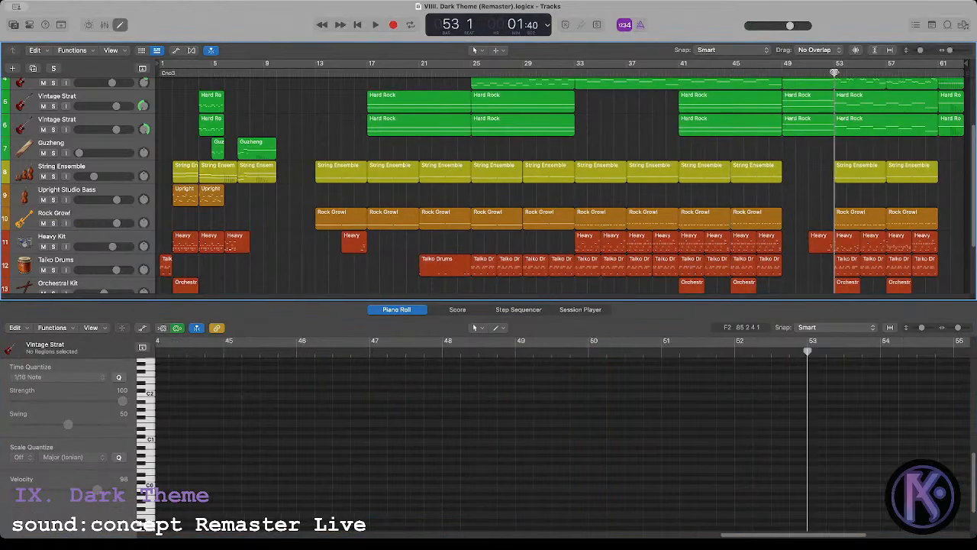
key(space)
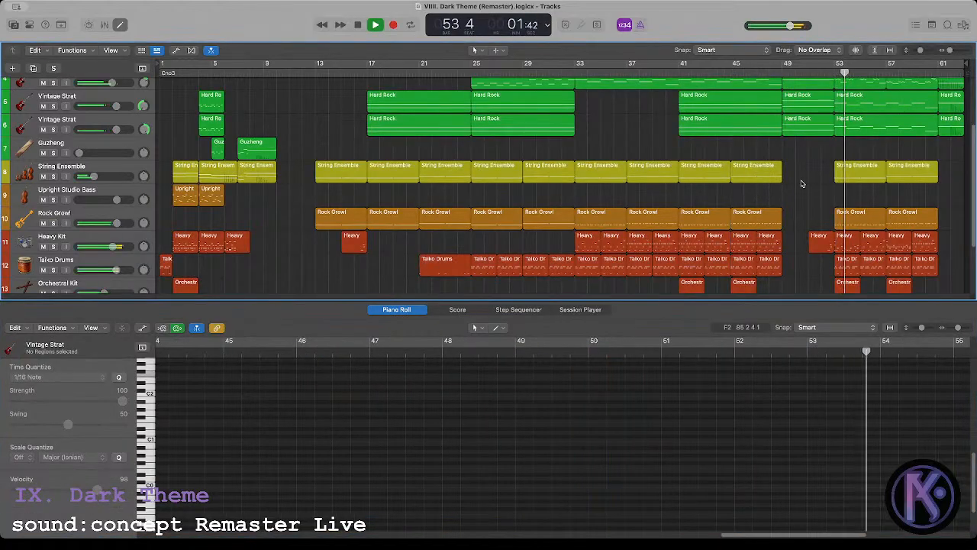
scroll(805, 198, up, 3)
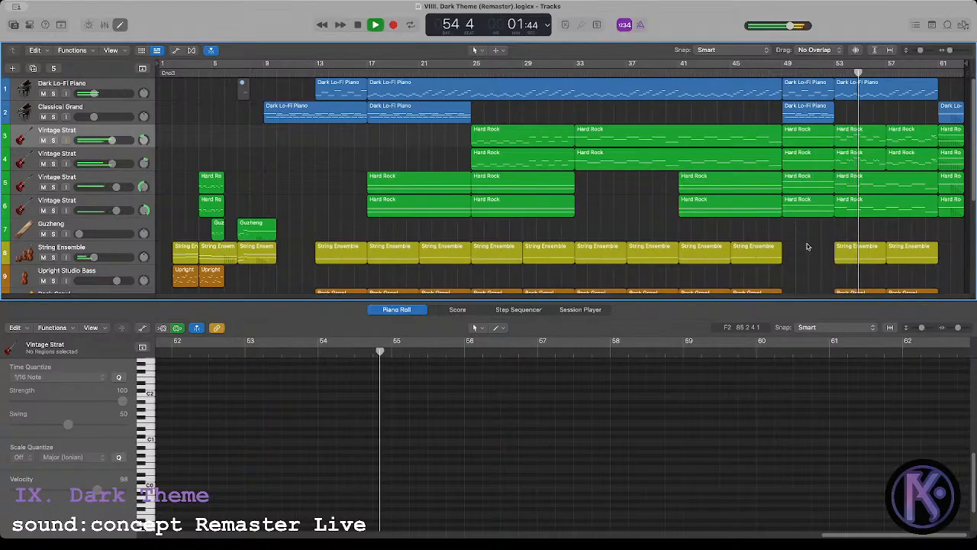
click(836, 75)
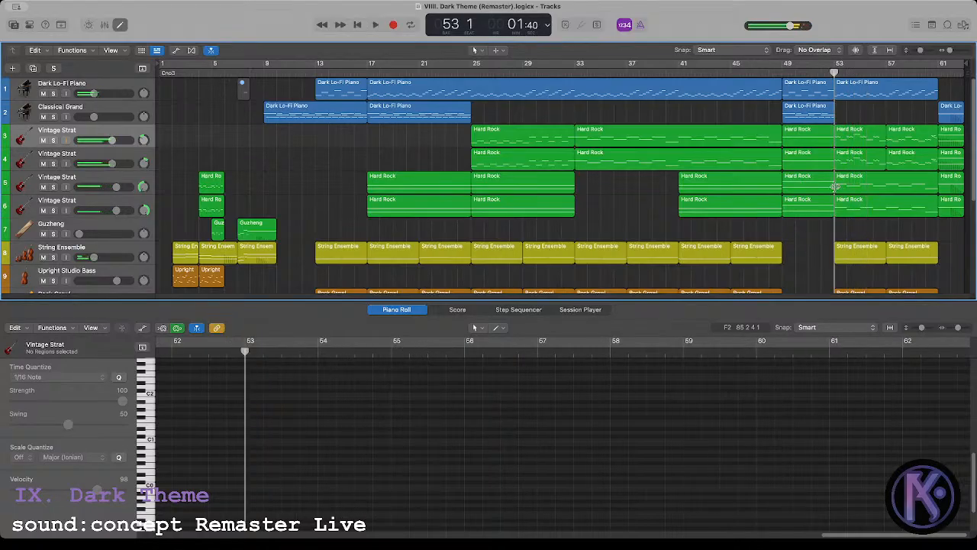
Step: Examine the notes of the Hard Rock regions at bar 53 on tracks 5 and 6 and at bar 33 on track 3
click(875, 208)
shift+click(869, 184)
click(296, 402)
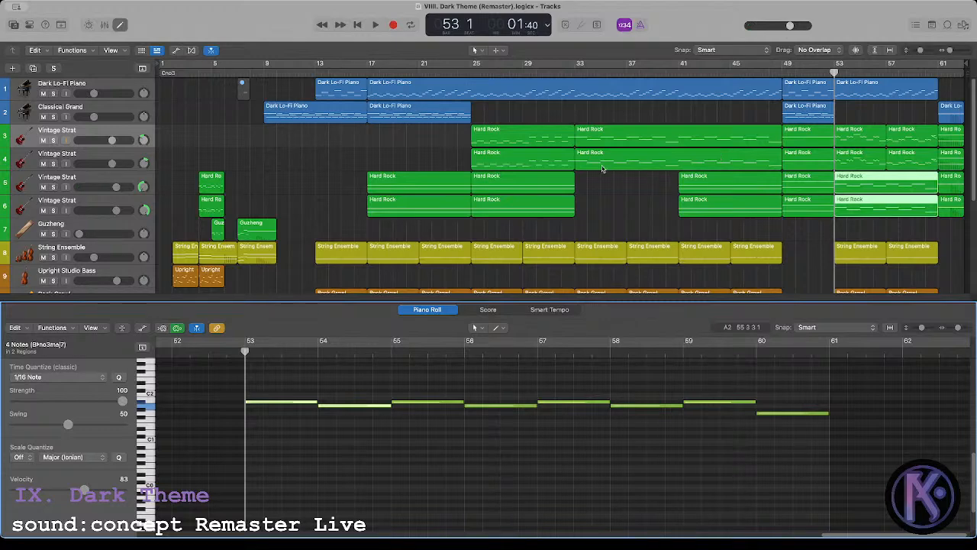
click(574, 71)
click(623, 138)
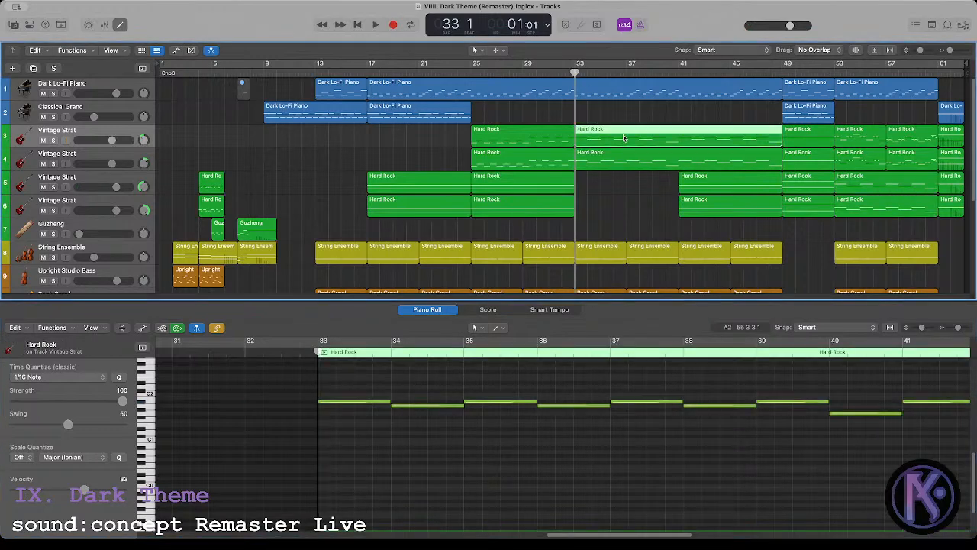
click(627, 187)
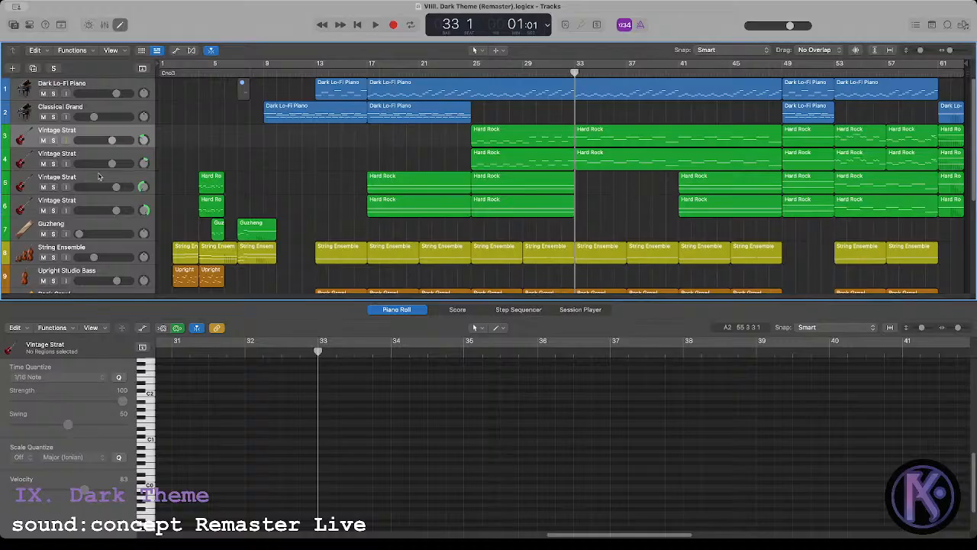
Step: Listen to the section from bar 53 and compare it with the passage at bar 33
click(833, 74)
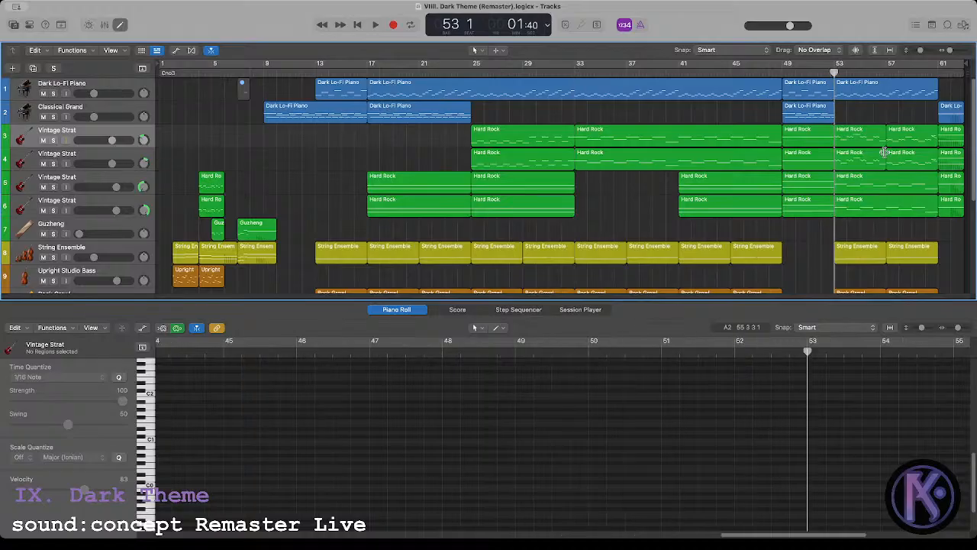
key(space)
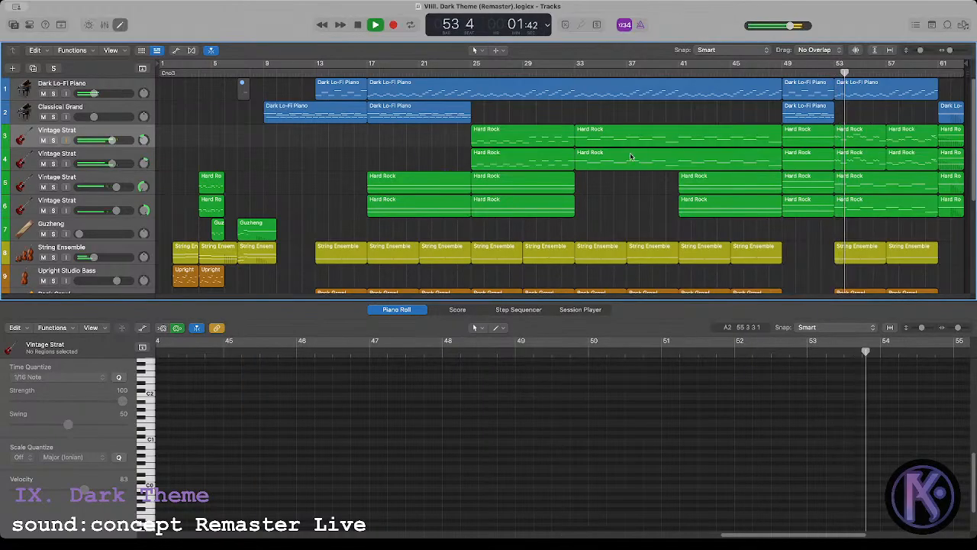
drag(578, 71, 836, 162)
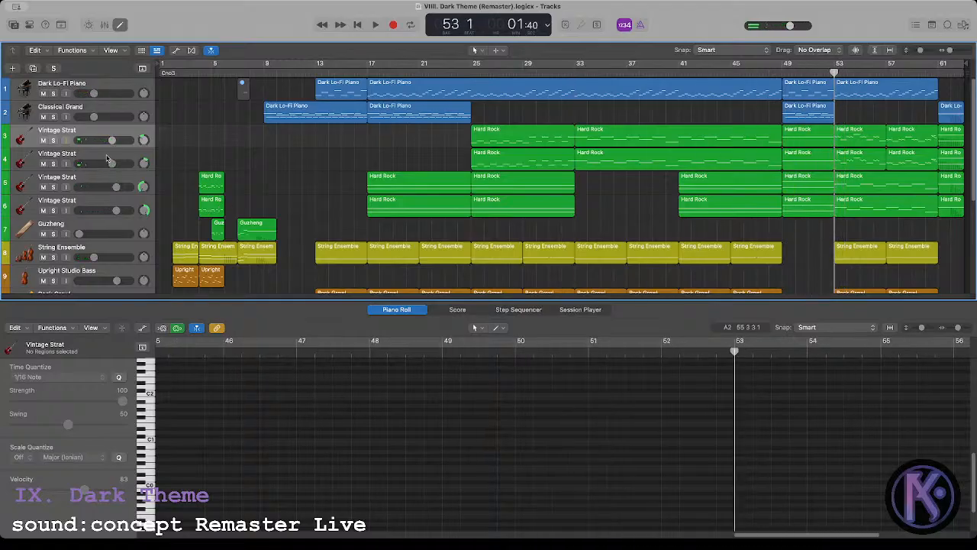
Step: Duplicate Vintage Strat tracks 5 and 6 and place the two empty copies above the originals
click(111, 180)
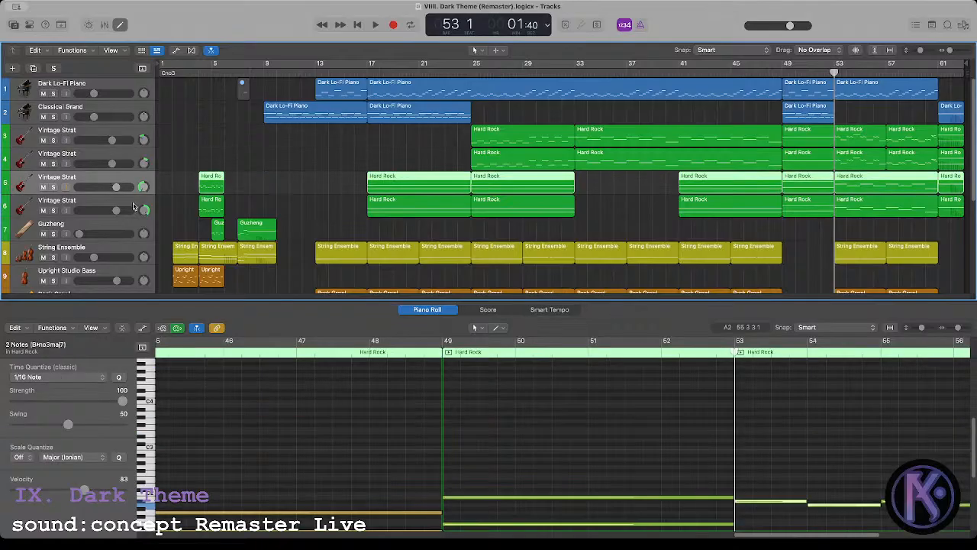
key(super+d)
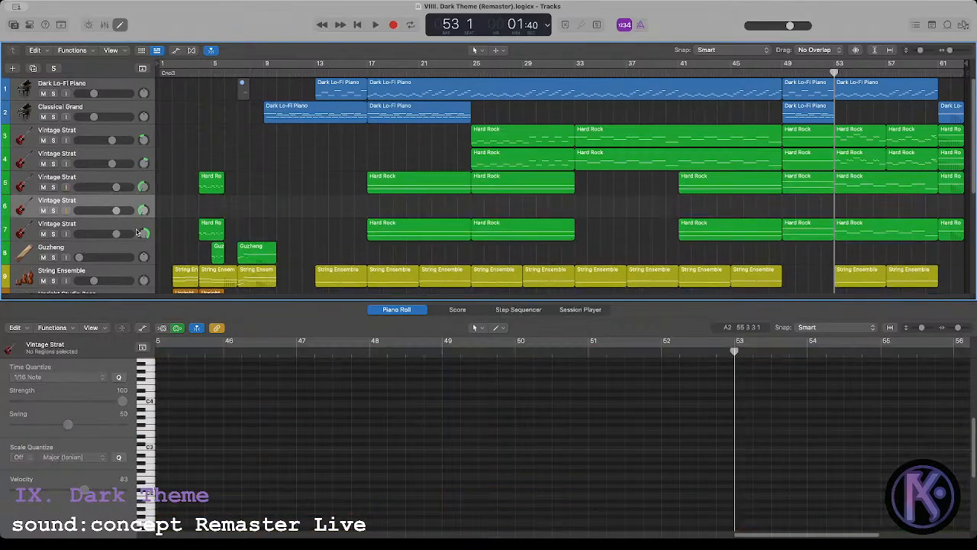
click(137, 231)
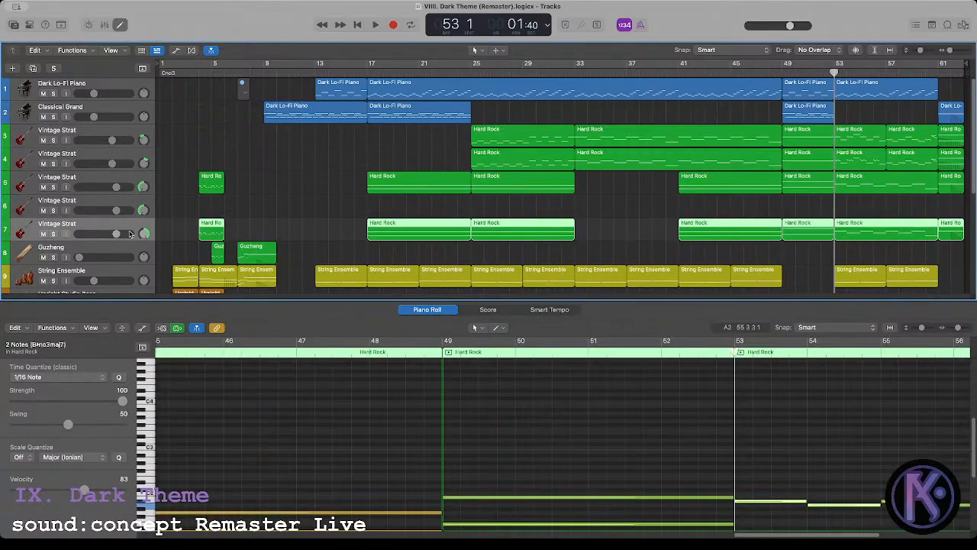
key(super+d)
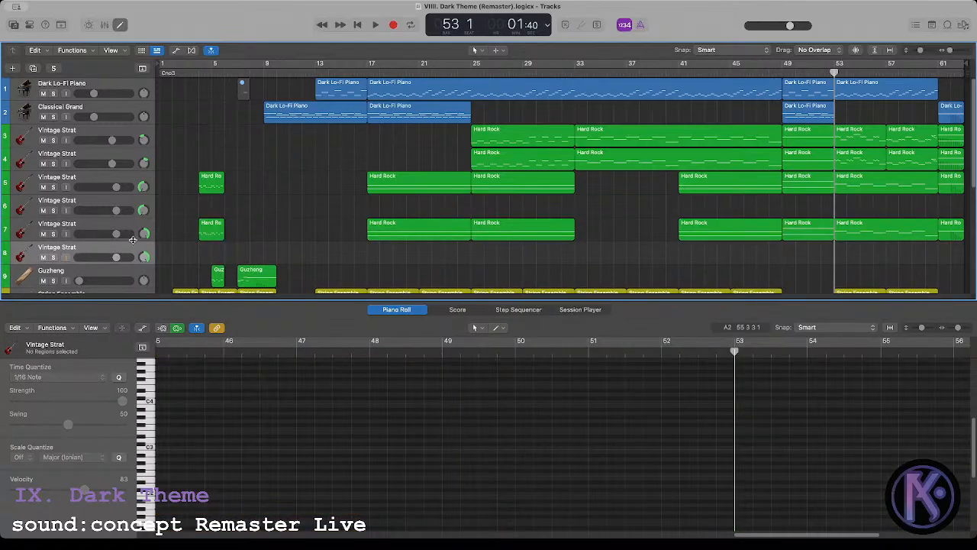
drag(135, 245, 135, 187)
drag(133, 231, 134, 201)
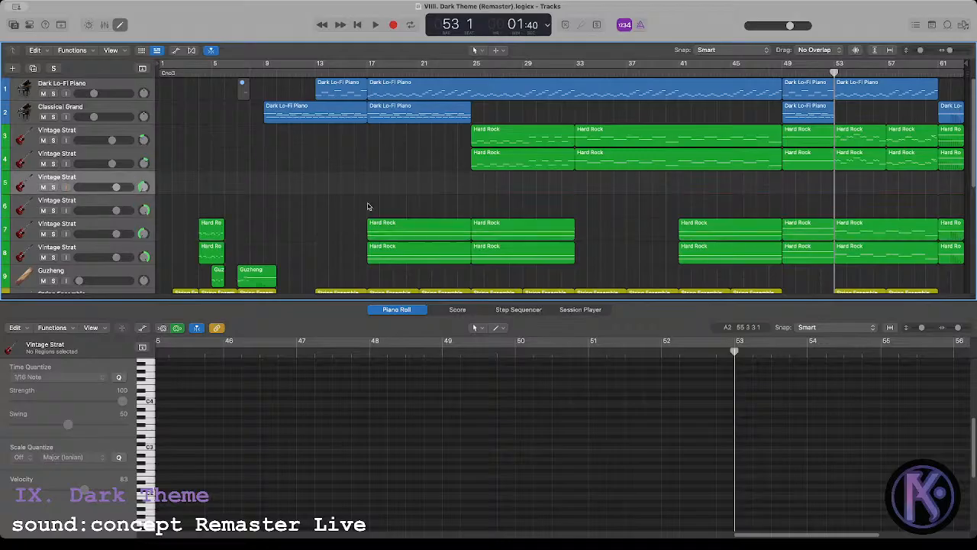
Step: Move the two Hard Rock regions at bar 53 onto the empty Vintage Strat tracks 5 and 6, and play from bar 53
mouse_move(886, 210)
mouse_down()
mouse_move(874, 261)
mouse_move(872, 213)
mouse_up()
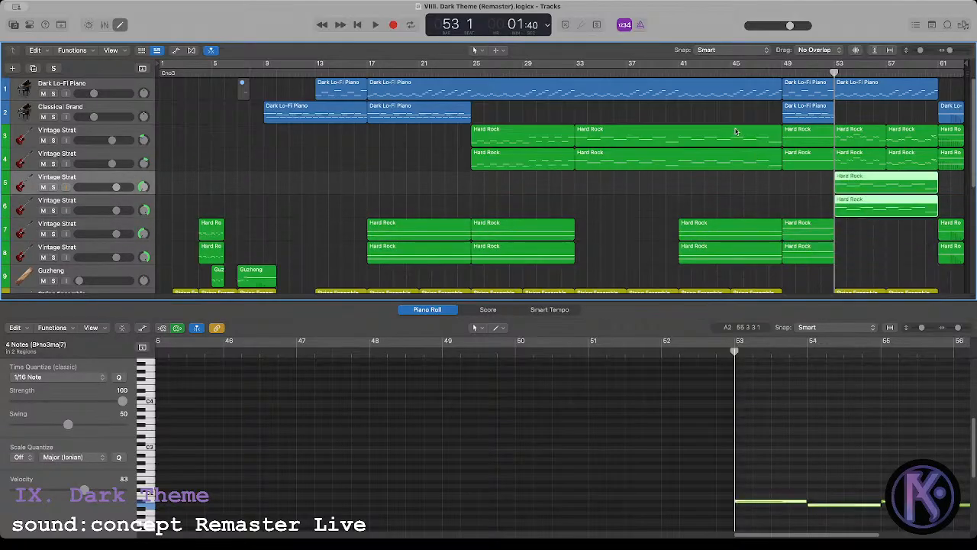
click(645, 223)
key(space)
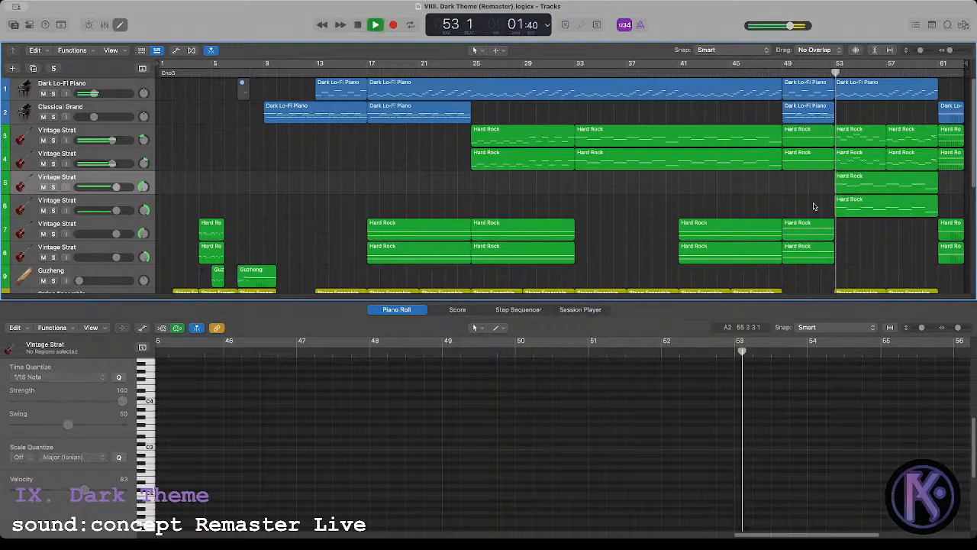
key(space)
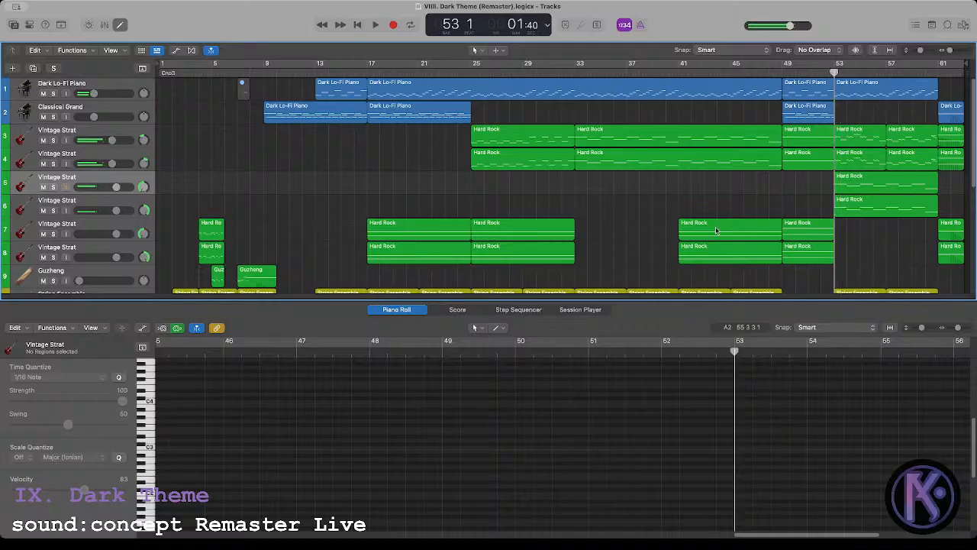
Step: Copy the two Hard Rock regions at bar 41 on Vintage Strat tracks 7 and 8 to bar 53
scroll(857, 232, down, 5)
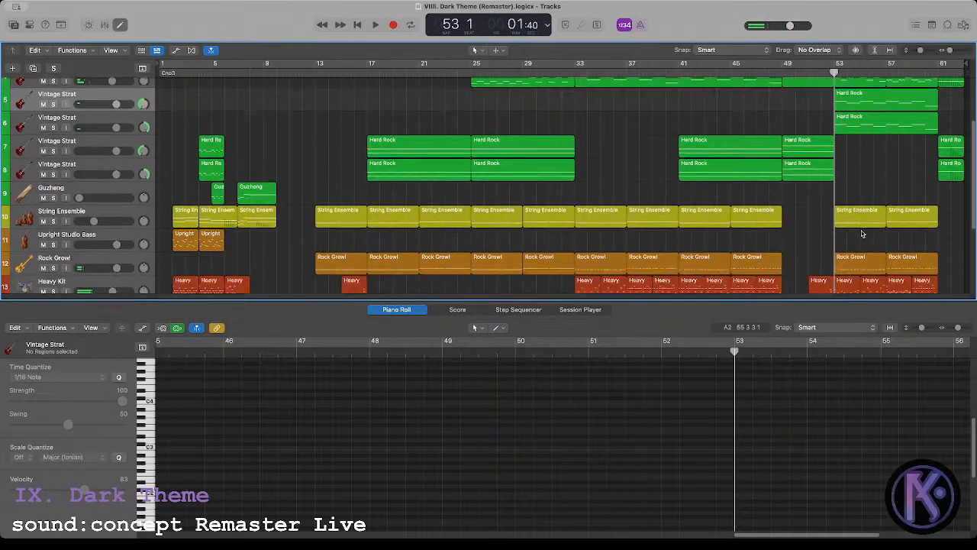
click(858, 267)
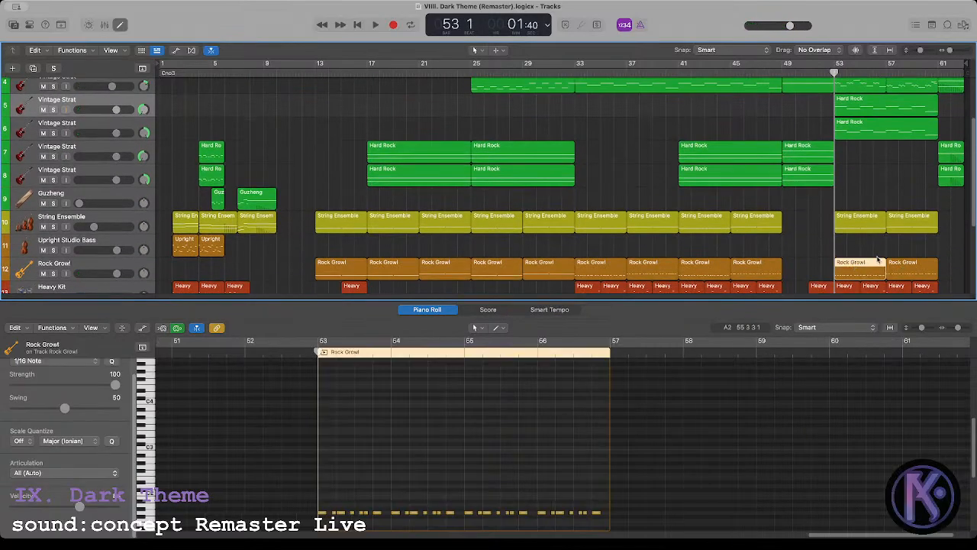
scroll(878, 261, up, 1)
drag(675, 158, 851, 187)
Step: Shorten the held notes in both copied Hard Rock regions to end at bar 57, and duplicate them at bar 57
drag(625, 394, 647, 450)
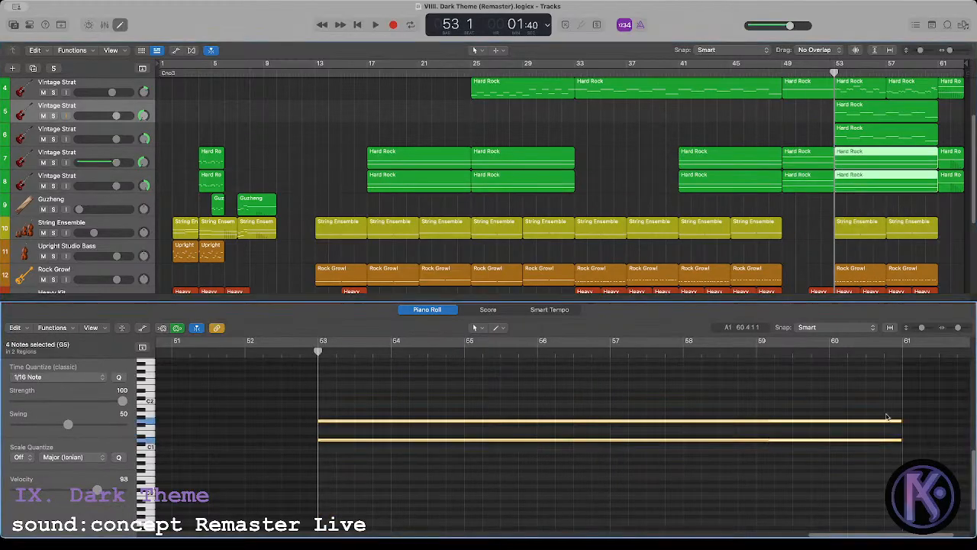
drag(899, 419, 609, 455)
drag(384, 443, 675, 444)
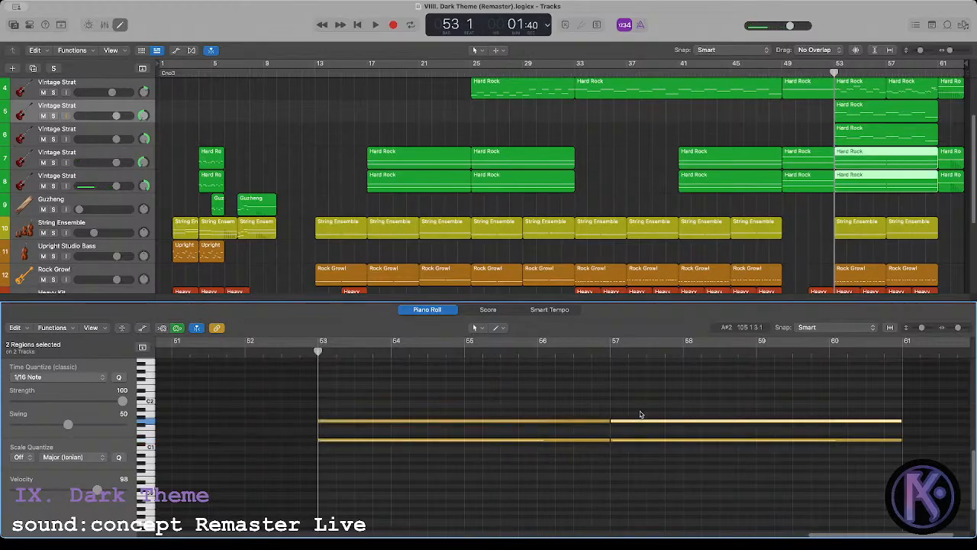
Step: Raise the upper notes starting at bar 57 by two semitones in both Hard Rock regions
key(alt+Up)
key(alt+Up)
click(601, 400)
Step: Play the section from bar 53 to check the new guitar chords with the full arrangement
key(space)
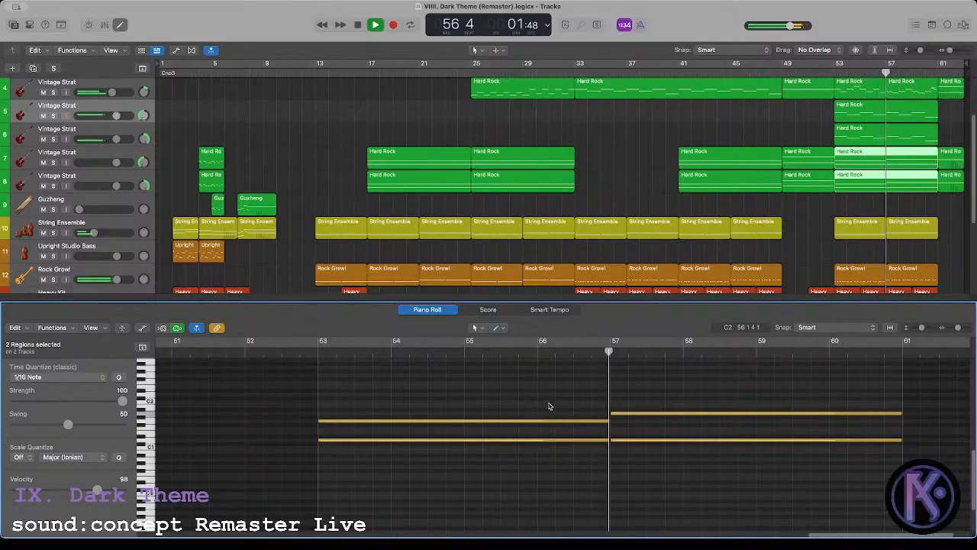
key(space)
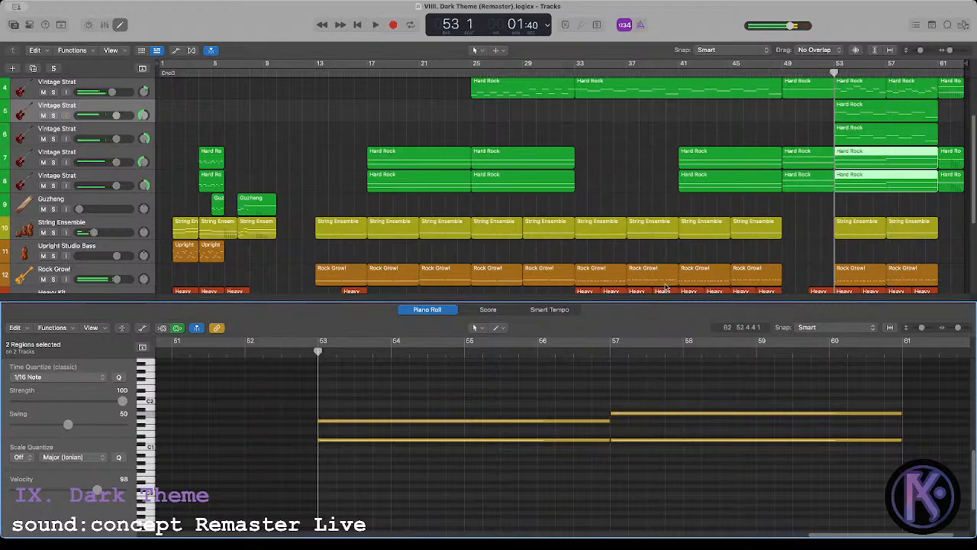
scroll(859, 242, down, 2)
scroll(859, 242, up, 2)
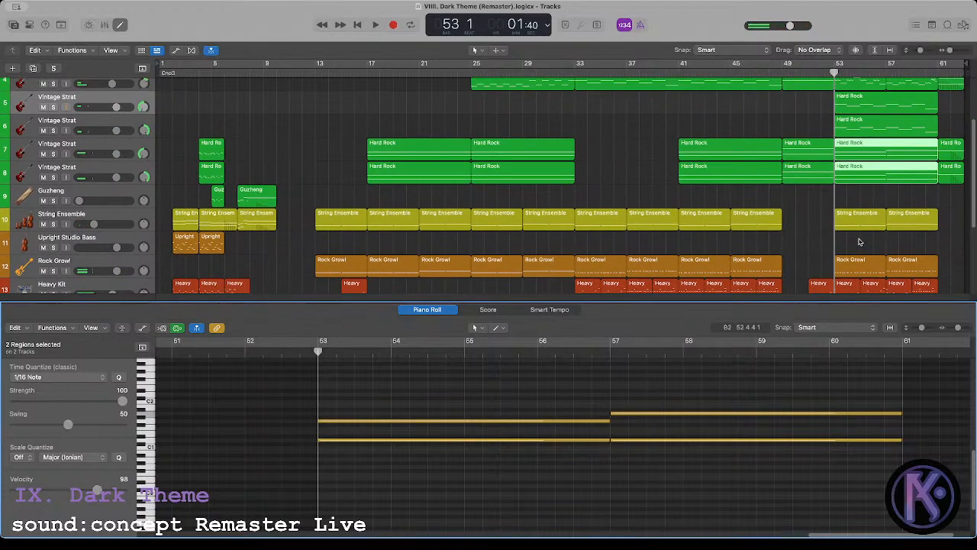
scroll(870, 244, up, 1)
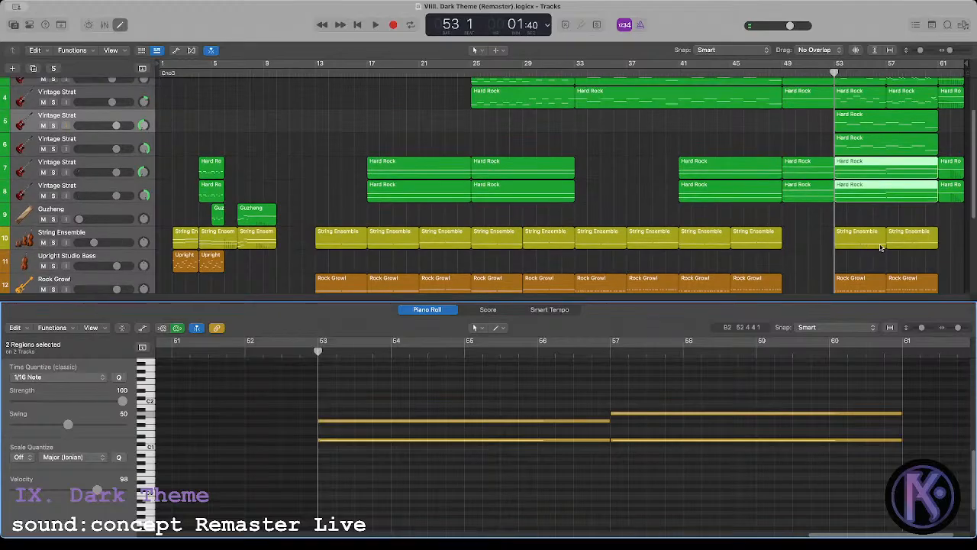
key(space)
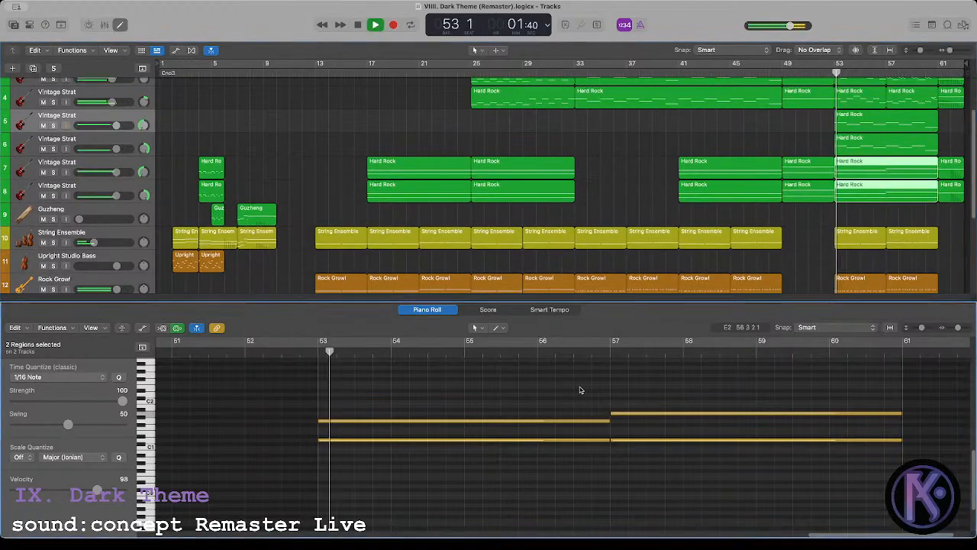
Step: Stop playback at bar 53 and examine the stacked notes of the Hard Rock regions on tracks 5 to 8
click(318, 352)
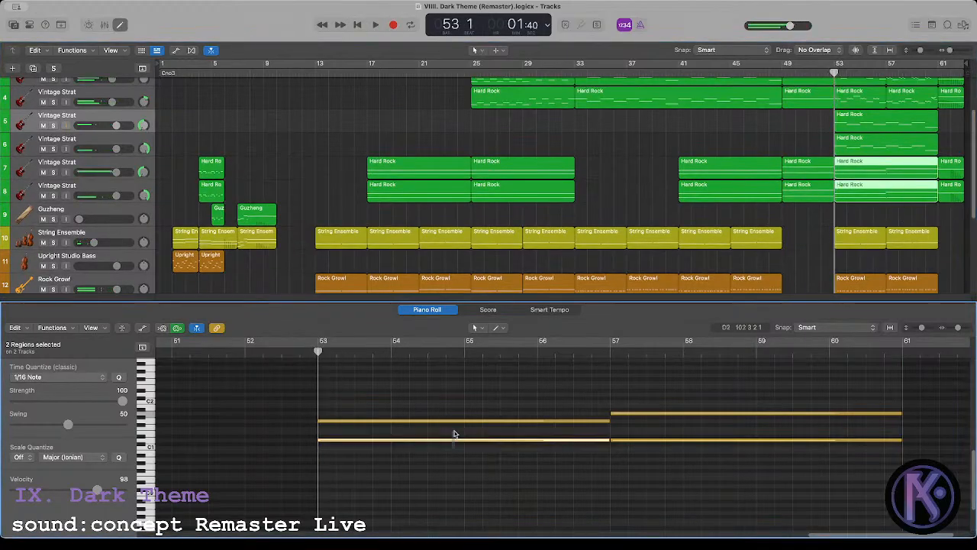
shift+click(846, 148)
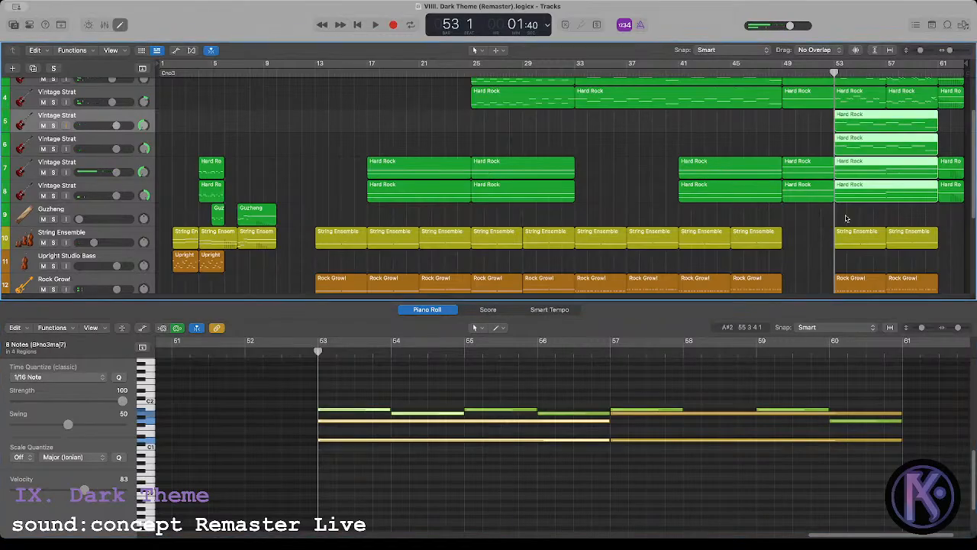
click(383, 392)
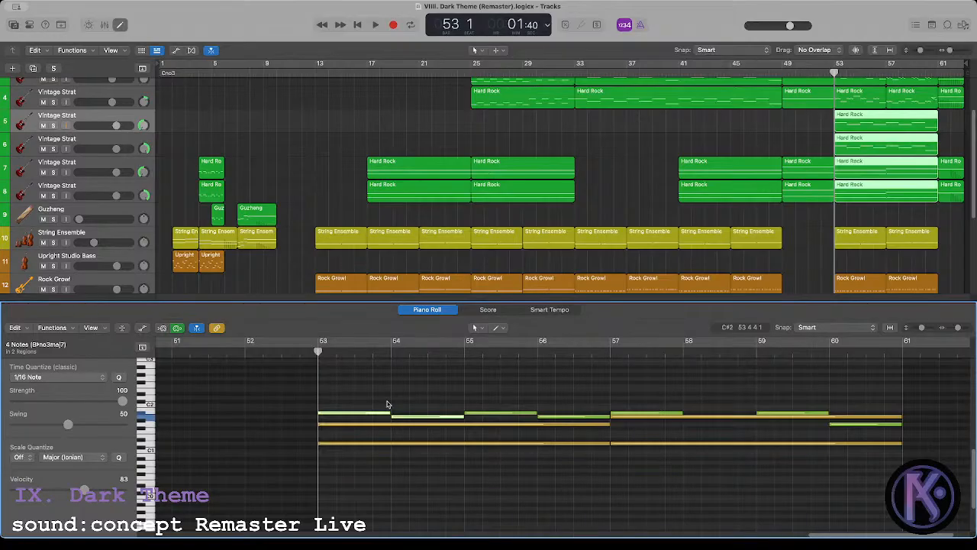
drag(373, 451, 370, 425)
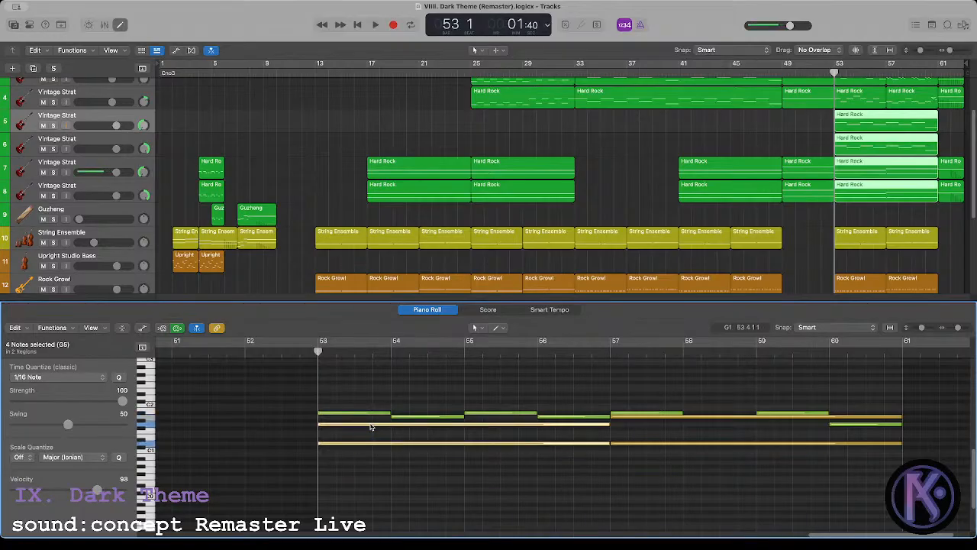
Step: Try the tracks 5 and 6 notes from bar 53 to 57 one octave higher, audition them, and move them back down
drag(372, 379, 597, 419)
key(alt+shift+Up)
key(space)
scroll(593, 421, up, 2)
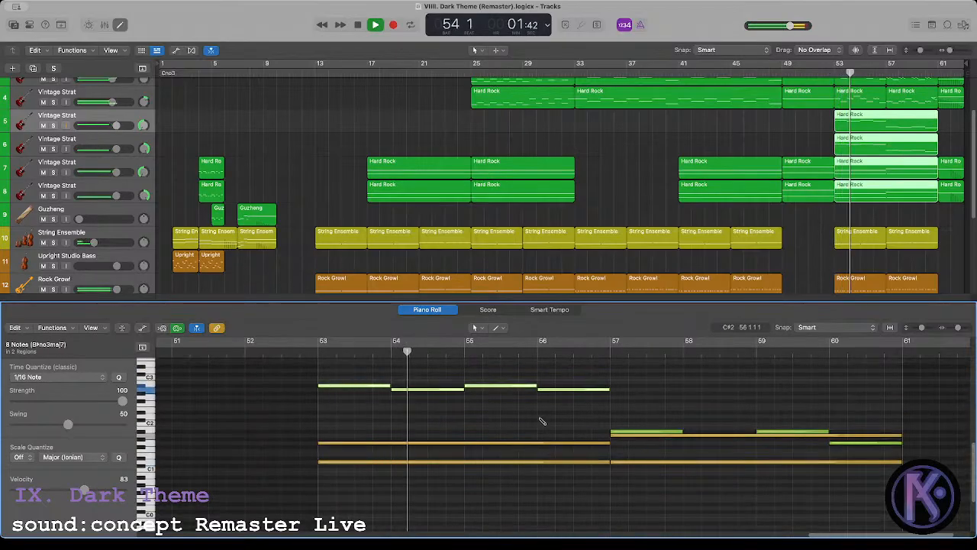
key(alt+shift+Down)
key(space)
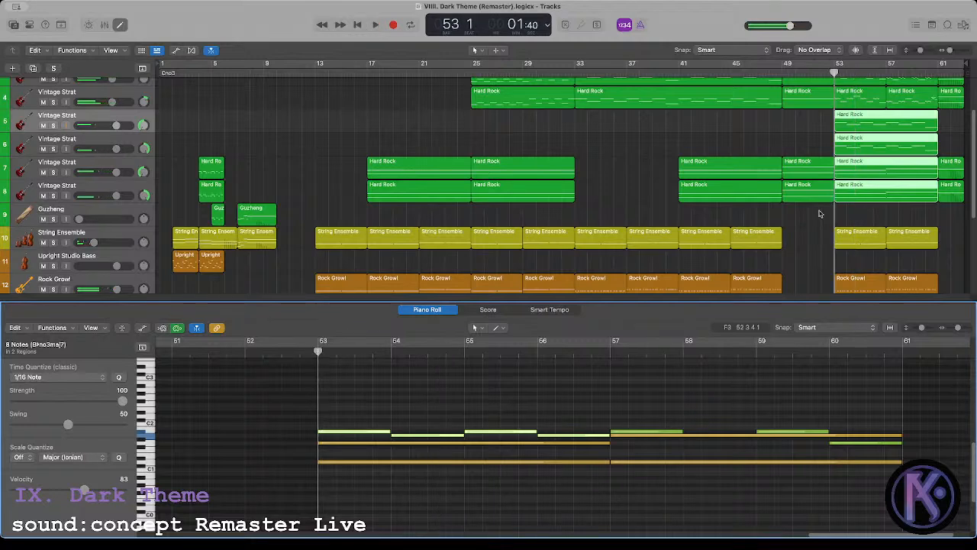
Step: Add the track 4 Hard Rock region at bar 53 to the view and compare its melody with the held notes
shift+click(854, 103)
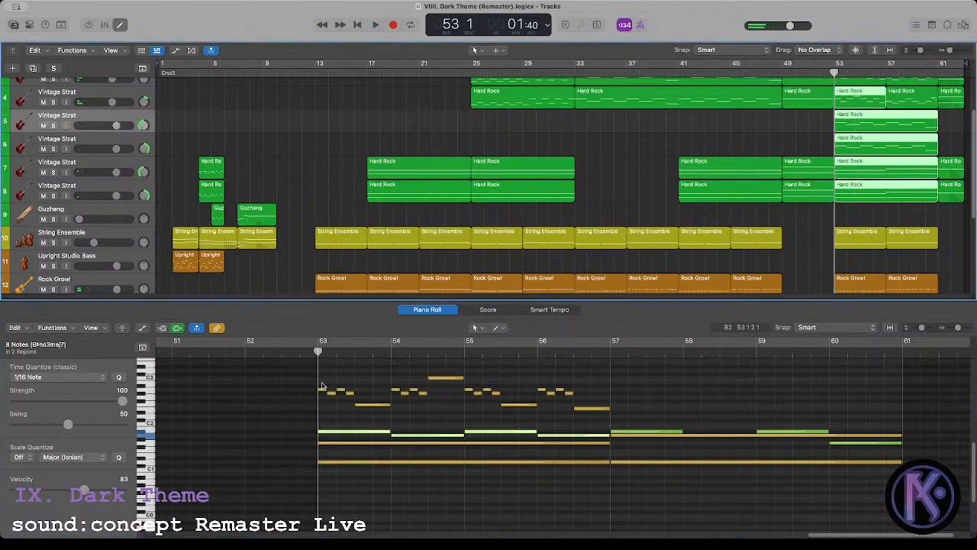
drag(320, 384, 370, 412)
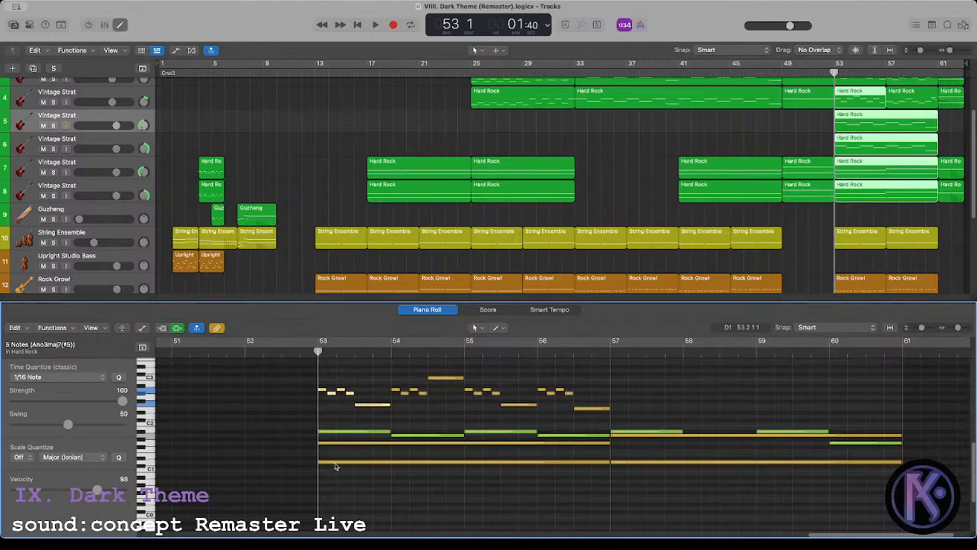
drag(338, 477, 335, 440)
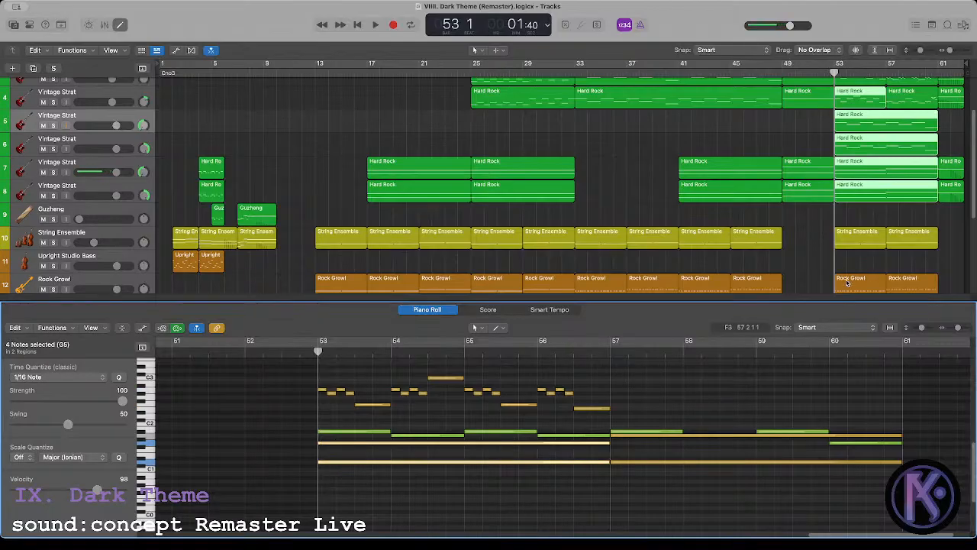
Step: Lower the held Hard Rock notes on tracks 7 and 8, the Rock Growl notes and the low String Ensemble notes from bar 53 to 57 by two semitones
scroll(846, 258, down, 3)
shift+click(855, 235)
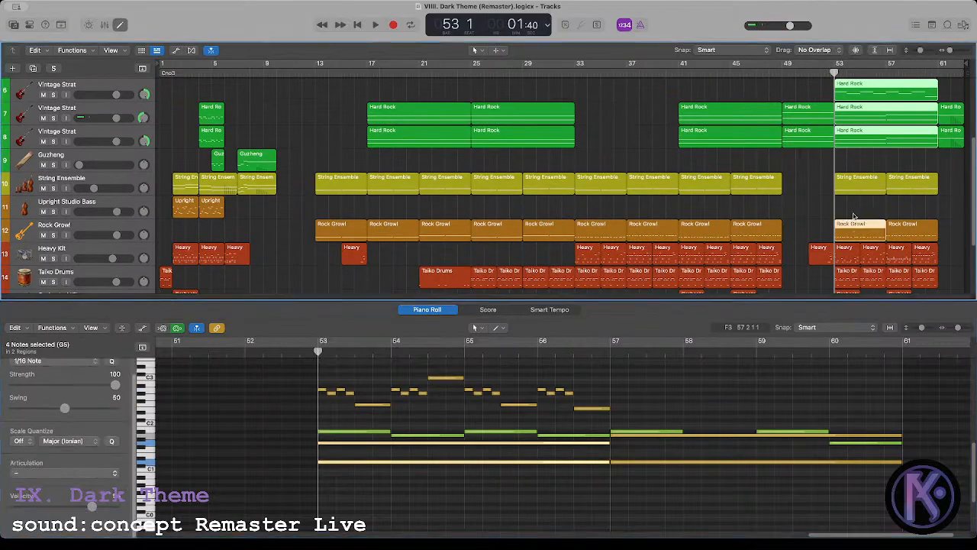
shift+click(855, 191)
drag(328, 441, 611, 513)
click(331, 444)
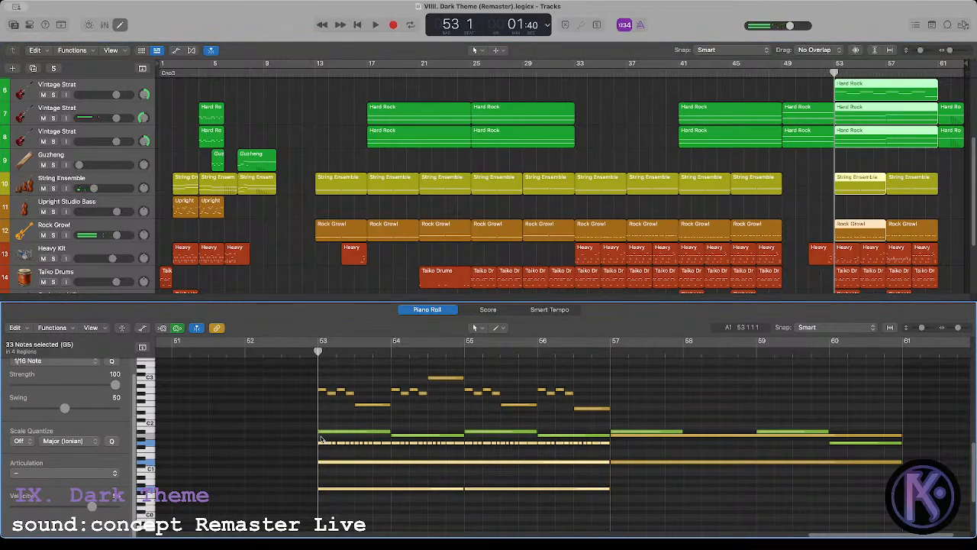
drag(301, 505, 610, 444)
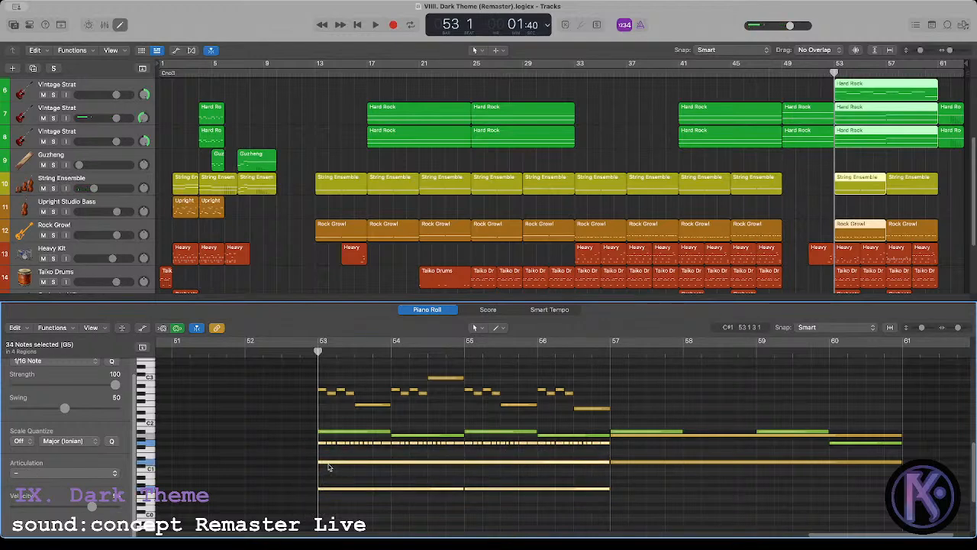
mouse_move(329, 464)
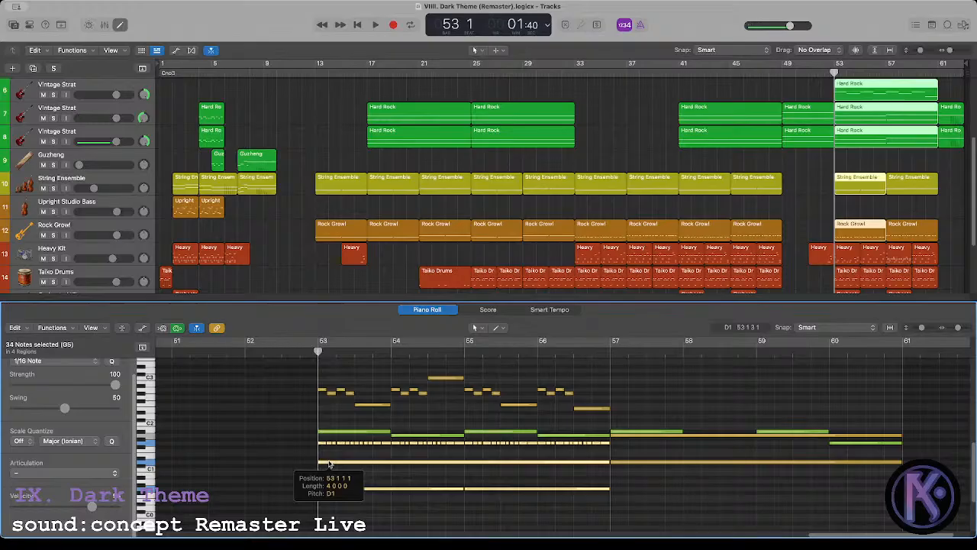
drag(329, 463, 329, 465)
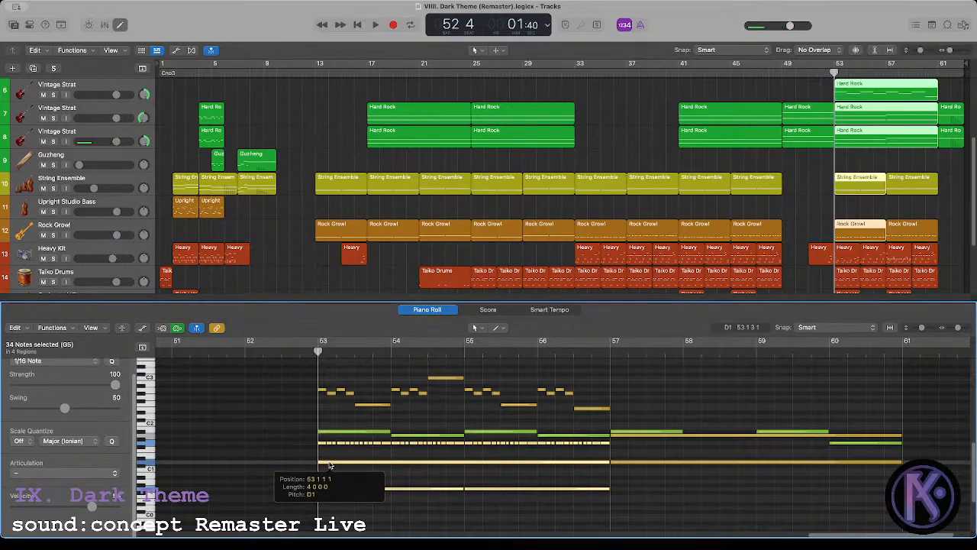
drag(329, 463, 331, 474)
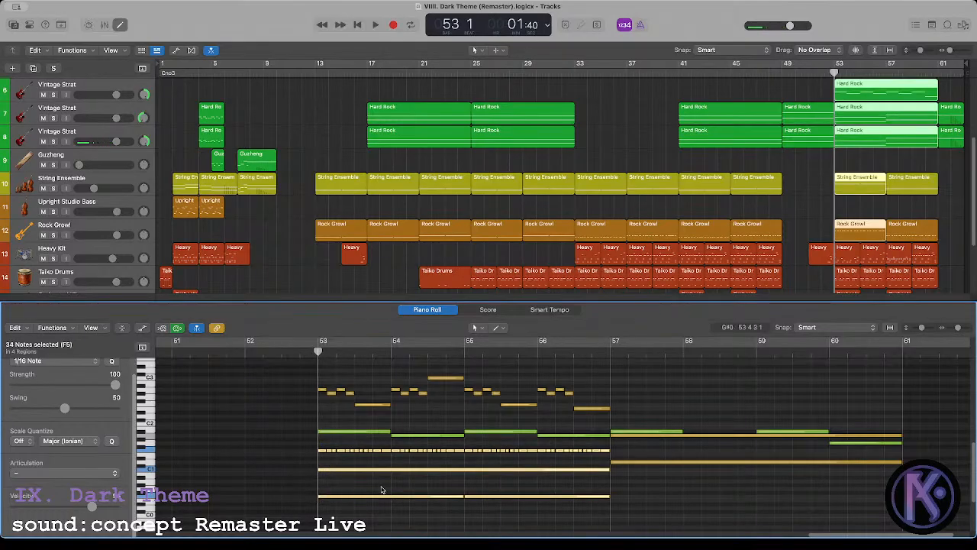
click(382, 492)
drag(385, 490, 478, 520)
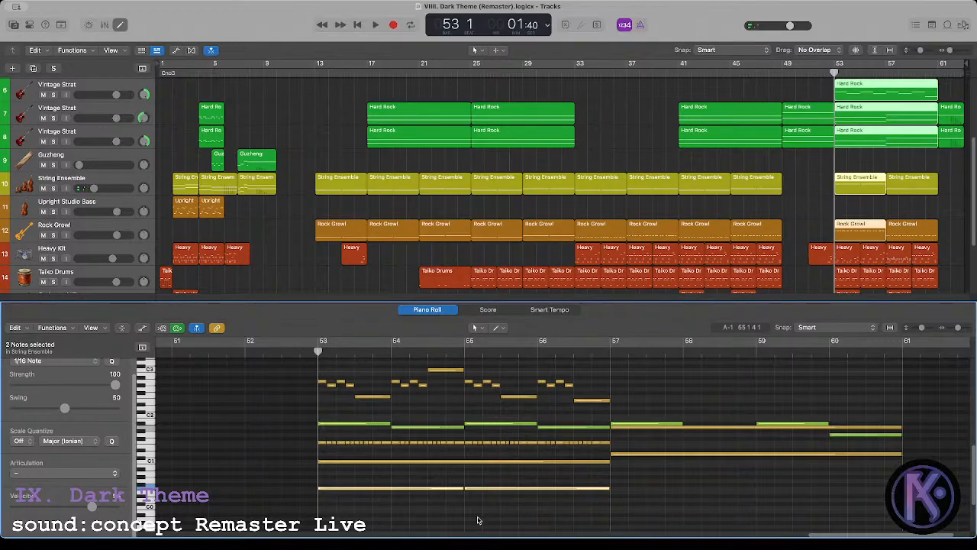
Step: Raise the lower held notes from bar 53 to 57 on tracks 7 and 8 by one octave and audition them
click(806, 199)
click(862, 135)
shift+click(864, 116)
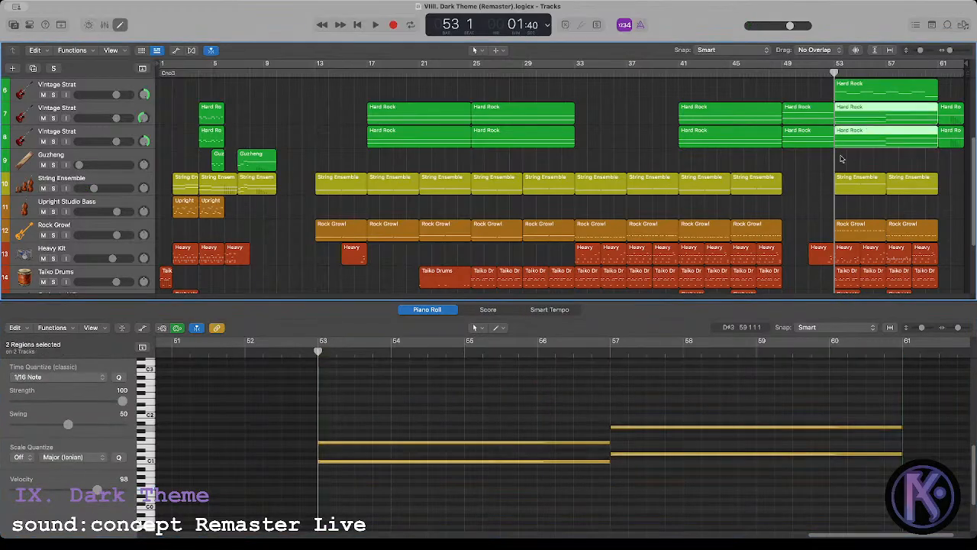
drag(528, 456, 533, 465)
key(alt+shift+Up)
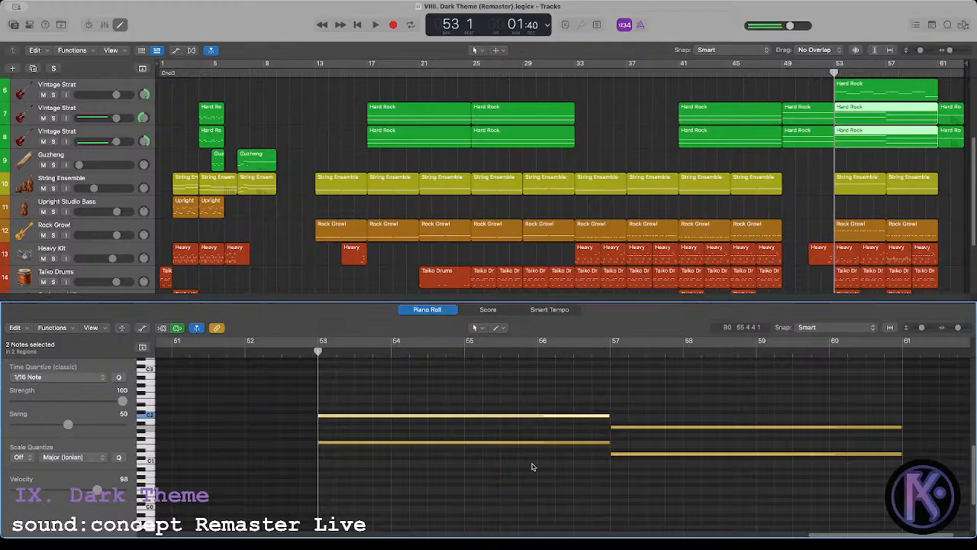
key(space)
scroll(887, 176, up, 2)
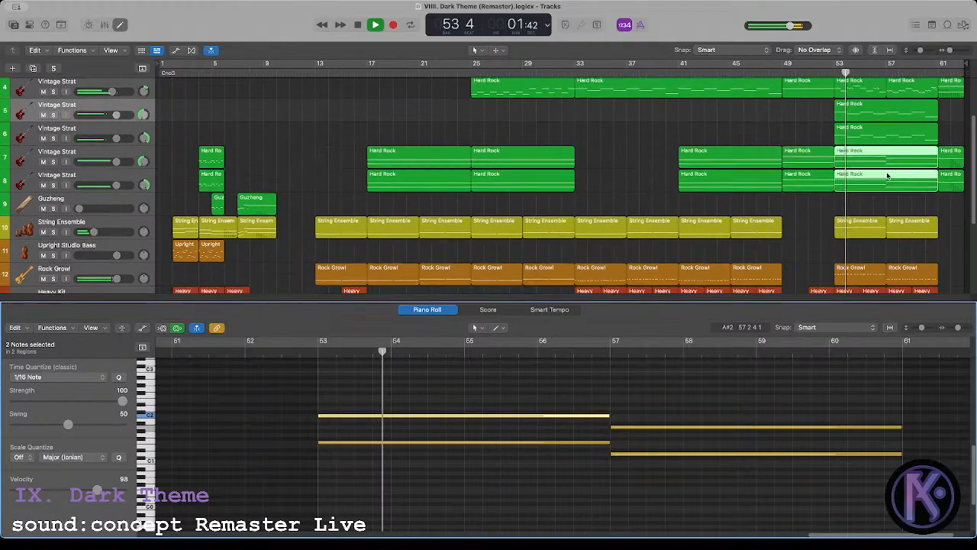
key(space)
Step: Show the five Hard Rock regions on tracks 4 to 8 at bar 53 together and examine how their notes stack
click(849, 92)
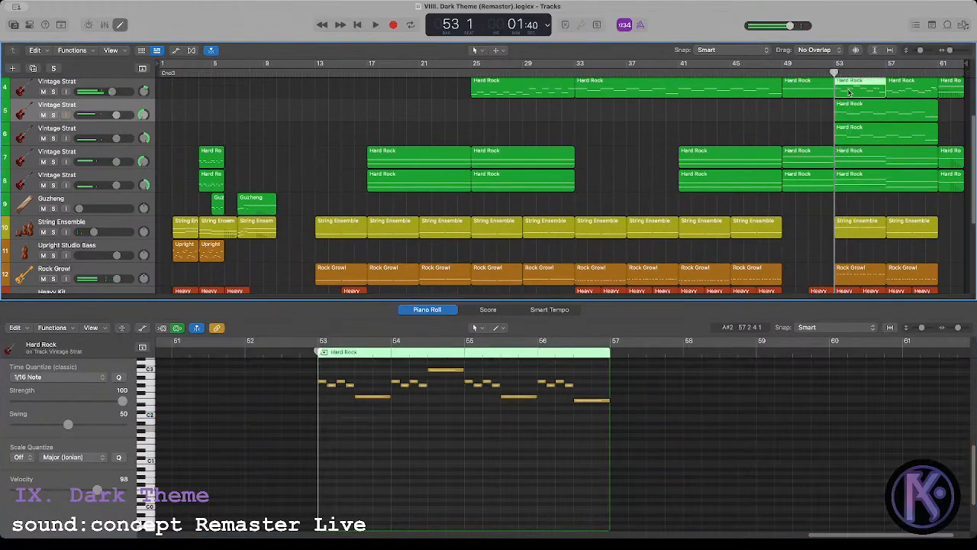
shift+click(850, 114)
shift+click(850, 137)
shift+click(850, 158)
shift+click(850, 180)
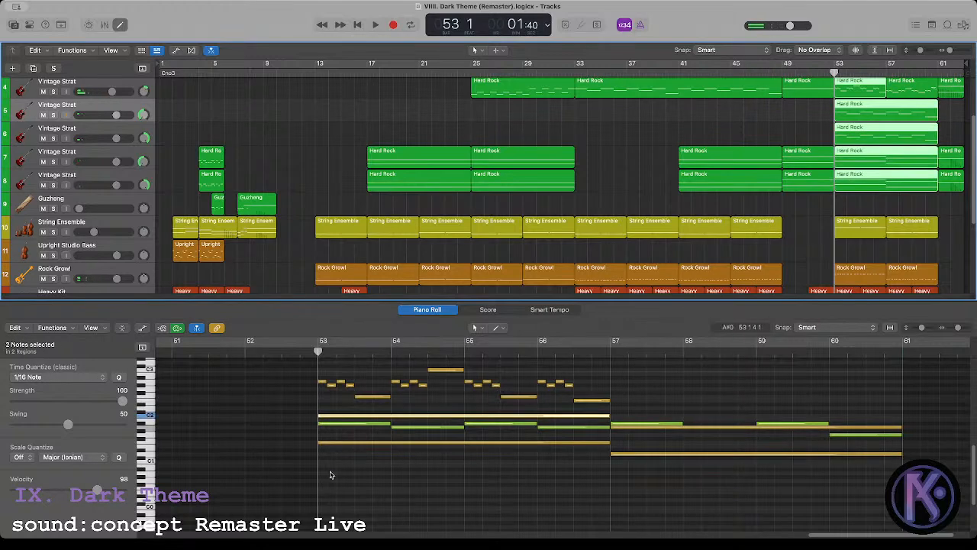
drag(330, 475, 329, 411)
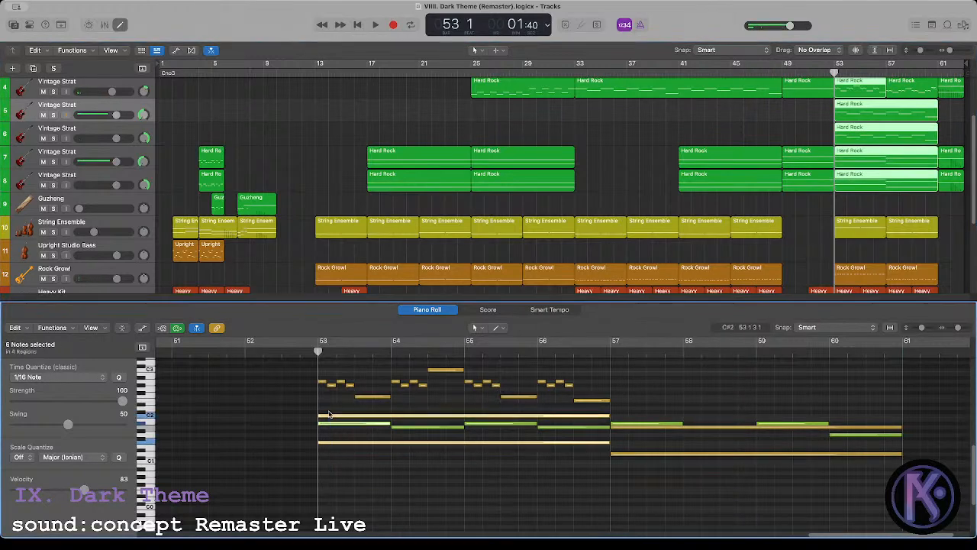
shift+click(402, 429)
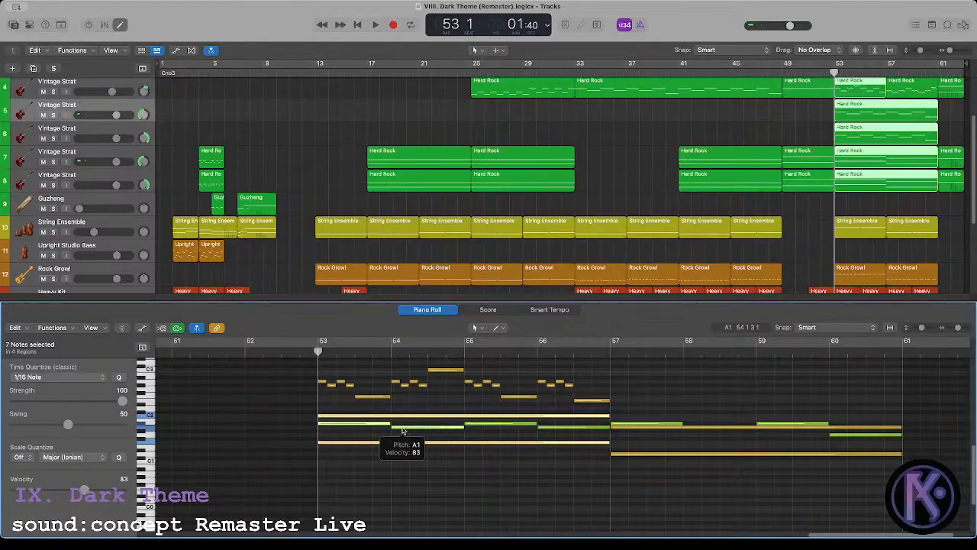
click(402, 473)
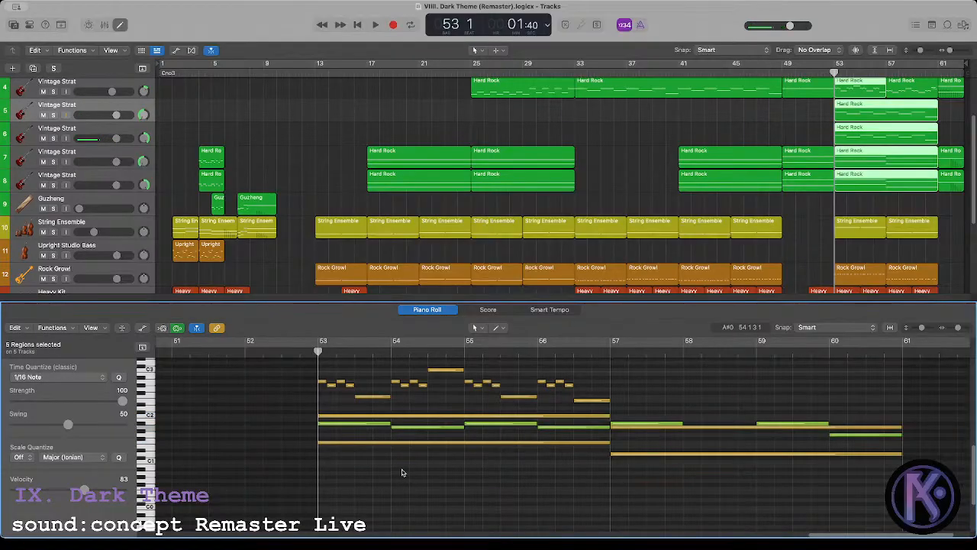
Step: Play from bar 53 into bar 57 while viewing the Hard Rock chords on tracks 7 and 8
key(space)
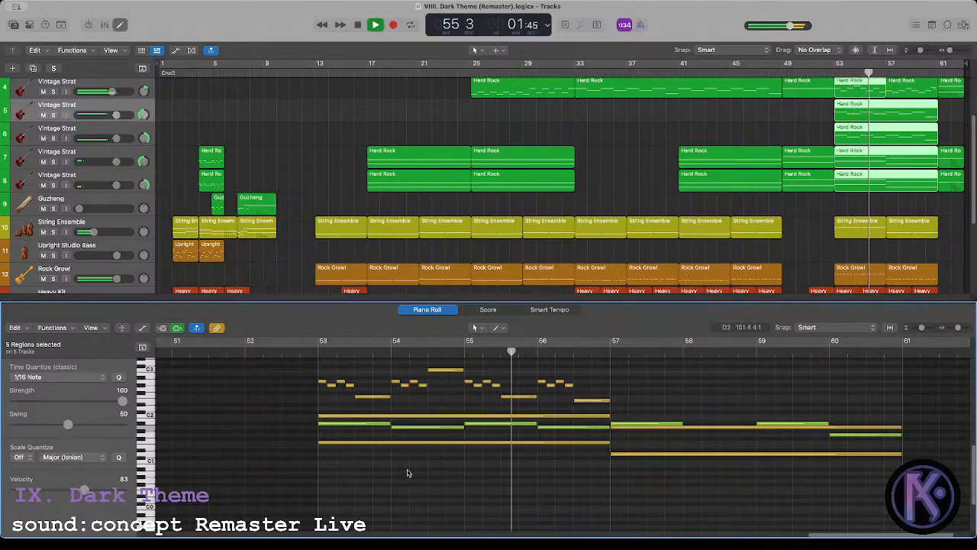
click(845, 202)
drag(898, 200, 892, 141)
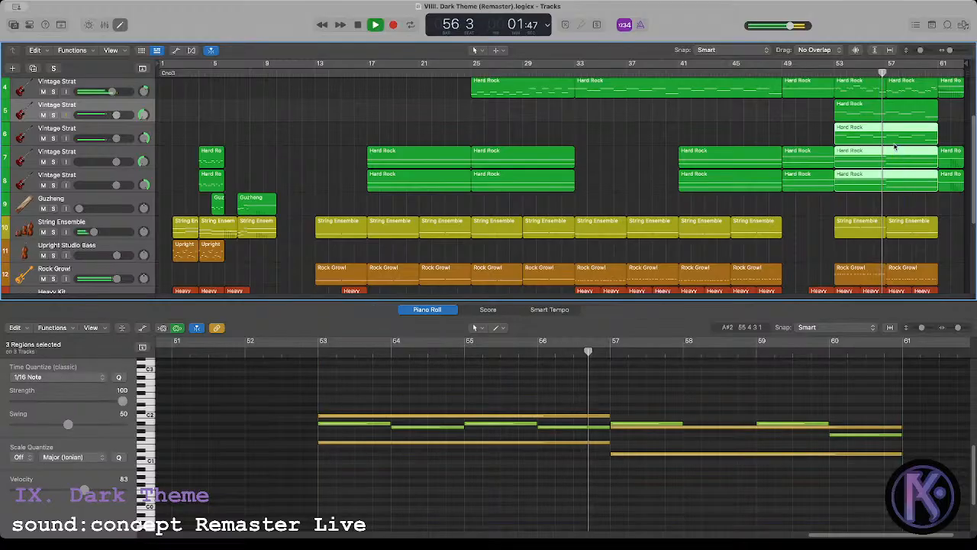
drag(898, 201, 897, 165)
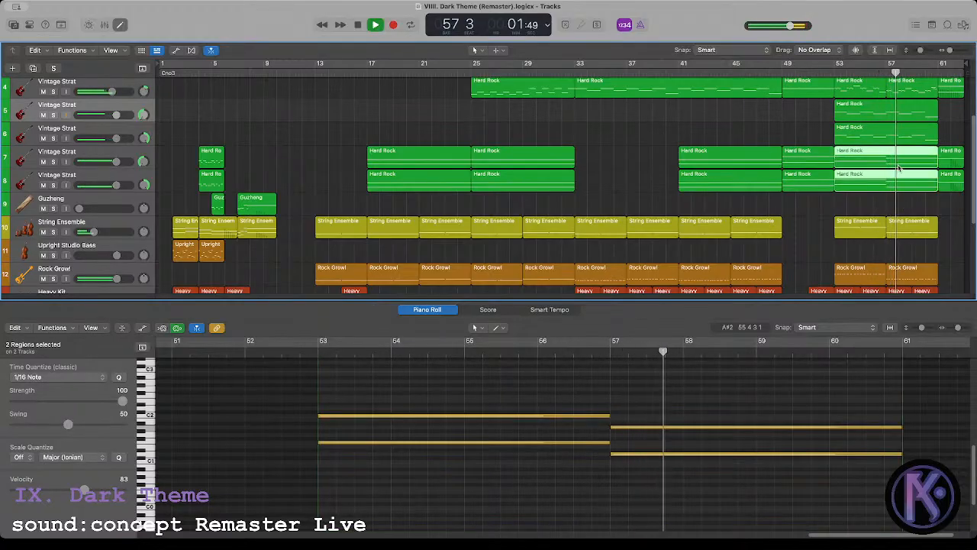
key(space)
Step: Return the playhead to bar 53 and compare the notes of the Rock Growl regions at bars 53 and 57
click(839, 66)
click(855, 273)
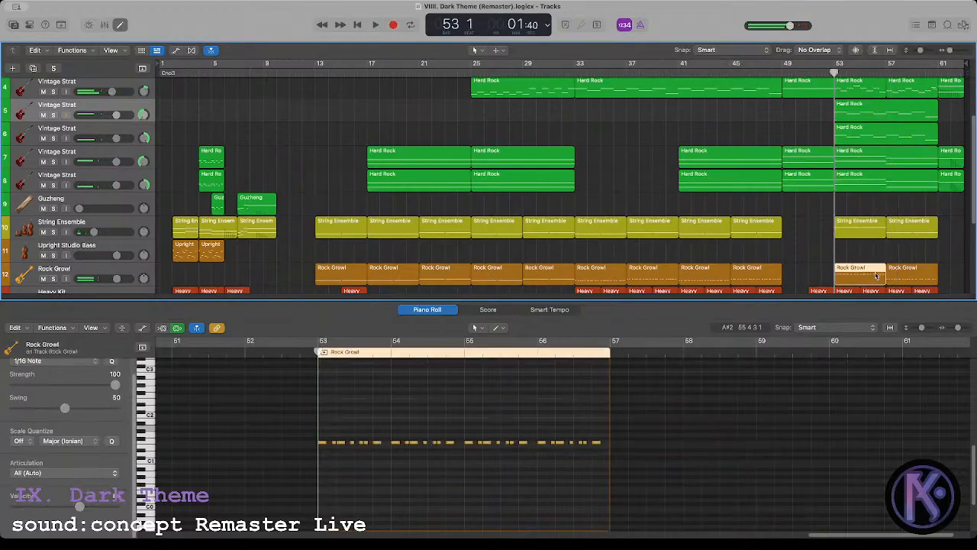
shift+click(904, 276)
drag(321, 436, 608, 459)
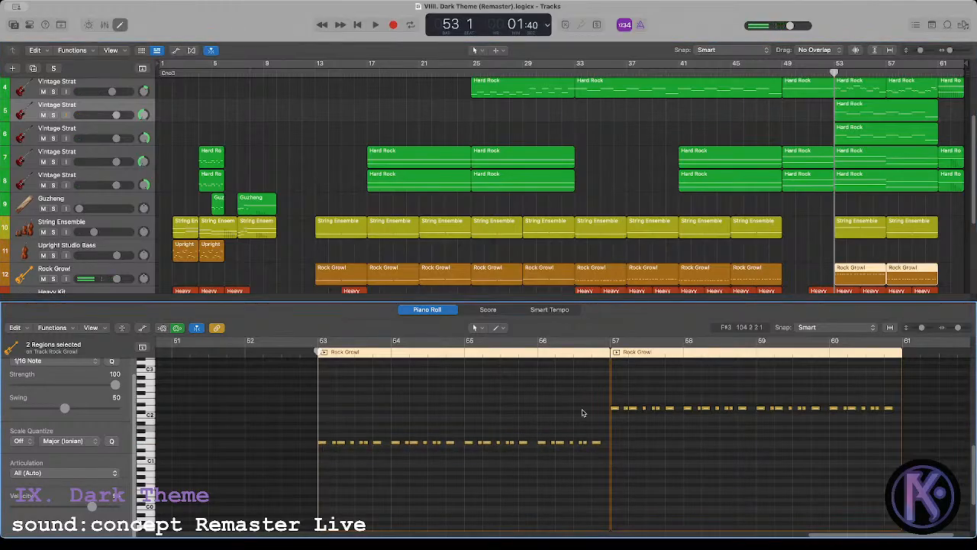
Step: On tracks 7 and 8, lower the held chord starting at bar 57 by two semitones, and raise its lower note an octave
click(890, 71)
click(826, 215)
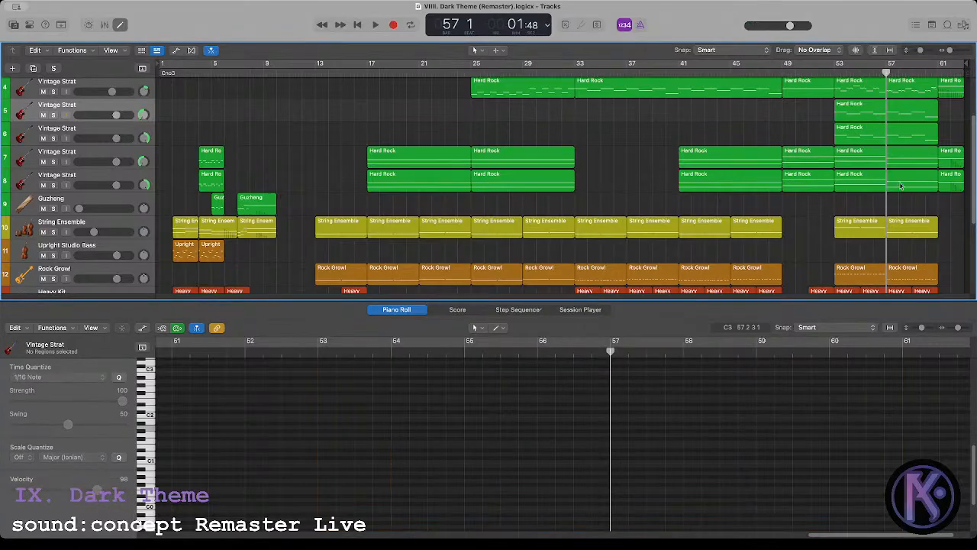
drag(907, 206, 907, 165)
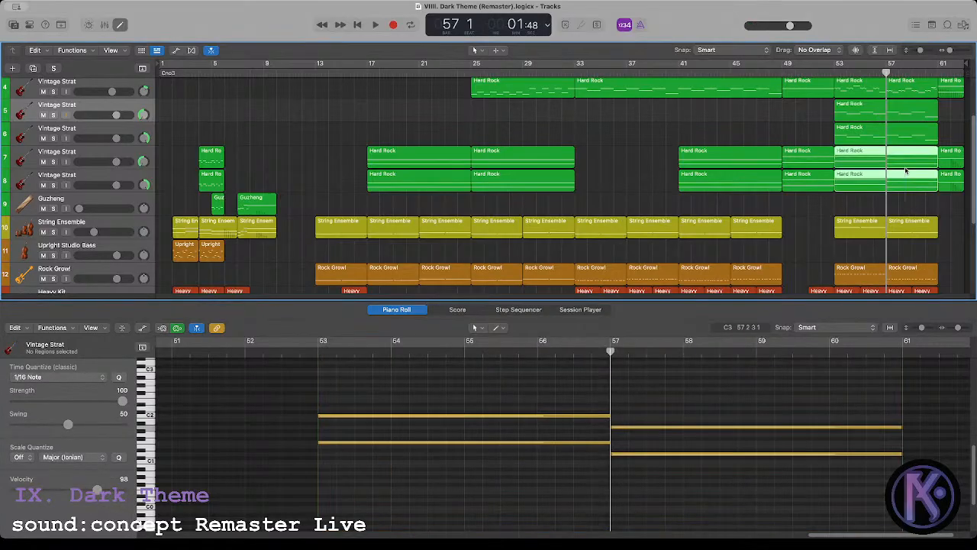
click(835, 73)
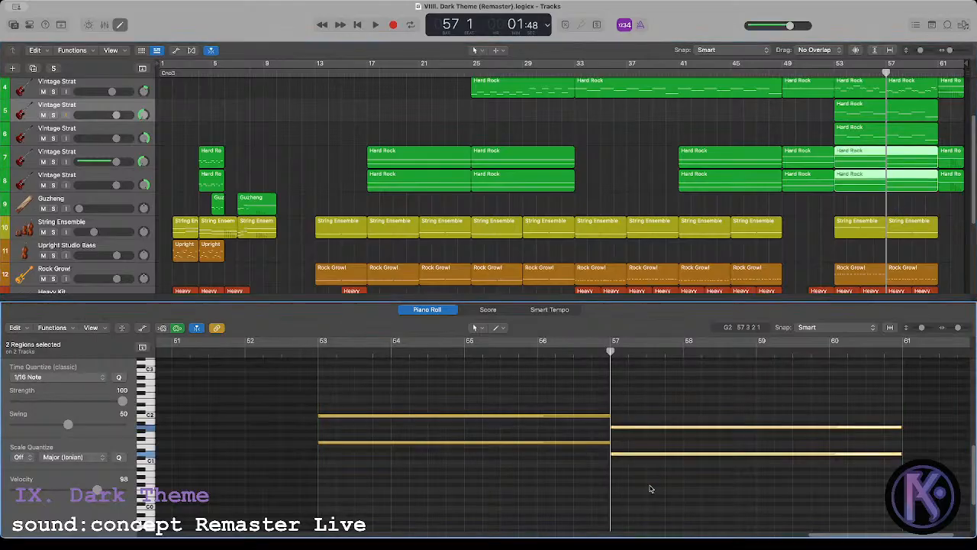
key(super+a)
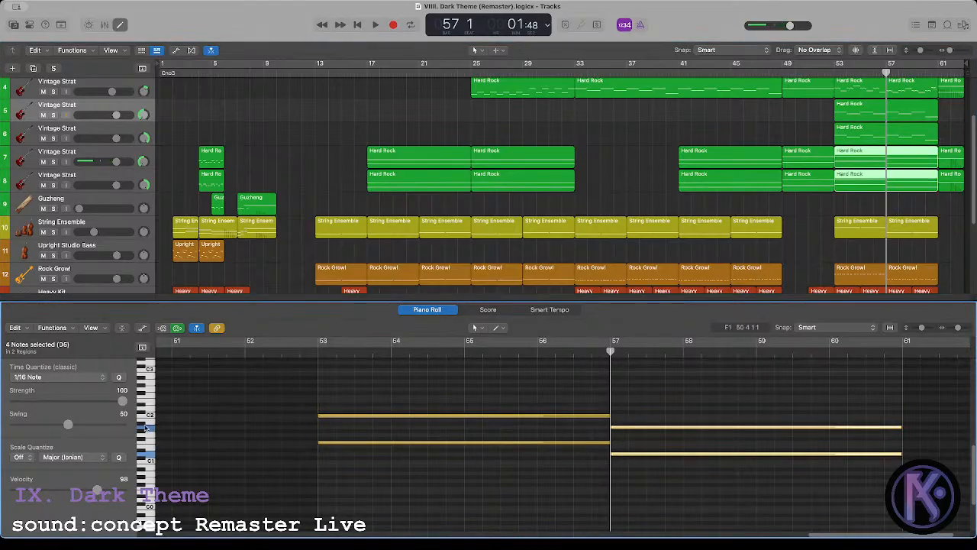
drag(628, 457, 631, 469)
key(alt+shift+Up)
Step: Lower all notes of the Rock Growl region at bar 57 by two semitones and play the passage from bar 57
key(space)
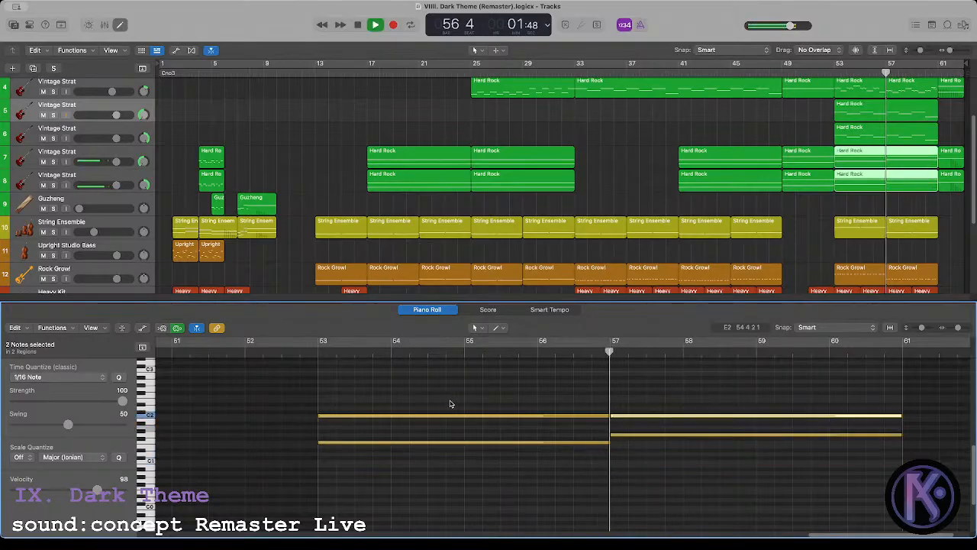
key(space)
click(920, 267)
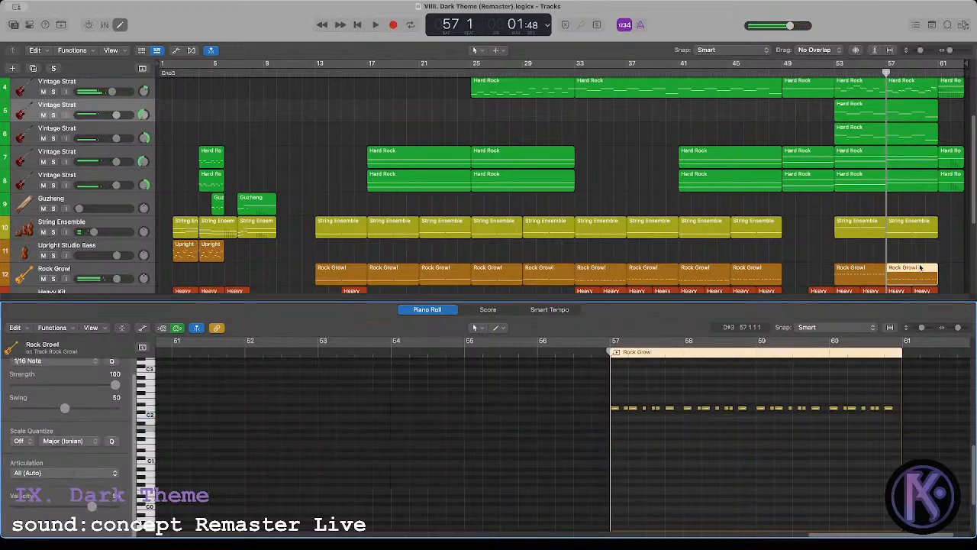
key(super+a)
scroll(741, 443, right, 1)
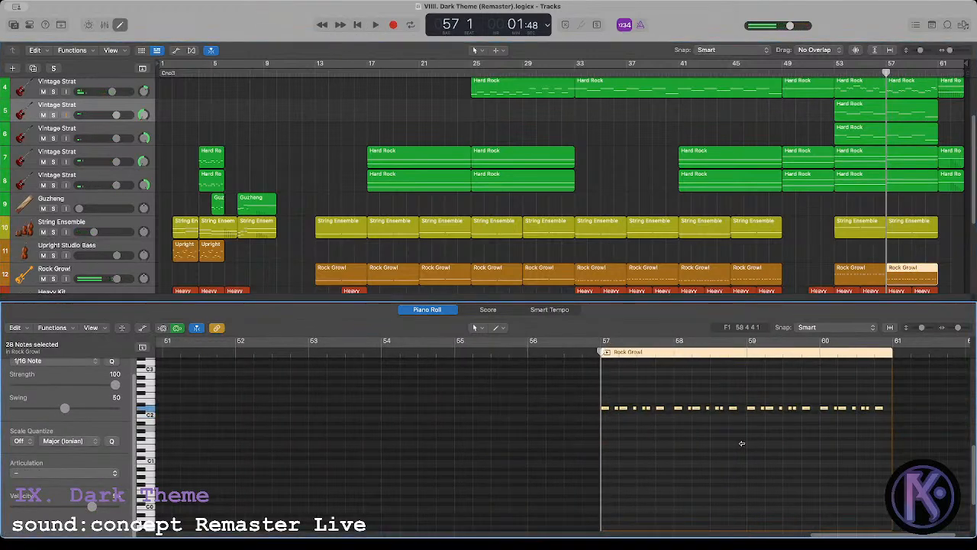
key(alt+Down)
key(alt+Down)
key(space)
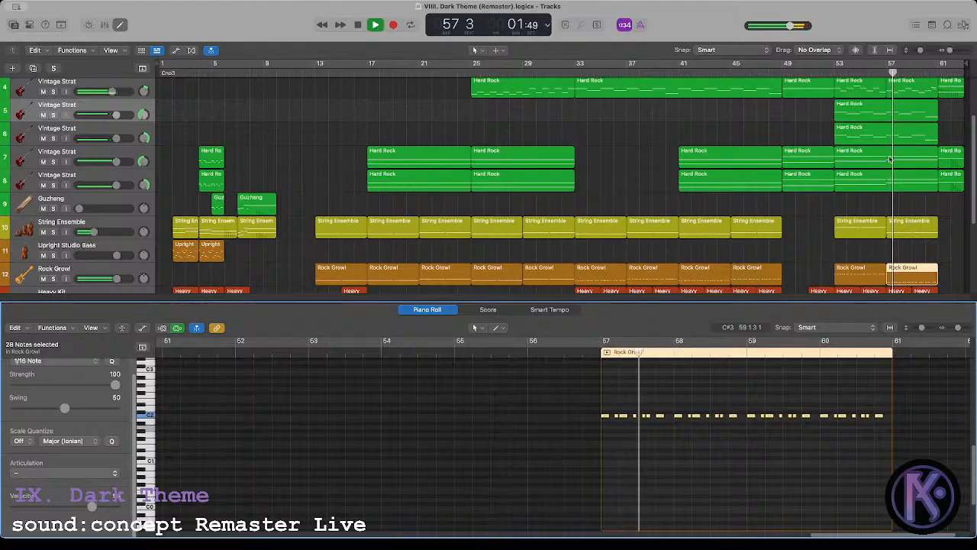
key(space)
Step: Compare the pitches at bar 57 across the String Ensemble, Rock Growl and Hard Rock regions on tracks 5 to 8
shift+click(906, 231)
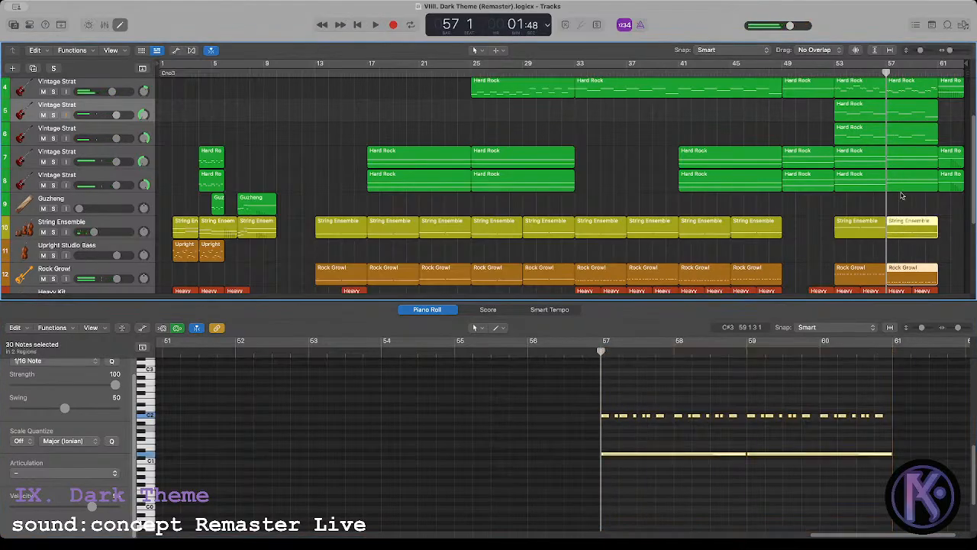
drag(901, 196, 900, 113)
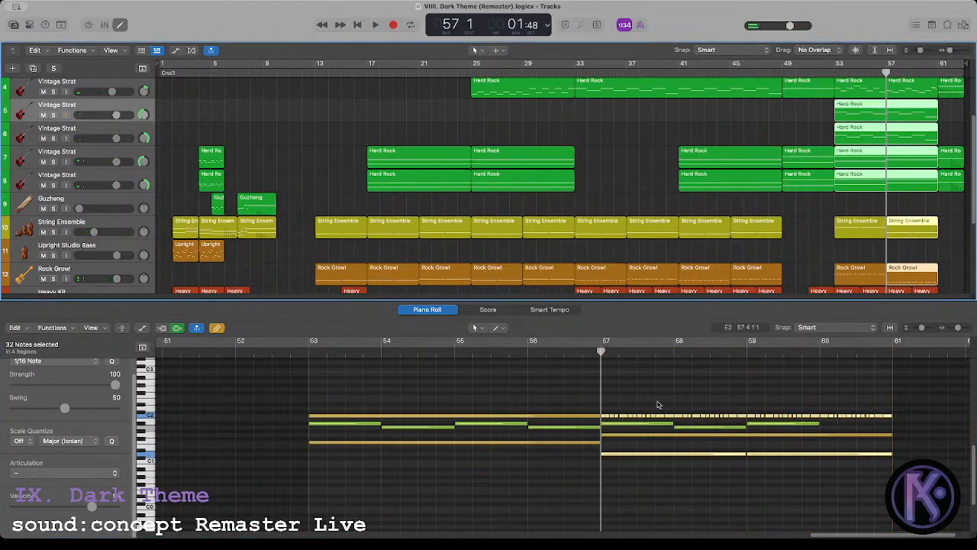
drag(608, 412, 606, 437)
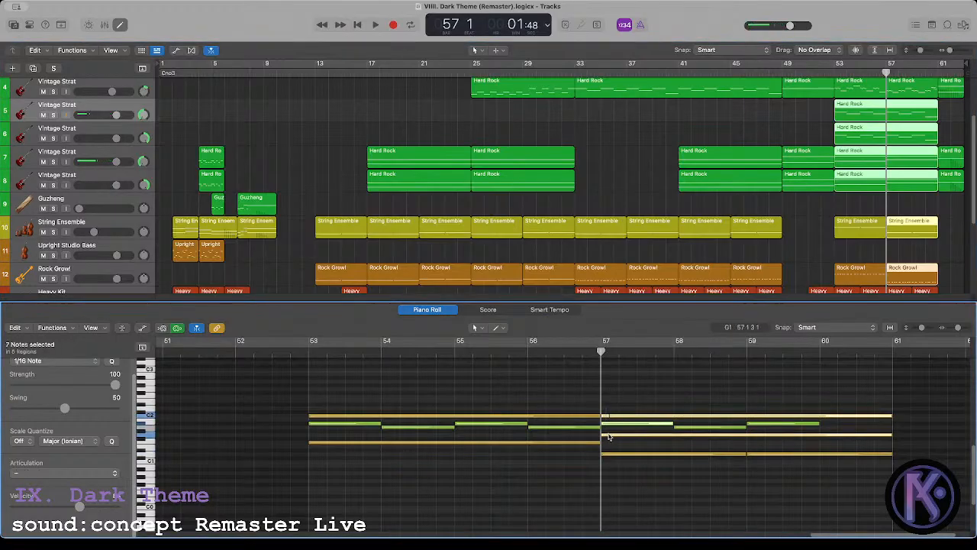
mouse_move(609, 426)
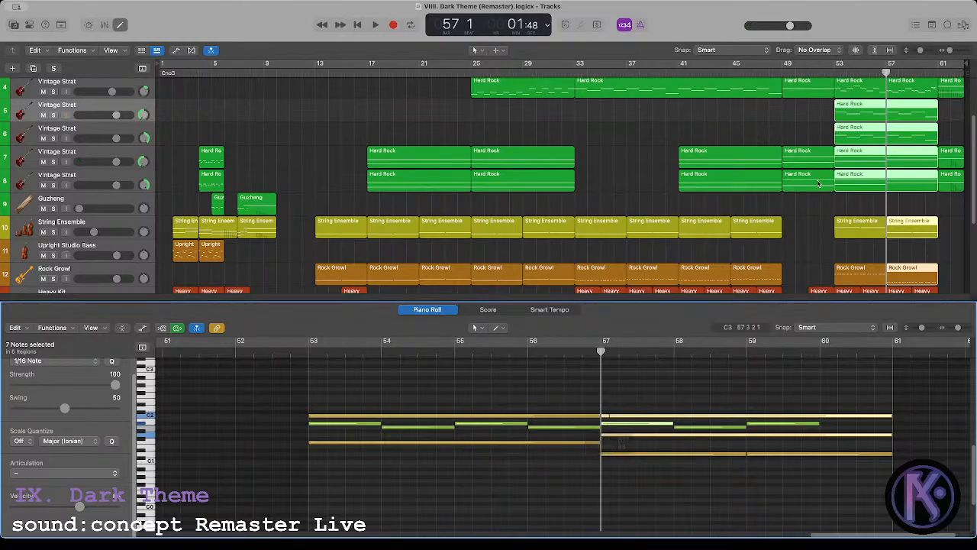
click(903, 211)
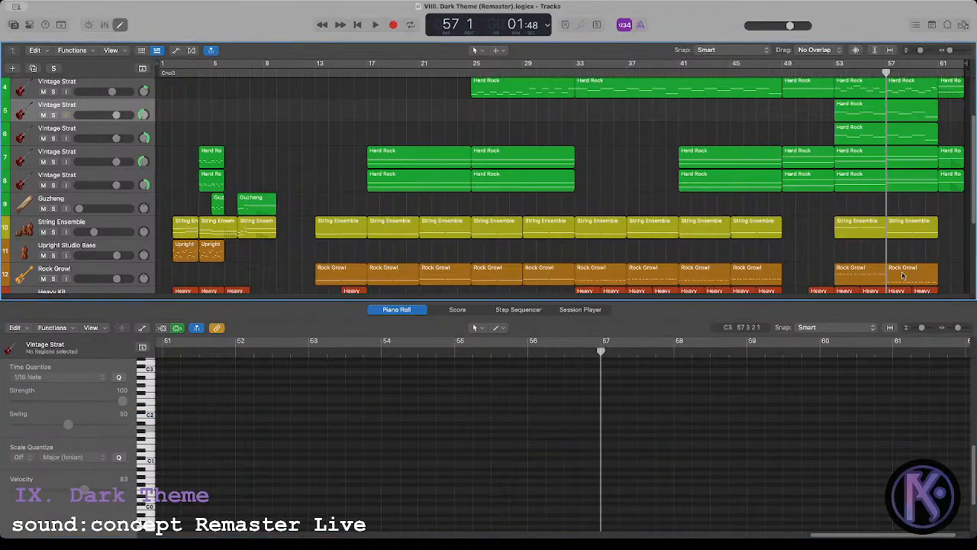
click(900, 232)
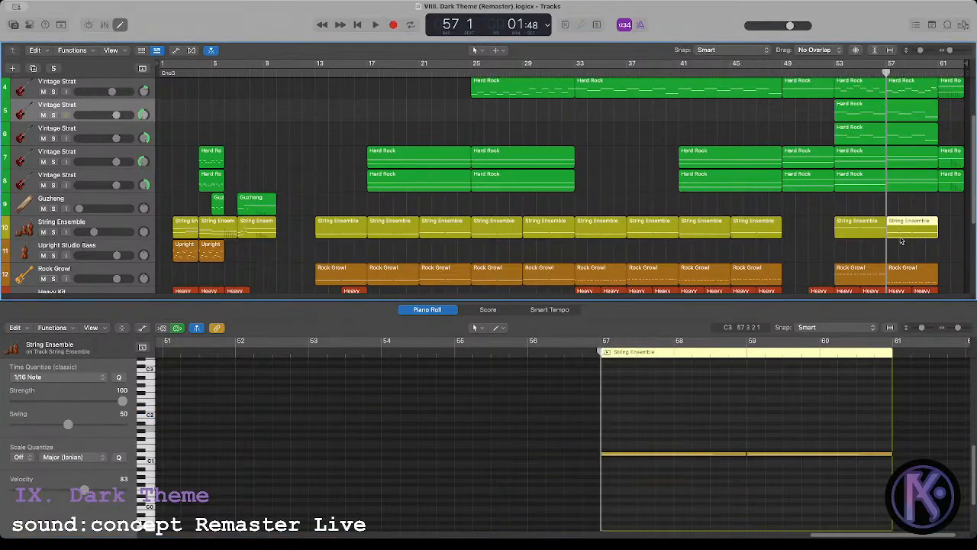
Step: Lower the Rock Growl notes and the held Hard Rock chord on tracks 7 and 8 from bar 57 by two semitones, and audition them
click(902, 273)
shift+click(900, 186)
shift+click(900, 166)
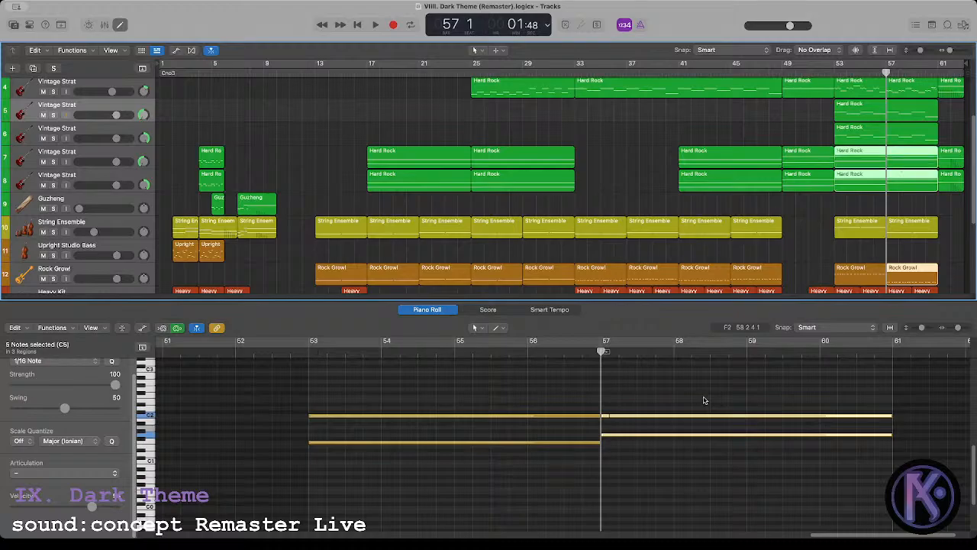
drag(606, 408, 909, 472)
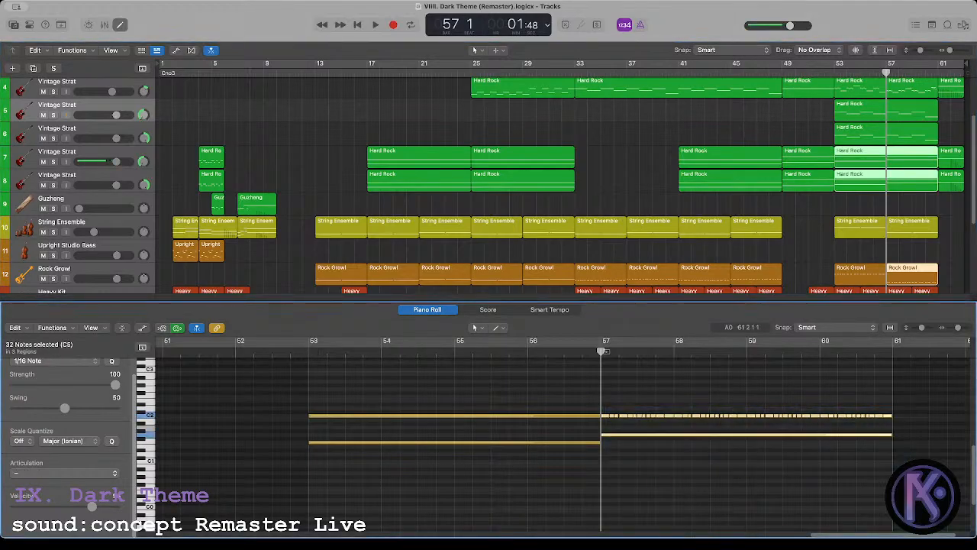
key(alt+Down)
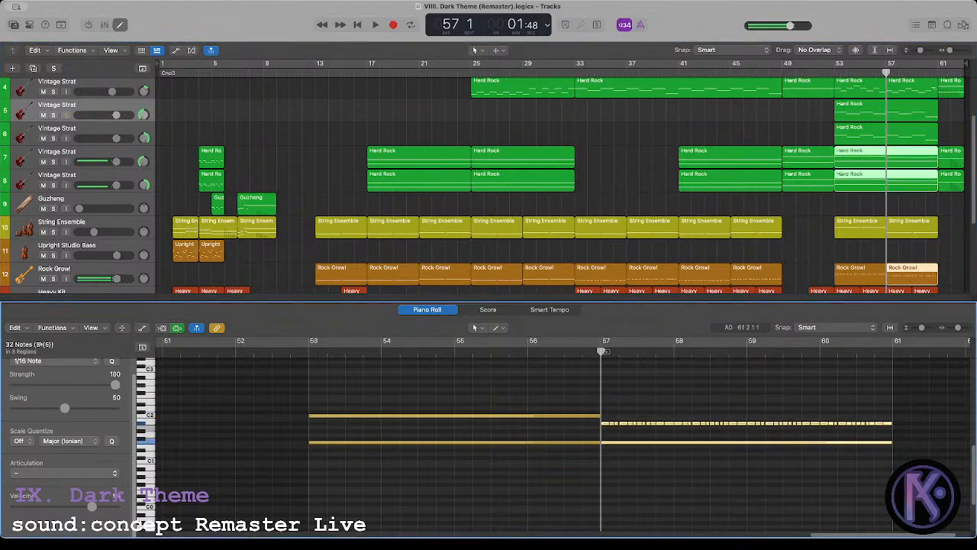
key(space)
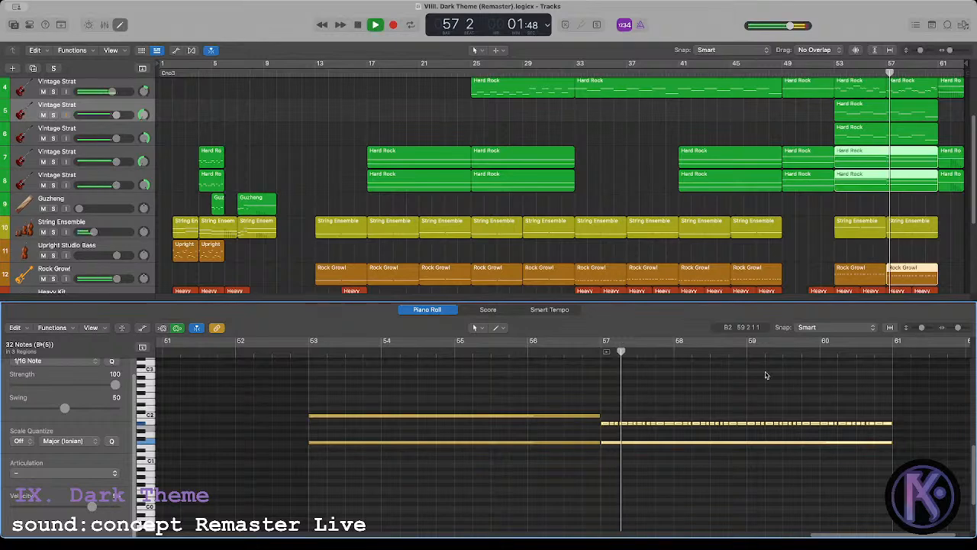
key(space)
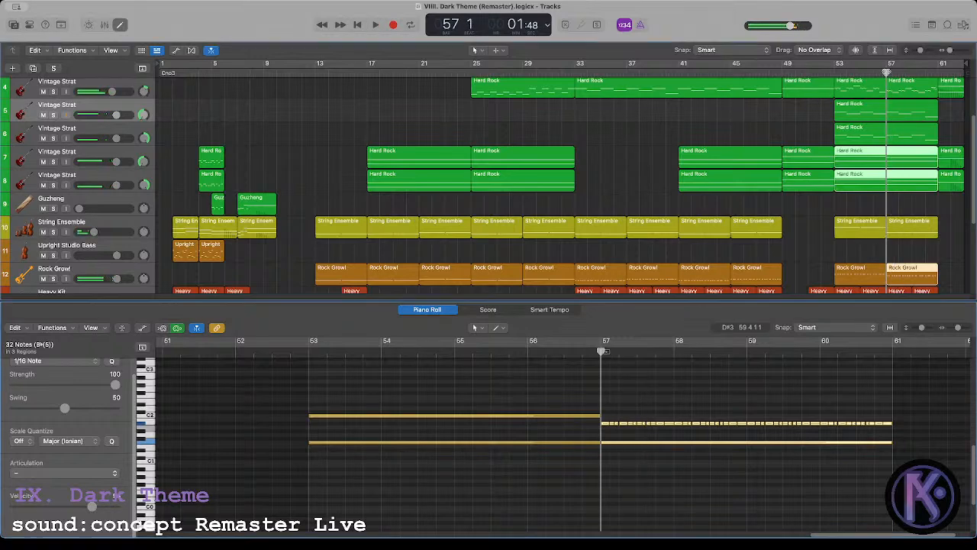
Step: Transpose both held notes of the String Ensemble region at bar 57 four semitones lower overall, an octave below the Rock Growl notes
click(900, 226)
drag(613, 445, 820, 477)
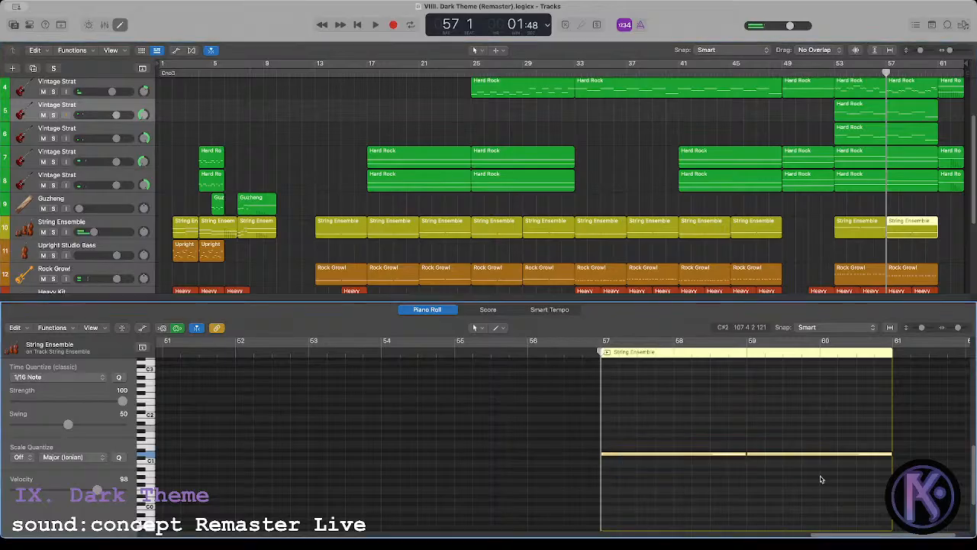
key(alt+Up)
key(alt+Up)
key(alt+Up)
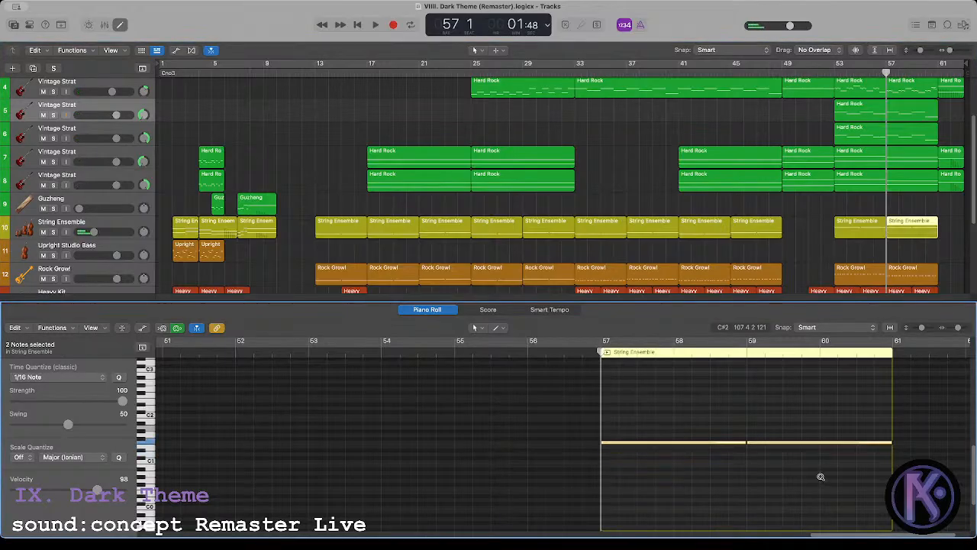
key(alt+Up)
key(alt+Up)
key(alt+Up)
key(alt+Up)
key(alt+Up)
key(alt+Up)
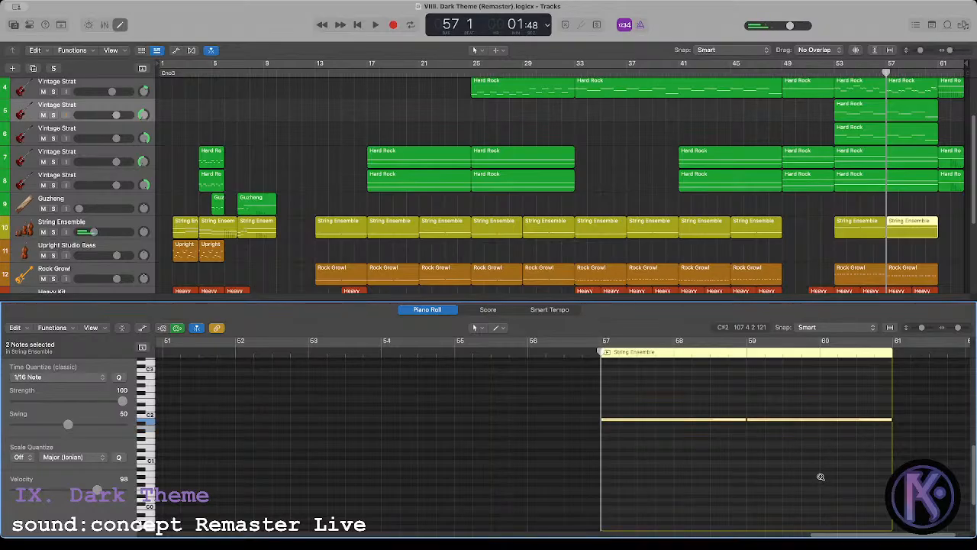
key(alt+shift+Down)
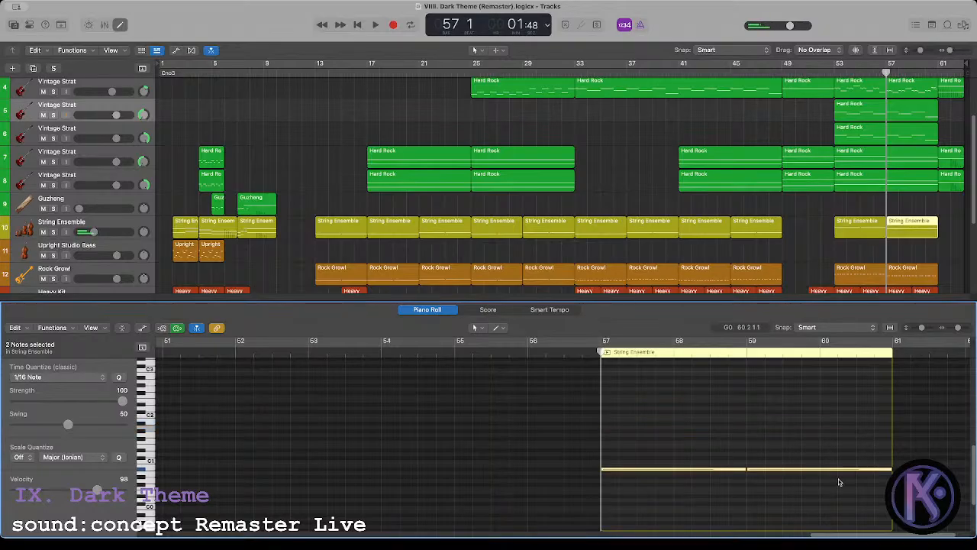
Step: Play from bar 53 into bar 61 while comparing the String Ensemble and Rock Growl notes at bars 53 and 57
click(833, 74)
key(space)
click(807, 217)
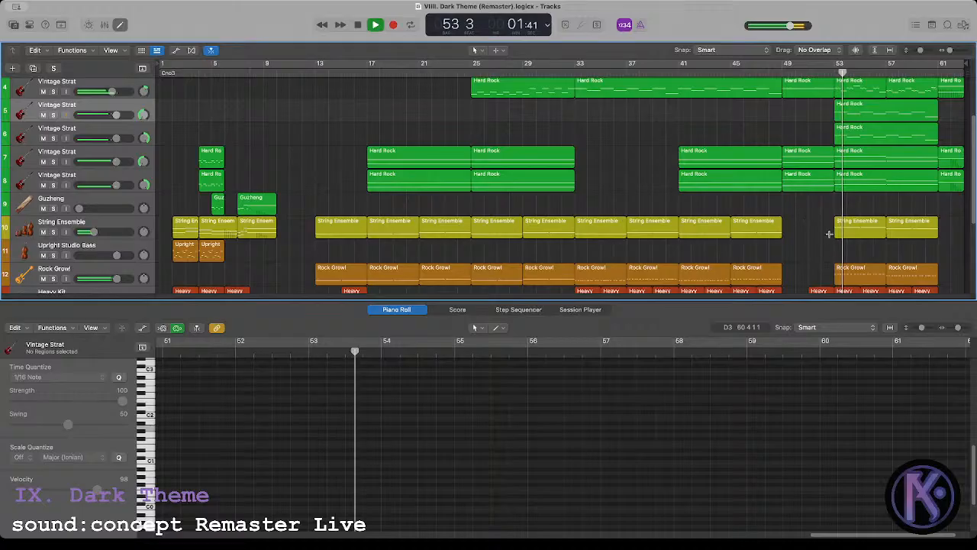
drag(816, 221, 923, 279)
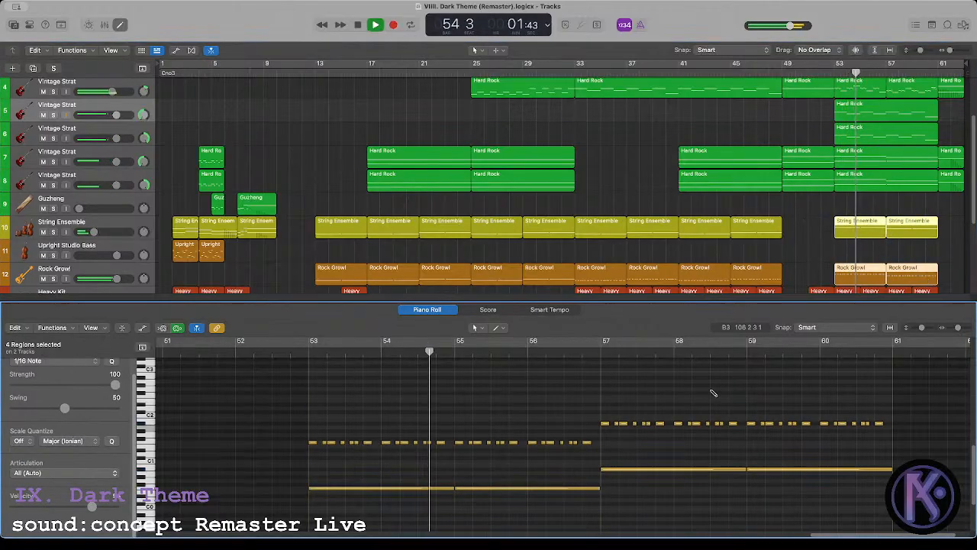
scroll(710, 390, up, 1)
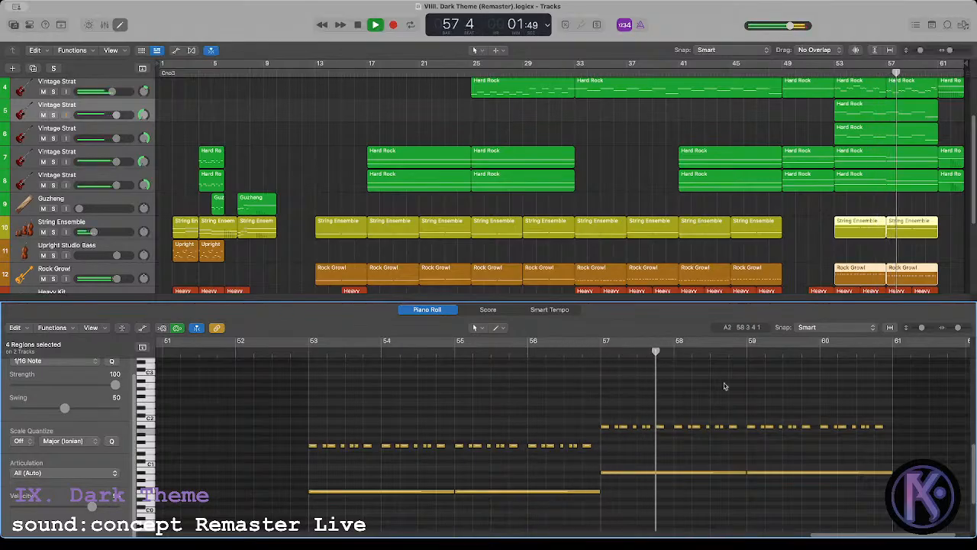
click(890, 208)
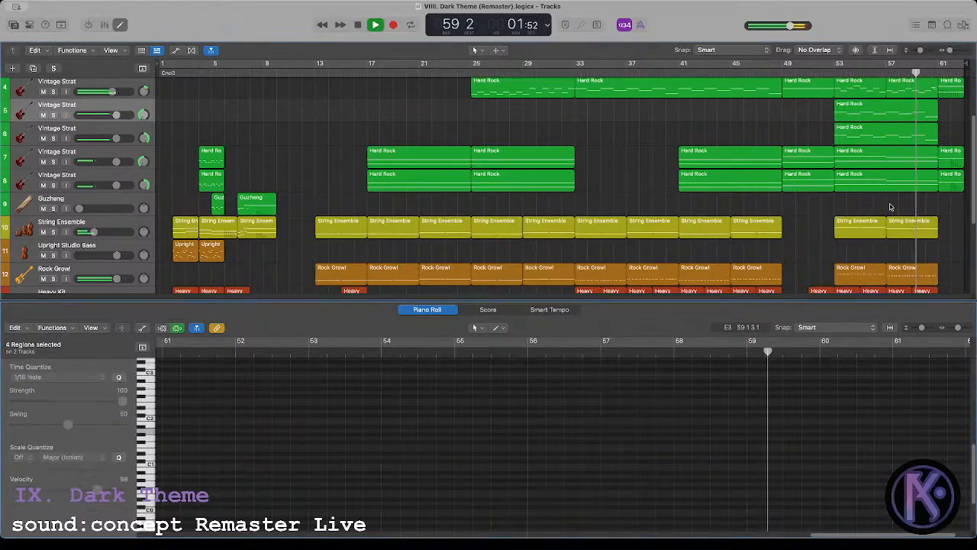
click(889, 269)
click(892, 209)
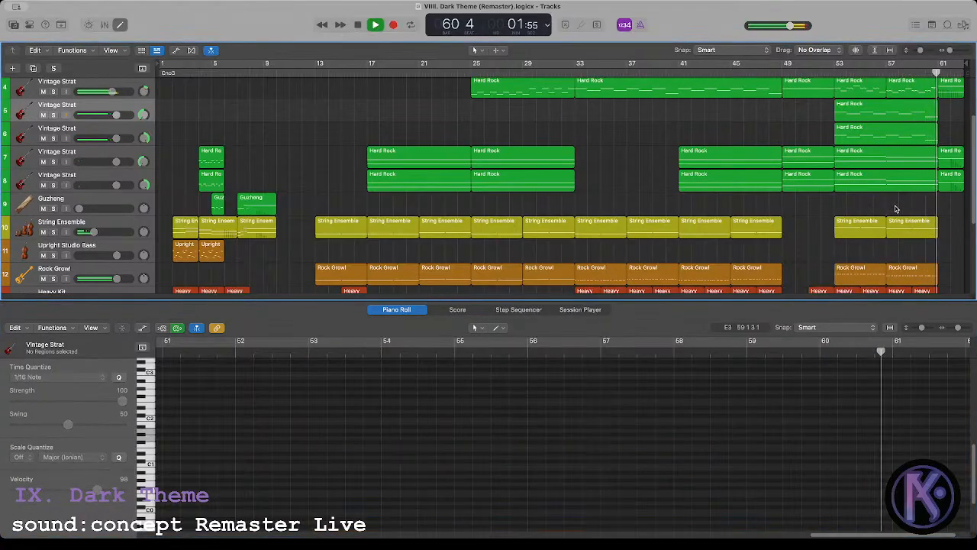
scroll(903, 201, down, 2)
key(space)
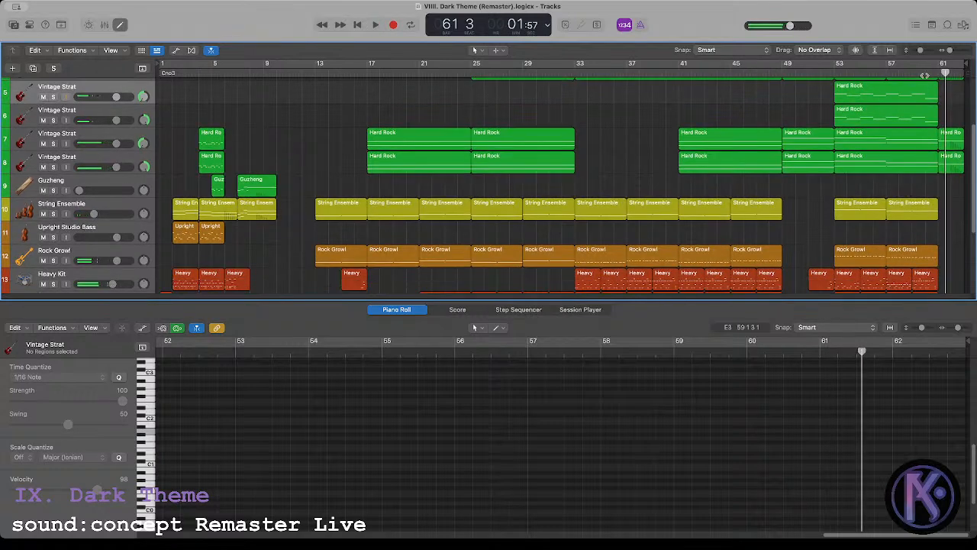
Step: Try shortening the Rock Growl region at bar 57 so it ends at bar 60, and listen to the ending
click(924, 75)
click(925, 252)
drag(748, 423, 803, 447)
key(Delete)
key(space)
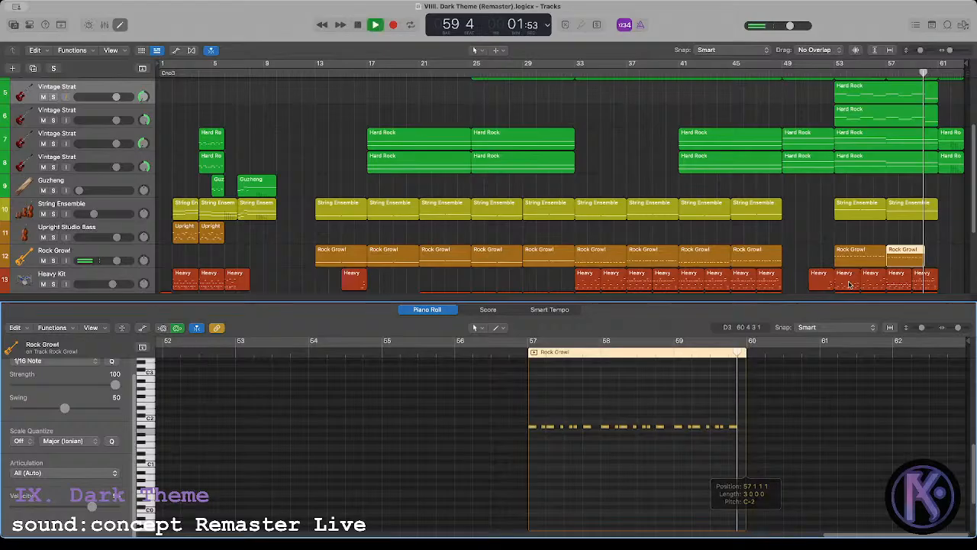
click(908, 190)
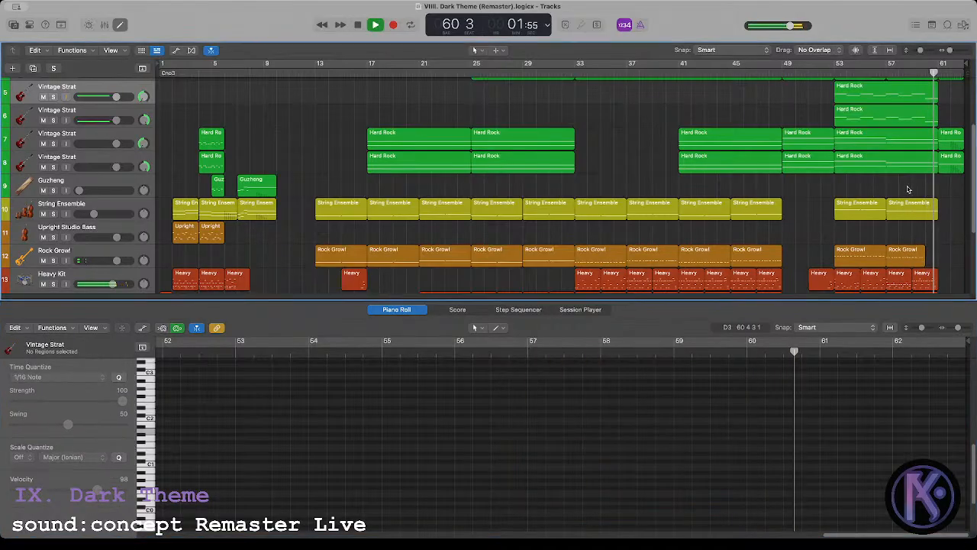
Step: Shorten the Rock Growl region at bar 57 so it ends at bar 60 beat 3, and play the ending from bar 60
click(913, 64)
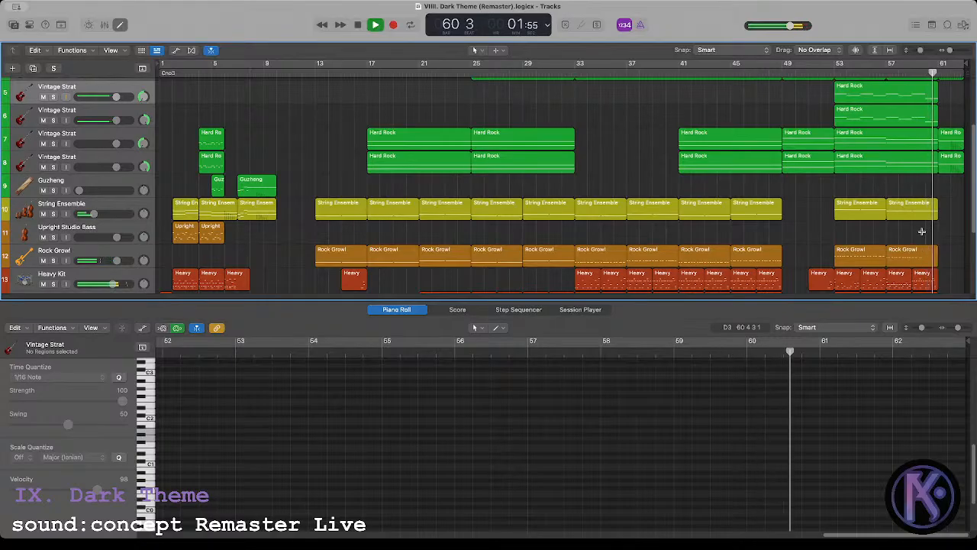
key(space)
click(931, 73)
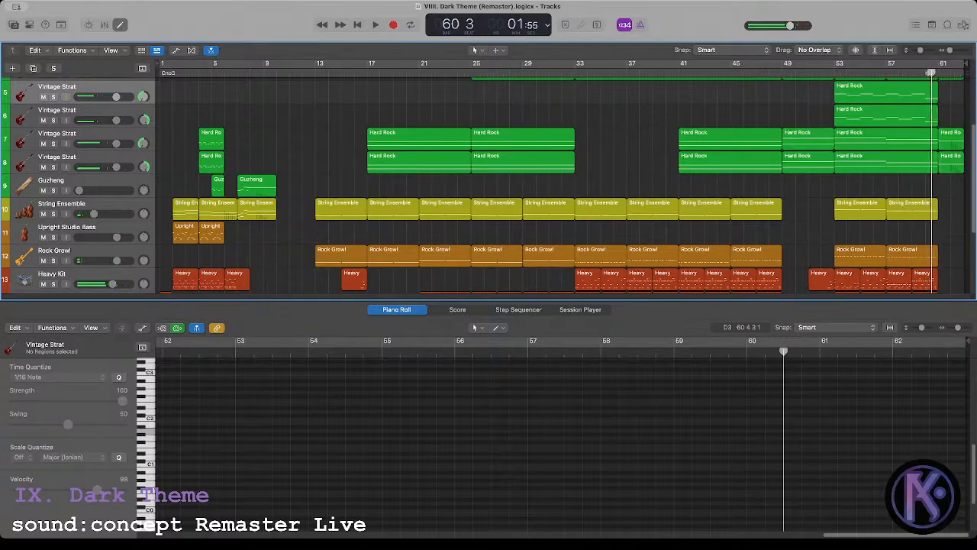
click(931, 252)
drag(790, 420, 782, 455)
key(space)
click(925, 73)
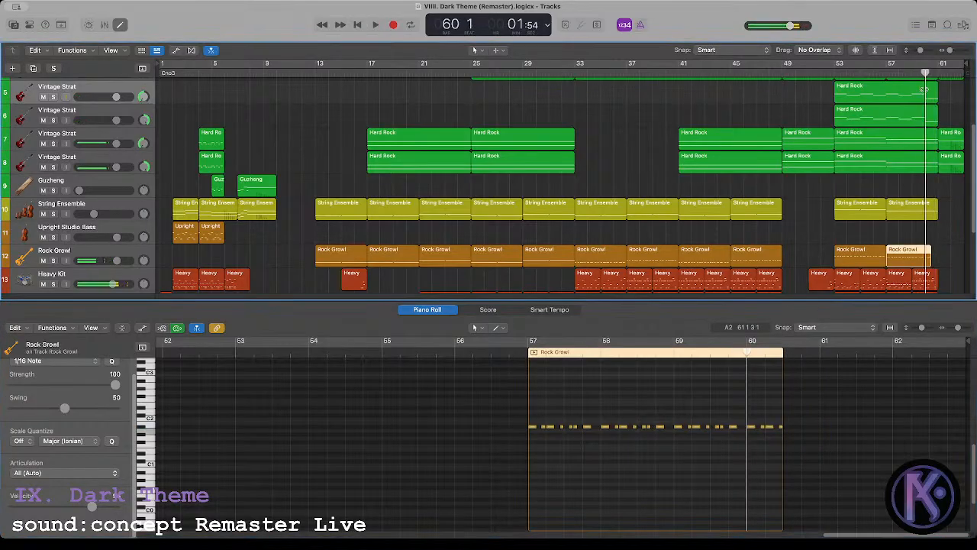
key(space)
click(913, 236)
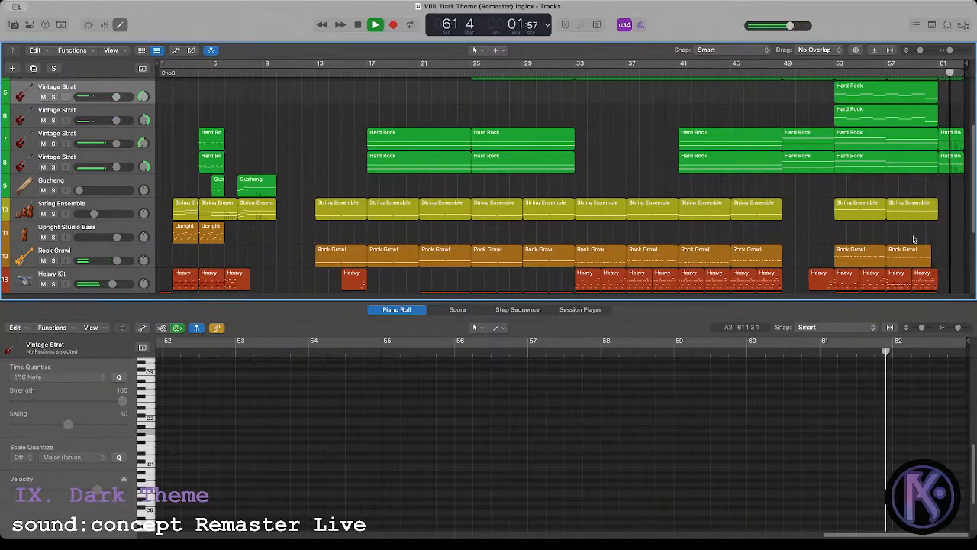
Step: Return the playhead to bar 53 and examine the notes of the Hard Rock regions there on tracks 3 and 4
scroll(912, 239, down, 3)
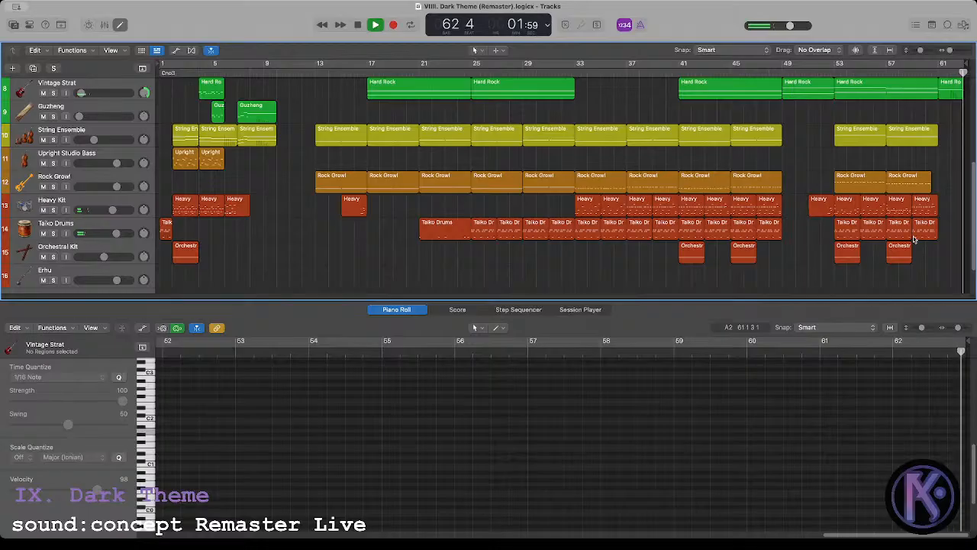
scroll(913, 239, up, 5)
click(834, 73)
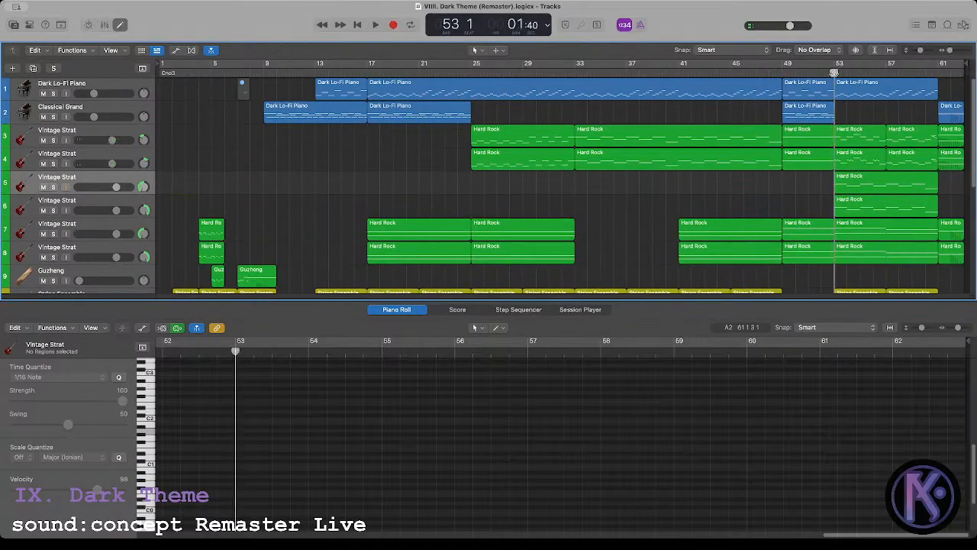
drag(856, 114, 858, 156)
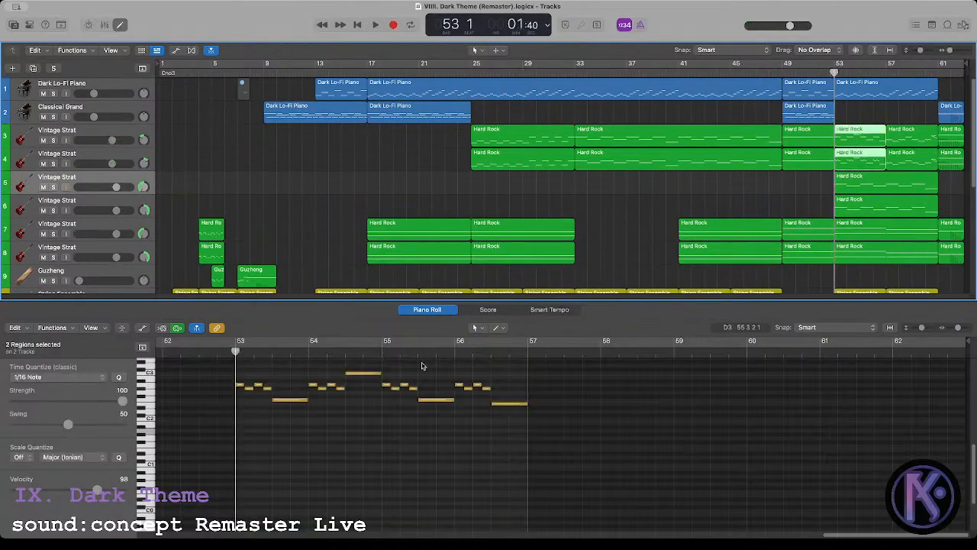
click(281, 400)
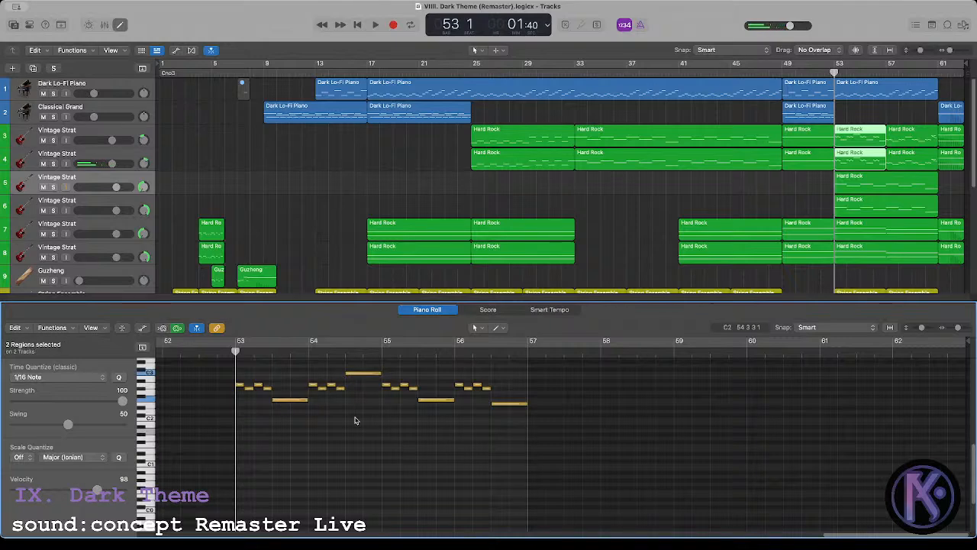
Step: Examine the notes of the Hard Rock regions at bar 53 on tracks 3 and 4, comparing them with track 6
click(495, 404)
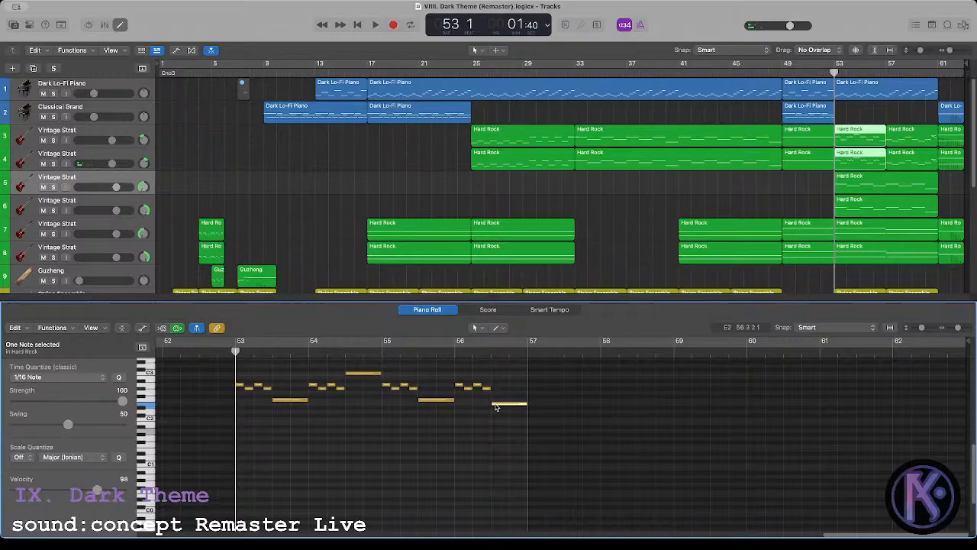
click(420, 438)
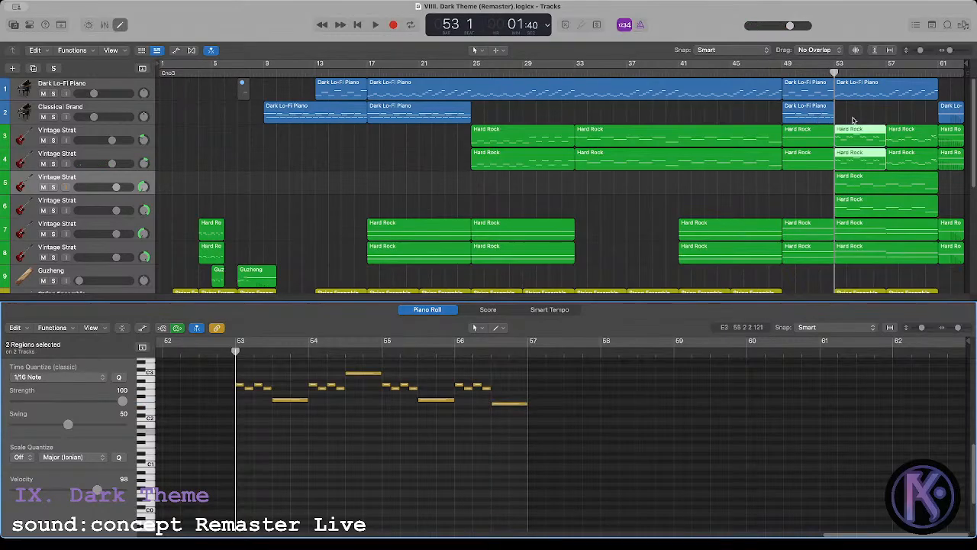
click(847, 159)
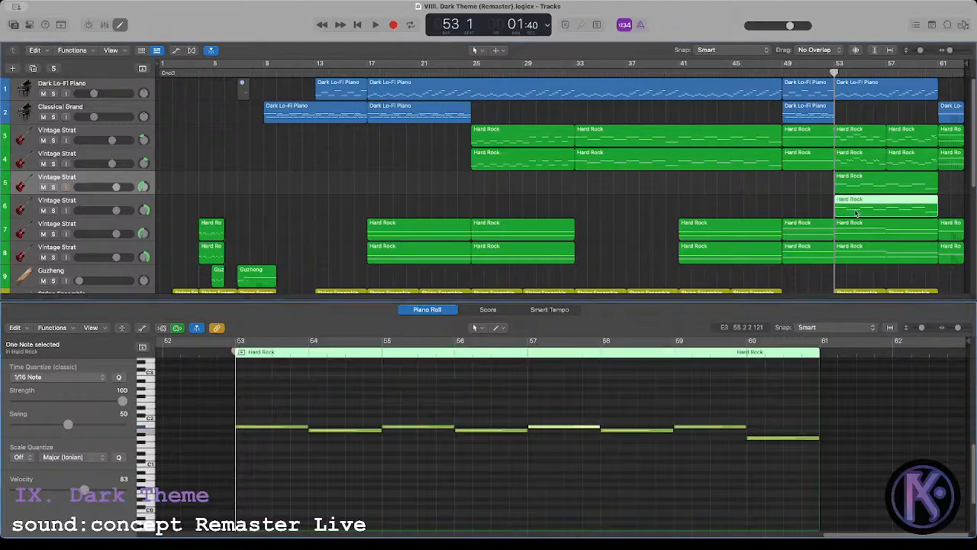
shift+click(847, 130)
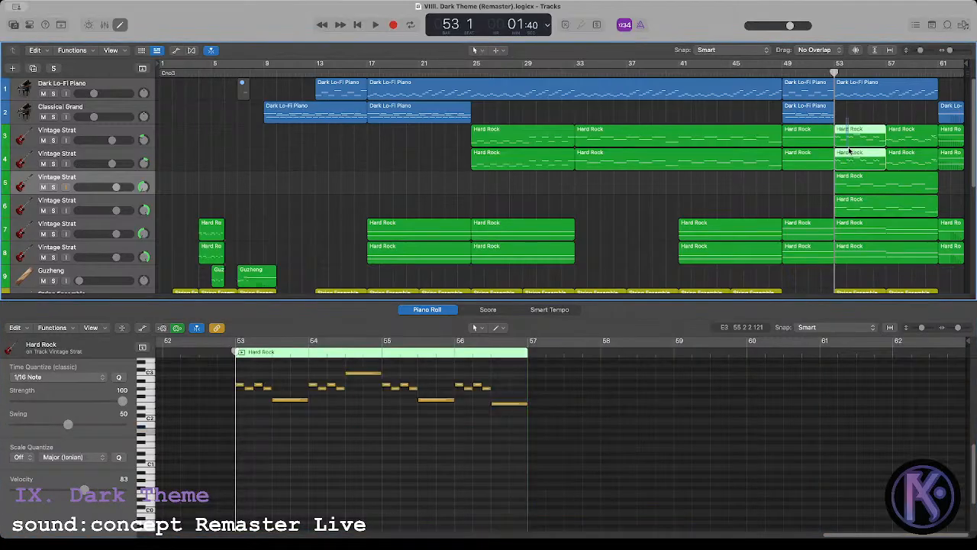
click(507, 404)
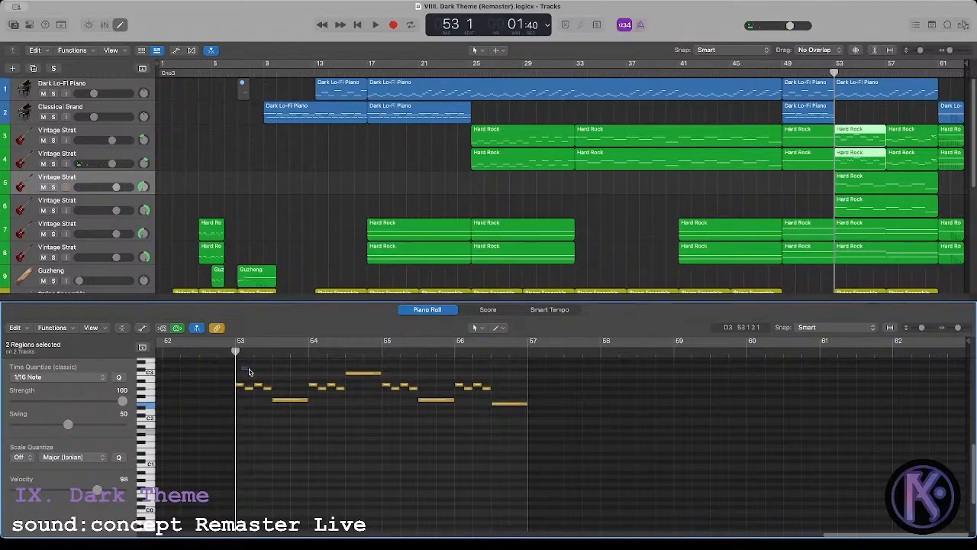
drag(249, 371, 547, 455)
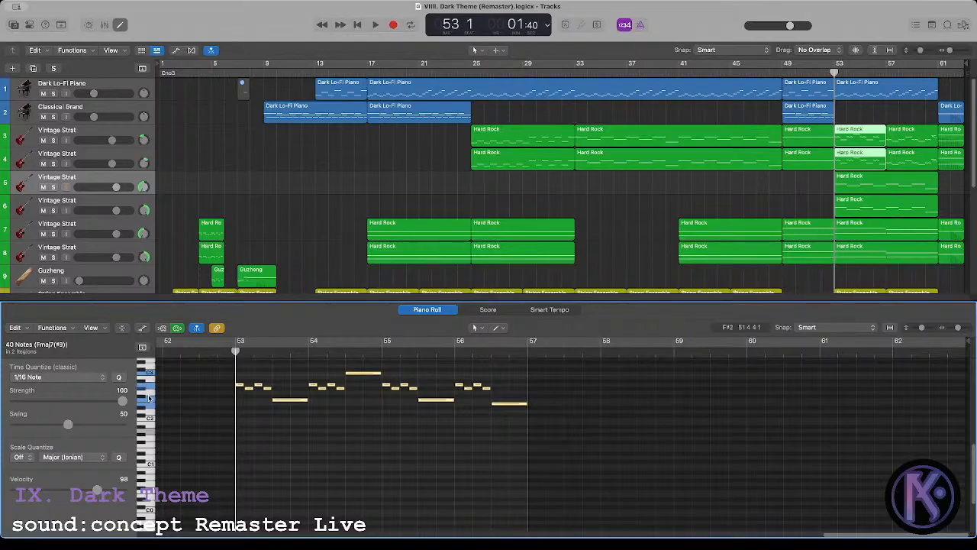
click(304, 428)
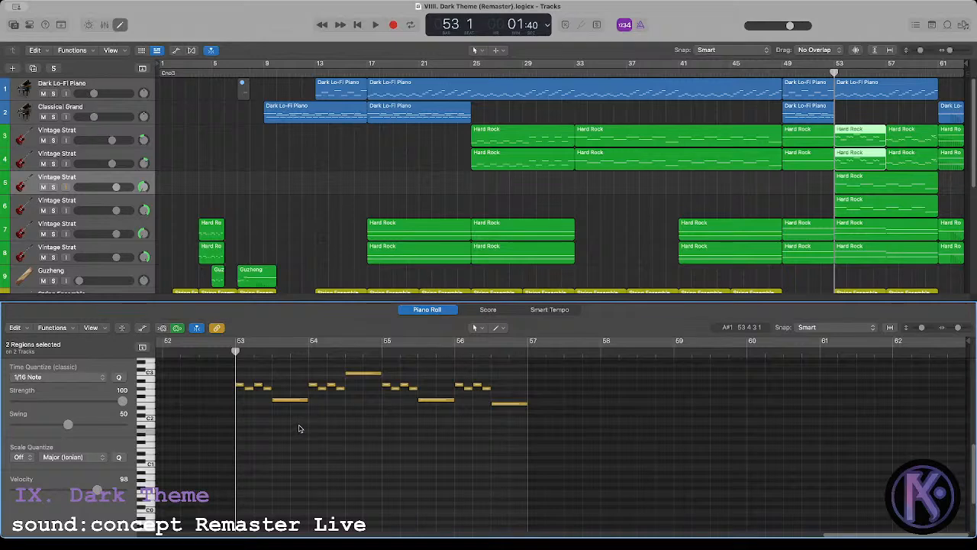
Step: Play the arrangement briefly from bar 53, and listen again from bar 57 while checking the lower tracks
key(space)
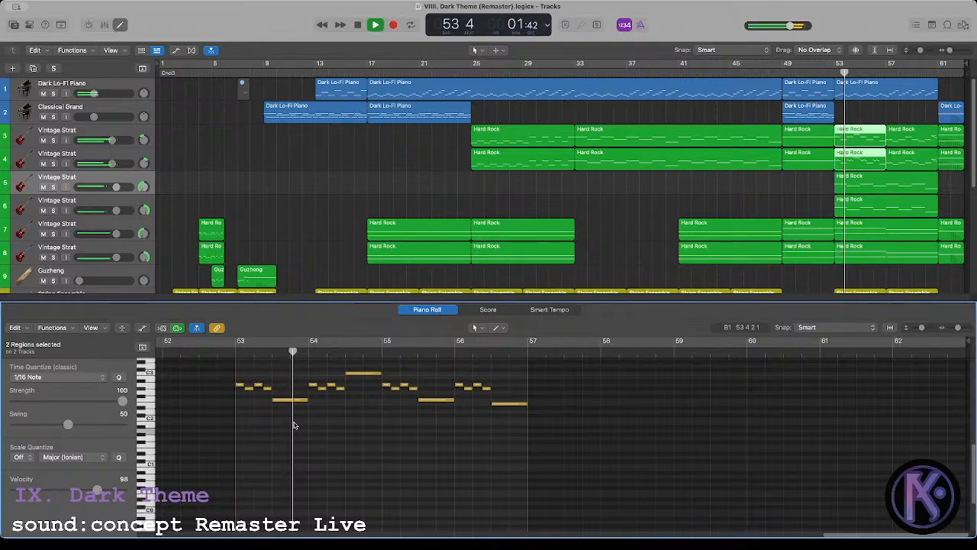
key(space)
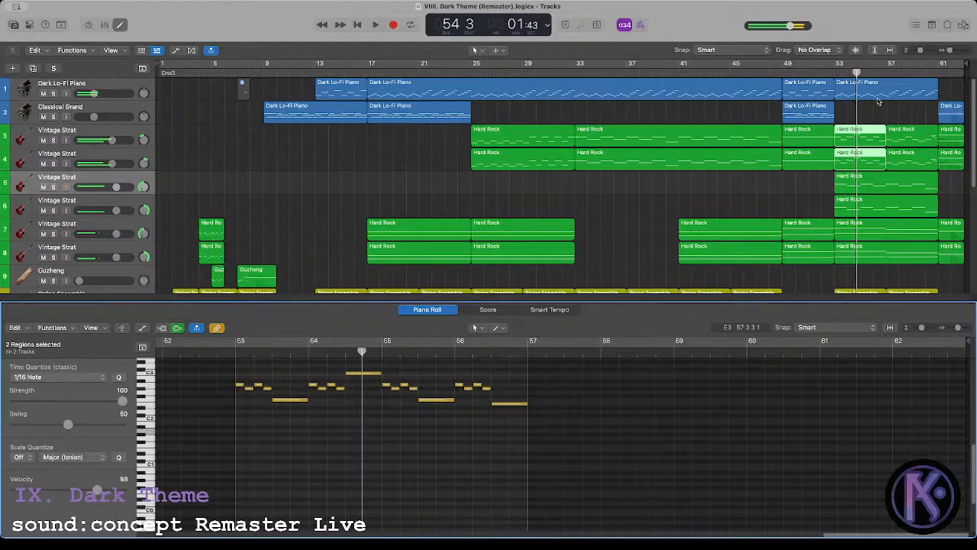
click(887, 71)
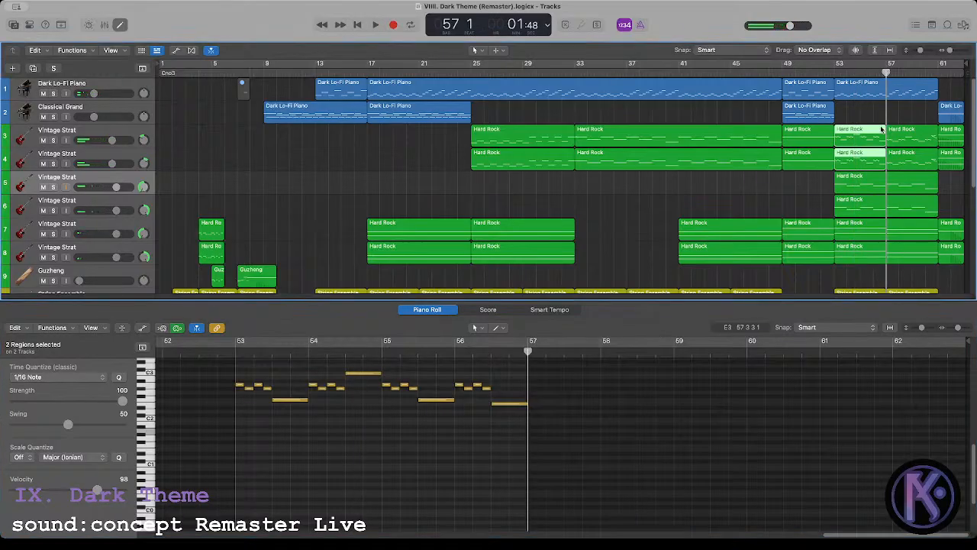
key(space)
scroll(878, 188, down, 3)
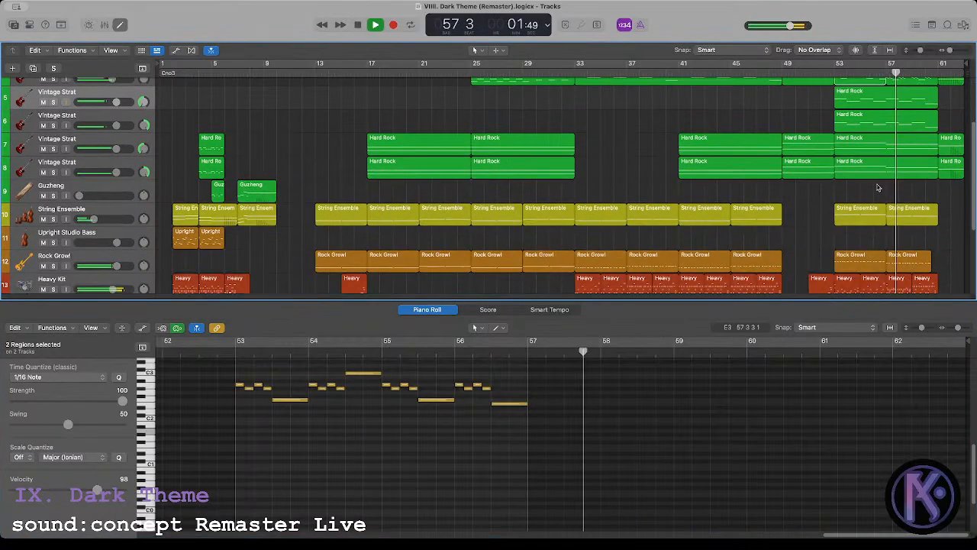
scroll(878, 187, up, 4)
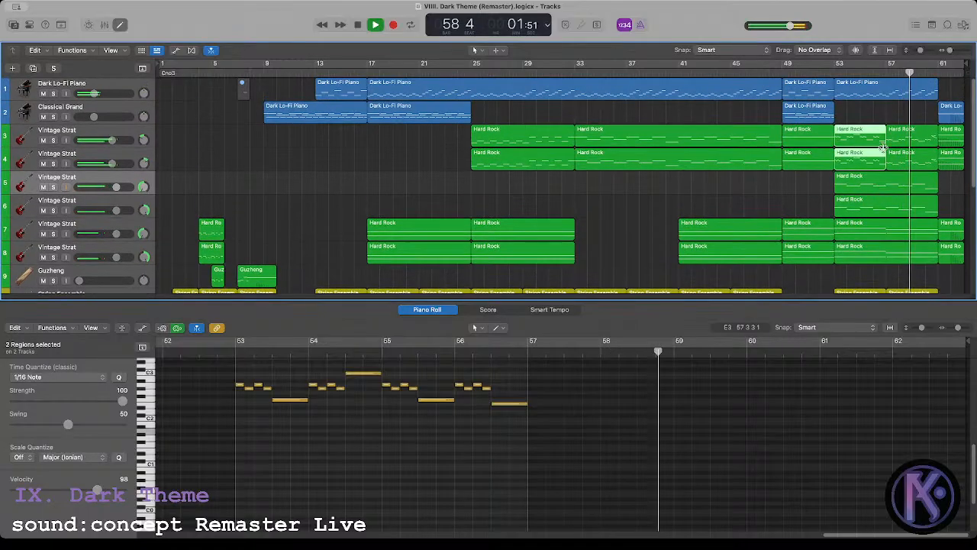
key(space)
Step: Try transposing all notes of the Dark Lo-Fi Piano region at bar 53 down two semitones, listen, and restore their pitch
click(836, 72)
click(850, 95)
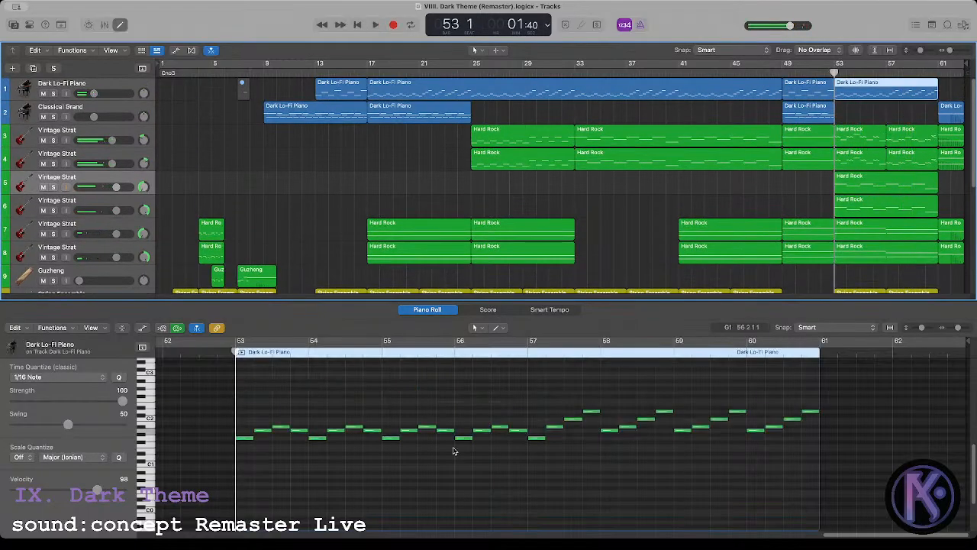
key(super+a)
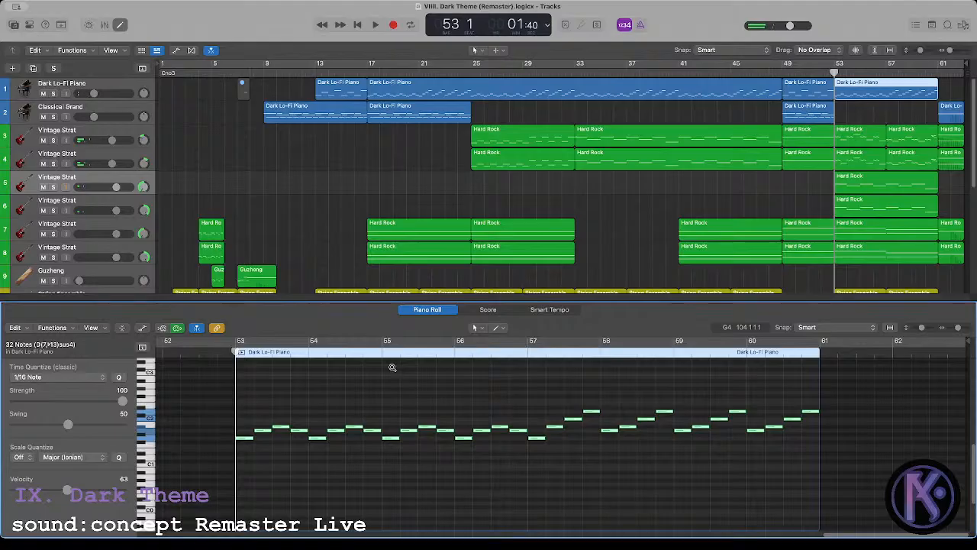
key(alt+Down)
key(alt+Down)
key(space)
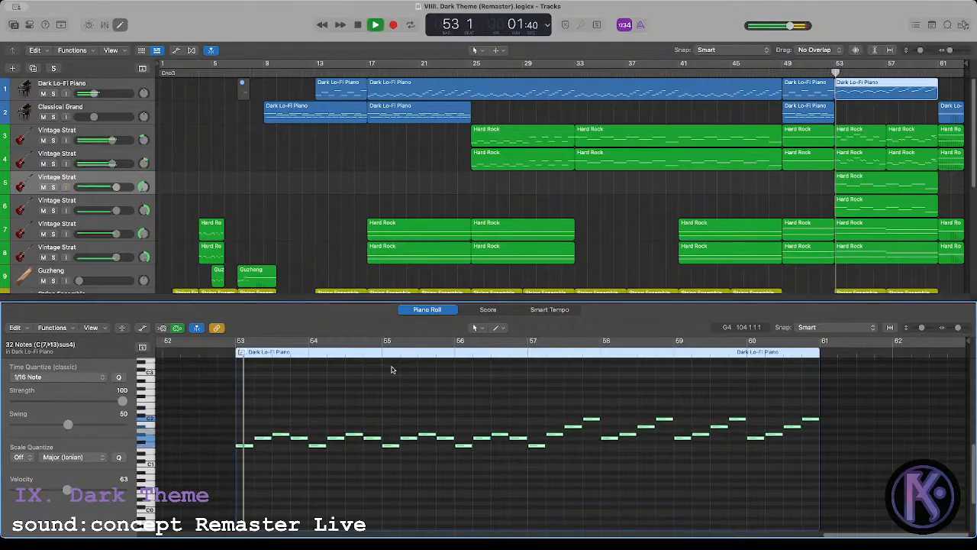
key(alt+Up)
key(alt+Up)
key(space)
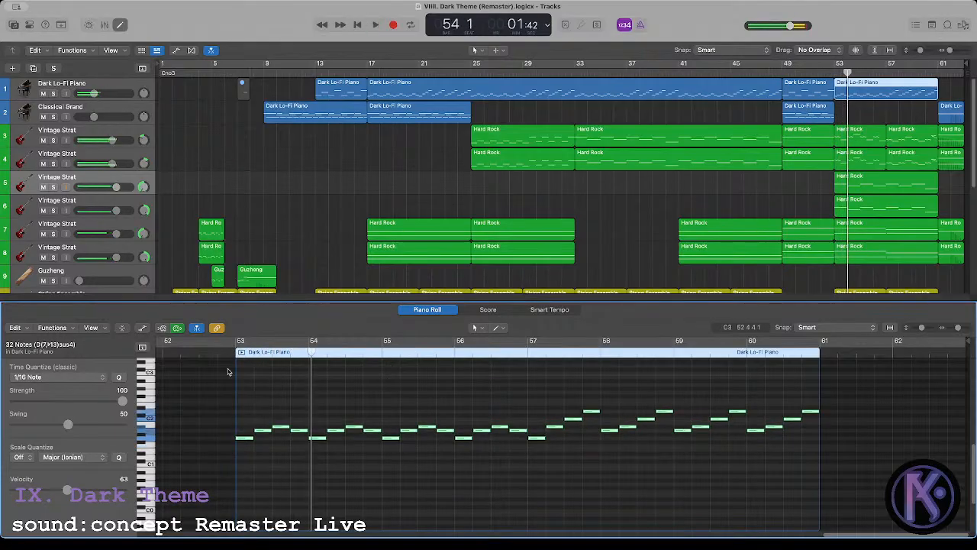
Step: Solo the Dark Lo-Fi Piano and the Vintage Strat tracks 3 and 4, and play them from bar 53
click(235, 350)
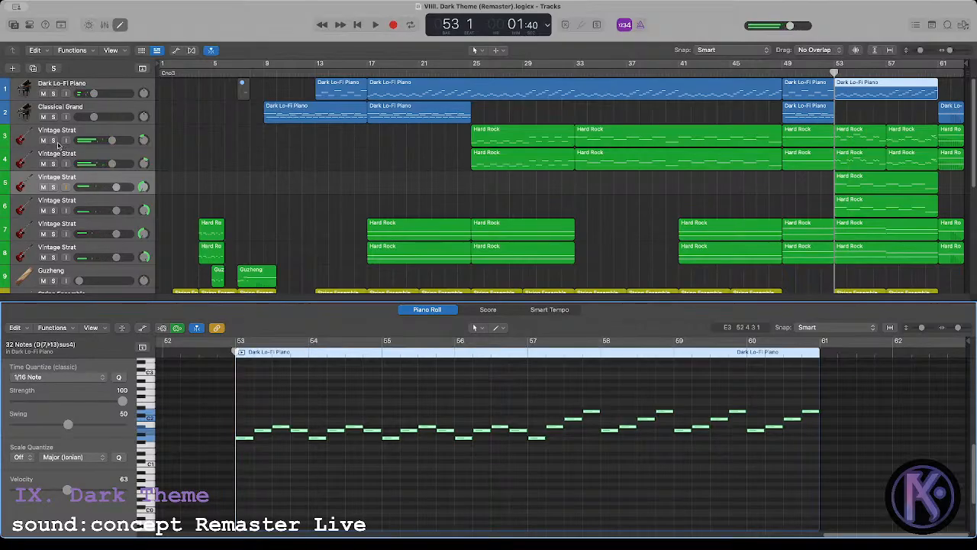
drag(53, 141, 53, 162)
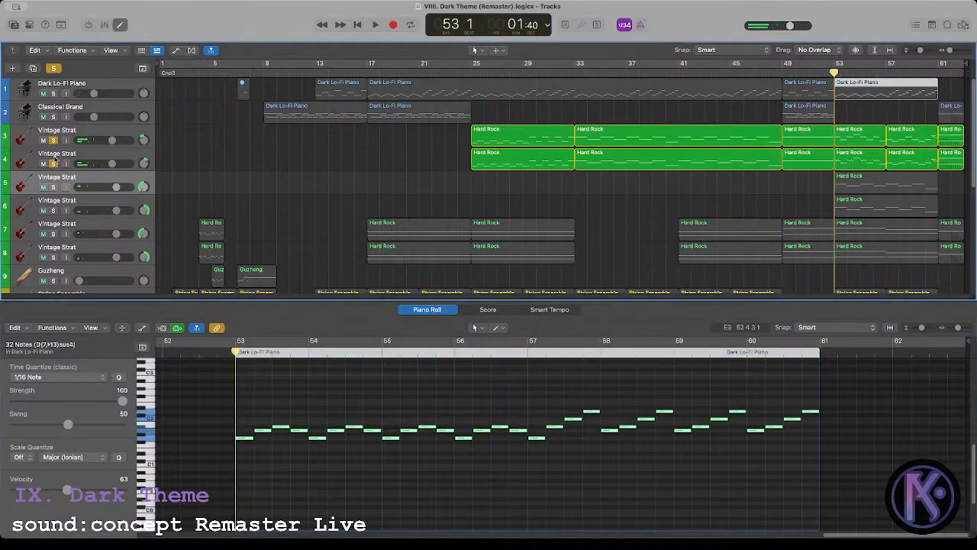
click(53, 93)
key(space)
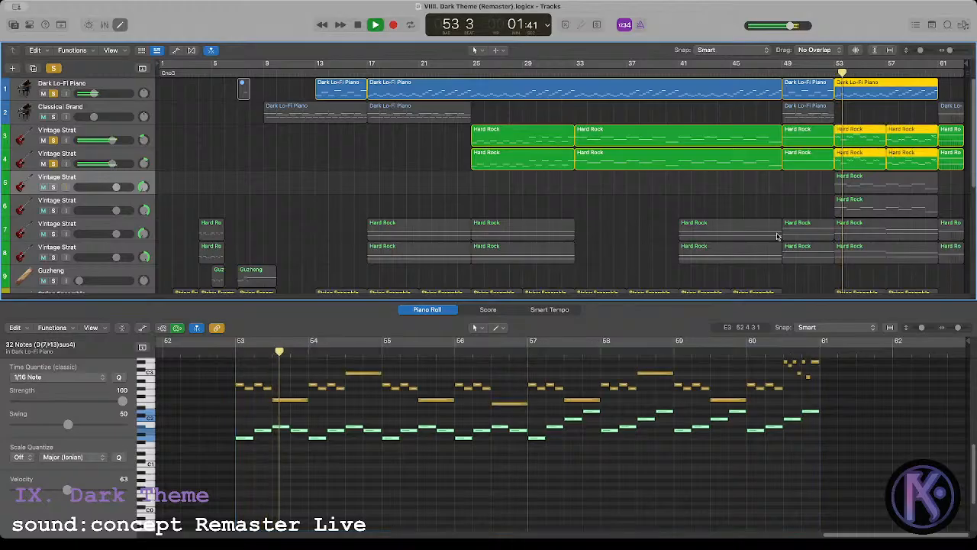
scroll(239, 408, up, 3)
click(239, 412)
key(space)
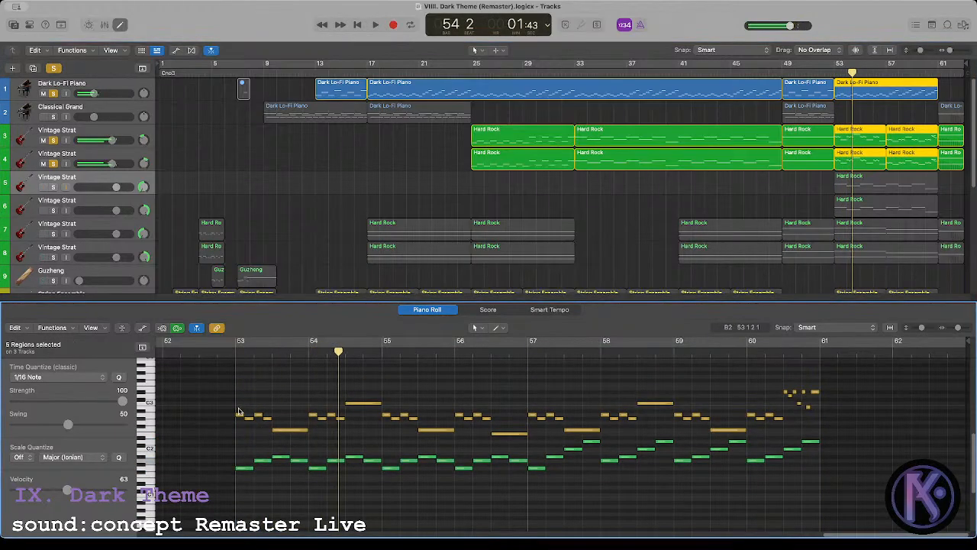
Step: Compare the simultaneous piano and guitar notes beat by beat in bars 53, 54 and 57
drag(241, 470, 240, 477)
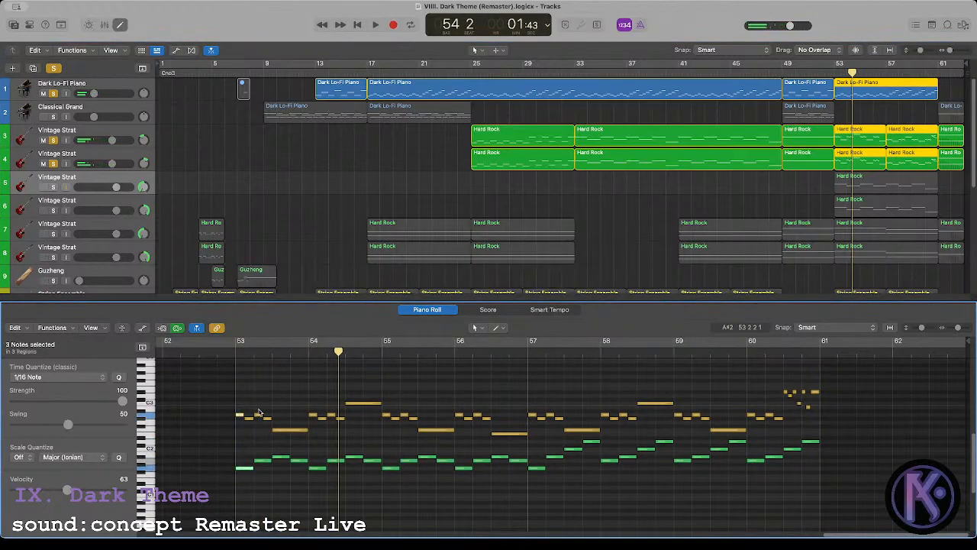
drag(259, 412, 260, 470)
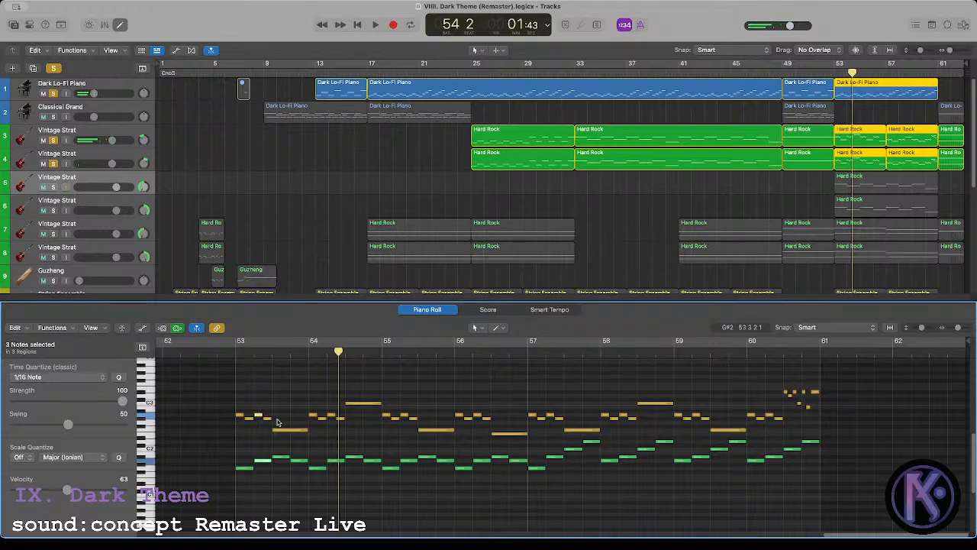
drag(277, 422, 282, 476)
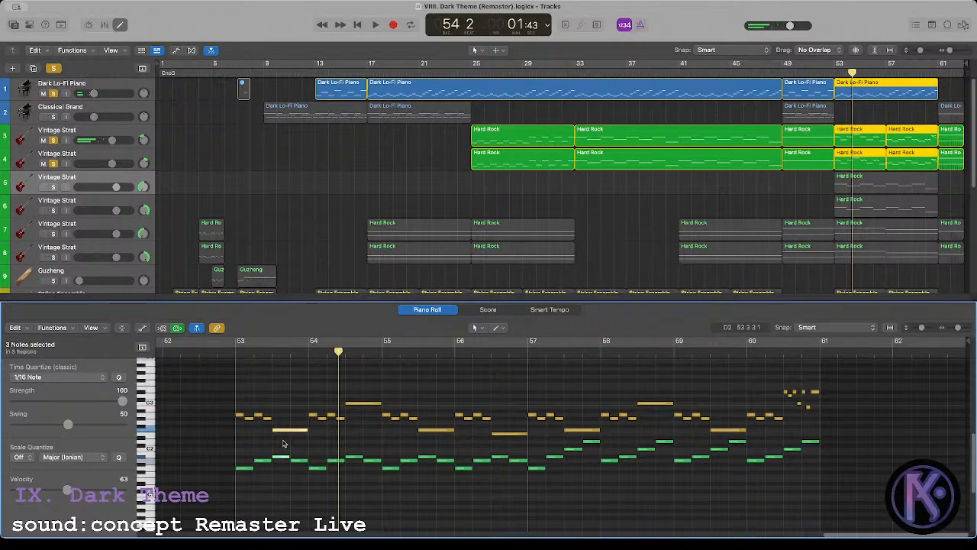
drag(317, 413, 311, 474)
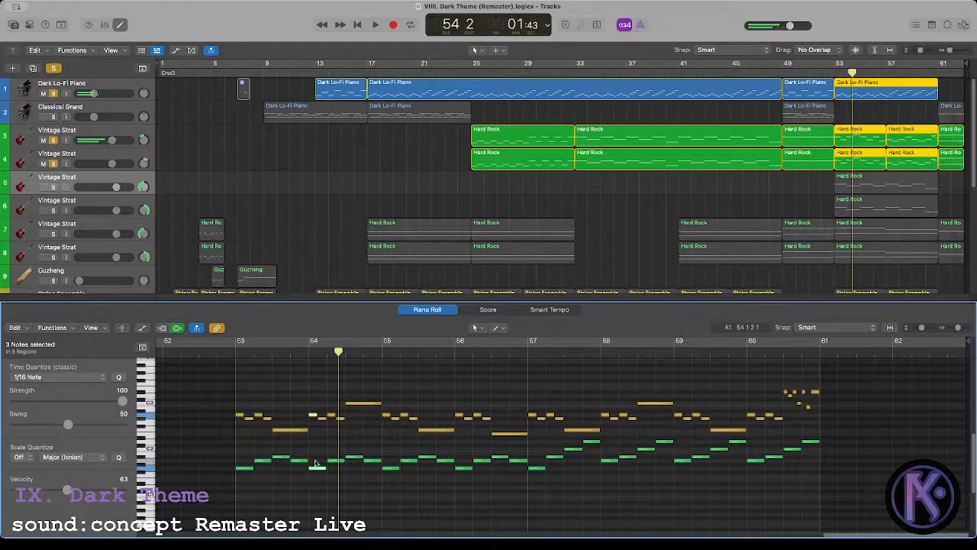
click(352, 441)
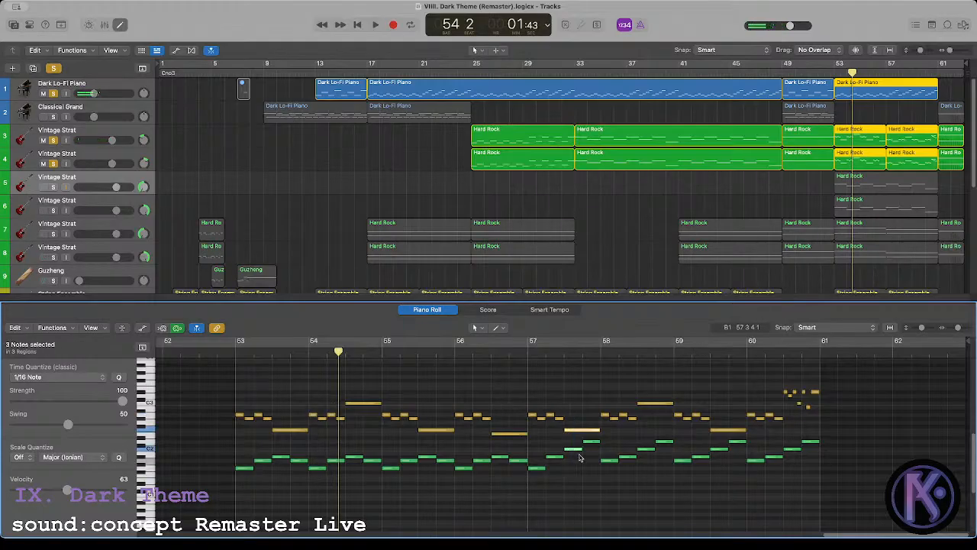
click(583, 392)
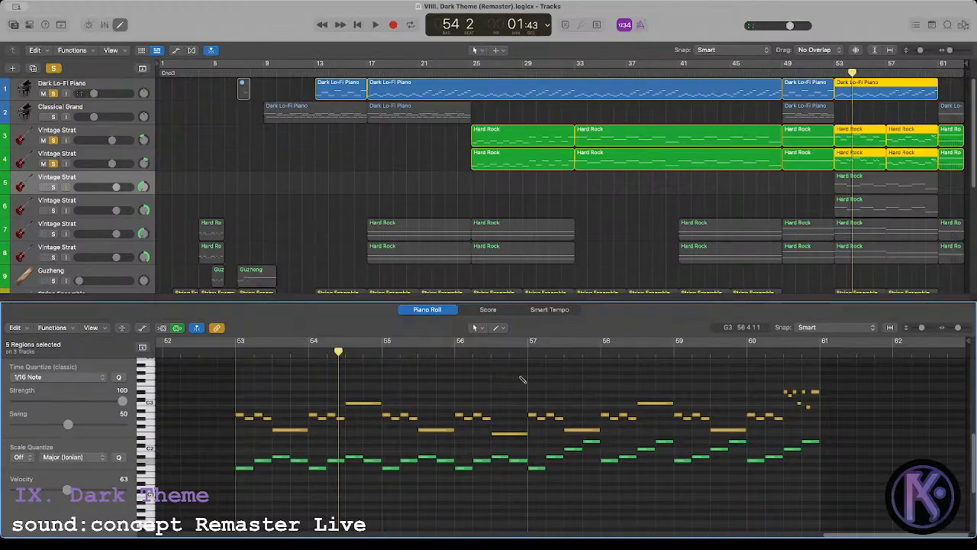
Step: Return the playhead to bar 53 and turn off solo on the Dark Lo-Fi Piano and Vintage Strat tracks 3 and 4
click(834, 74)
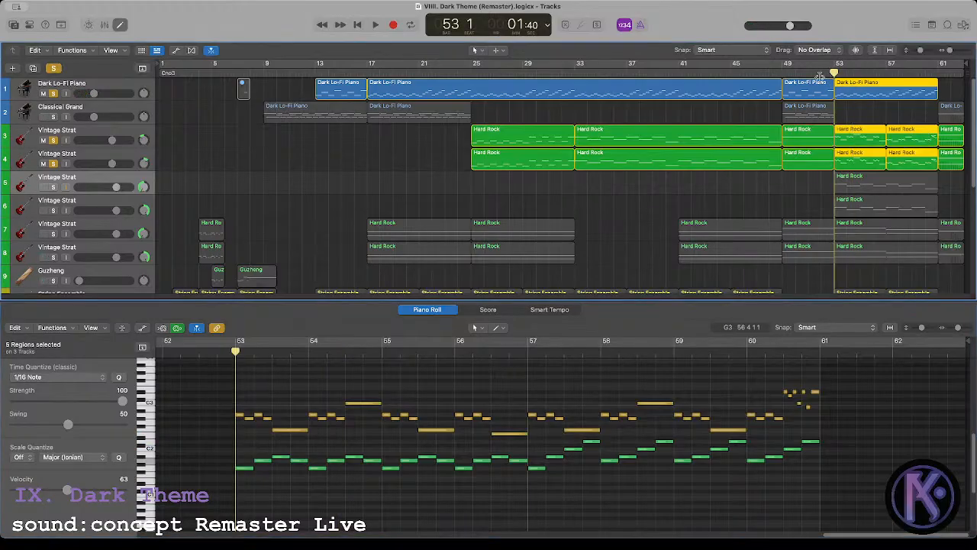
click(54, 93)
click(53, 139)
click(56, 163)
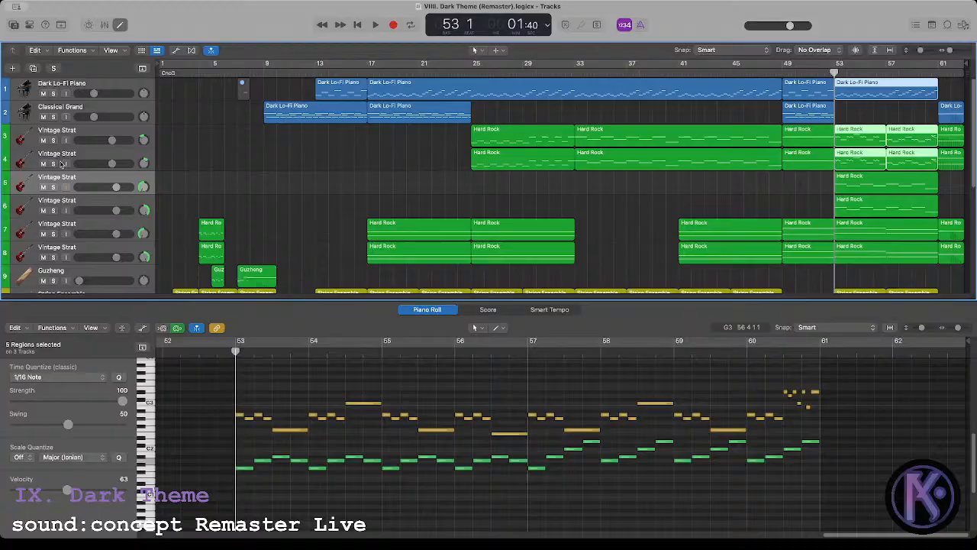
Step: Play the full mix from bar 53 through the ending while reviewing all tracks
click(709, 192)
key(space)
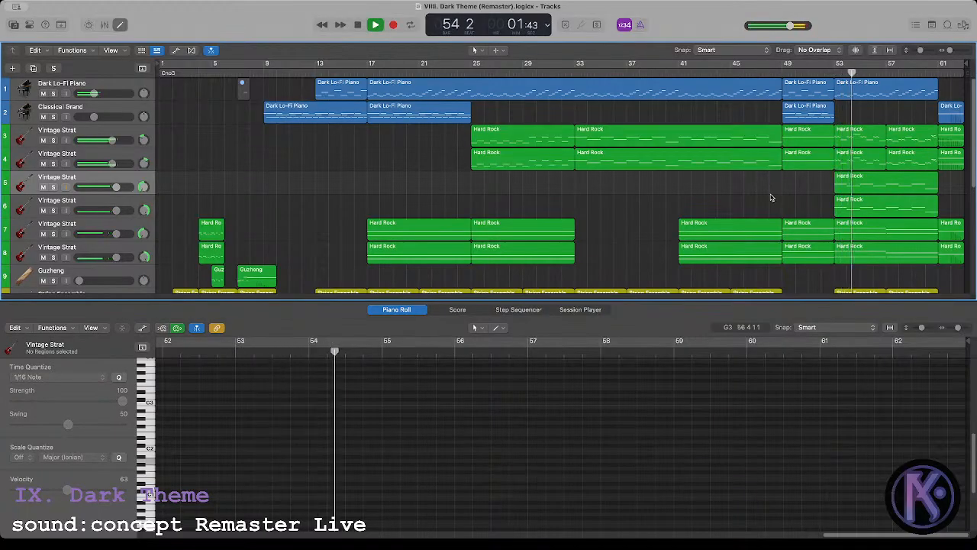
scroll(771, 198, down, 7)
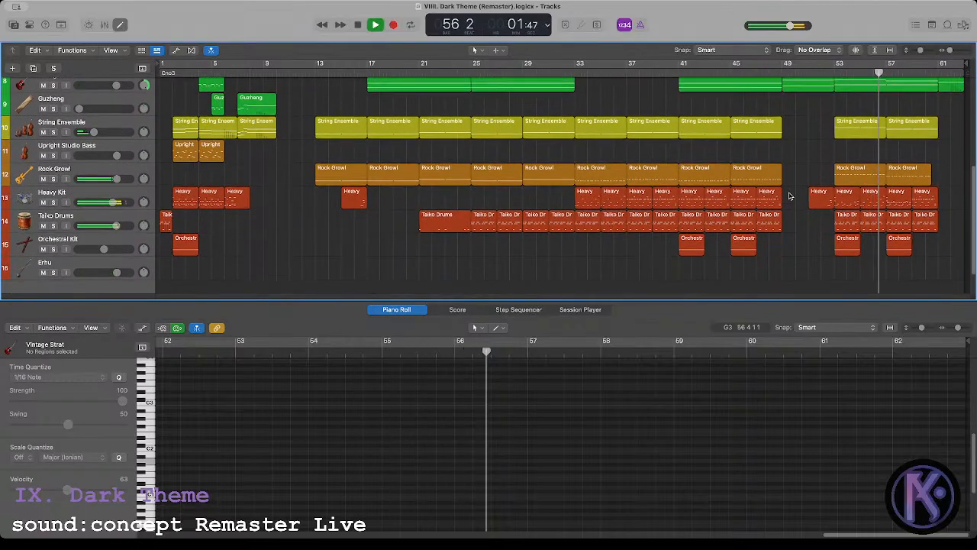
scroll(790, 197, up, 7)
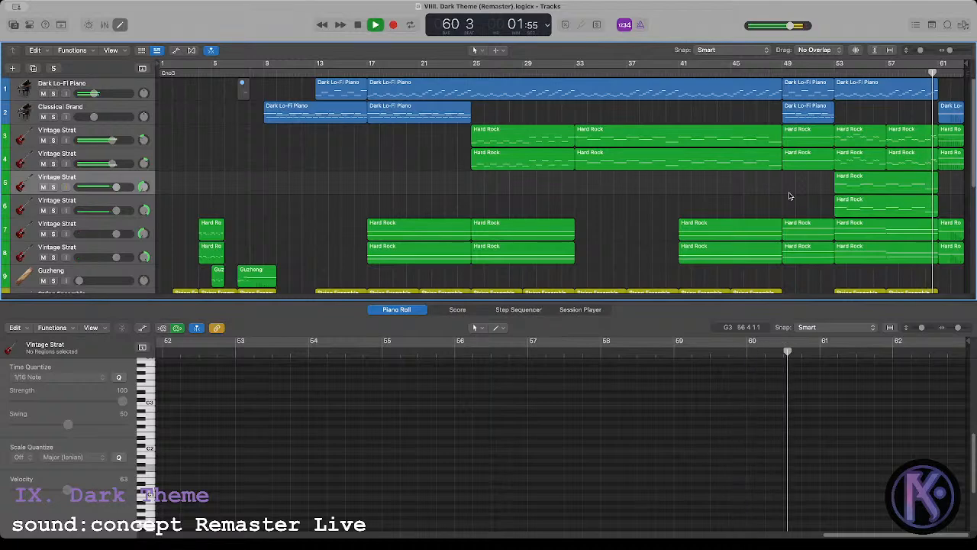
Step: Name all regions in the project after their tracks and clear the selection
key(super+a)
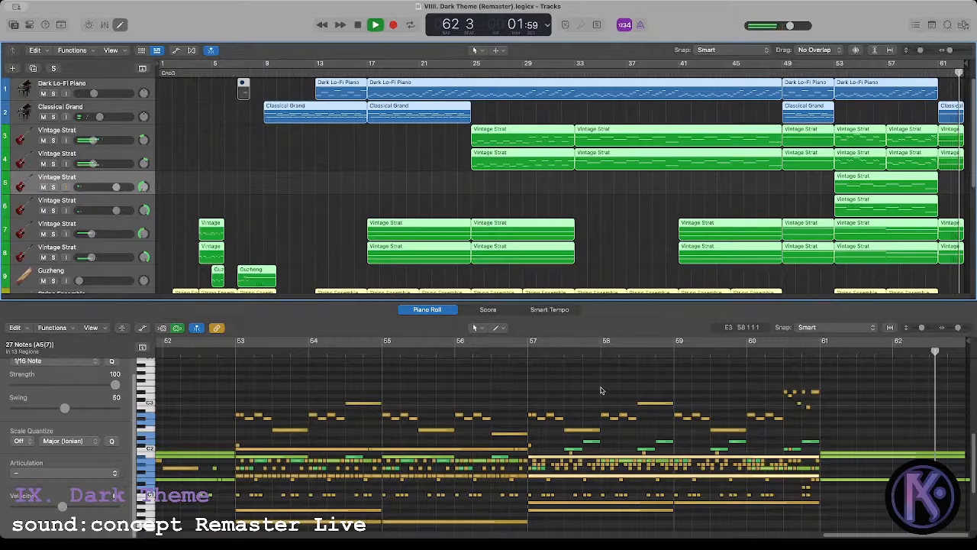
click(619, 242)
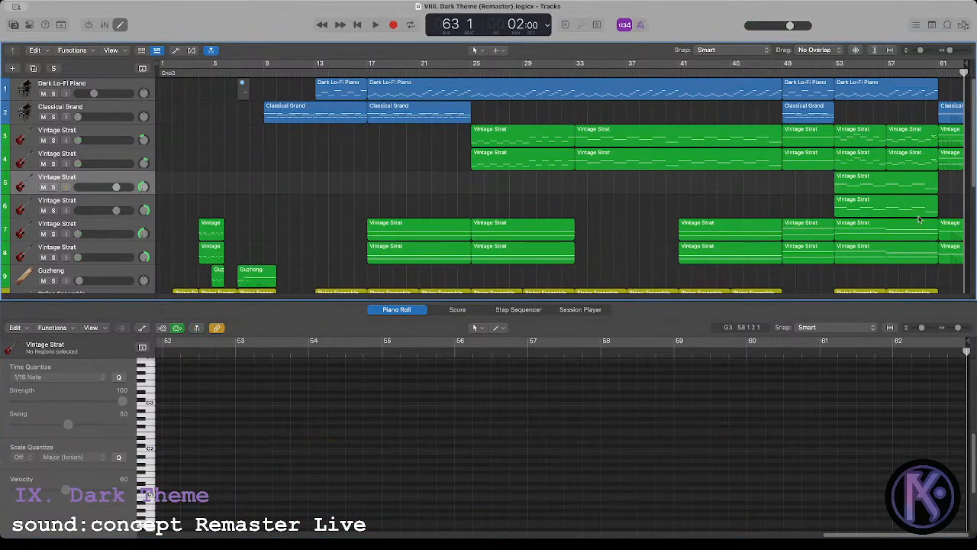
Step: Review the renamed regions across all tracks from the project start, and place the playhead at bar 25
key(Return)
scroll(312, 191, down, 5)
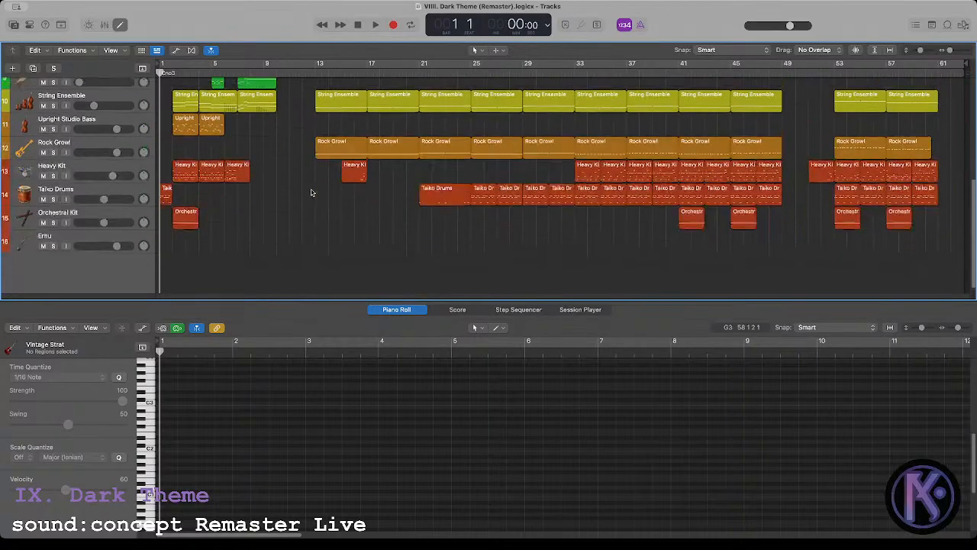
scroll(311, 192, up, 5)
drag(260, 74, 472, 119)
scroll(430, 171, down, 4)
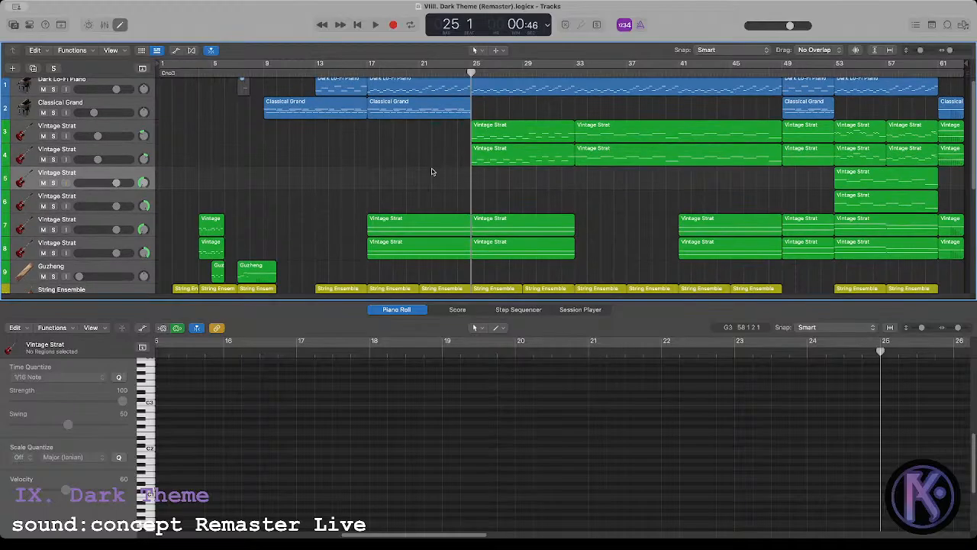
Step: Try the two Upright Studio Bass regions on the Rock Growl track, audition them from the project start, and undo the move
scroll(431, 171, down, 2)
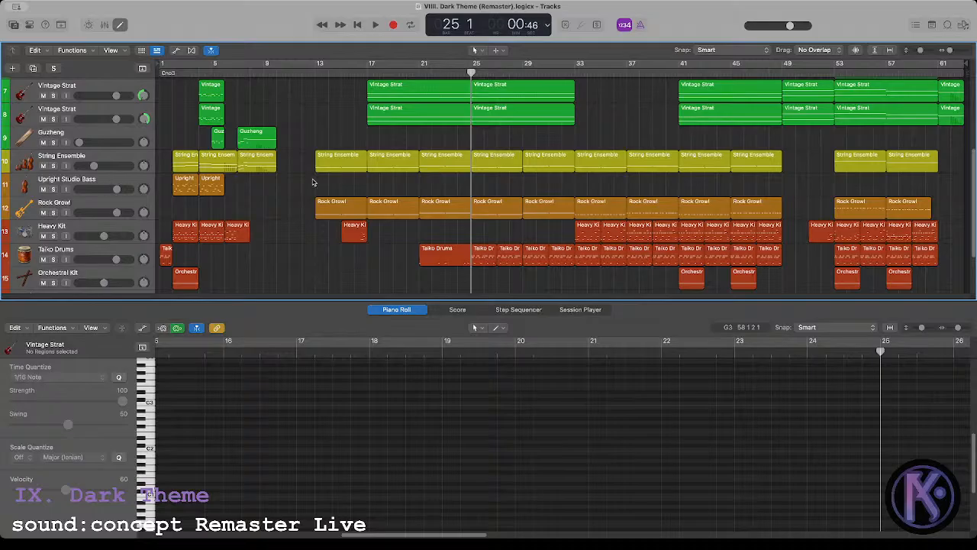
drag(236, 201, 183, 207)
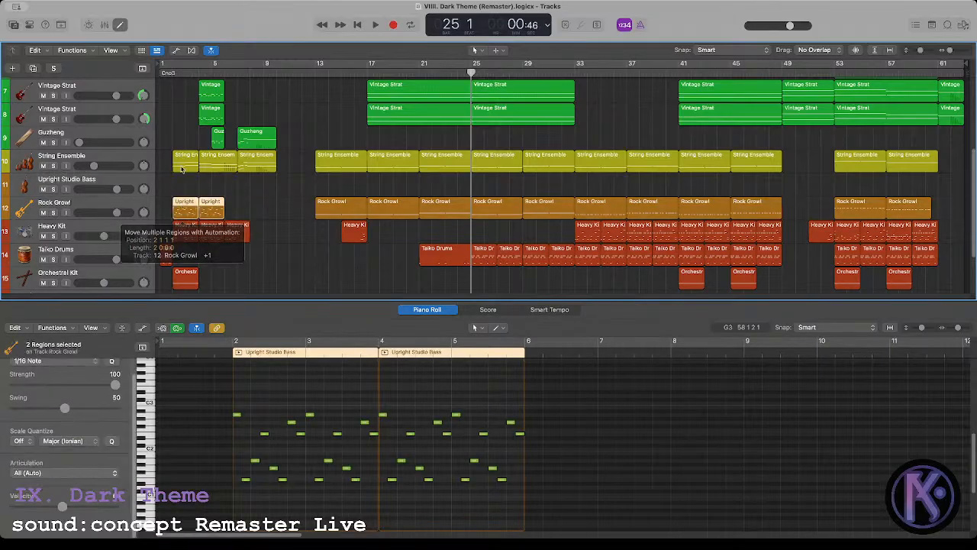
key(Return)
key(space)
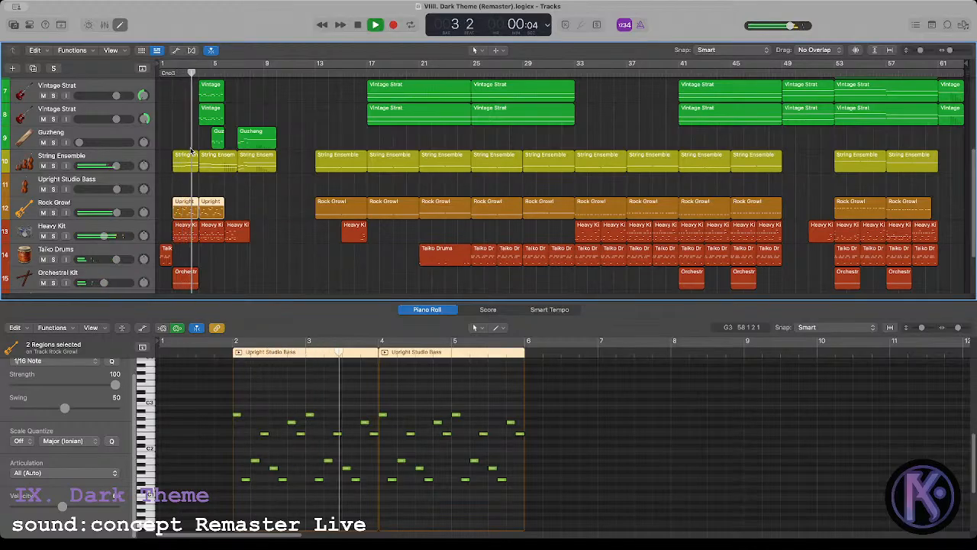
key(space)
key(super+z)
click(236, 202)
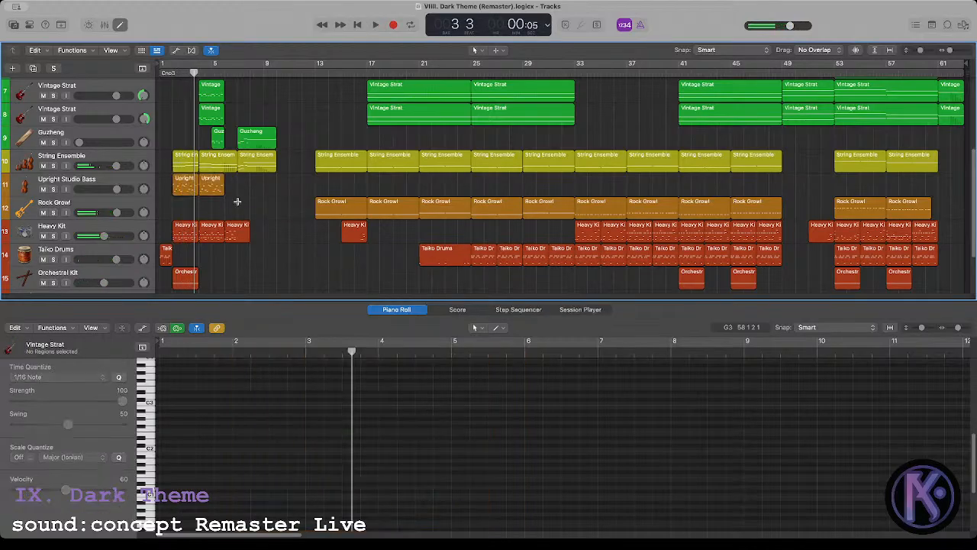
Step: Set the playhead to bar 2 and delete the empty Erhu track
click(172, 74)
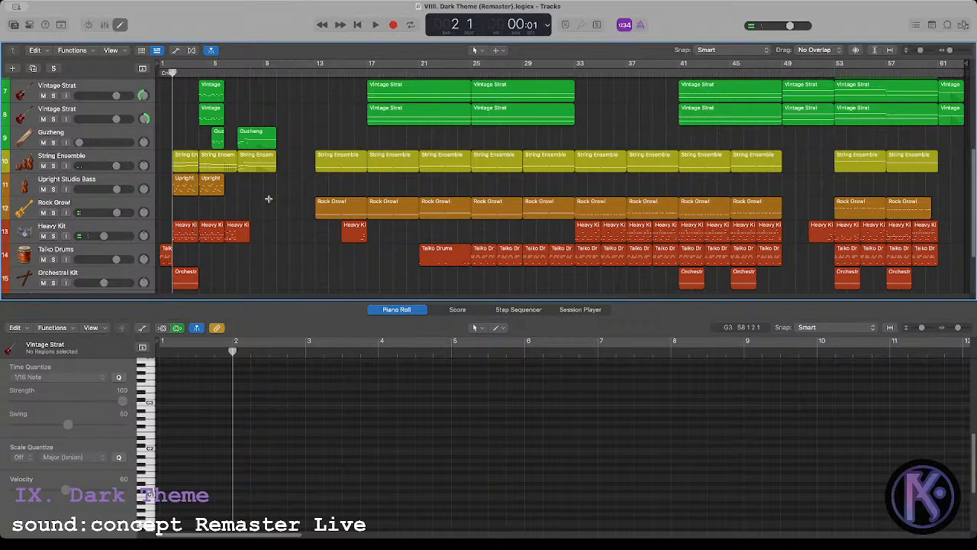
scroll(272, 212, down, 2)
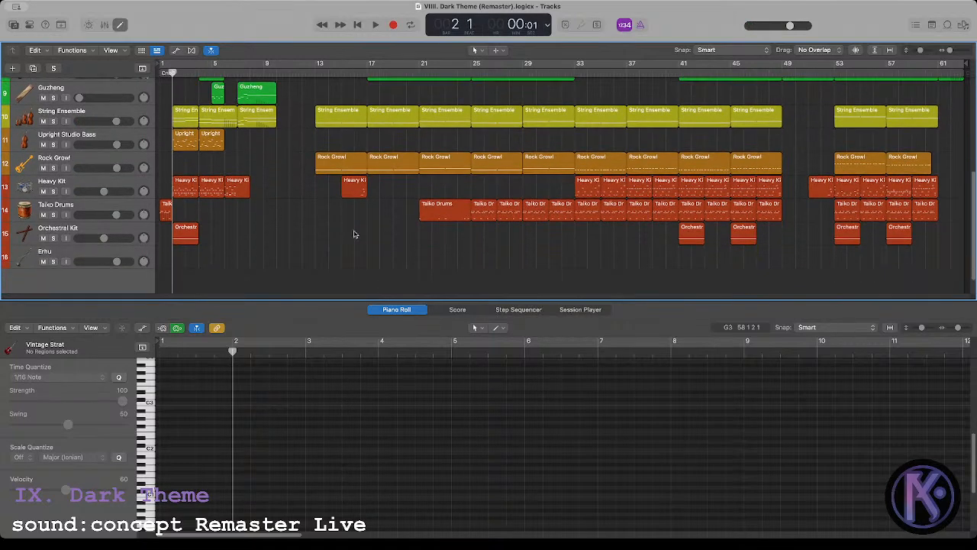
click(75, 253)
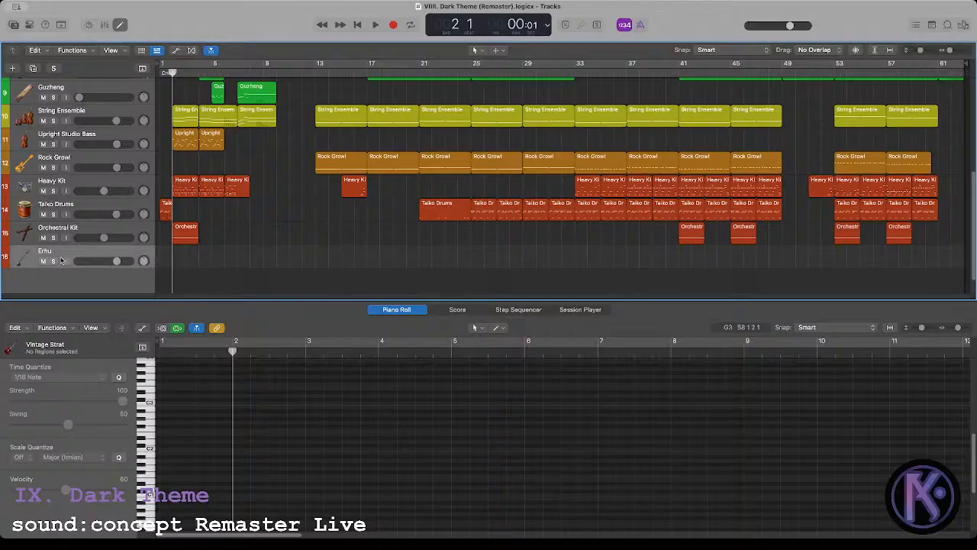
key(super+BackSpace)
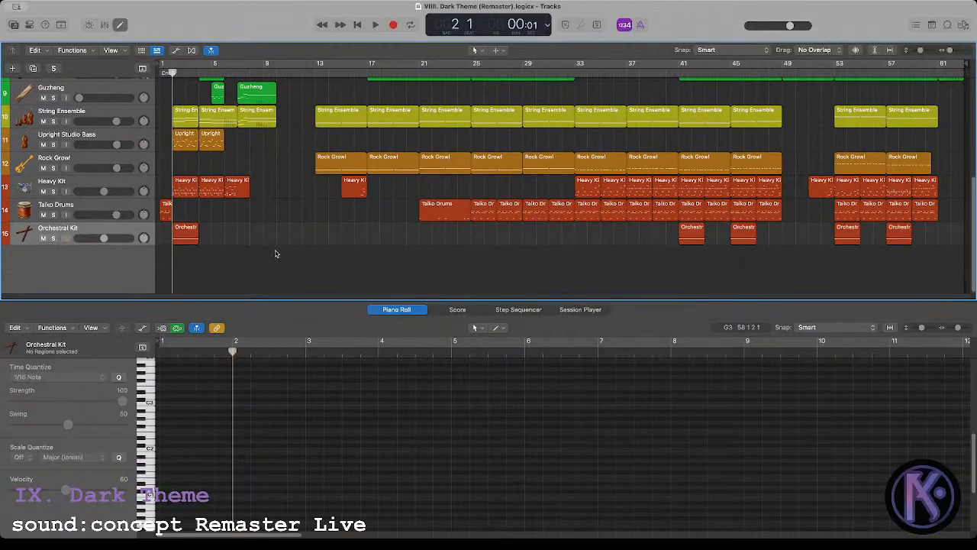
scroll(276, 251, up, 8)
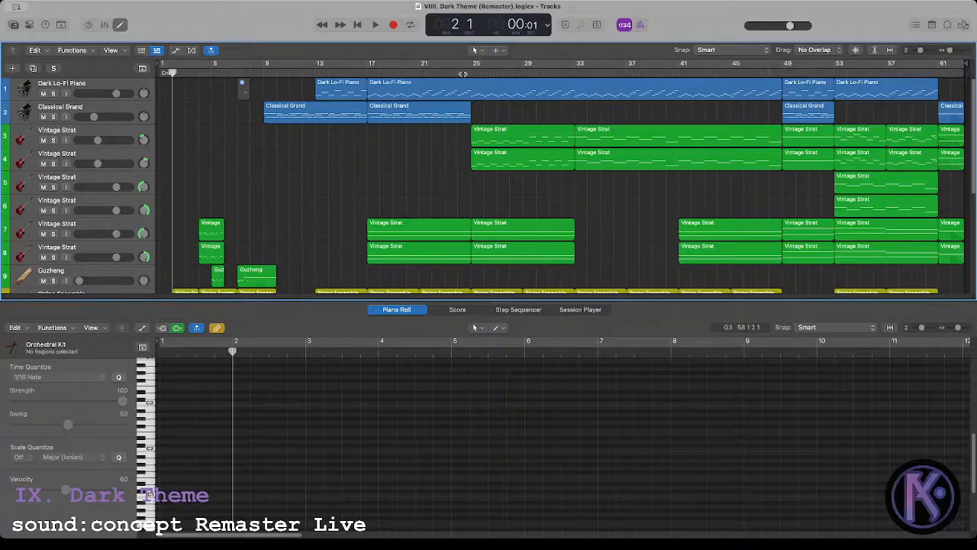
Step: Play the mix briefly from bar 25, then solo Vintage Strat tracks 3 to 8 and replay that passage
click(462, 73)
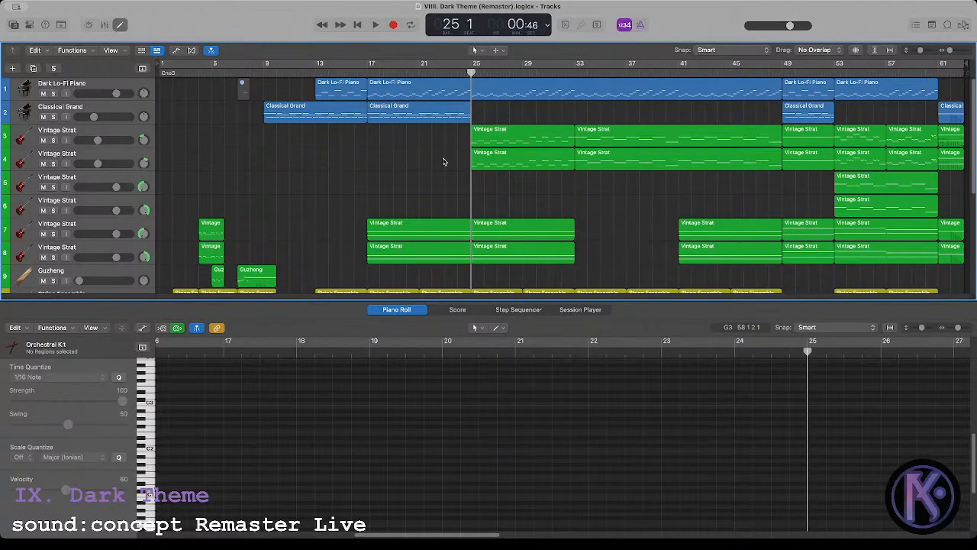
key(space)
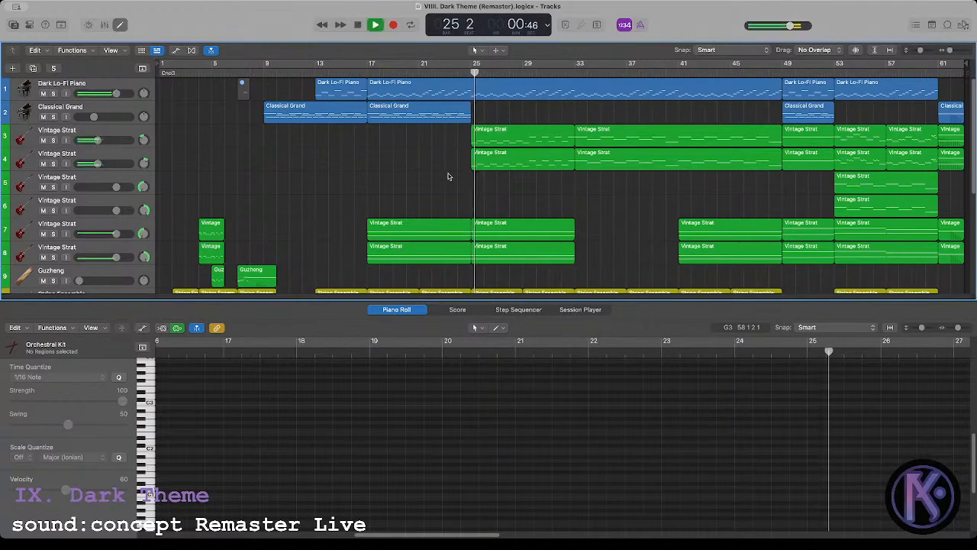
click(472, 71)
scroll(471, 180, down, 3)
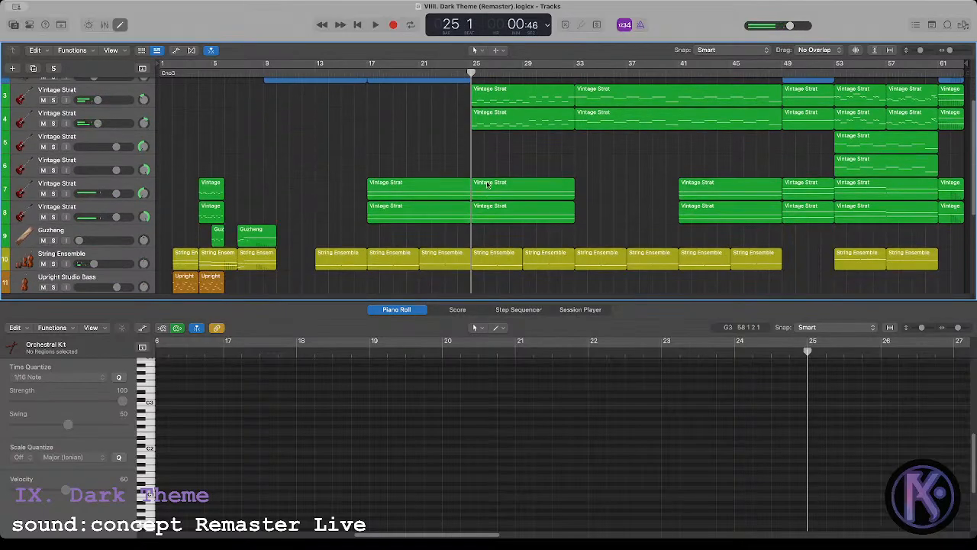
click(488, 184)
shift+click(495, 209)
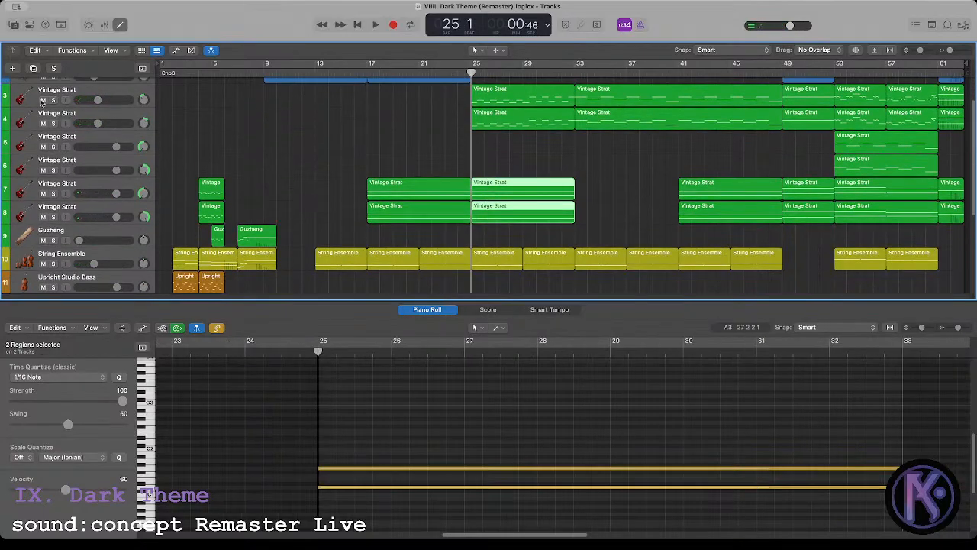
drag(53, 101, 54, 218)
key(space)
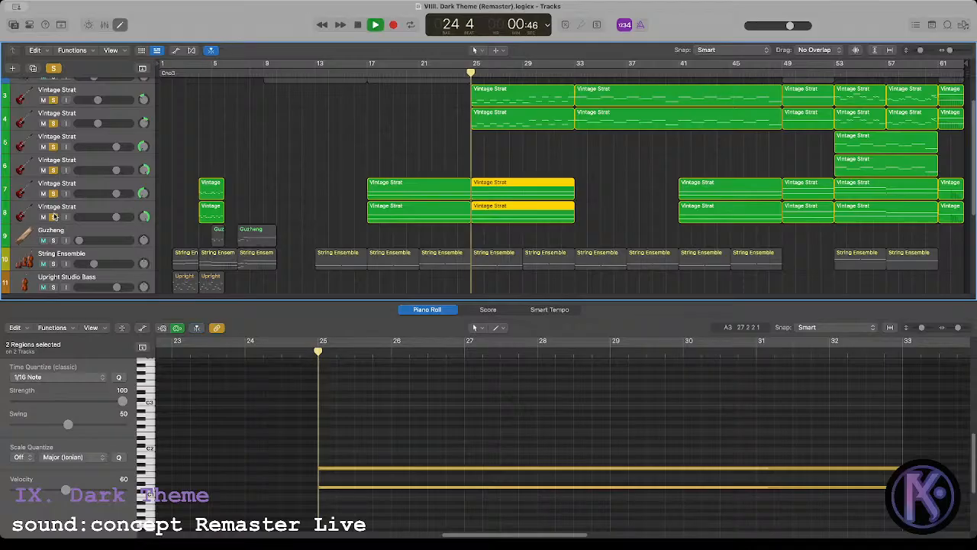
Step: Raise the lower sustained notes of Vintage Strat tracks 7 and 8 in bars 25 to 33 by one octave
drag(501, 239, 493, 100)
key(space)
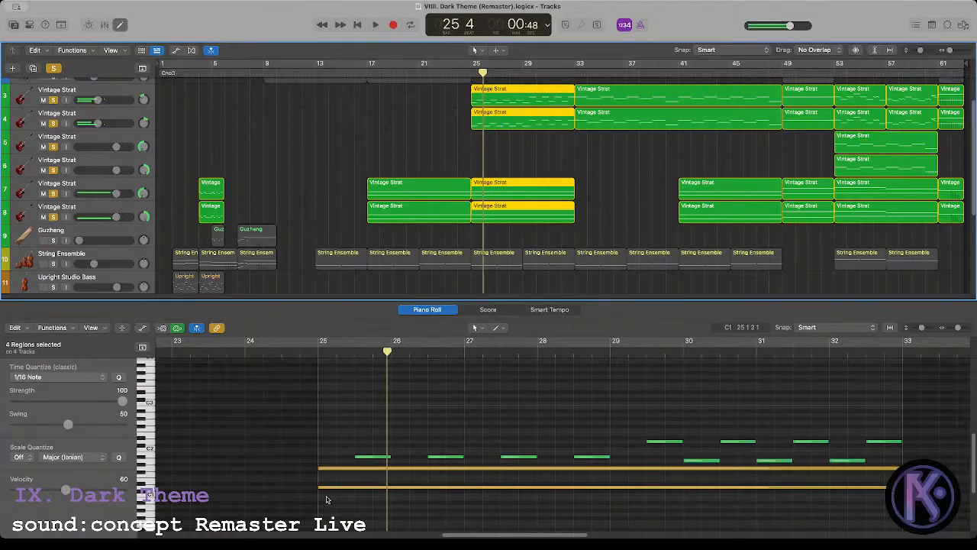
click(328, 469)
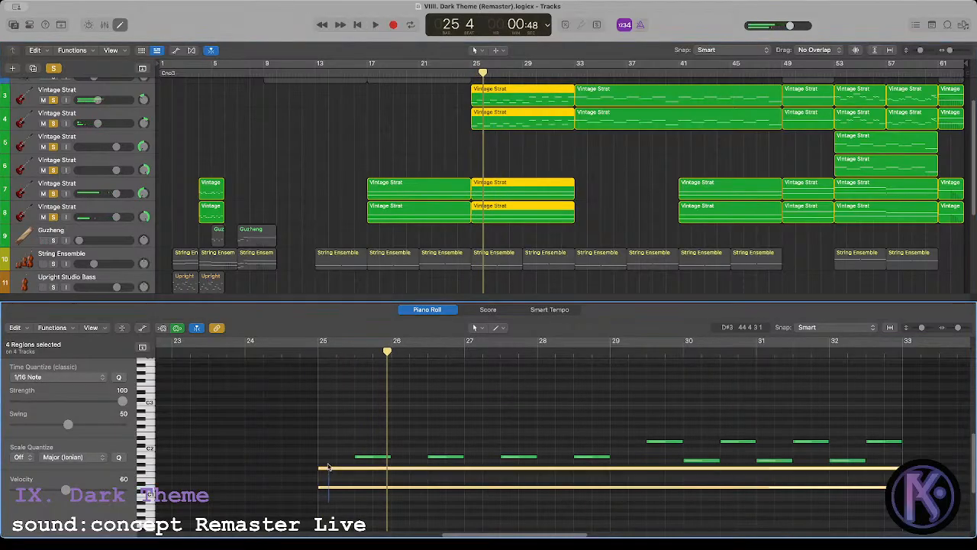
drag(328, 467, 345, 493)
key(alt+shift+Up)
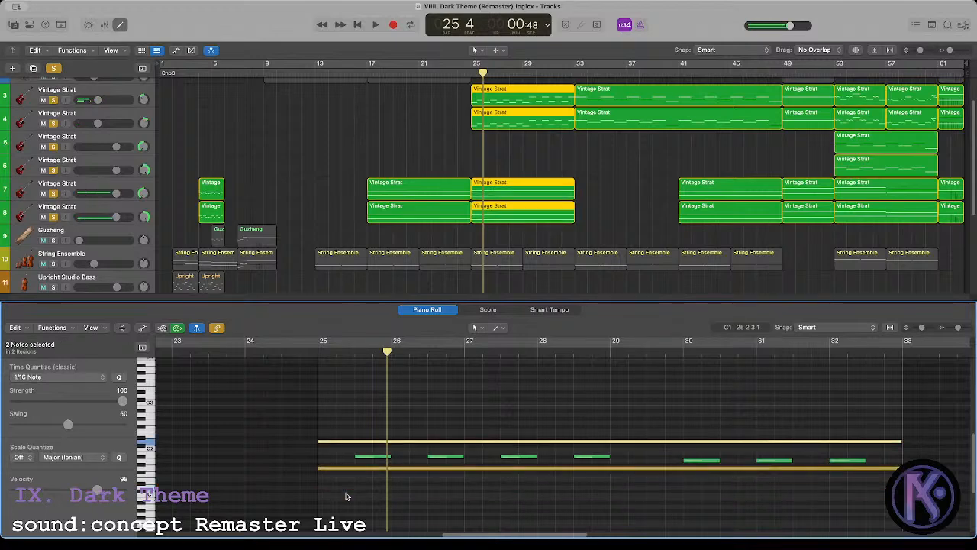
Step: Audition the raised notes from bar 25, turn off the Vintage Strat solos, and play the full mix with no regions selected
click(318, 355)
key(space)
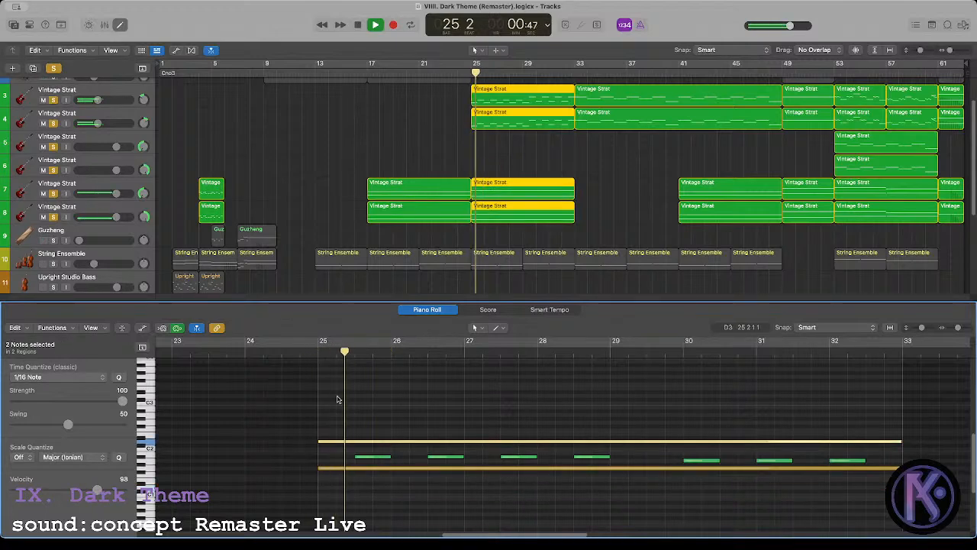
click(483, 139)
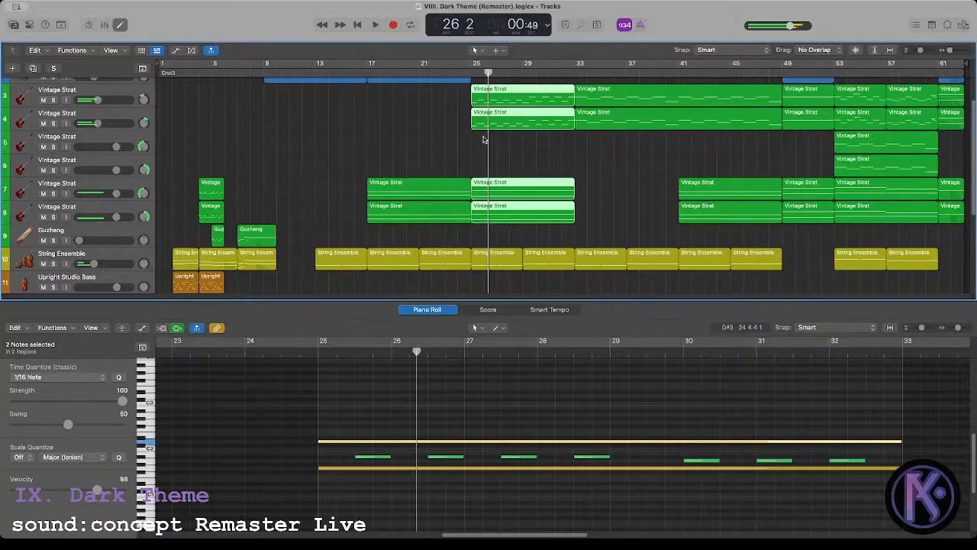
click(471, 74)
key(space)
drag(492, 154, 710, 216)
Step: Review all tracks during playback and inspect the Rock Growl notes in bars 33 to 41
scroll(593, 195, down, 3)
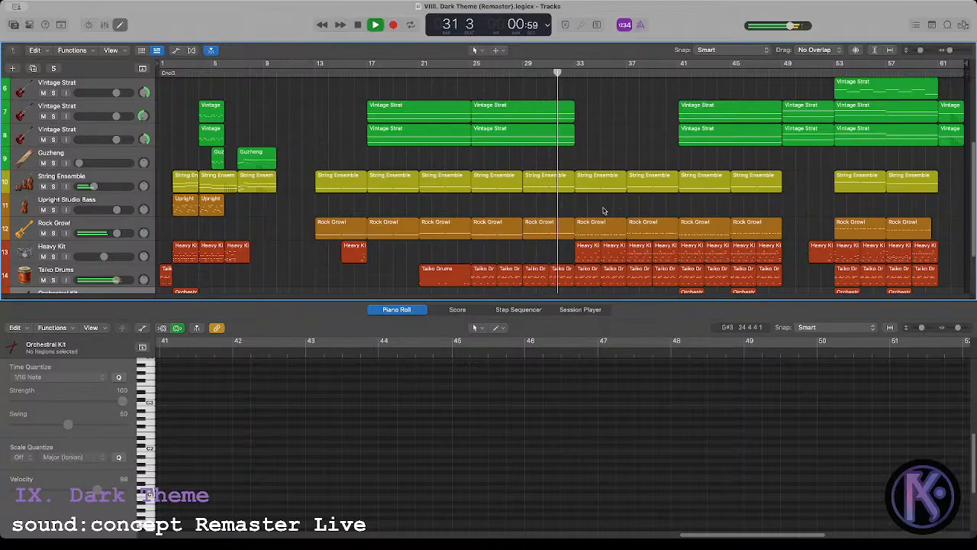
scroll(603, 212, up, 5)
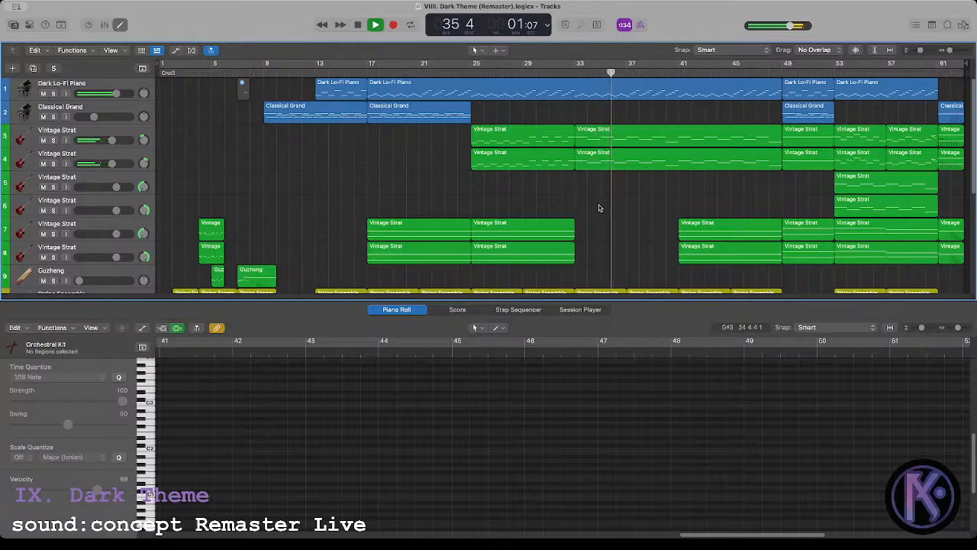
scroll(599, 208, down, 8)
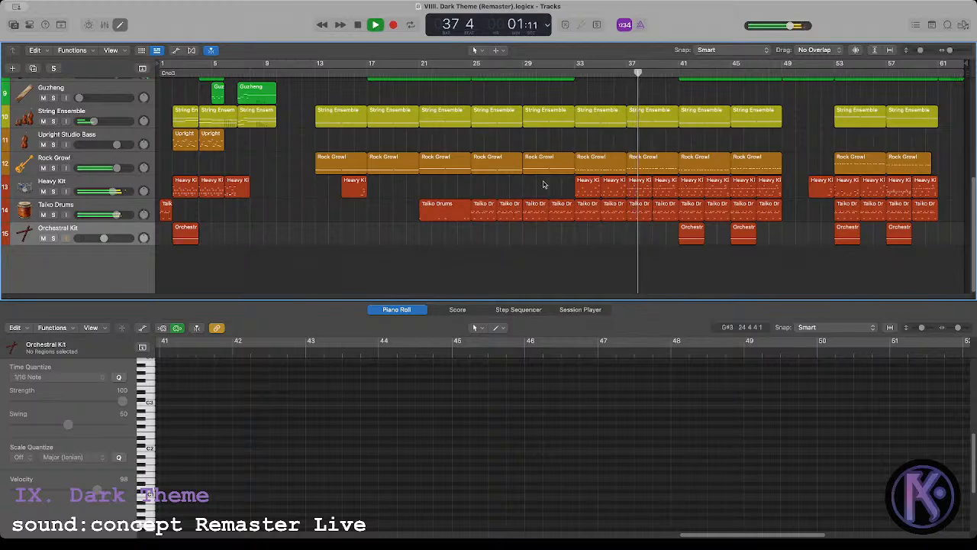
scroll(543, 184, up, 1)
click(622, 157)
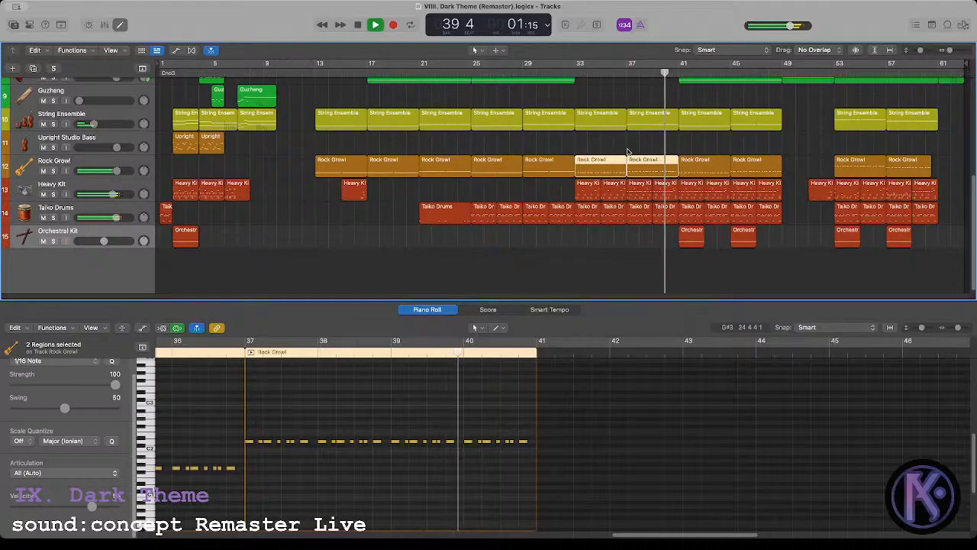
click(627, 151)
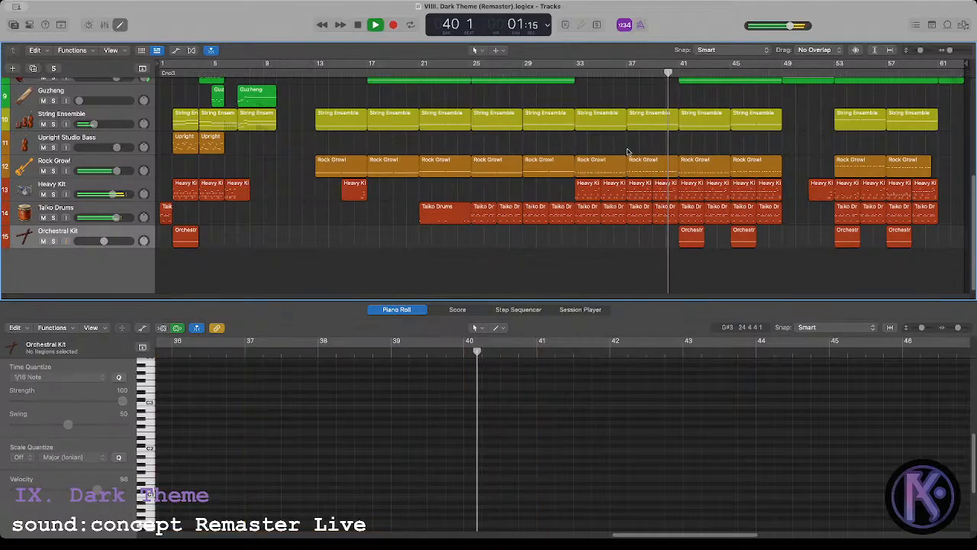
Step: Lower the seven bar 40 notes in the Rock Growl region at bar 37 to G1
click(652, 93)
click(653, 162)
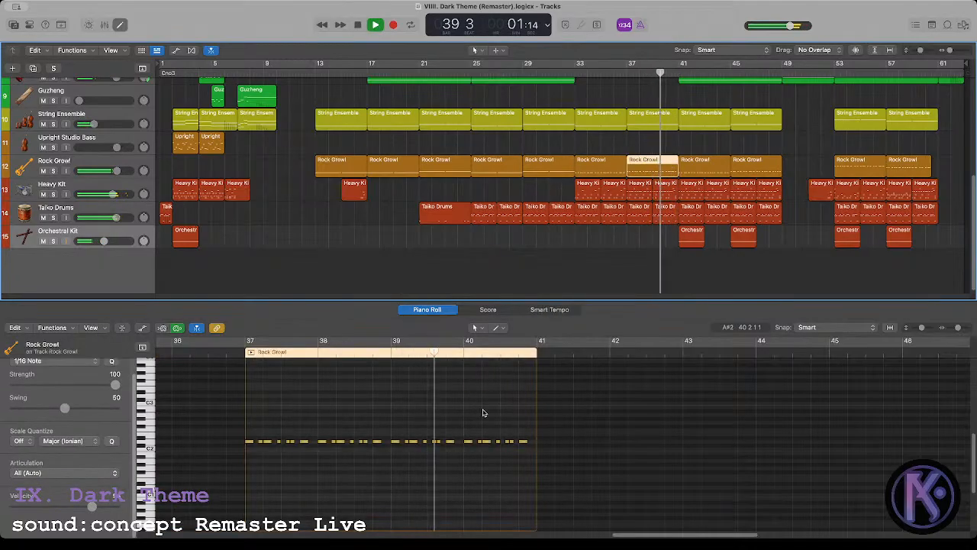
key(space)
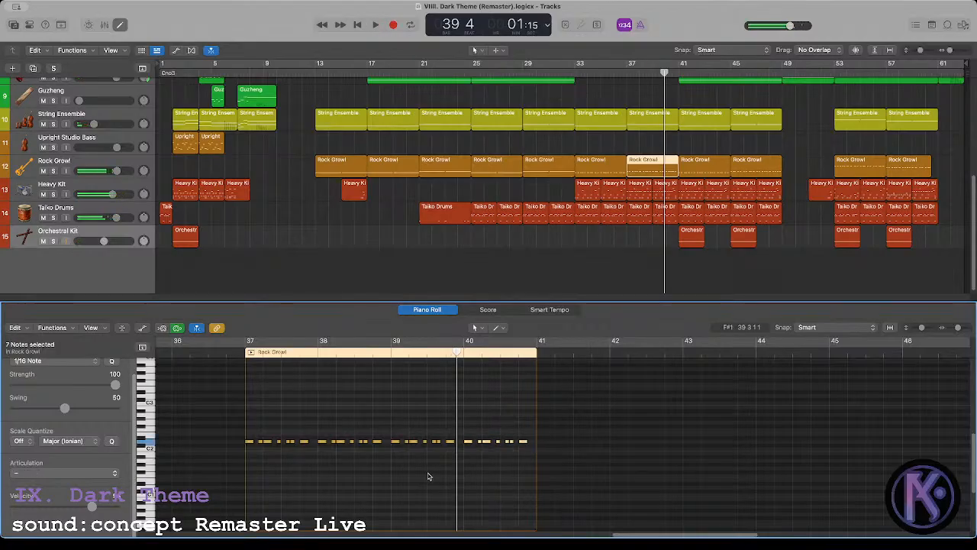
drag(469, 444, 469, 468)
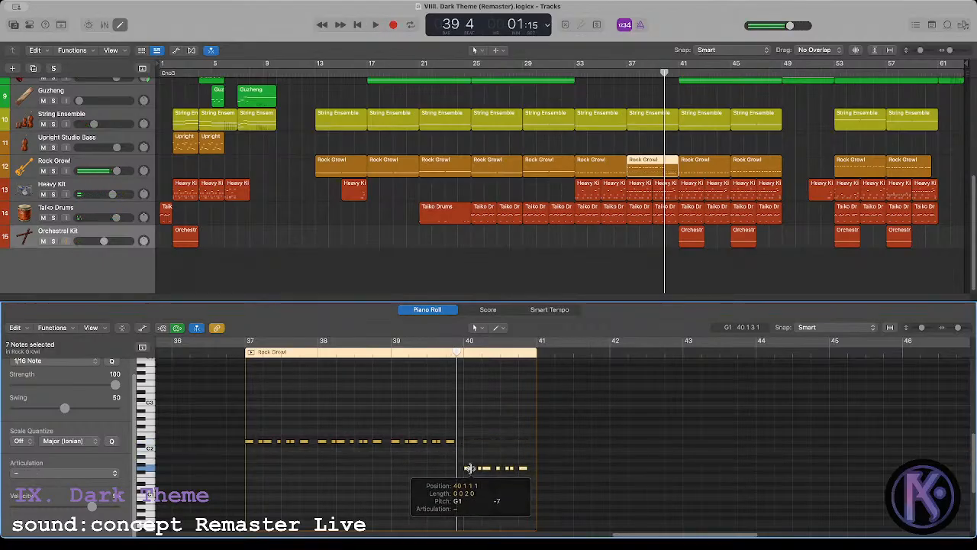
Step: Play the edited Rock Growl line into bar 41, then replay from bar 33 with the regions at bars 33 and 37 selected
shift+click(684, 170)
key(space)
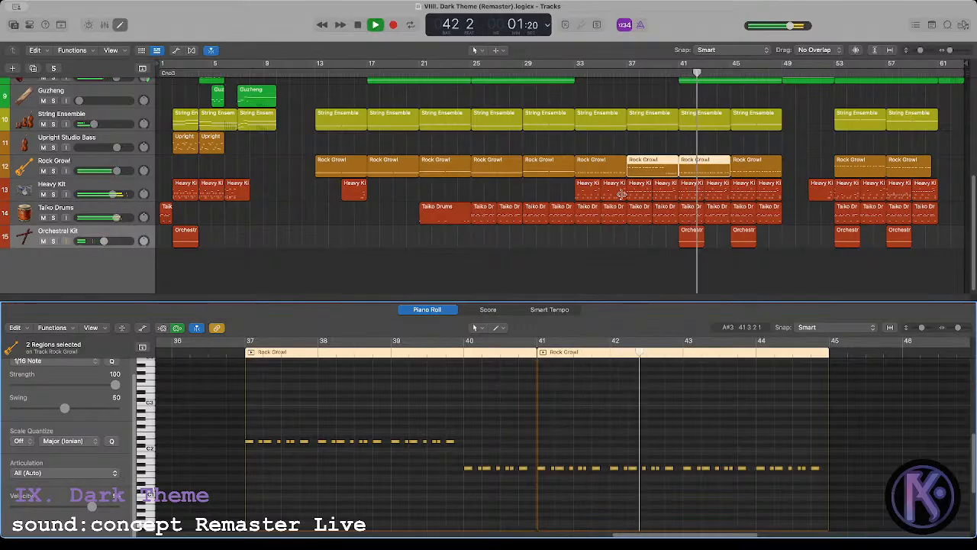
key(space)
click(578, 73)
key(space)
drag(603, 143, 651, 165)
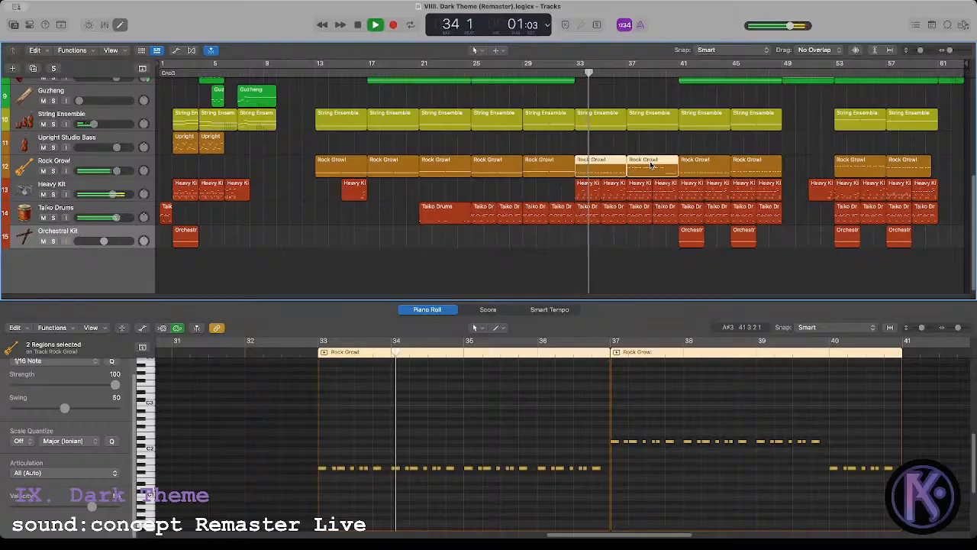
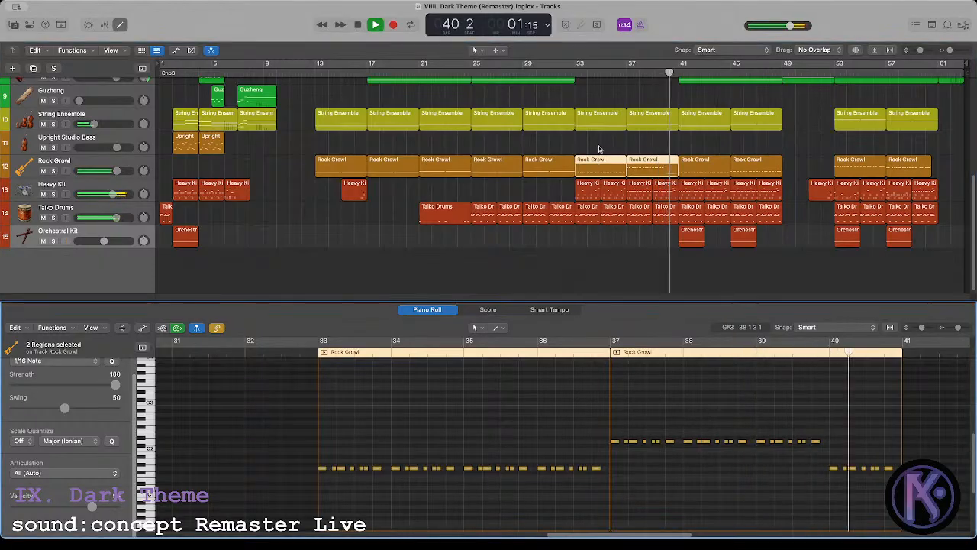
Step: Copy the Rock Growl regions from bars 33 and 37 to bar 53, and shorten the last copy by about half a bar
drag(602, 163, 872, 172)
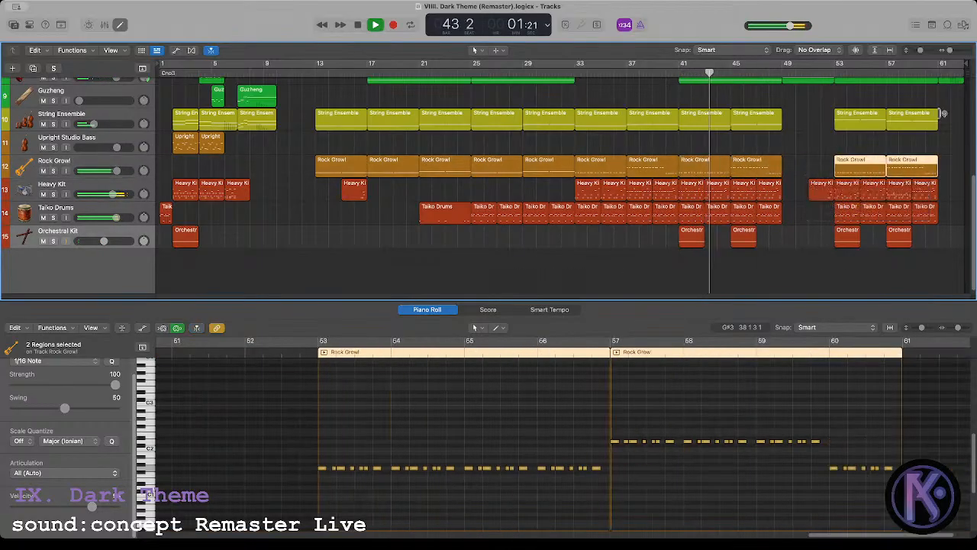
click(936, 163)
drag(936, 164, 931, 164)
click(910, 140)
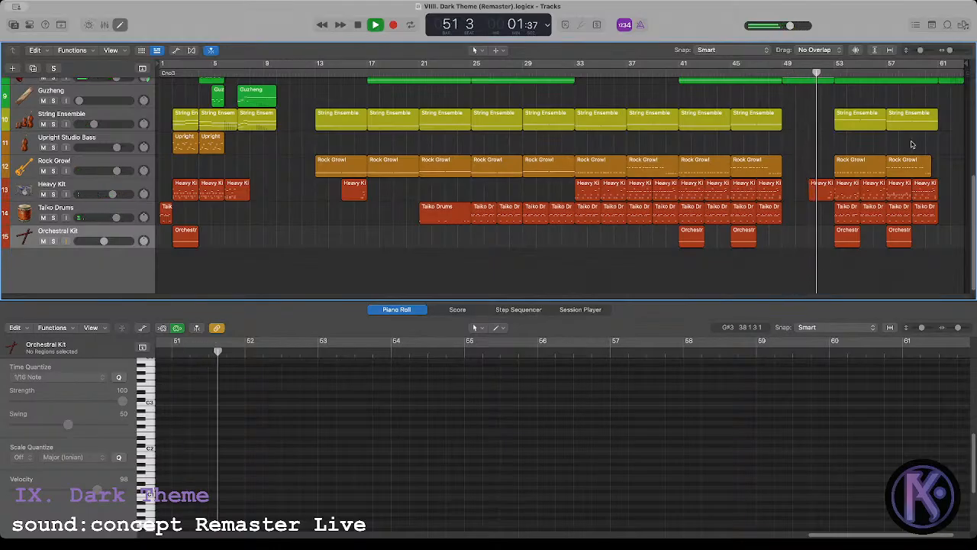
Step: Move the Dark Lo-Fi Piano track below the Classical Grand track
scroll(908, 149, up, 5)
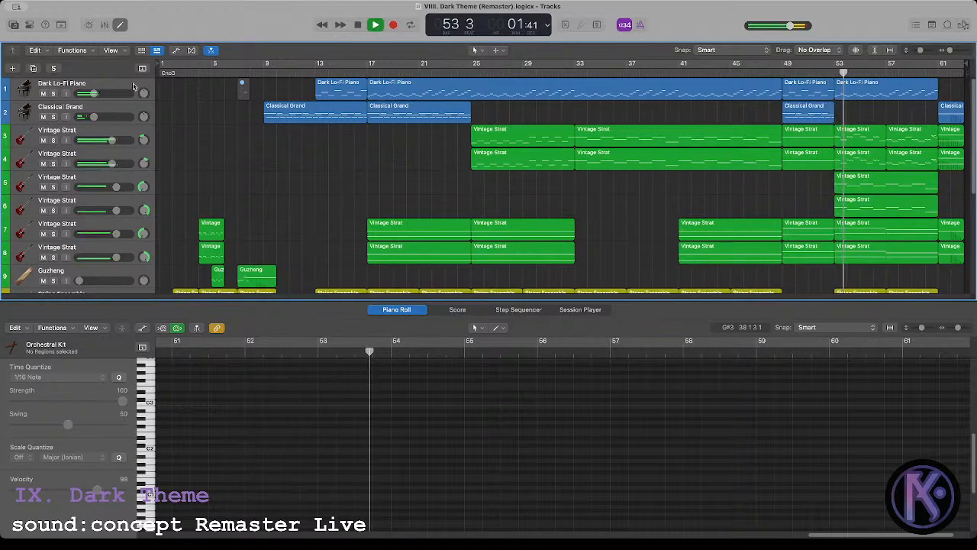
drag(134, 86, 134, 111)
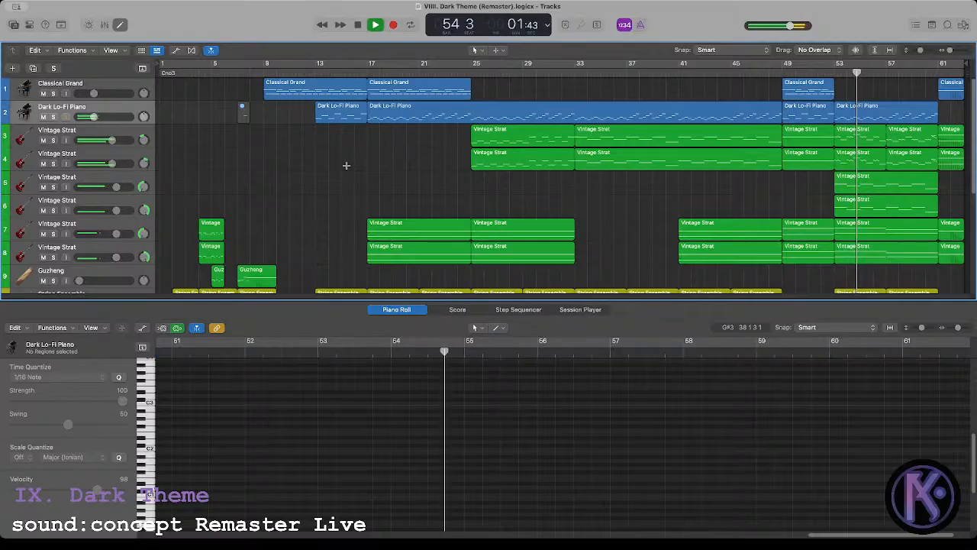
scroll(744, 193, down, 3)
scroll(748, 195, up, 3)
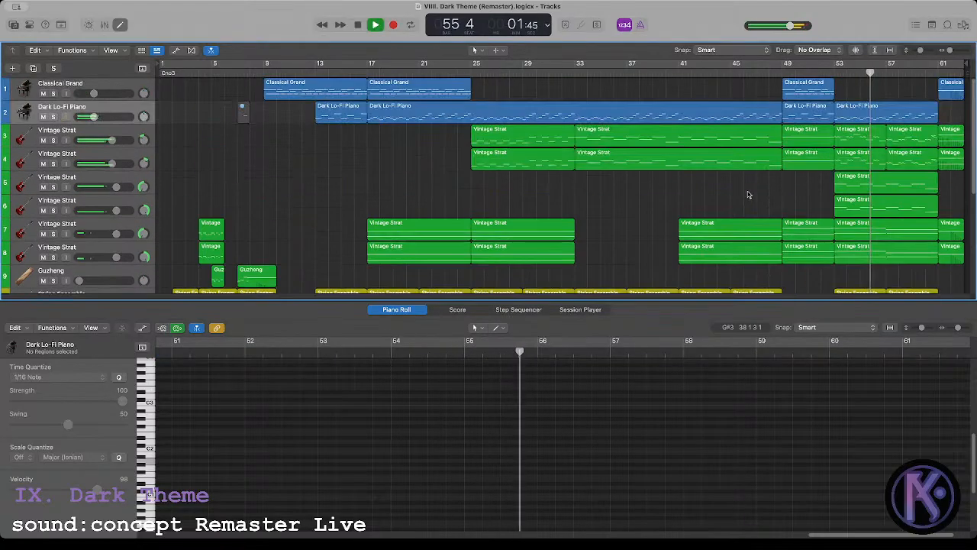
scroll(752, 198, down, 3)
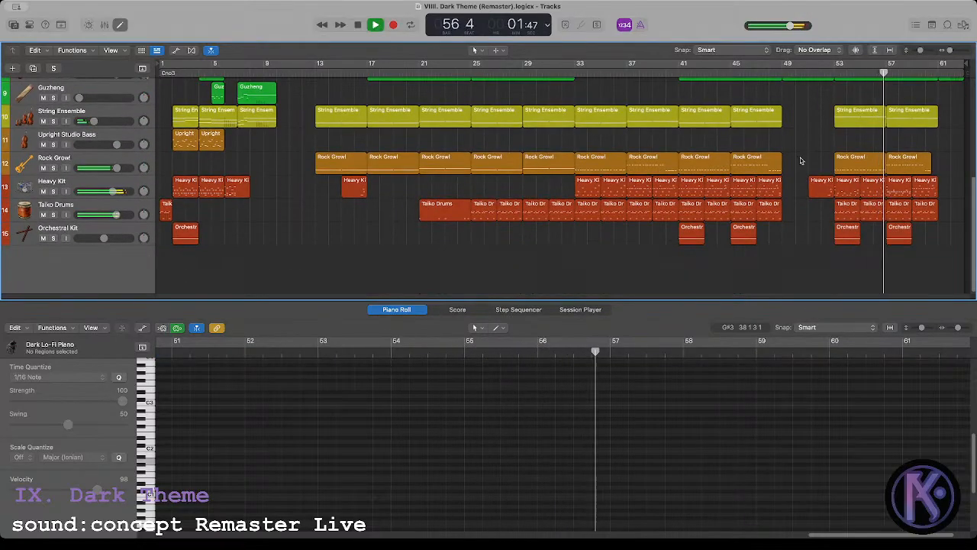
scroll(802, 206, up, 3)
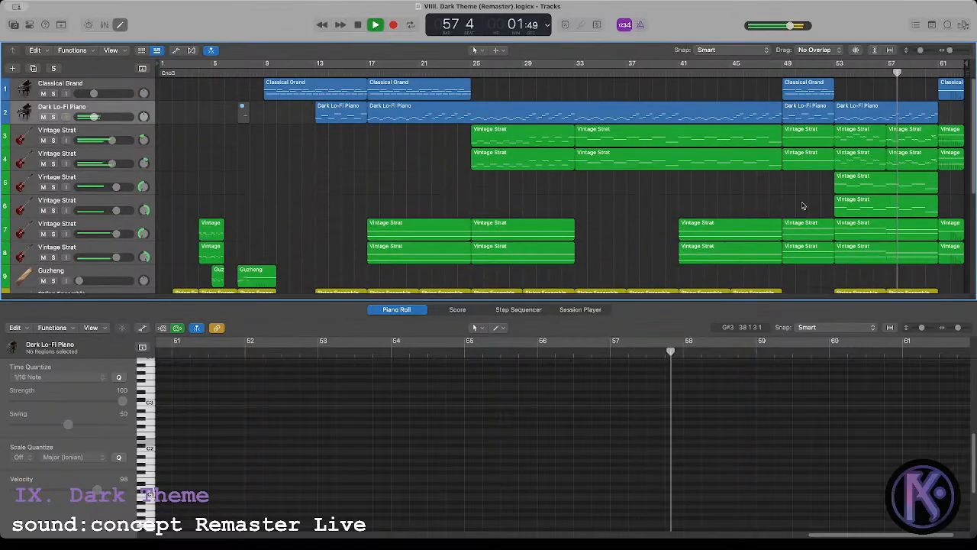
scroll(803, 206, down, 1)
scroll(802, 205, up, 1)
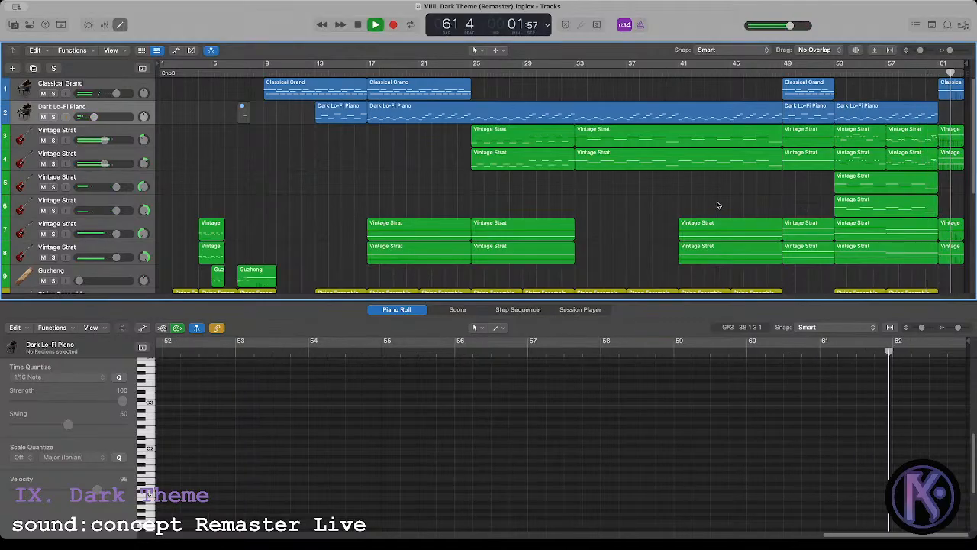
Step: Move the two Vintage Strat regions at bar 33 from tracks 3 and 4 to tracks 5 and 6, and play from bar 25
drag(143, 187, 141, 184)
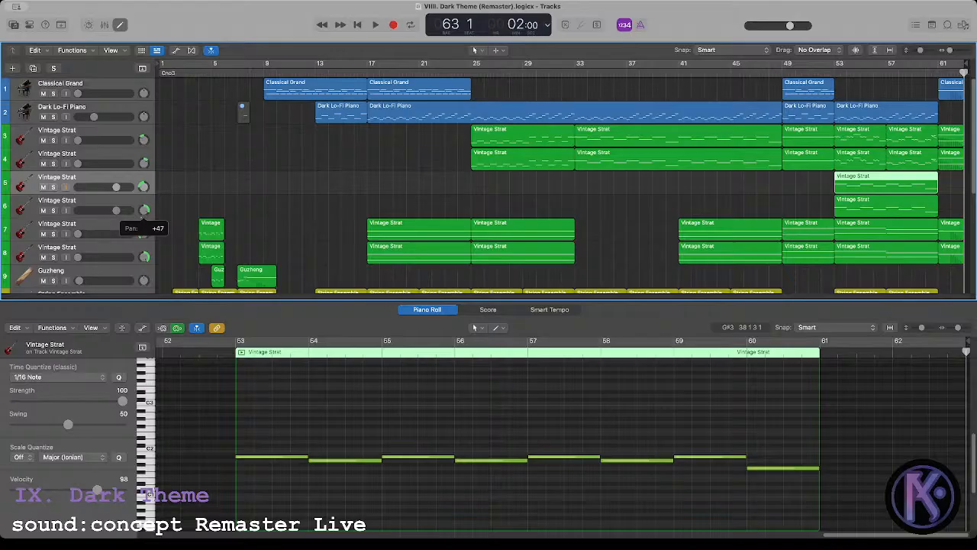
click(204, 189)
mouse_move(648, 185)
mouse_down()
mouse_move(646, 140)
mouse_move(639, 200)
mouse_up()
click(634, 163)
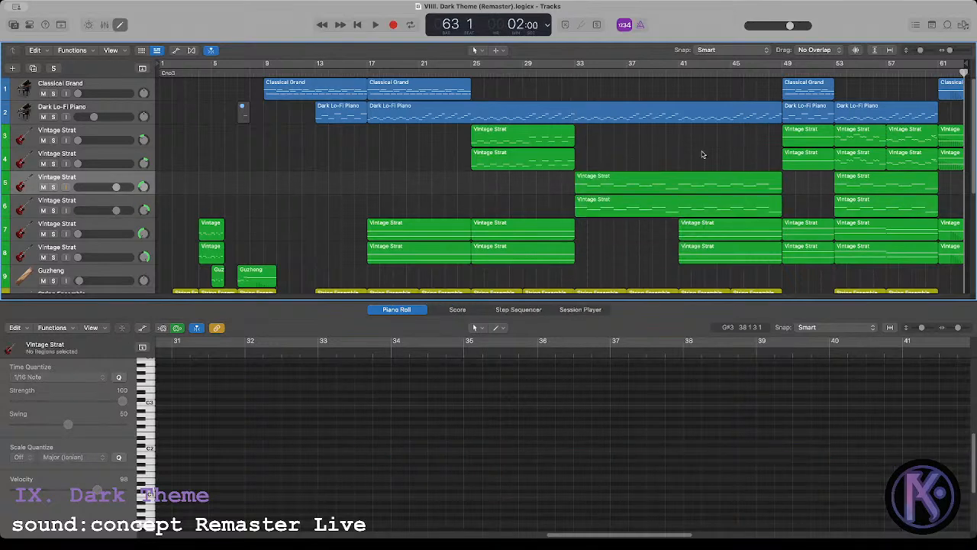
click(474, 76)
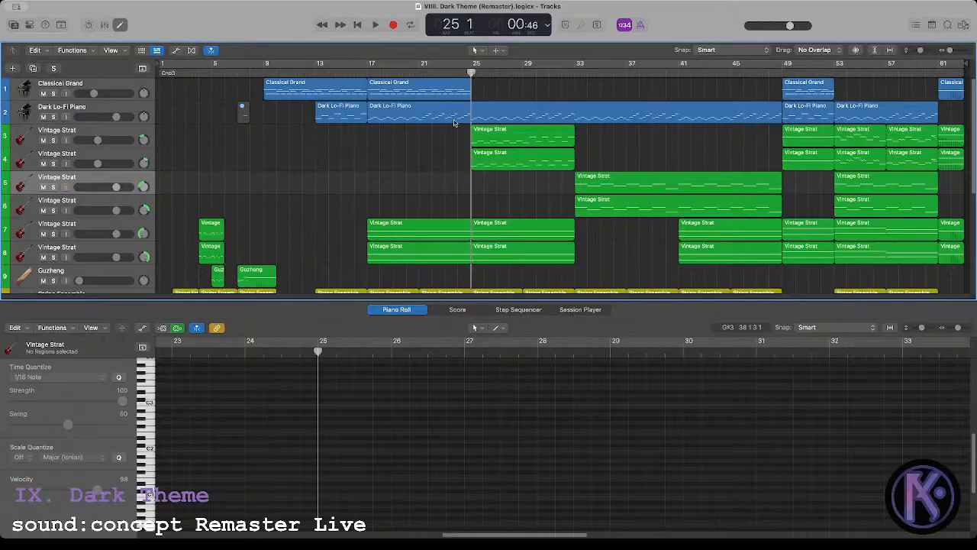
key(space)
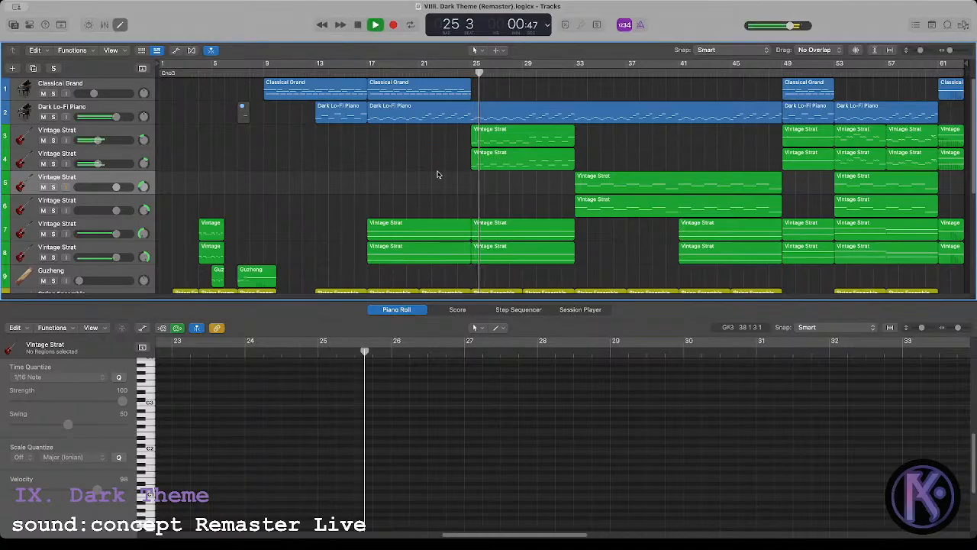
Step: Group the six Vintage Strat tracks into a summing stack and give the stack the red electric guitar icon
click(92, 250)
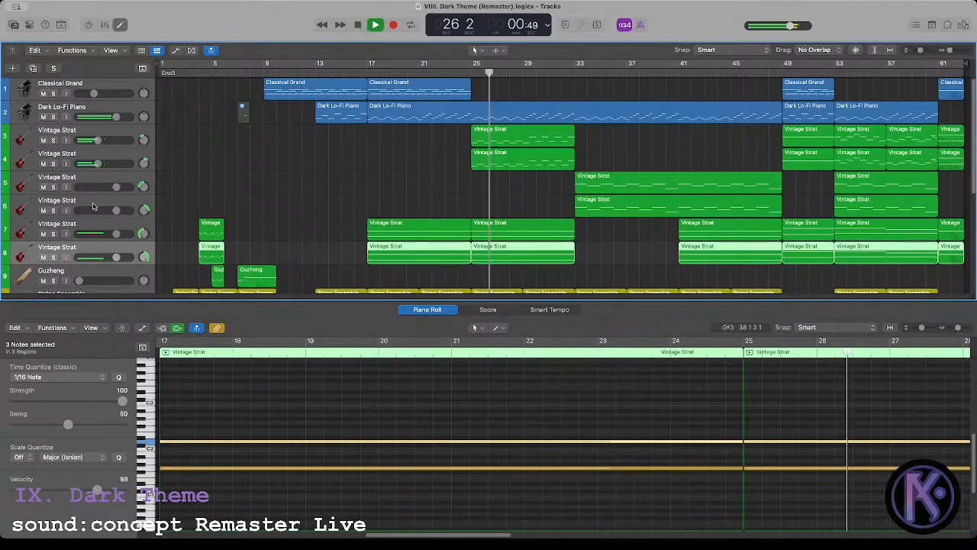
shift+click(83, 135)
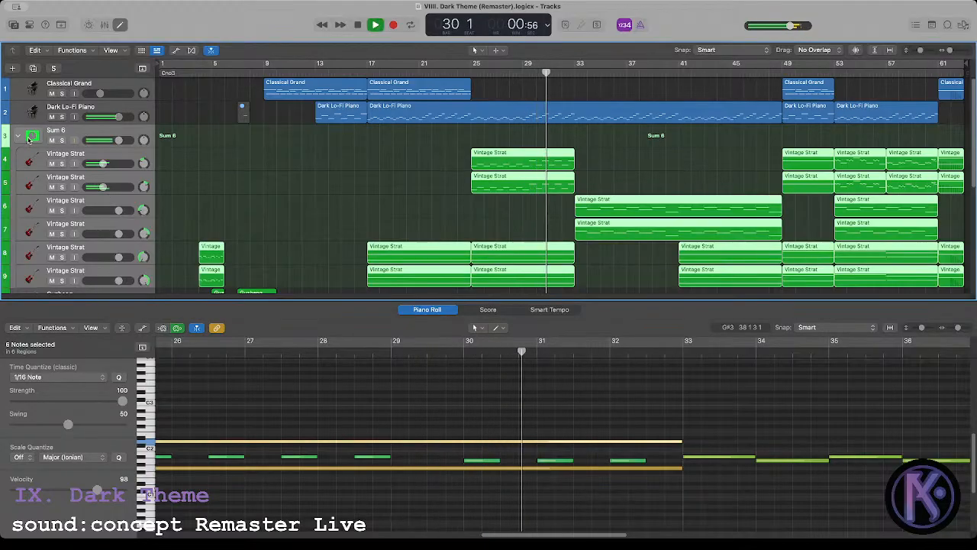
right_click(30, 138)
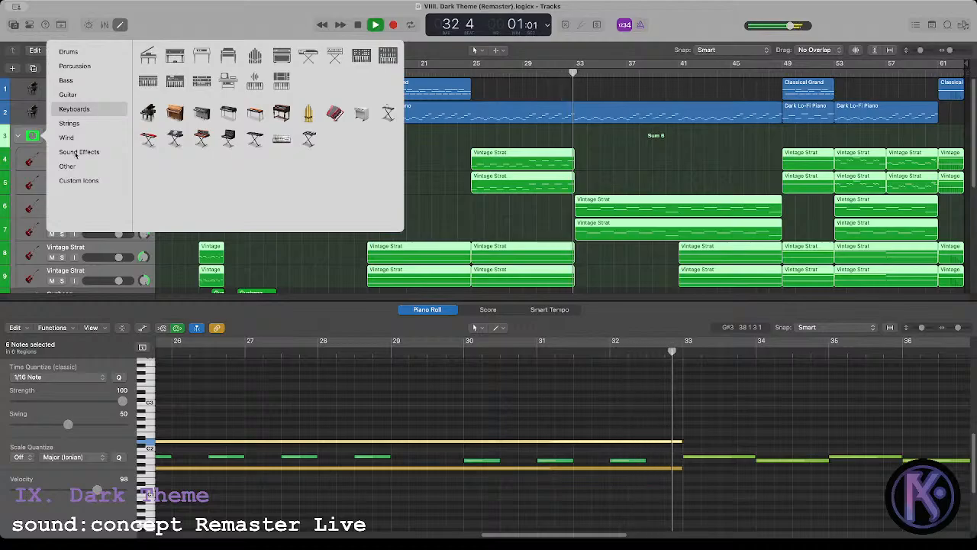
click(76, 51)
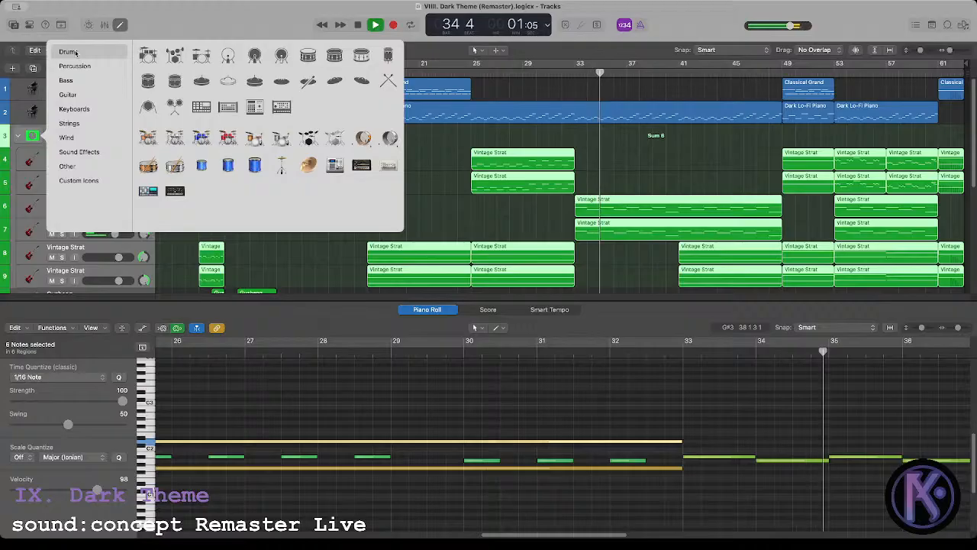
click(74, 95)
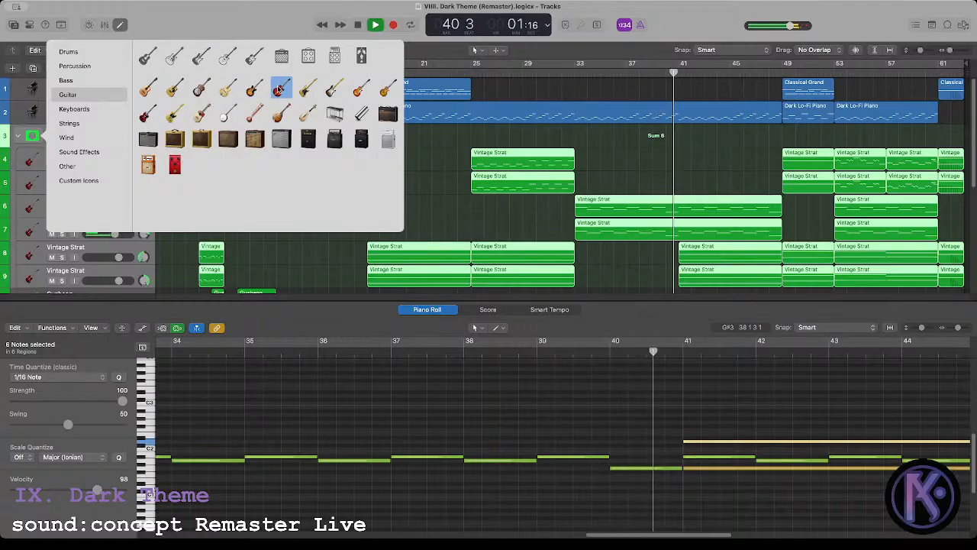
click(148, 114)
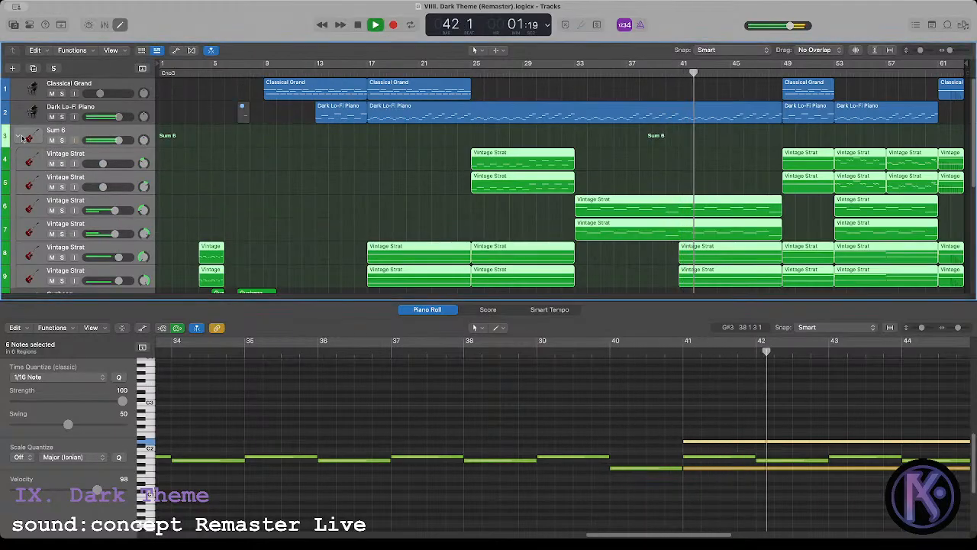
Step: Rename the summing stack Vintage Strat
click(18, 136)
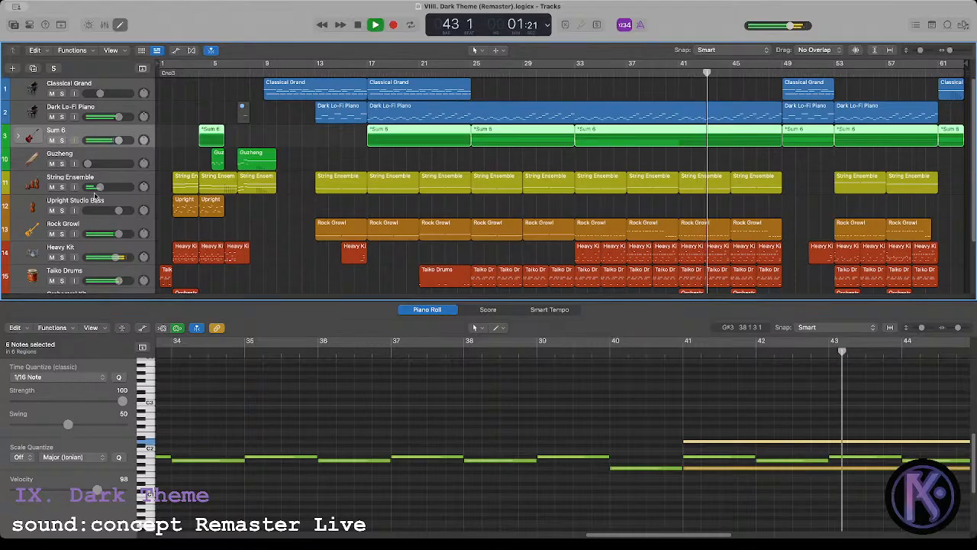
click(19, 135)
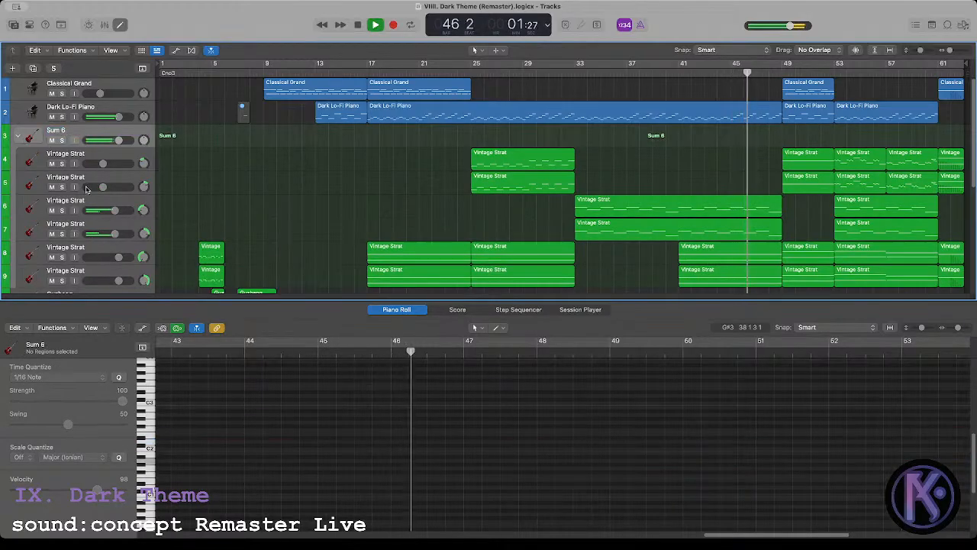
double_click(55, 130)
text(Vintage Strat)
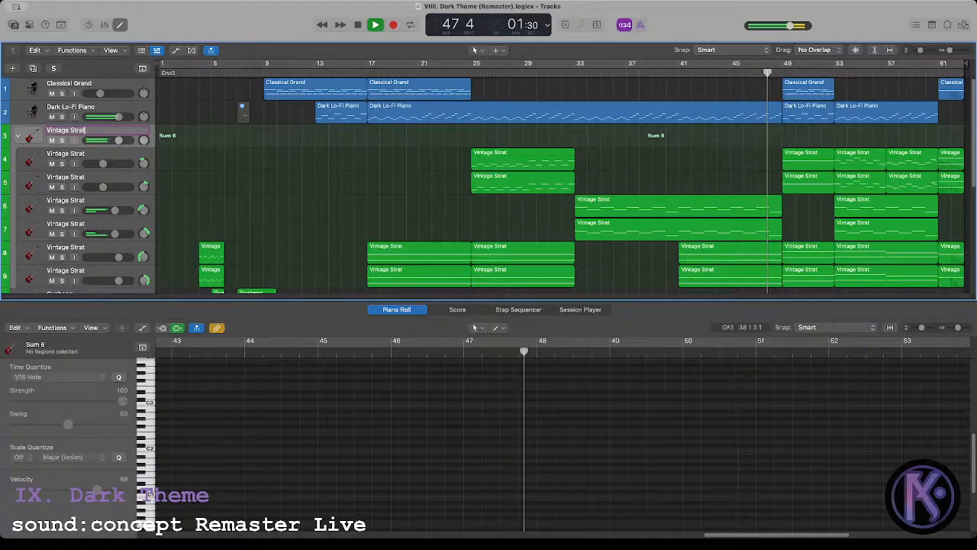
key(Return)
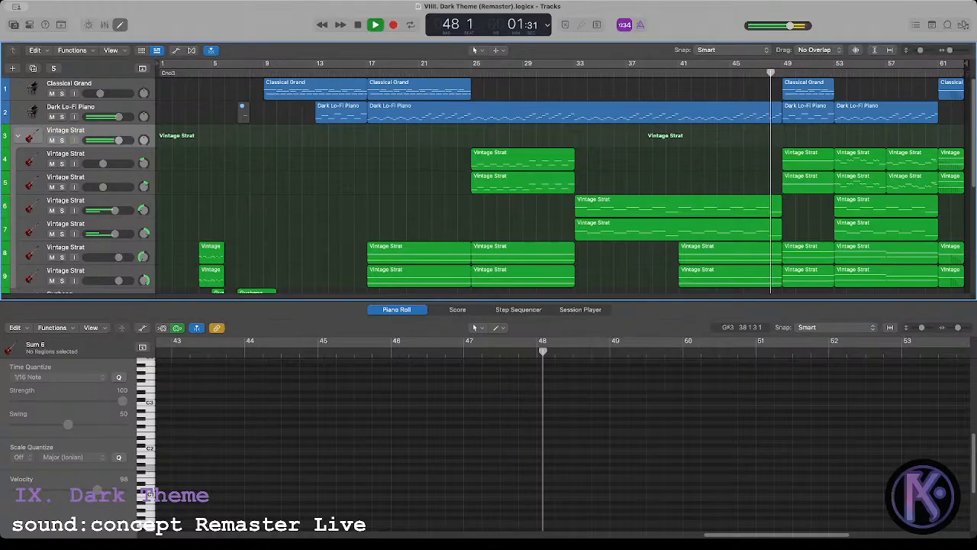
Step: Enlarge the tracks area until all tracks fit with the Vintage Strat stack collapsed, and reopen the stack
click(18, 136)
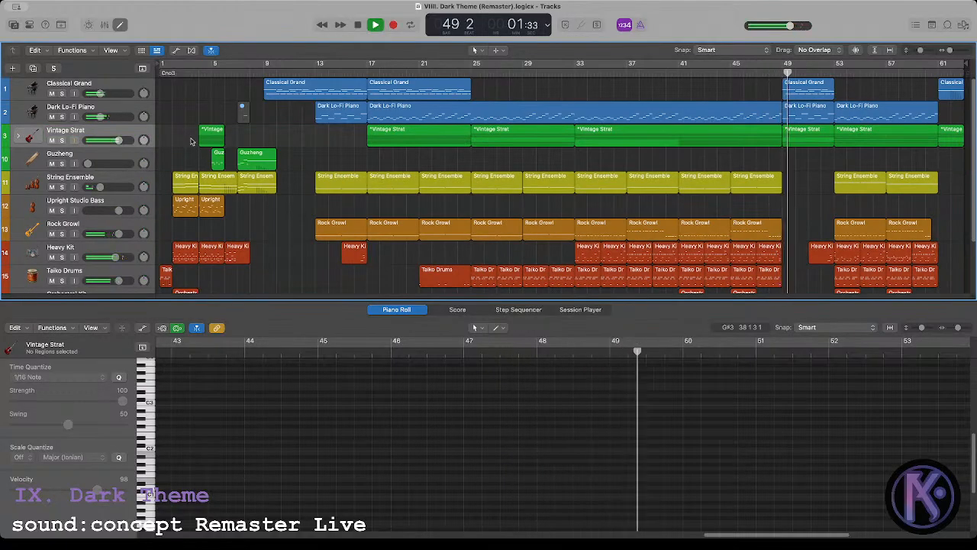
scroll(189, 145, down, 3)
scroll(183, 155, up, 3)
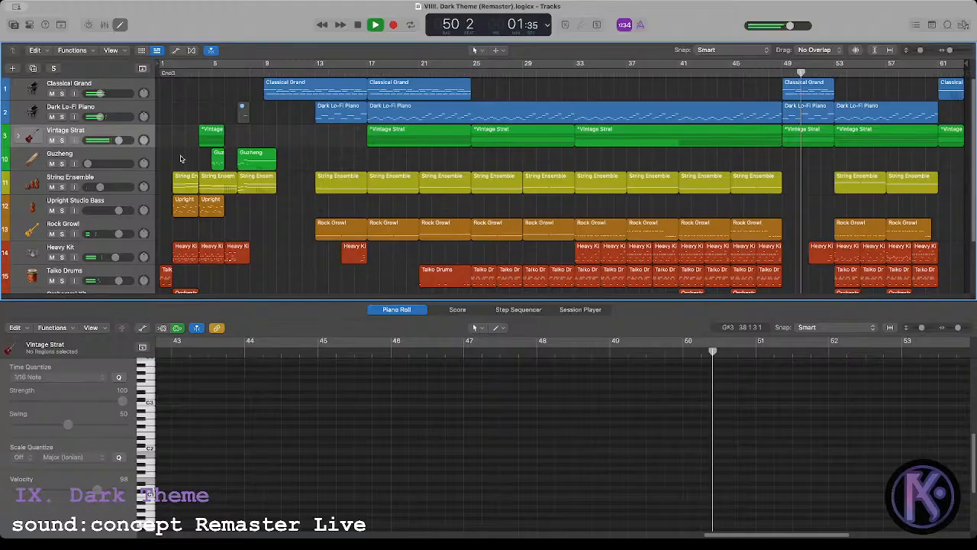
drag(325, 300, 326, 320)
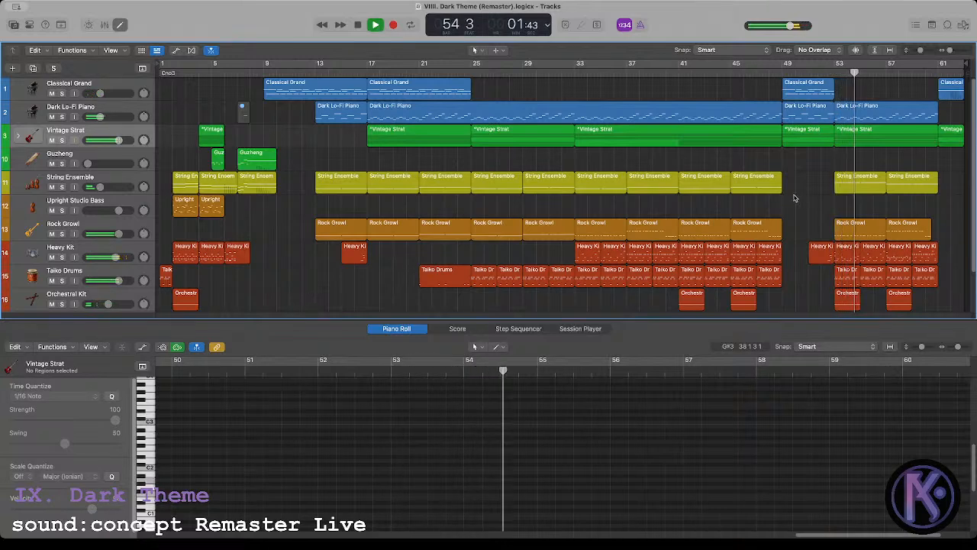
click(20, 139)
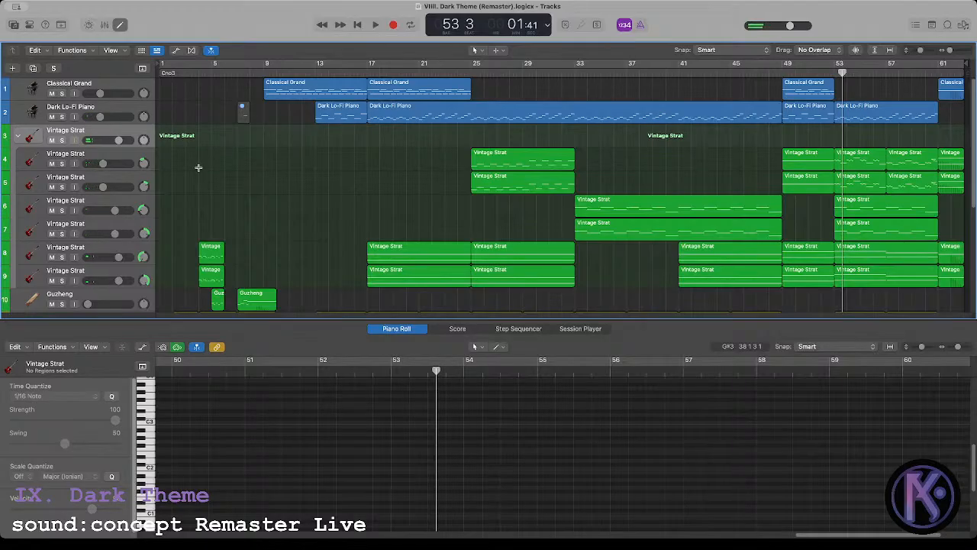
Step: Undo back to before the Vintage Strat stack was created and play briefly from bar 53
key(Left)
key(Right)
key(Left)
key(Right)
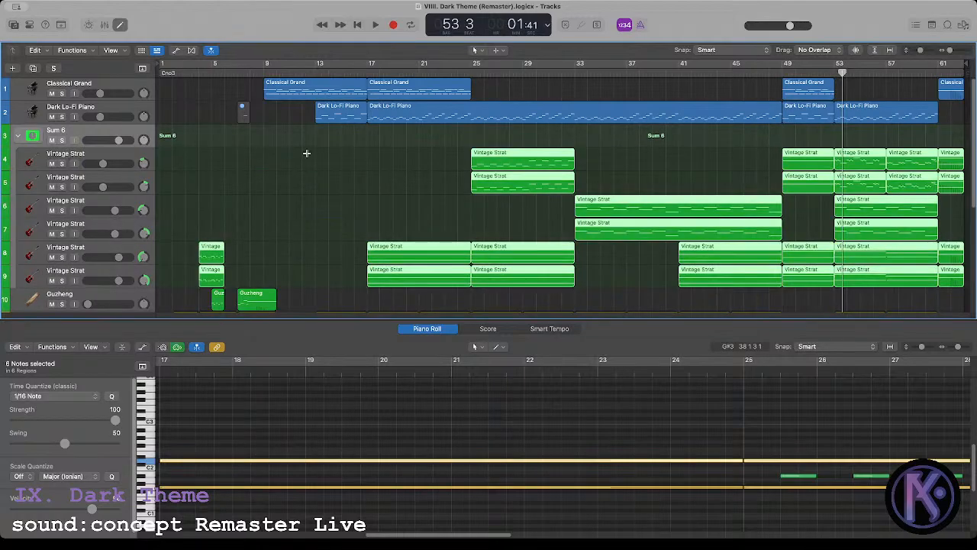
key(super+z)
key(super+z)
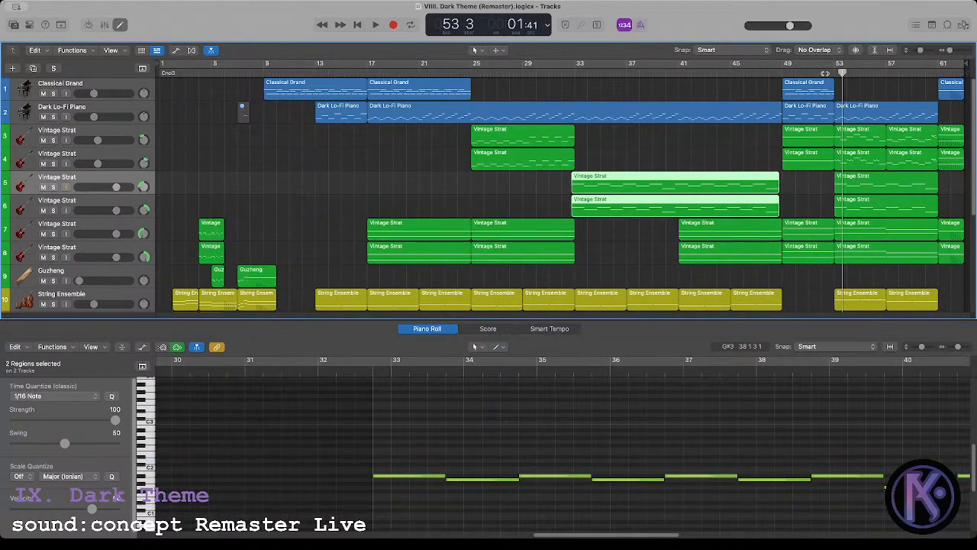
click(835, 73)
key(space)
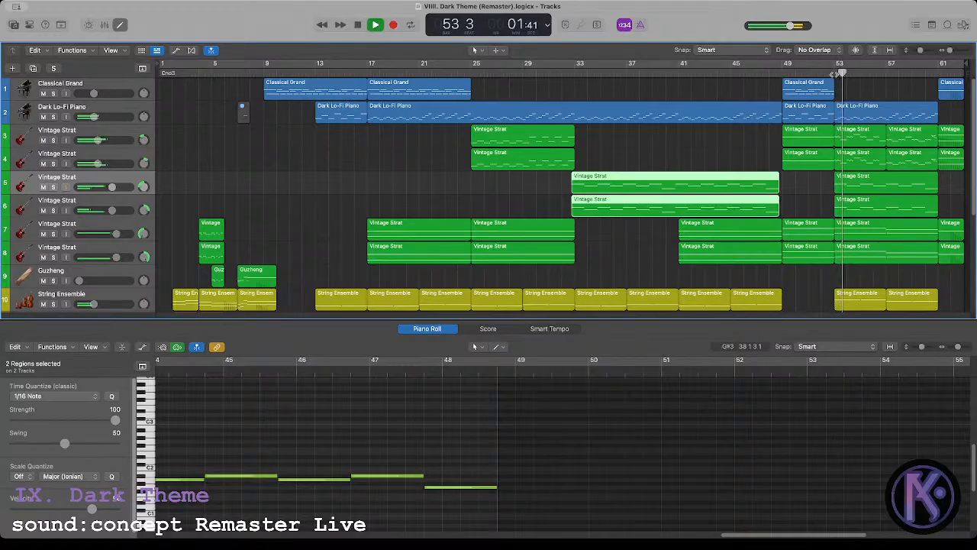
key(space)
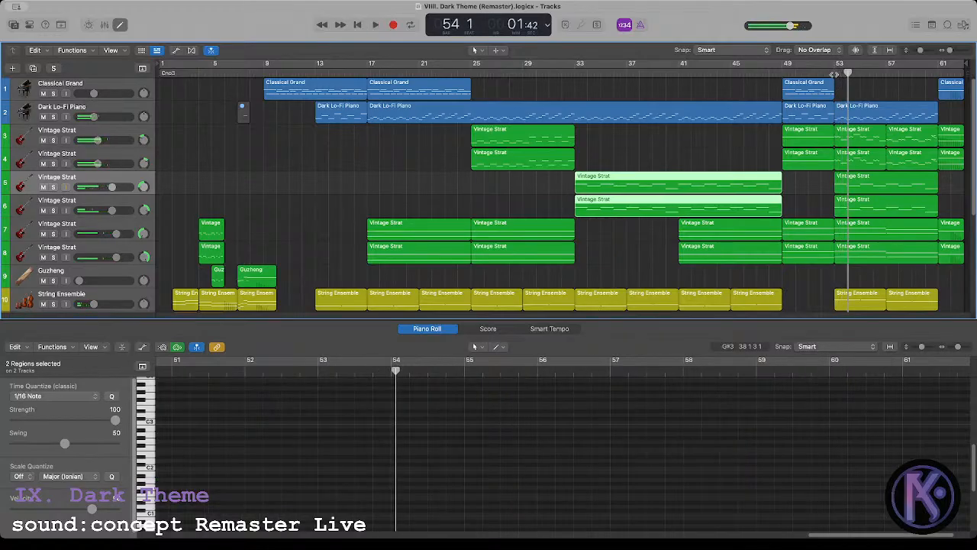
Step: Redo the creation, icon and name of the Vintage Strat stack
key(shift+super+z)
key(shift+super+z)
key(shift+super+z)
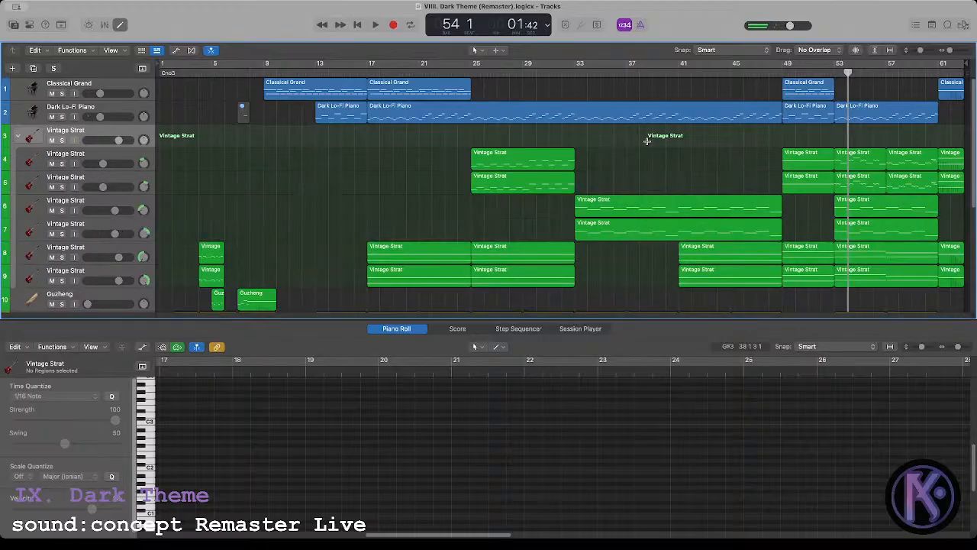
Step: Show the region volume automation of the four Vintage Strat regions from bar 53 on tracks 4 and 5, and play briefly from bar 49
click(835, 74)
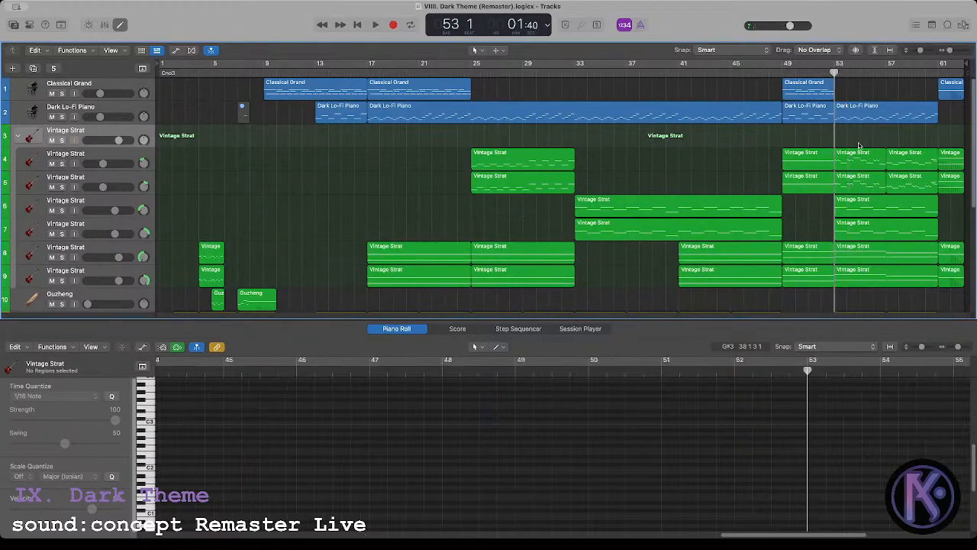
drag(858, 145, 903, 186)
click(599, 431)
key(a)
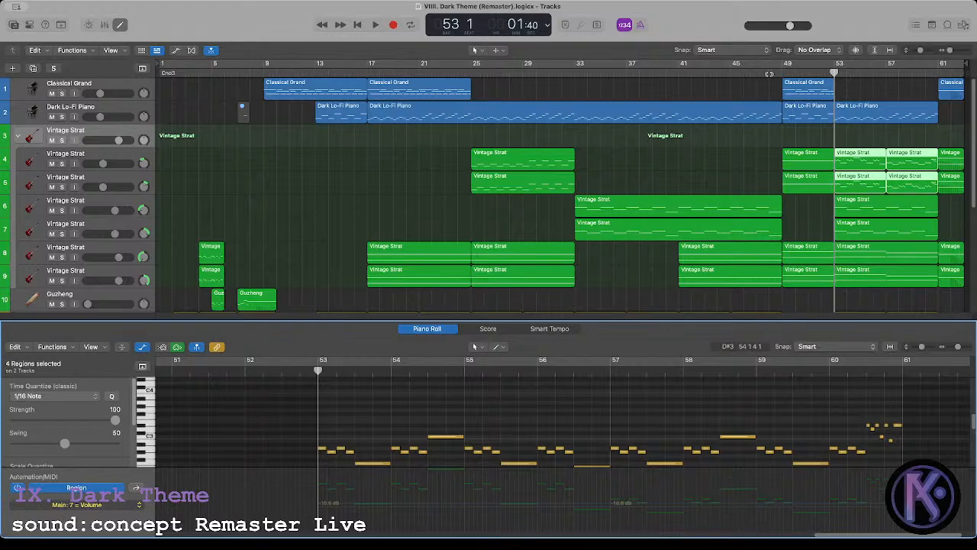
click(786, 73)
key(space)
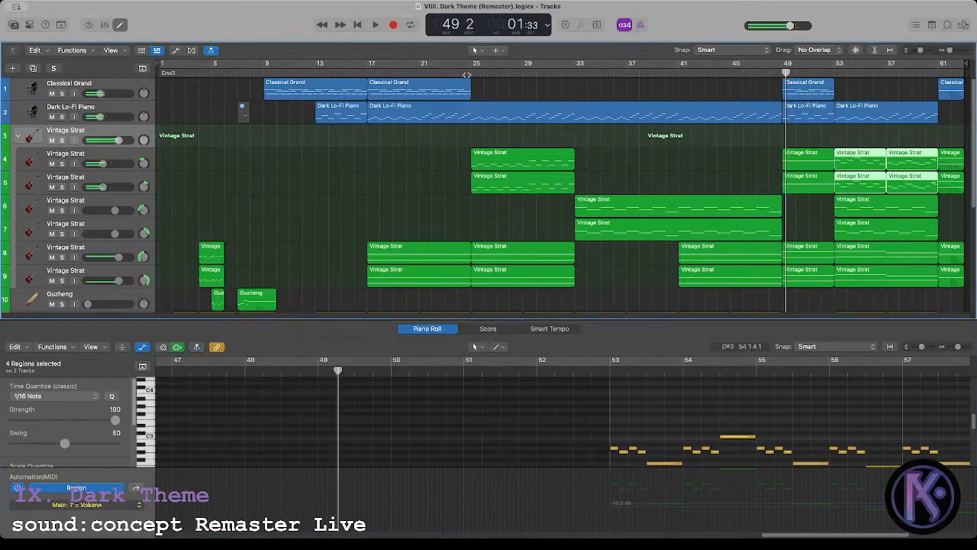
Step: Play from bar 25 with the two Vintage Strat regions at bar 25 selected to check their volume automation
click(467, 73)
key(space)
drag(462, 161, 478, 179)
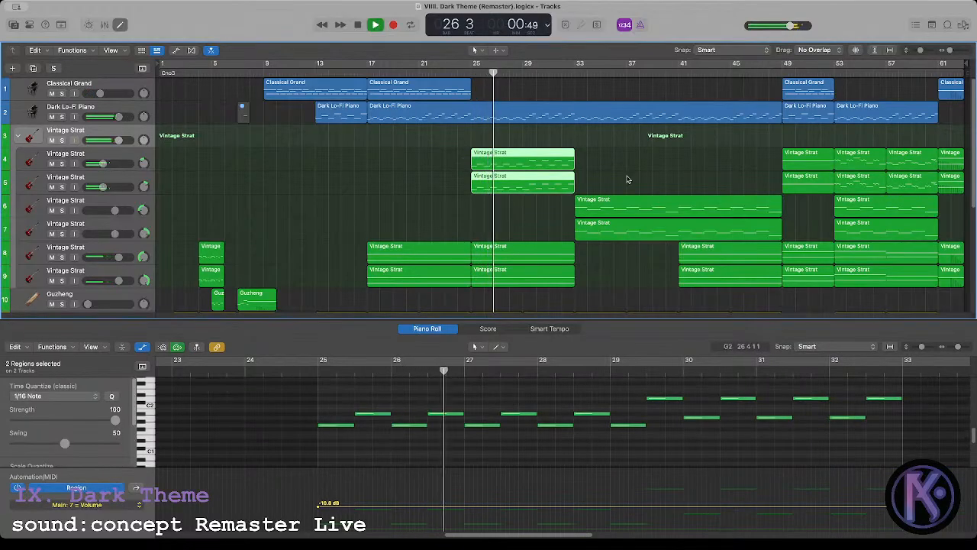
key(space)
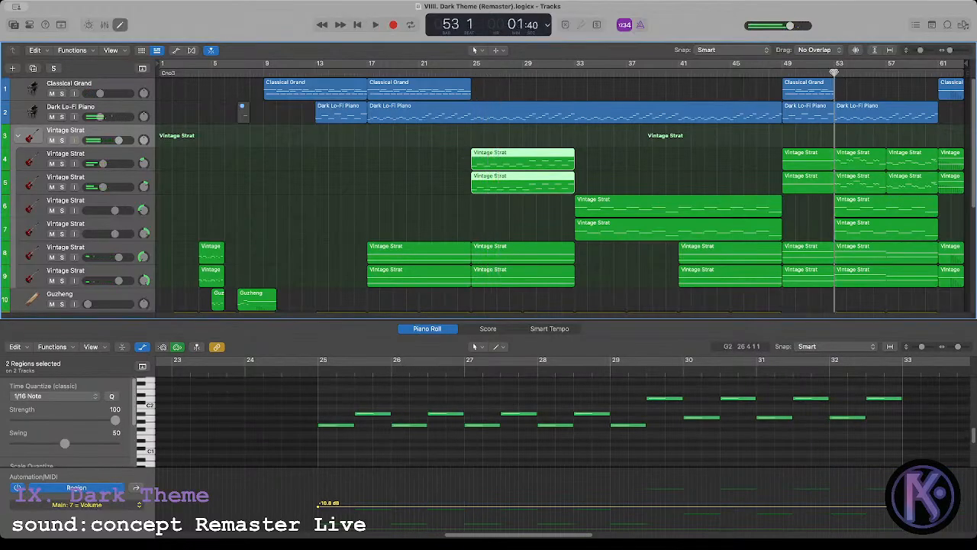
Step: Set the volume automation of the Vintage Strat region at bar 53 on track 4 to +0.0 dB and play from bar 53
drag(851, 147, 856, 184)
key(space)
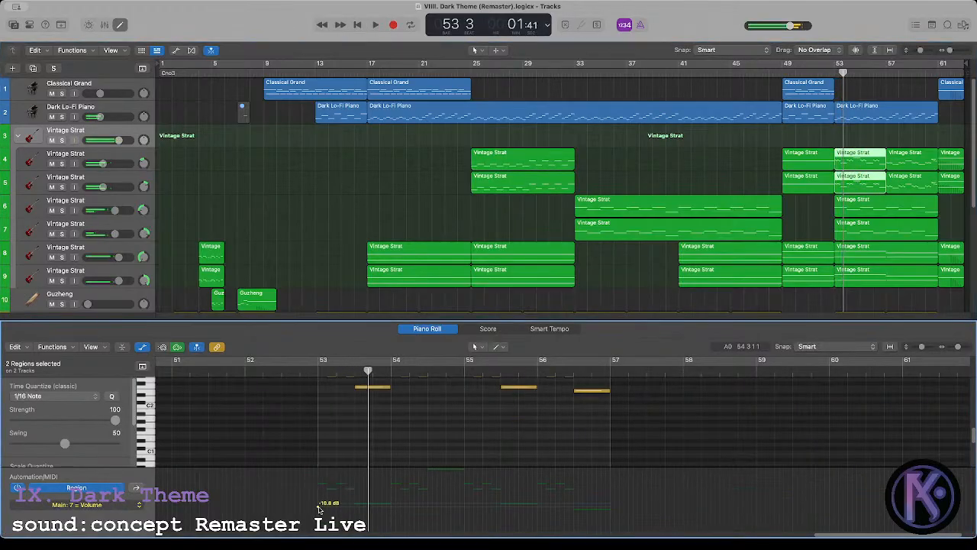
drag(319, 506, 318, 500)
drag(318, 493, 317, 484)
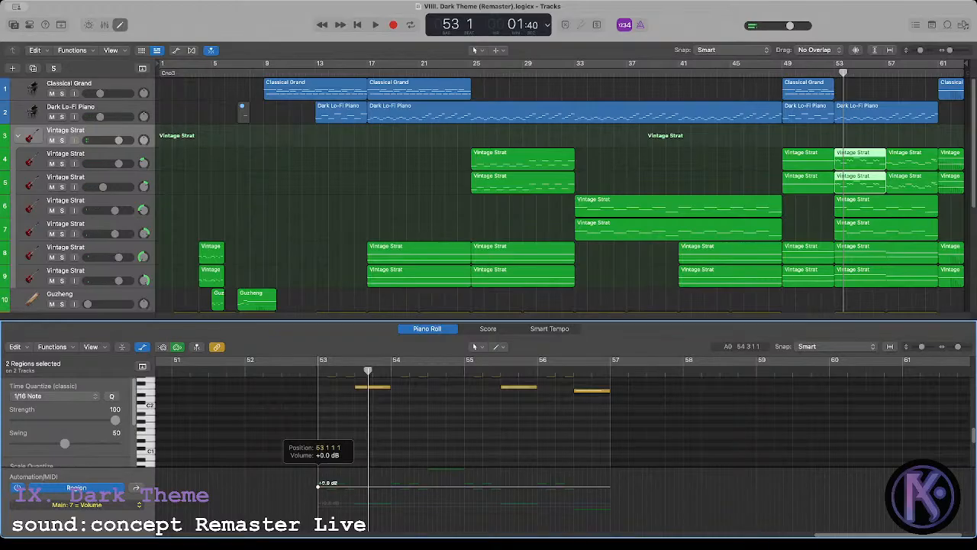
double_click(316, 370)
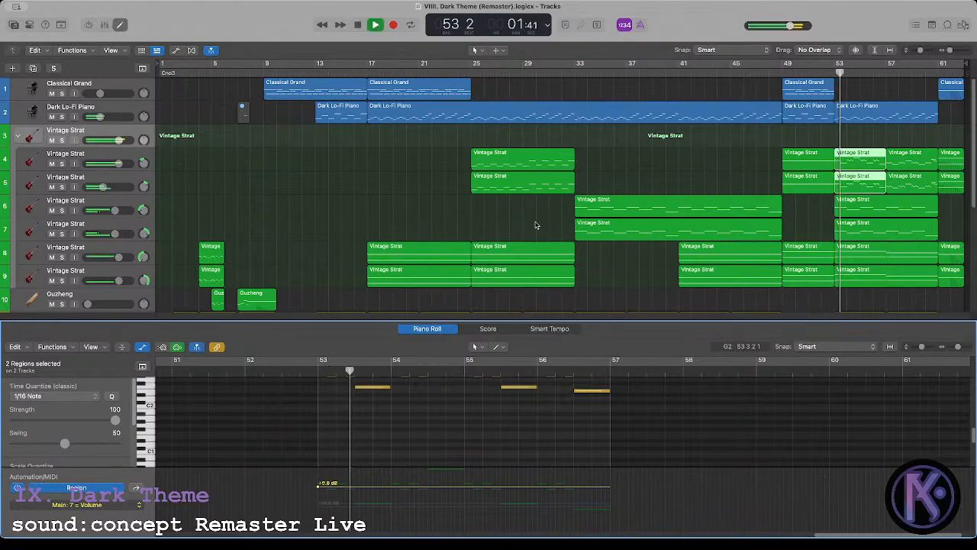
key(space)
Step: Set the volume automation of both Vintage Strat regions at bar 53 on tracks 4 and 5 to -2.0 dB
click(571, 69)
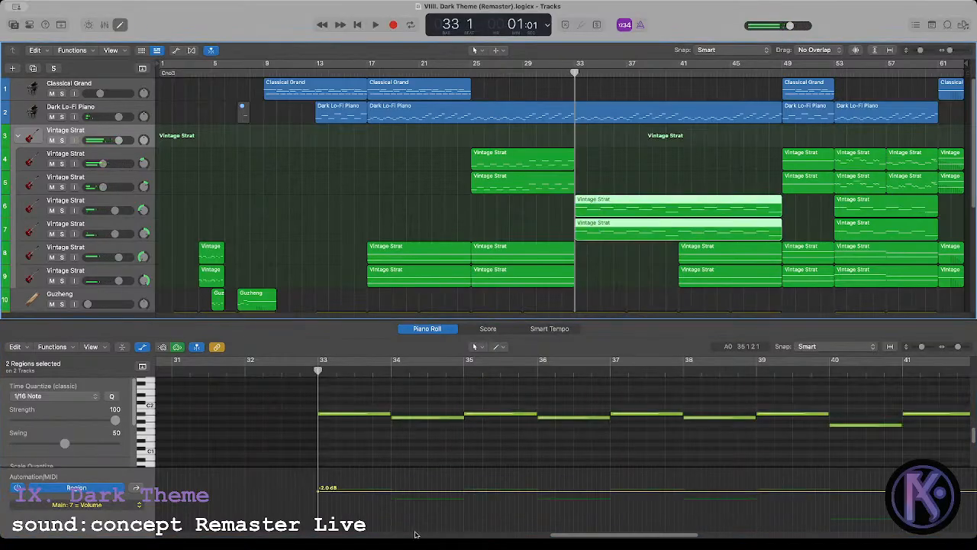
click(833, 71)
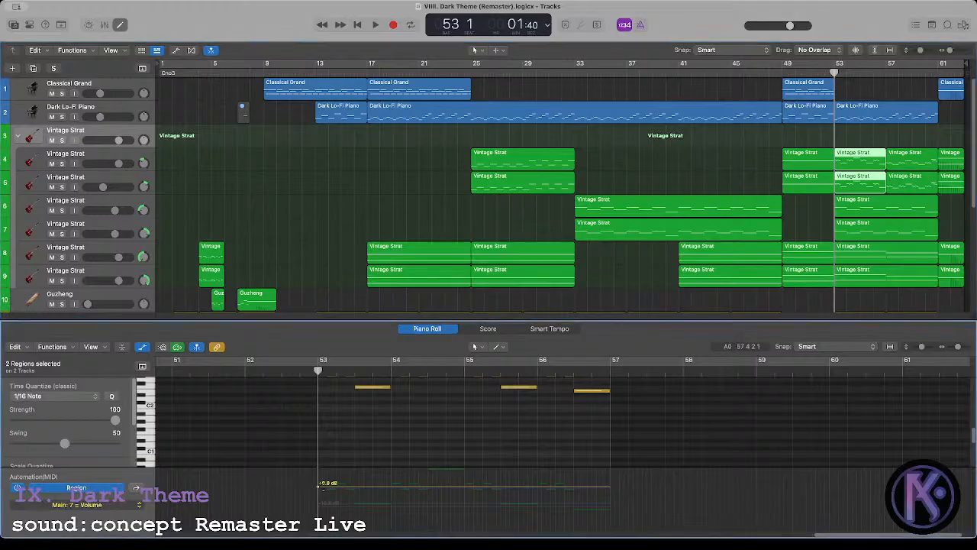
drag(321, 482, 319, 490)
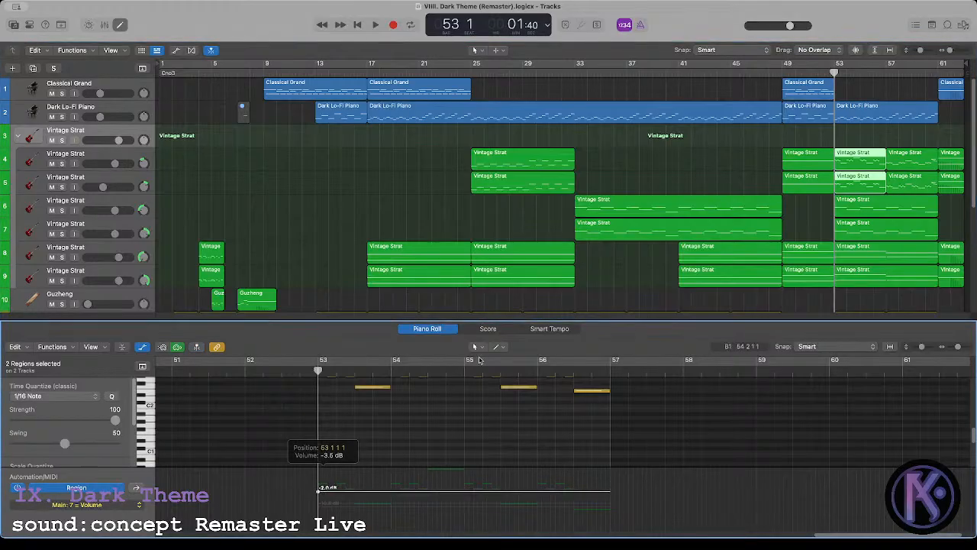
click(862, 177)
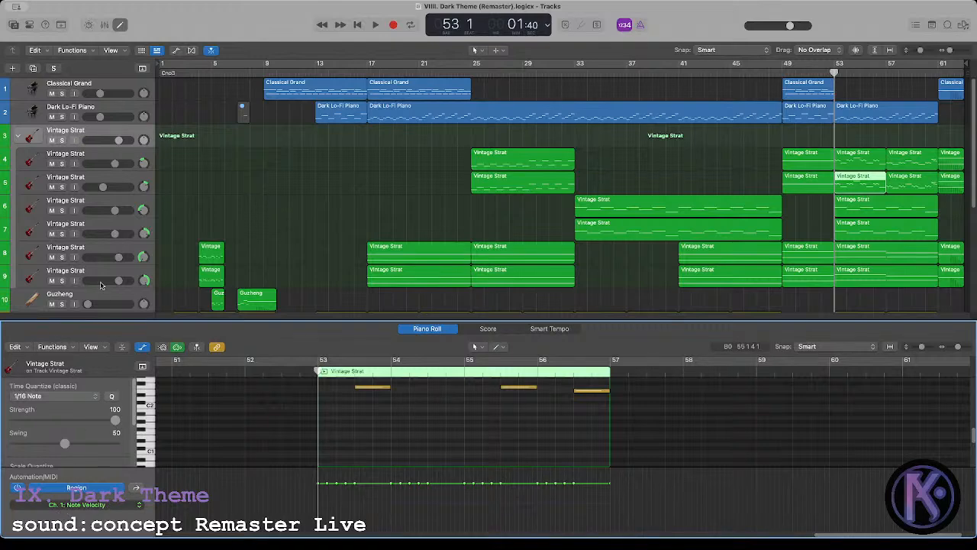
click(78, 375)
click(354, 507)
drag(330, 508, 330, 489)
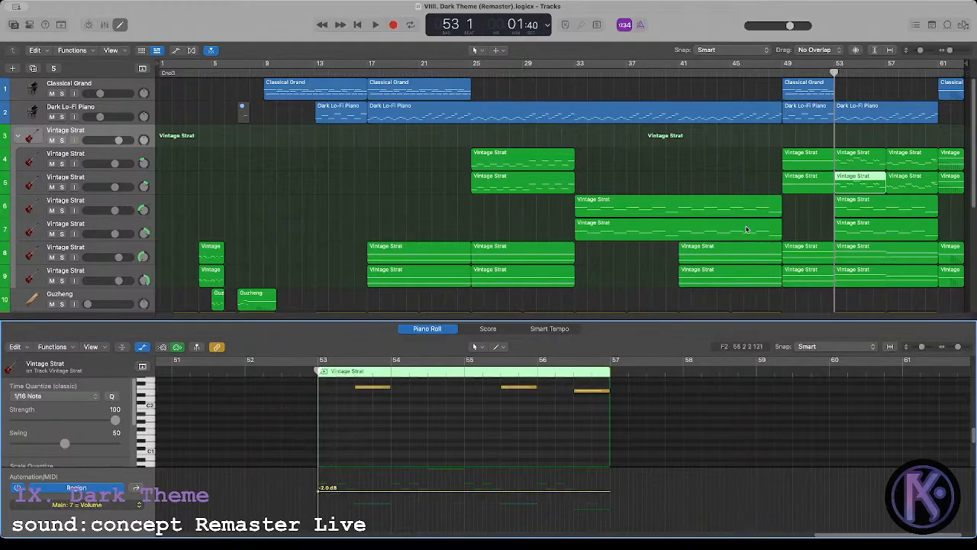
Step: Select the four Vintage Strat regions from bar 49 on tracks 4 and 5 and play briefly from bar 53
click(791, 101)
click(786, 73)
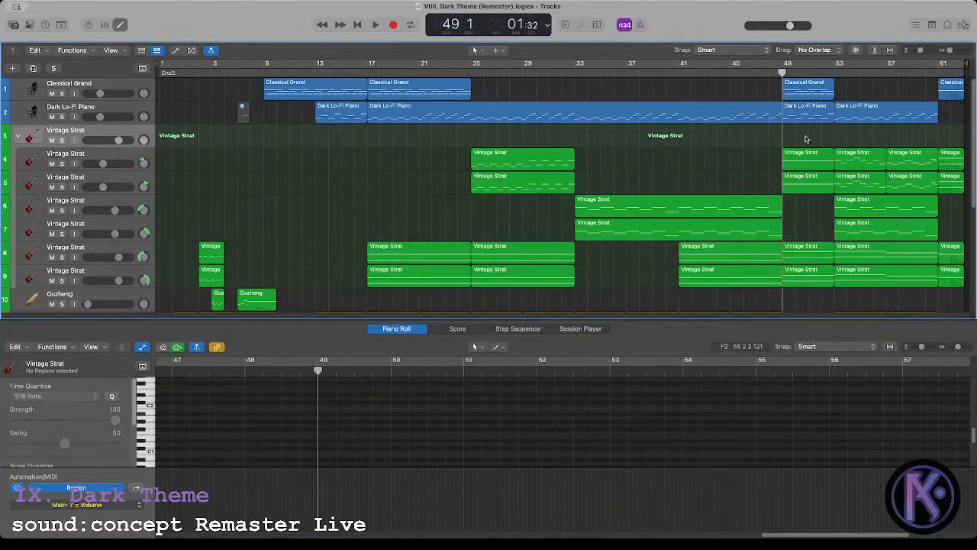
drag(811, 142, 840, 188)
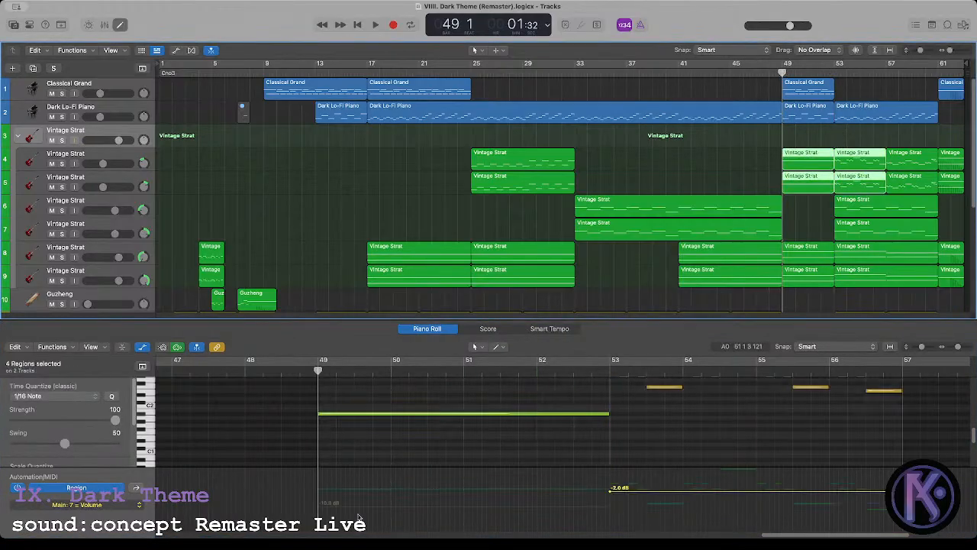
click(833, 72)
key(space)
key(space)
click(783, 72)
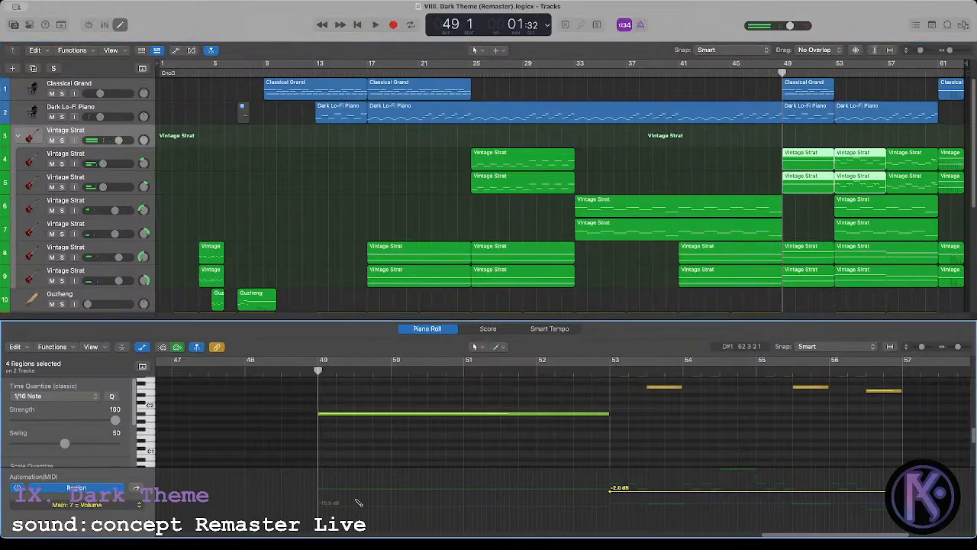
Step: Set the volume automation of both Vintage Strat regions at bar 49 on tracks 4 and 5 to -2.0 dB
click(747, 160)
click(798, 159)
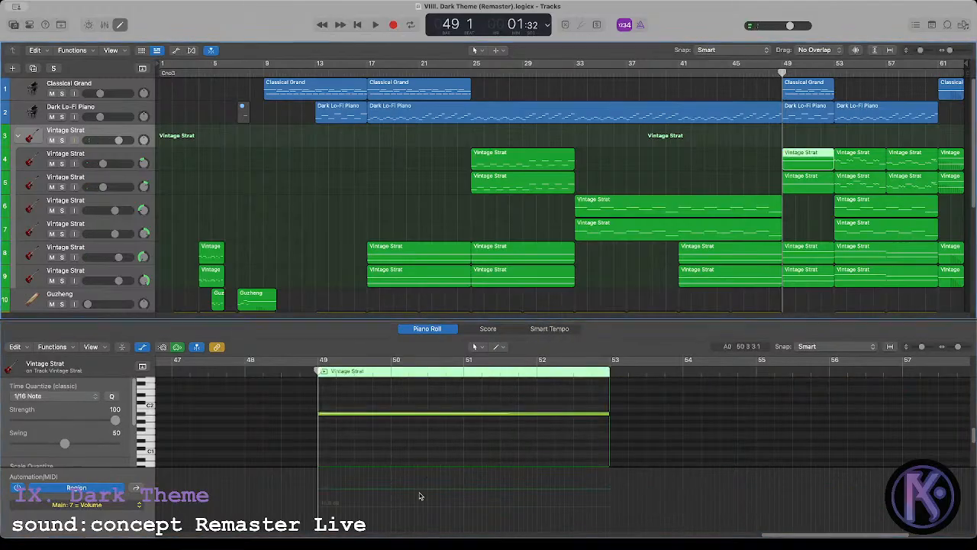
drag(355, 505, 354, 492)
key(space)
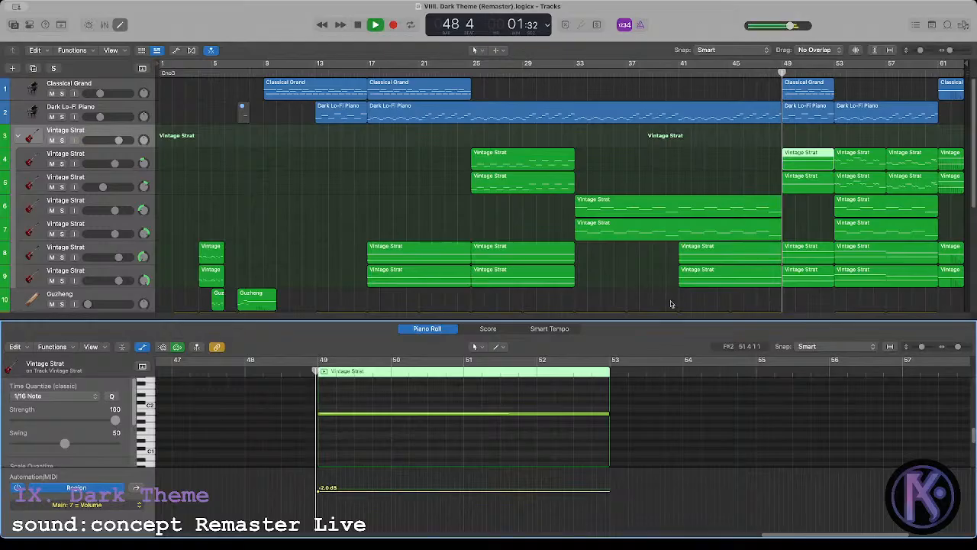
click(379, 509)
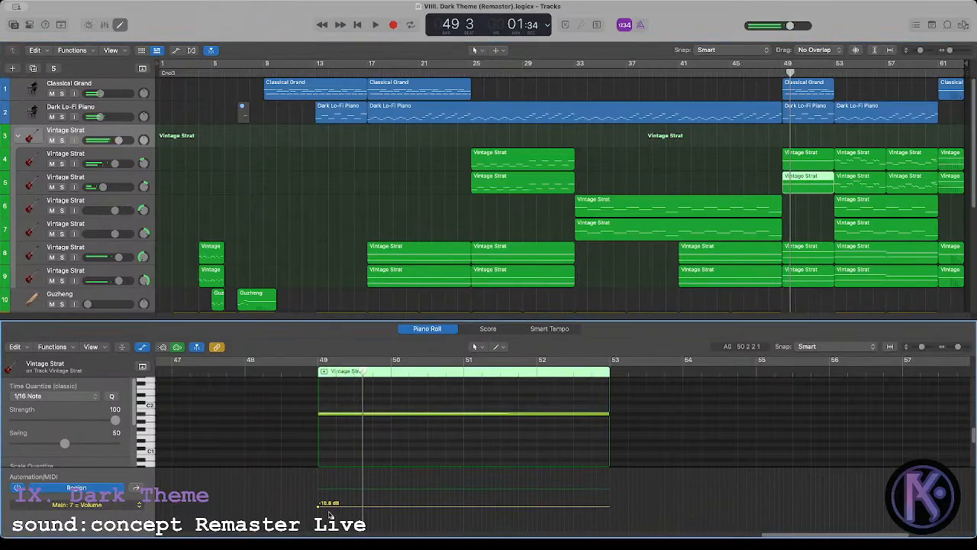
drag(334, 506, 336, 490)
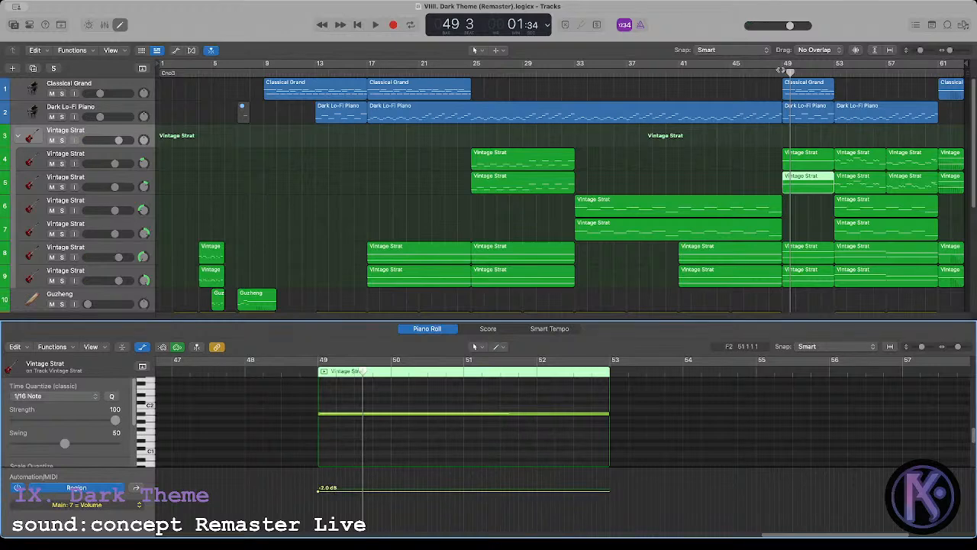
Step: Play from bar 49 and again from bar 53 to check the balance of the Vintage Strat regions
click(780, 69)
key(space)
click(767, 154)
key(space)
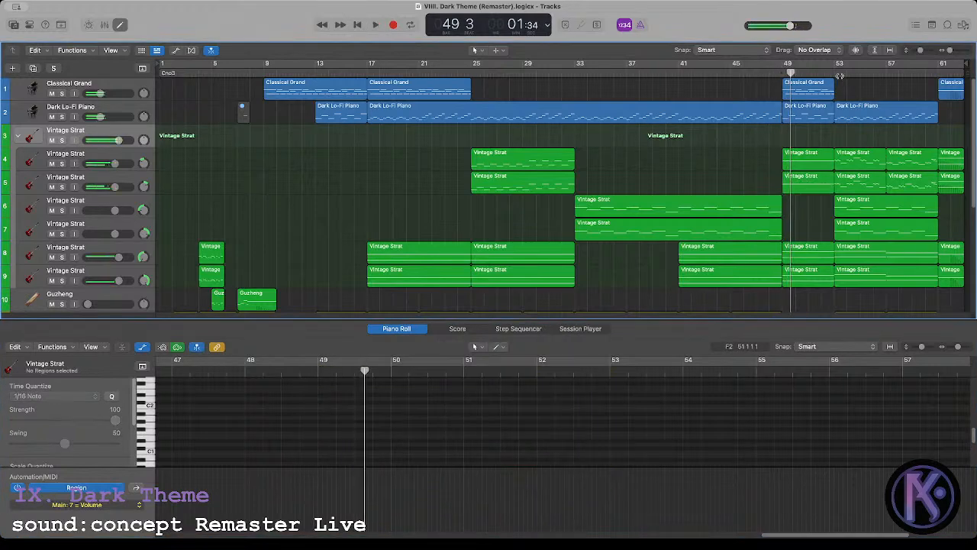
click(838, 76)
key(space)
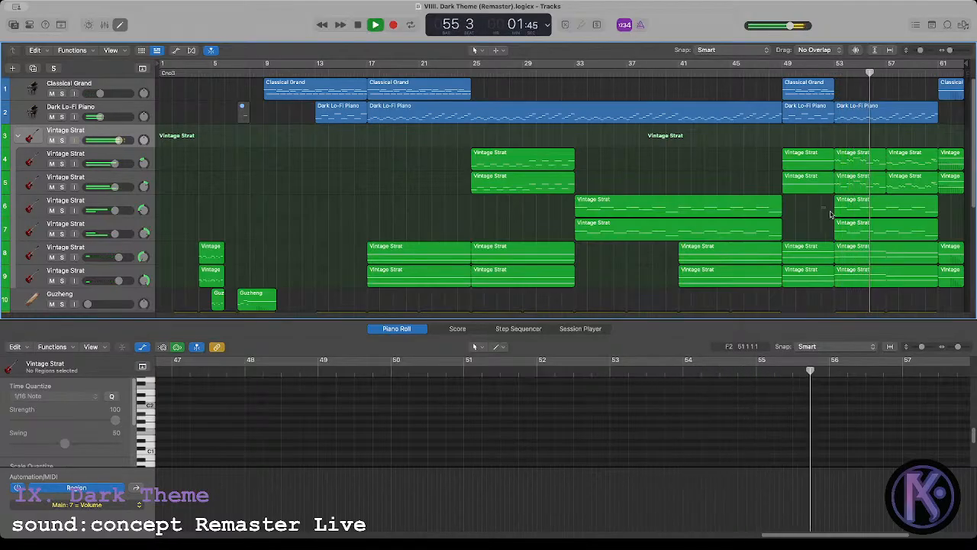
key(space)
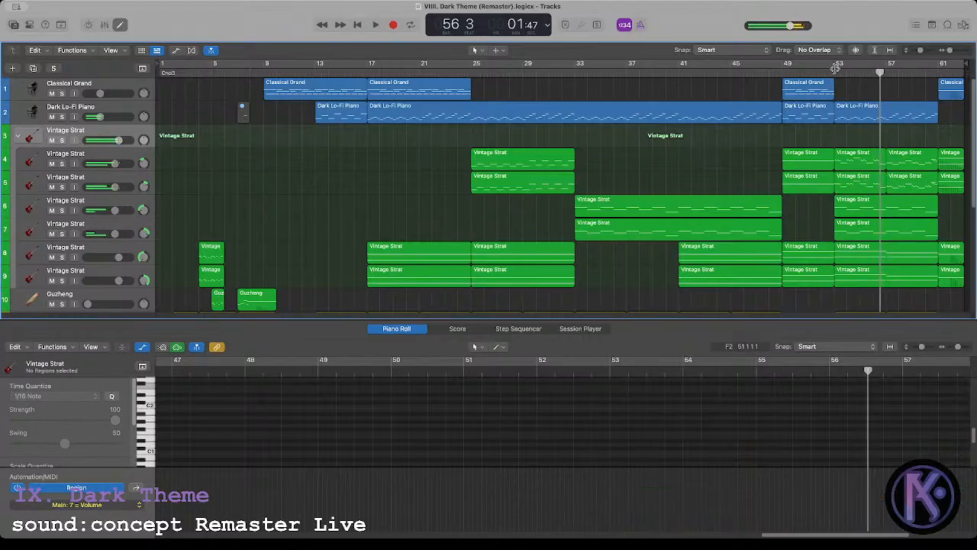
Step: Try the notes of the Vintage Strat regions at bar 53 on tracks 6 and 7 an octave higher, play from bar 53, and undo the transposition
click(835, 69)
drag(847, 162, 849, 280)
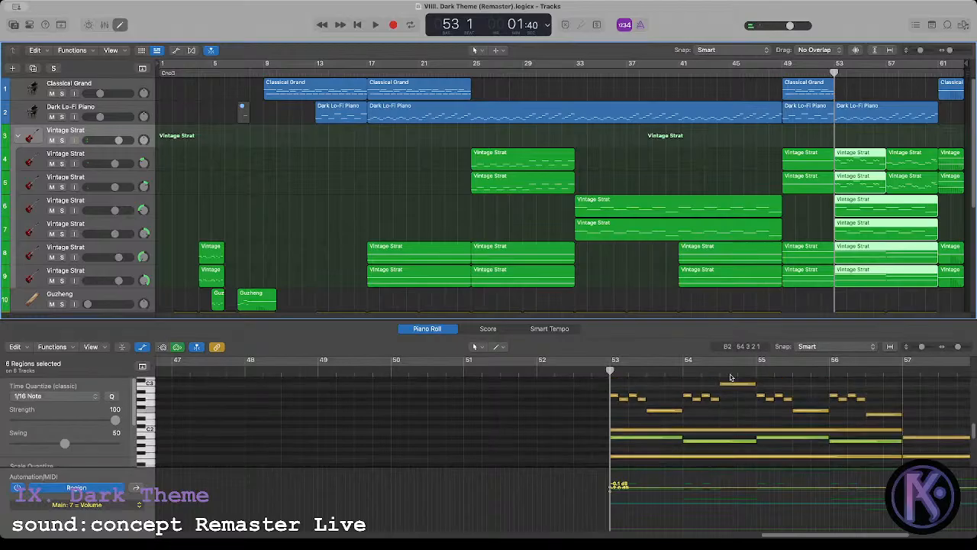
click(857, 302)
drag(857, 295, 848, 222)
key(super+a)
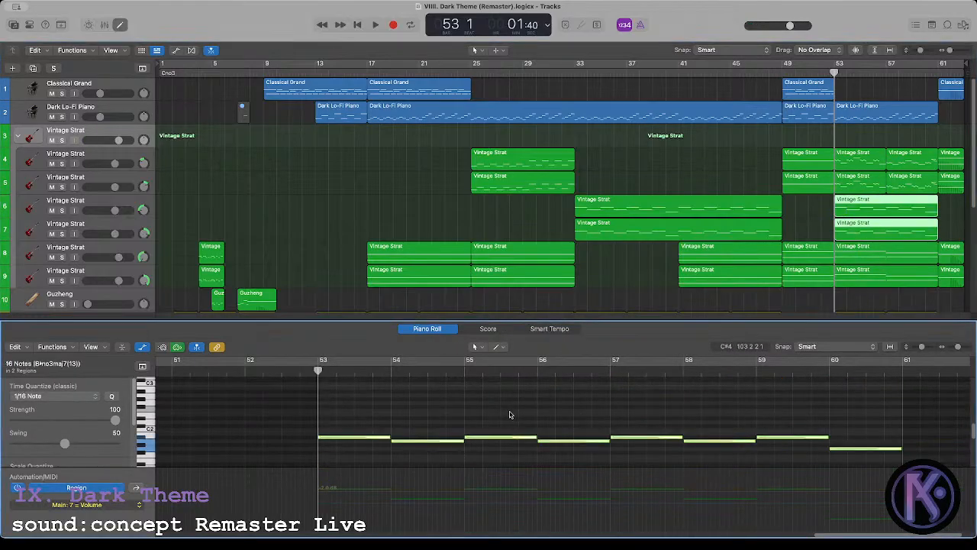
key(alt+shift+Up)
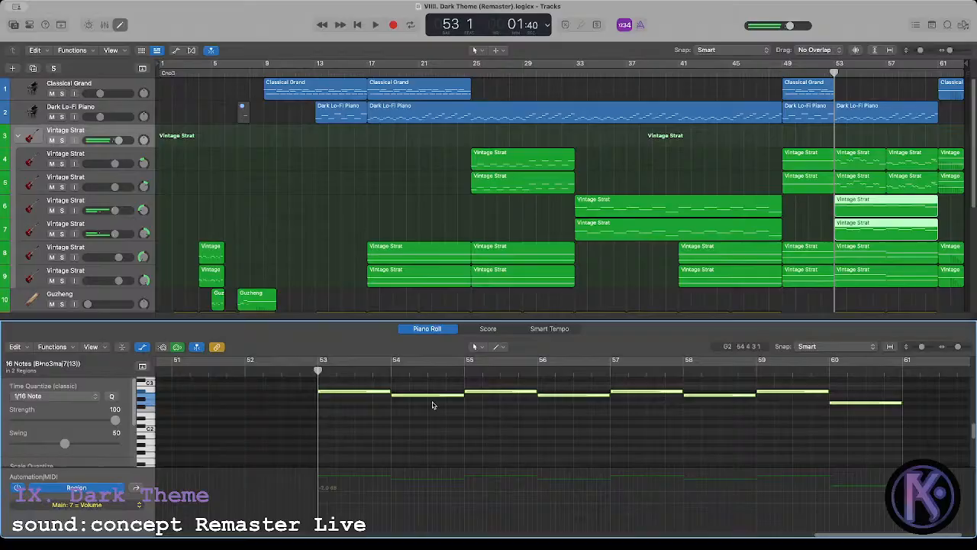
click(275, 431)
key(space)
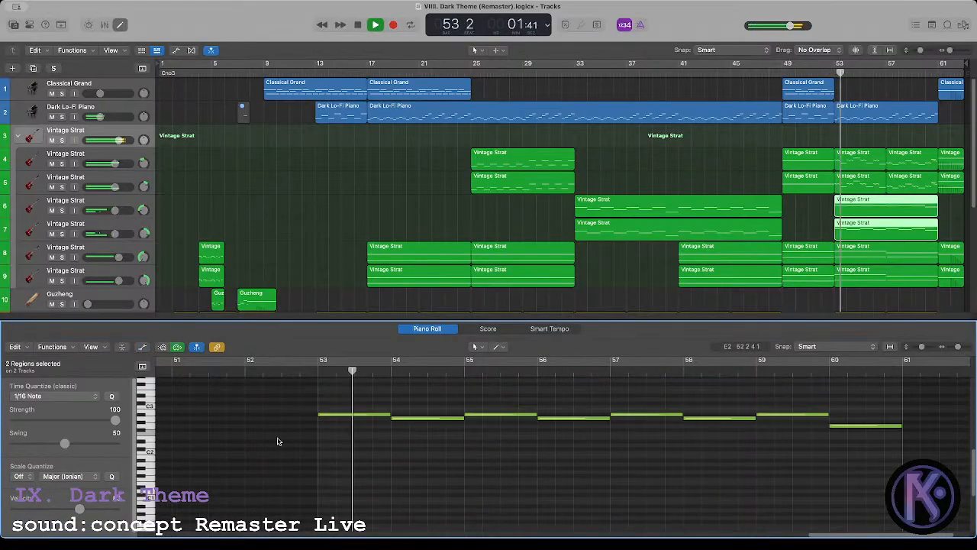
key(super+z)
key(space)
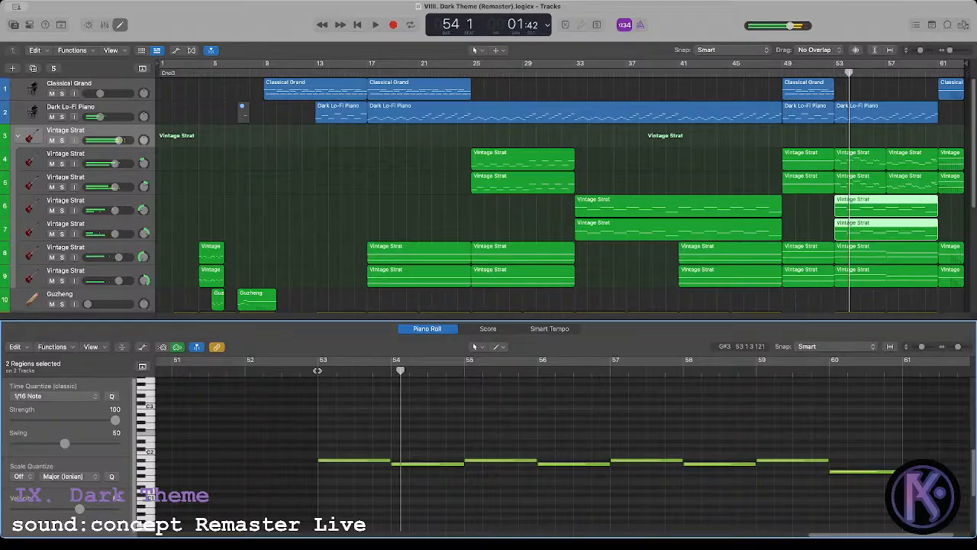
Step: Select the four Vintage Strat regions at bar 53 on tracks 6 to 9, and listen to their notes and the playback from bar 53
click(317, 370)
drag(889, 295, 887, 216)
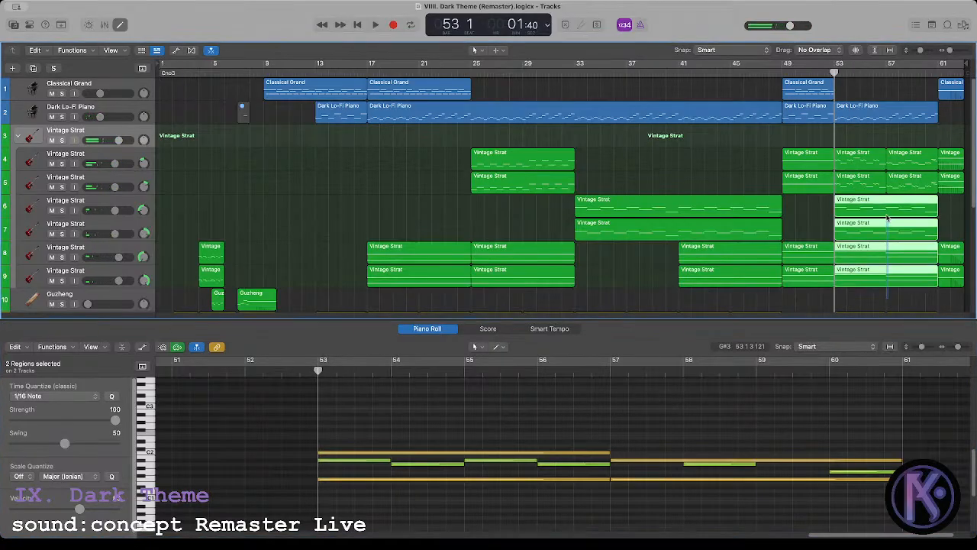
click(353, 453)
key(super+a)
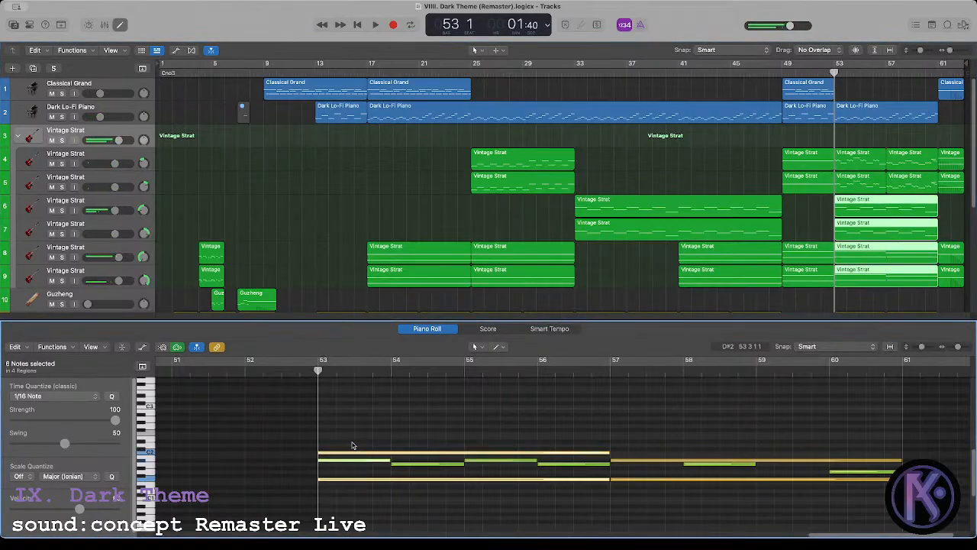
click(351, 442)
key(space)
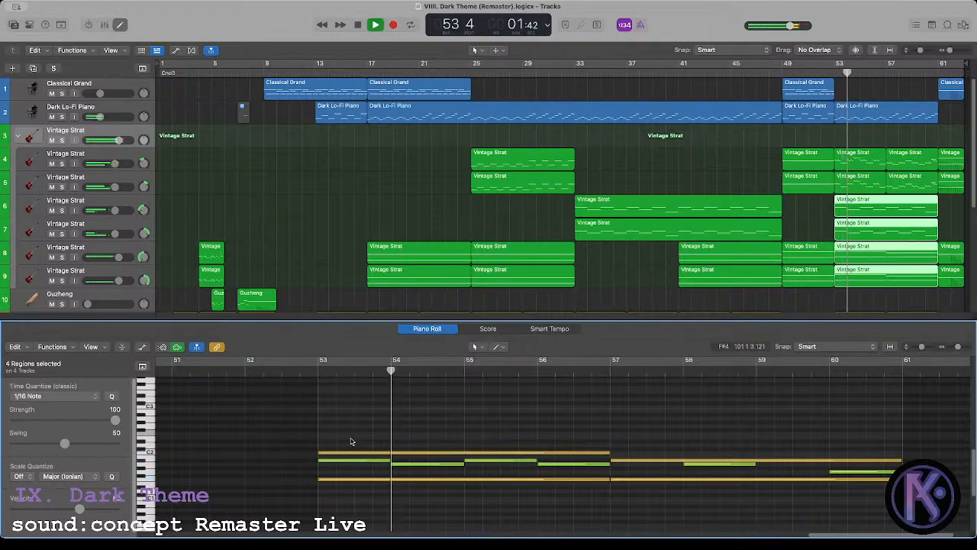
key(space)
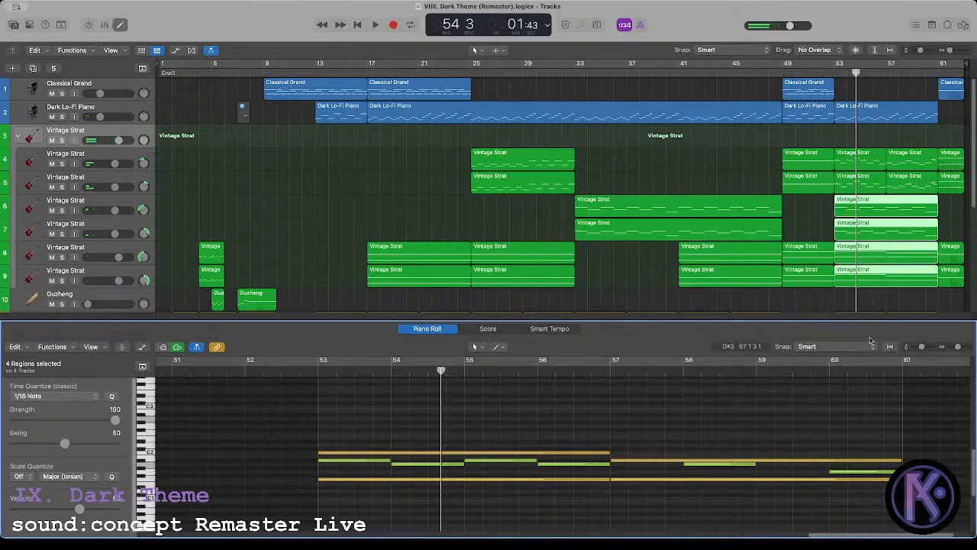
click(812, 218)
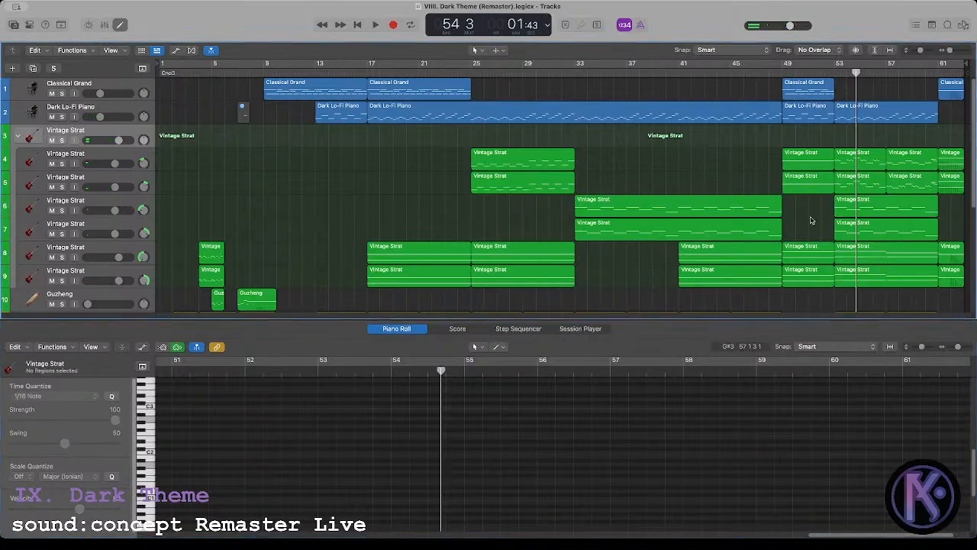
click(834, 74)
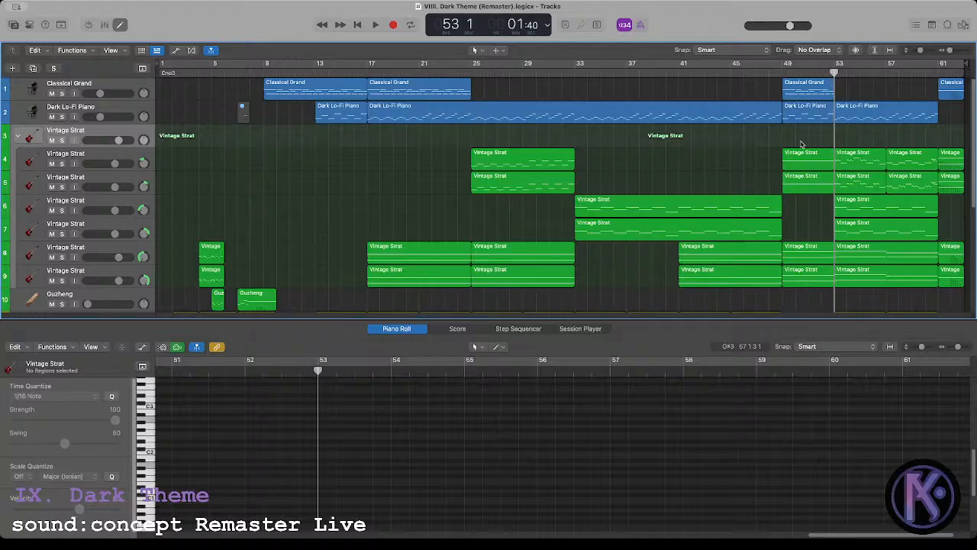
Step: Collapse the Vintage Strat stack and return the playhead to bar 1 to review the whole arrangement
click(18, 137)
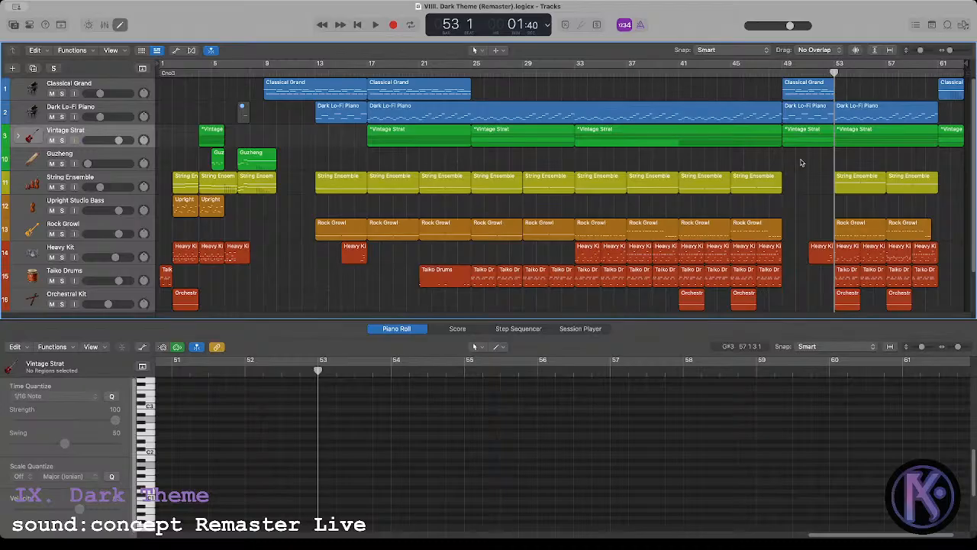
drag(940, 71, 115, 154)
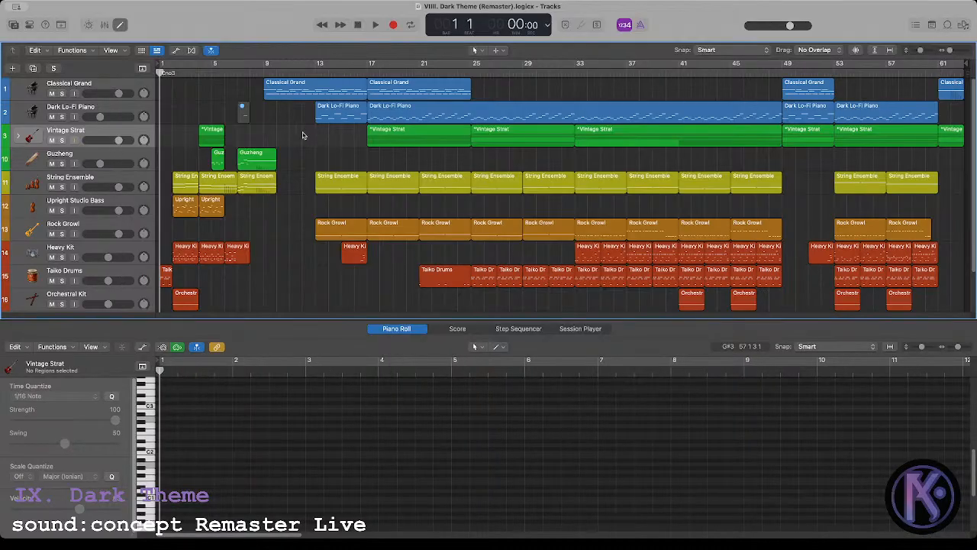
scroll(300, 135, down, 1)
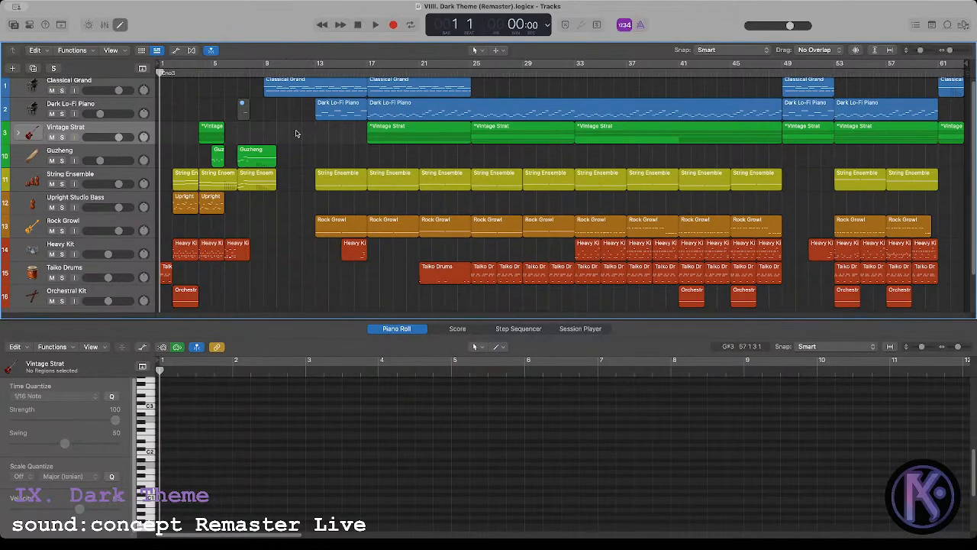
scroll(296, 133, up, 1)
mouse_move(305, 178)
mouse_down()
mouse_move(937, 185)
mouse_move(304, 184)
mouse_up()
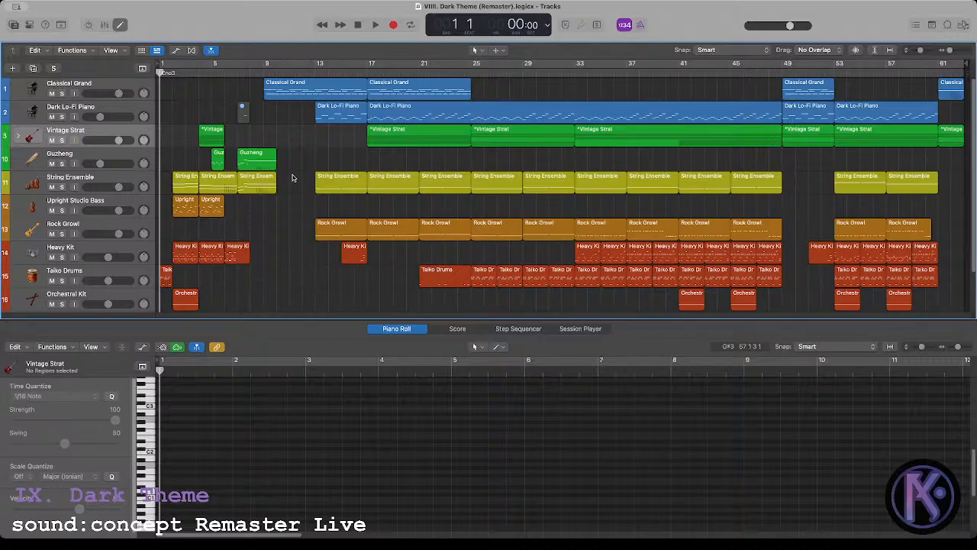
Step: Play from bar 25 and examine the notes of the Rock Growl region at bar 25
click(575, 74)
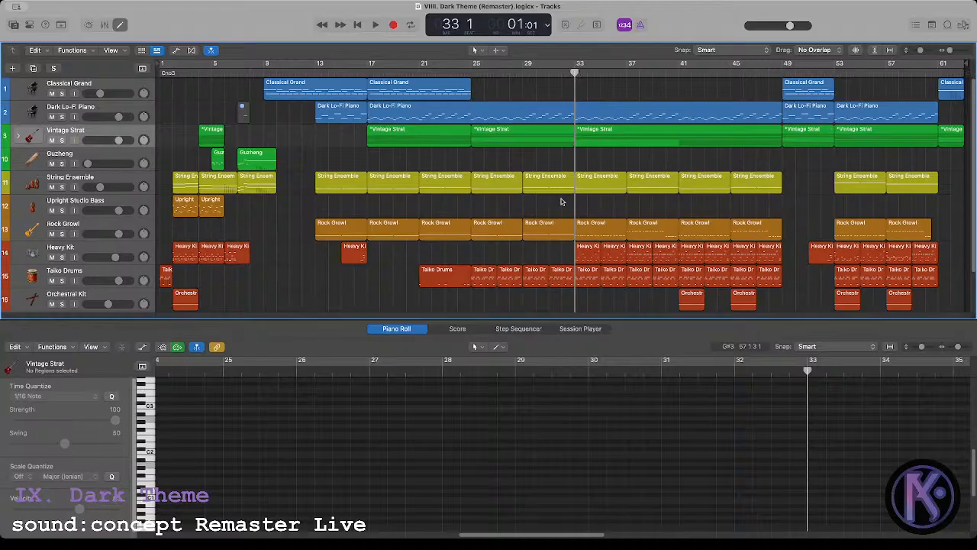
click(472, 71)
key(space)
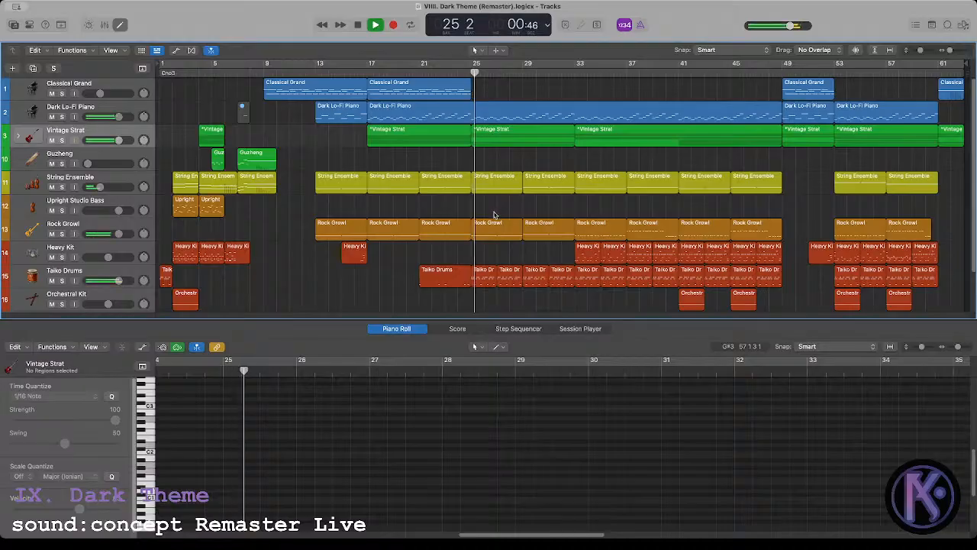
click(493, 228)
click(493, 213)
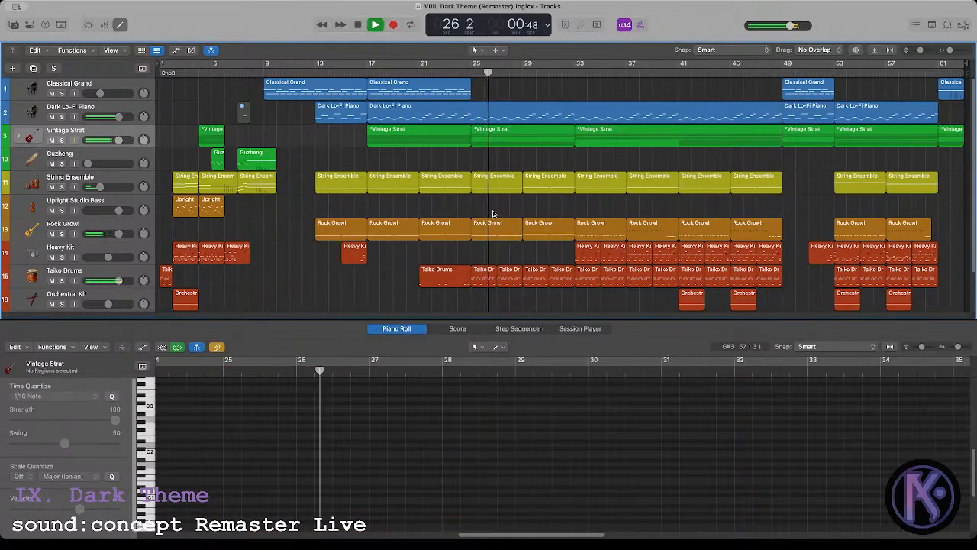
click(482, 234)
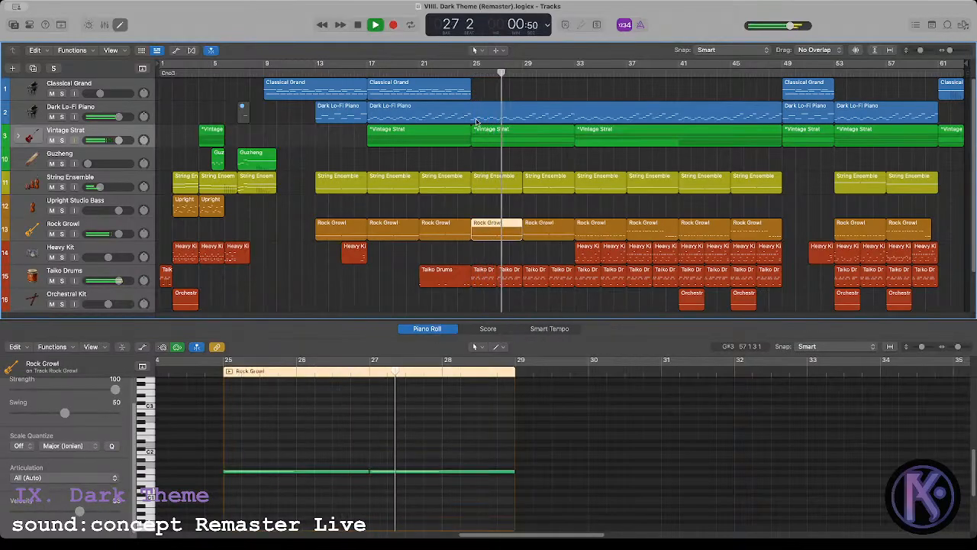
click(497, 215)
key(space)
Step: Rework the two Rock Growl regions at bars 25 and 29 into one-bar notes, lowering the note at bar 32 to the bar 25 pitch
drag(485, 214, 541, 229)
key(super+a)
drag(367, 475, 339, 475)
click(624, 419)
drag(741, 444, 741, 471)
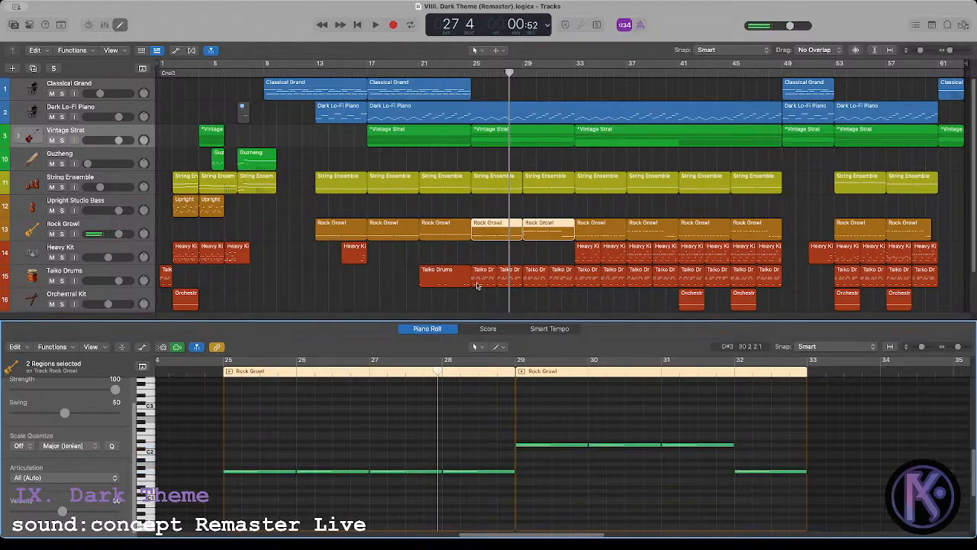
Step: Play the arrangement from bar 25 to hear the reworked Rock Growl notes, and return the playhead to bar 25
click(473, 69)
key(space)
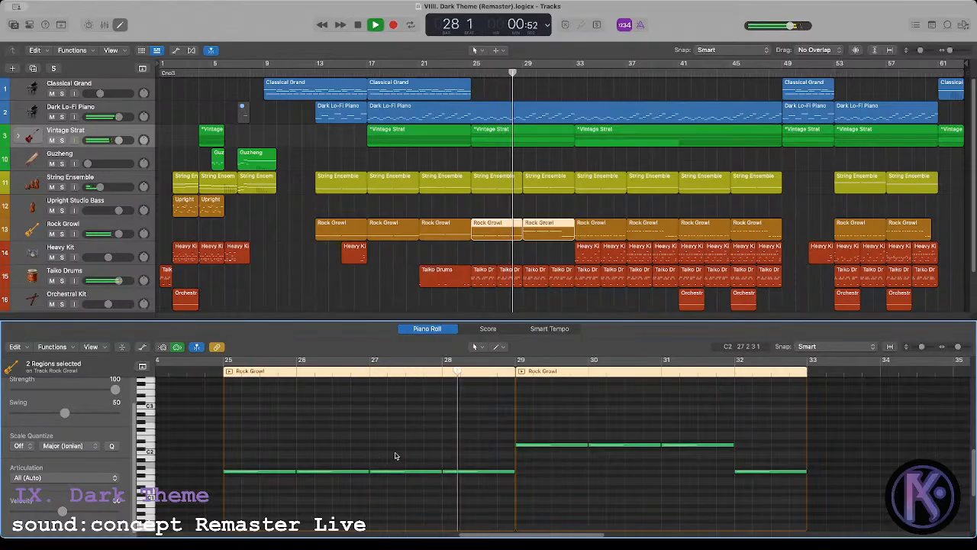
key(space)
click(473, 71)
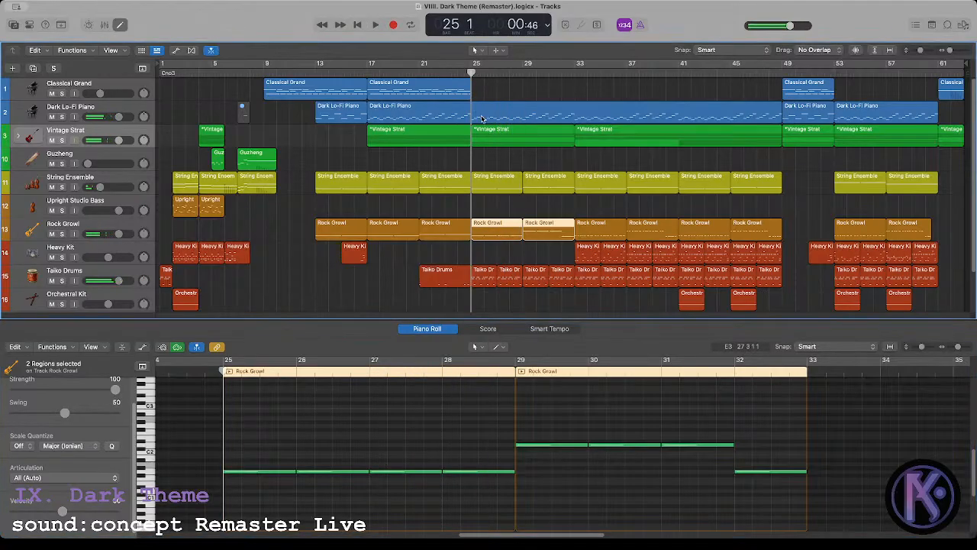
Step: Show the Rock Growl region at bar 25 together with the Dark Lo-Fi Piano region and compare their notes from bar 25
click(481, 116)
shift+click(485, 229)
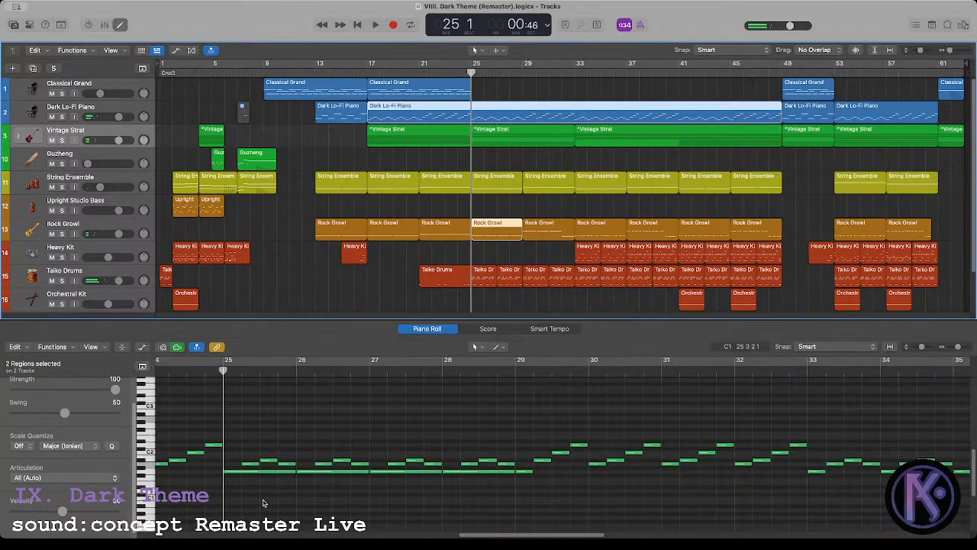
click(293, 472)
shift+click(319, 472)
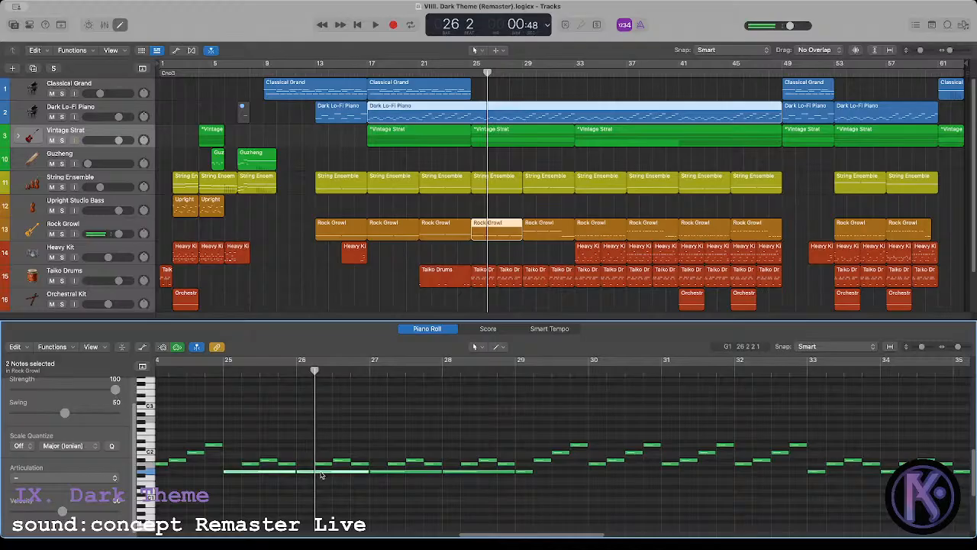
shift+click(377, 472)
shift+click(451, 474)
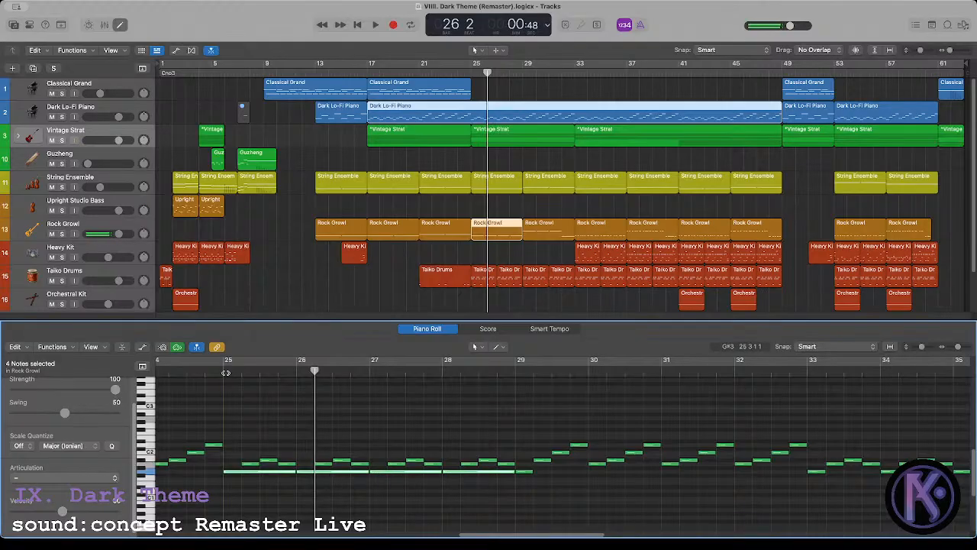
click(224, 371)
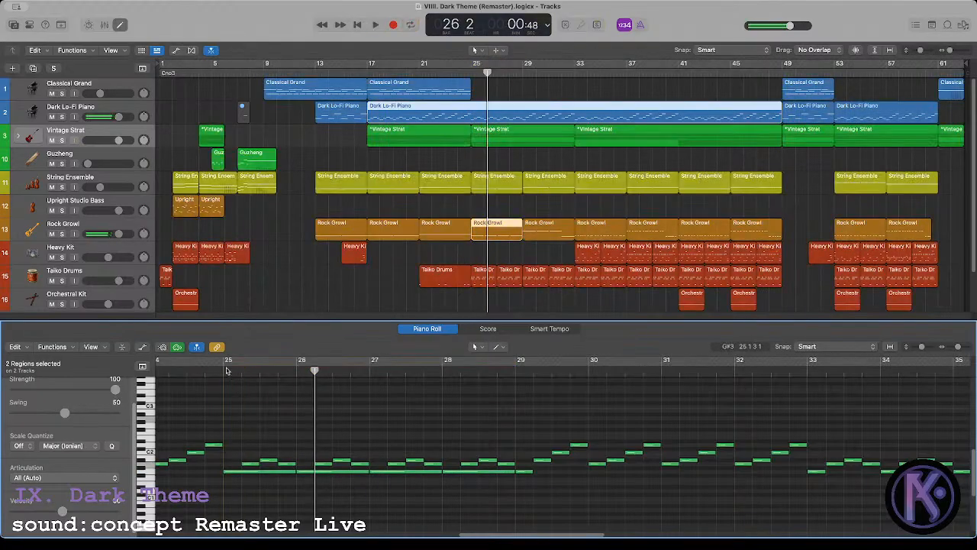
click(222, 370)
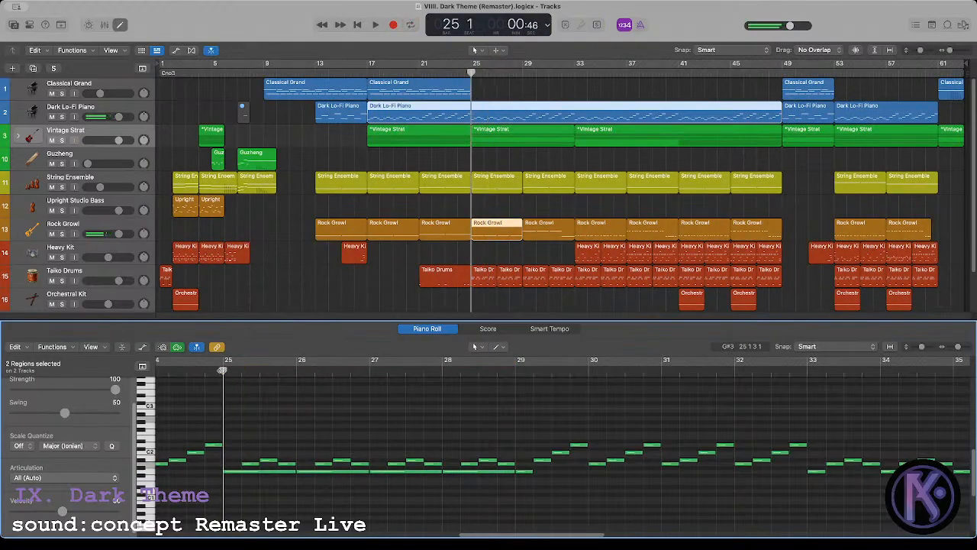
Step: Split the four Rock Growl notes in bars 25 to 28 at beat 4 and raise each last-beat piece by two semitones
click(286, 471)
shift+click(345, 472)
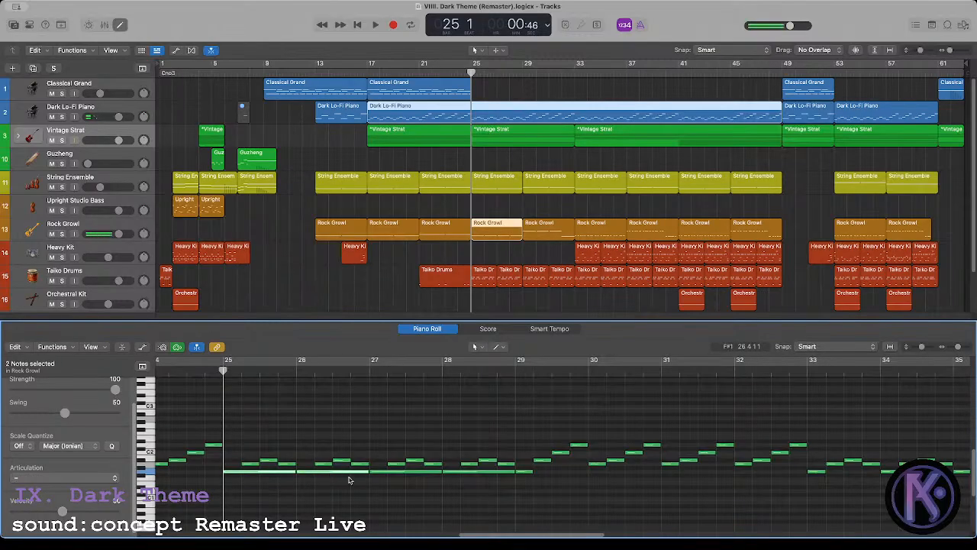
shift+click(431, 472)
shift+click(459, 473)
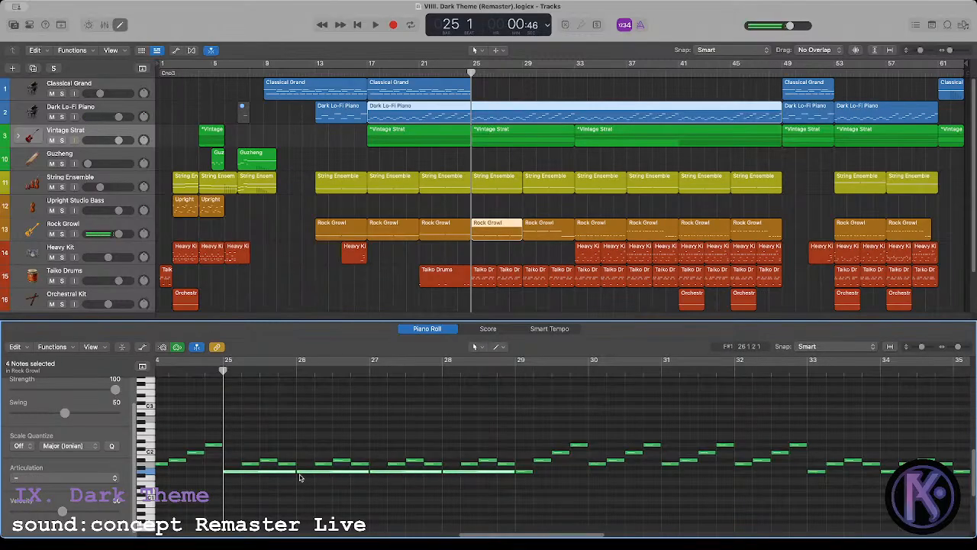
mouse_move(296, 472)
mouse_down()
mouse_move(237, 475)
mouse_move(290, 473)
mouse_move(294, 487)
mouse_up()
key(alt+Up)
key(alt+Up)
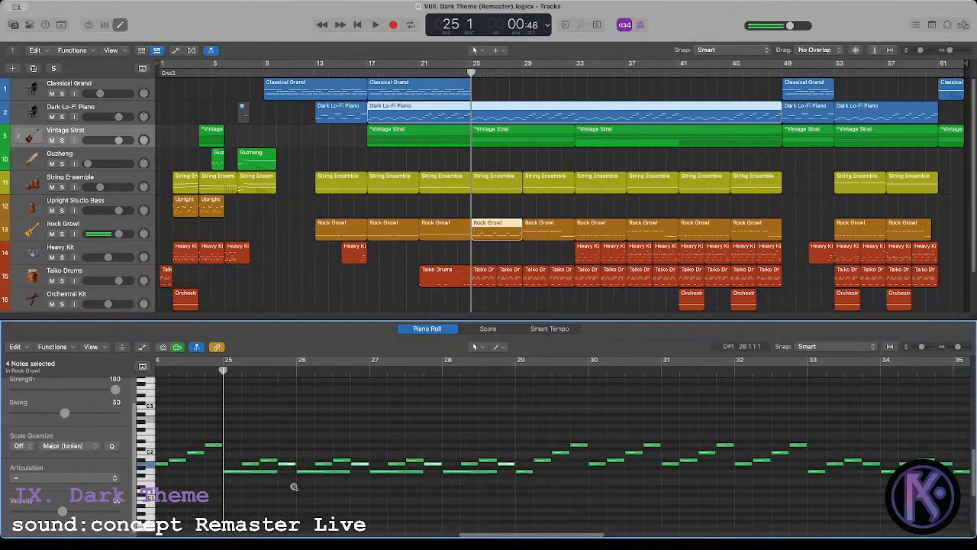
Step: Listen to the edited Rock Growl bass line from bar 25, and return the playhead to bar 25
key(space)
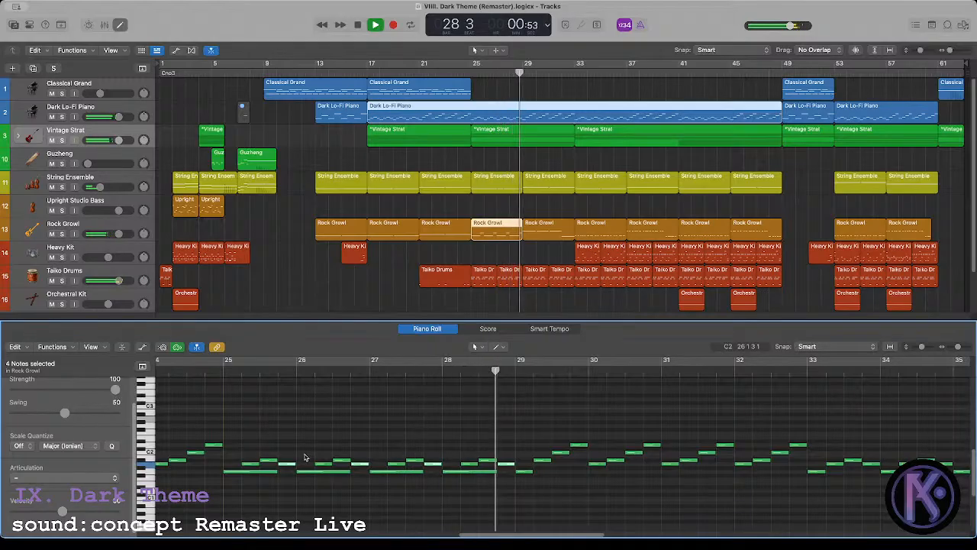
key(space)
click(419, 424)
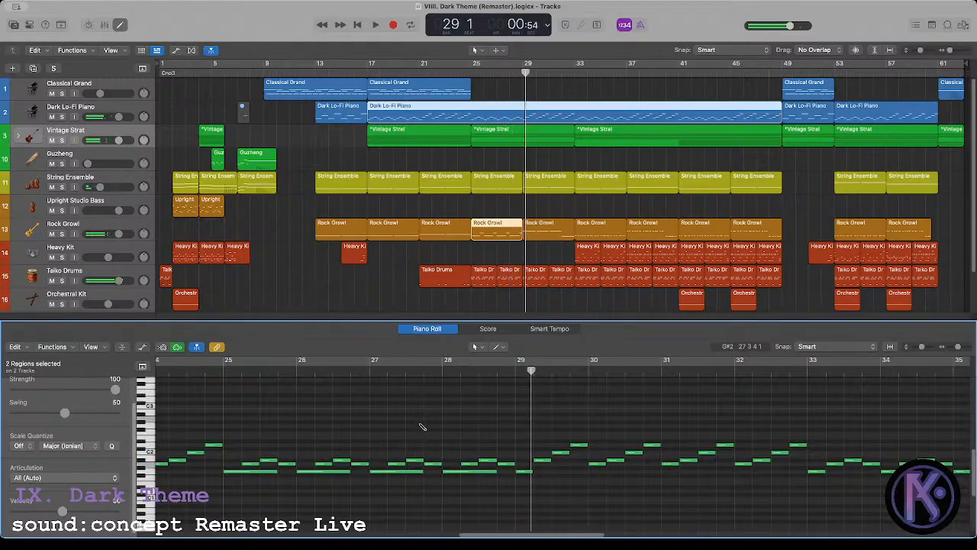
click(471, 72)
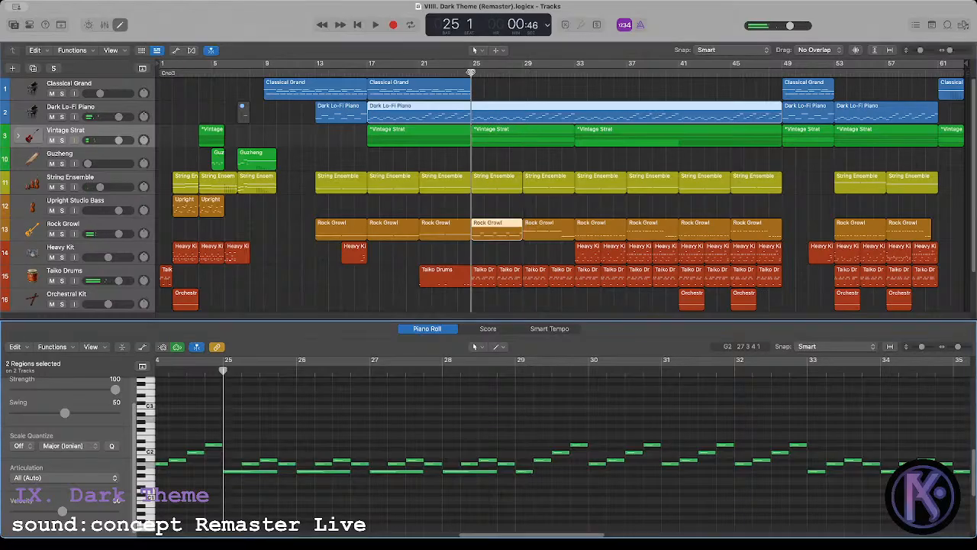
Step: Open the Rock Growl regions at bars 25 and 29 together and split the notes in bars 29 to 31 at beat 4
click(512, 217)
click(537, 233)
shift+click(506, 231)
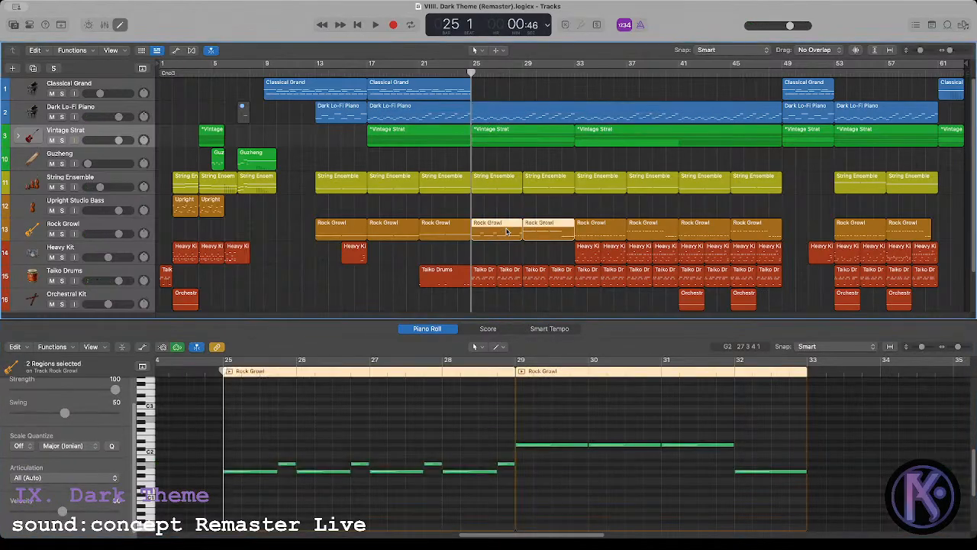
drag(560, 439, 720, 451)
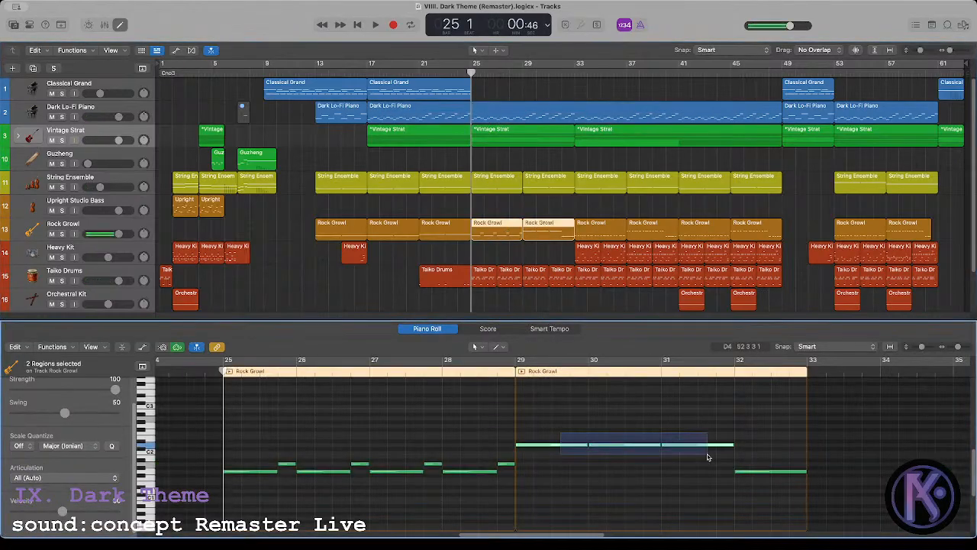
mouse_move(586, 445)
mouse_down()
mouse_move(575, 453)
mouse_move(622, 446)
mouse_move(586, 455)
mouse_up()
click(580, 423)
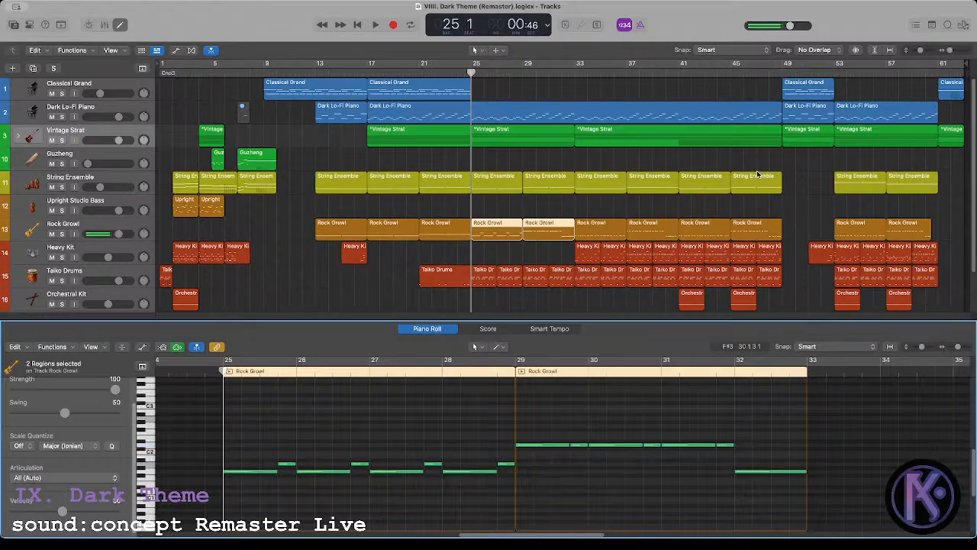
Step: Try raising the four one-bar Vintage Strat notes in bars 53 to 56 by an octave against the sustained notes
click(834, 73)
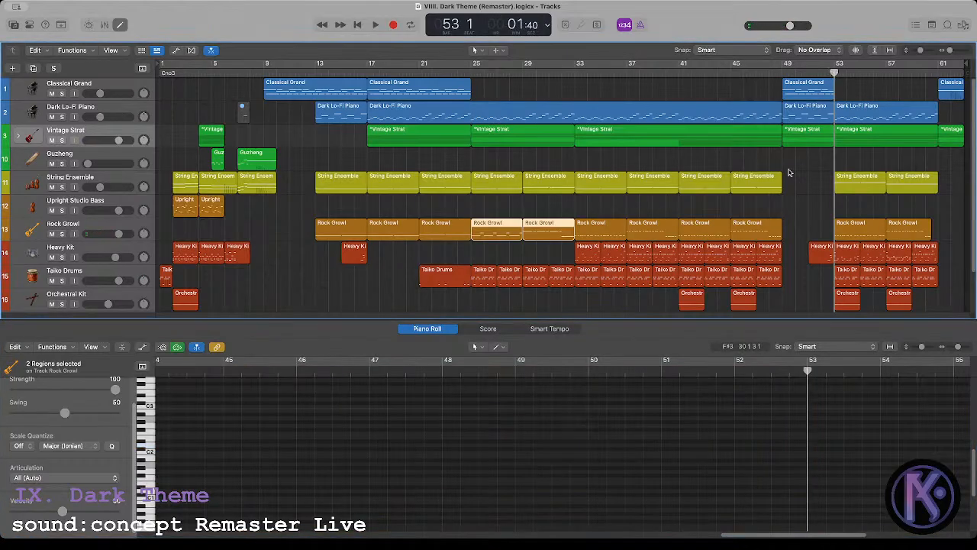
click(845, 140)
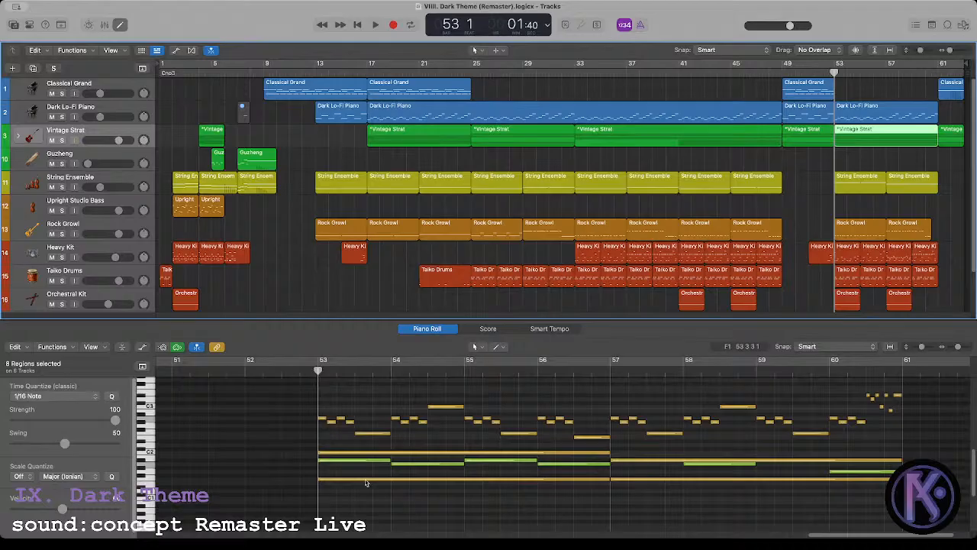
drag(333, 448, 333, 497)
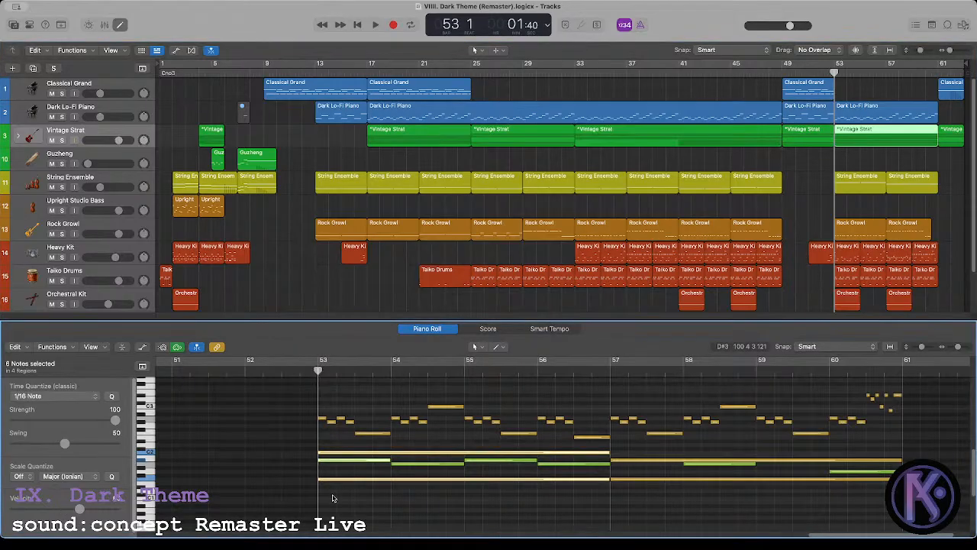
drag(371, 455, 568, 466)
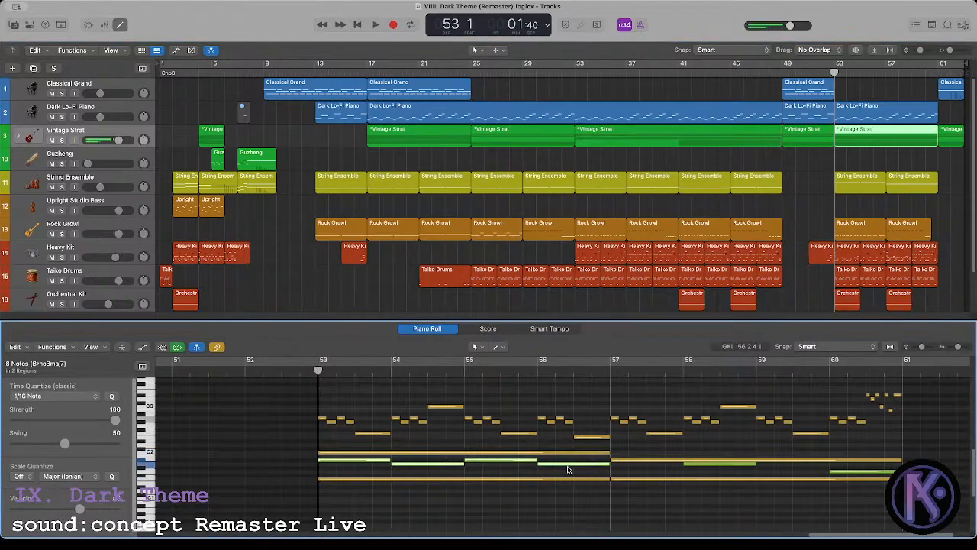
key(alt+shift+Up)
shift+click(326, 452)
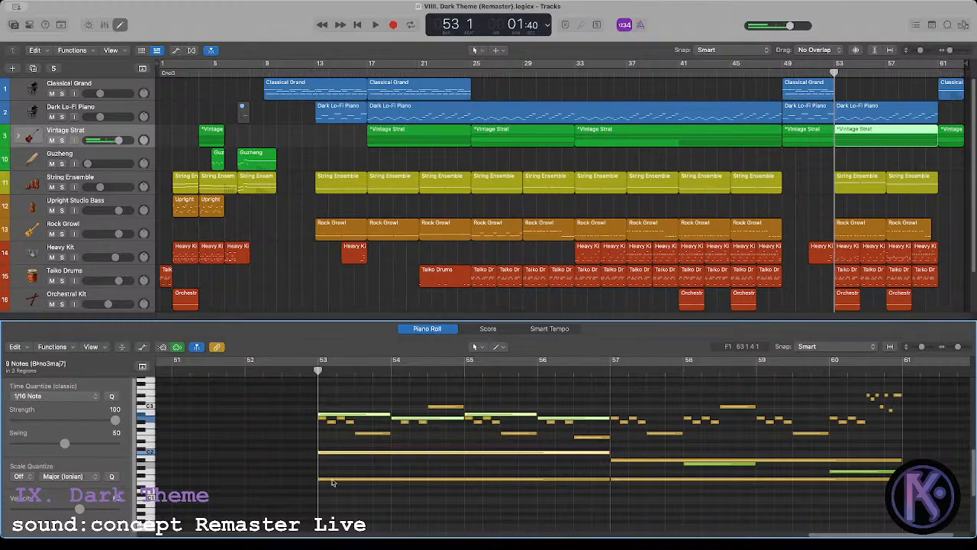
shift+click(332, 479)
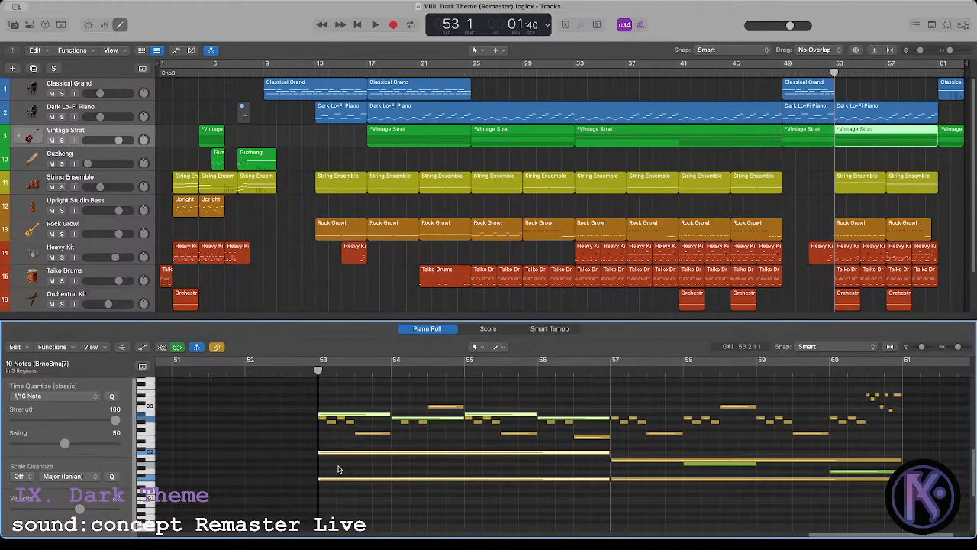
click(339, 469)
key(super+z)
click(355, 413)
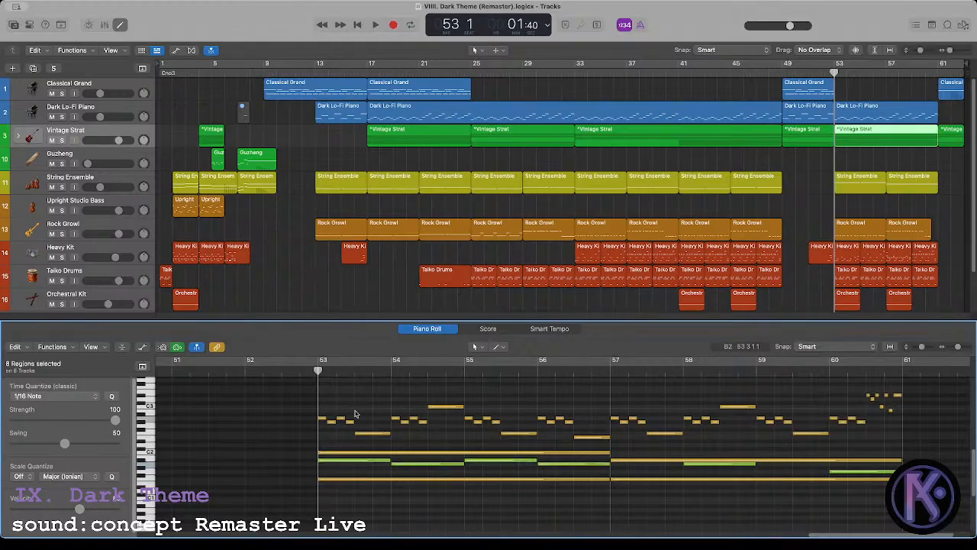
Step: Reopen the Rock Growl regions at bars 25 and 29 together and check the last-beat note of bar 29
click(806, 213)
scroll(481, 177, down, 2)
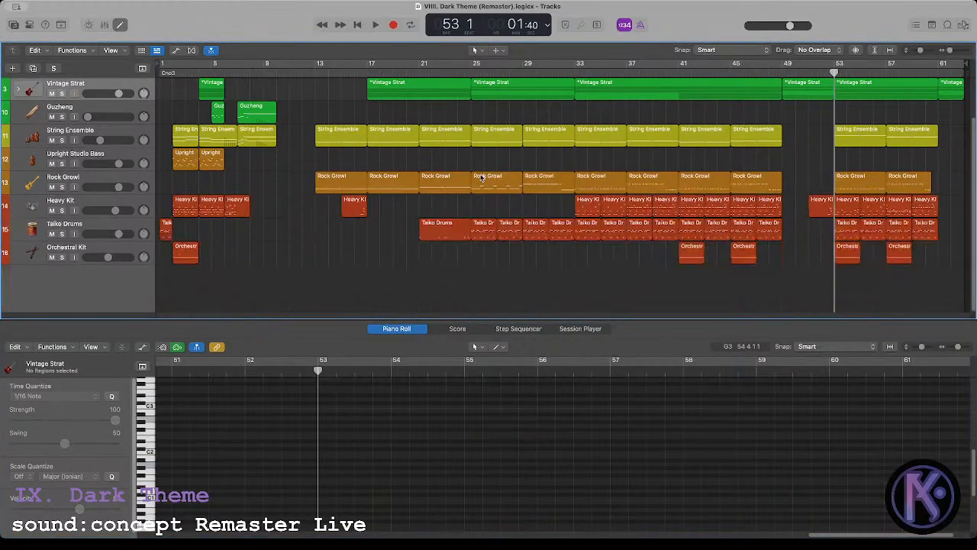
scroll(482, 178, up, 2)
click(471, 74)
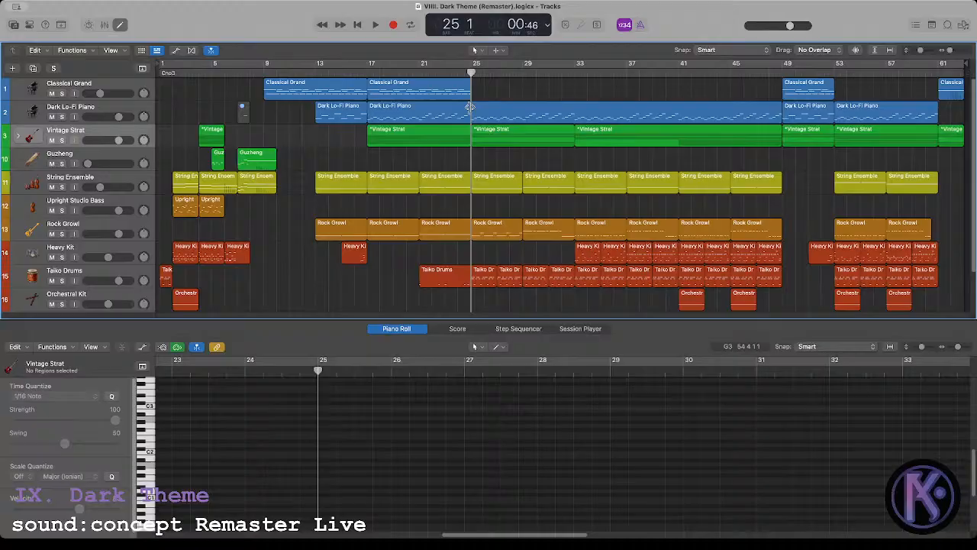
click(489, 230)
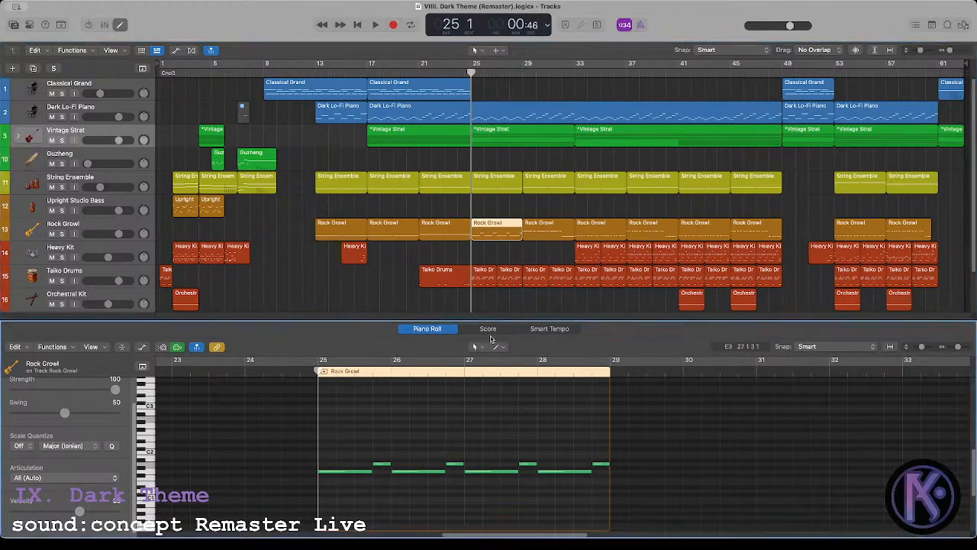
shift+click(541, 239)
click(672, 444)
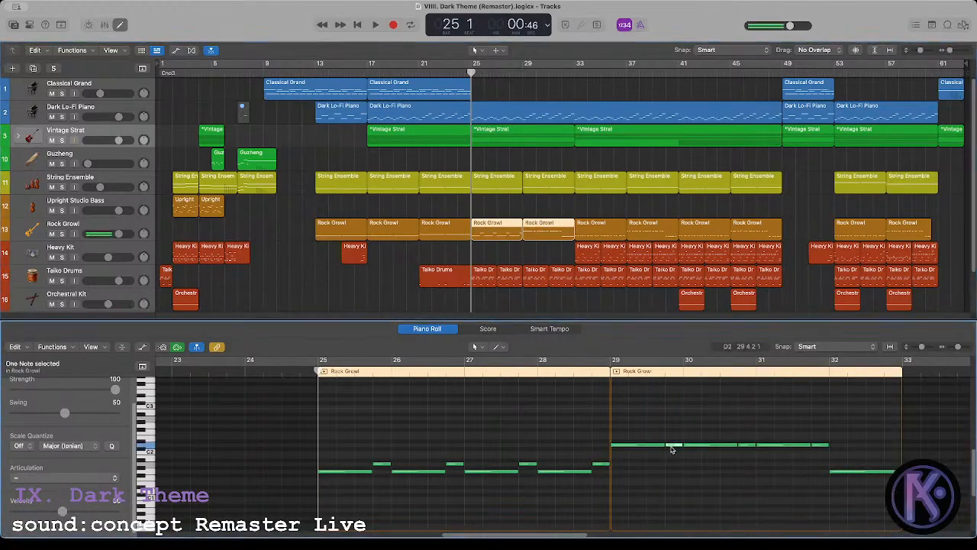
click(611, 371)
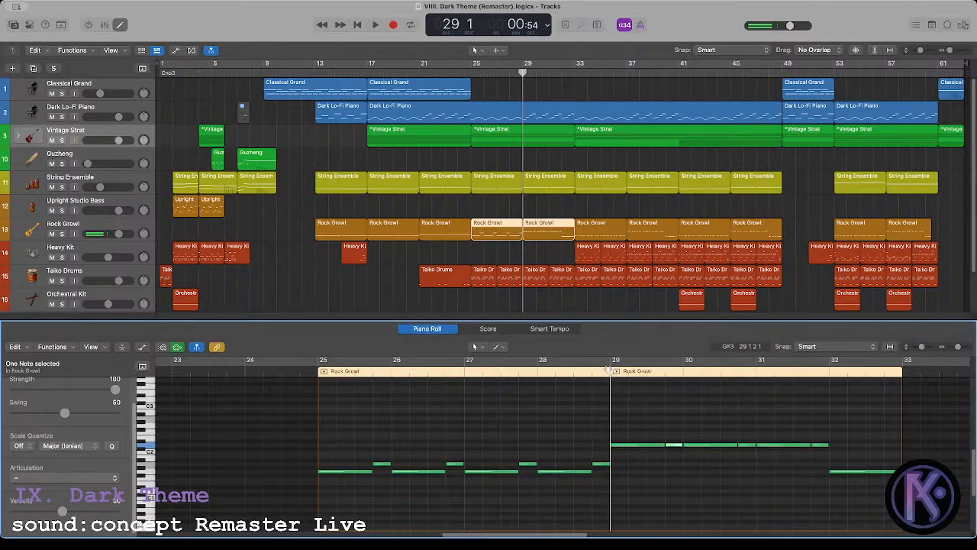
Step: Add the Dark Lo-Fi Piano notes to the view, compare them with the last-beat Rock Growl note in bar 29, and return to bar 25
shift+click(531, 120)
click(670, 448)
click(672, 445)
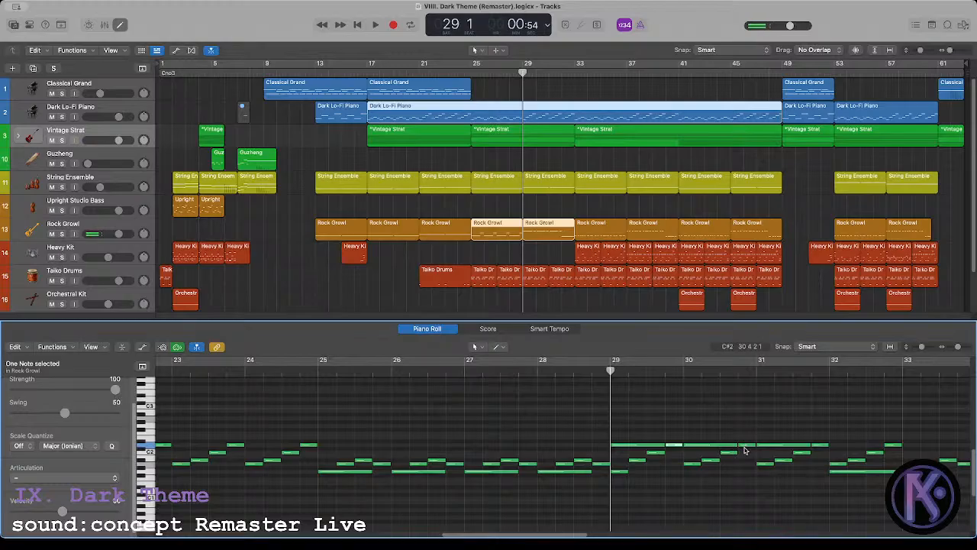
click(675, 445)
click(664, 426)
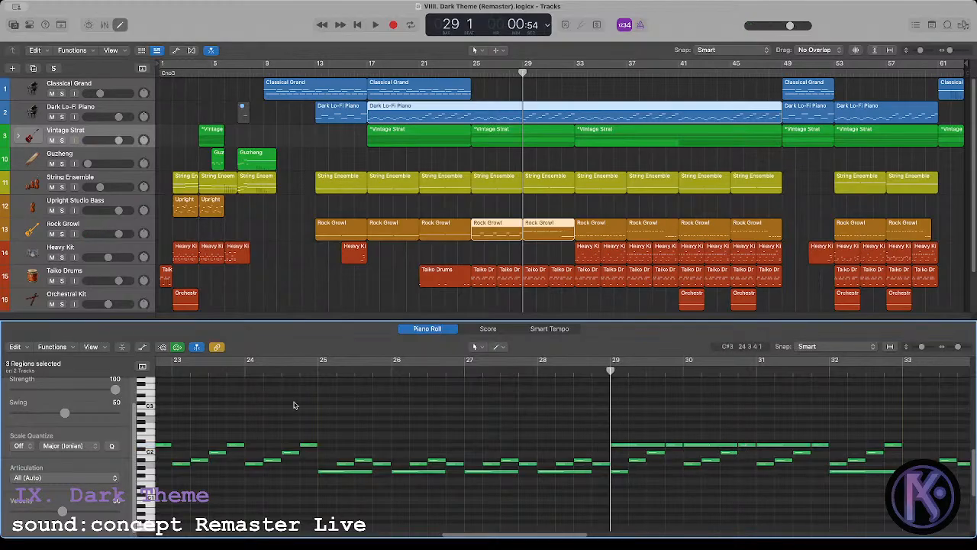
click(317, 375)
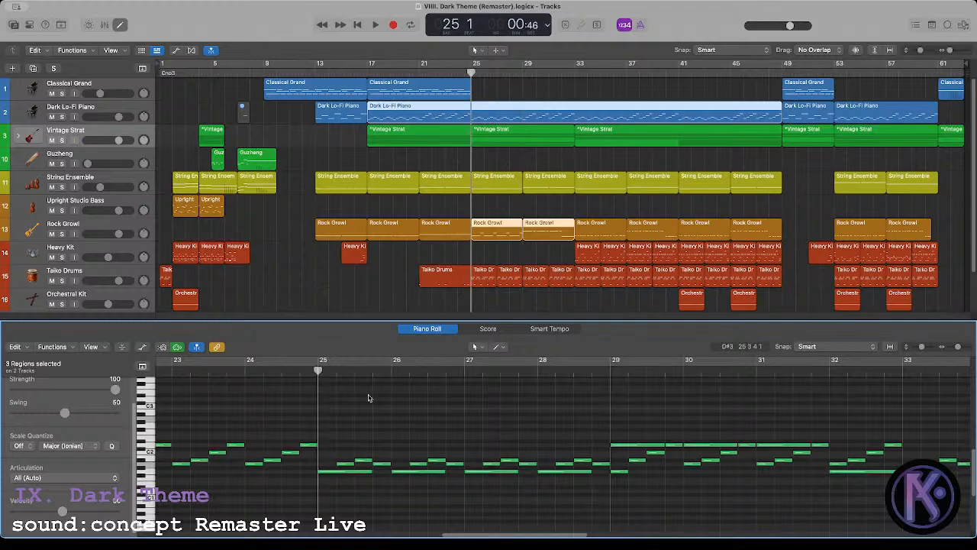
Step: Shorten the Rock Growl note in bar 32 to three beats and add a one-beat note on beat 4 at the bar 31 pitch
click(855, 471)
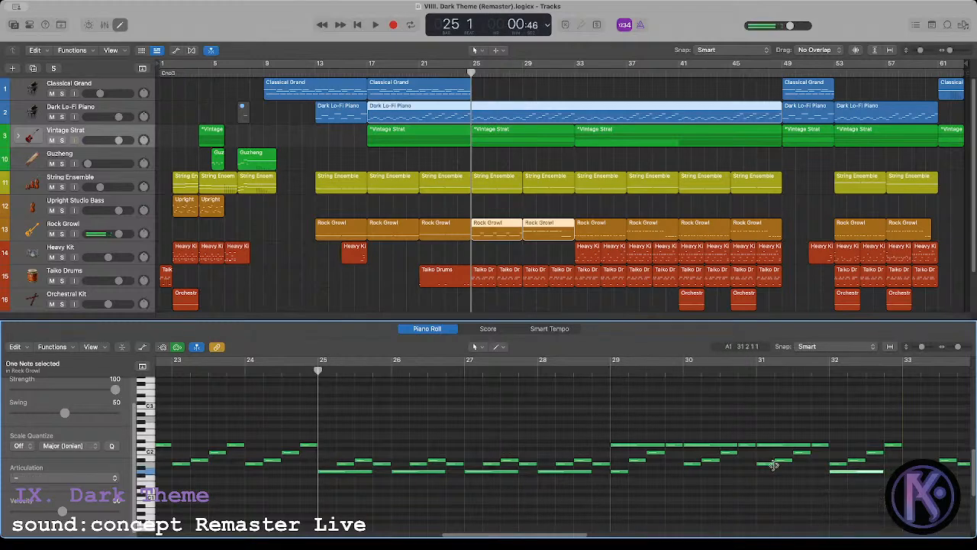
drag(824, 446, 898, 447)
click(482, 239)
Step: Play from bar 25 and examine the notes of the Rock Growl regions at bars 29 and 33 together
key(space)
click(513, 208)
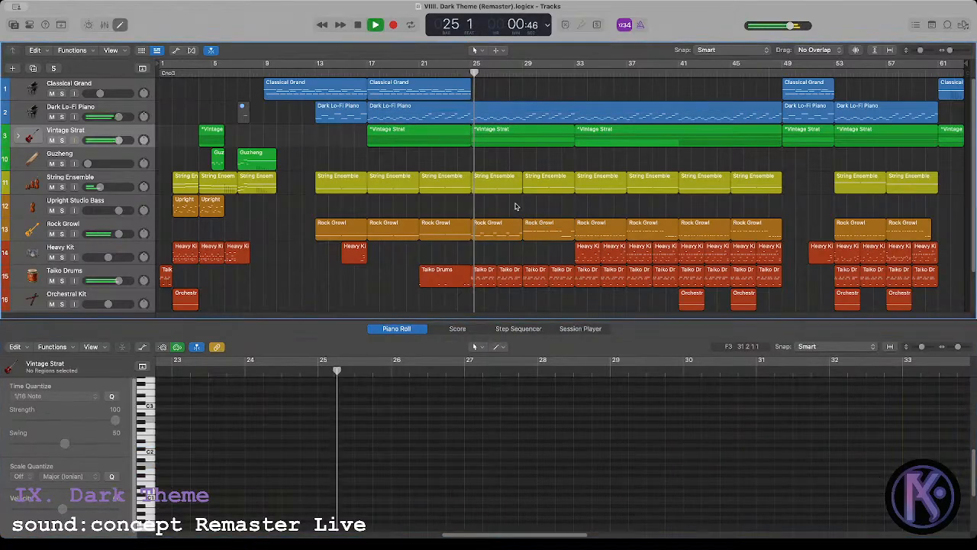
drag(503, 212, 538, 229)
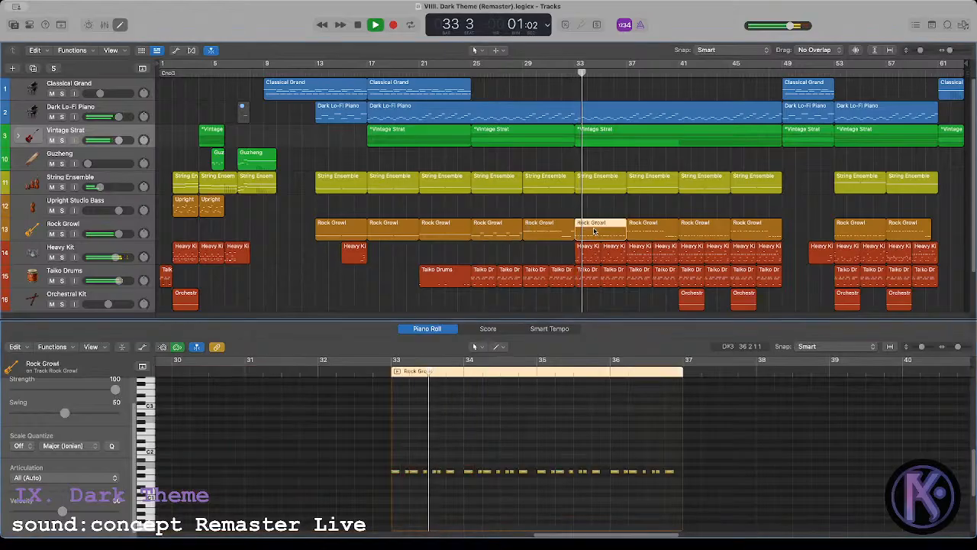
shift+click(535, 231)
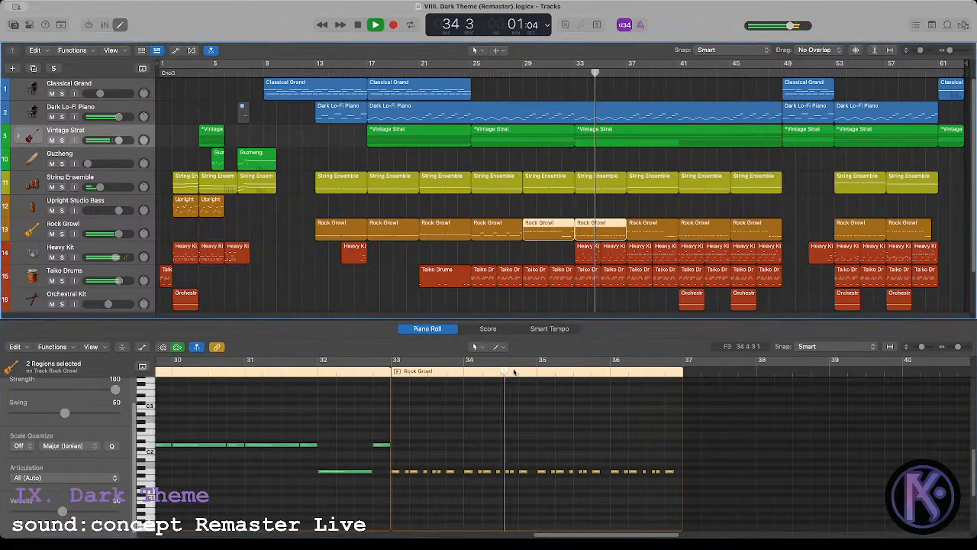
Step: Raise the four last-beat Rock Growl notes in bars 33 to 36 to the pitch of bar 28's last-beat note
key(space)
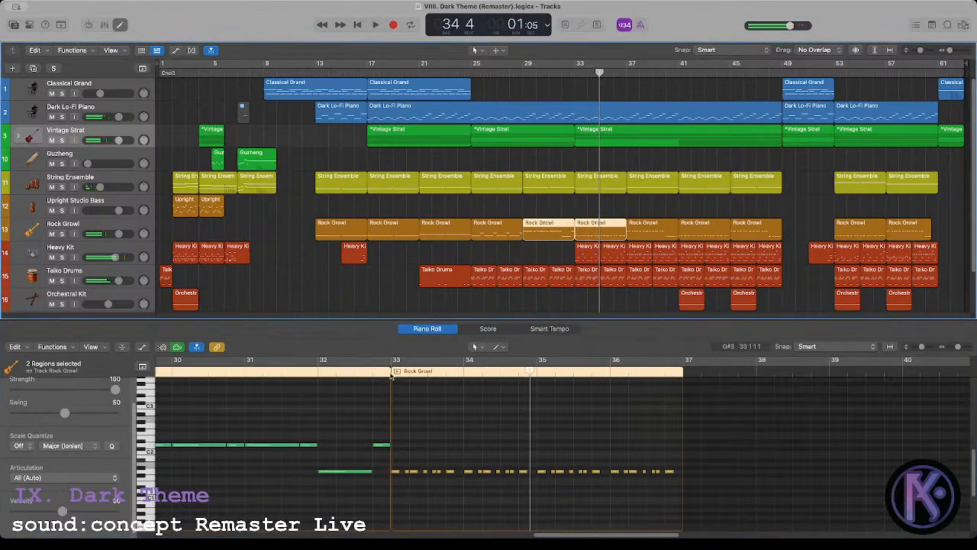
drag(392, 374, 565, 425)
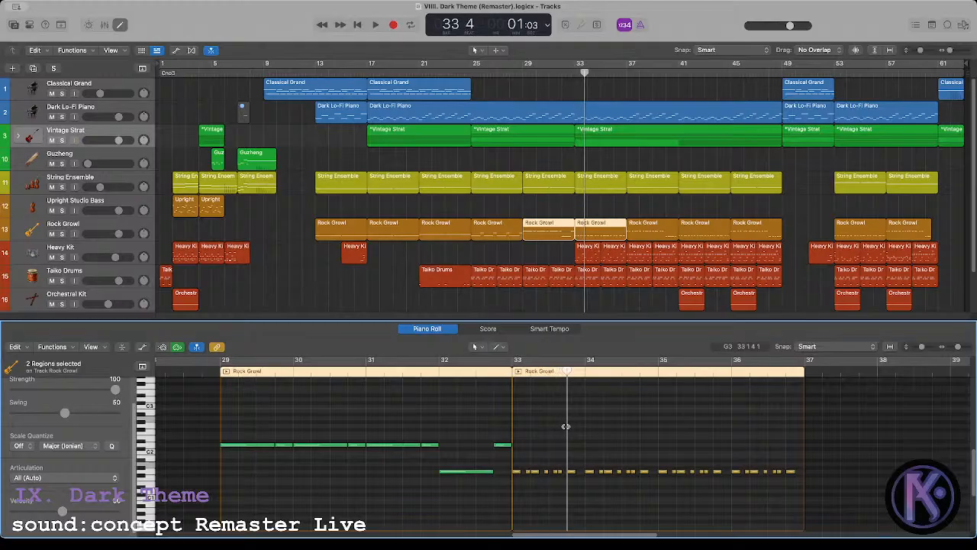
click(571, 471)
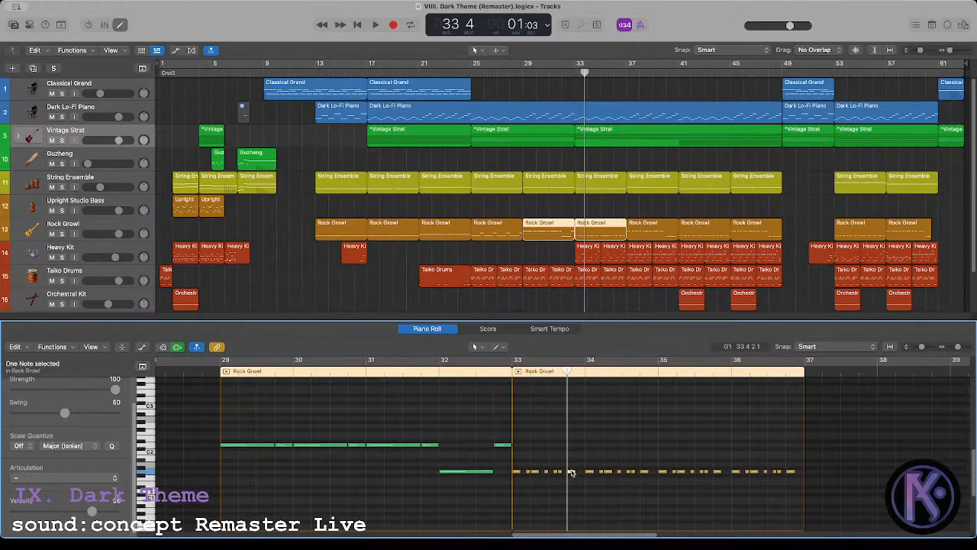
shift+click(644, 471)
shift+click(718, 471)
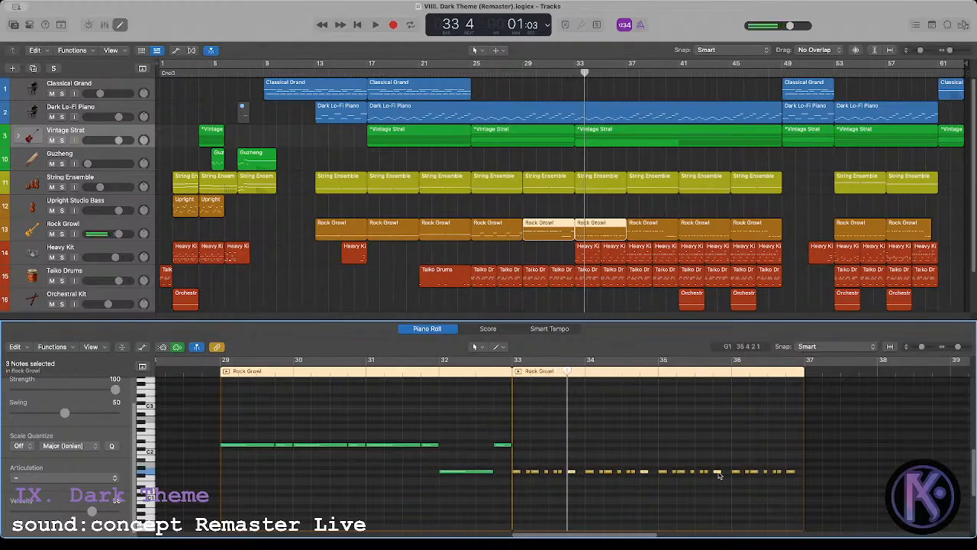
shift+click(790, 473)
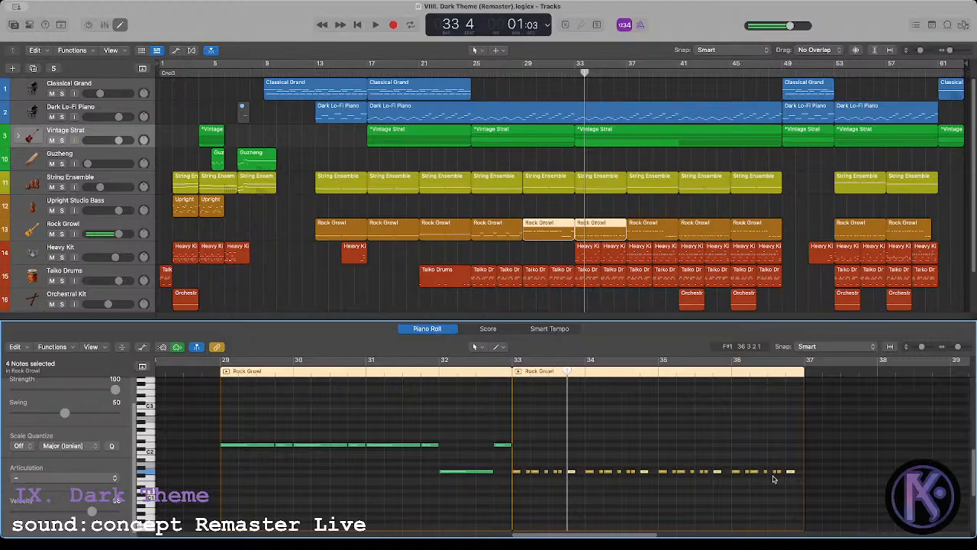
shift+click(495, 233)
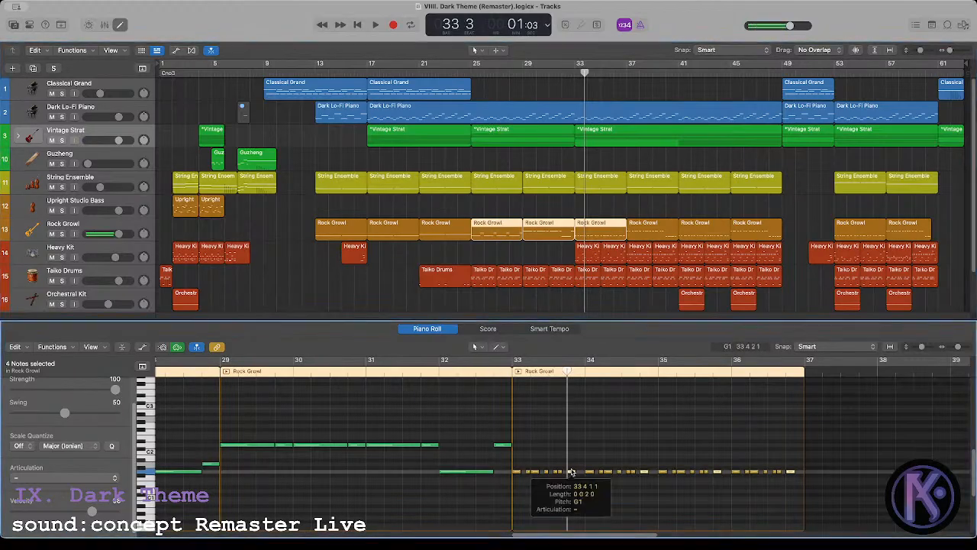
drag(571, 472, 571, 464)
Step: Play the raised Rock Growl notes from bar 33 in the full mix and again with the track soloed
key(space)
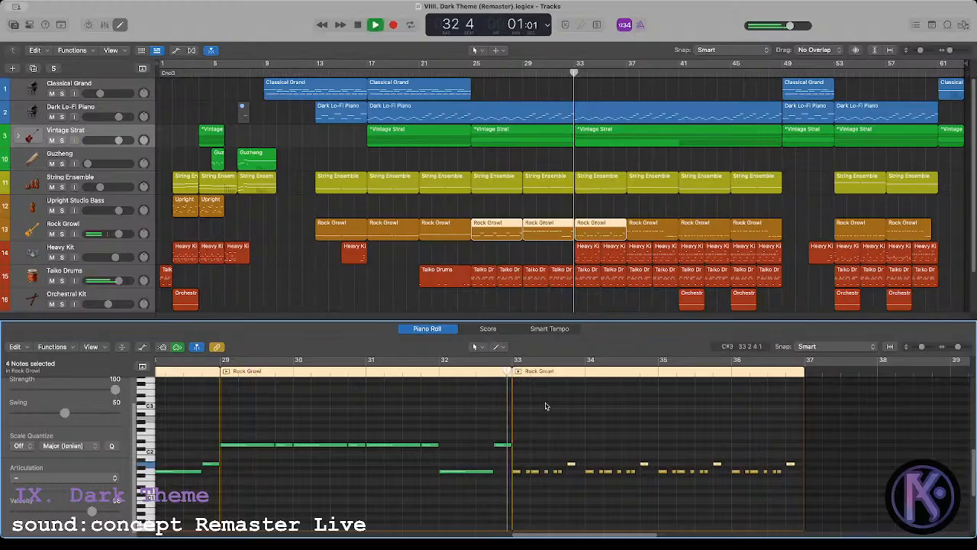
click(542, 419)
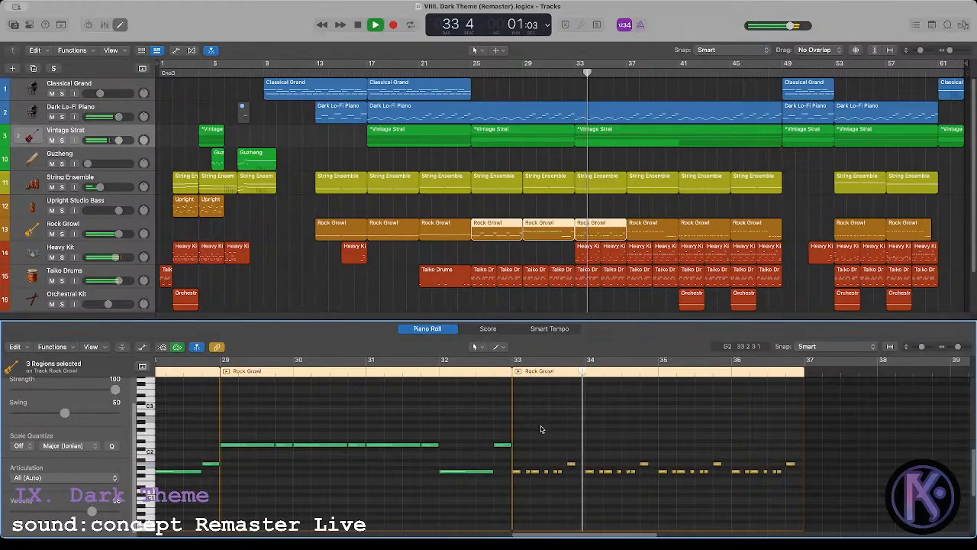
key(space)
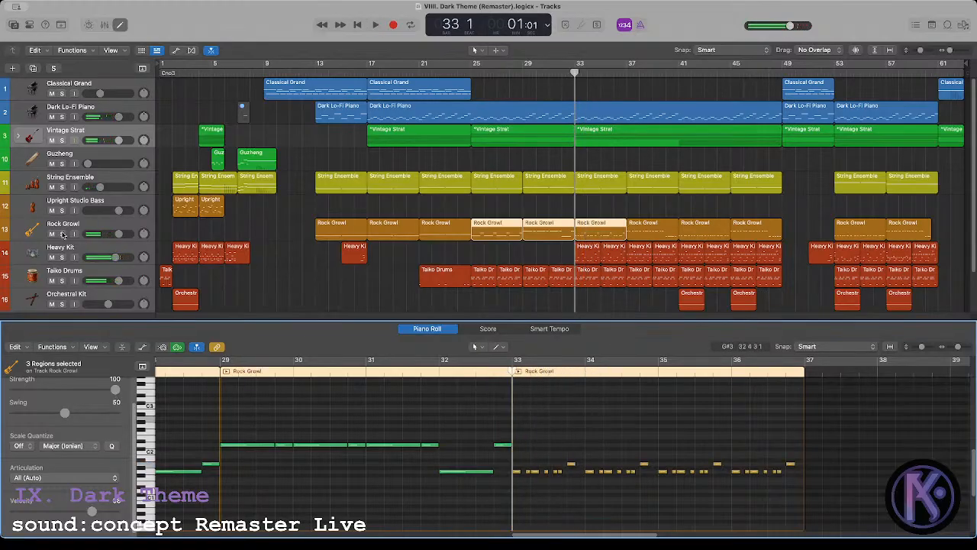
click(62, 233)
key(space)
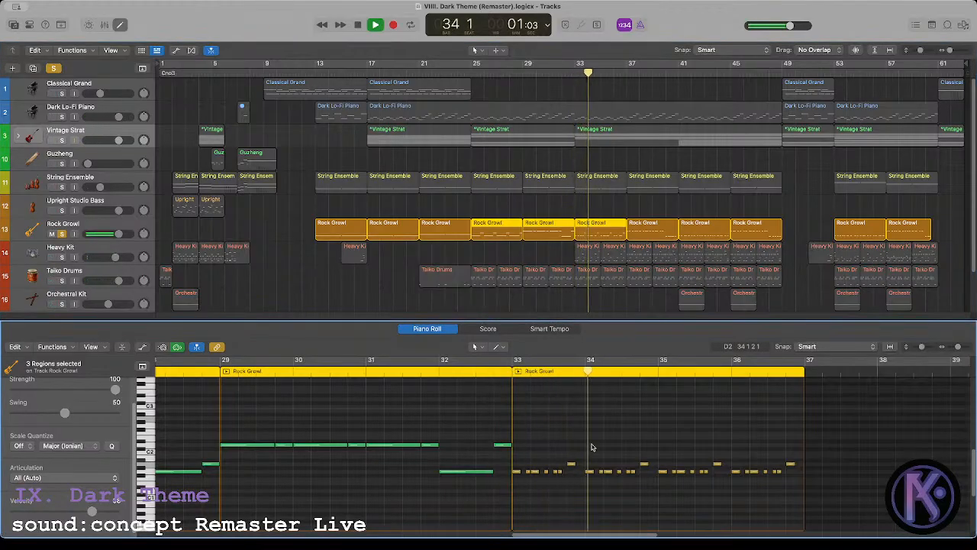
key(space)
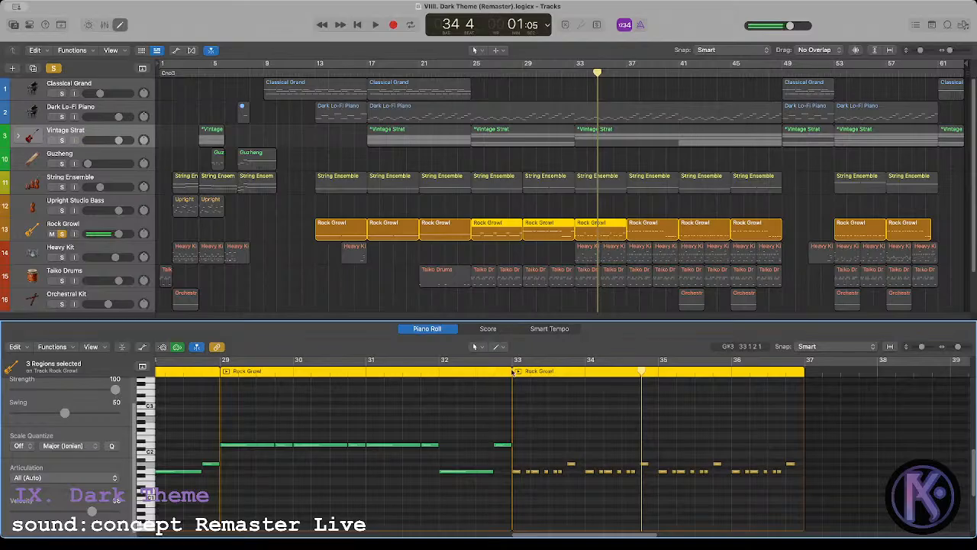
Step: Unsolo the Rock Growl track and copy its bar 33 region over the one at bar 41
click(512, 371)
click(61, 234)
click(645, 206)
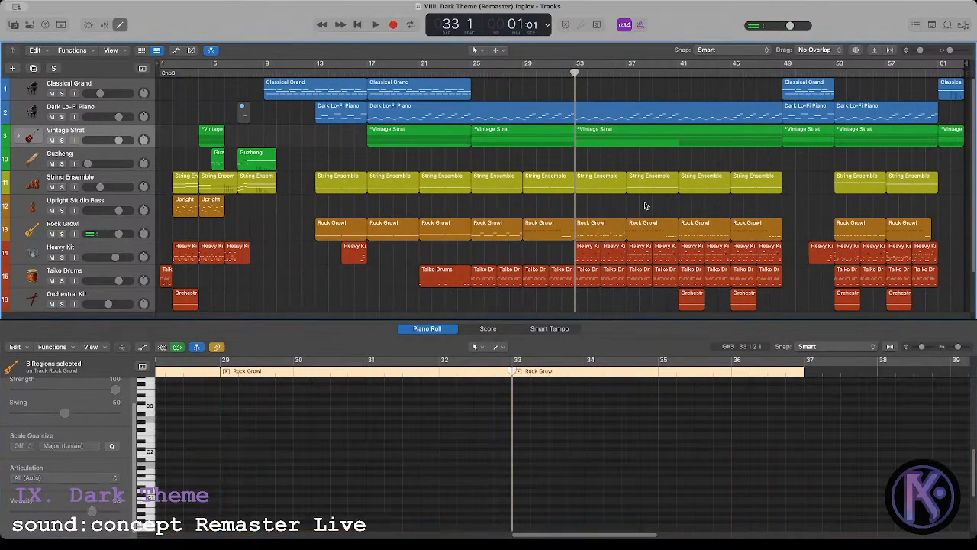
drag(604, 234, 701, 233)
Step: Raise the last-beat Rock Growl note in bar 40 to the pitch of the notes in bars 37 to 39
click(631, 231)
shift+click(541, 231)
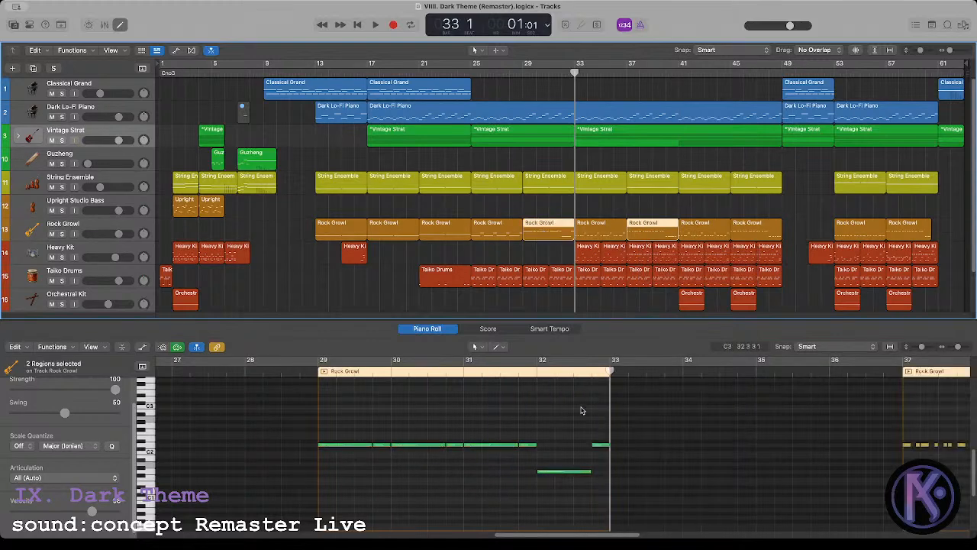
click(671, 74)
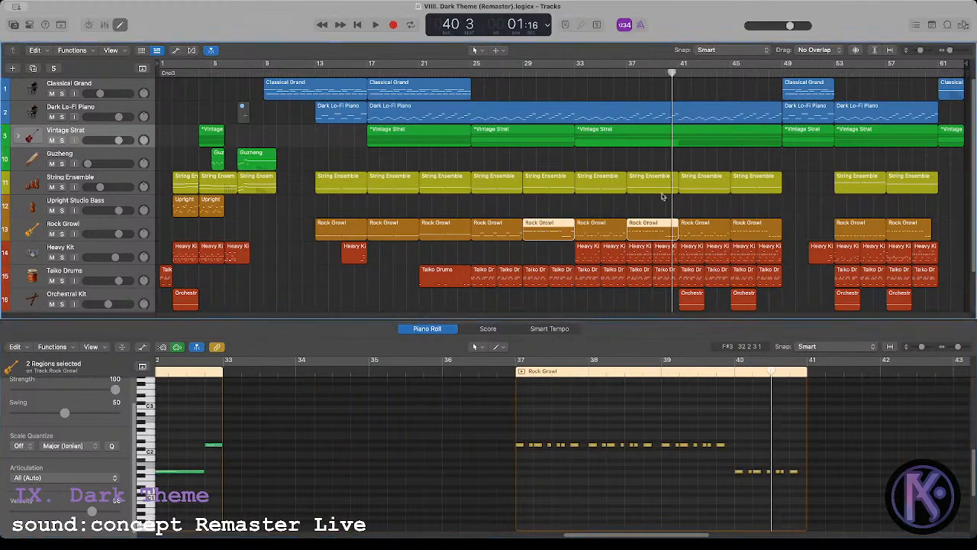
click(654, 220)
click(793, 472)
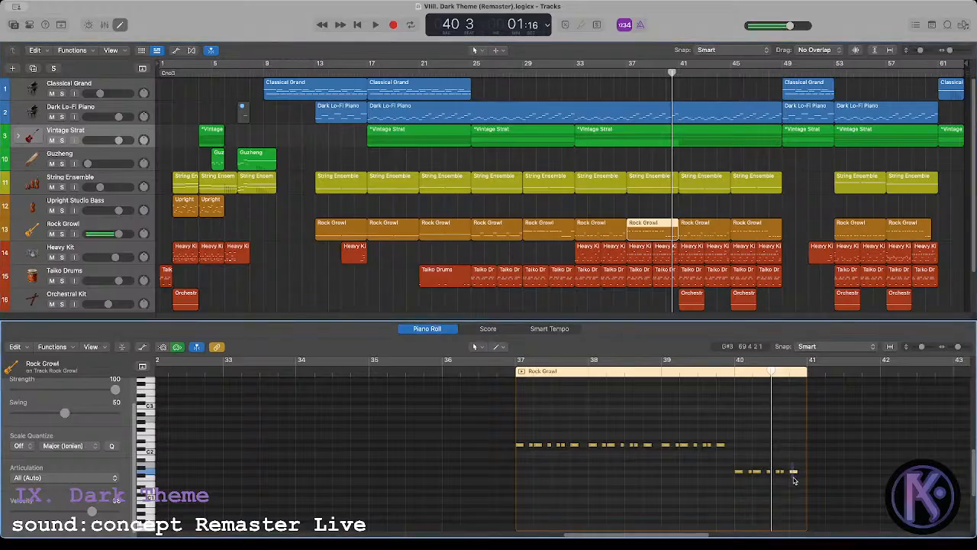
drag(794, 477, 794, 448)
click(744, 424)
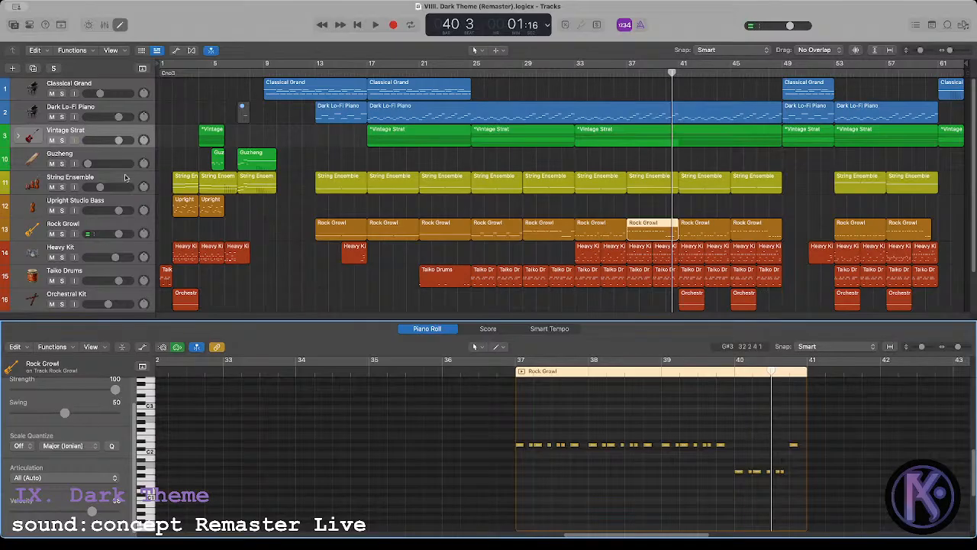
Step: Select the Dark Lo-Fi Piano track and examine the four Rock Growl regions from bar 33 to bar 48 together
click(107, 90)
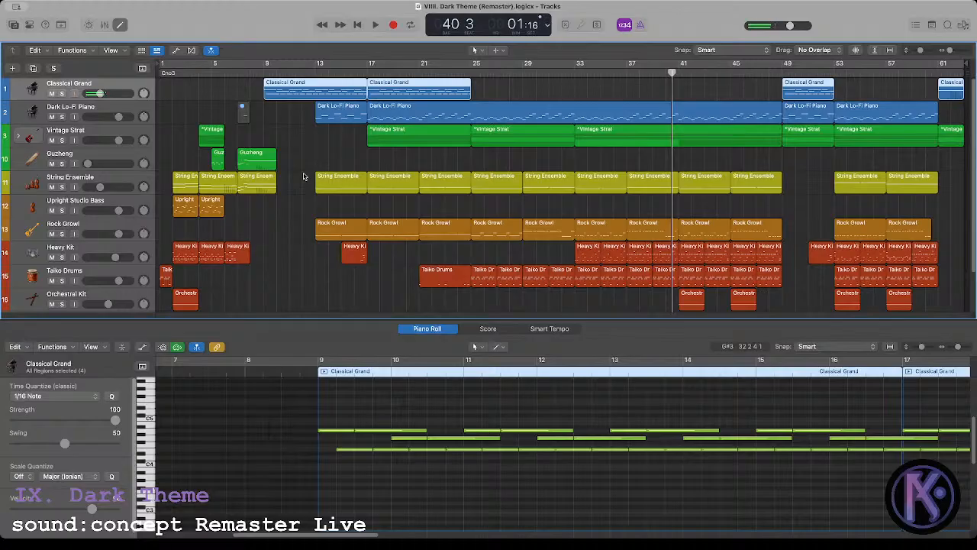
click(97, 106)
click(215, 115)
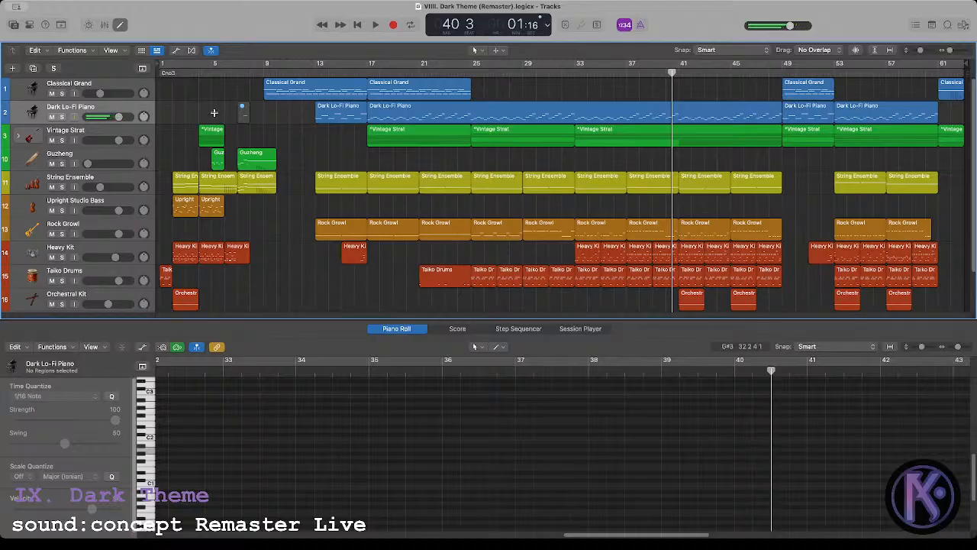
click(701, 221)
drag(615, 210, 753, 228)
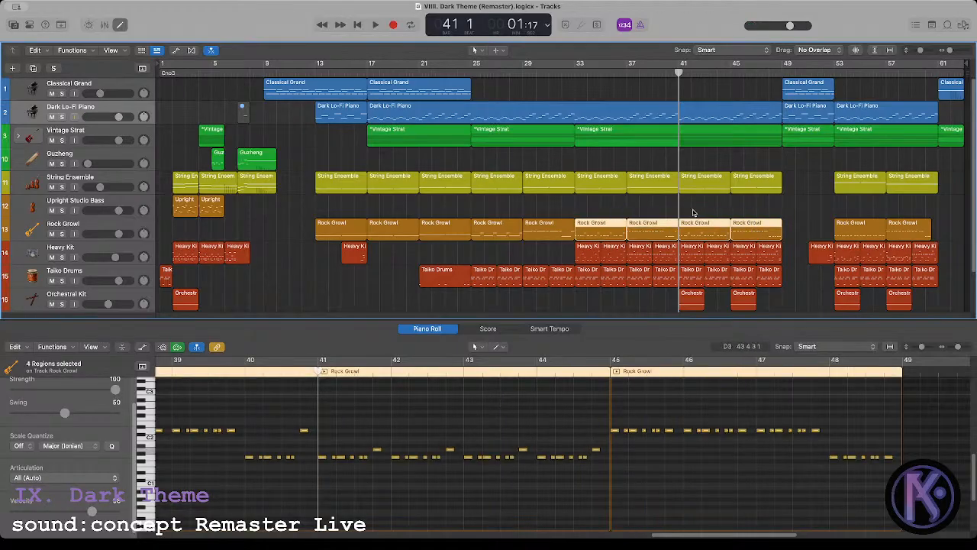
Step: Copy the Rock Growl region at bar 37 over the one at bar 45
click(648, 227)
drag(648, 228, 752, 233)
click(621, 210)
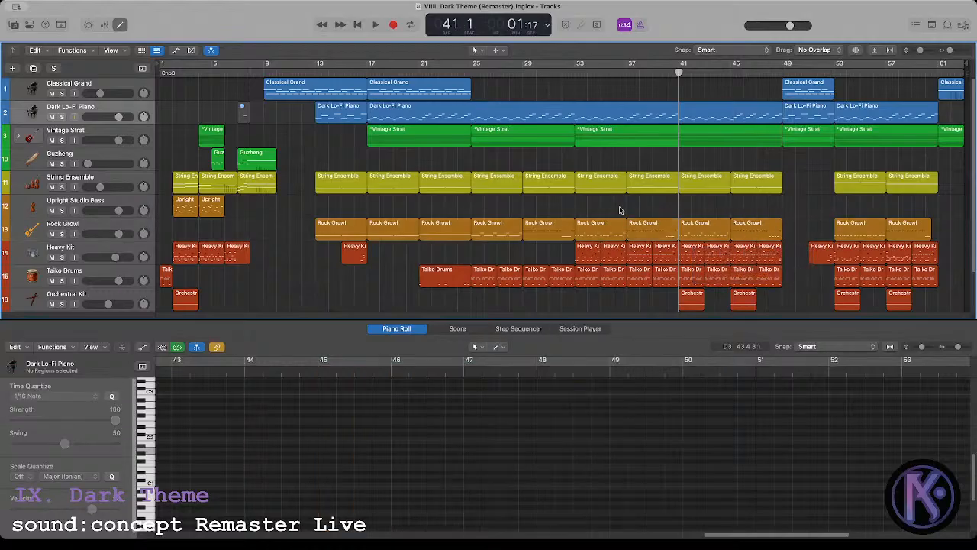
Step: Compare the Dark Lo-Fi Piano notes with the Rock Growl notes in bar 29 by viewing both regions together
click(575, 72)
click(510, 74)
click(534, 110)
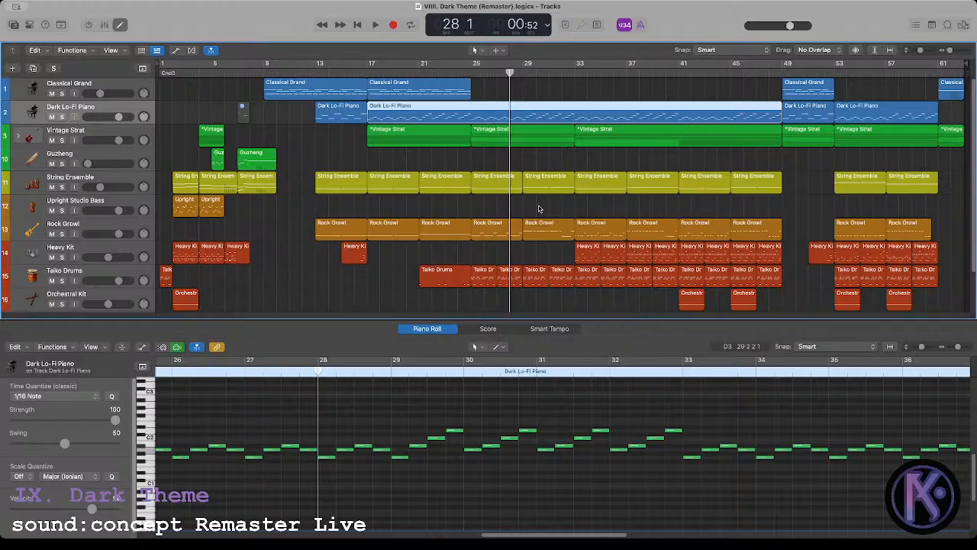
click(541, 222)
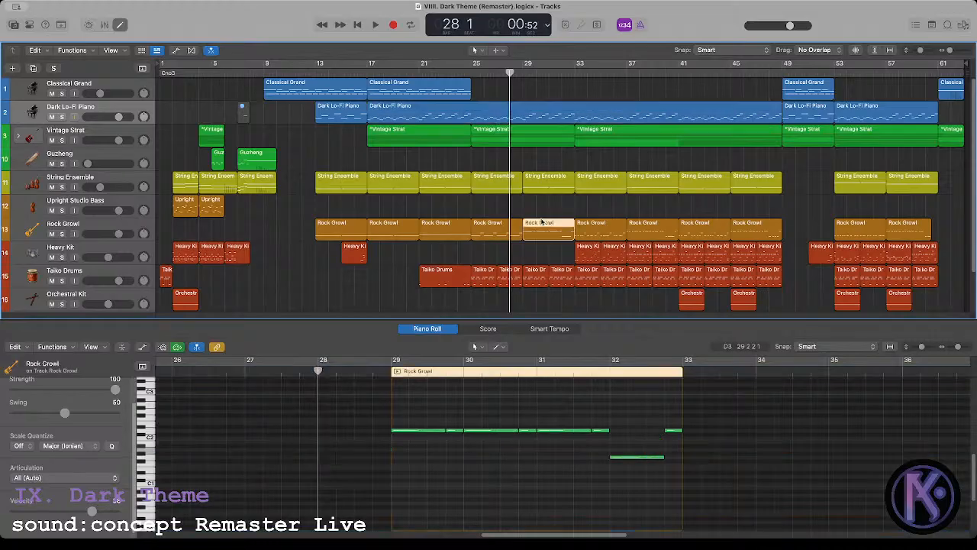
click(523, 73)
shift+click(532, 114)
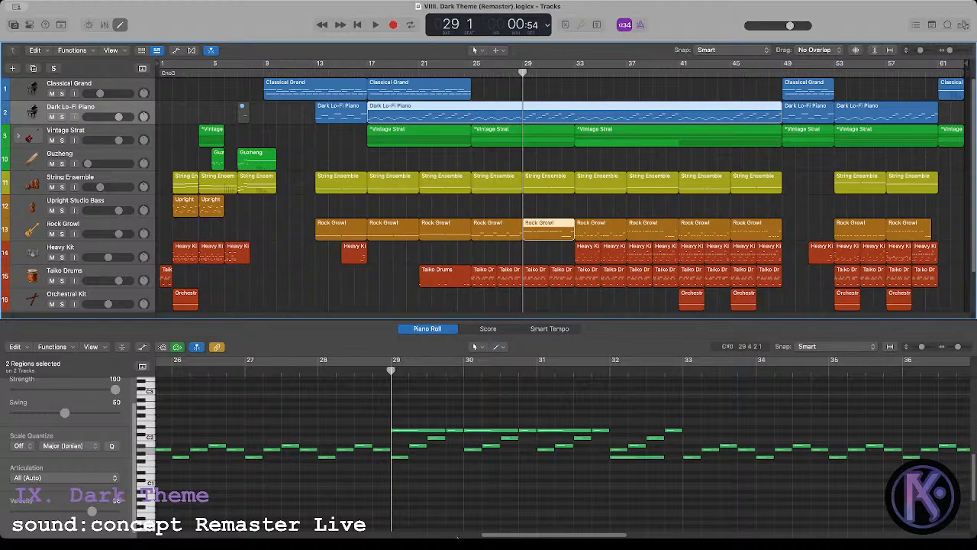
drag(402, 470, 449, 418)
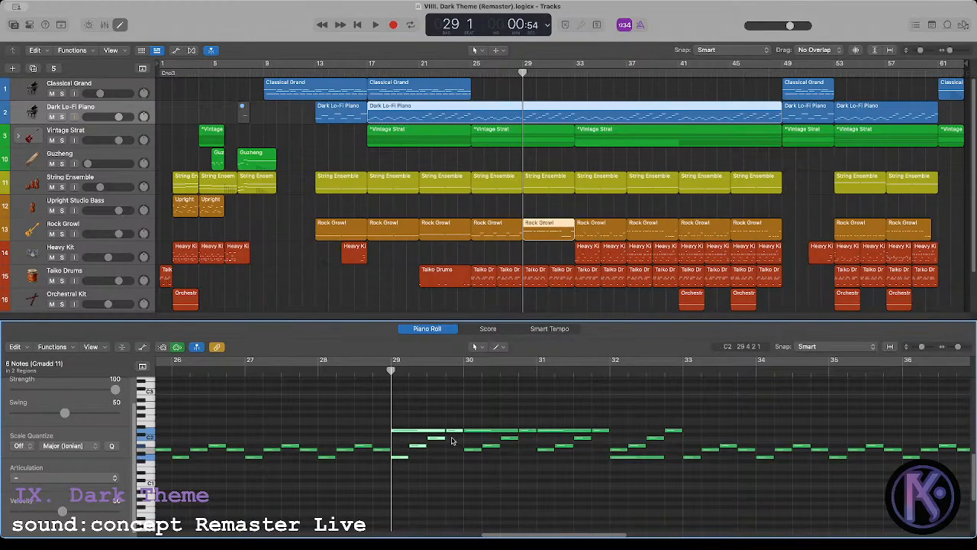
click(482, 260)
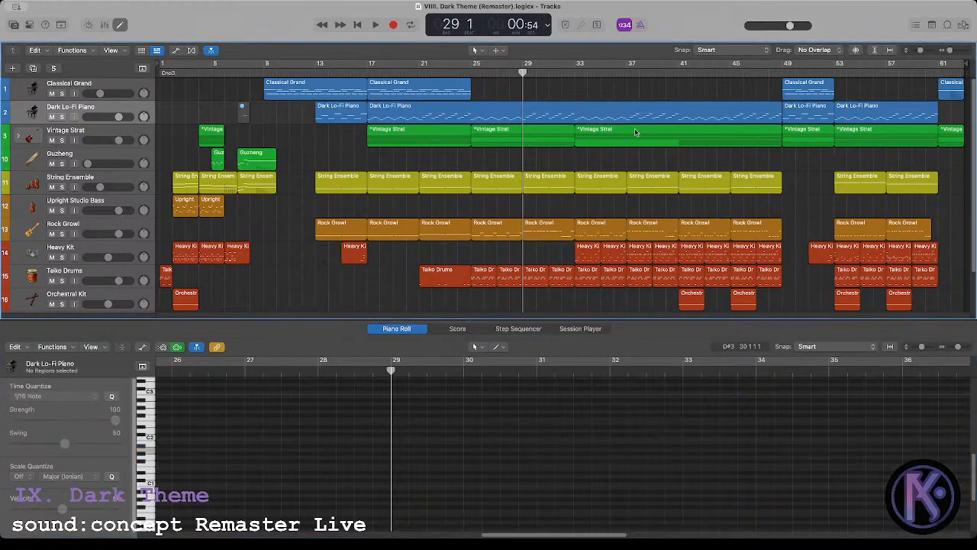
Step: Copy the Rock Growl regions at bars 33 and 37 to bars 53 and 57, and trim the last copy's end within bar 60
click(575, 73)
drag(613, 209, 877, 229)
drag(936, 236, 930, 237)
Step: Play the whole arrangement from bar 1
key(Return)
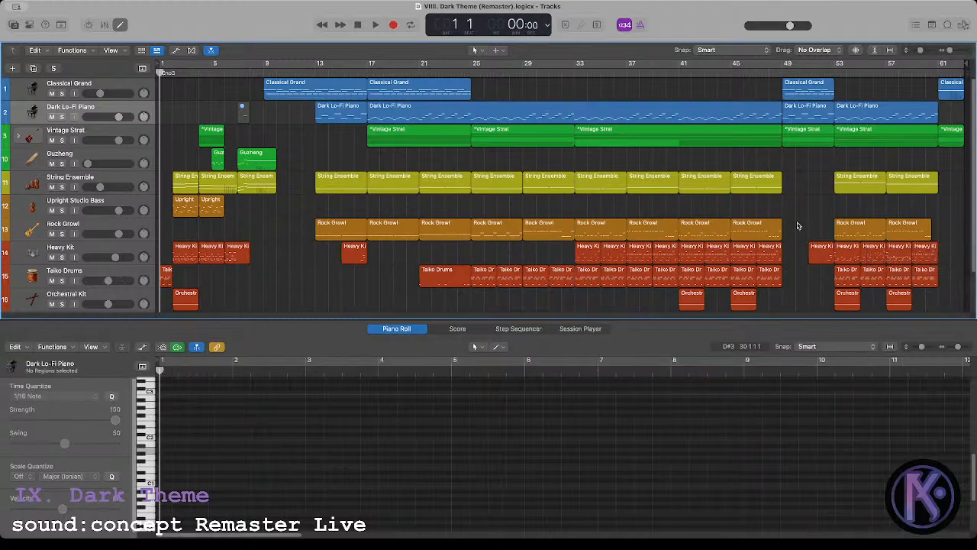
scroll(375, 233, down, 2)
scroll(380, 238, up, 2)
key(space)
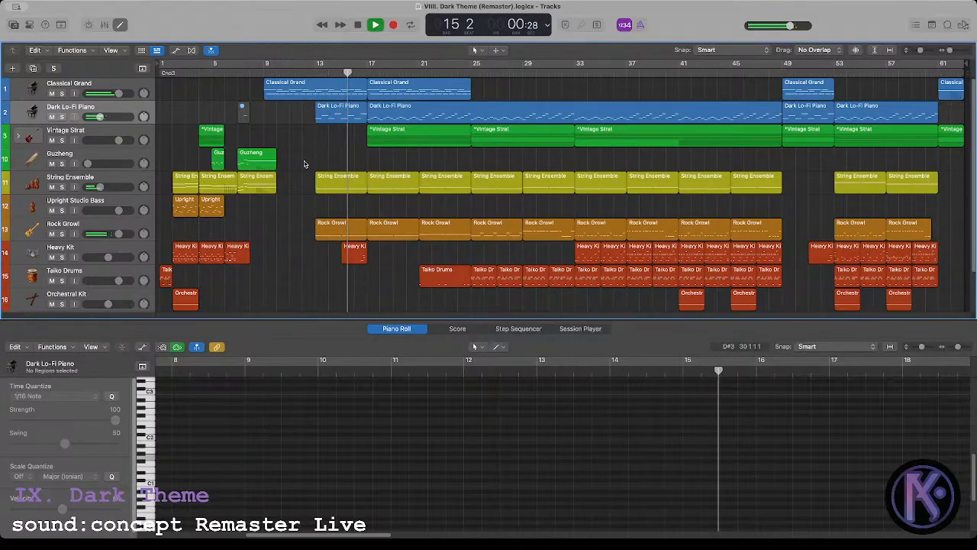
Step: Trim the start of the first Rock Growl region from bar 13 to bar 15 while playback continues
click(347, 248)
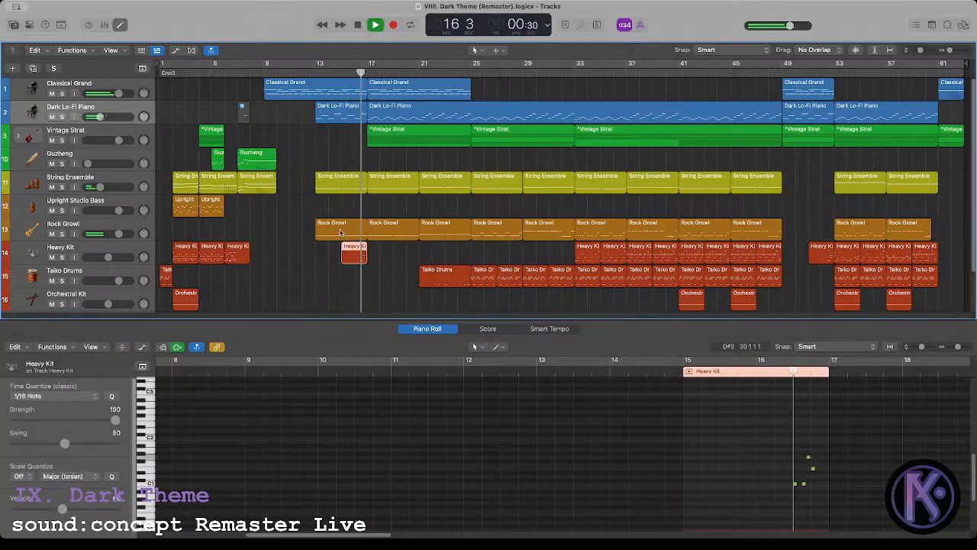
click(348, 231)
click(590, 458)
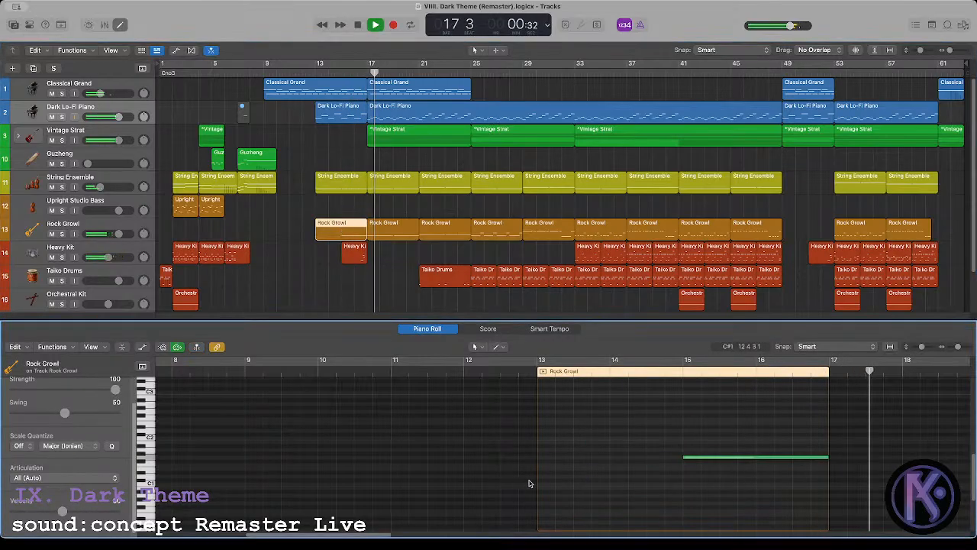
drag(537, 478, 681, 478)
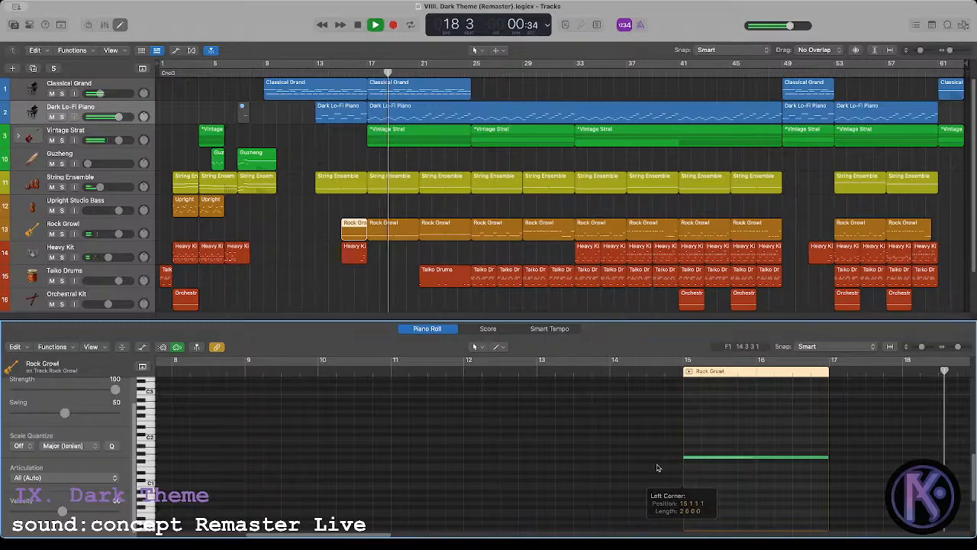
click(304, 272)
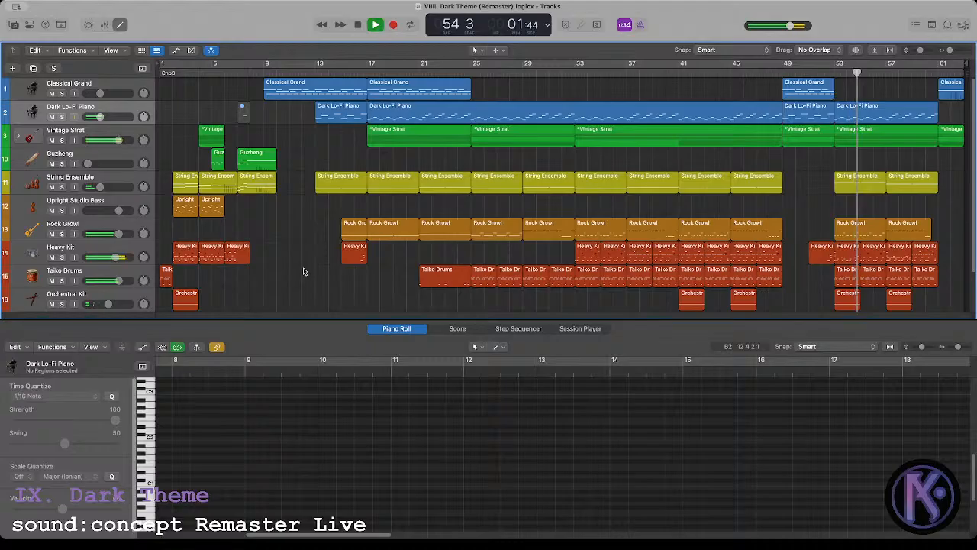
Step: Stop playback, examine the Rock Growl regions at bars 53 and 57 together, and undo the last region trim
key(space)
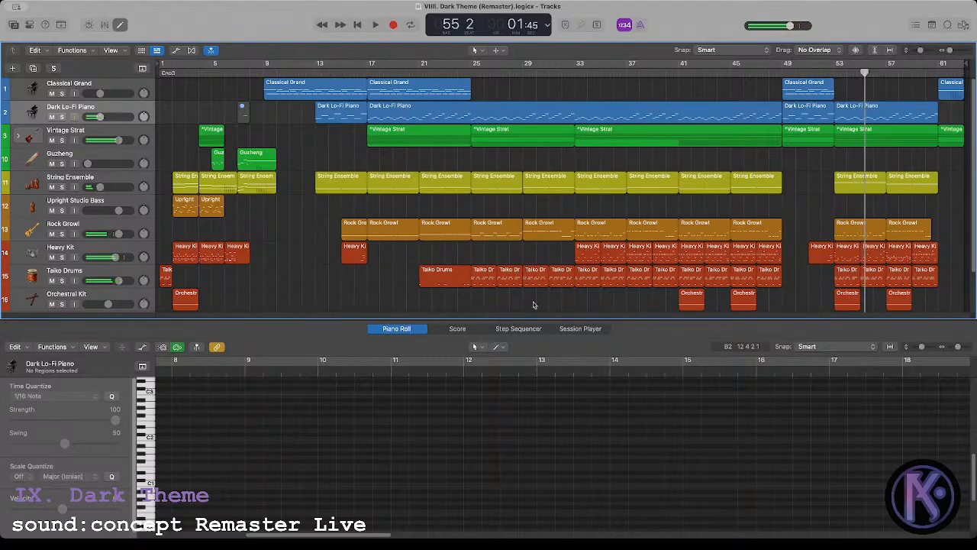
click(835, 74)
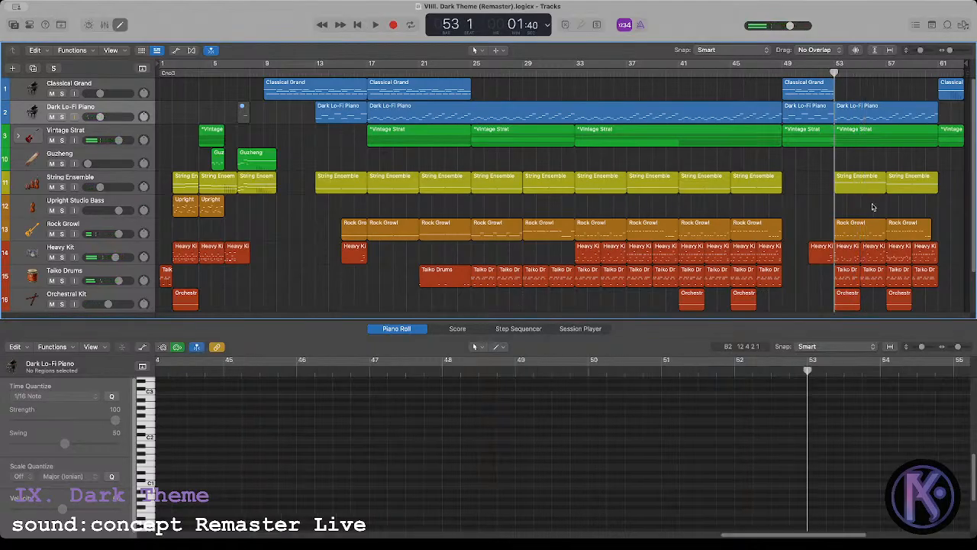
drag(873, 207, 905, 223)
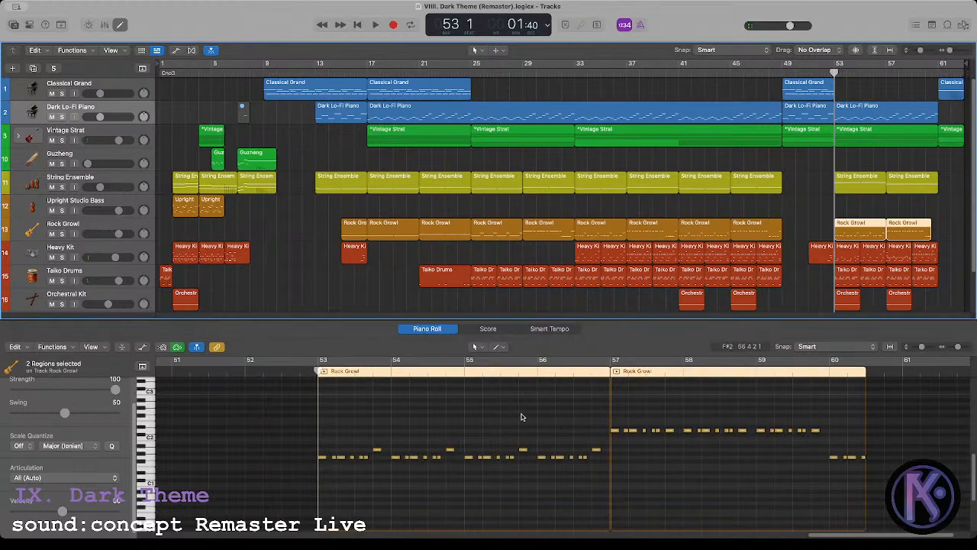
key(super+z)
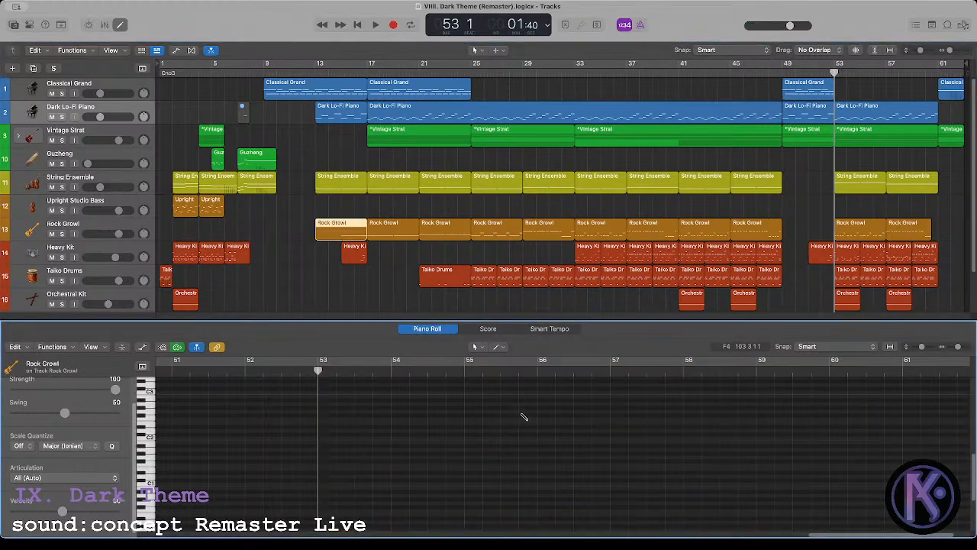
Step: Undo the previous two edits and trim the start of the first Rock Growl region from bar 13 to bar 15
key(super+z)
key(super+z)
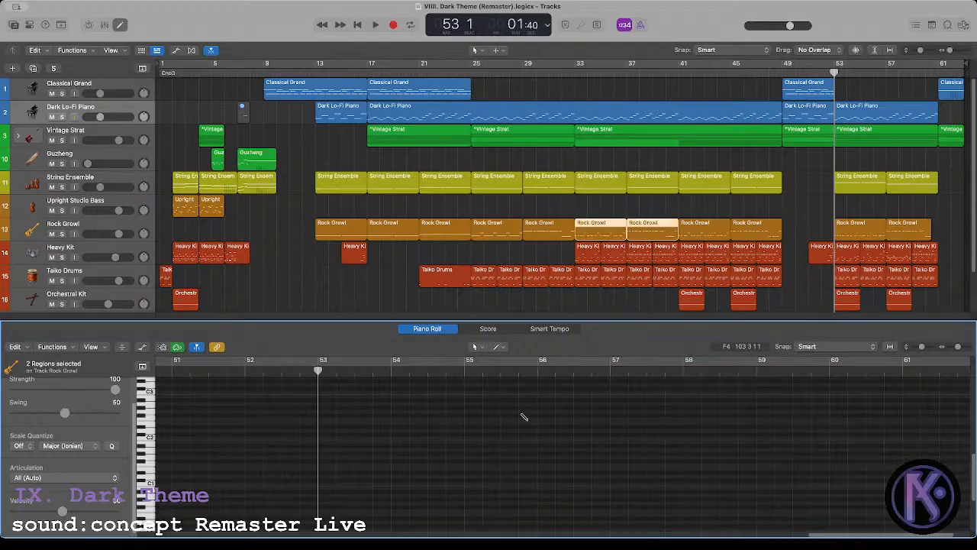
click(323, 235)
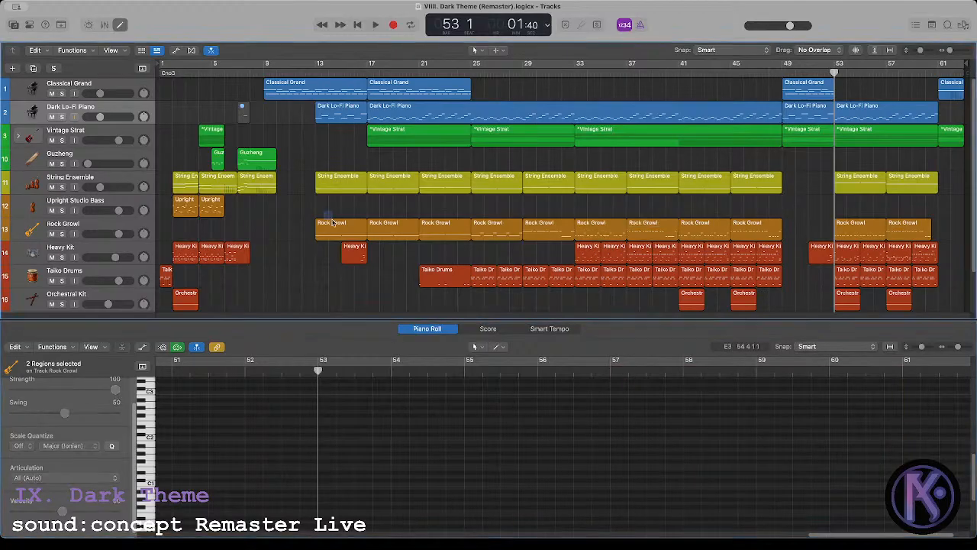
drag(317, 236, 342, 235)
Step: Raise the last Rock Growl note of each bar from 53 to 56 to A1, and compare with the Dark Lo-Fi Piano notes
drag(868, 209, 901, 229)
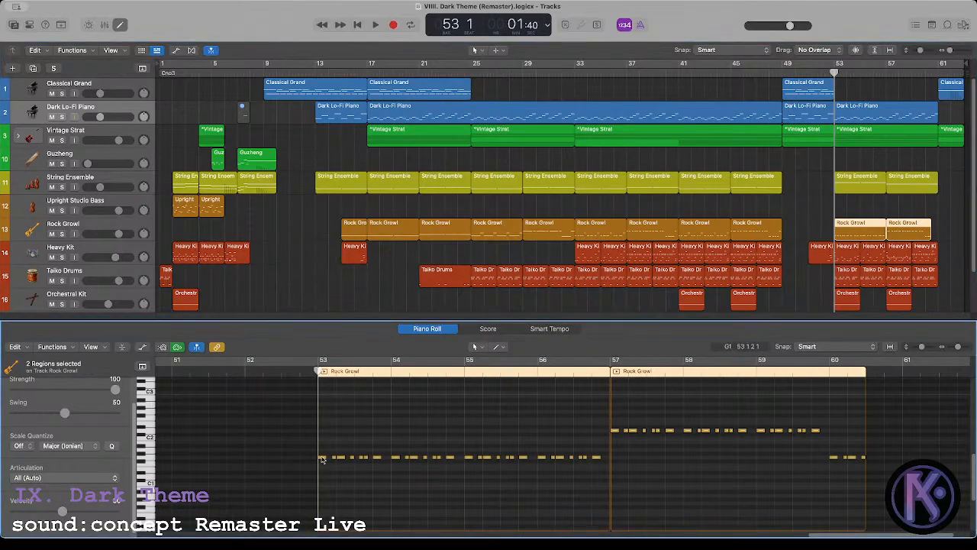
click(321, 457)
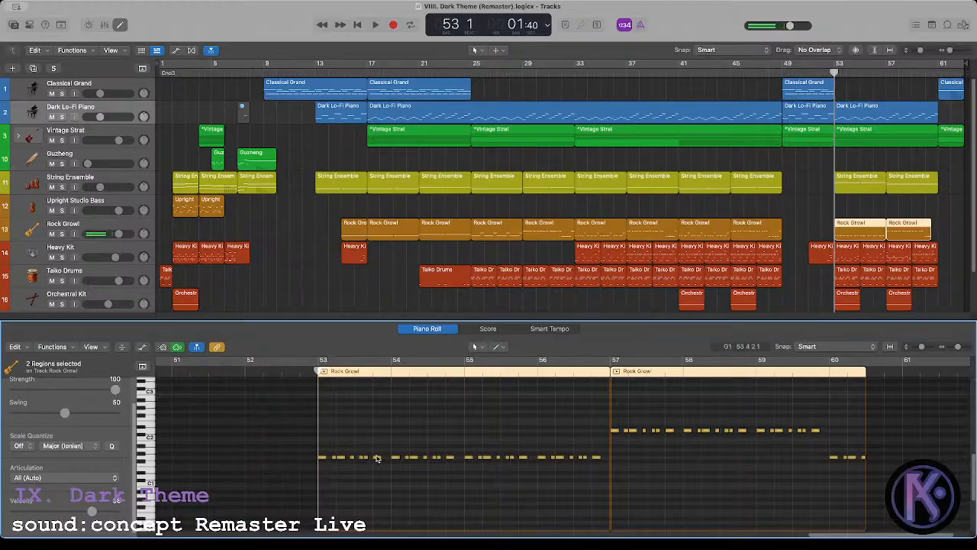
click(377, 457)
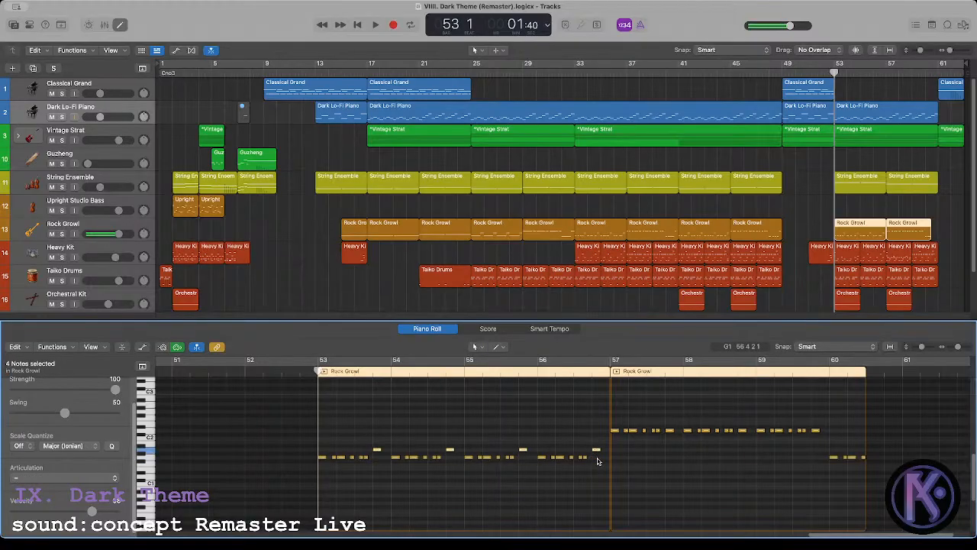
shift+click(862, 112)
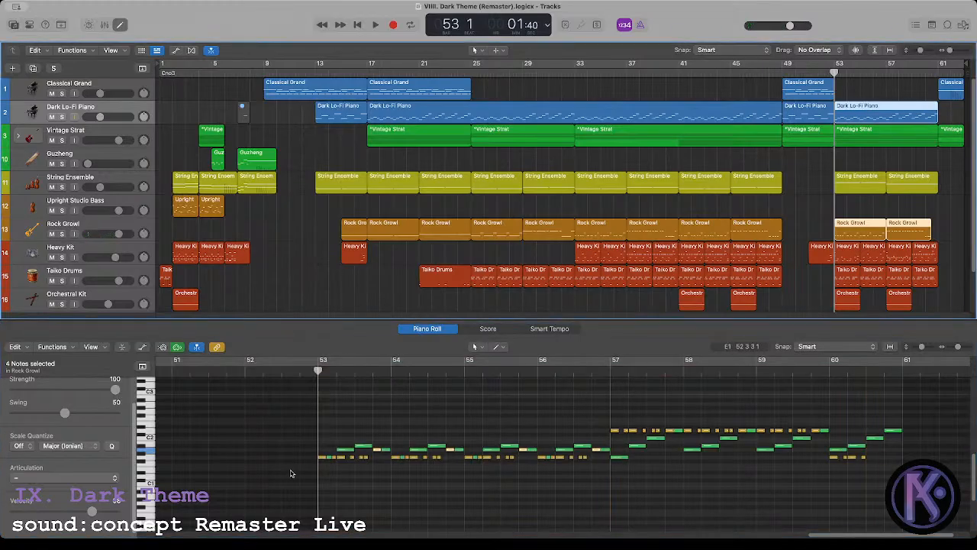
shift+click(321, 458)
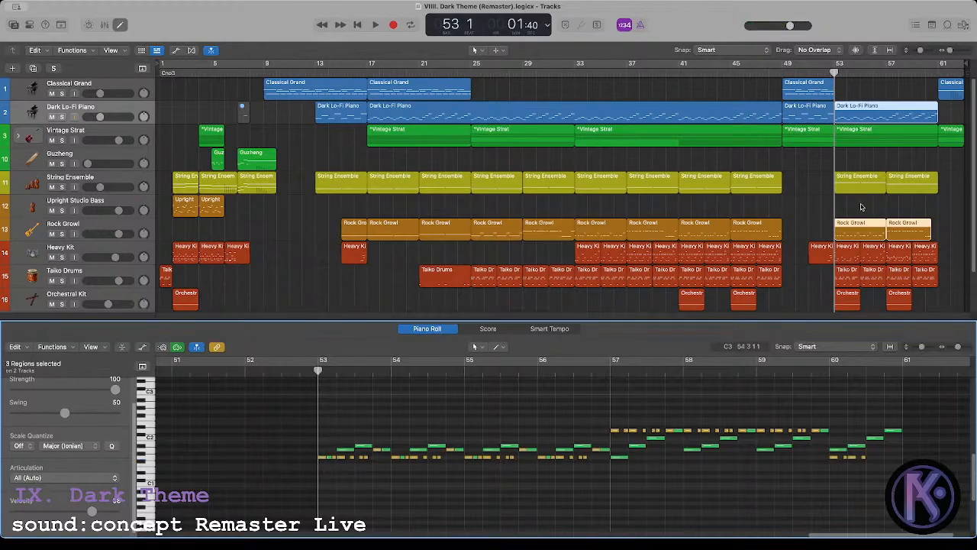
Step: Compare the bar 53 Rock Growl and String Ensemble regions, lower the 24 Rock Growl G1 notes to F1, and start playback
click(859, 190)
shift+click(854, 227)
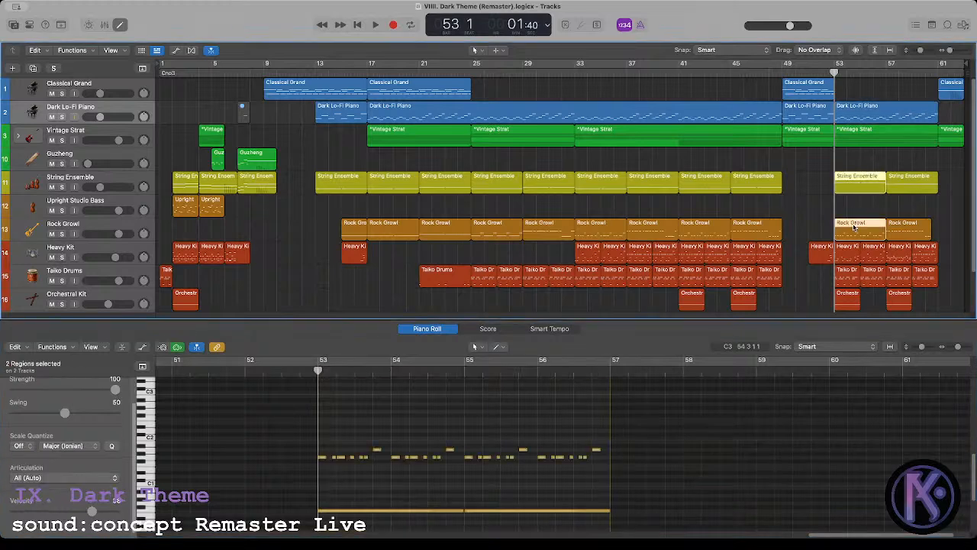
drag(324, 449, 326, 523)
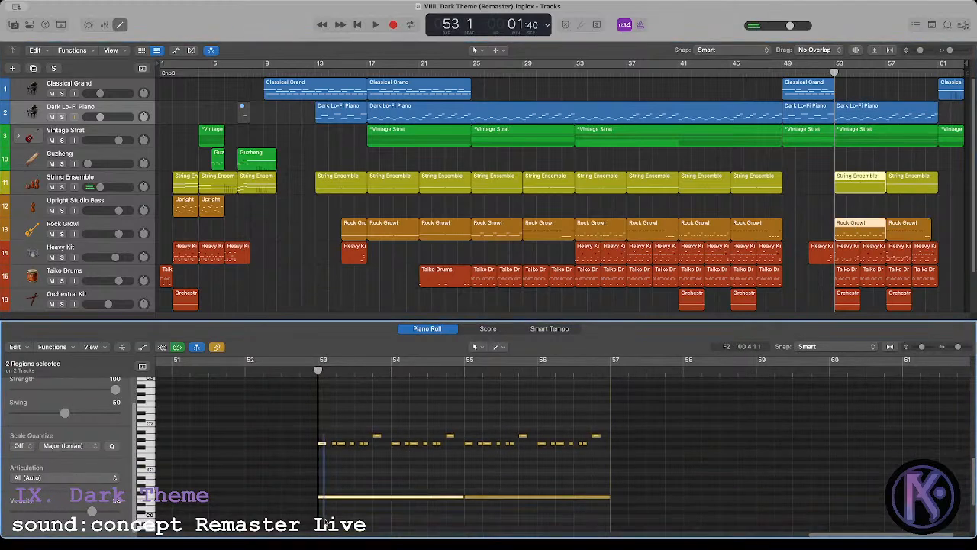
scroll(332, 491, up, 1)
mouse_move(328, 425)
mouse_down()
mouse_move(611, 464)
mouse_move(320, 443)
mouse_up()
key(alt+Down)
key(alt+Down)
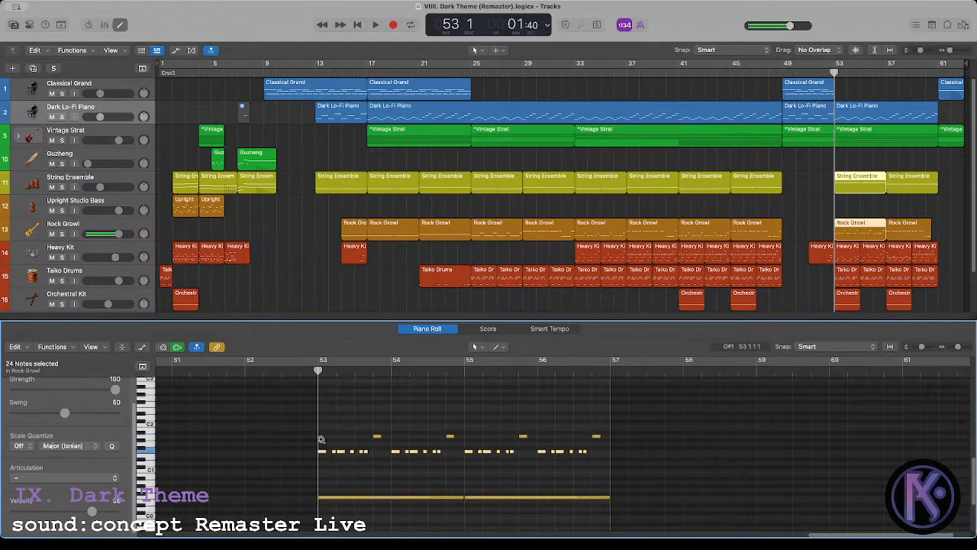
key(space)
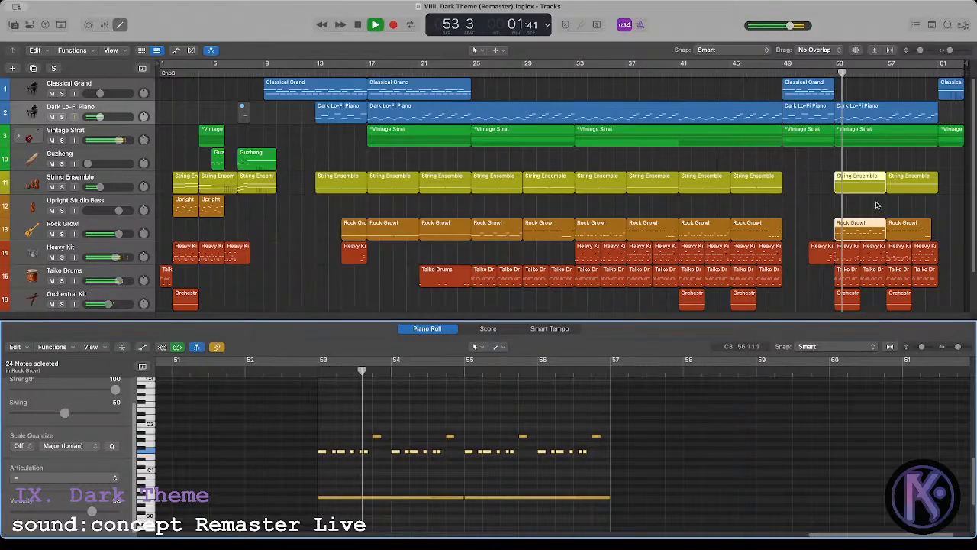
Step: Compare the Rock Growl and String Ensemble regions at bar 57, stop playback, and lower the 21 upper Rock Growl notes to A#1
click(891, 216)
click(898, 186)
shift+click(900, 226)
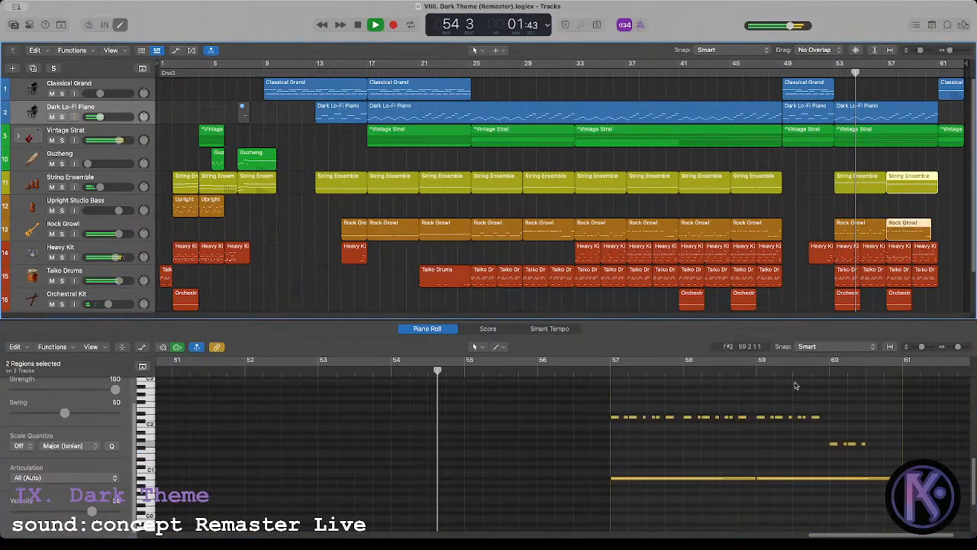
key(space)
drag(614, 412, 616, 489)
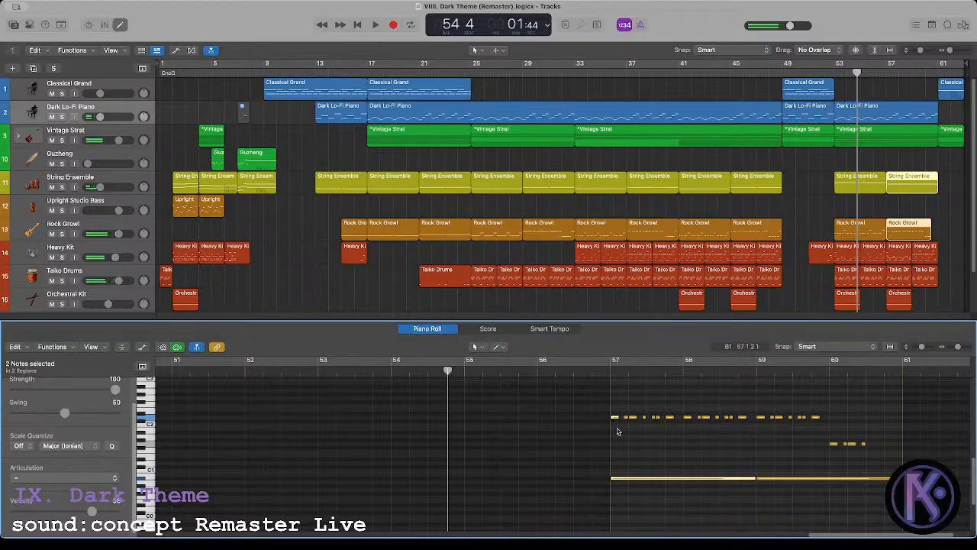
drag(614, 414, 841, 418)
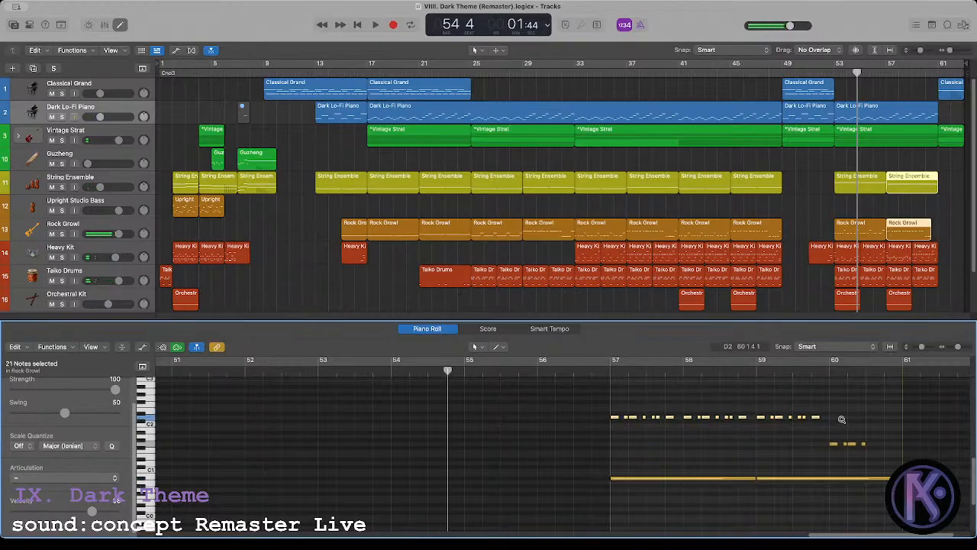
key(alt+Down)
key(alt+Down)
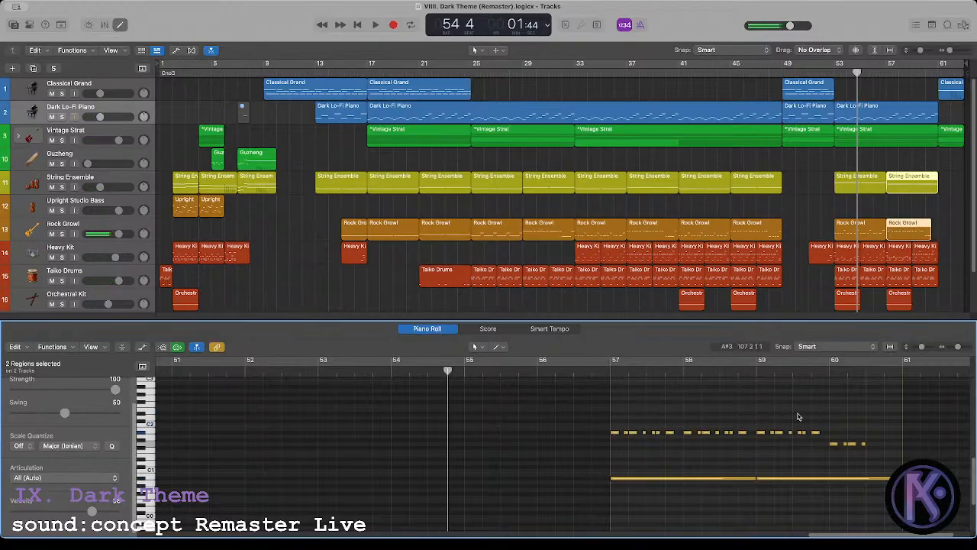
Step: Play from bar 53 with the String Ensemble and Rock Growl notes shown together, stop after bar 62, and return to bar 1
click(835, 75)
key(space)
drag(827, 163, 941, 232)
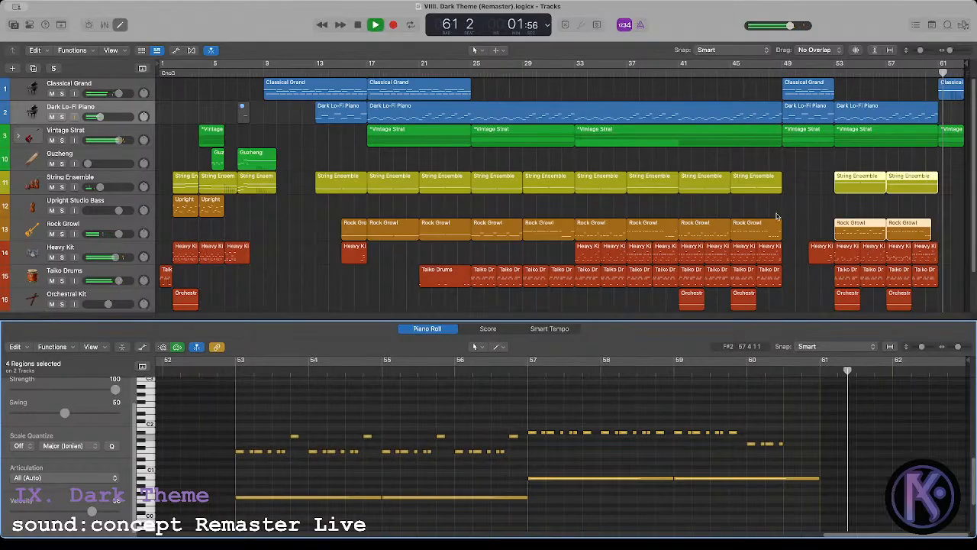
click(794, 209)
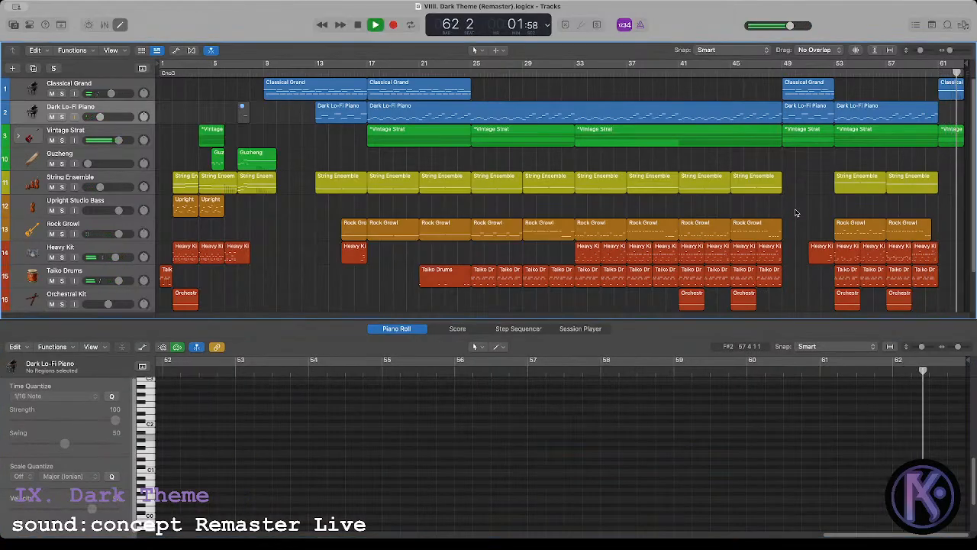
key(space)
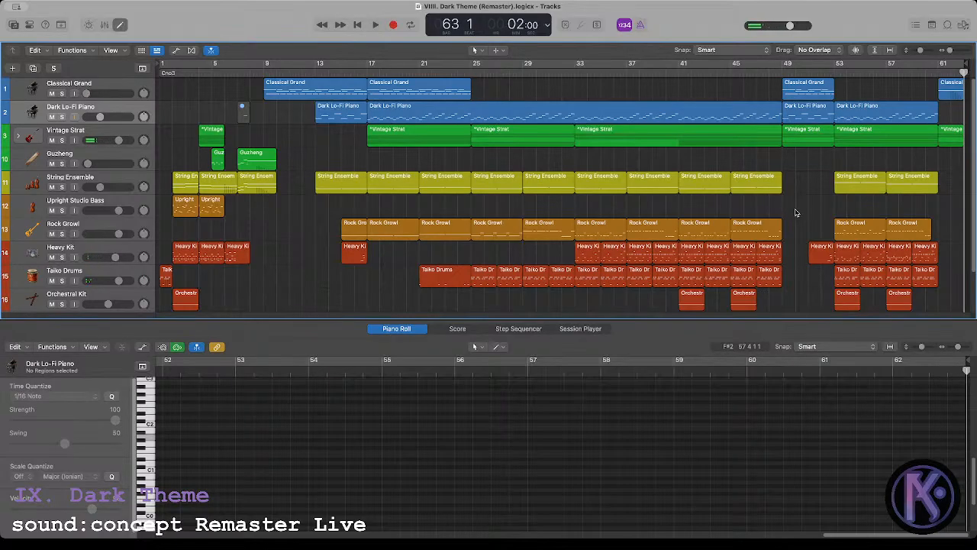
key(Return)
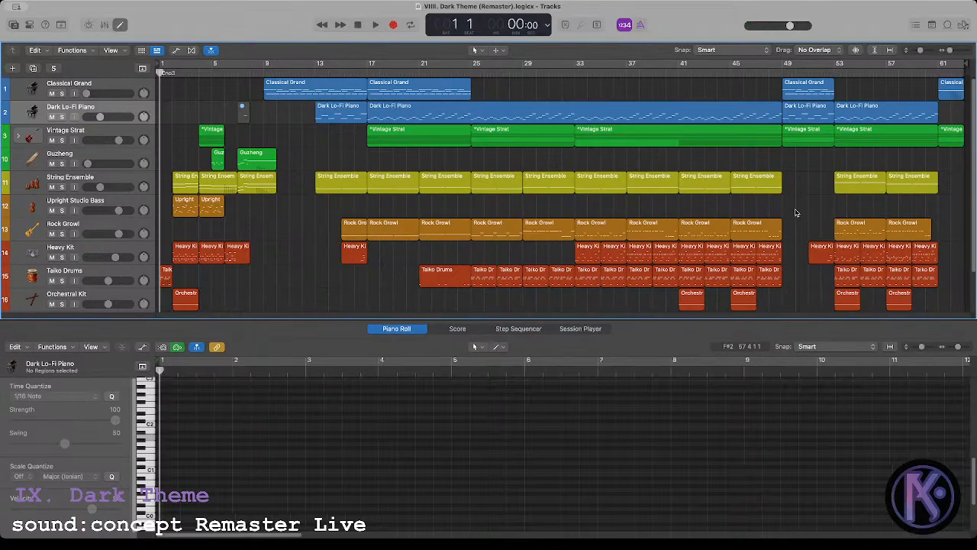